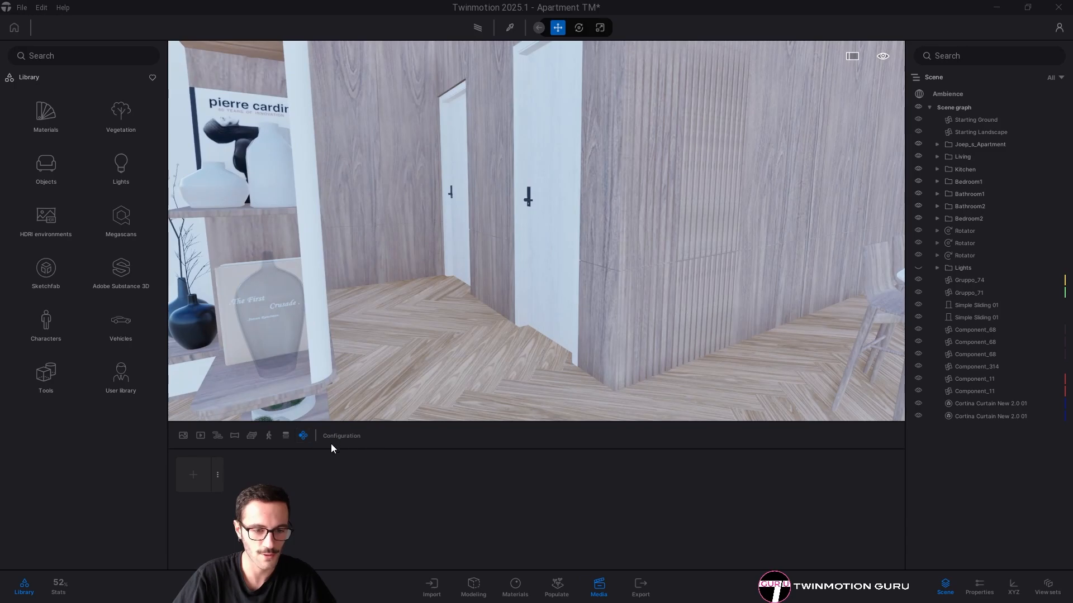
# Create a new configuration with its content type limited to Properties and return to the configuration list
pyautogui.click(217, 475)
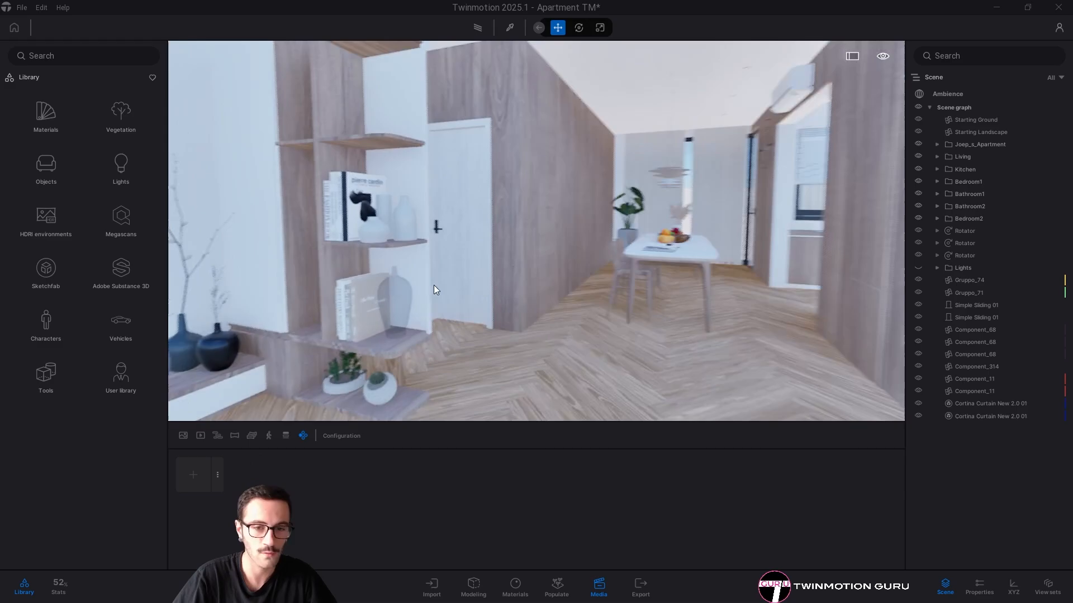
pyautogui.click(217, 475)
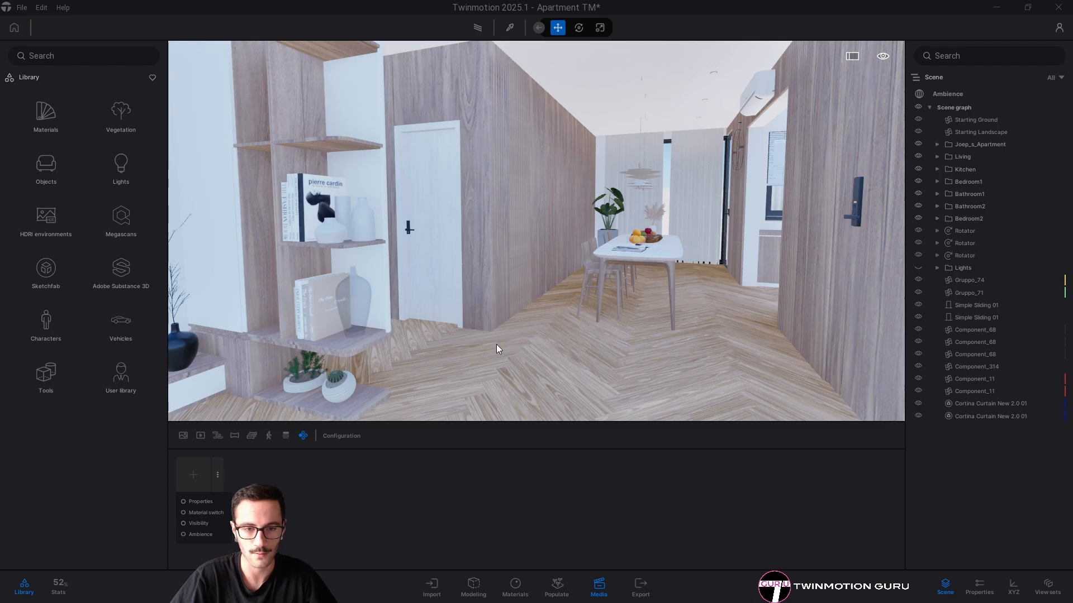
pyautogui.moveTo(552, 298); pyautogui.dragTo(511, 289, button='right')
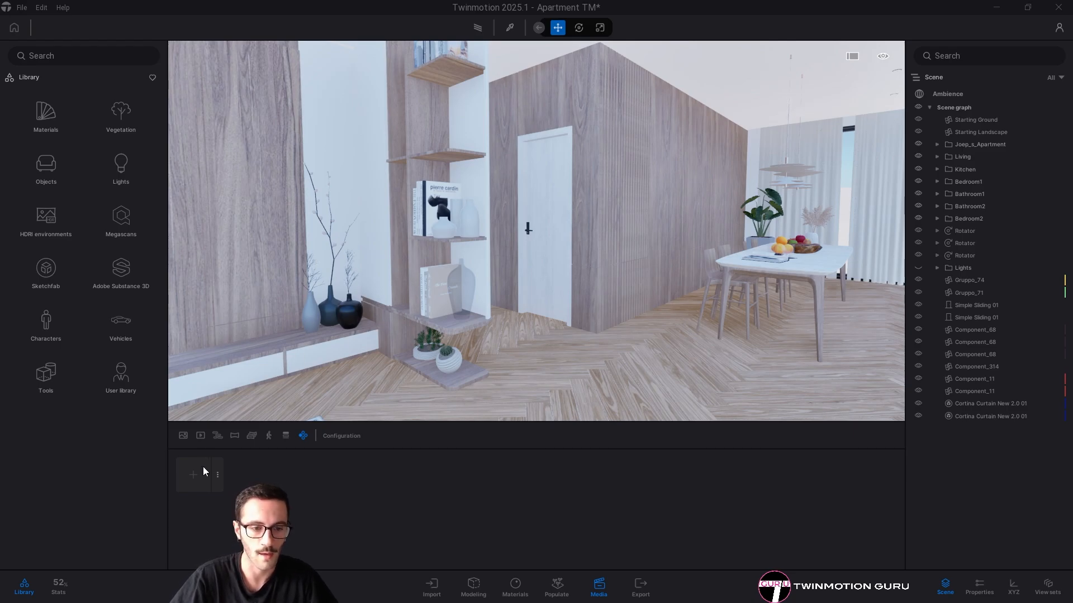
pyautogui.click(218, 475)
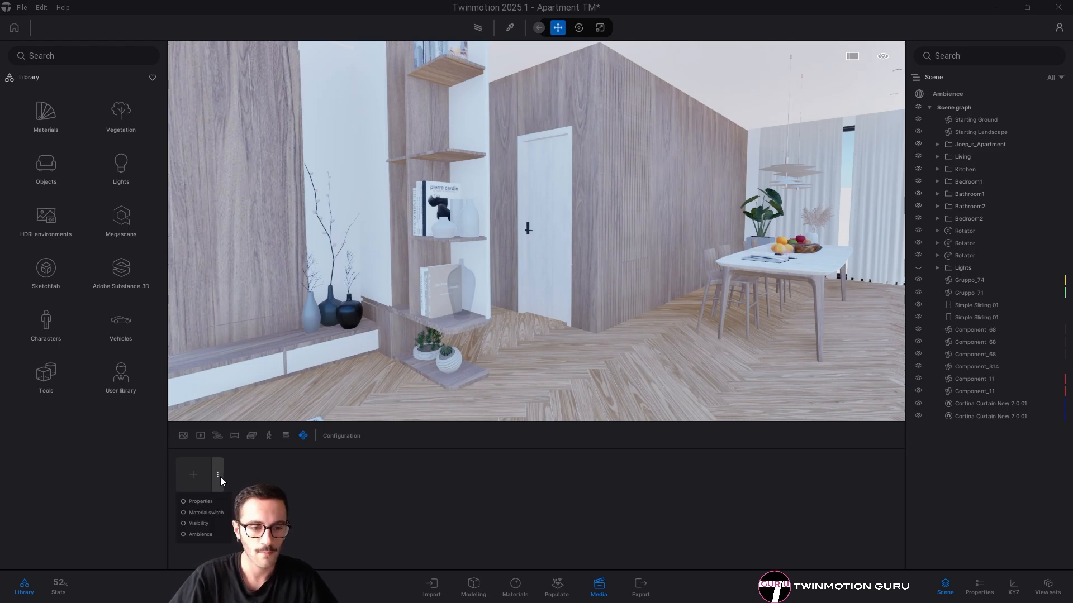
pyautogui.click(195, 500)
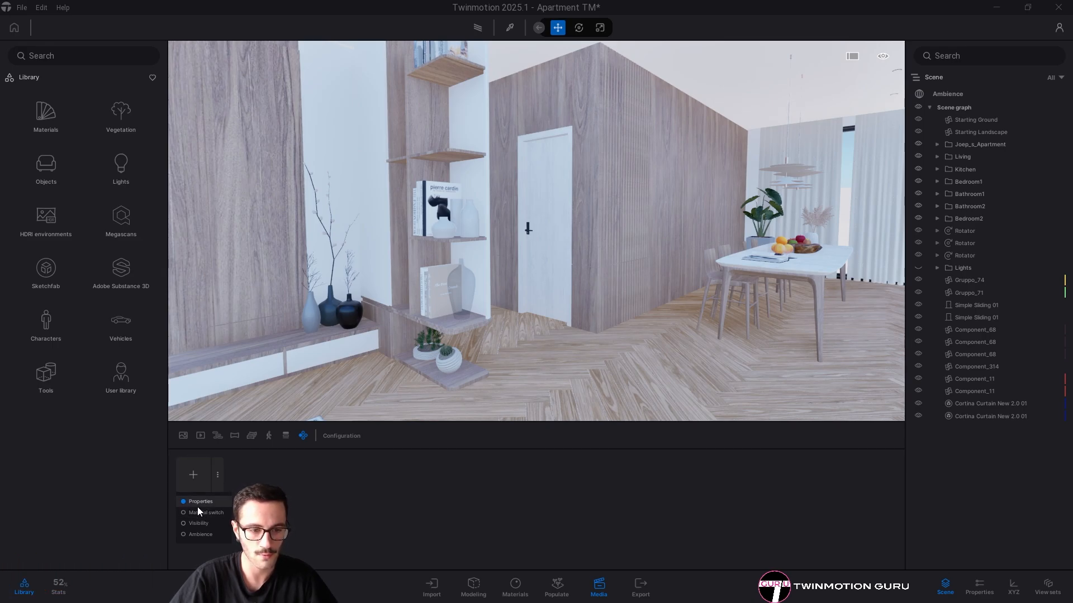
pyautogui.click(197, 473)
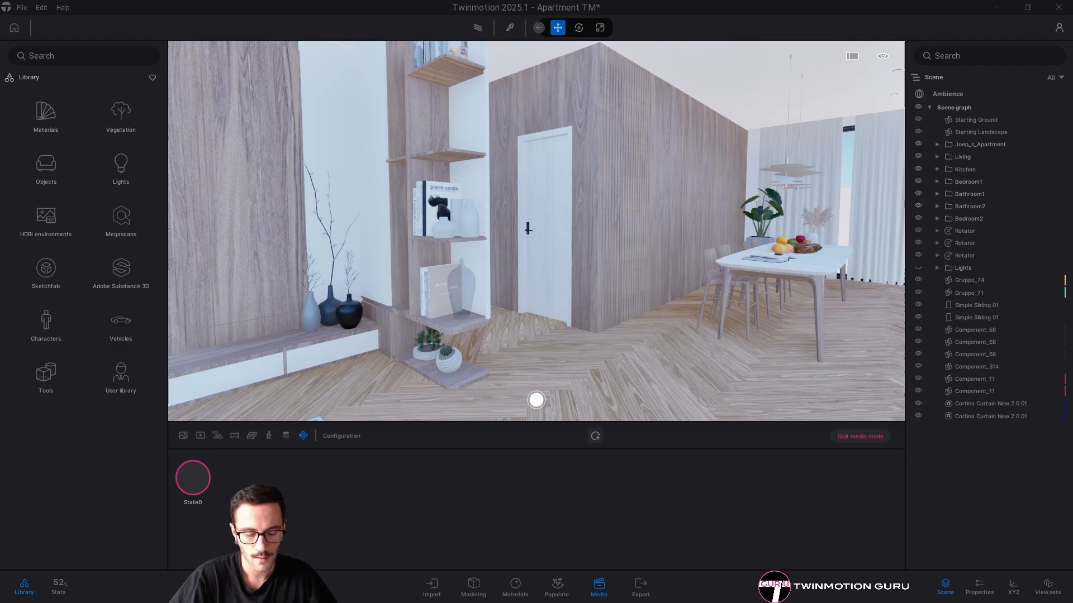
pyautogui.click(303, 436)
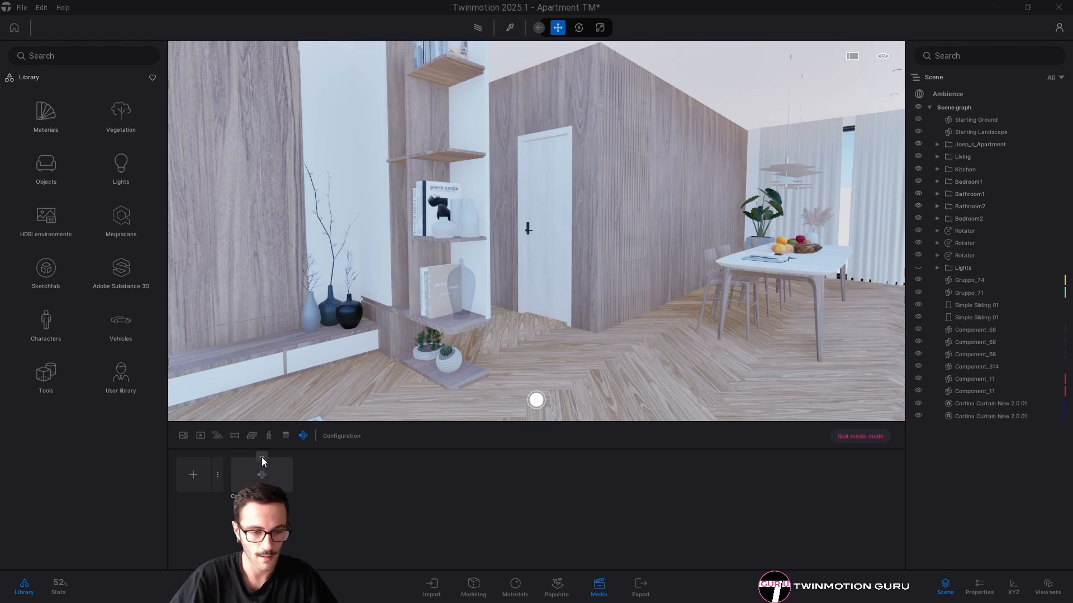
# Rename the new configuration as "Rot"
pyautogui.click(261, 457)
pyautogui.click(260, 435)
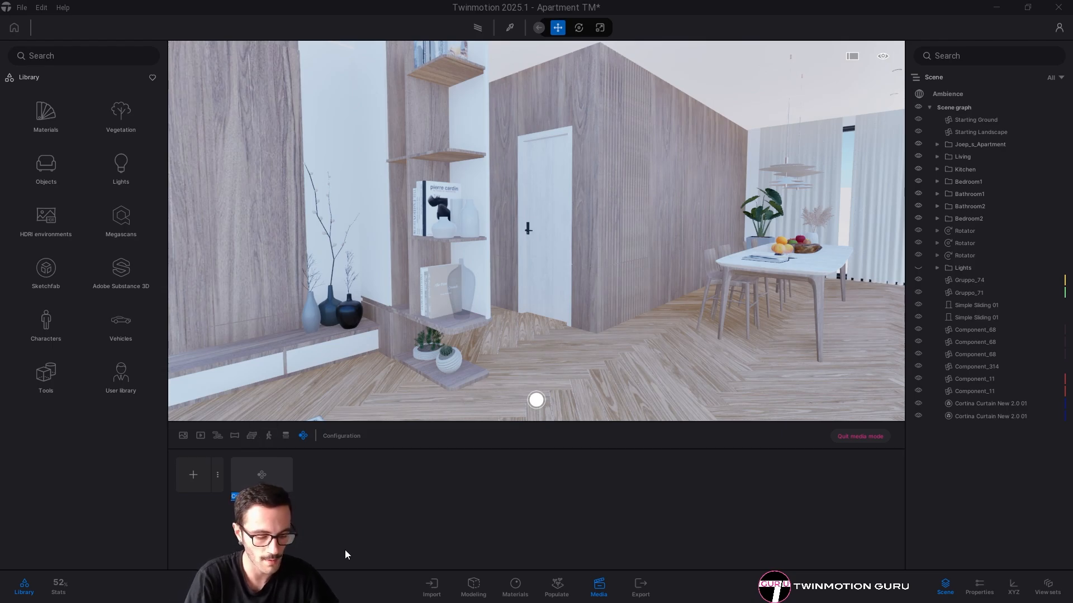
pyautogui.write('Rot')
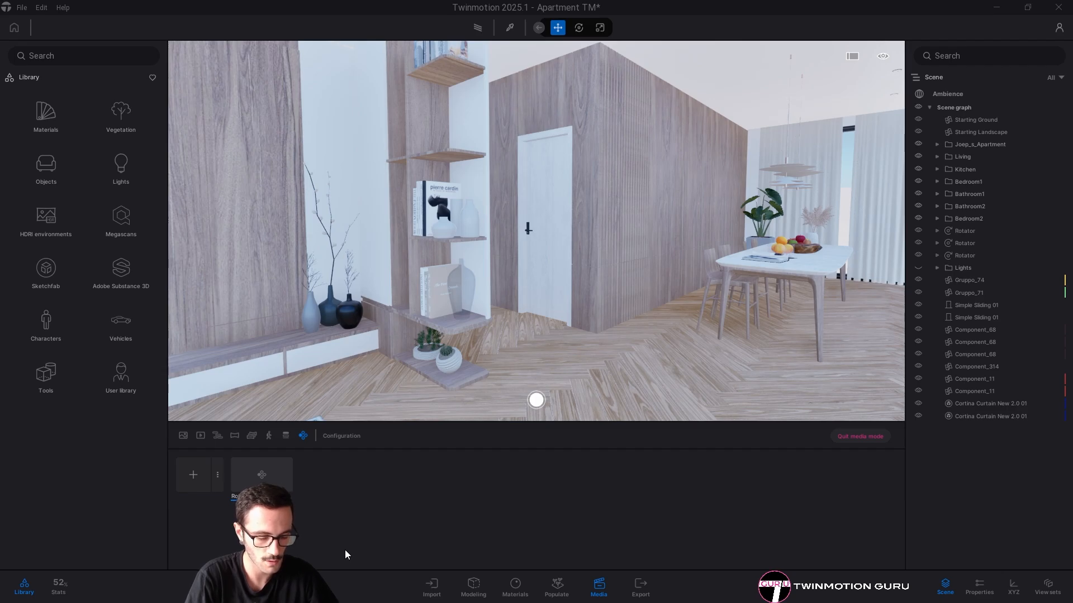
pyautogui.press('Return')
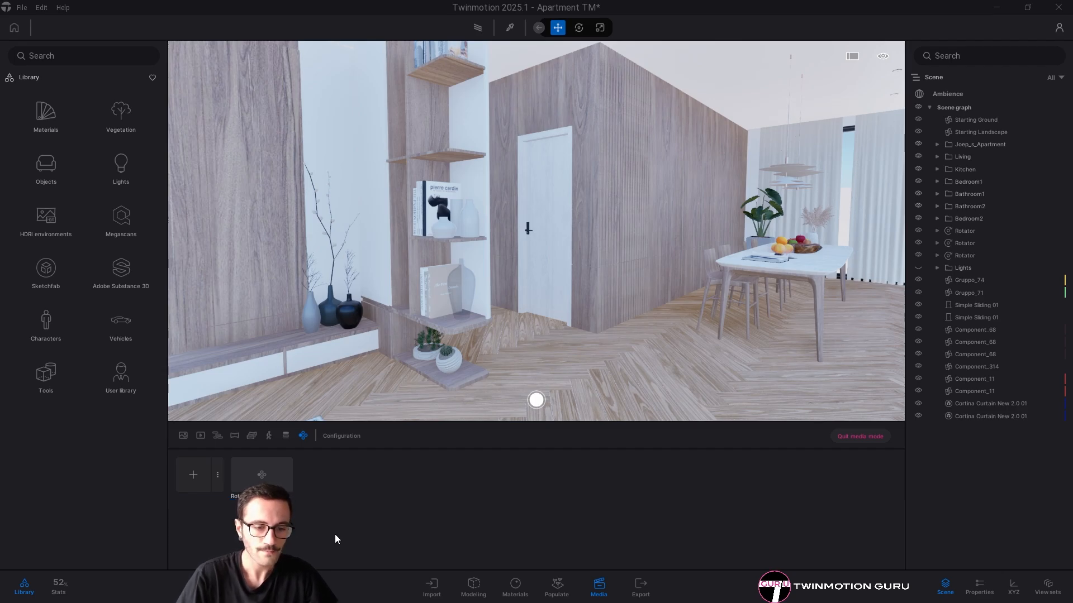
# Open the new configuration and examine the white hallway doors up close
pyautogui.click(258, 474)
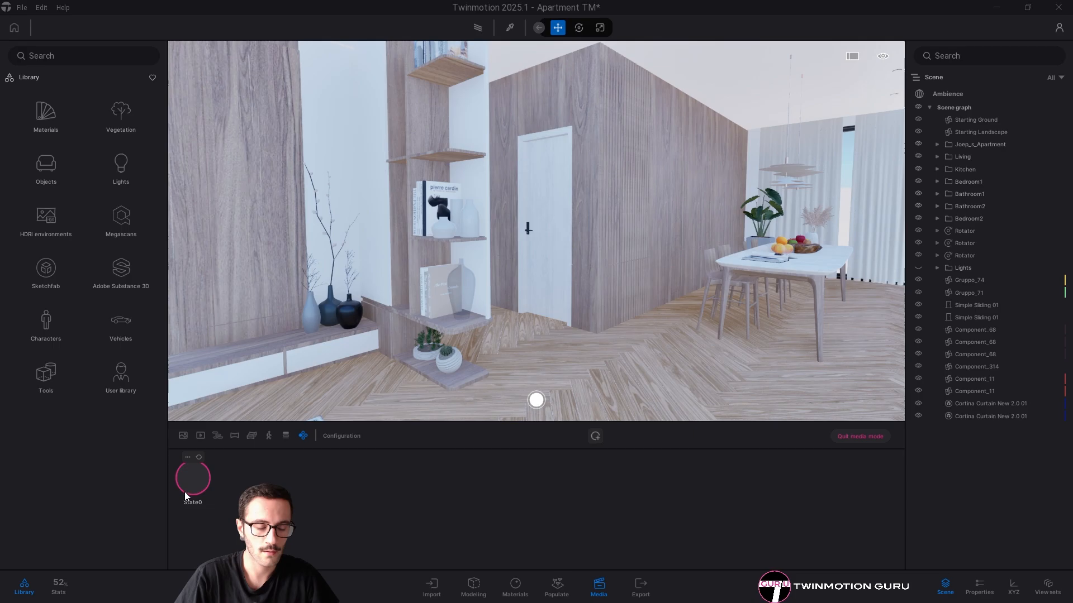
pyautogui.moveTo(197, 477)
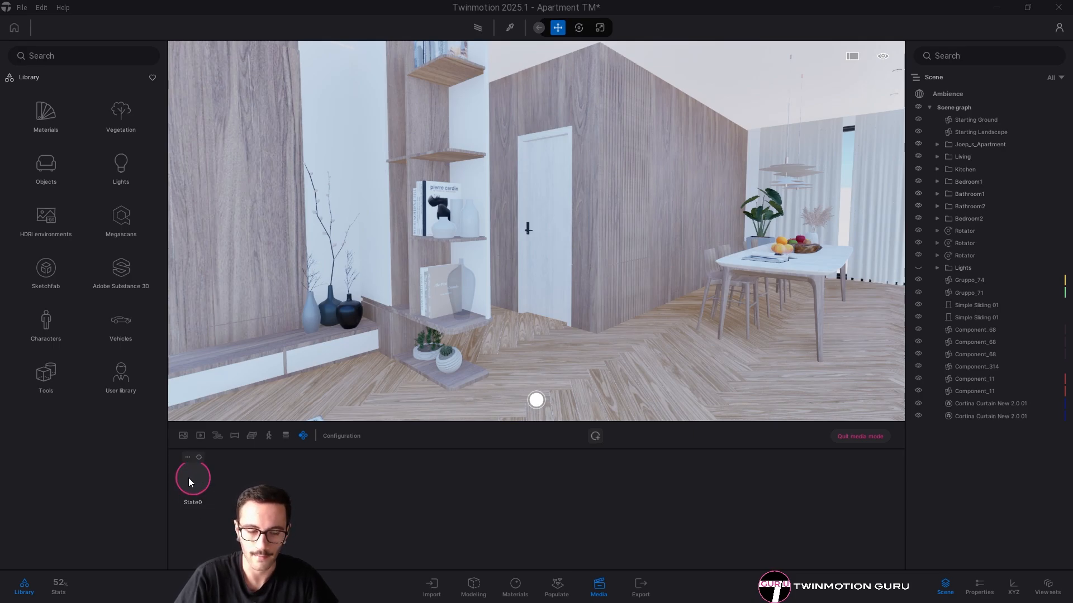
pyautogui.press('w')
pyautogui.moveTo(608, 311); pyautogui.dragTo(551, 268, button='right')
pyautogui.press('w')
pyautogui.press('s')
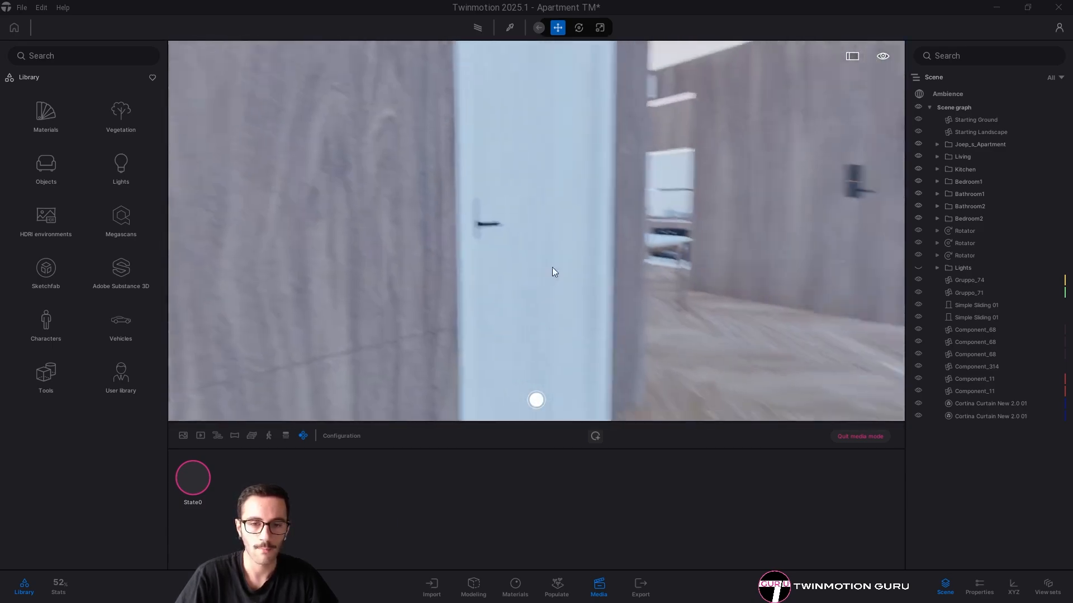
pyautogui.press('w')
pyautogui.press('s')
pyautogui.press('w')
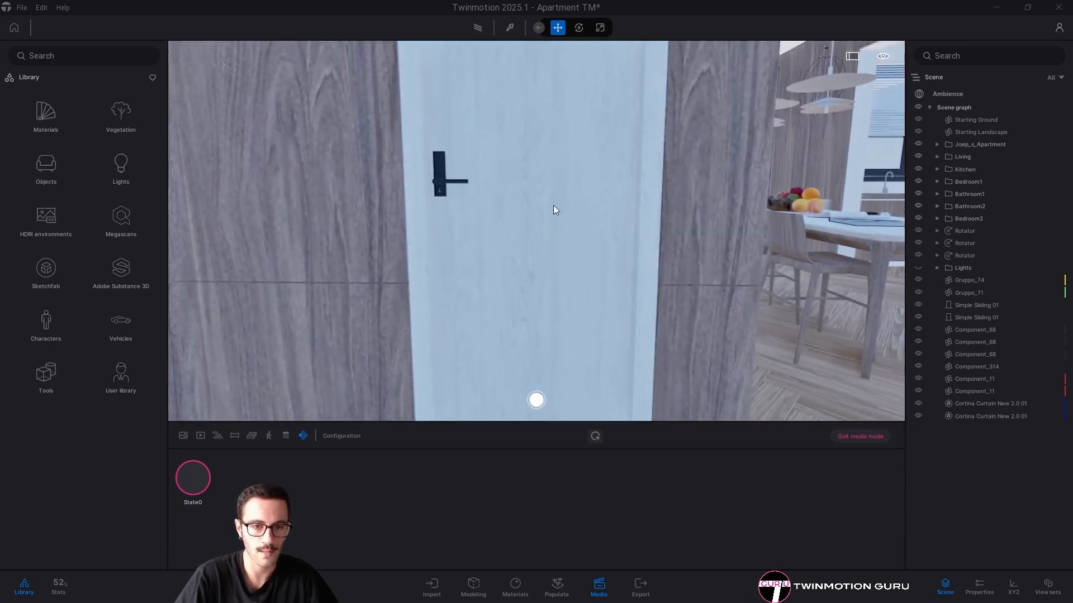
pyautogui.moveTo(555, 208); pyautogui.dragTo(313, 162, button='right')
pyautogui.press('w')
pyautogui.press('w')
pyautogui.moveTo(782, 190); pyautogui.dragTo(360, 237, button='right')
pyautogui.moveTo(173, 482)
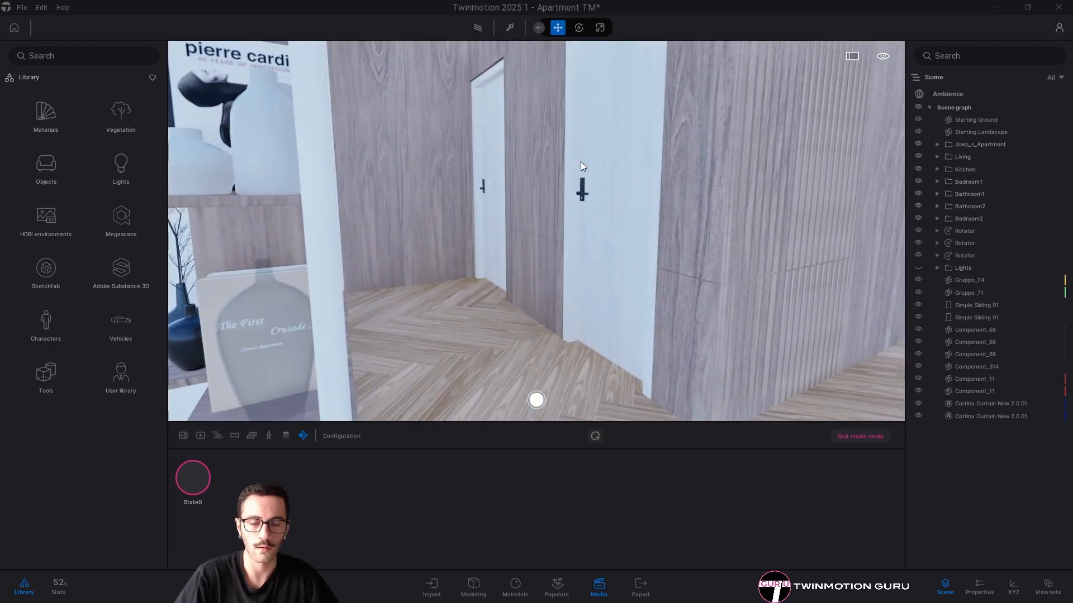
pyautogui.press('w')
pyautogui.moveTo(574, 153); pyautogui.dragTo(450, 136, button='right')
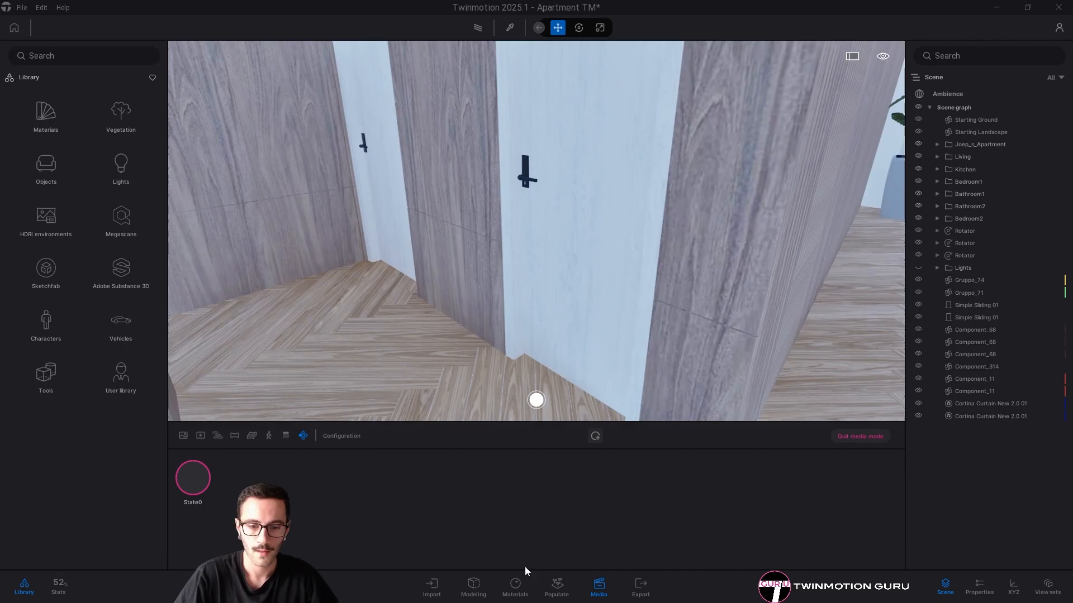
# Leave media mode and place a Rotator animator from the library at the bottom hinge corner of the white bathroom door
pyautogui.click(840, 439)
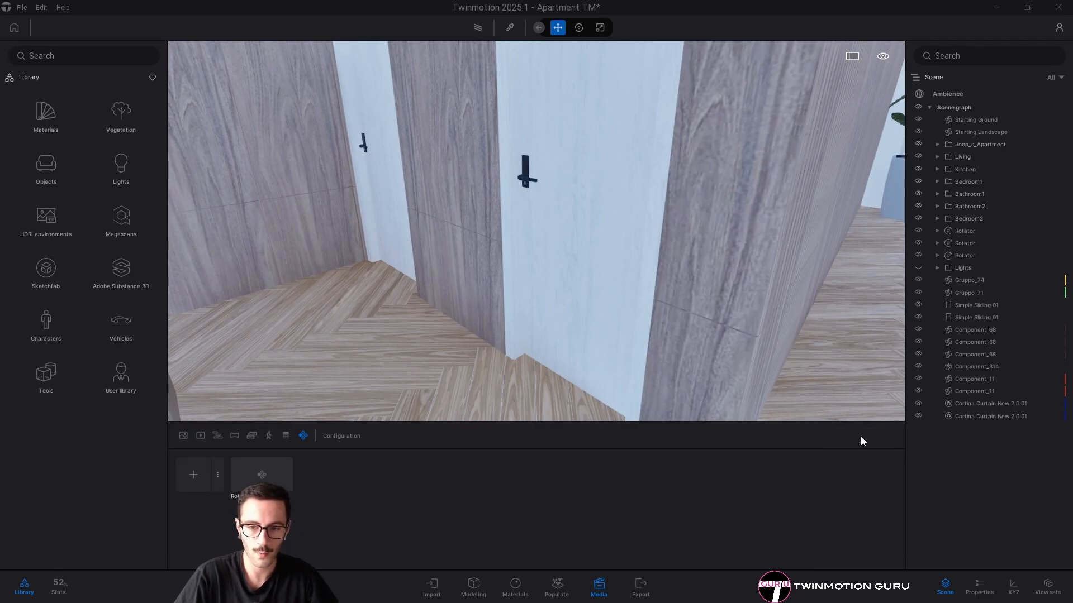
pyautogui.click(615, 590)
pyautogui.press('w')
pyautogui.moveTo(531, 435); pyautogui.dragTo(646, 283, button='right')
pyautogui.click(47, 377)
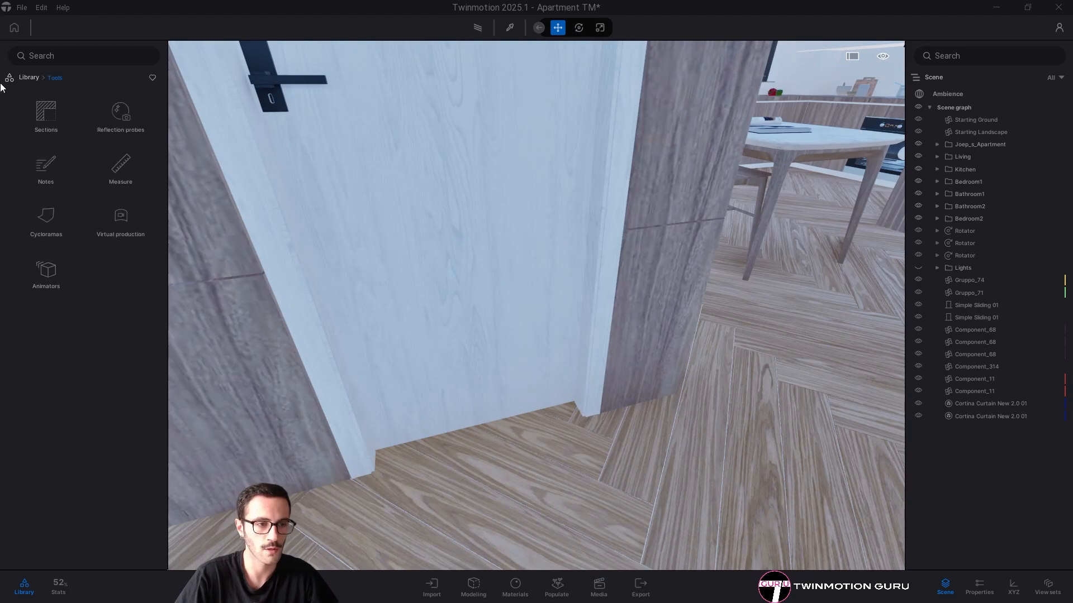
pyautogui.click(46, 271)
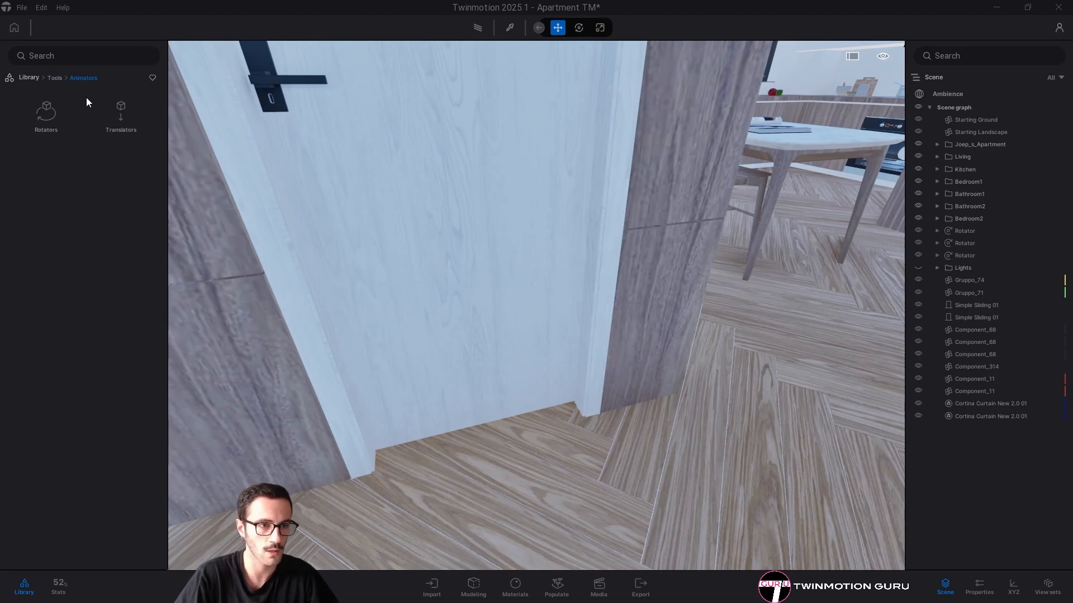
pyautogui.click(47, 112)
pyautogui.moveTo(189, 183); pyautogui.dragTo(471, 239, button='right')
pyautogui.press('w')
pyautogui.moveTo(52, 112); pyautogui.dragTo(459, 347)
pyautogui.moveTo(477, 379); pyautogui.dragTo(430, 358, button='right')
pyautogui.press('s')
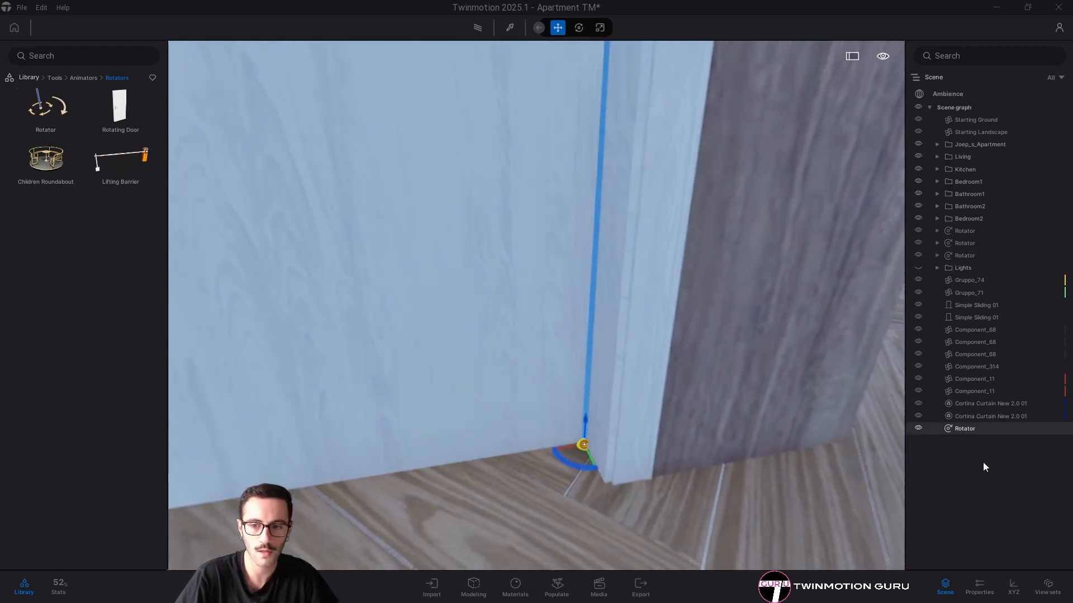
# Show the new rotator's properties and link the bathroom door to it
pyautogui.click(979, 586)
pyautogui.click(1056, 228)
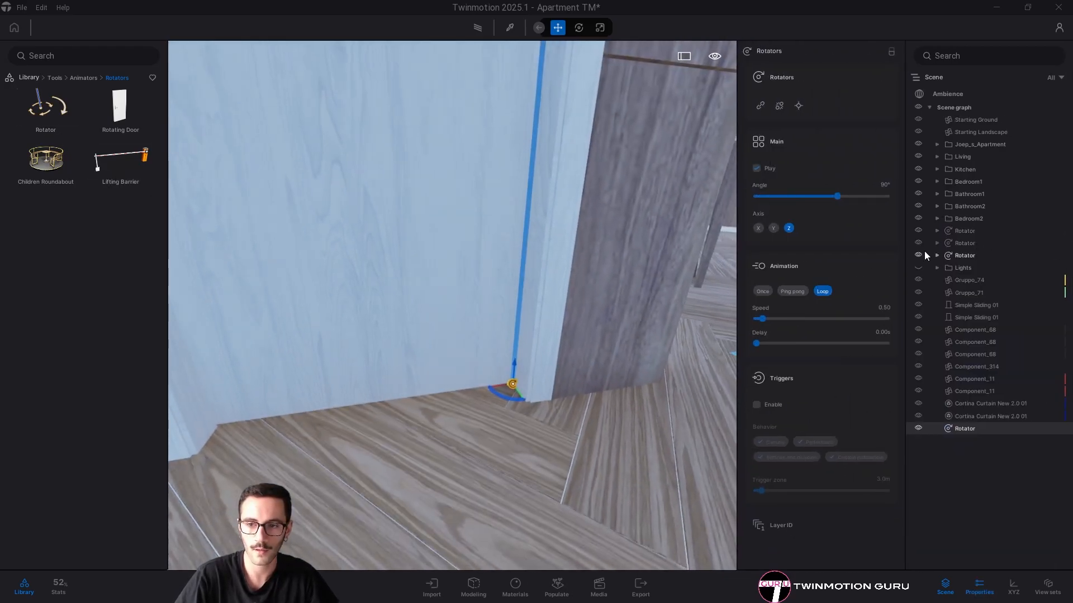
pyautogui.click(759, 105)
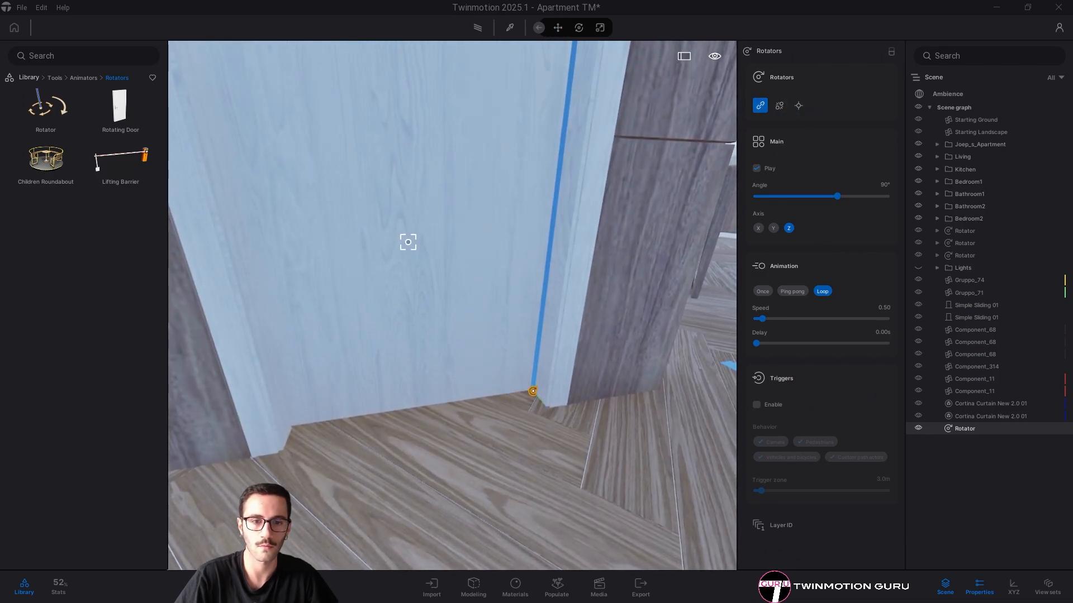
pyautogui.click(408, 242)
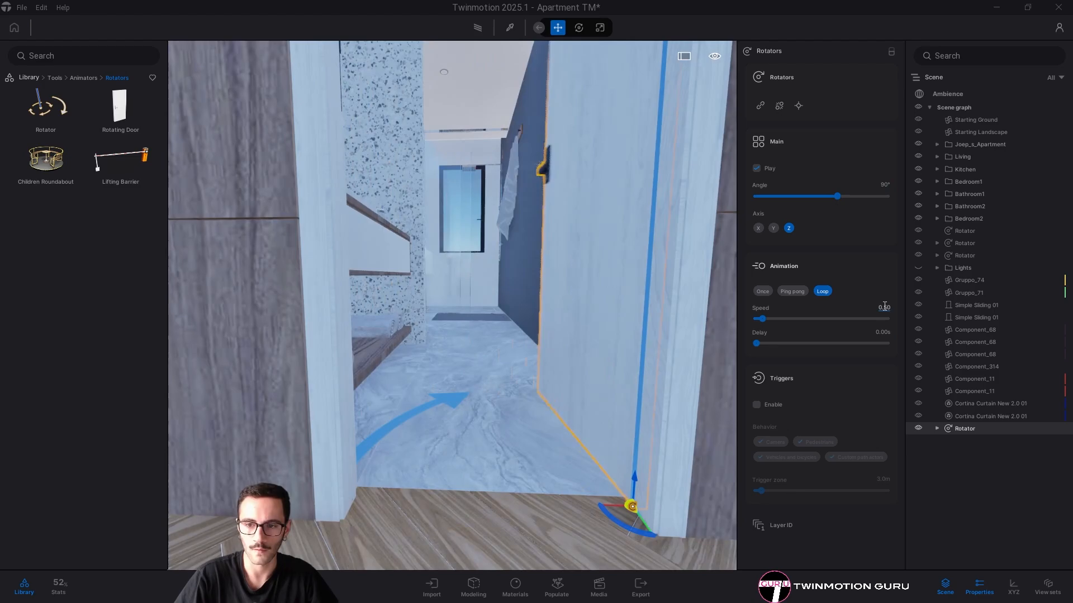
# Set the rotator's animation speed to 0.2 and its play mode to Once
pyautogui.click(884, 307)
pyautogui.write('0.2')
pyautogui.press('Return')
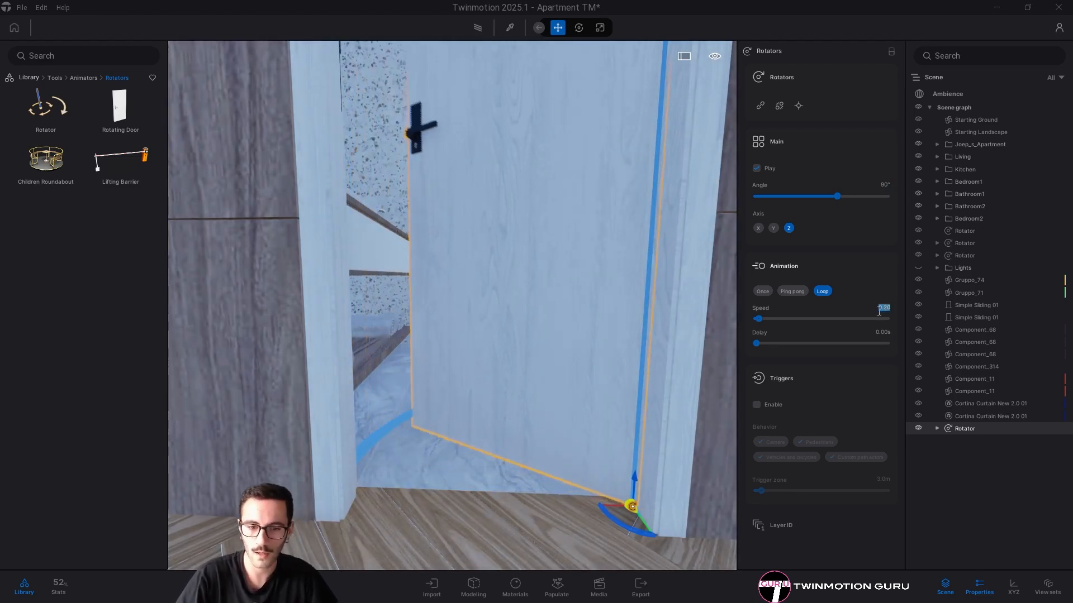
pyautogui.click(762, 291)
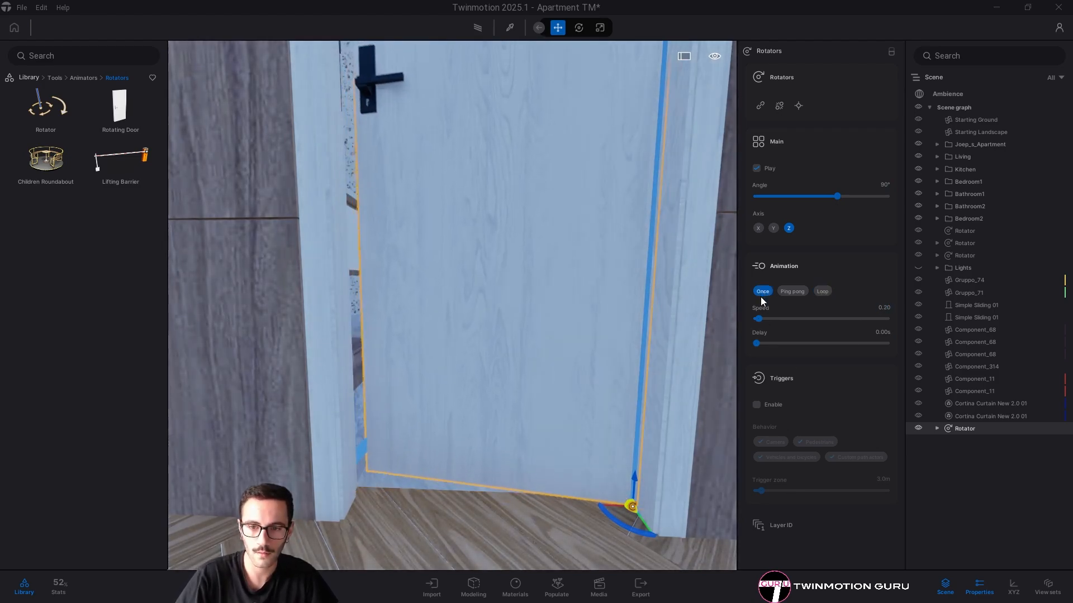
# Enable the rotator's triggers and test the door's opening by moving away from it and approaching it again
pyautogui.keyDown('shift'); pyautogui.moveTo(536, 302); pyautogui.dragTo(620, 268, button='middle'); pyautogui.keyUp('shift')
pyautogui.moveTo(620, 313); pyautogui.dragTo(492, 322, button='right')
pyautogui.press('d')
pyautogui.click(756, 405)
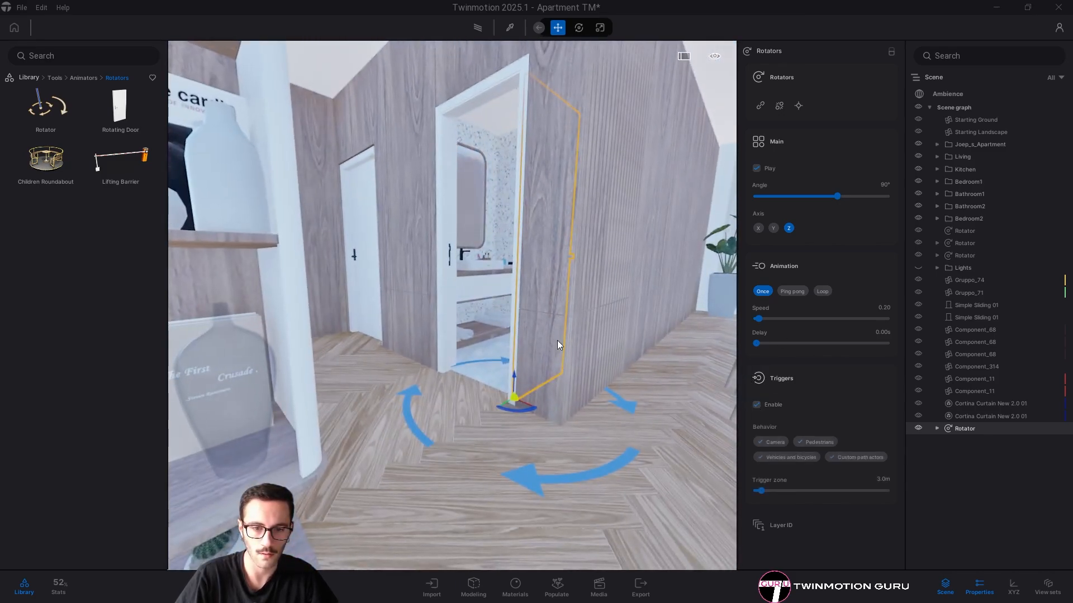
pyautogui.moveTo(558, 340); pyautogui.dragTo(468, 349, button='right')
pyautogui.press('s')
pyautogui.press('Escape')
pyautogui.press('w')
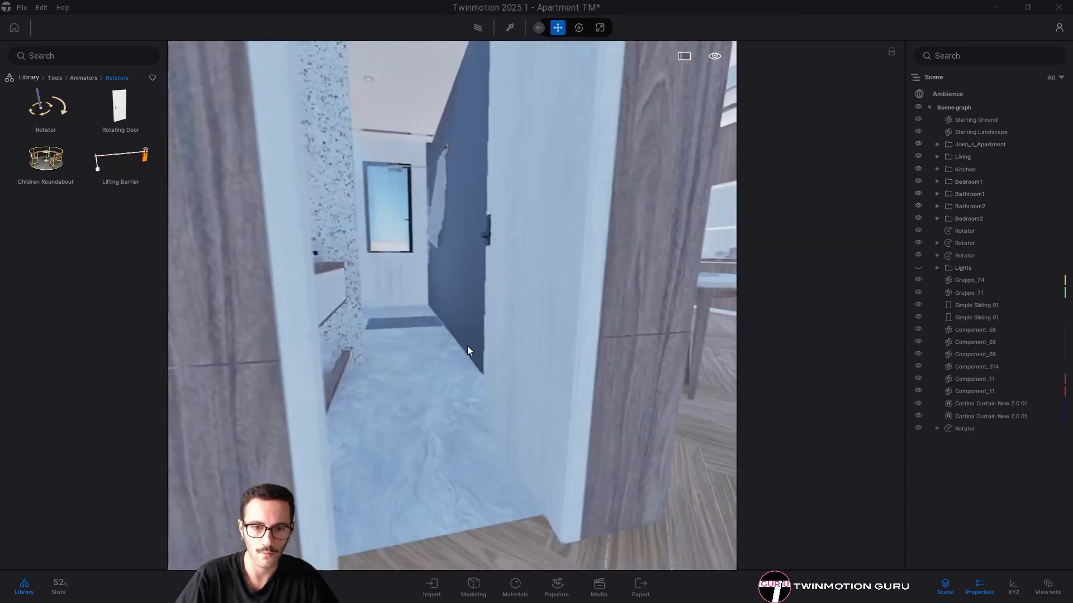
pyautogui.press('w')
pyautogui.moveTo(391, 385); pyautogui.dragTo(434, 467, button='right')
pyautogui.press('d')
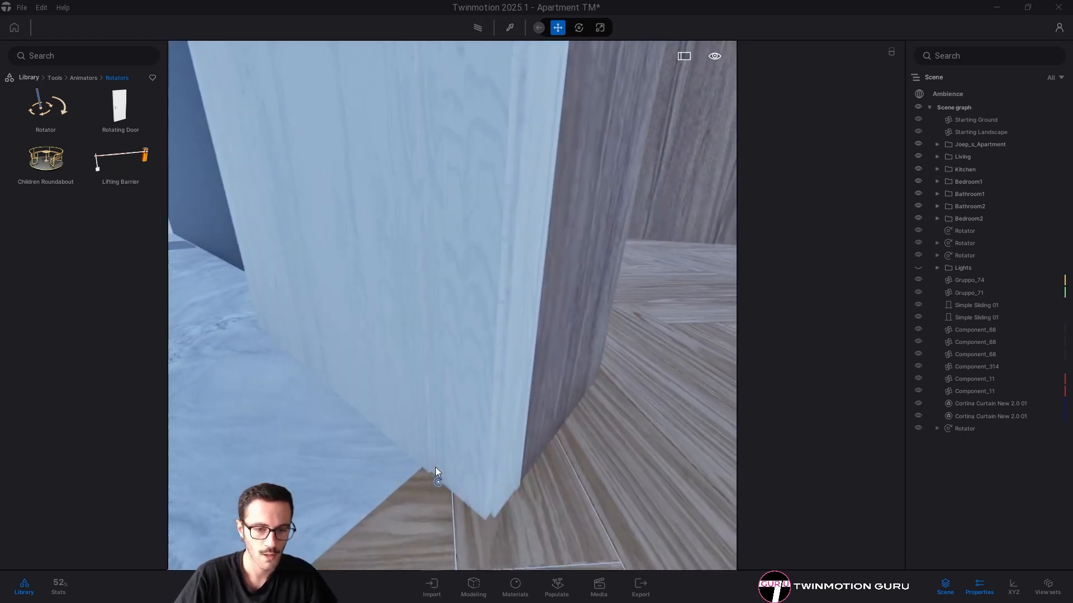
# Reselect the door's rotator, turn off its Play option and disable its triggers
pyautogui.click(440, 480)
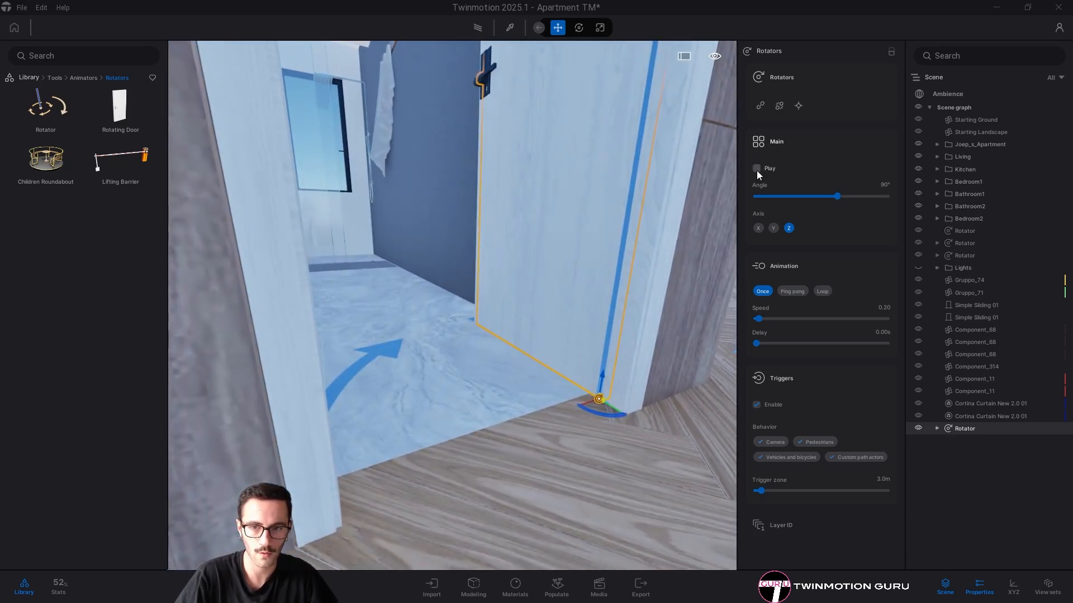
pyautogui.click(756, 170)
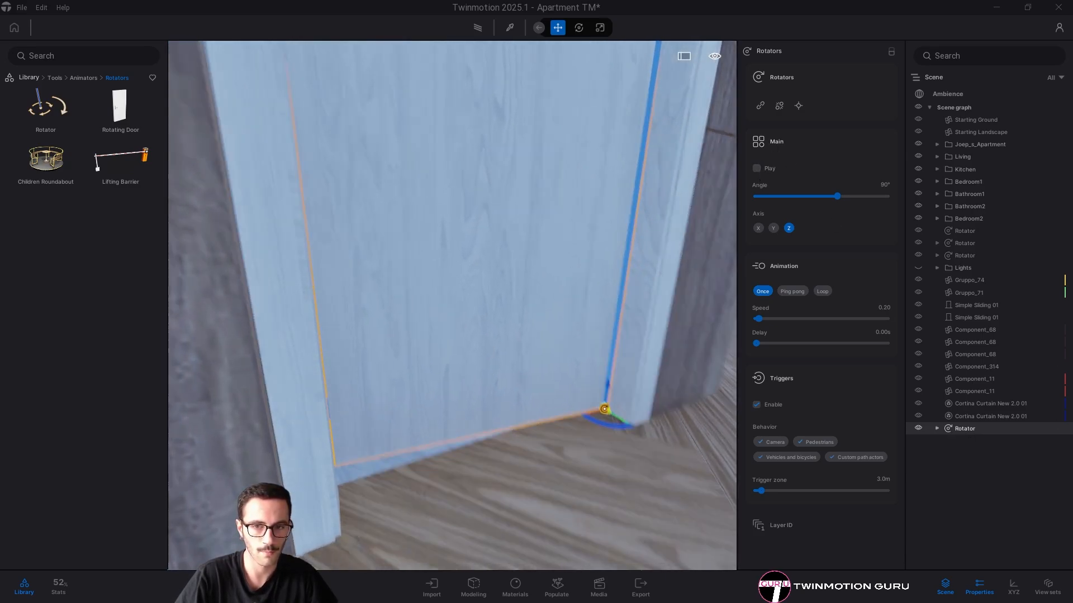
pyautogui.click(756, 405)
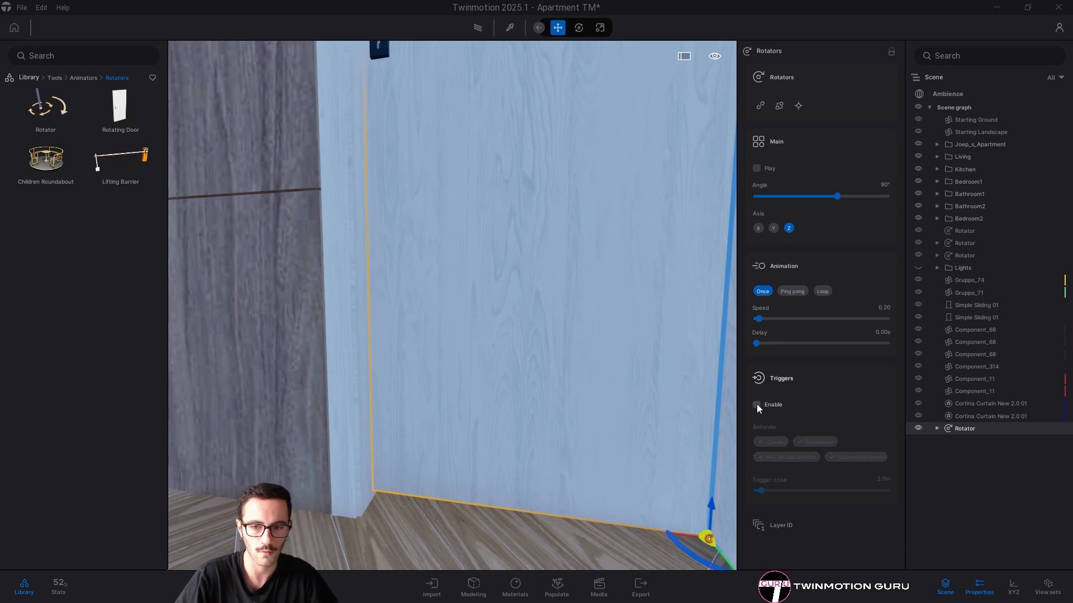
pyautogui.moveTo(474, 394); pyautogui.dragTo(455, 314, button='right')
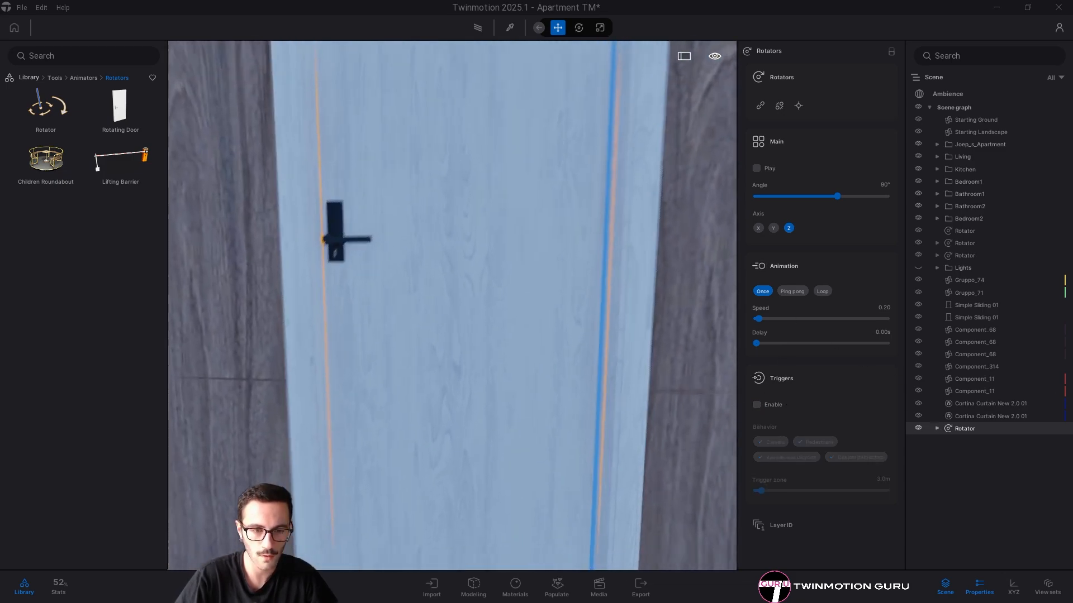
# Expand the new rotator in the scene graph to show its linked door, and clear the selection
pyautogui.click(936, 429)
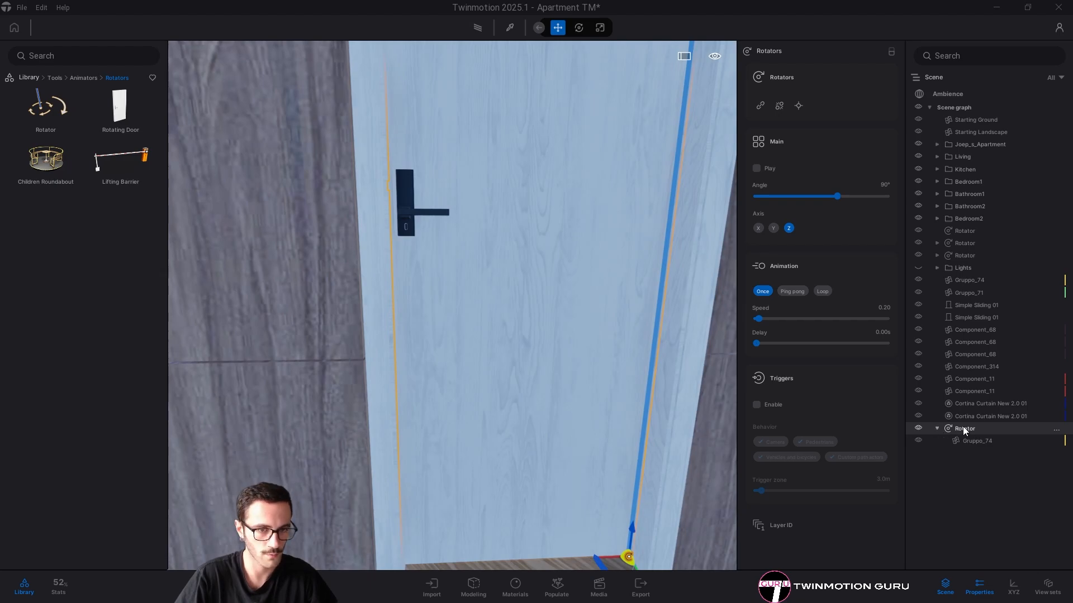
pyautogui.moveTo(447, 296); pyautogui.dragTo(463, 290, button='right')
pyautogui.press('Escape')
pyautogui.moveTo(595, 563); pyautogui.dragTo(566, 483, button='right')
# Hide the object properties, reopen the door configuration in media mode and frame the bathroom door from the front
pyautogui.click(976, 585)
pyautogui.click(592, 589)
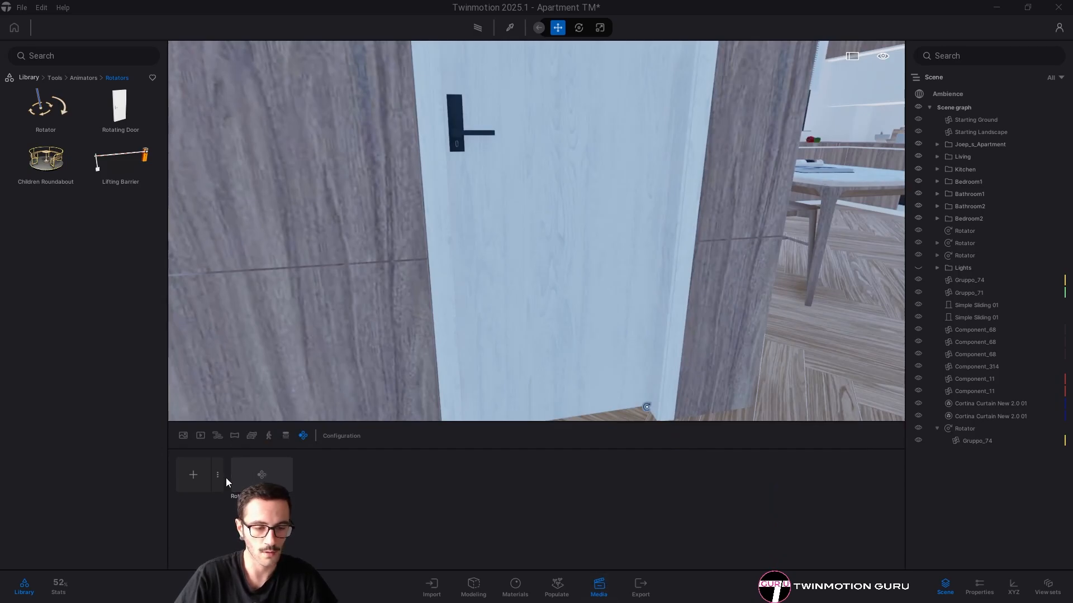
pyautogui.click(262, 474)
pyautogui.press('s')
pyautogui.moveTo(379, 290); pyautogui.dragTo(436, 246, button='right')
pyautogui.press('a')
pyautogui.moveTo(570, 222); pyautogui.dragTo(561, 216, button='right')
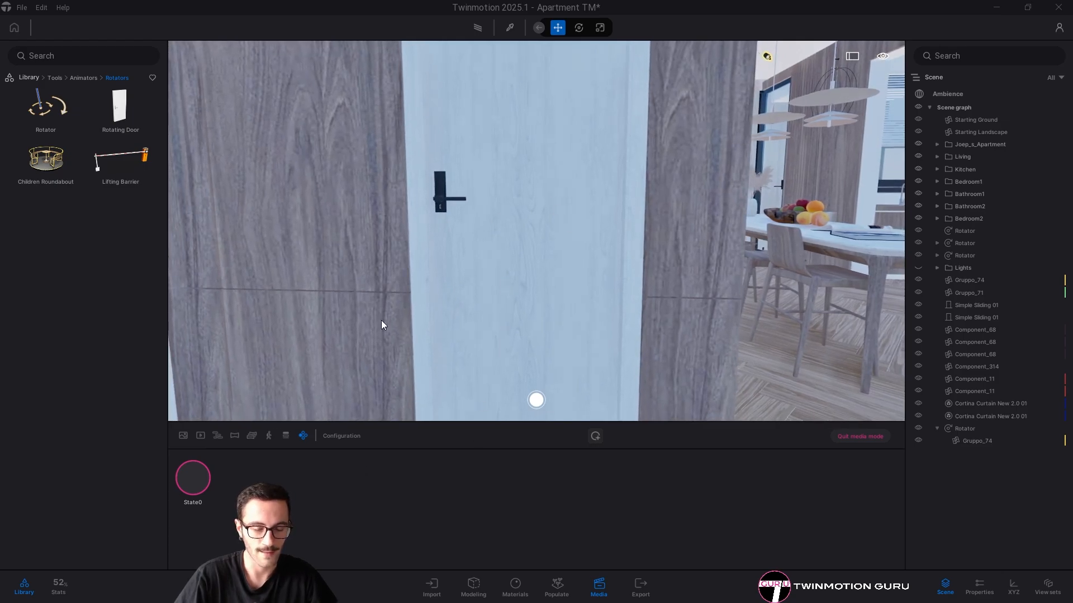
# Select the bathroom door's rotator, turn on its Play option and add a second state to the configuration
pyautogui.moveTo(561, 296); pyautogui.dragTo(572, 335, button='right')
pyautogui.click(584, 368)
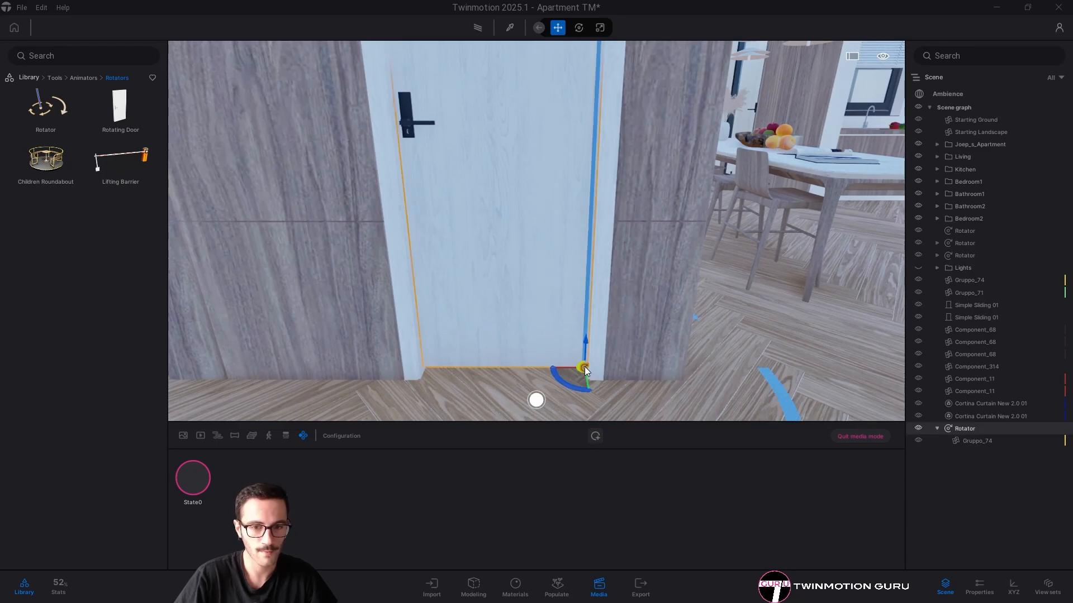
pyautogui.click(979, 586)
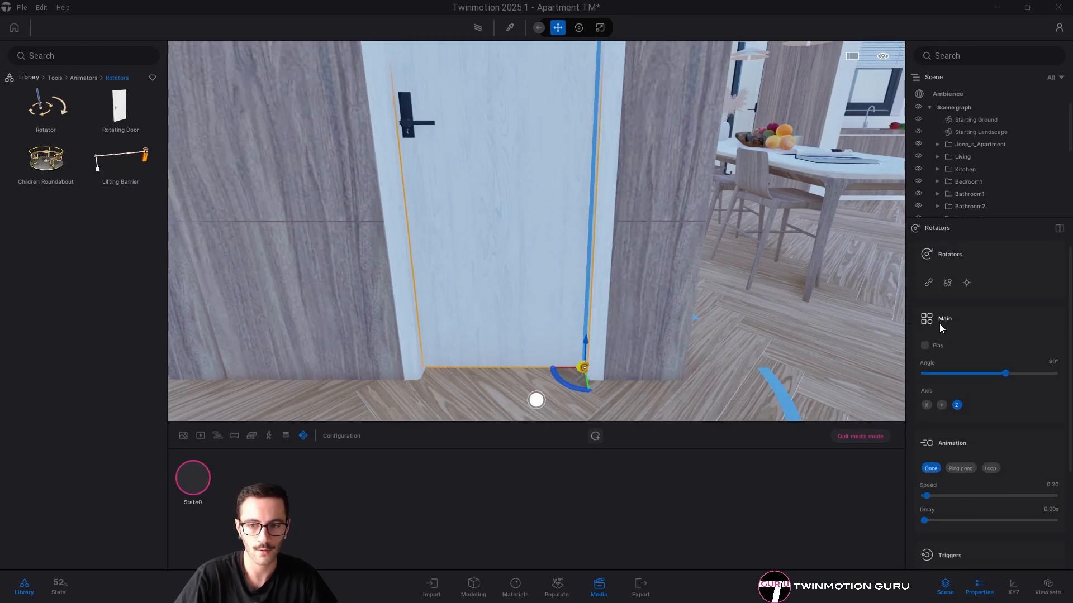
pyautogui.click(925, 345)
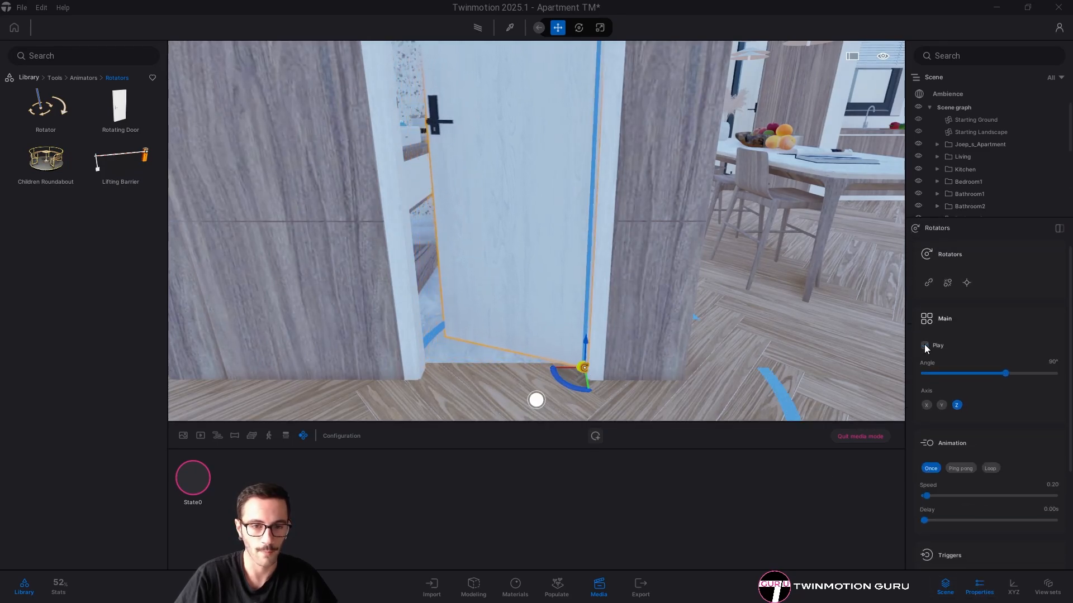
pyautogui.click(594, 437)
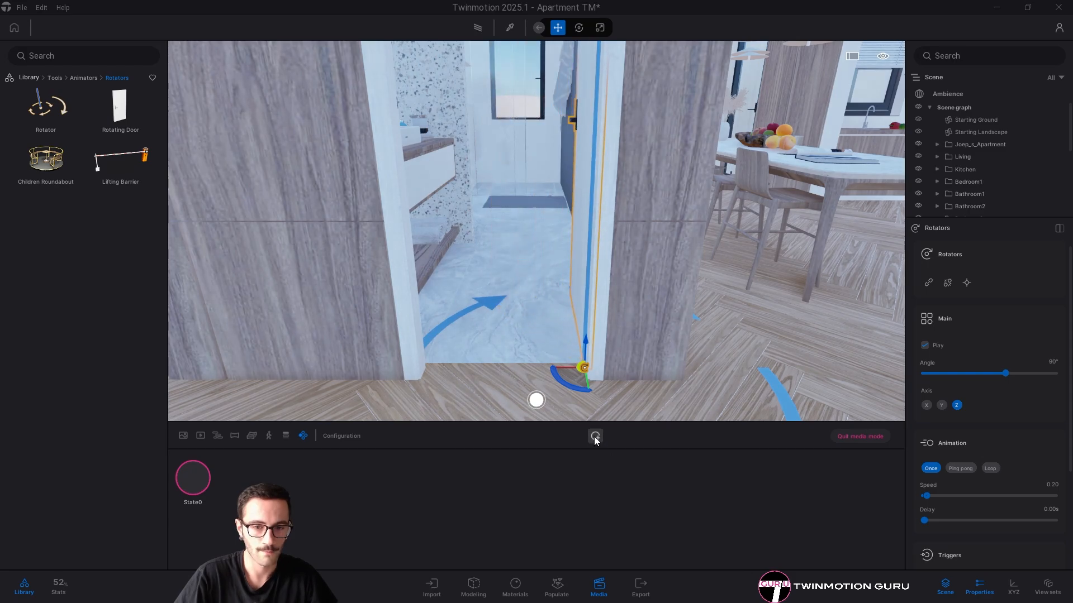
pyautogui.click(925, 345)
pyautogui.click(925, 345)
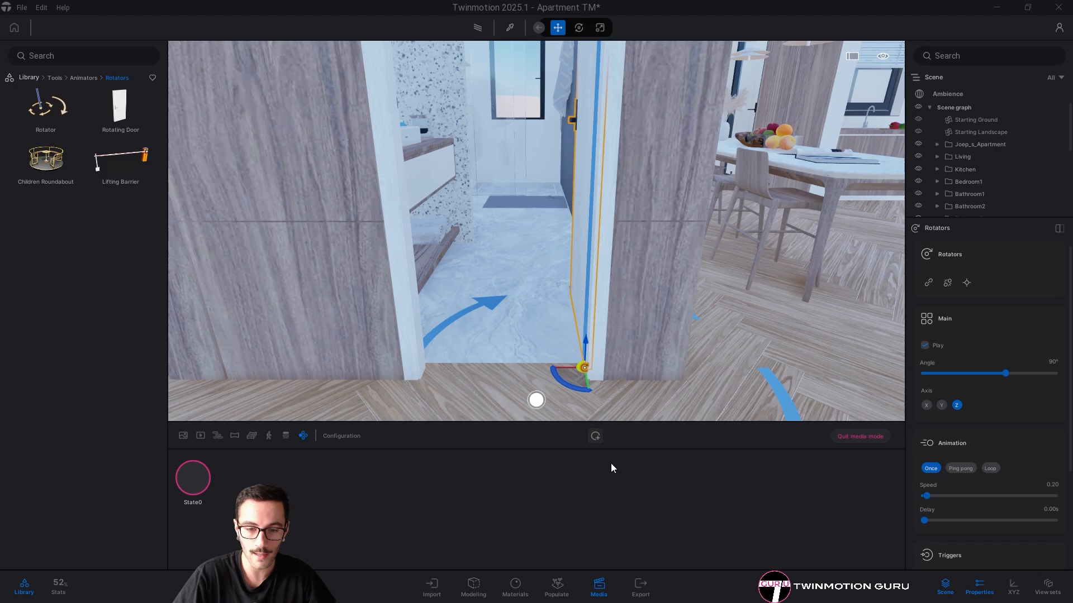
pyautogui.click(596, 436)
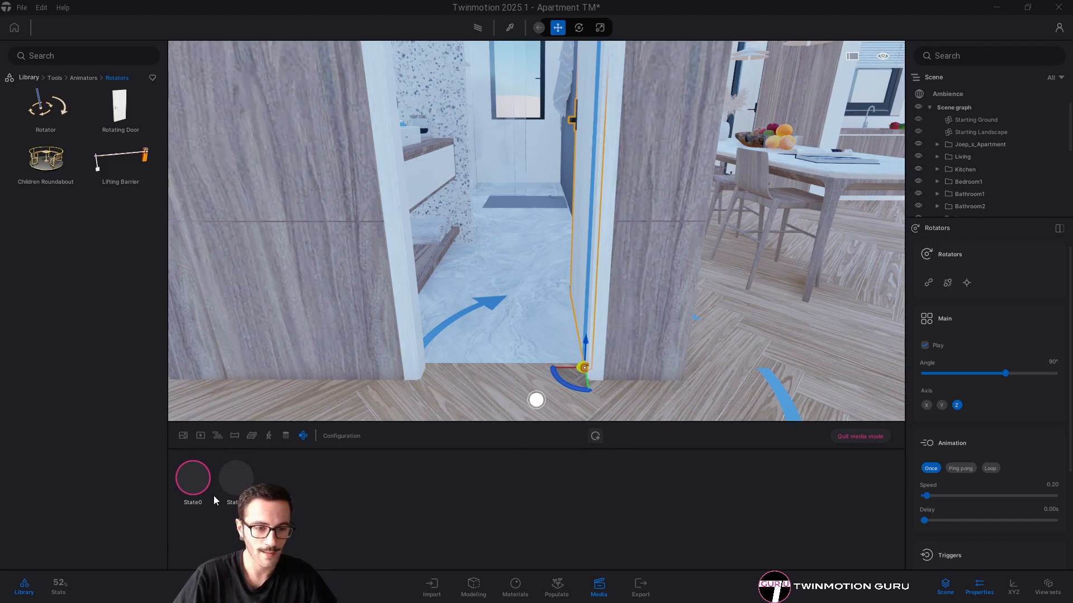
# Test the door by activating State0 and State1, and toggle repeatedly between them with the on-screen trigger
pyautogui.click(186, 486)
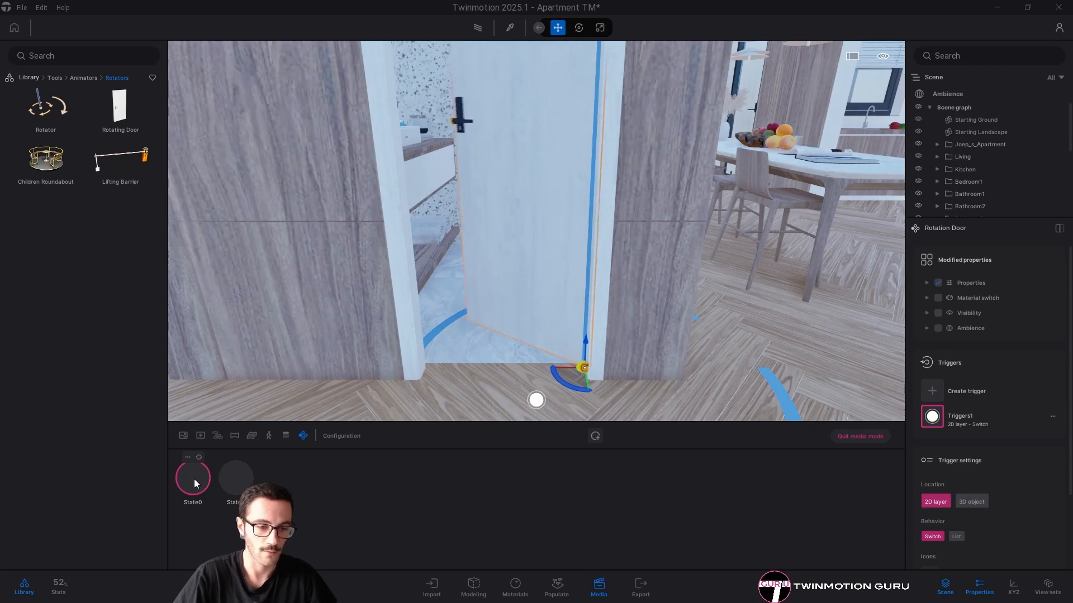
pyautogui.click(237, 483)
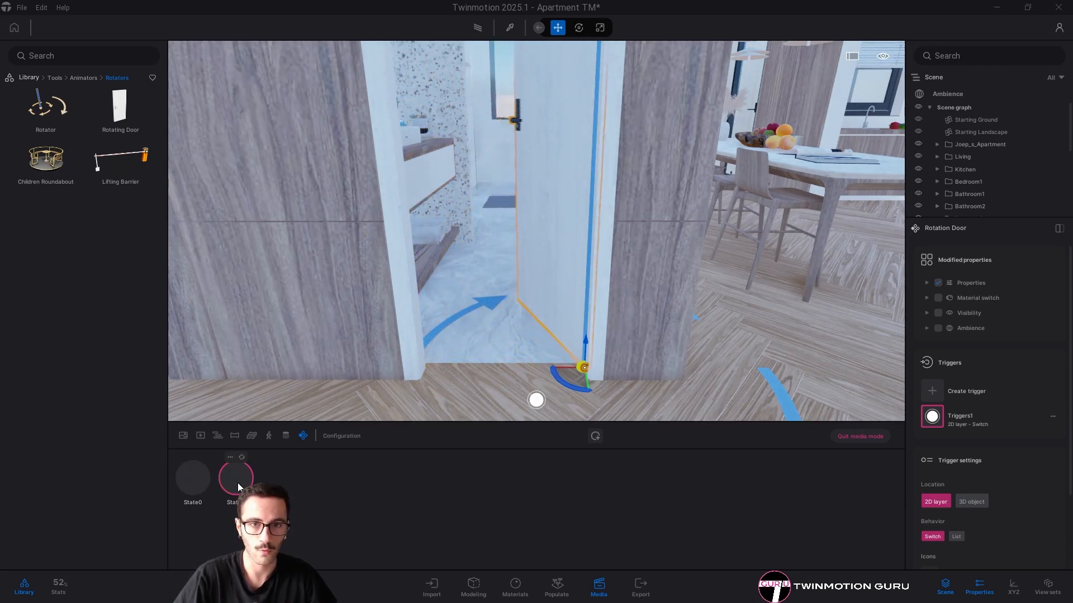
pyautogui.moveTo(530, 372); pyautogui.dragTo(504, 363, button='right')
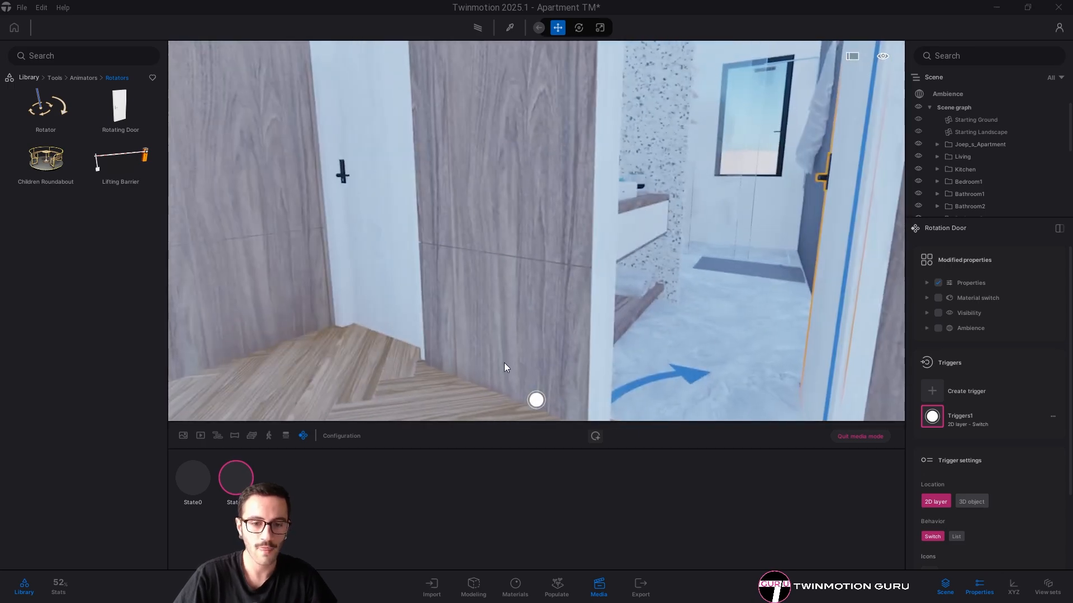
pyautogui.click(536, 401)
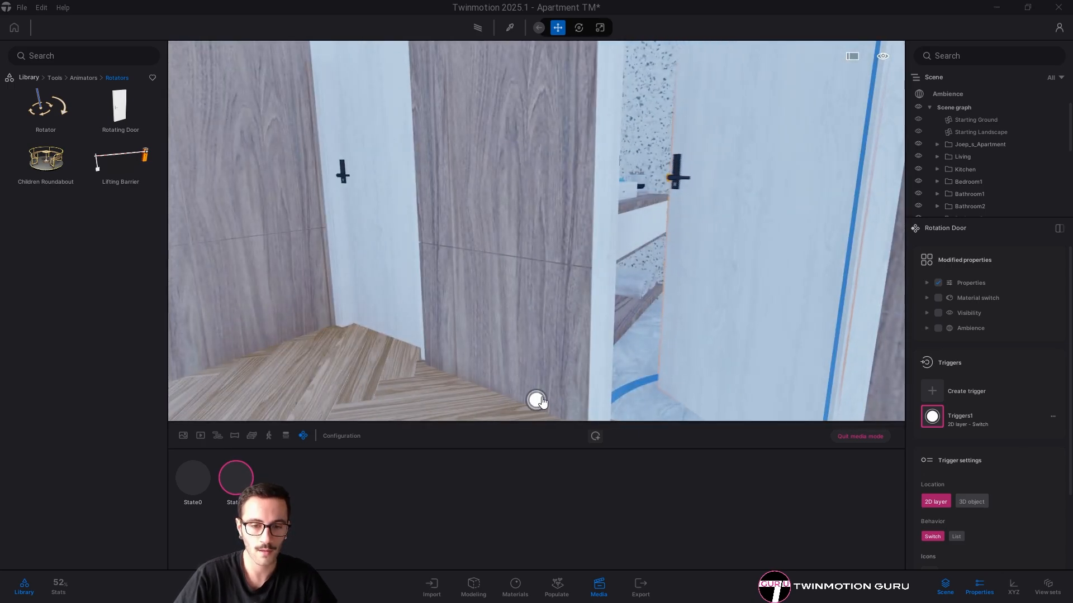
pyautogui.click(536, 400)
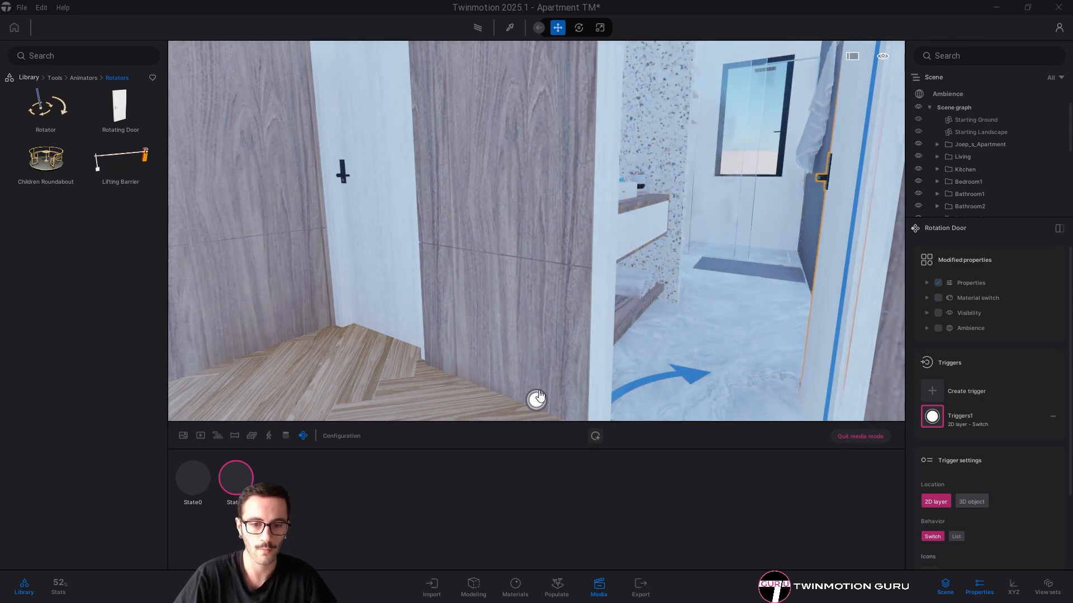
pyautogui.click(537, 400)
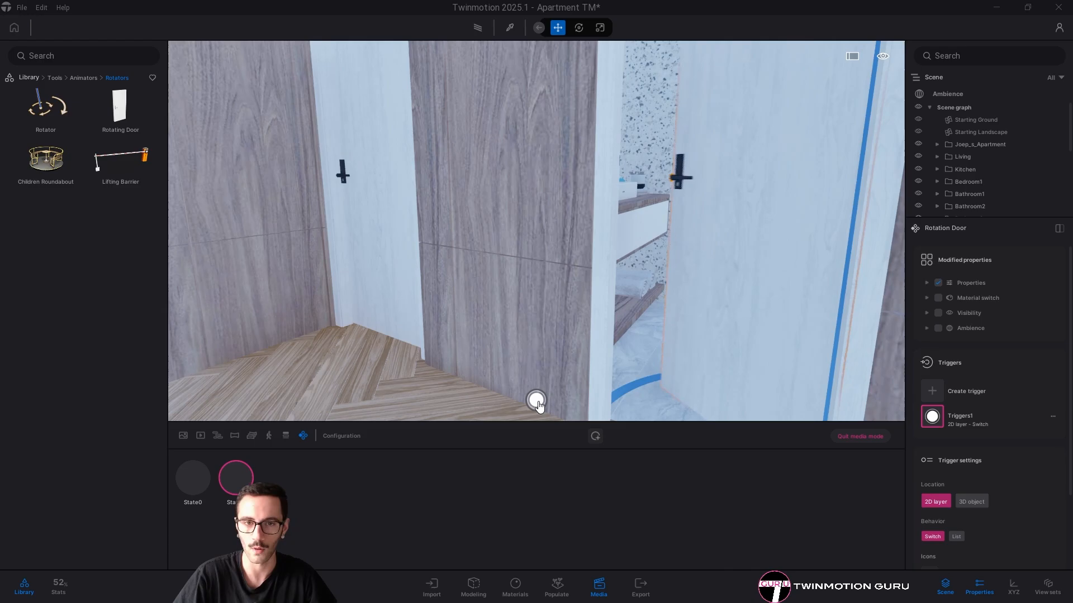
pyautogui.moveTo(538, 402); pyautogui.dragTo(692, 447, button='right')
pyautogui.moveTo(539, 337); pyautogui.dragTo(584, 338, button='right')
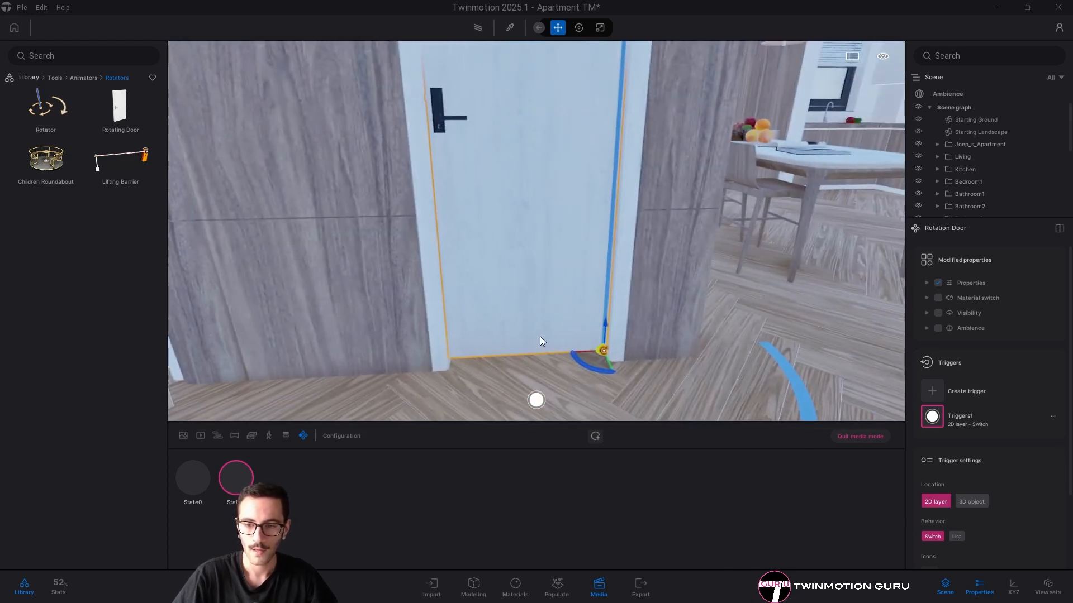
# Rename the configuration's first state as Close and its second state as Open
pyautogui.moveTo(245, 490)
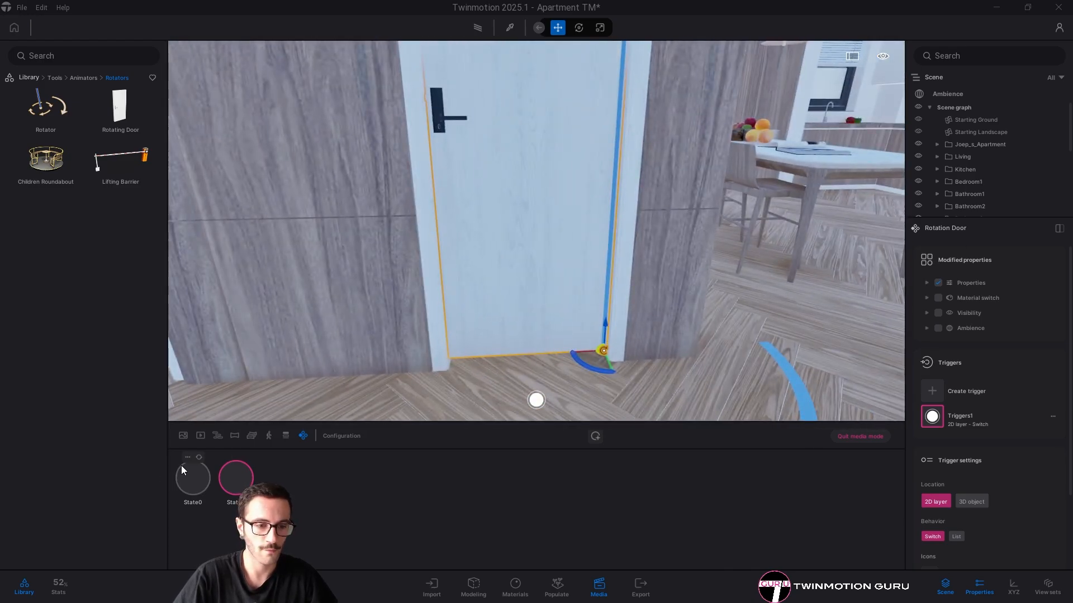
pyautogui.click(188, 457)
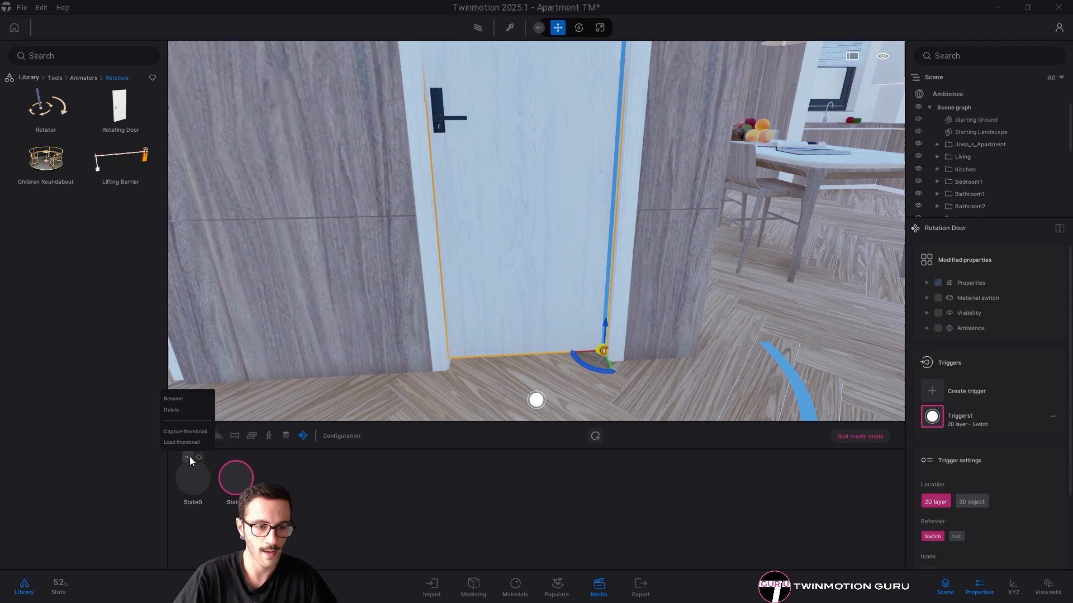
pyautogui.click(174, 398)
pyautogui.write('Close')
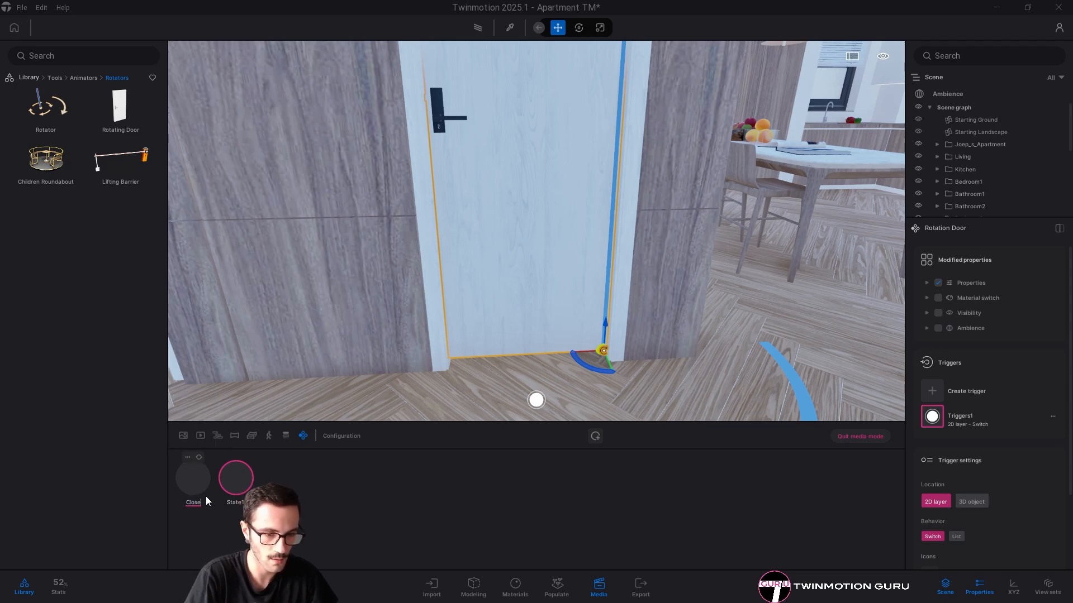
pyautogui.press('Return')
pyautogui.click(230, 458)
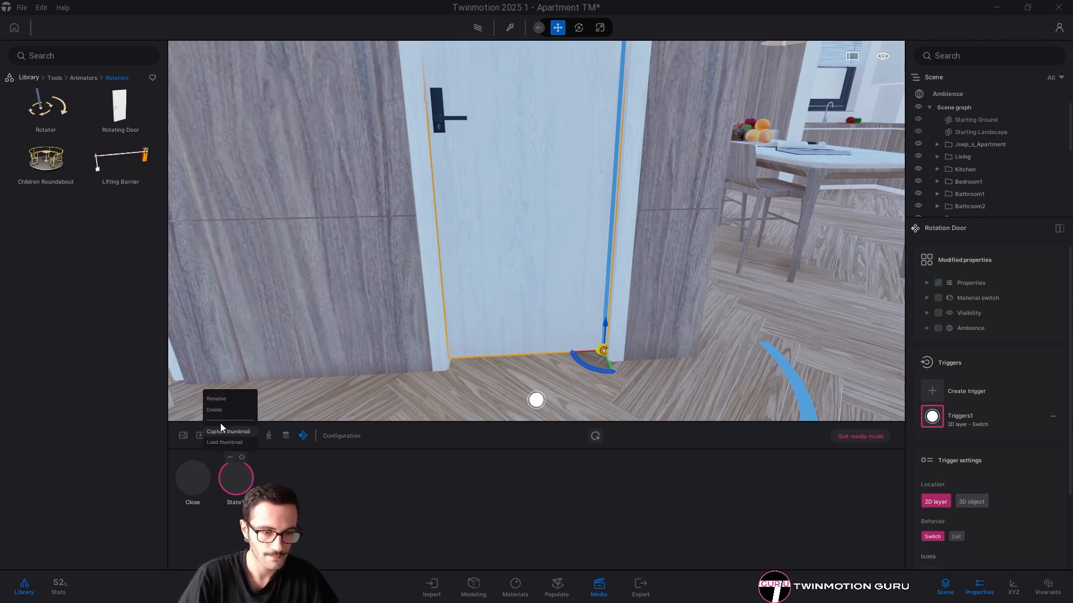
pyautogui.click(222, 401)
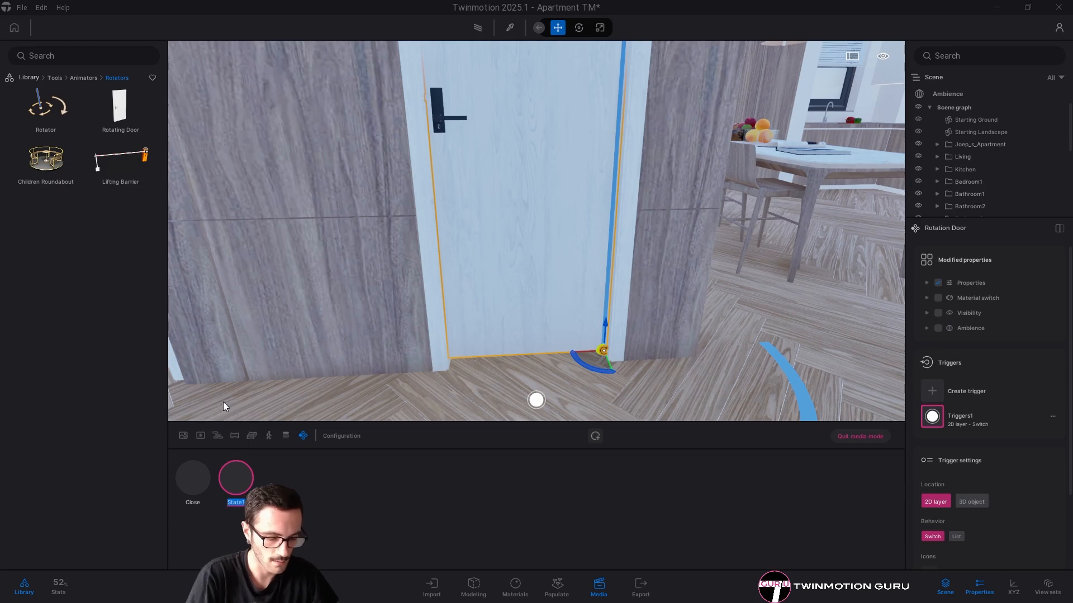
pyautogui.write('Open')
pyautogui.press('Return')
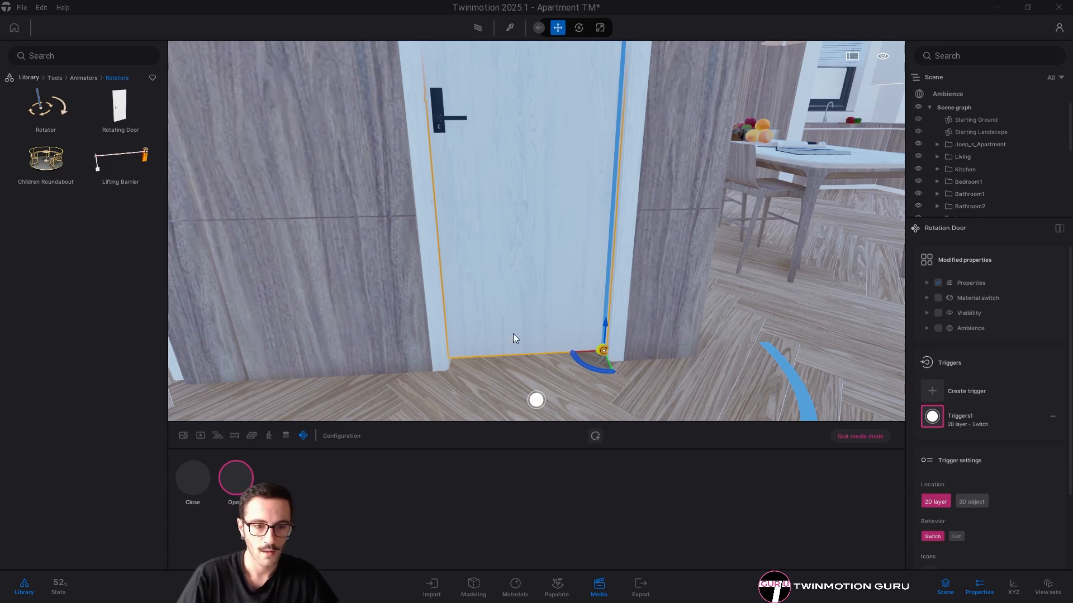
# Frame the bathroom door from the hallway and capture the closed view as the Close state's thumbnail
pyautogui.moveTo(512, 337); pyautogui.dragTo(567, 514, button='right')
pyautogui.moveTo(544, 313); pyautogui.dragTo(527, 301, button='right')
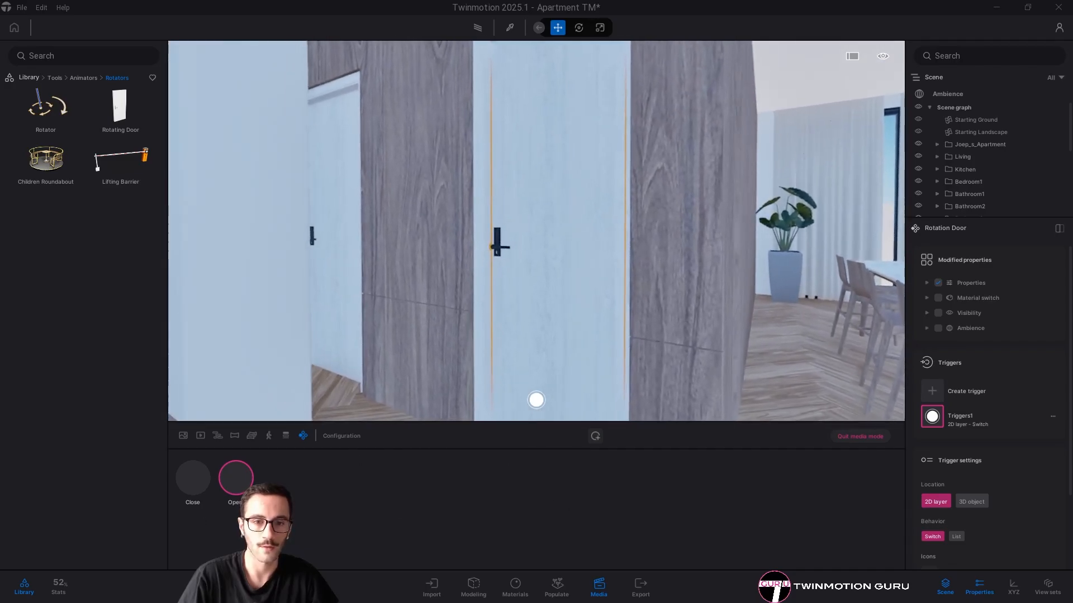
pyautogui.click(191, 475)
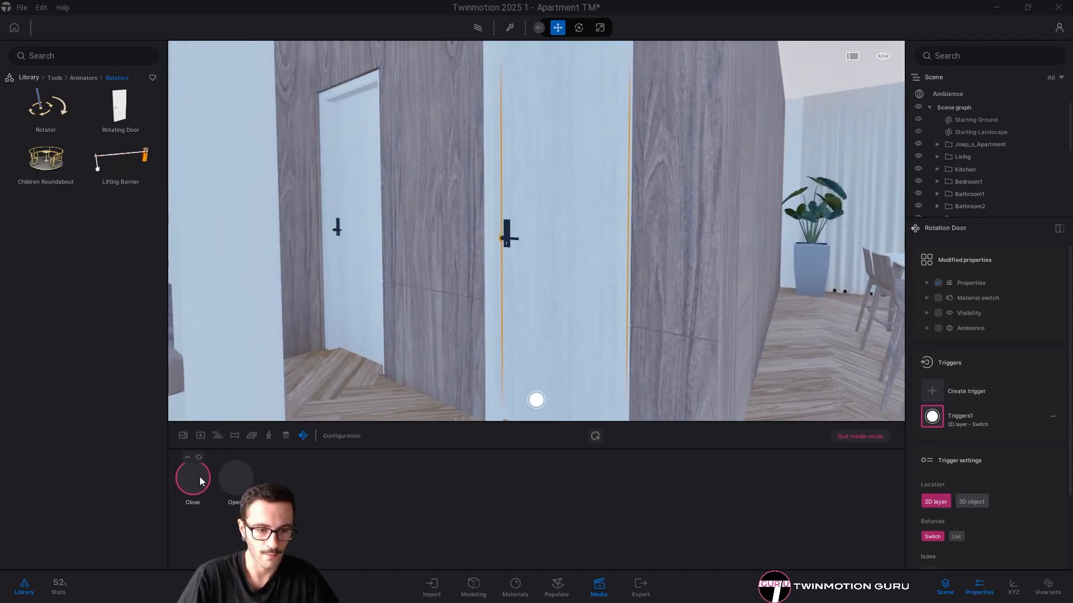
pyautogui.click(228, 478)
pyautogui.click(193, 481)
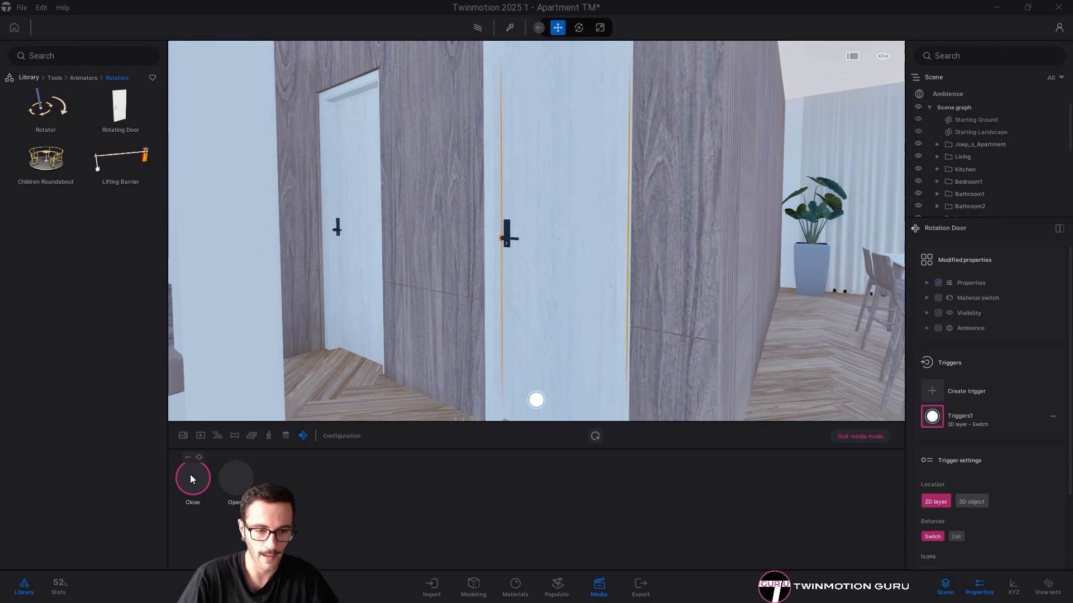
pyautogui.click(188, 458)
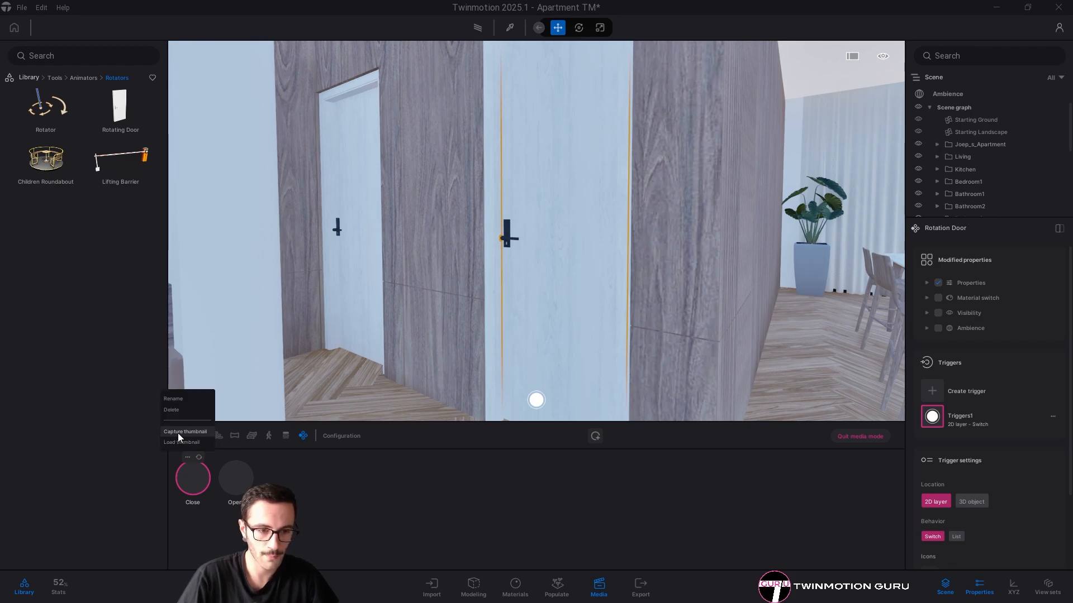
pyautogui.click(179, 432)
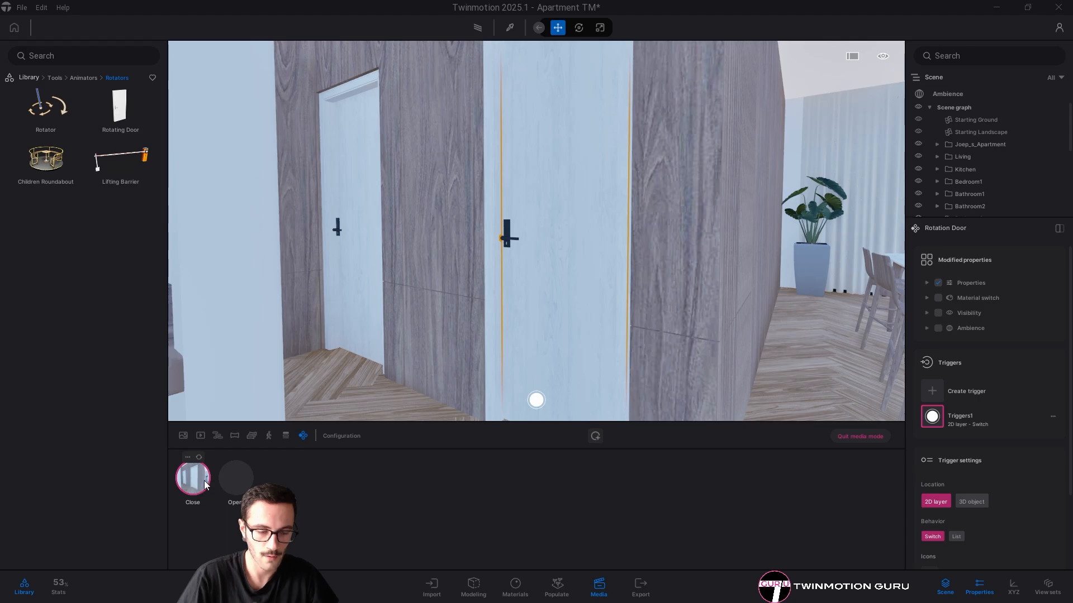
# Capture a thumbnail of the opened door for the Open state, and reactivate the Close state
pyautogui.click(234, 482)
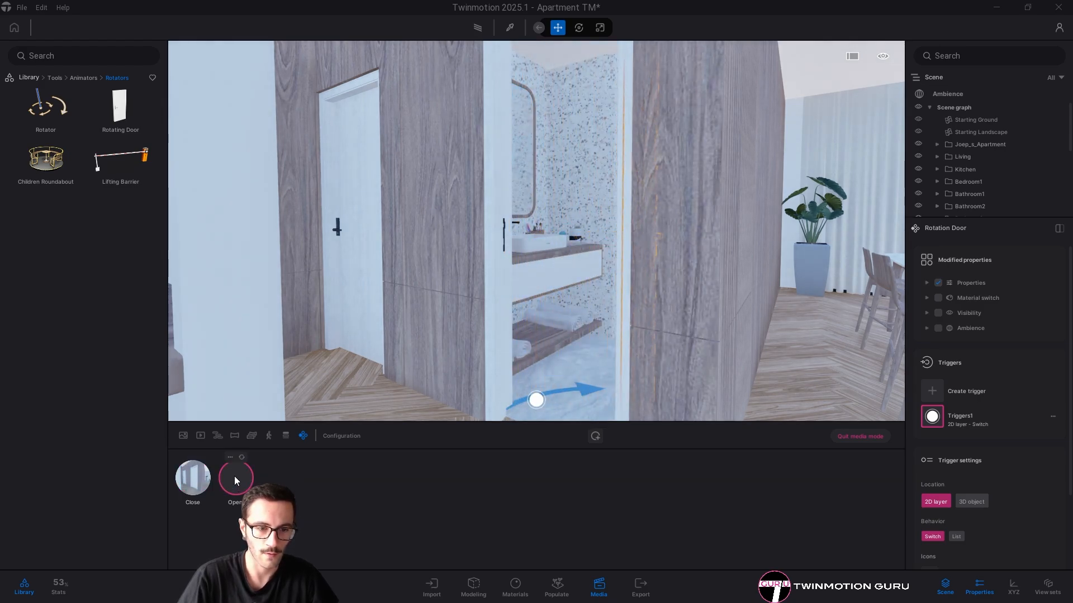
pyautogui.click(230, 457)
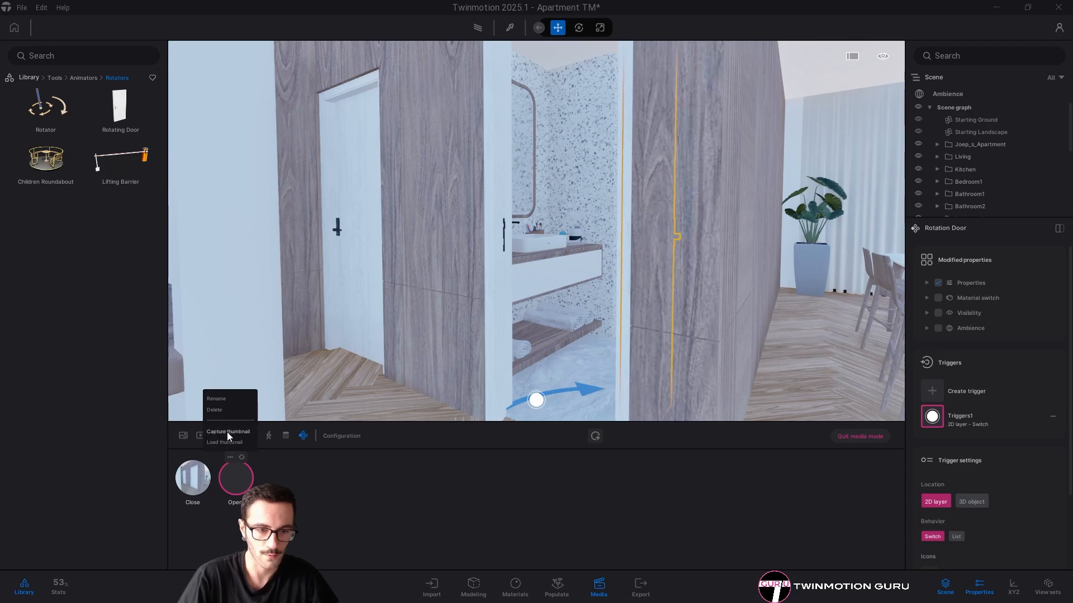
pyautogui.click(226, 431)
pyautogui.click(194, 482)
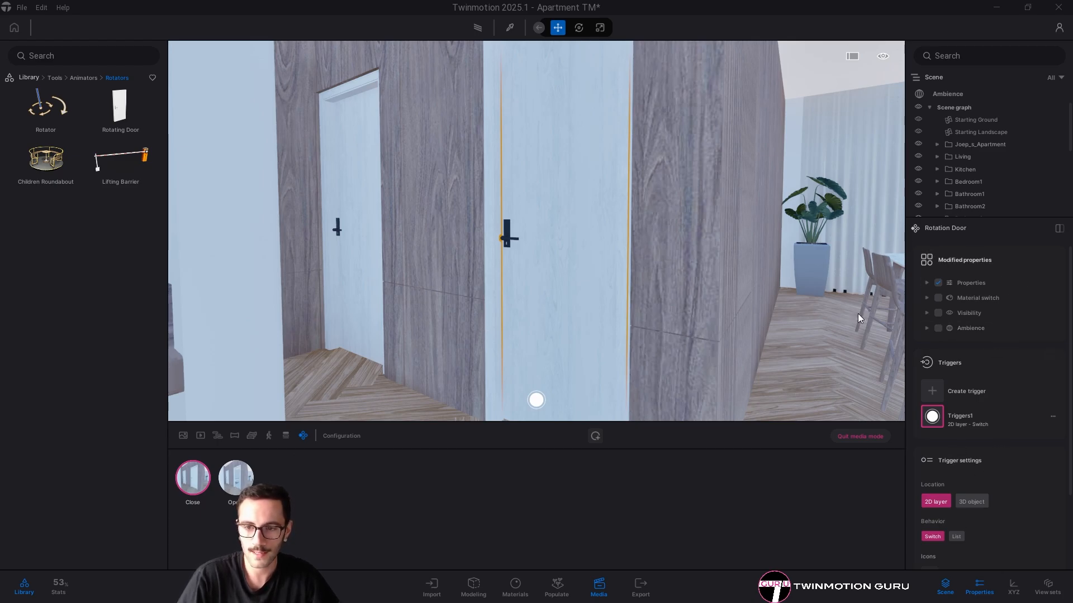
# Hide the scene graph and collapse the configuration's Modified properties and Triggers sections, leaving Trigger settings expanded
pyautogui.moveTo(857, 314); pyautogui.dragTo(916, 330, button='right')
pyautogui.click(945, 585)
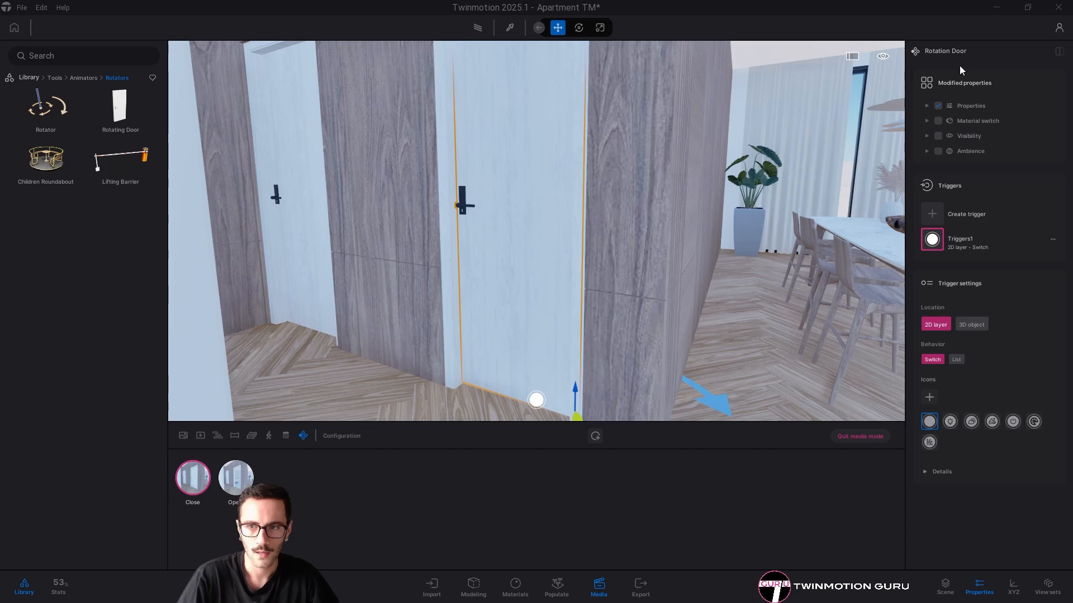
pyautogui.click(958, 82)
pyautogui.click(949, 84)
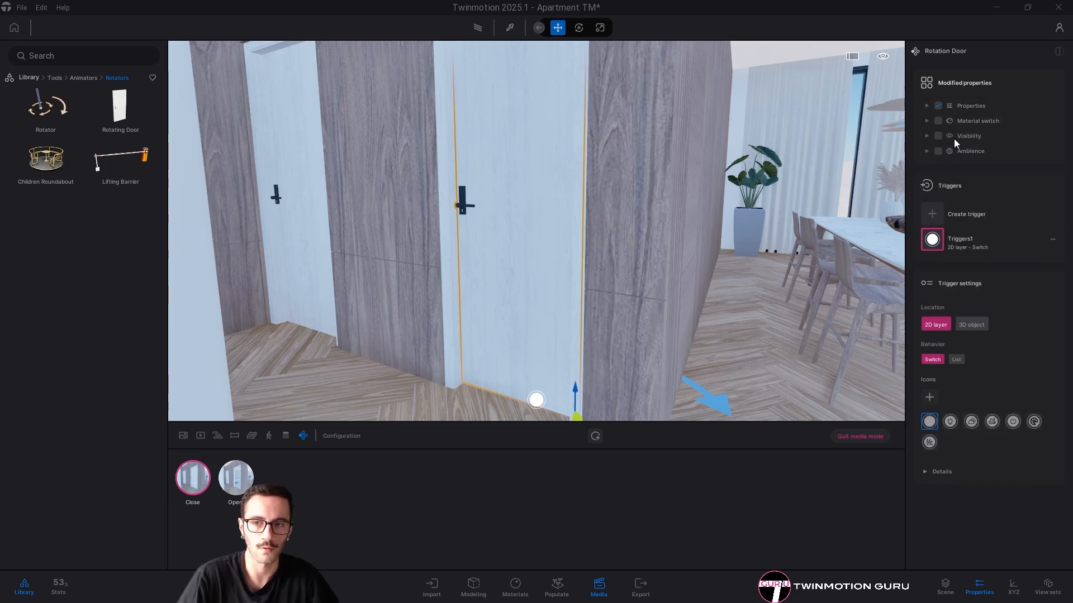
pyautogui.click(959, 84)
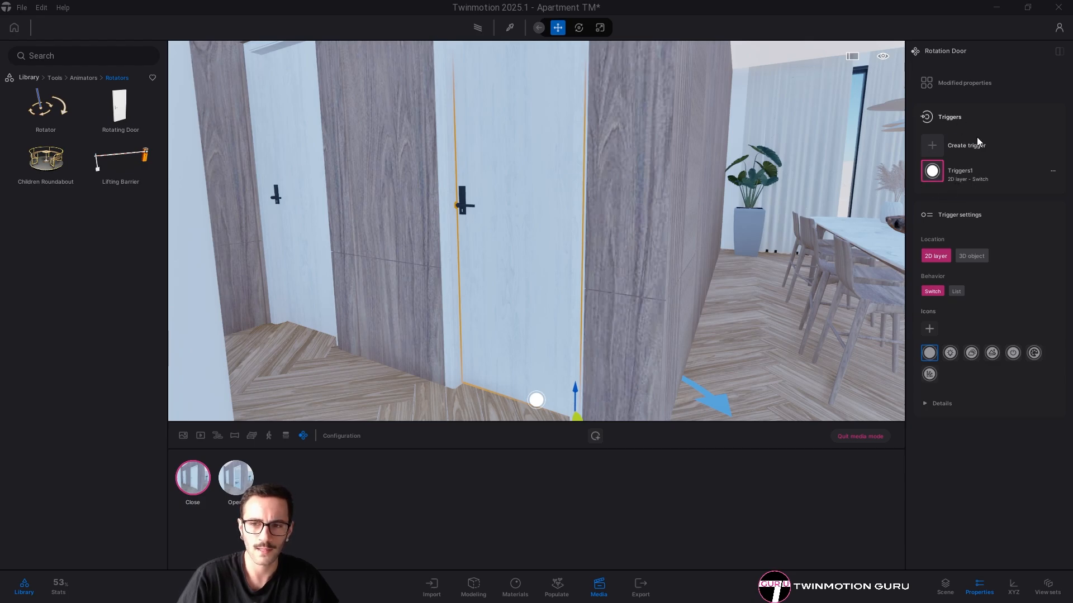
pyautogui.moveTo(663, 266); pyautogui.dragTo(659, 269, button='right')
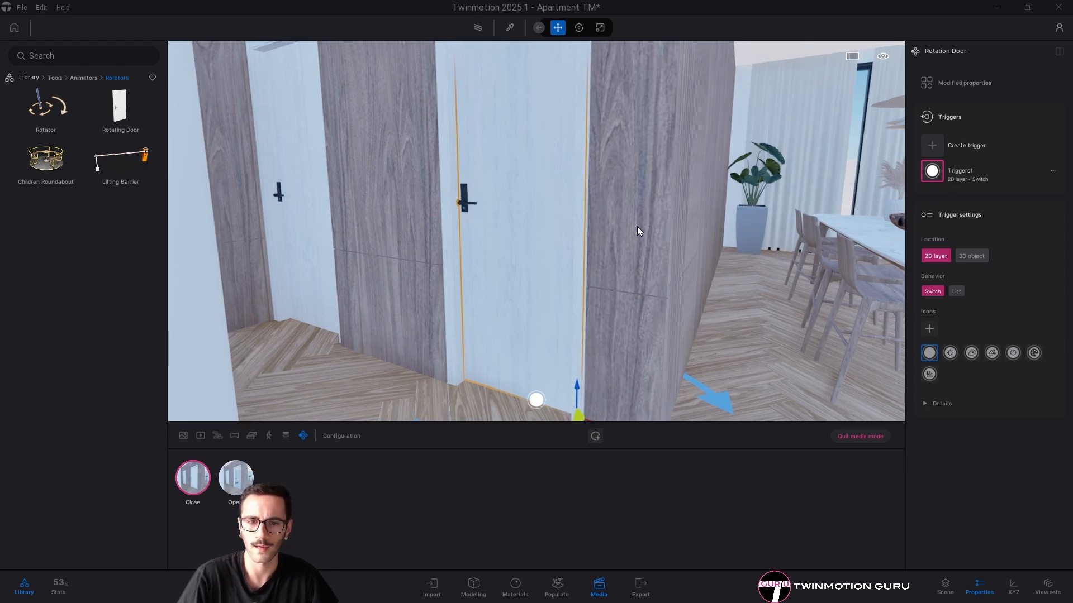
pyautogui.moveTo(637, 229); pyautogui.dragTo(652, 220, button='right')
pyautogui.press('w')
pyautogui.click(957, 118)
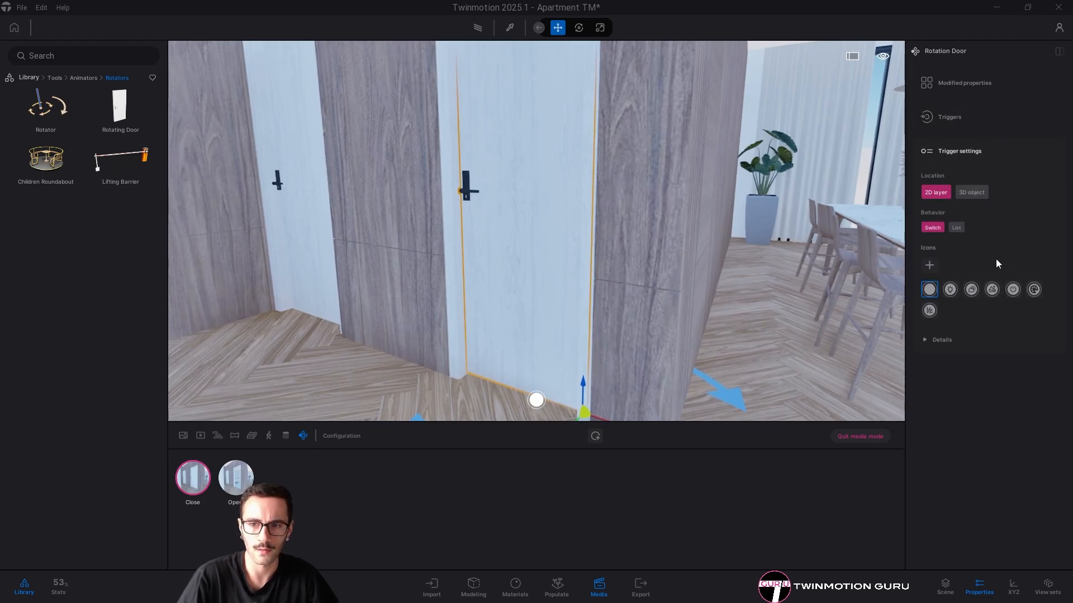
pyautogui.moveTo(682, 213); pyautogui.dragTo(696, 236, button='right')
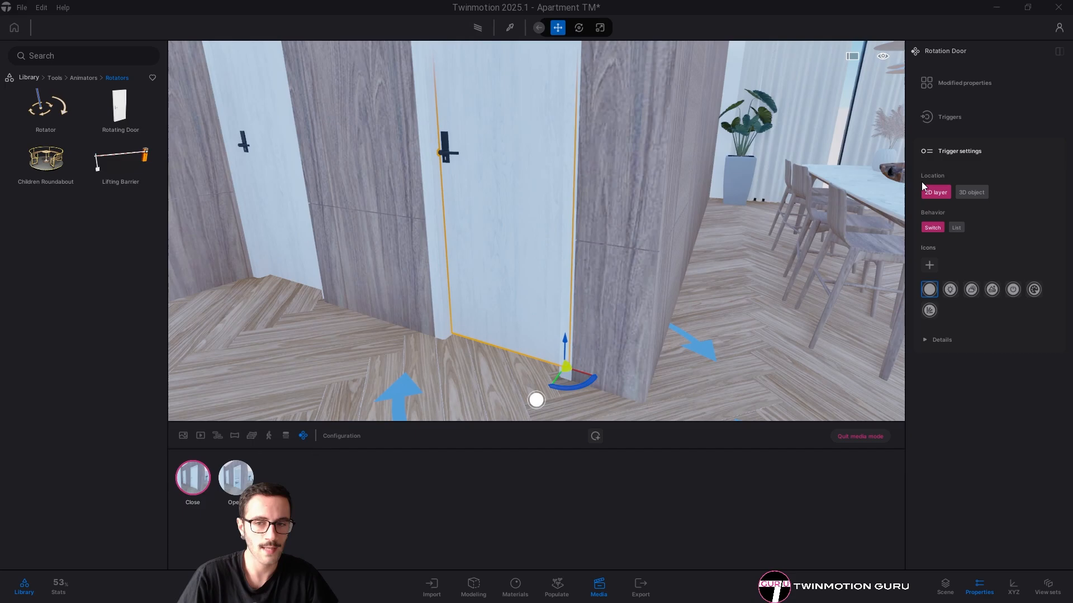
pyautogui.press('a')
pyautogui.press('w')
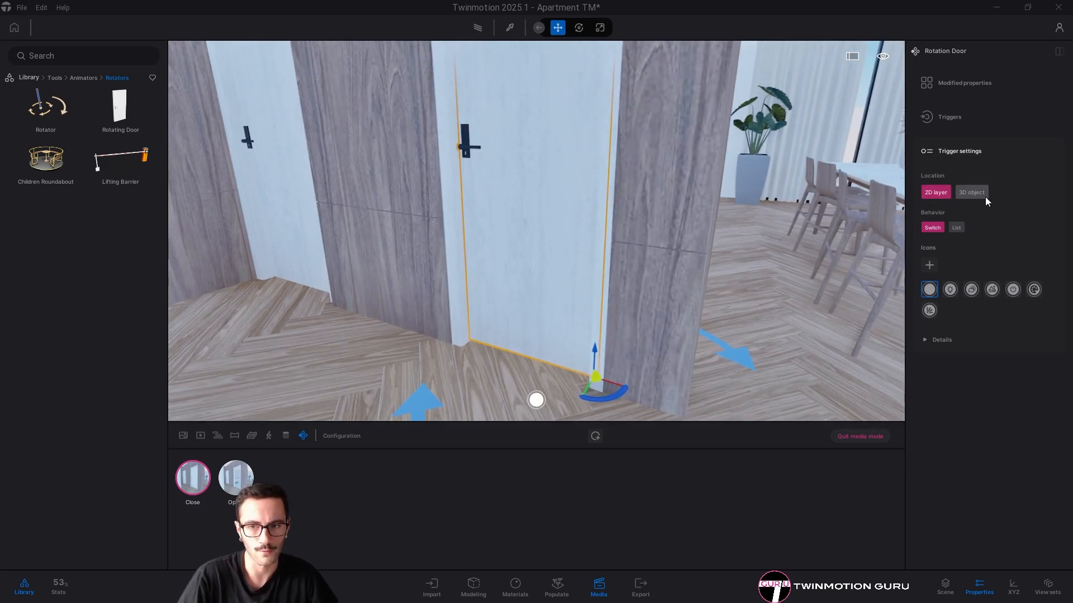
pyautogui.moveTo(635, 343); pyautogui.dragTo(549, 397, button='right')
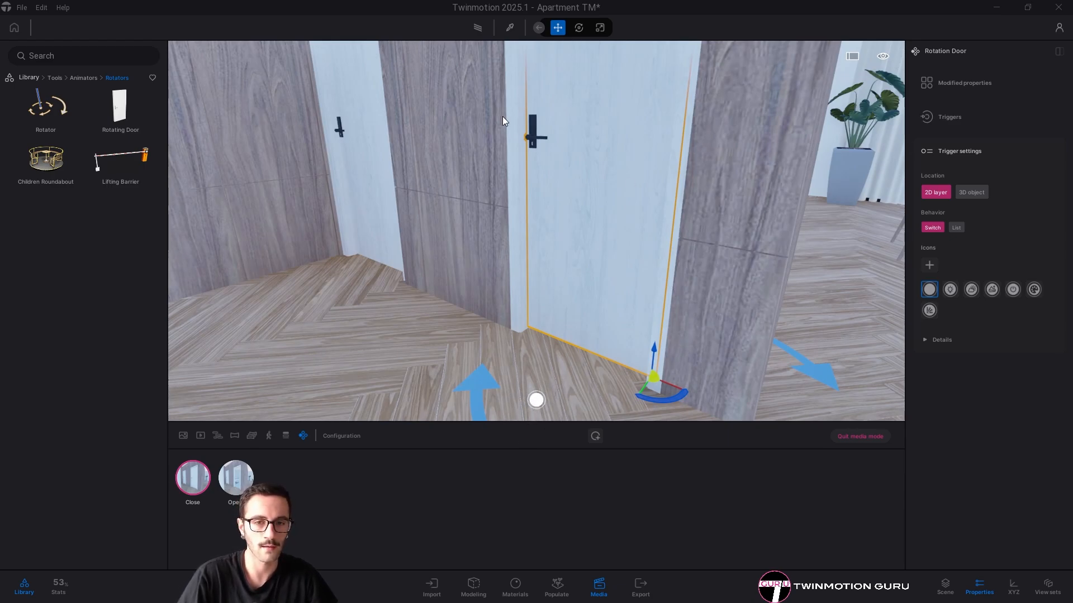
# Set the configuration trigger's location to 3D object and place the trigger on the bathroom door beside the handle
pyautogui.moveTo(583, 404); pyautogui.dragTo(565, 401, button='right')
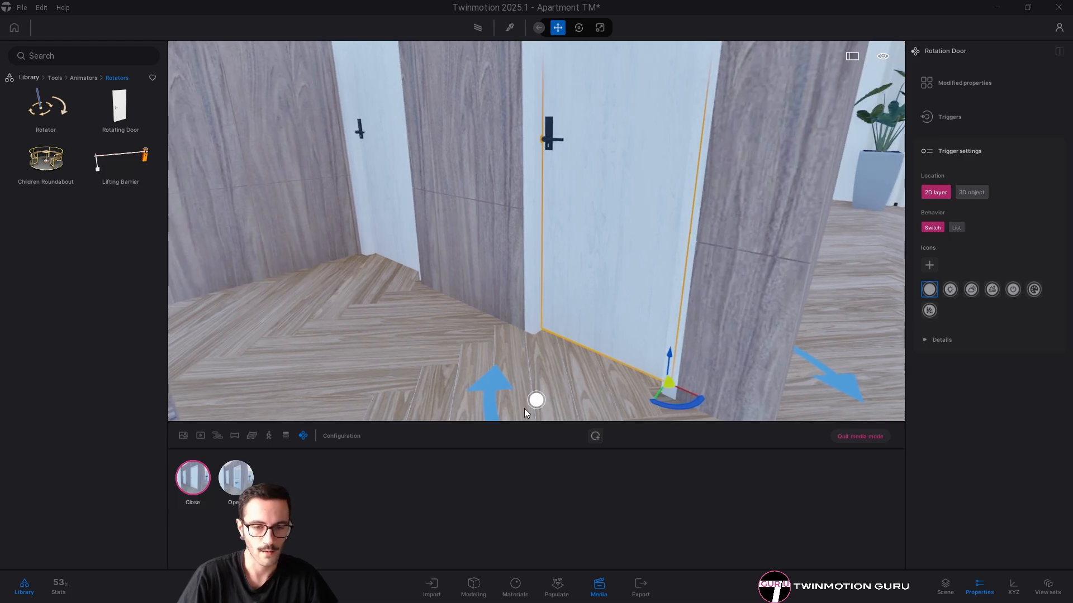
pyautogui.click(977, 194)
pyautogui.moveTo(667, 319); pyautogui.dragTo(269, 297, button='right')
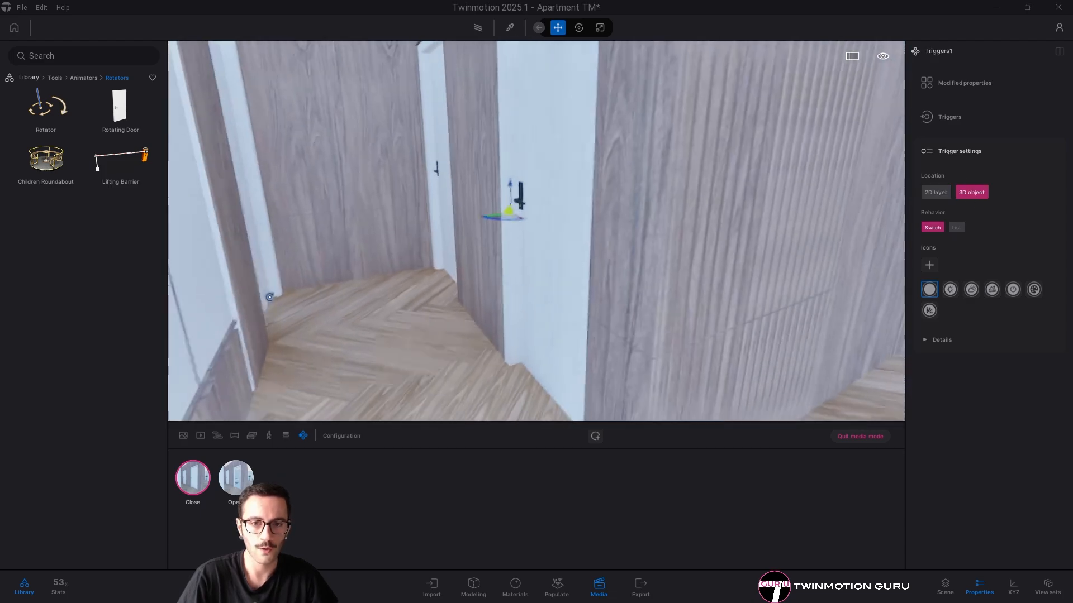
pyautogui.moveTo(586, 243); pyautogui.dragTo(451, 249, button='right')
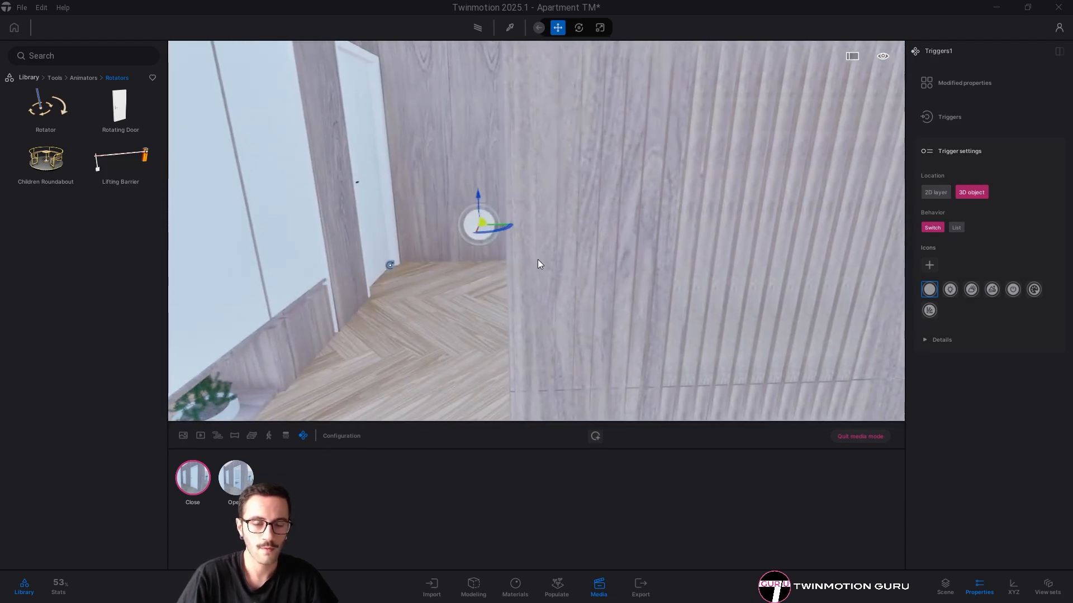
pyautogui.moveTo(539, 264); pyautogui.dragTo(600, 254, button='right')
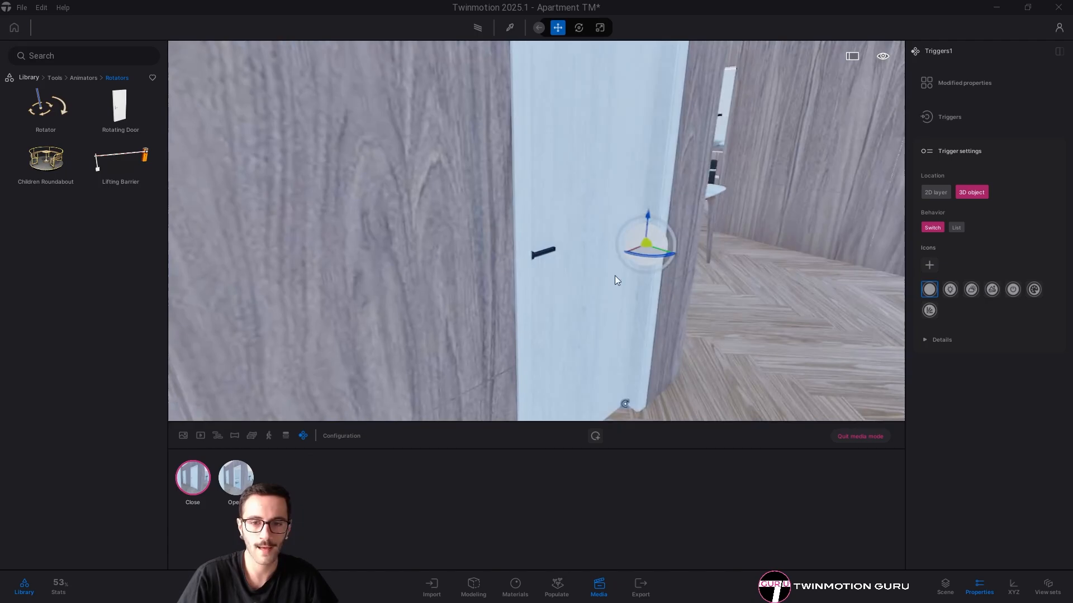
pyautogui.moveTo(585, 307); pyautogui.dragTo(511, 189, button='right')
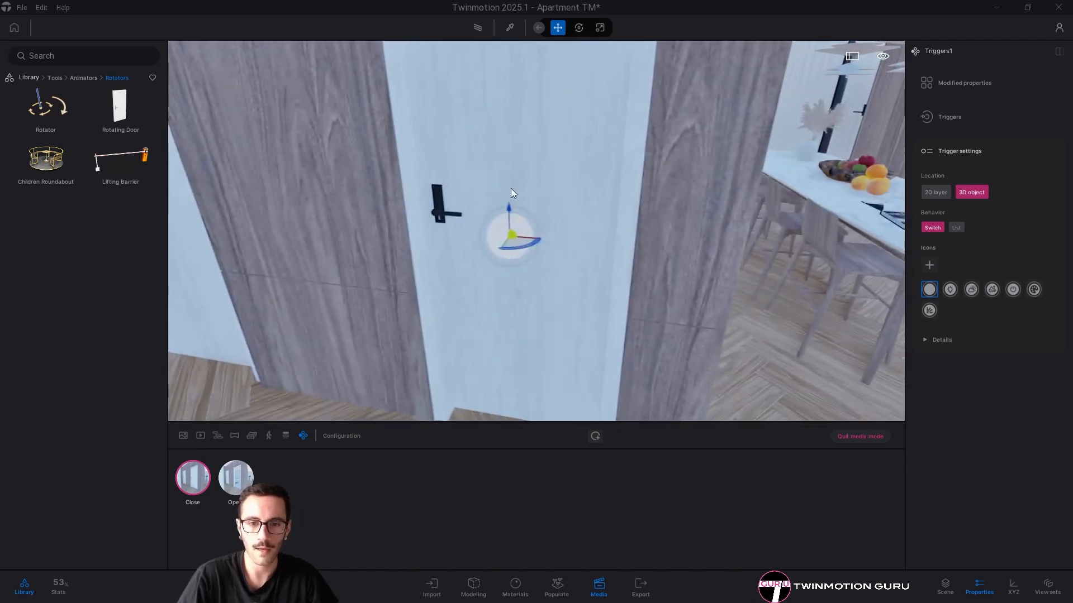
pyautogui.moveTo(459, 277); pyautogui.dragTo(561, 253, button='right')
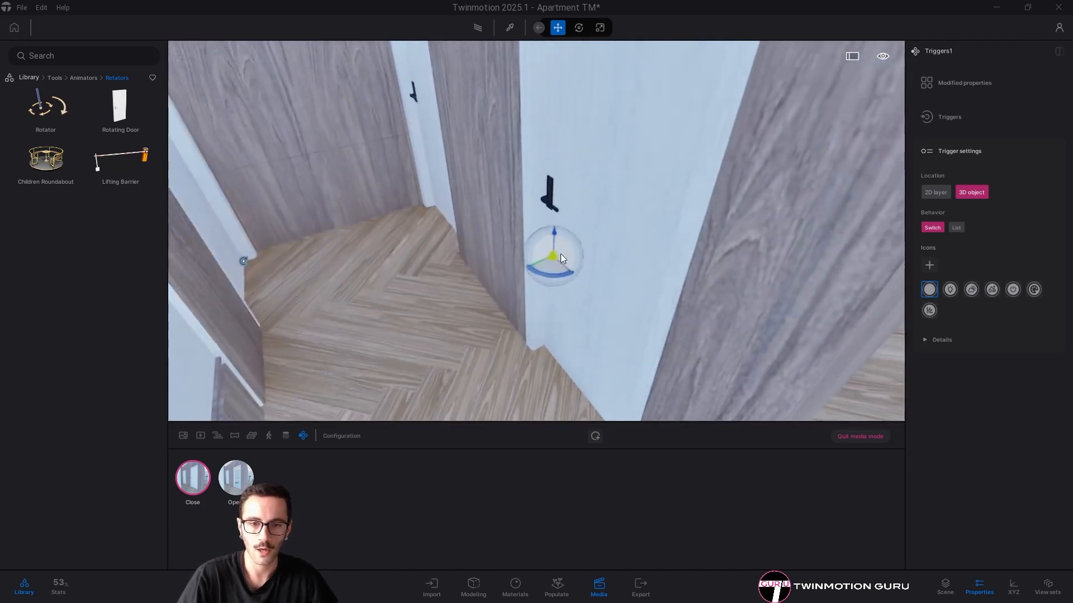
pyautogui.moveTo(545, 267); pyautogui.dragTo(578, 252)
pyautogui.moveTo(509, 245); pyautogui.dragTo(539, 230, button='right')
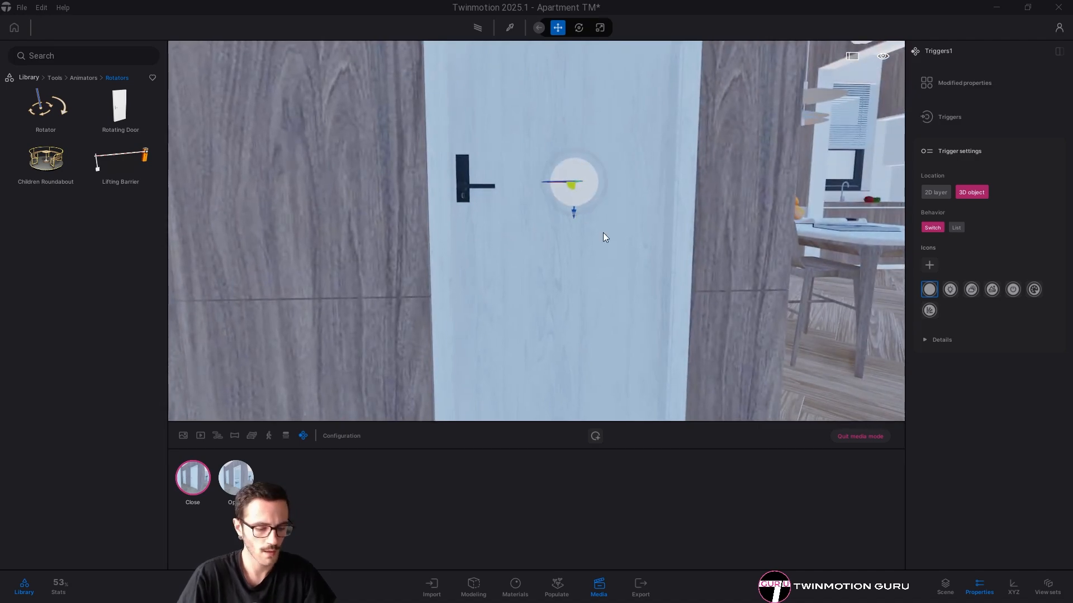
# Activate rotation mode, try the List behavior for the trigger, and open its state thumbnails on the bathroom door
pyautogui.press('e')
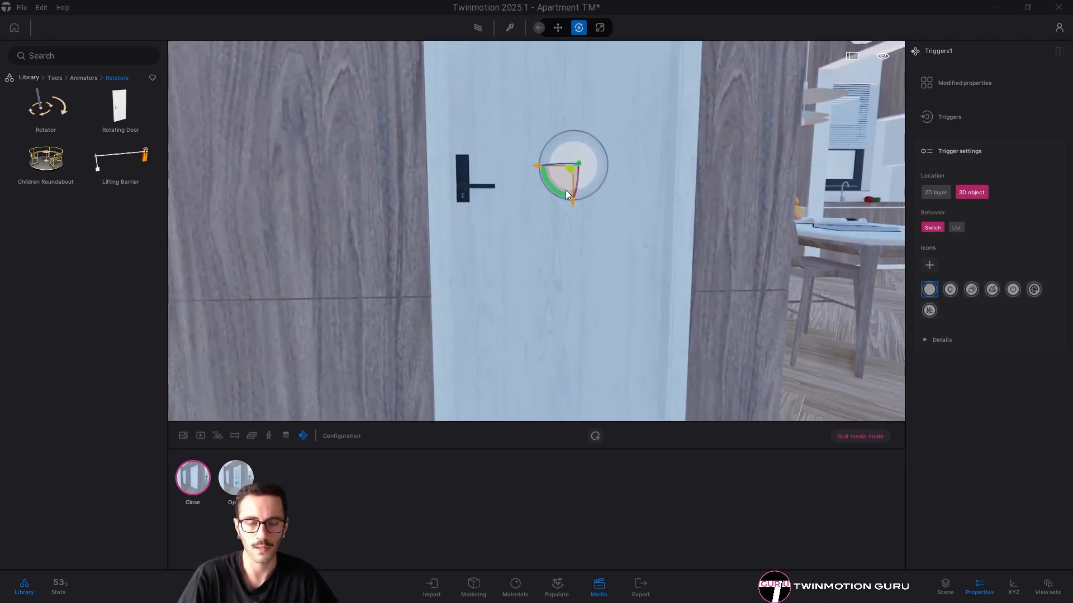
pyautogui.moveTo(565, 191); pyautogui.dragTo(502, 211, button='right')
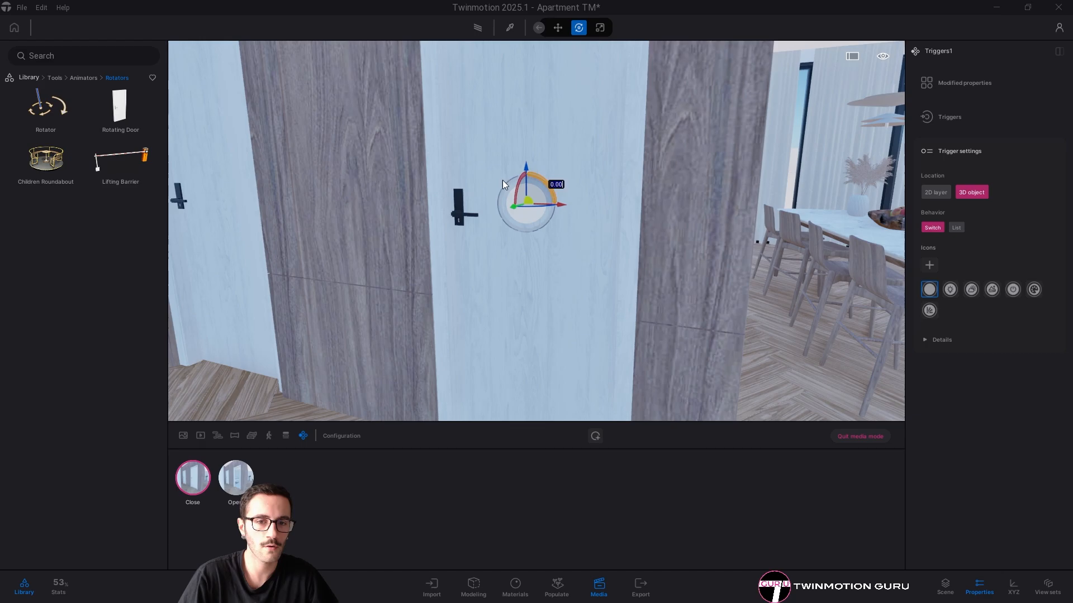
pyautogui.moveTo(573, 247); pyautogui.dragTo(541, 168, button='right')
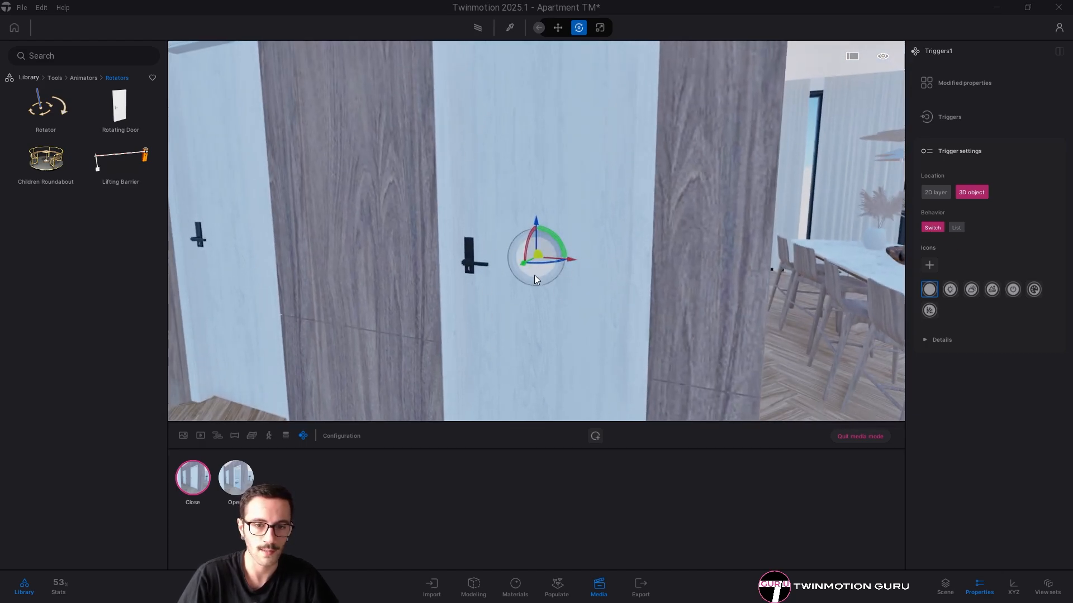
pyautogui.click(531, 301)
pyautogui.click(541, 262)
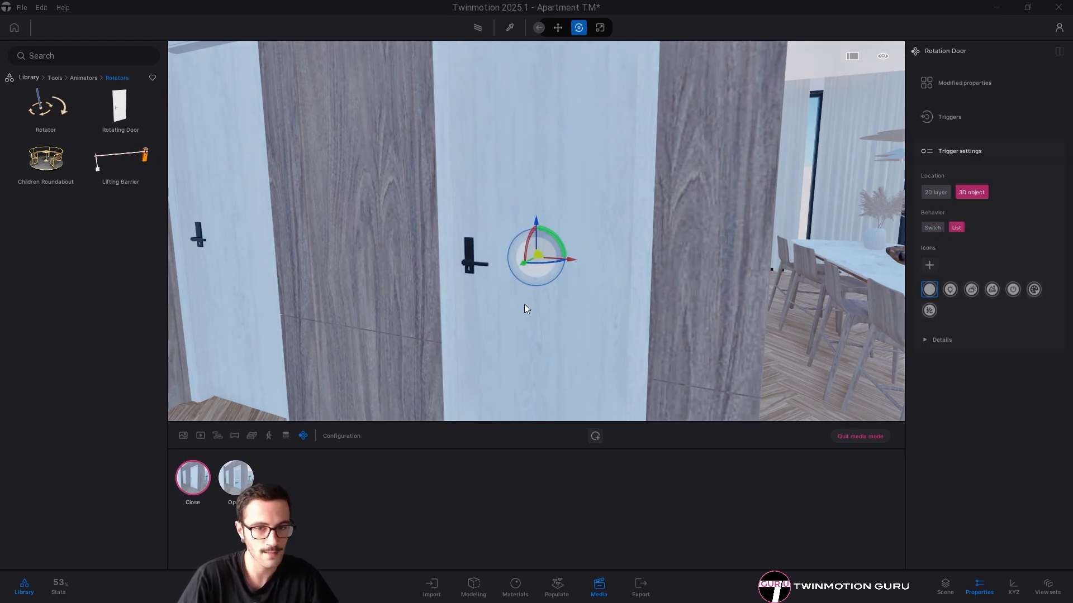
pyautogui.click(537, 263)
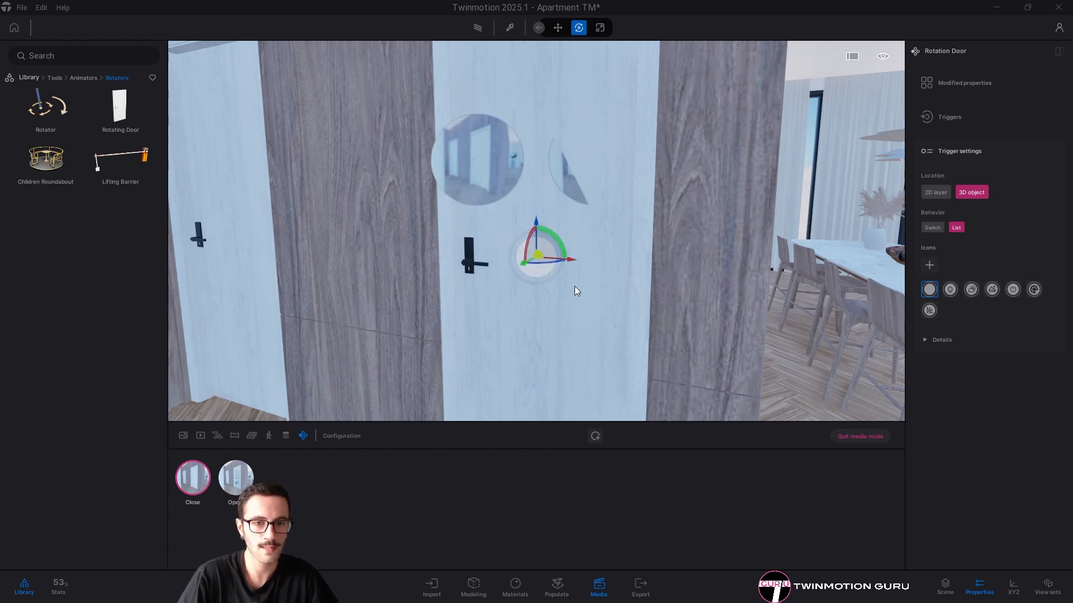
pyautogui.moveTo(574, 286); pyautogui.dragTo(659, 283, button='right')
pyautogui.press('a')
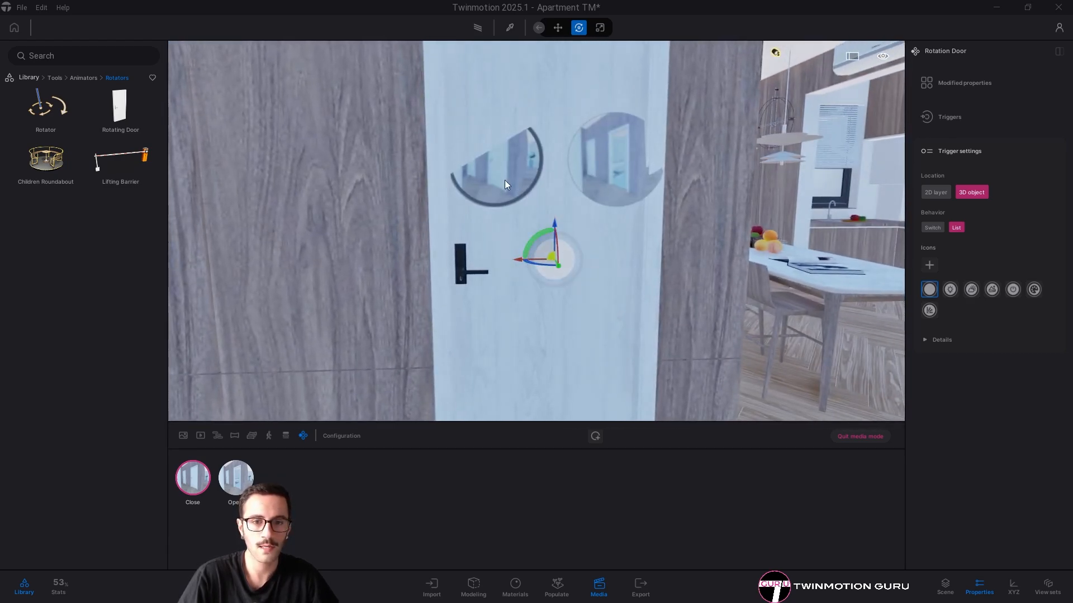
pyautogui.click(618, 166)
pyautogui.moveTo(618, 167); pyautogui.dragTo(635, 286, button='right')
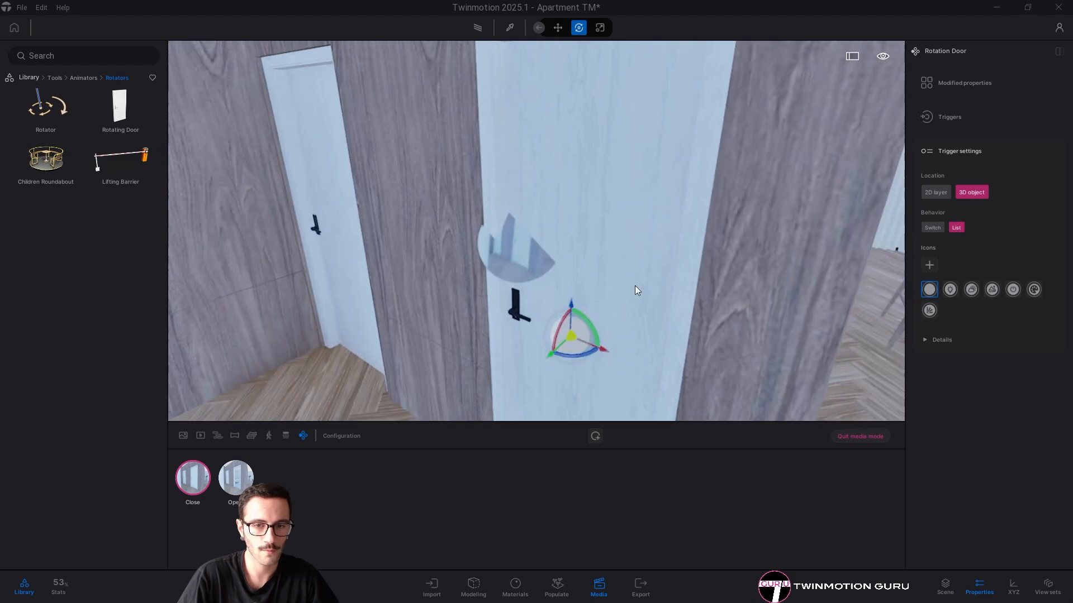
pyautogui.moveTo(557, 261); pyautogui.dragTo(545, 256, button='right')
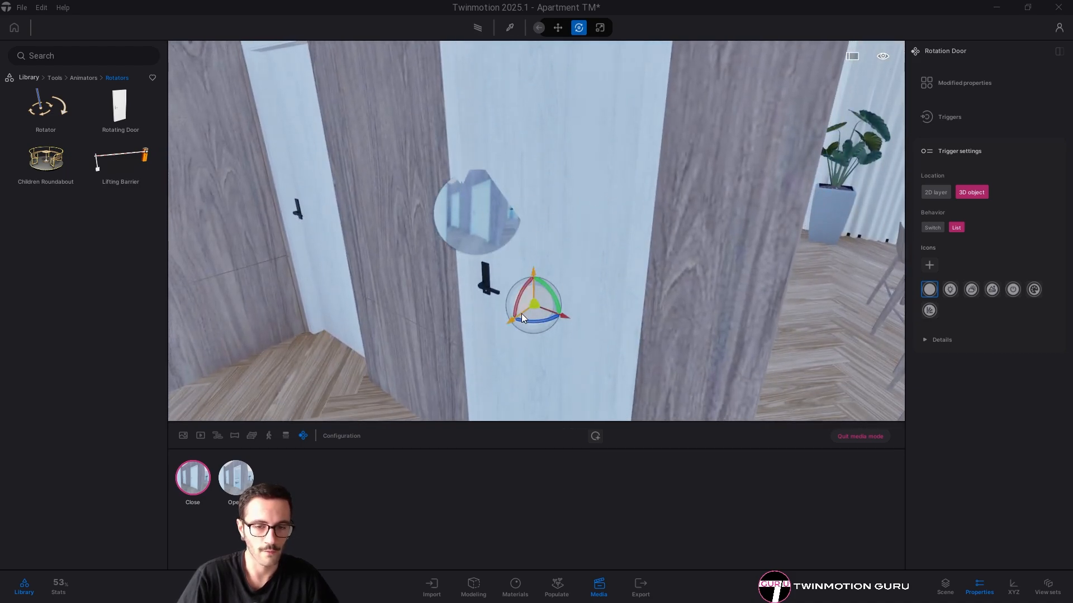
# Pull the trigger slightly outward from the door surface and set its behavior to Switch
pyautogui.moveTo(509, 320); pyautogui.dragTo(468, 347)
pyautogui.moveTo(536, 302); pyautogui.dragTo(547, 259, button='right')
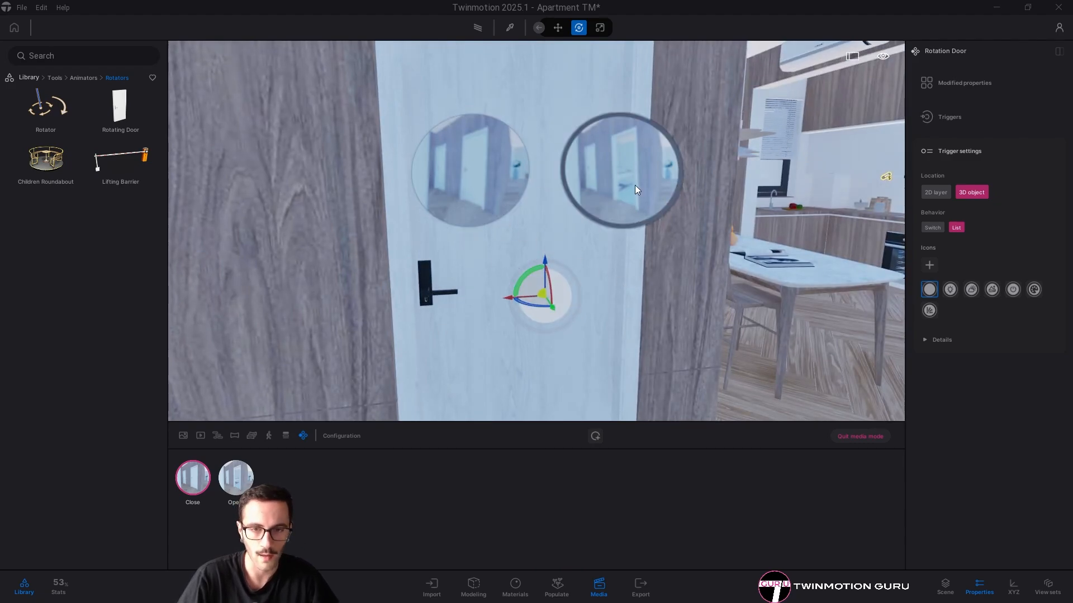
pyautogui.keyDown('shift'); pyautogui.moveTo(535, 213); pyautogui.dragTo(421, 330, button='middle'); pyautogui.keyUp('shift')
pyautogui.moveTo(455, 288); pyautogui.dragTo(507, 278)
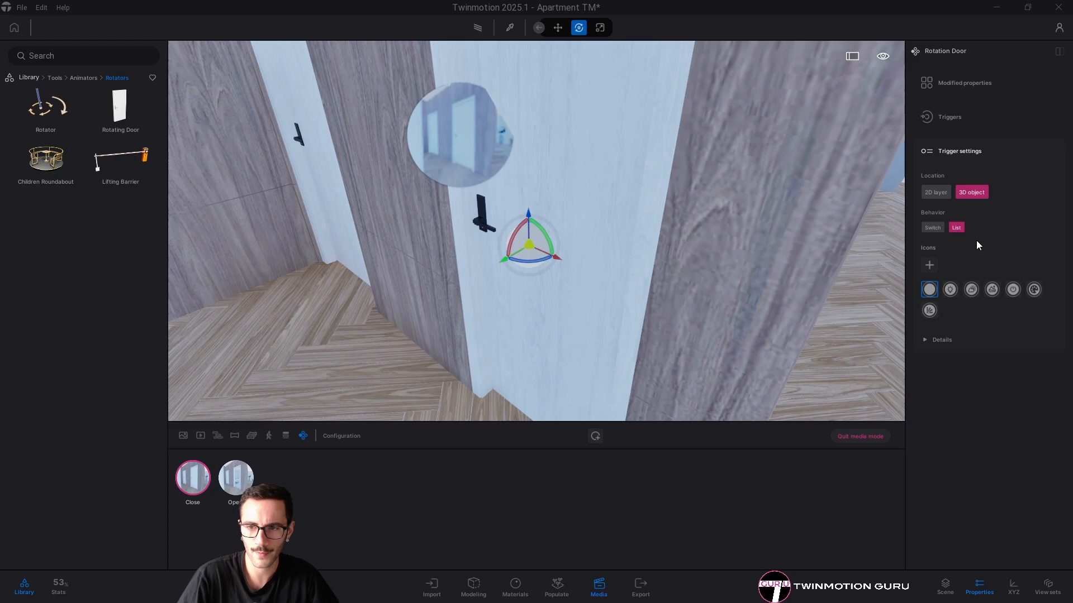
pyautogui.click(939, 229)
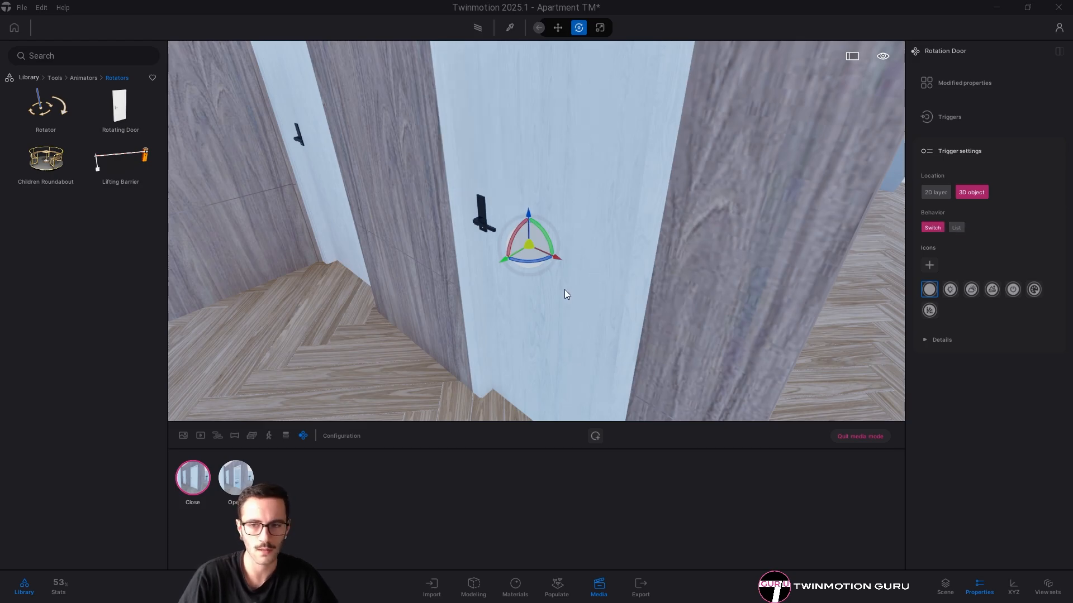
# Try several alternative icons on the door trigger and restore the plain circle icon
pyautogui.keyDown('shift'); pyautogui.moveTo(565, 293); pyautogui.dragTo(612, 292, button='middle'); pyautogui.keyUp('shift')
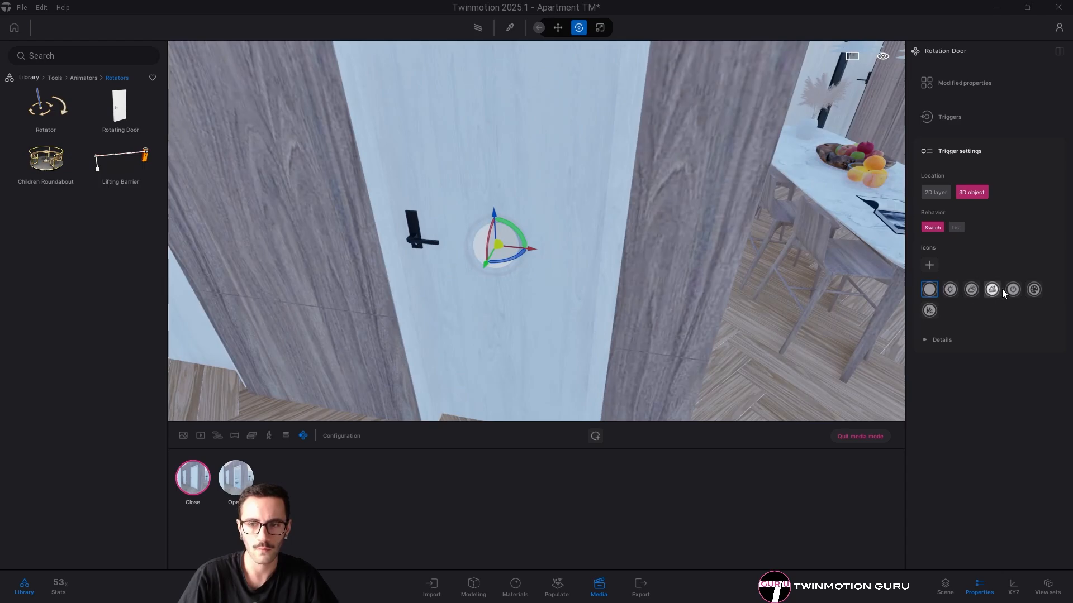
pyautogui.click(1008, 290)
pyautogui.click(987, 293)
pyautogui.click(971, 290)
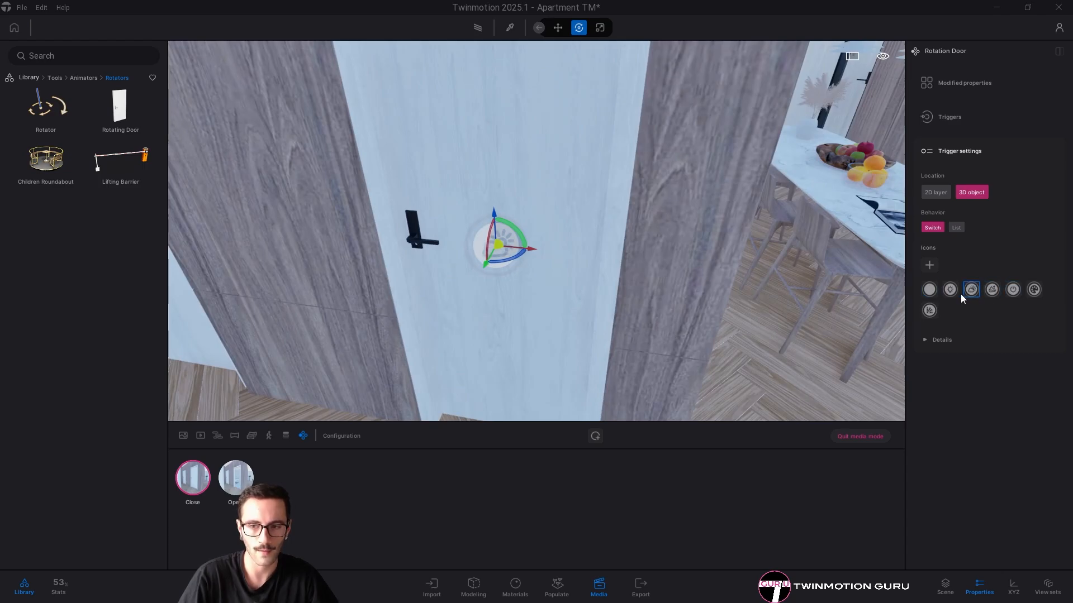
pyautogui.click(952, 290)
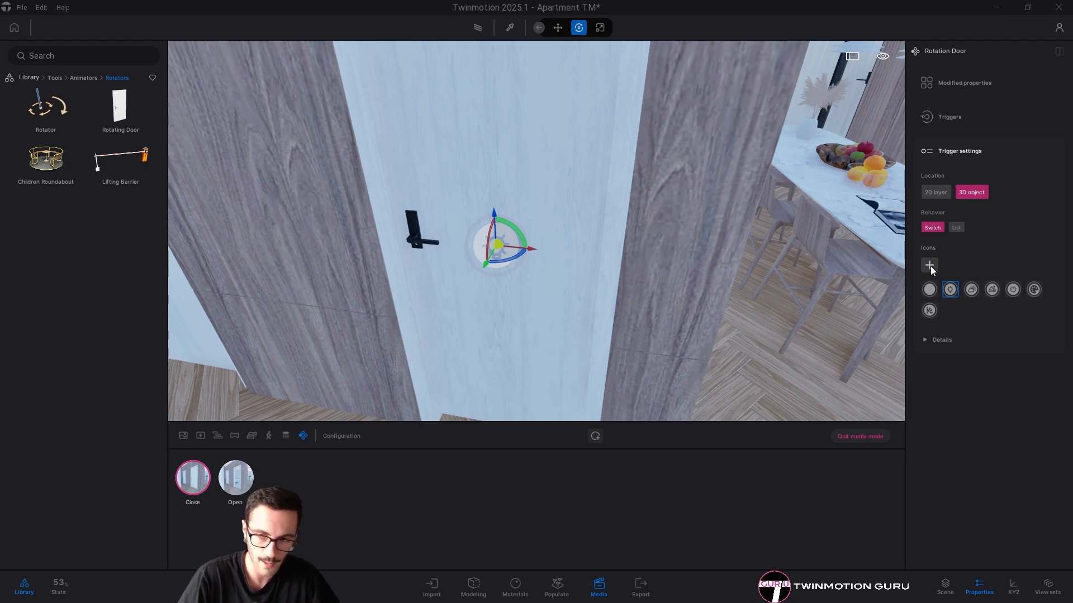
pyautogui.click(929, 289)
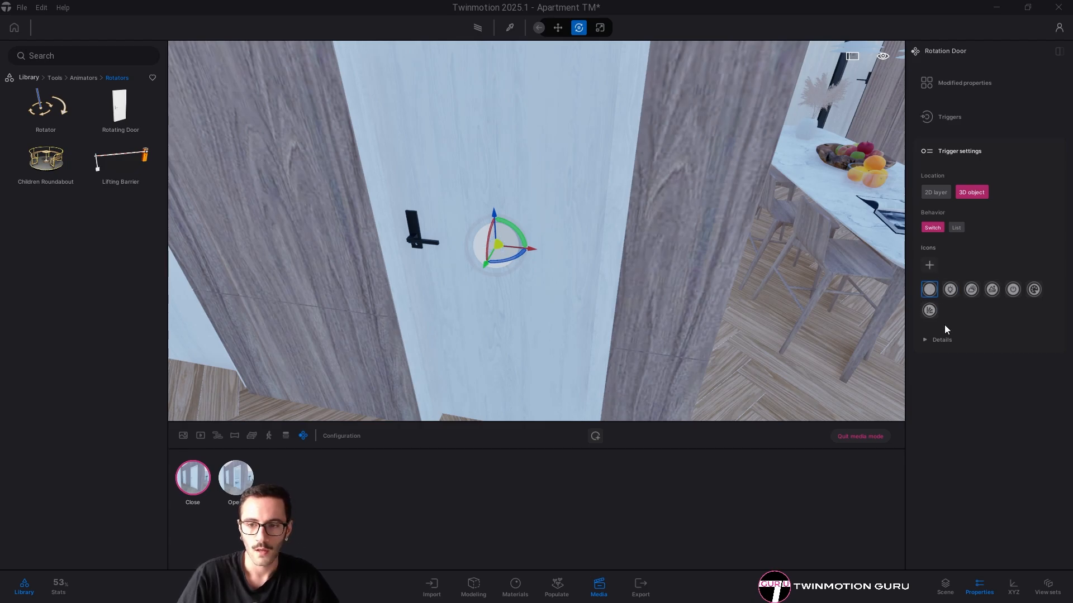
# Expand the trigger's details, set its opacity to 98%, and undo a trial trigger size of 83%
pyautogui.click(947, 339)
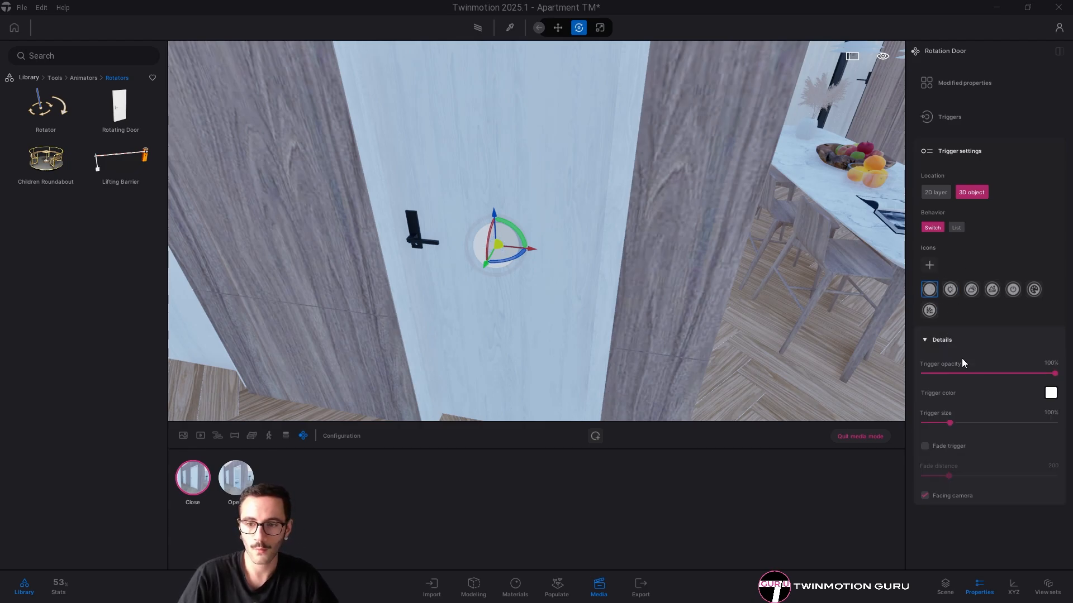
pyautogui.moveTo(1055, 373)
pyautogui.mouseDown()
pyautogui.moveTo(947, 373)
pyautogui.moveTo(1052, 373)
pyautogui.mouseUp()
pyautogui.moveTo(949, 423); pyautogui.dragTo(945, 423)
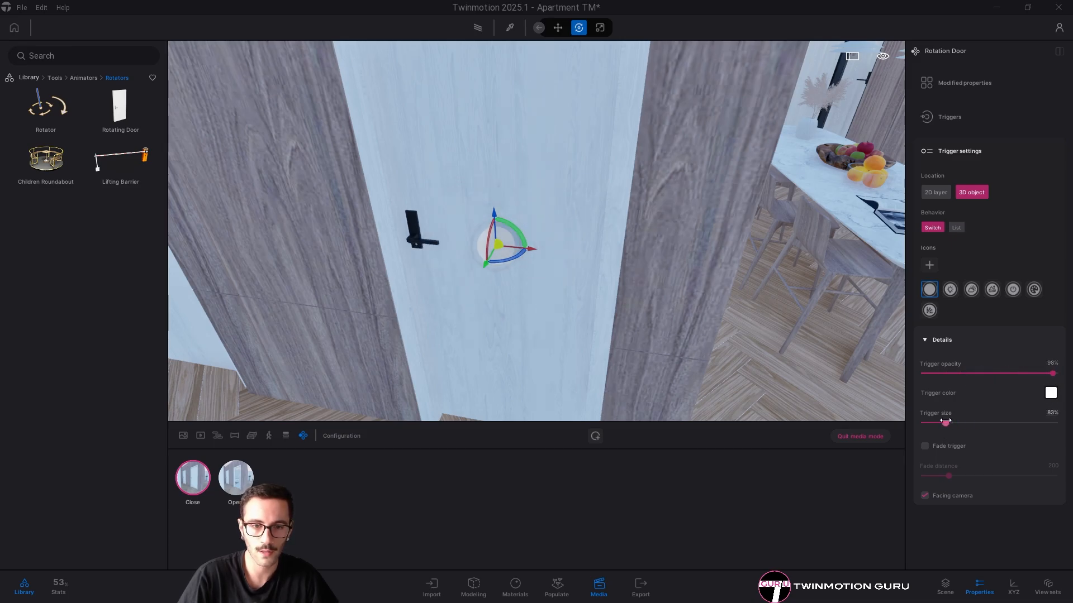
pyautogui.hotkey('ctrl', 'z')
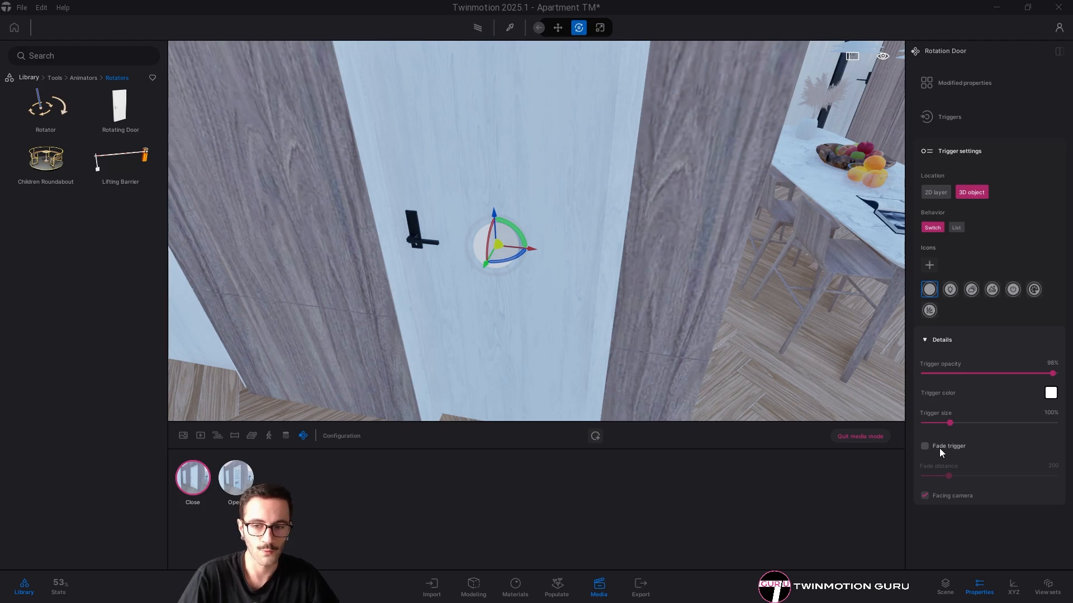
# Try the Fade trigger option on the door trigger with a fade distance of 200, and disable it again
pyautogui.click(924, 446)
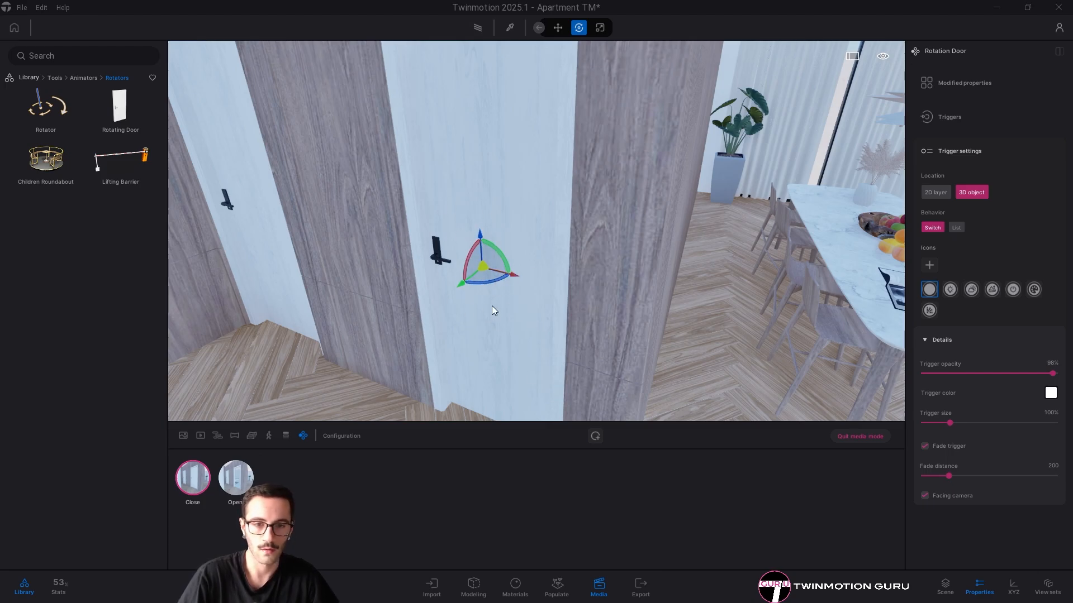
pyautogui.click(924, 446)
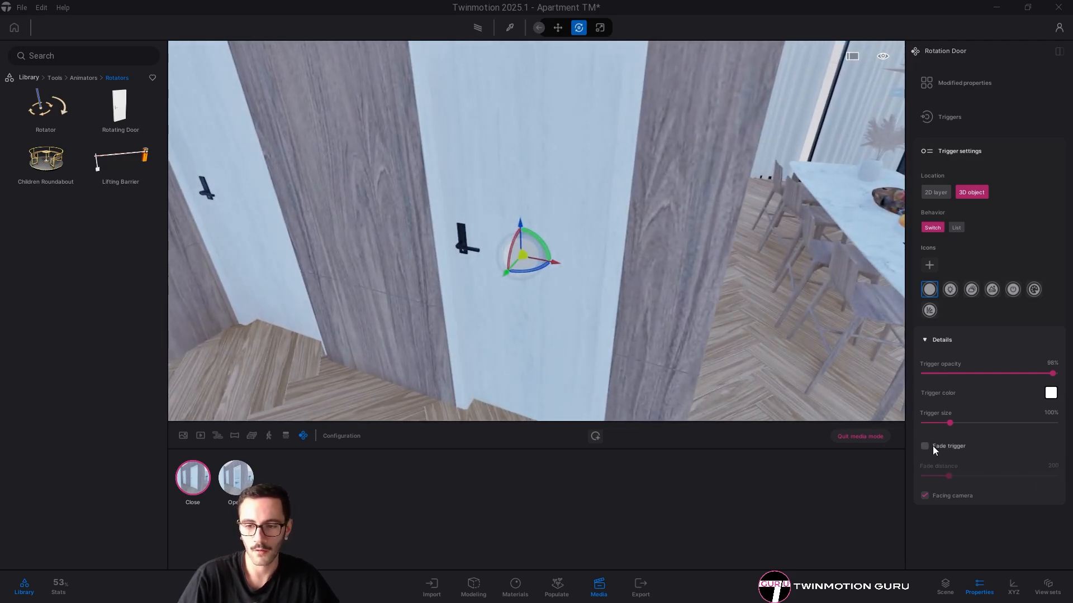
# Turn off Facing camera, examine the trigger's orientation from the side and front of the door, and turn the option back on
pyautogui.click(925, 496)
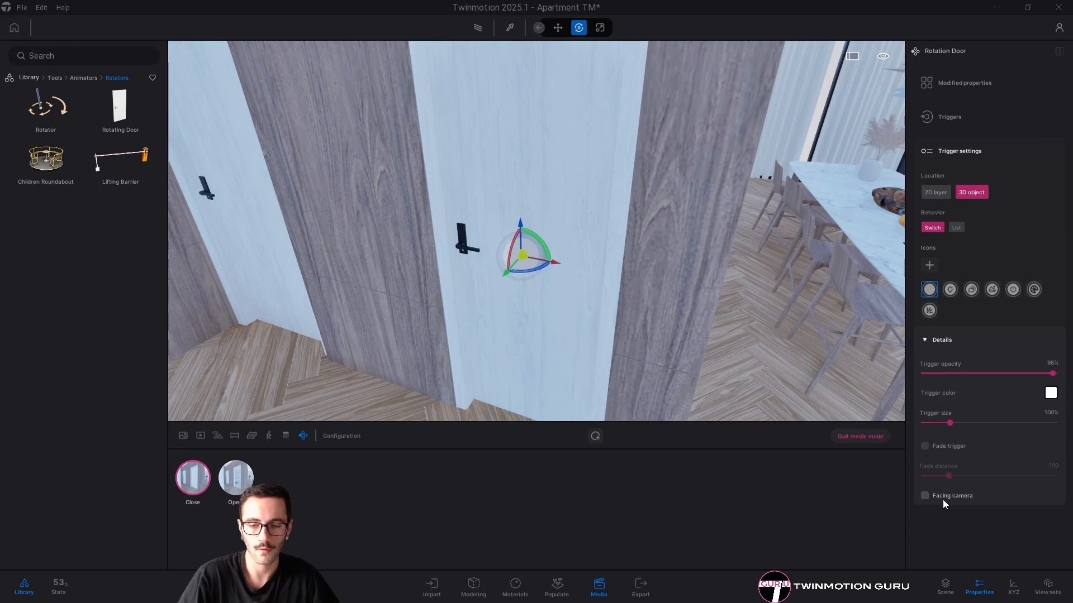
pyautogui.press('d')
pyautogui.moveTo(810, 386); pyautogui.dragTo(404, 299, button='right')
pyautogui.press('d')
pyautogui.press('a')
pyautogui.press('d')
pyautogui.press('a')
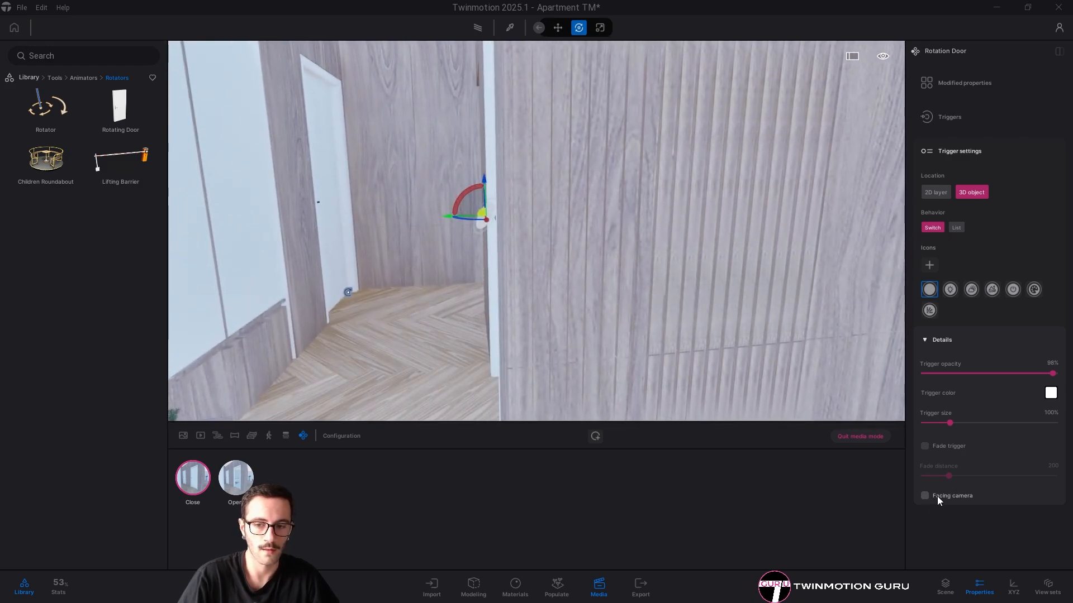
pyautogui.press('d')
pyautogui.press('a')
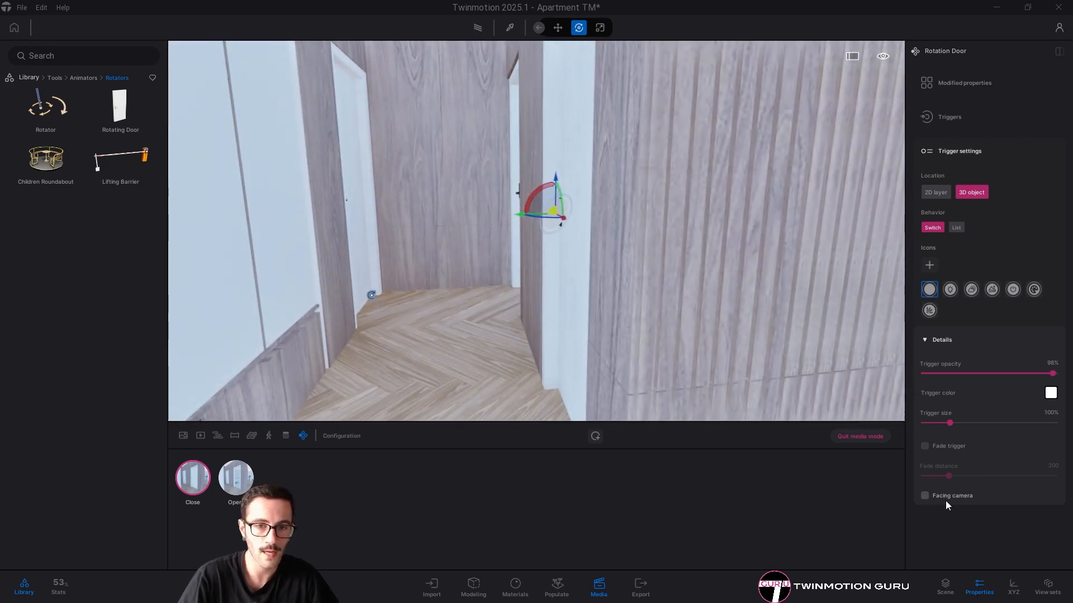
pyautogui.press('d')
pyautogui.press('d')
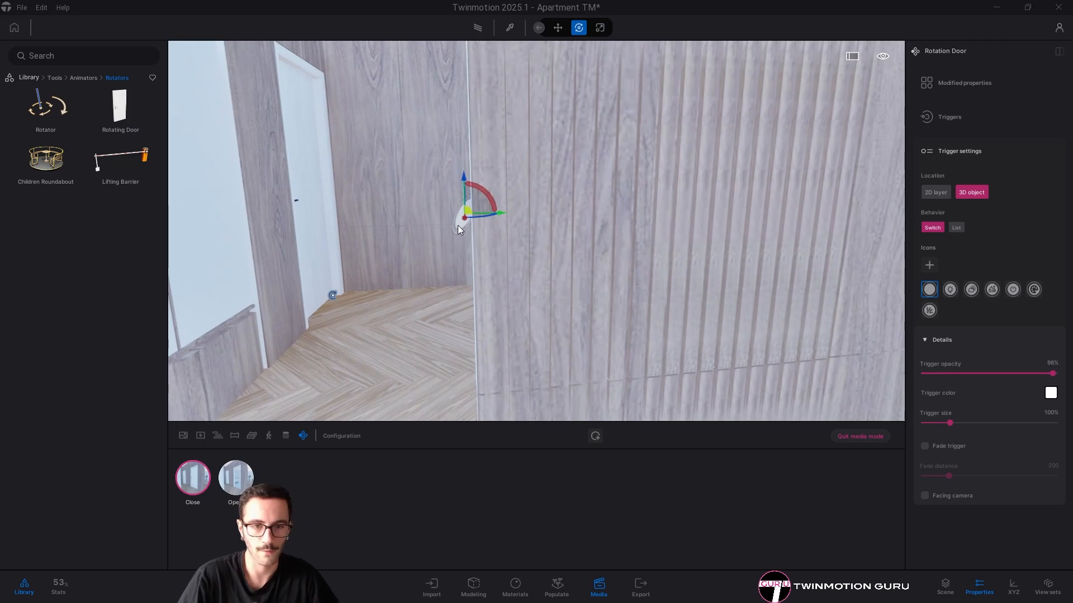
pyautogui.press('a')
pyautogui.moveTo(609, 385); pyautogui.dragTo(742, 404, button='right')
pyautogui.click(925, 496)
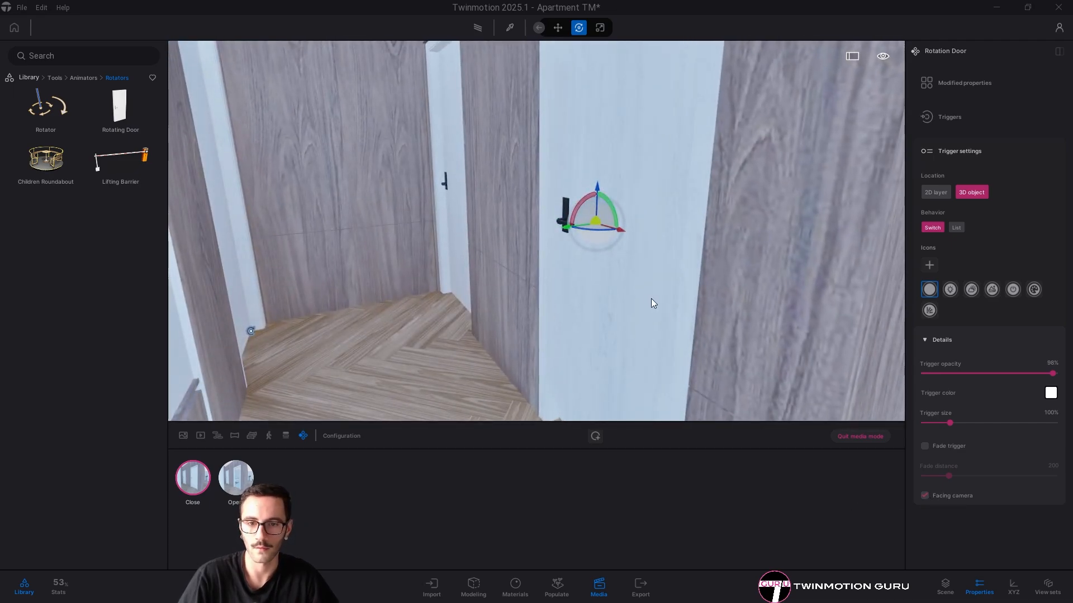
pyautogui.press('d')
pyautogui.press('a')
pyautogui.moveTo(637, 313); pyautogui.dragTo(695, 299, button='right')
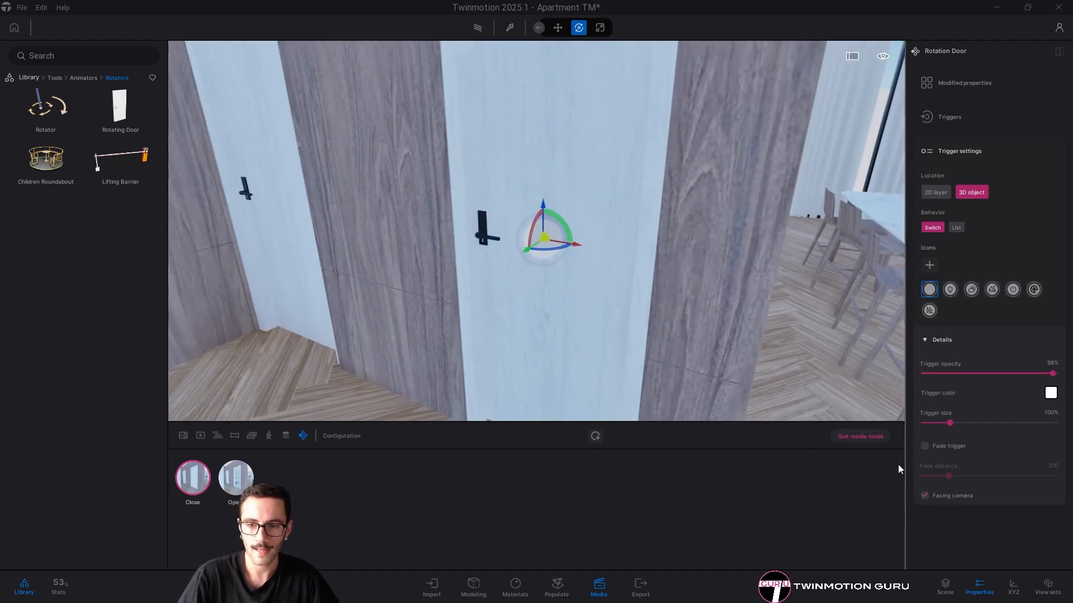
# Quit media mode, close the media dock, and pull the view back to show the hallway doors
pyautogui.click(863, 437)
pyautogui.press('s')
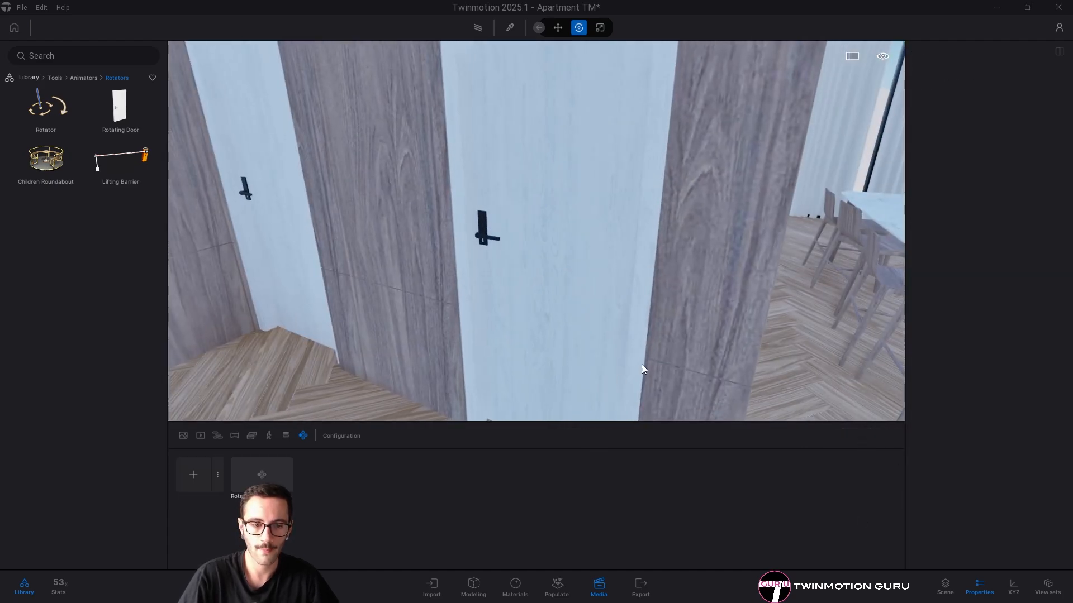
pyautogui.click(598, 586)
pyautogui.press('s')
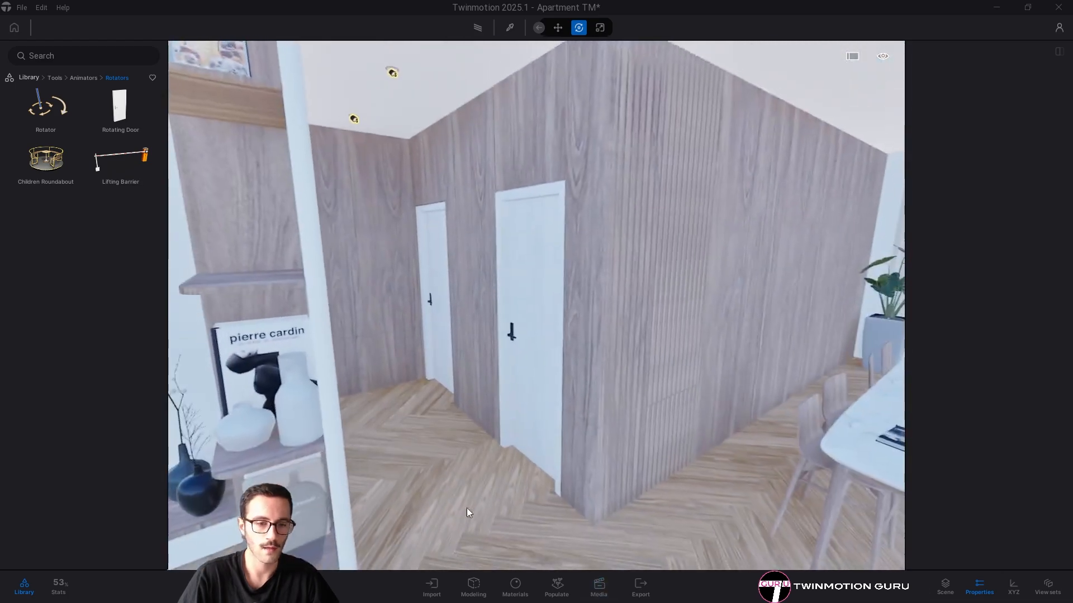
# Pull the view back to show the living area with the hallway doors and switch the viewport to full screen
pyautogui.moveTo(467, 508); pyautogui.dragTo(532, 320, button='right')
pyautogui.press('a')
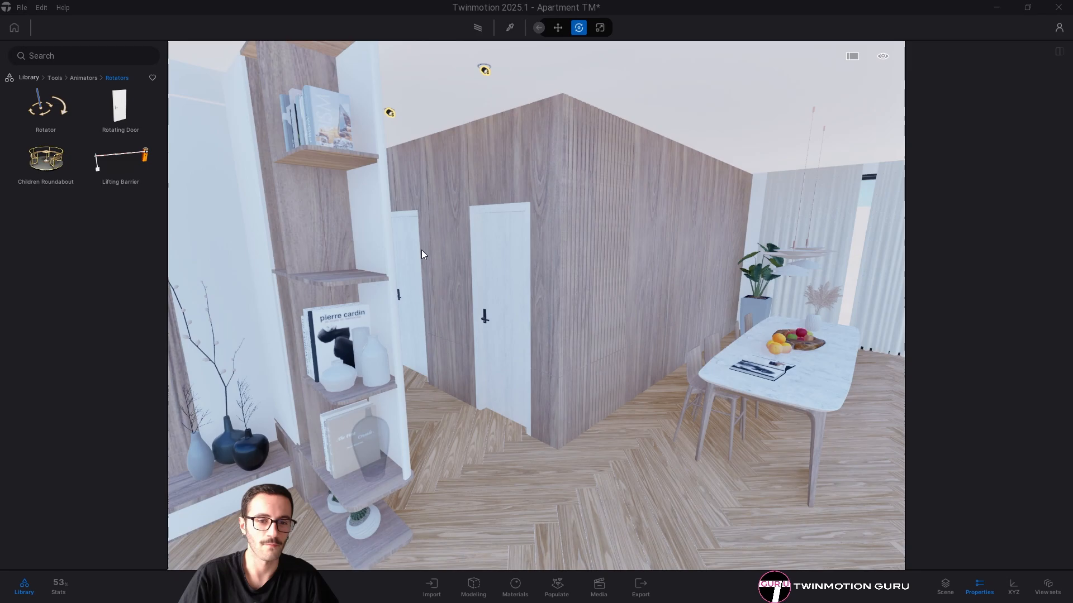
pyautogui.press('d')
pyautogui.moveTo(513, 296); pyautogui.dragTo(571, 239, button='right')
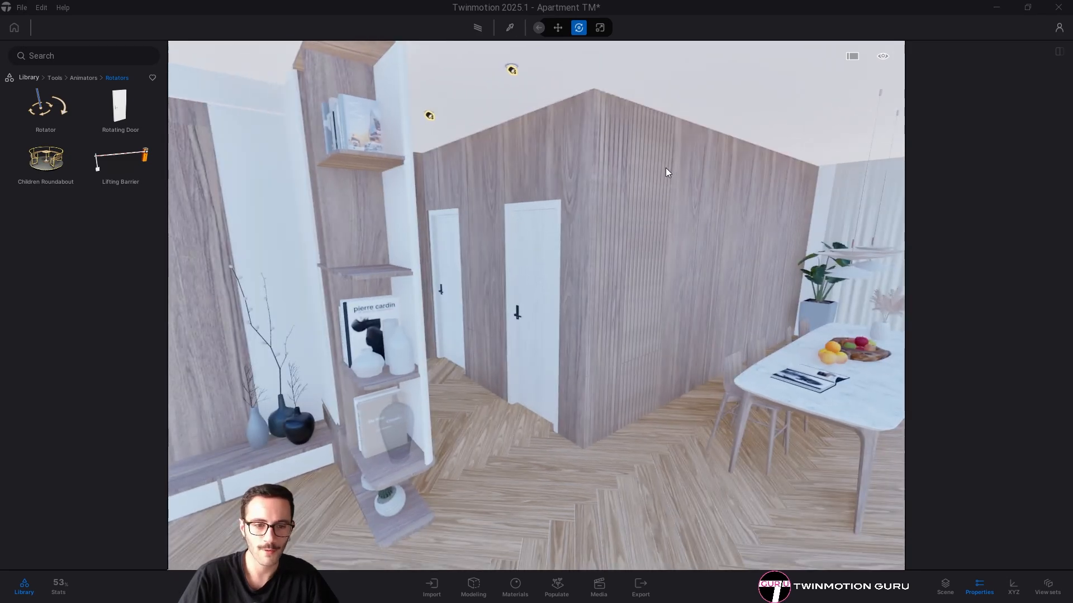
pyautogui.press('s')
pyautogui.moveTo(561, 334); pyautogui.dragTo(600, 416, button='right')
pyautogui.press('a')
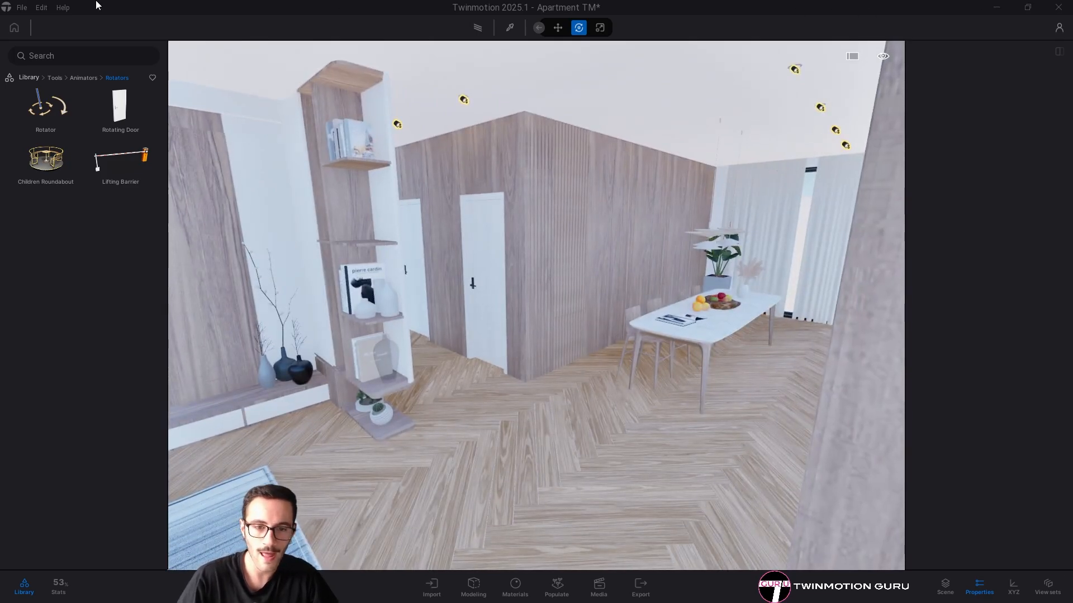
pyautogui.moveTo(474, 337); pyautogui.dragTo(453, 371, button='right')
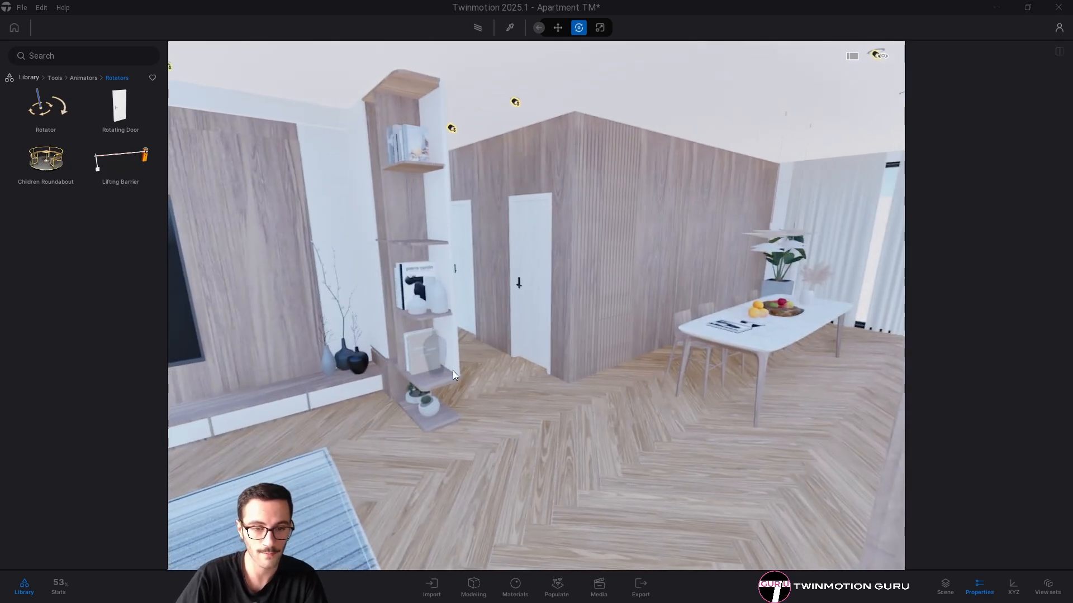
pyautogui.moveTo(889, 92); pyautogui.dragTo(850, 54, button='right')
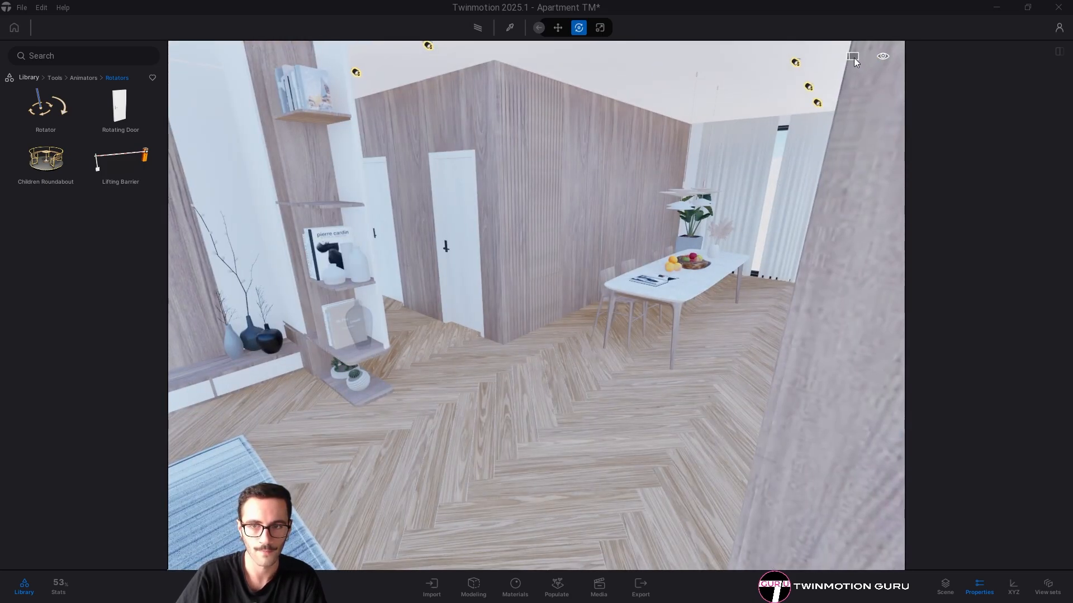
pyautogui.click(853, 57)
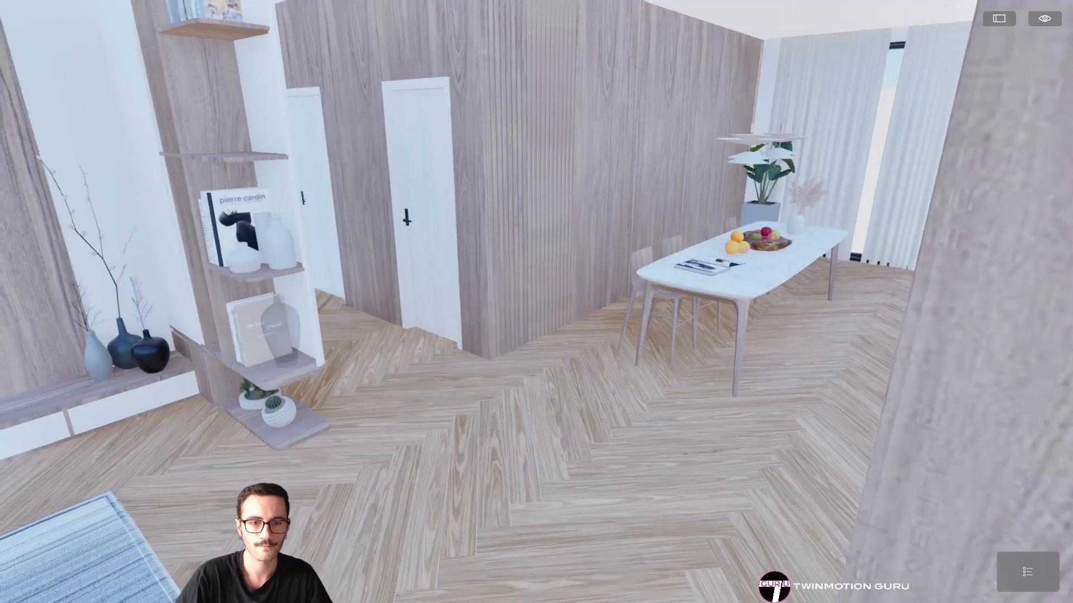
# Approach the bathroom door in full screen and test its trigger by opening and closing the door
pyautogui.moveTo(597, 246); pyautogui.dragTo(572, 285, button='right')
pyautogui.scroll(2, 559, 287)
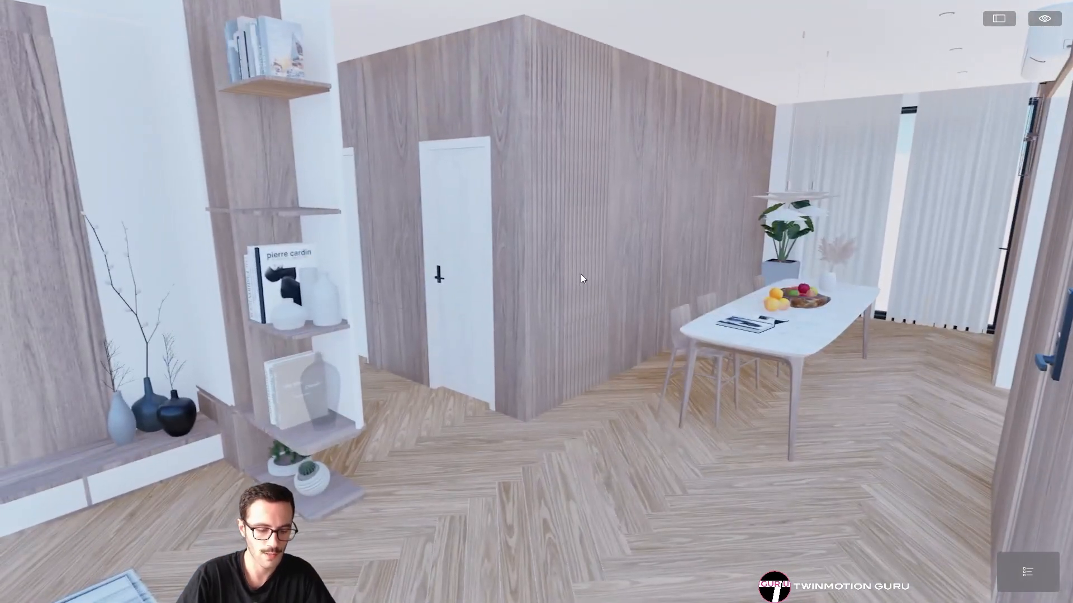
pyautogui.moveTo(497, 311); pyautogui.dragTo(489, 226, button='right')
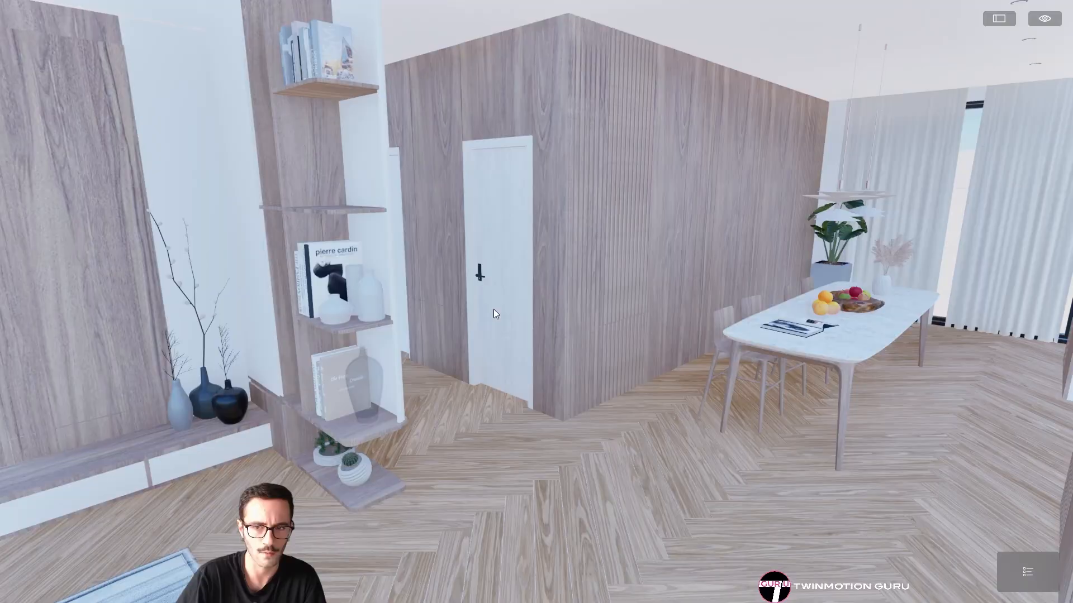
pyautogui.press('Escape')
pyautogui.press('F11')
pyautogui.scroll(3, 481, 270)
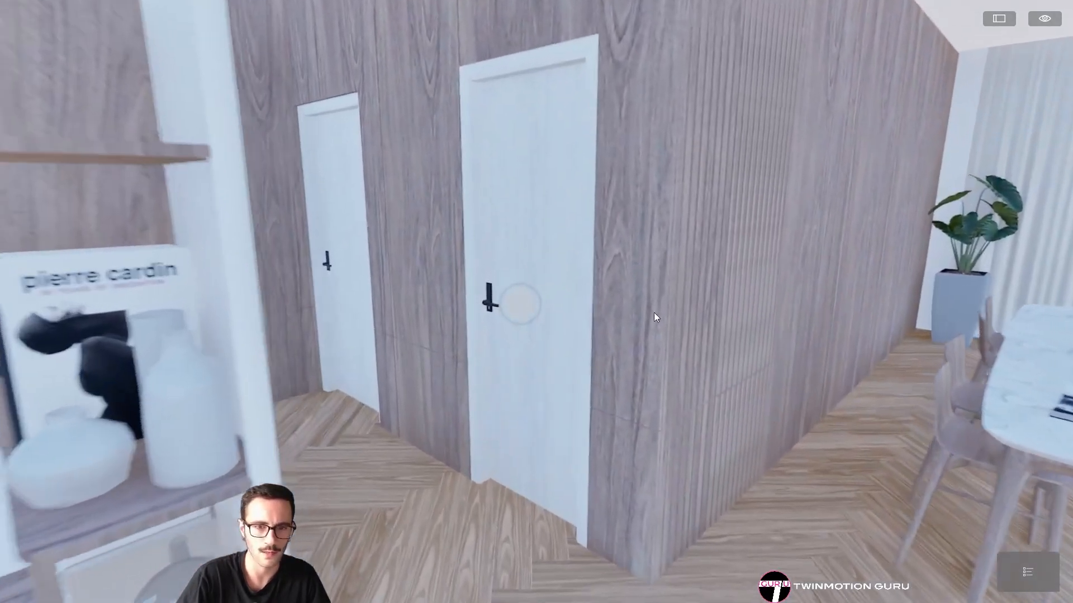
pyautogui.moveTo(653, 313); pyautogui.dragTo(687, 330, button='right')
pyautogui.press('w')
pyautogui.press('a')
pyautogui.moveTo(519, 313); pyautogui.dragTo(591, 316, button='right')
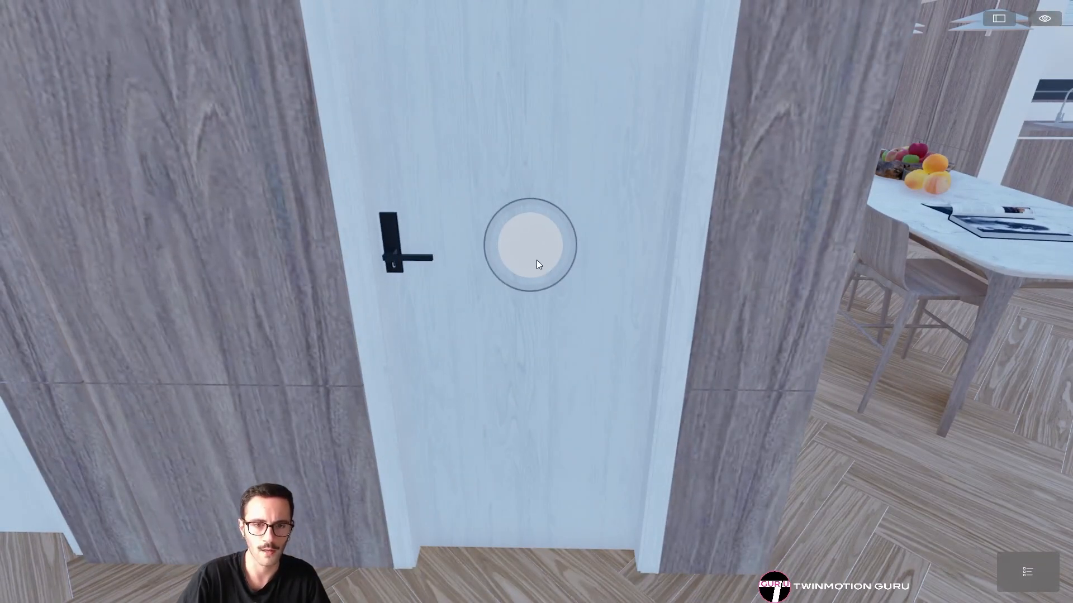
pyautogui.click(536, 255)
pyautogui.press('d')
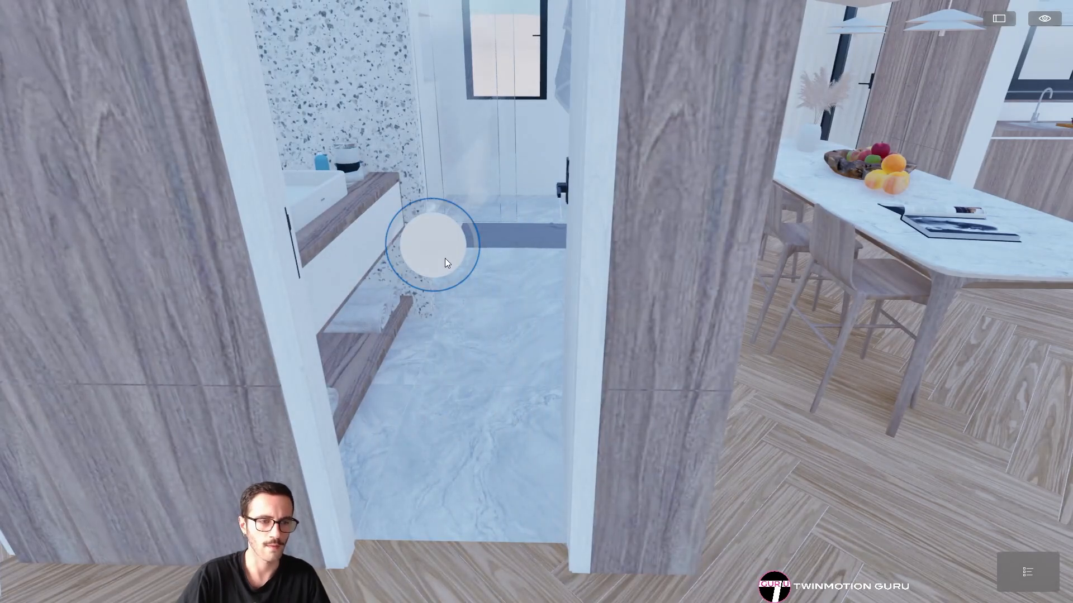
pyautogui.click(445, 258)
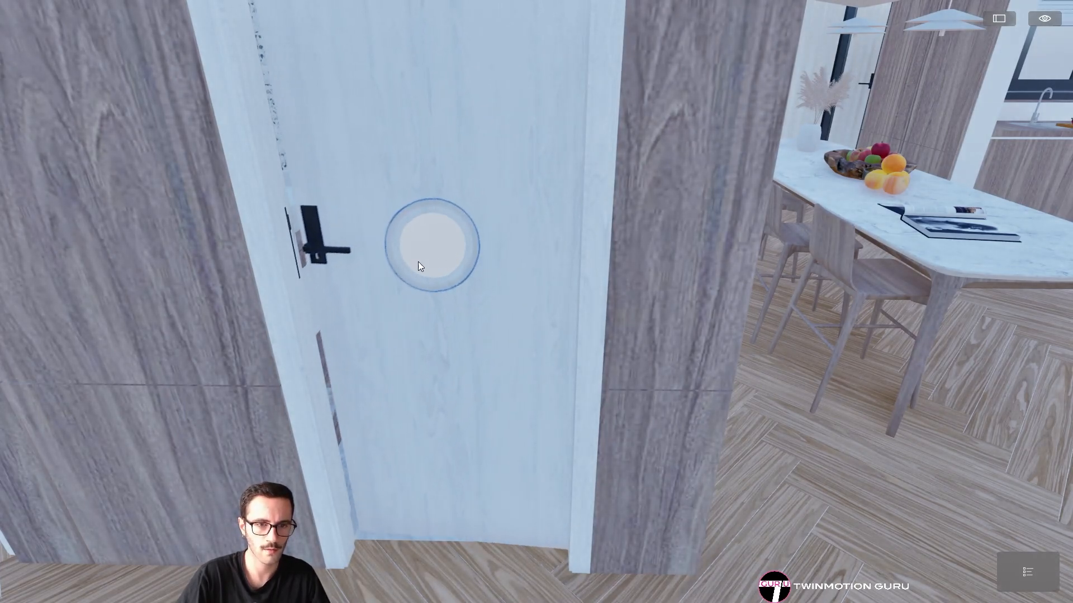
# Test the door trigger repeatedly from an angled viewpoint, checking its position as the door swings
pyautogui.moveTo(458, 268); pyautogui.dragTo(494, 269, button='right')
pyautogui.press('d')
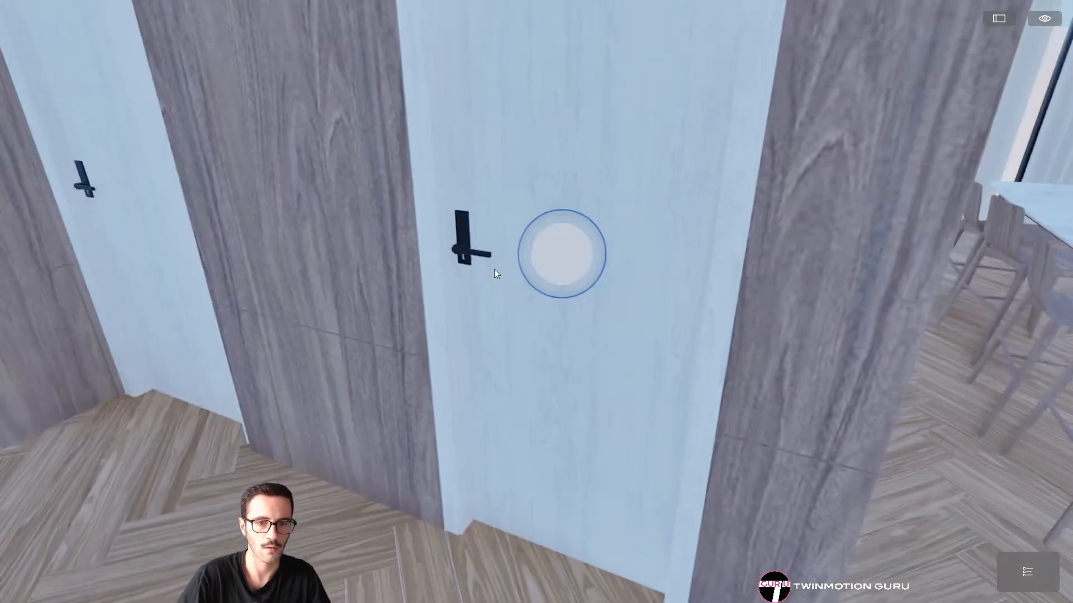
pyautogui.click(522, 265)
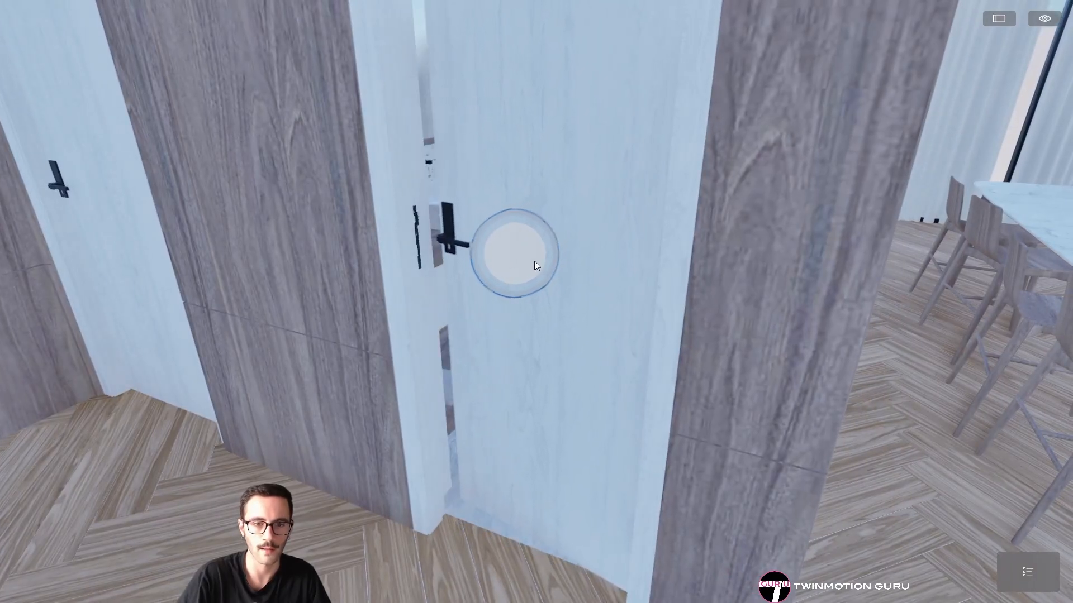
pyautogui.click(532, 260)
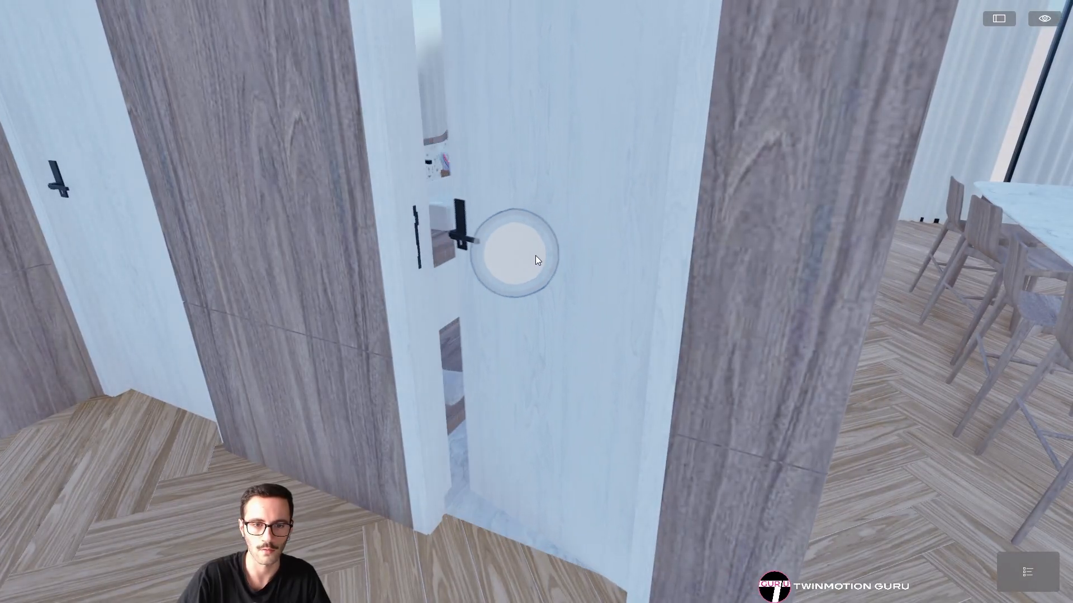
pyautogui.click(496, 270)
pyautogui.moveTo(484, 335); pyautogui.dragTo(485, 260, button='right')
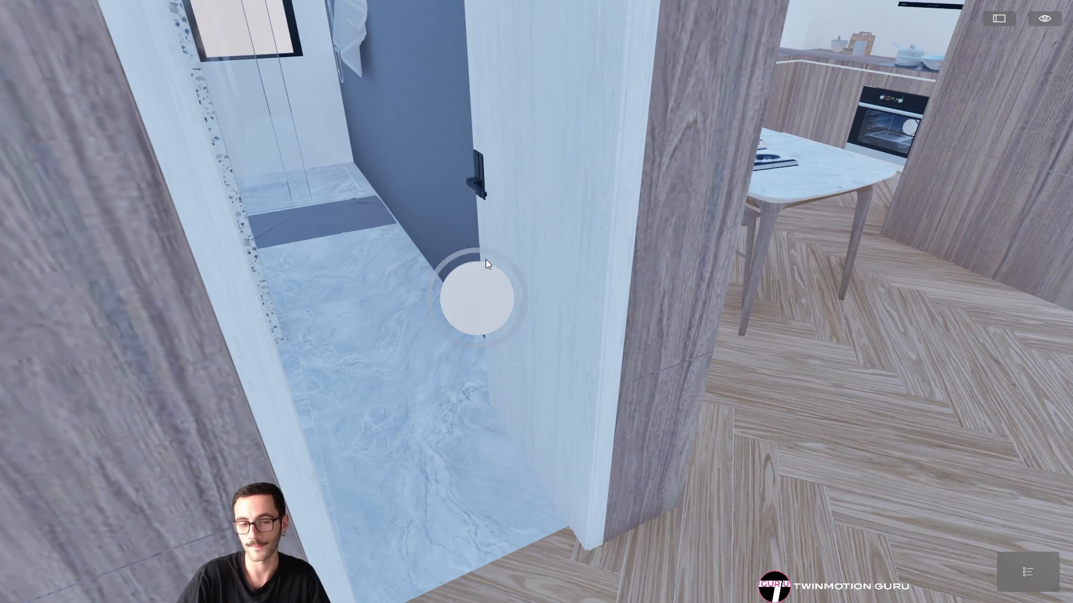
# Exit full screen, open the Rotation Door configuration from the media dock, and close the dock with its settings still shown
pyautogui.click(1000, 18)
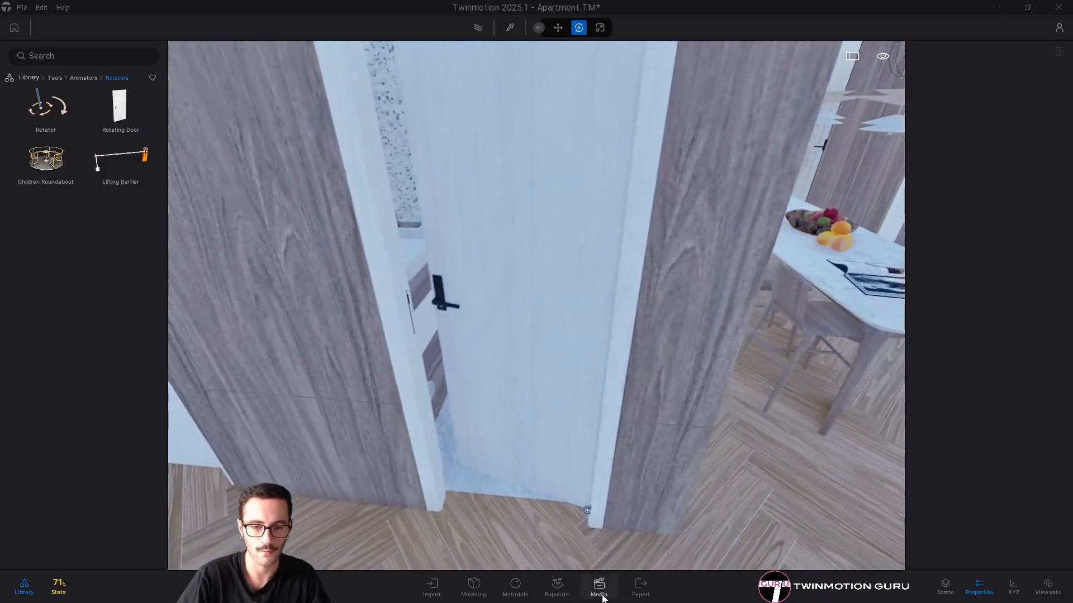
pyautogui.click(599, 587)
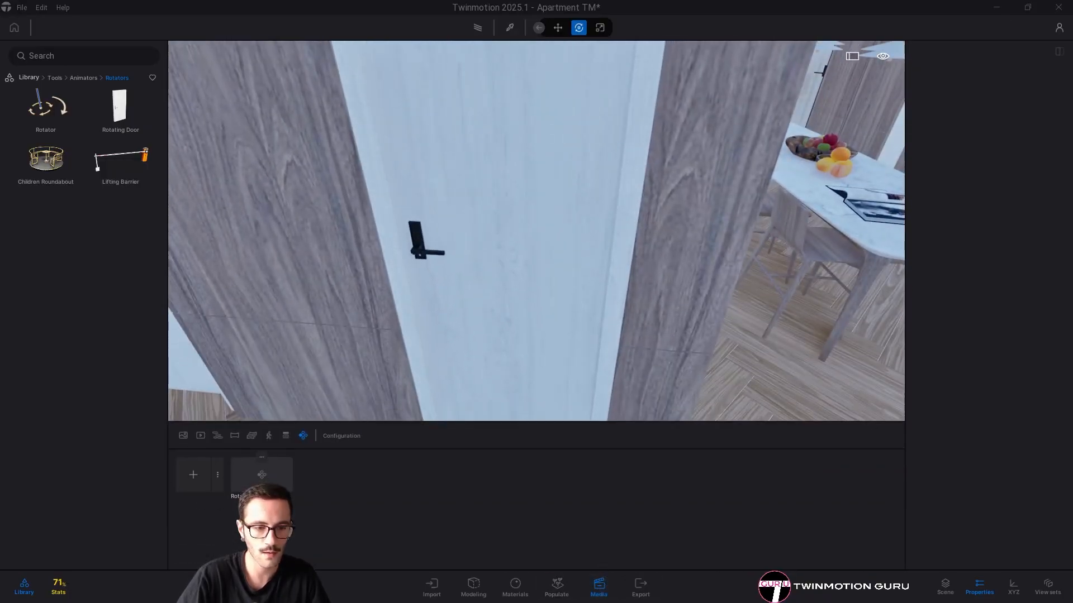
pyautogui.click(246, 477)
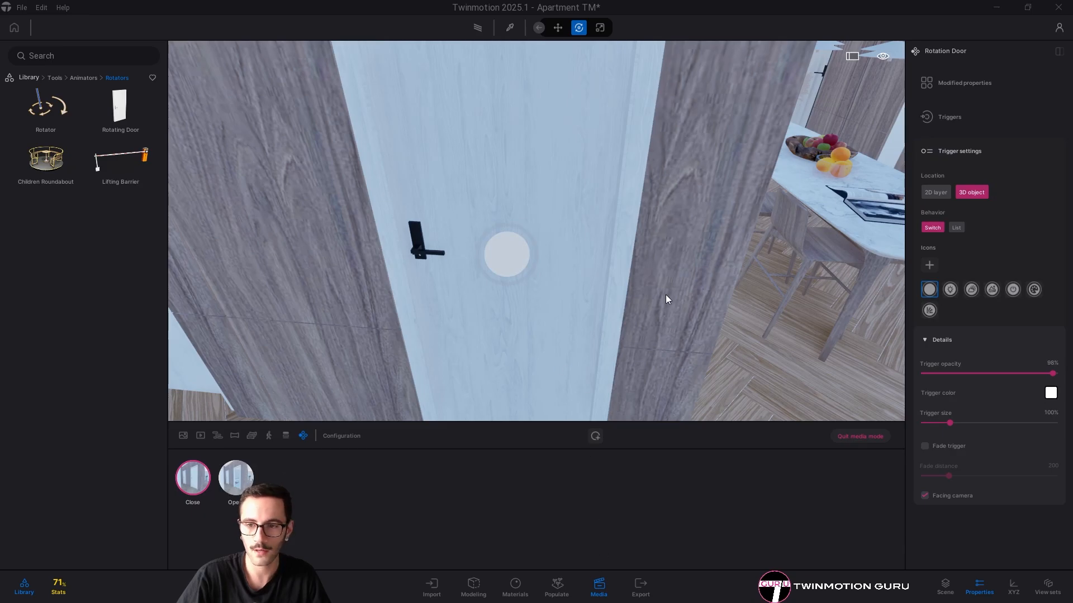
pyautogui.moveTo(665, 294); pyautogui.dragTo(643, 299, button='right')
pyautogui.press('s')
pyautogui.click(599, 587)
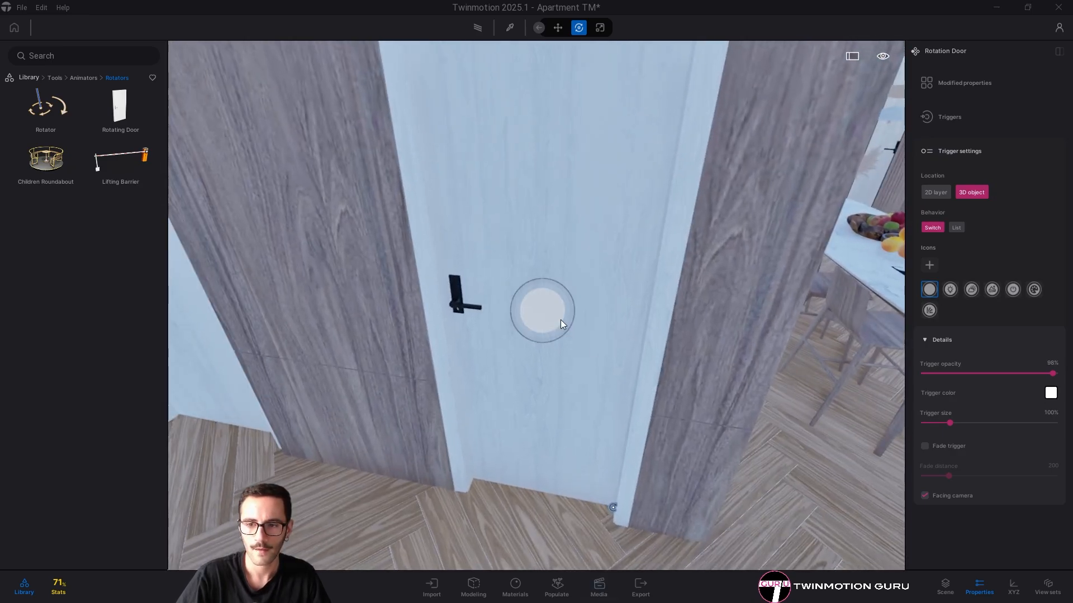
# Show the scene graph, hide the library, and nest Triggers1 under the Rotator that contains the door Gruppo_74
pyautogui.click(946, 586)
pyautogui.click(1059, 228)
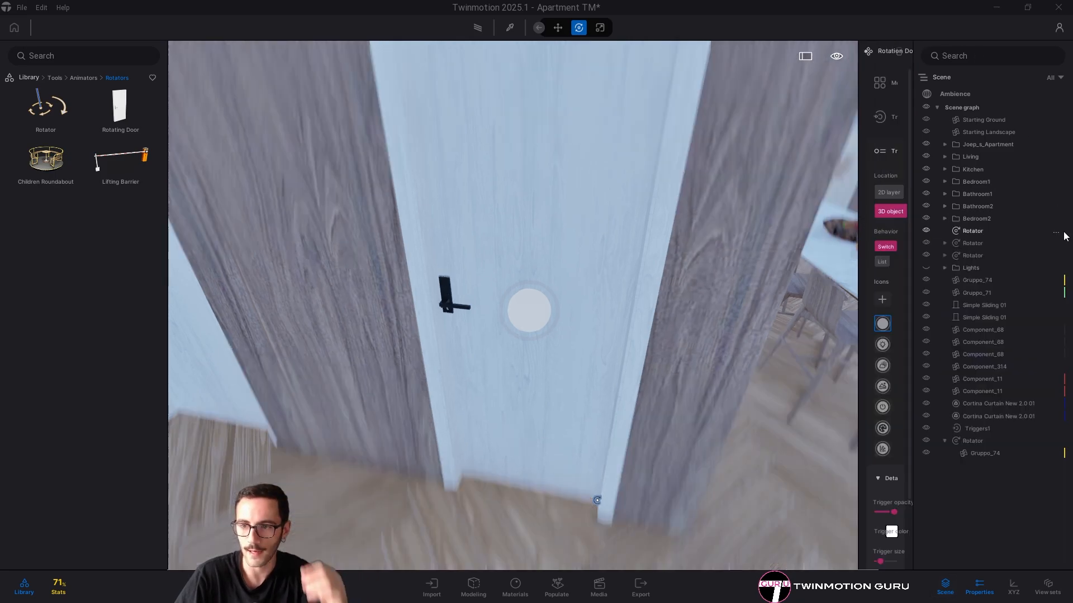
pyautogui.click(19, 589)
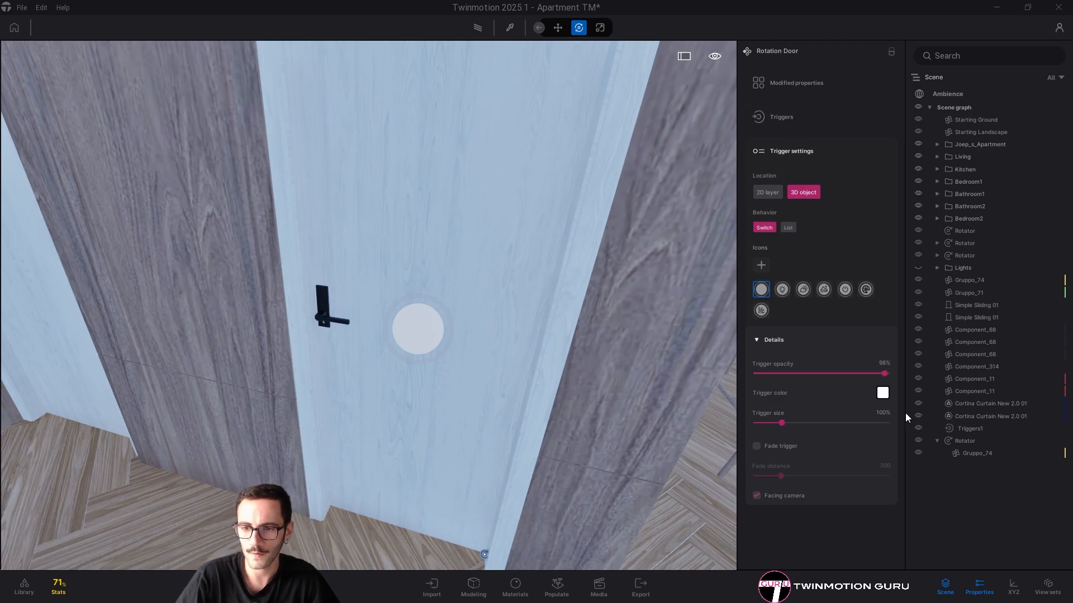
pyautogui.click(970, 429)
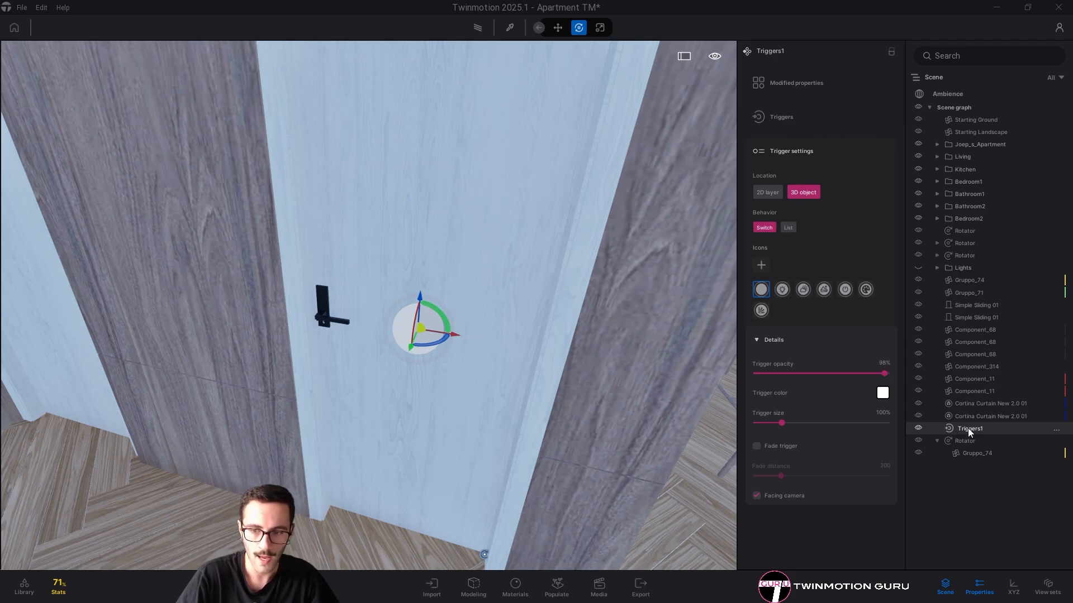
pyautogui.moveTo(968, 428)
pyautogui.mouseDown()
pyautogui.moveTo(958, 426)
pyautogui.moveTo(961, 442)
pyautogui.moveTo(972, 442)
pyautogui.mouseUp()
pyautogui.press('Escape')
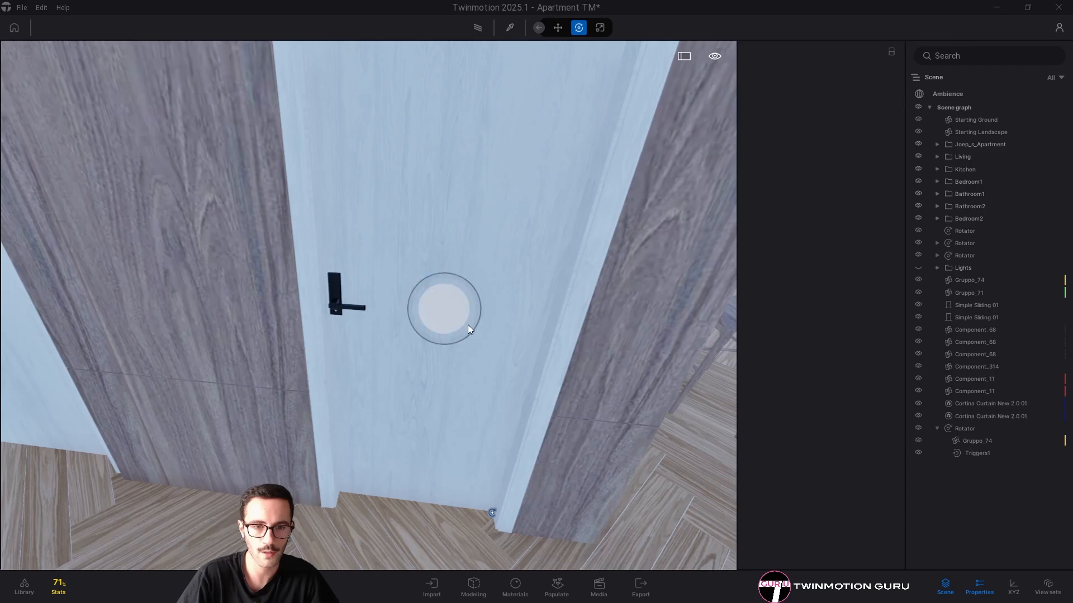
# Test the nested trigger by switching the door state and examine from several angles how it moves with the door
pyautogui.click(451, 314)
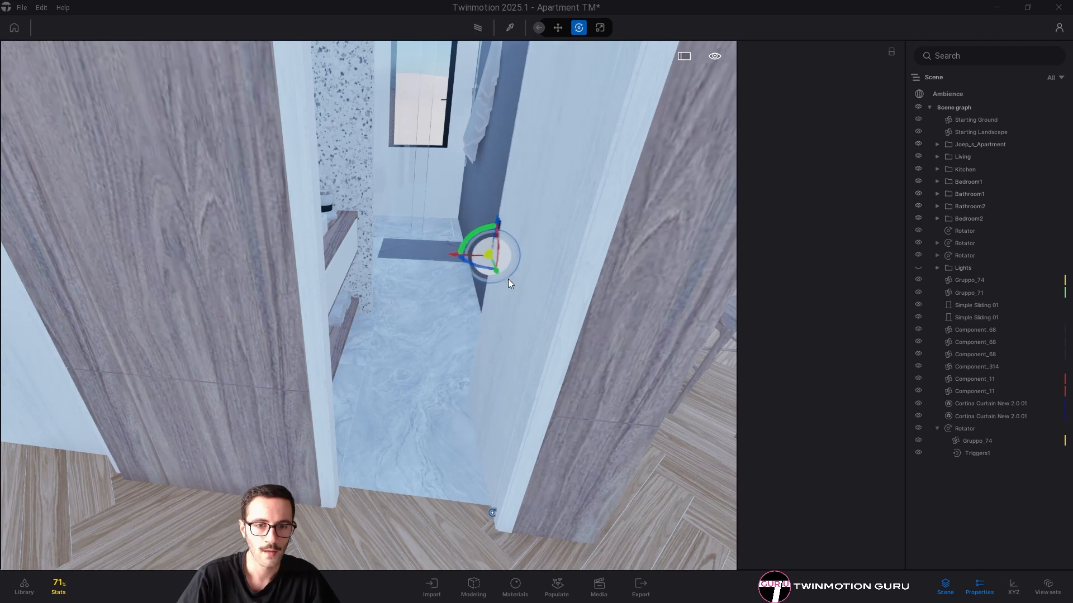
pyautogui.moveTo(508, 279); pyautogui.dragTo(558, 359, button='right')
pyautogui.press('a')
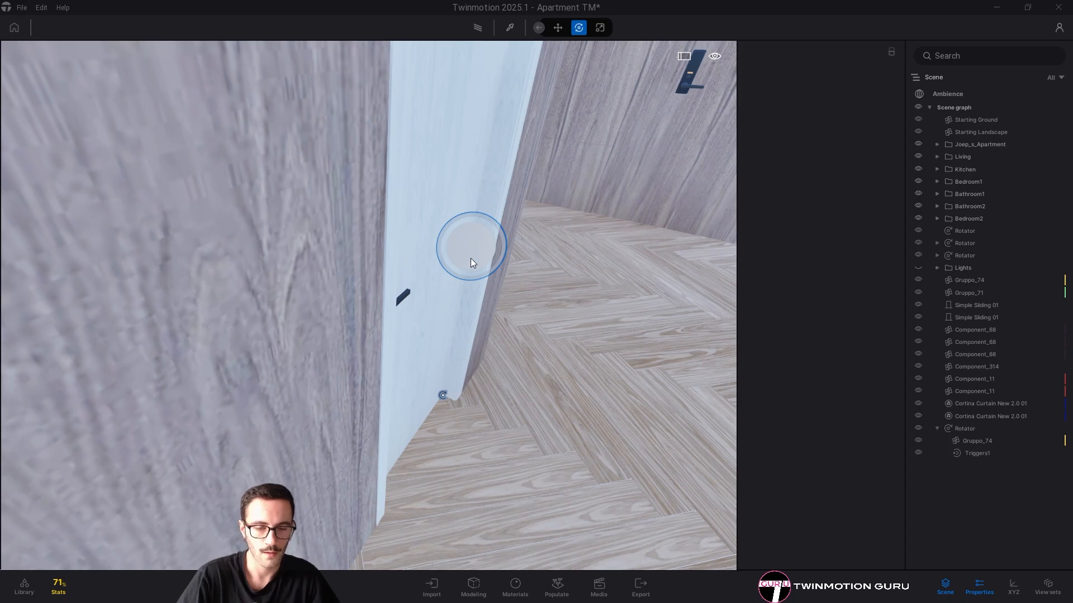
pyautogui.click(471, 255)
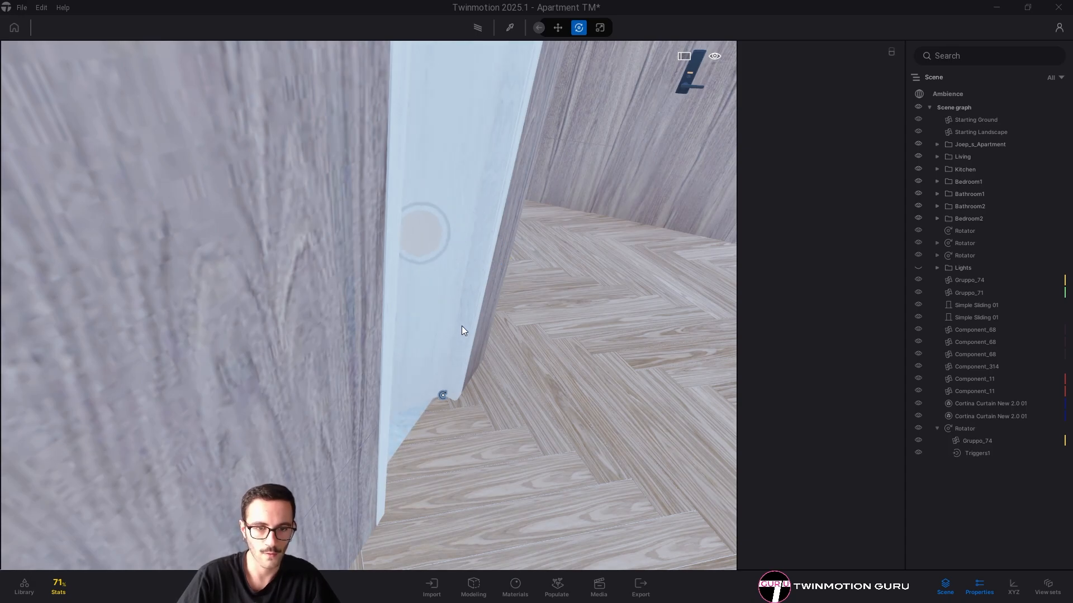
pyautogui.press('d')
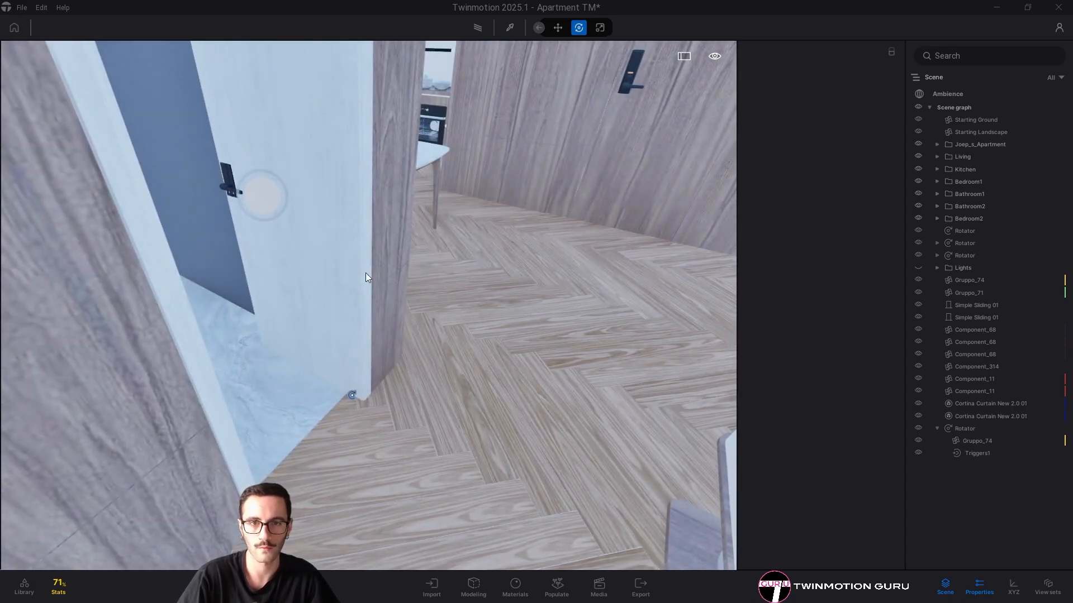
pyautogui.press('d')
pyautogui.moveTo(346, 293); pyautogui.dragTo(357, 291, button='right')
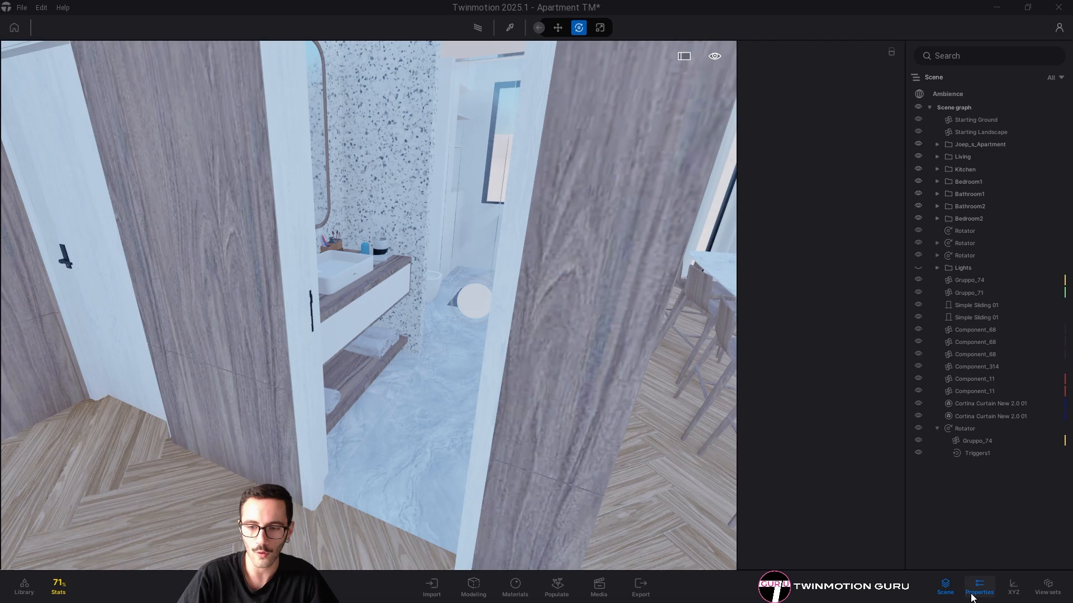
# Move to the living-room wall cabinets, quit media mode, and replace the media dock with the library's rotators
pyautogui.click(599, 587)
pyautogui.click(136, 436)
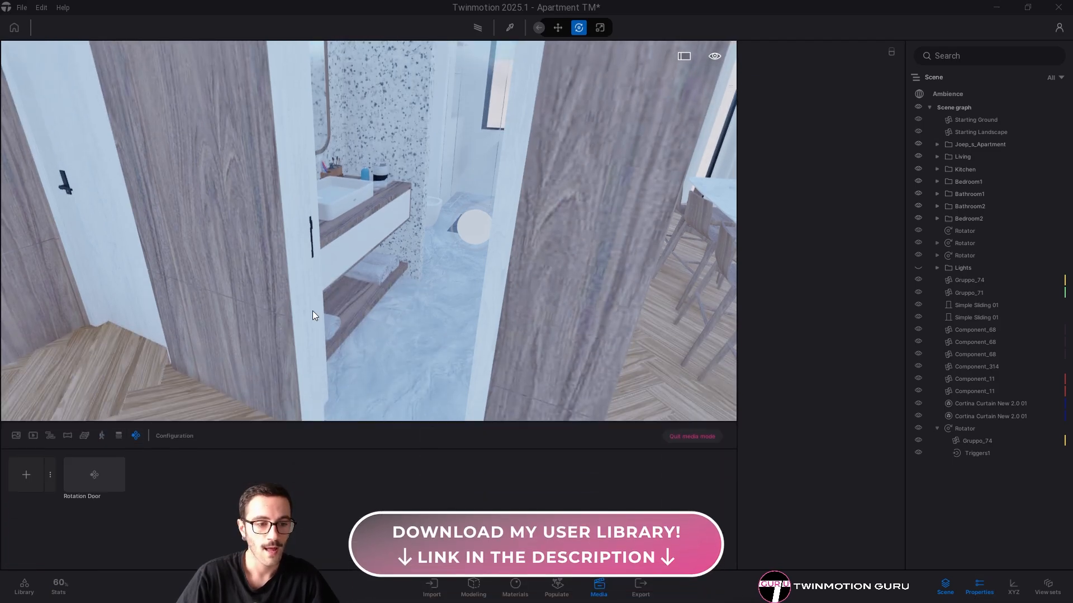
pyautogui.moveTo(313, 311); pyautogui.dragTo(593, 313, button='right')
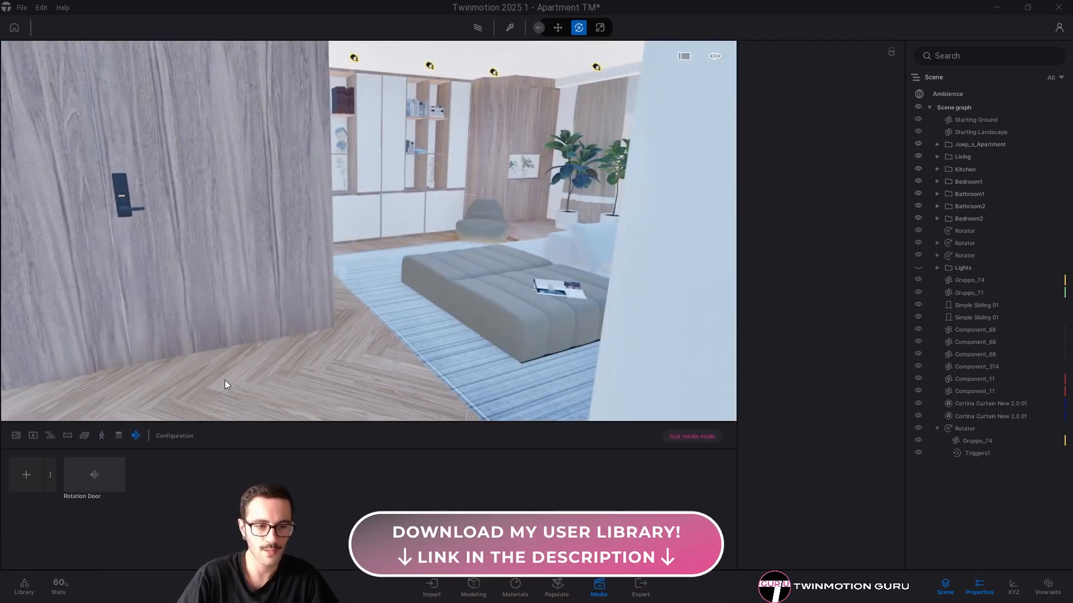
pyautogui.press('w')
pyautogui.moveTo(297, 330); pyautogui.dragTo(742, 484, button='right')
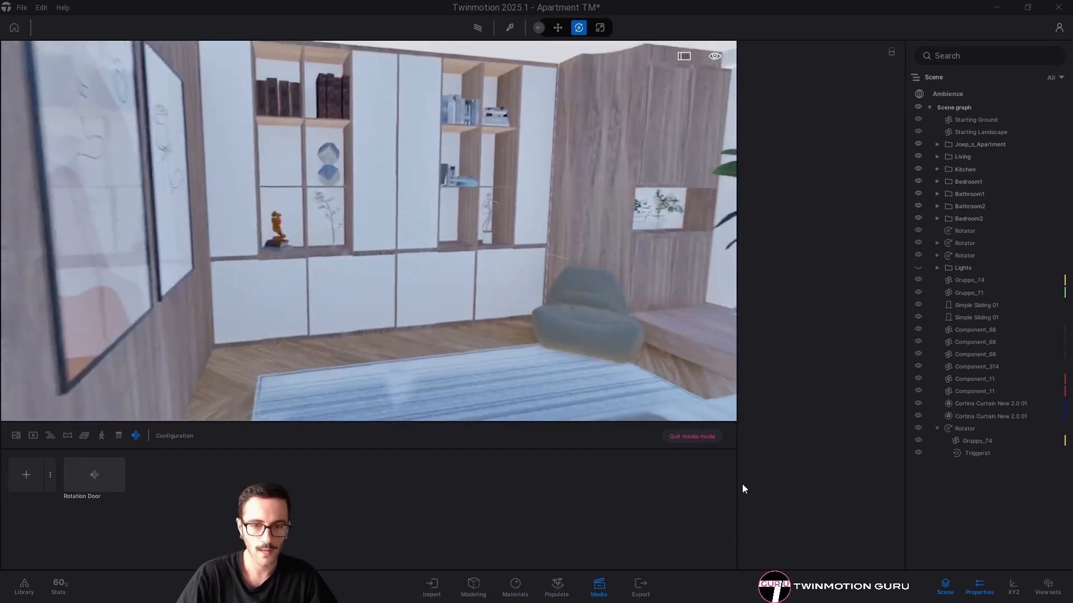
pyautogui.click(685, 437)
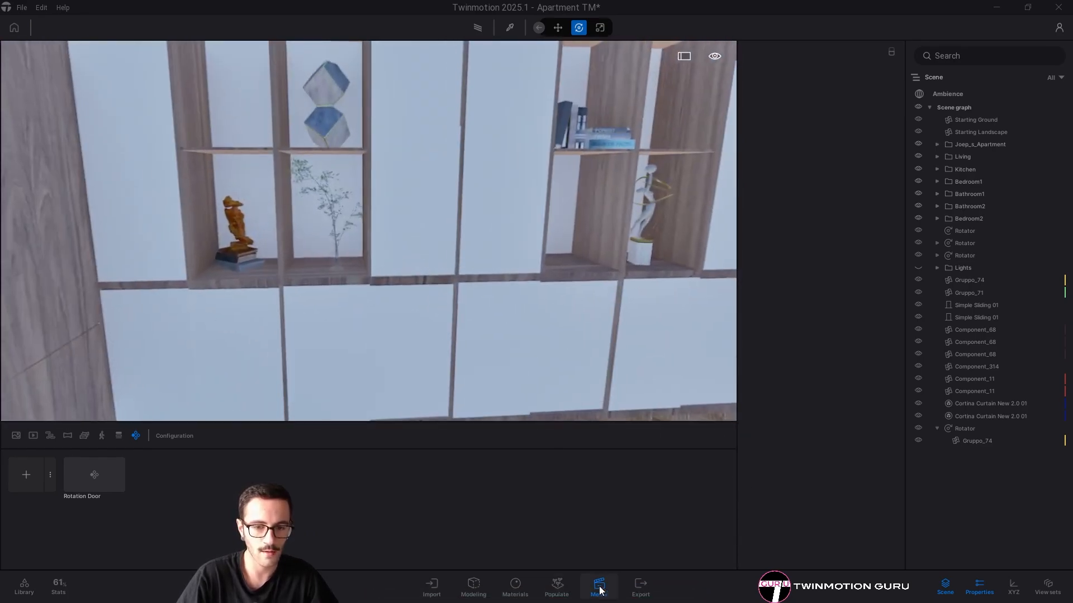
pyautogui.click(599, 590)
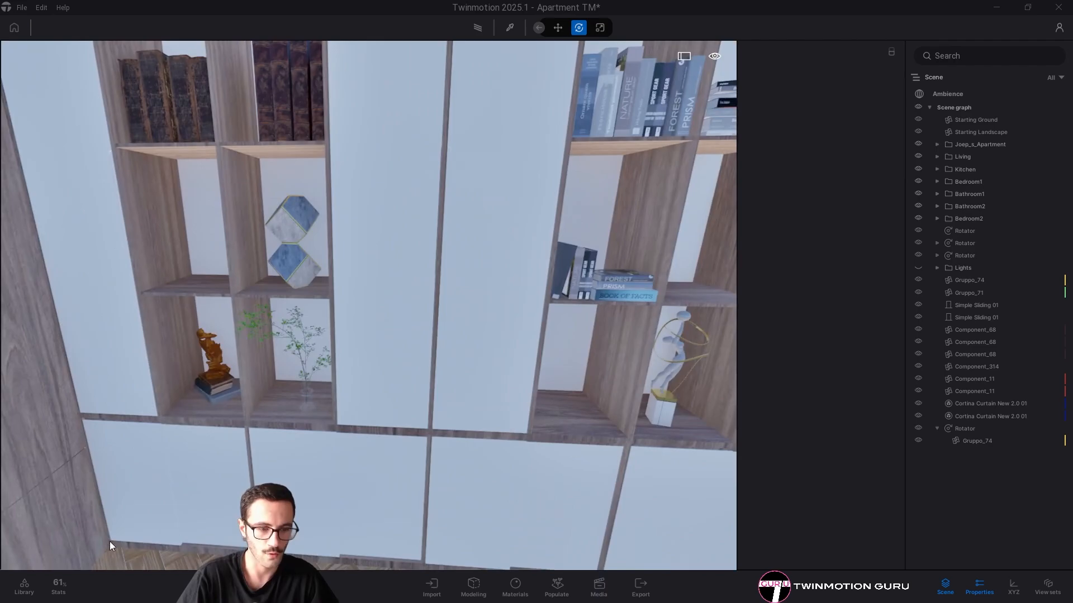
pyautogui.click(24, 587)
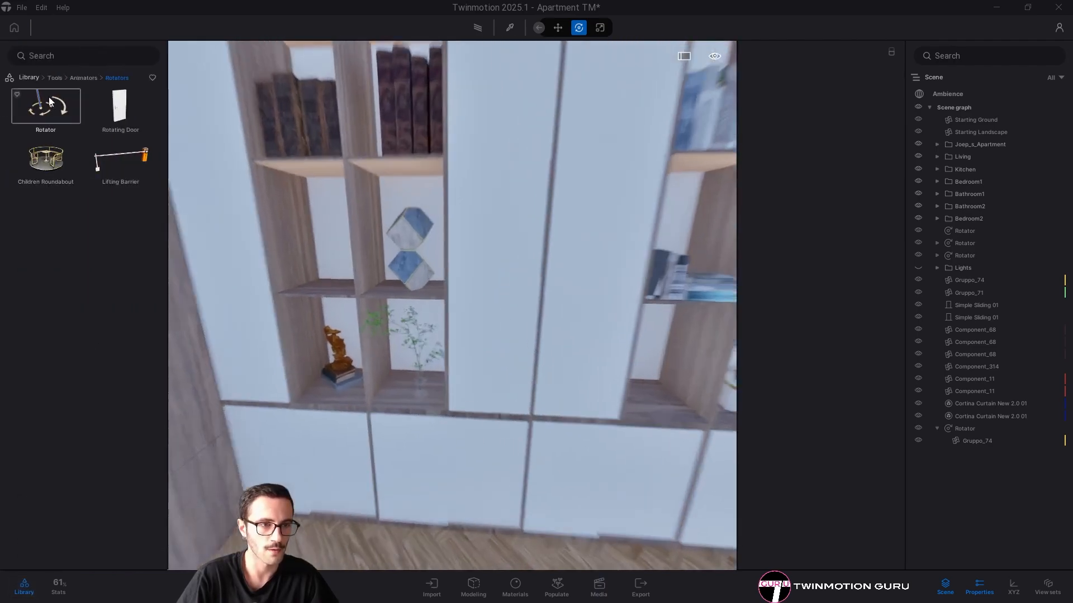
# Place a Rotator at the lower outer corner of the left door of the central cabinet
pyautogui.scroll(4, 517, 352)
pyautogui.moveTo(518, 352); pyautogui.dragTo(414, 288, button='right')
pyautogui.scroll(3, 515, 340)
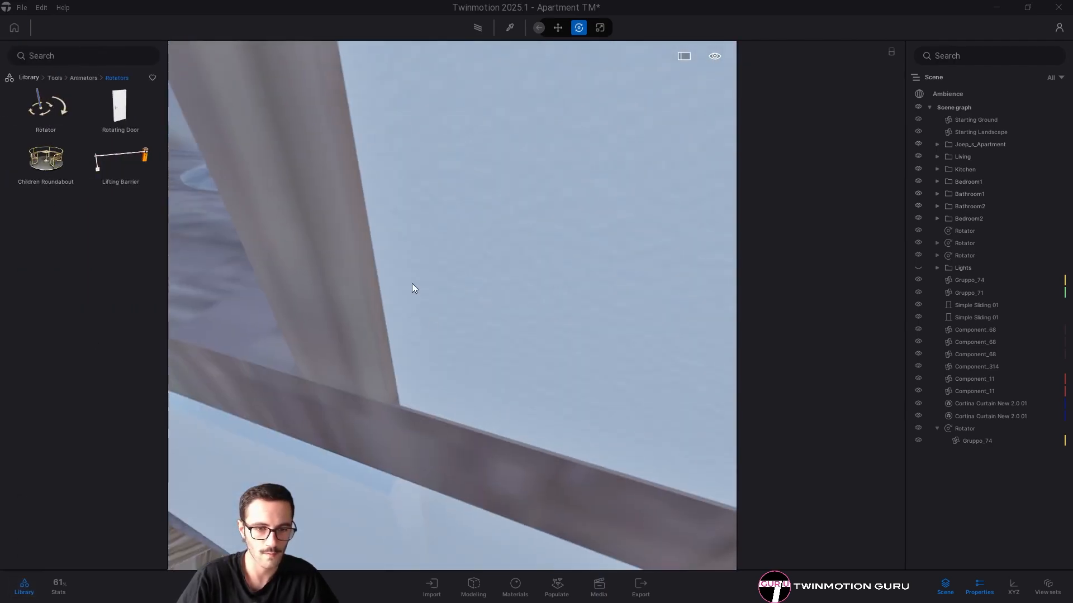
pyautogui.moveTo(69, 95); pyautogui.dragTo(394, 207)
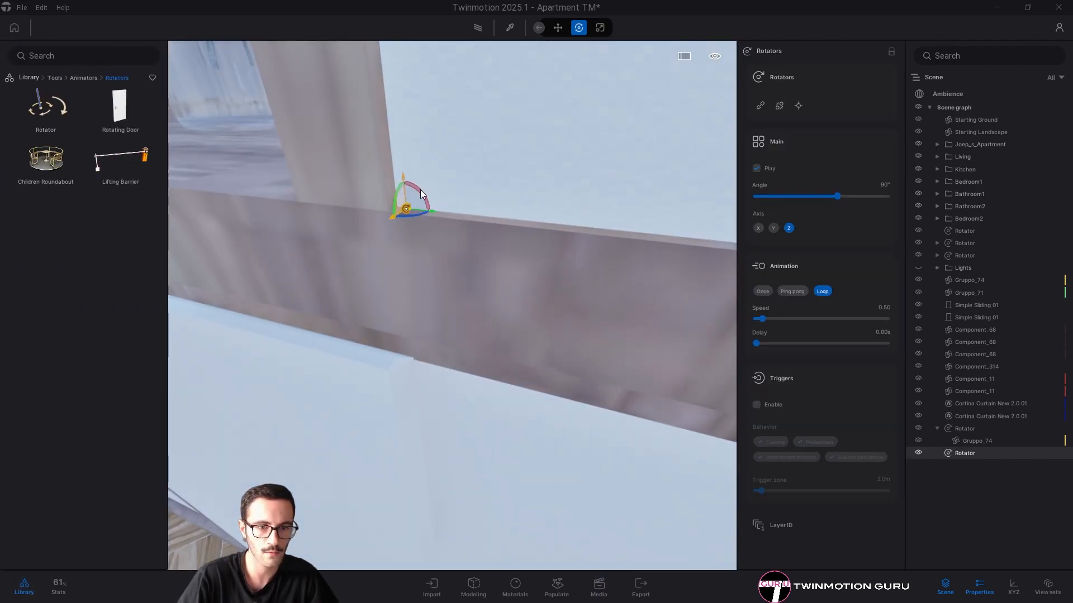
pyautogui.scroll(-3, 420, 189)
pyautogui.moveTo(420, 189); pyautogui.dragTo(453, 149, button='right')
pyautogui.moveTo(535, 289); pyautogui.dragTo(552, 302, button='right')
pyautogui.scroll(-2, 552, 301)
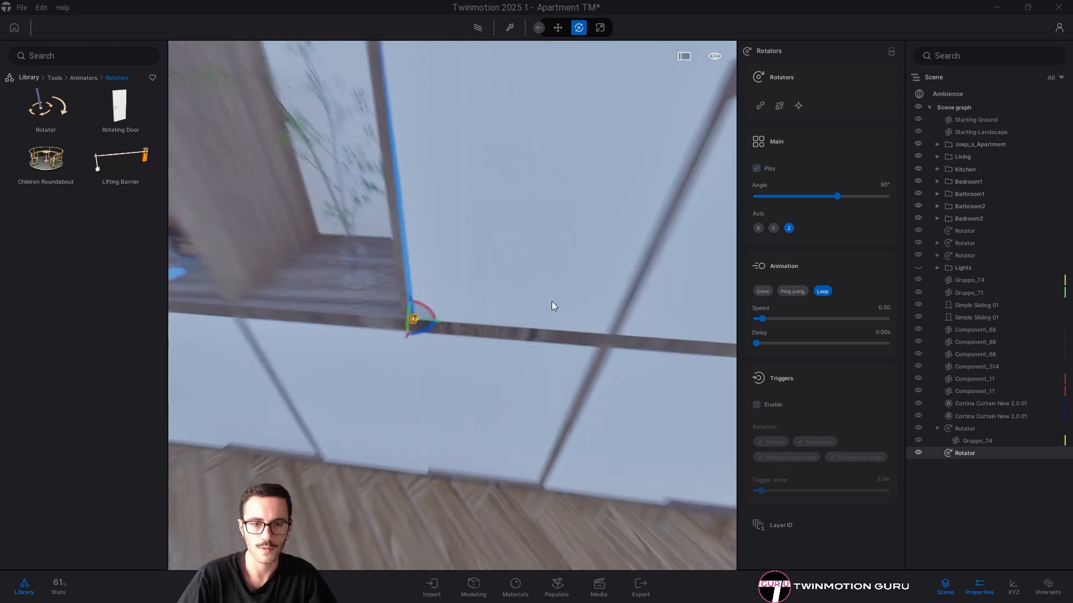
# Set the left door rotator to an angle of 120°, a speed of 0.20, and the Once animation mode
pyautogui.scroll(-3, 552, 301)
pyautogui.click(885, 183)
pyautogui.write('12')
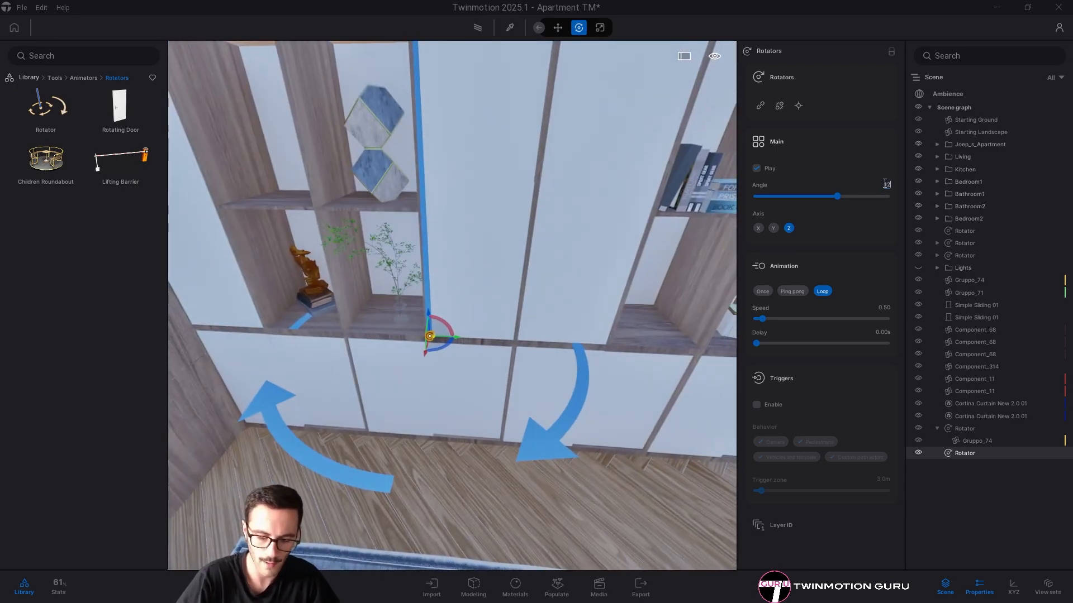
pyautogui.write('0')
pyautogui.press('Return')
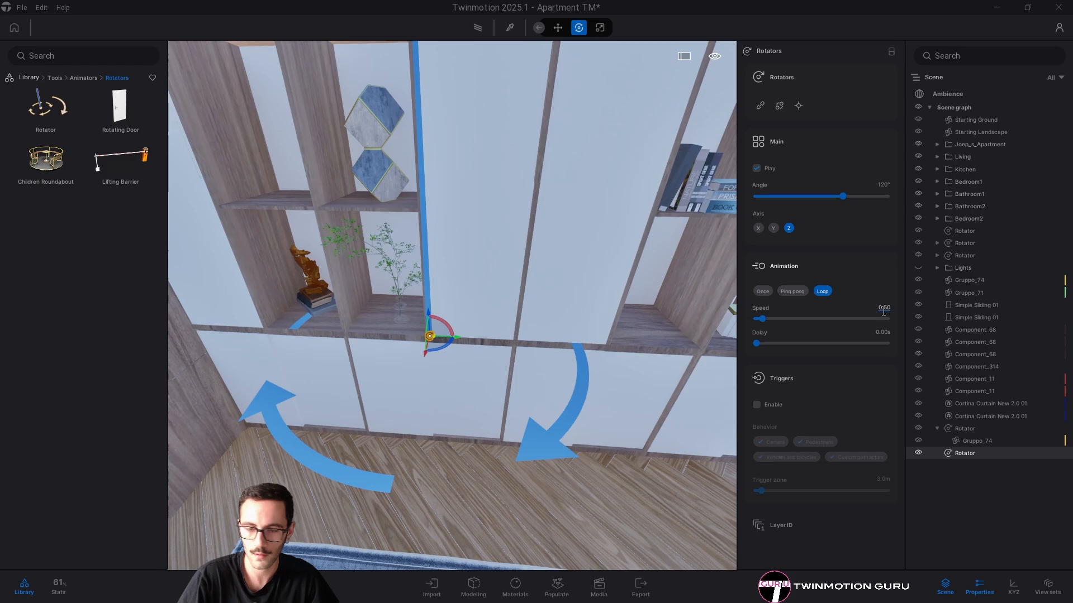
pyautogui.click(883, 309)
pyautogui.write('20')
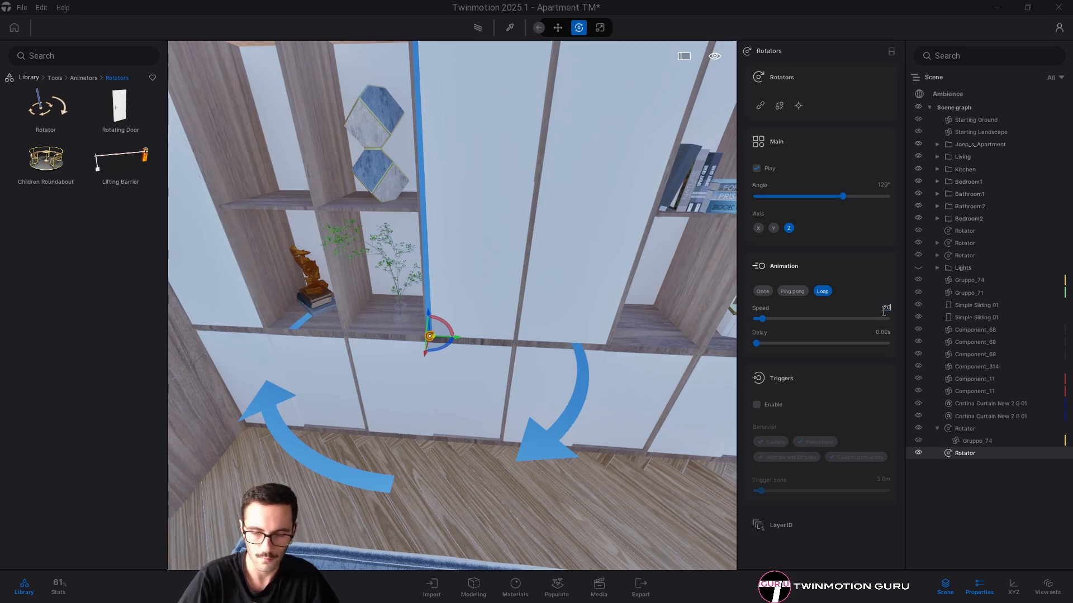
pyautogui.press('Return')
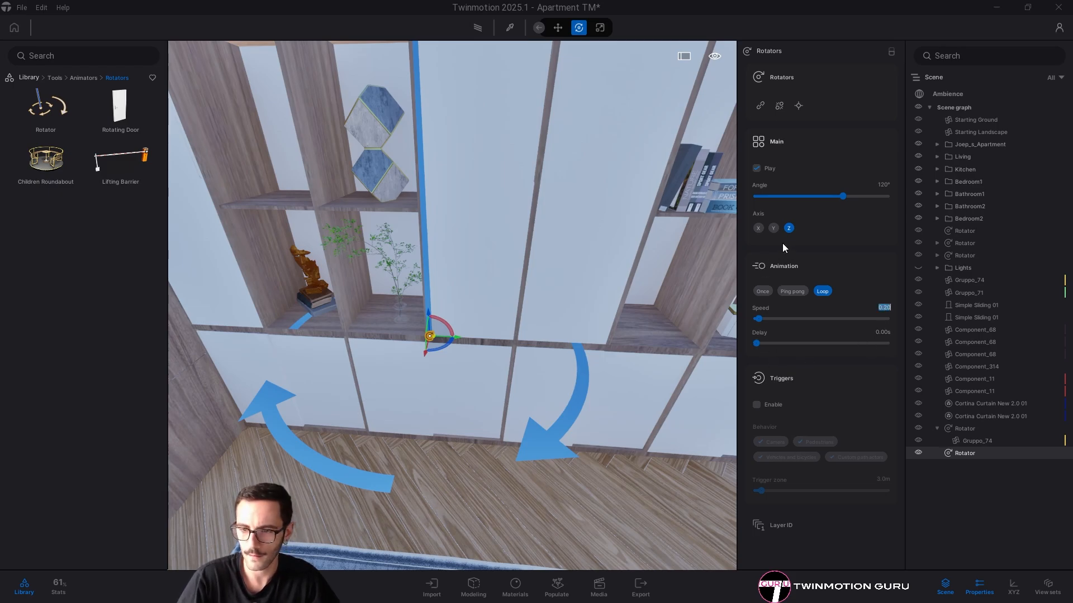
pyautogui.click(762, 291)
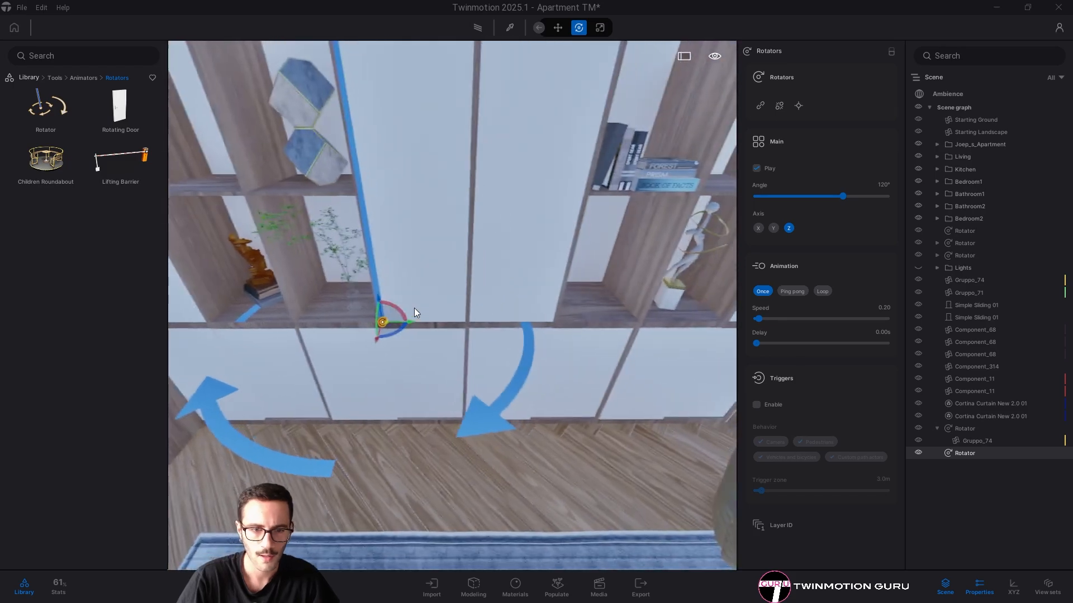
# Copy the left door's rotator across to the lower outer corner area of the adjacent right door
pyautogui.keyDown('alt'); pyautogui.moveTo(423, 323); pyautogui.dragTo(551, 334); pyautogui.keyUp('alt')
pyautogui.click(492, 371)
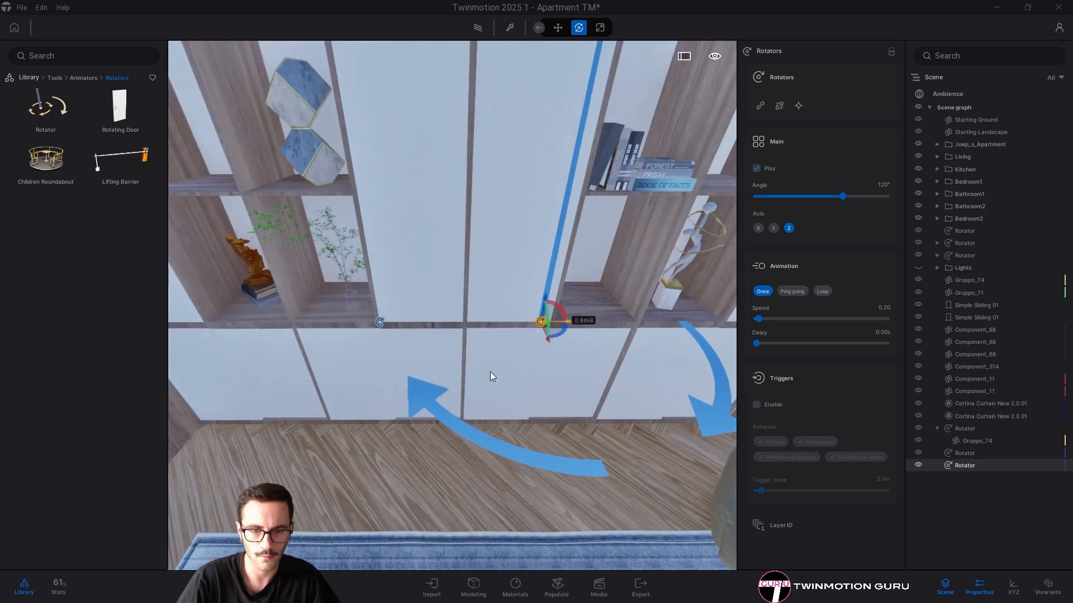
pyautogui.moveTo(491, 371); pyautogui.dragTo(513, 341, button='right')
pyautogui.scroll(4, 512, 340)
pyautogui.moveTo(513, 341); pyautogui.dragTo(433, 371, button='middle')
pyautogui.scroll(3, 413, 402)
pyautogui.click(381, 455)
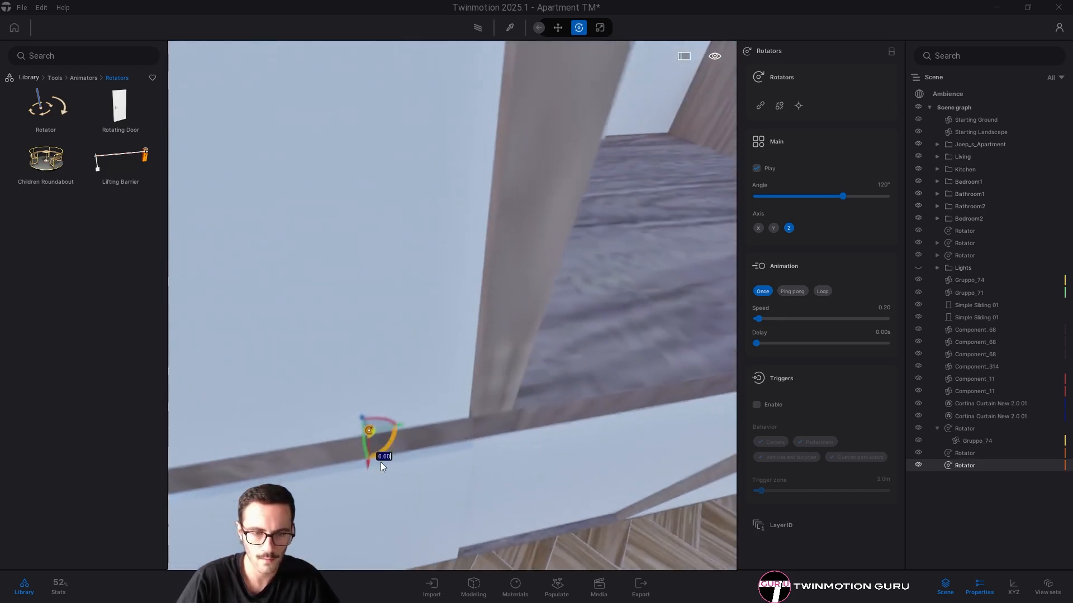
# Break the copied rotator's instance link and align it with the right door's lower outer corner
pyautogui.rightClick(979, 467)
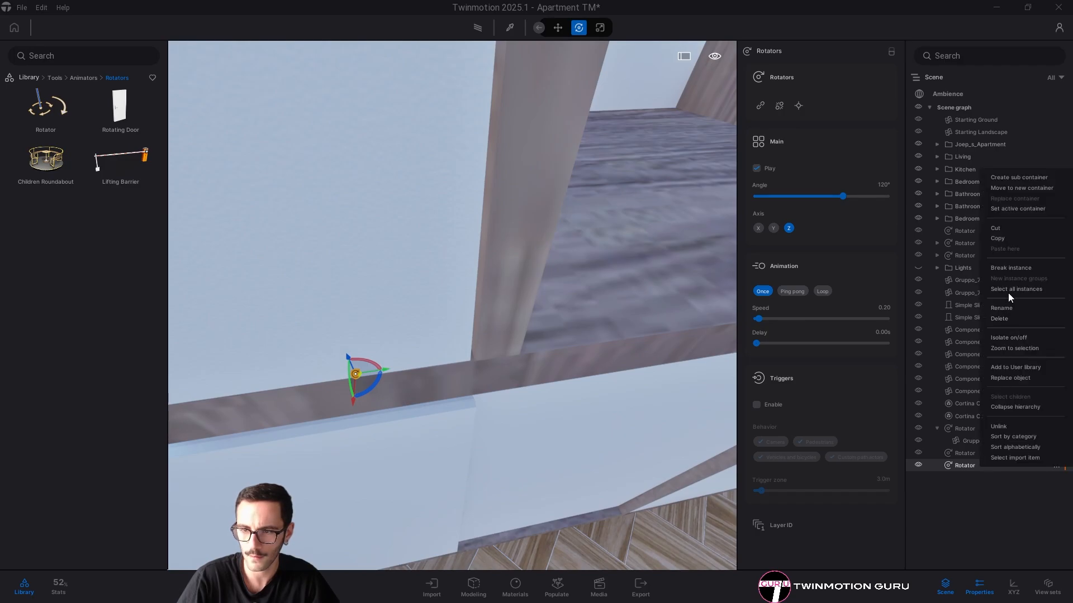
pyautogui.click(1010, 267)
pyautogui.moveTo(387, 370); pyautogui.dragTo(506, 375)
pyautogui.keyDown('shift'); pyautogui.moveTo(528, 383); pyautogui.dragTo(581, 368, button='middle'); pyautogui.keyUp('shift')
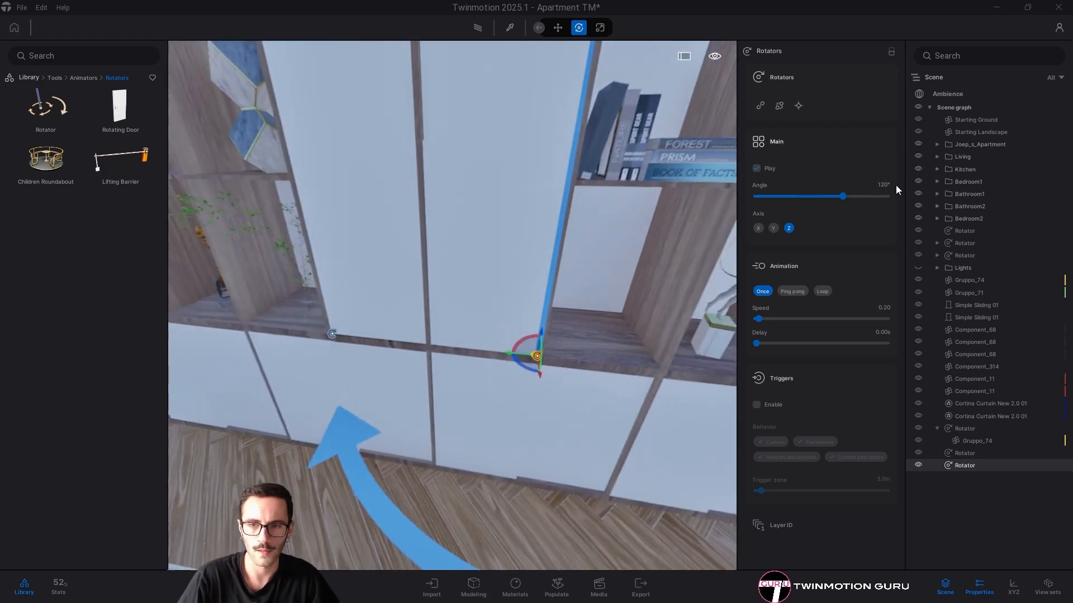
# Set the right door rotator's angle to -120° and deselect it
pyautogui.click(887, 185)
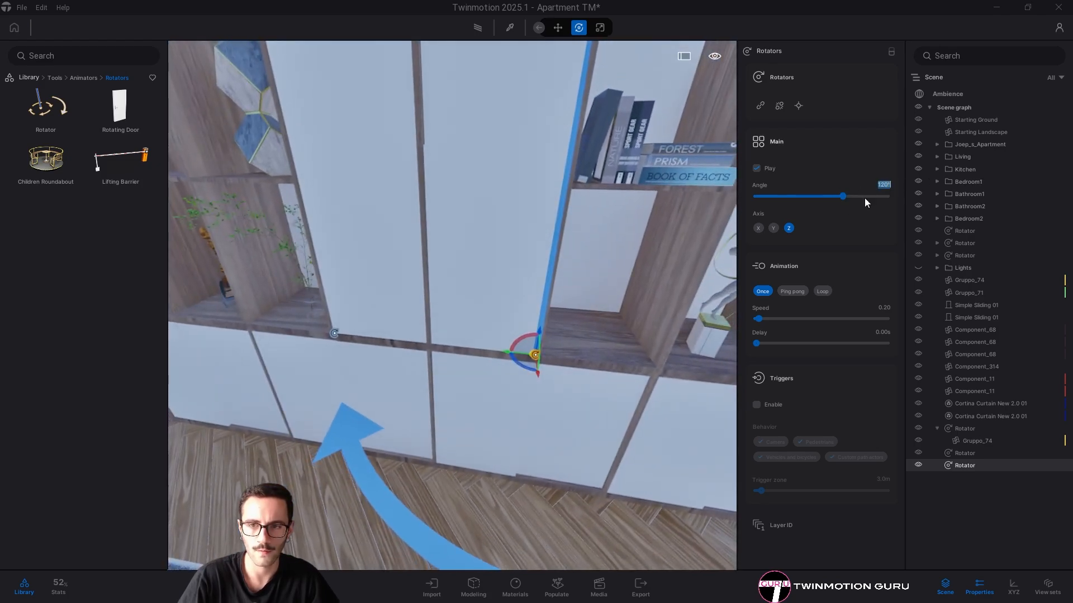
pyautogui.write('-120')
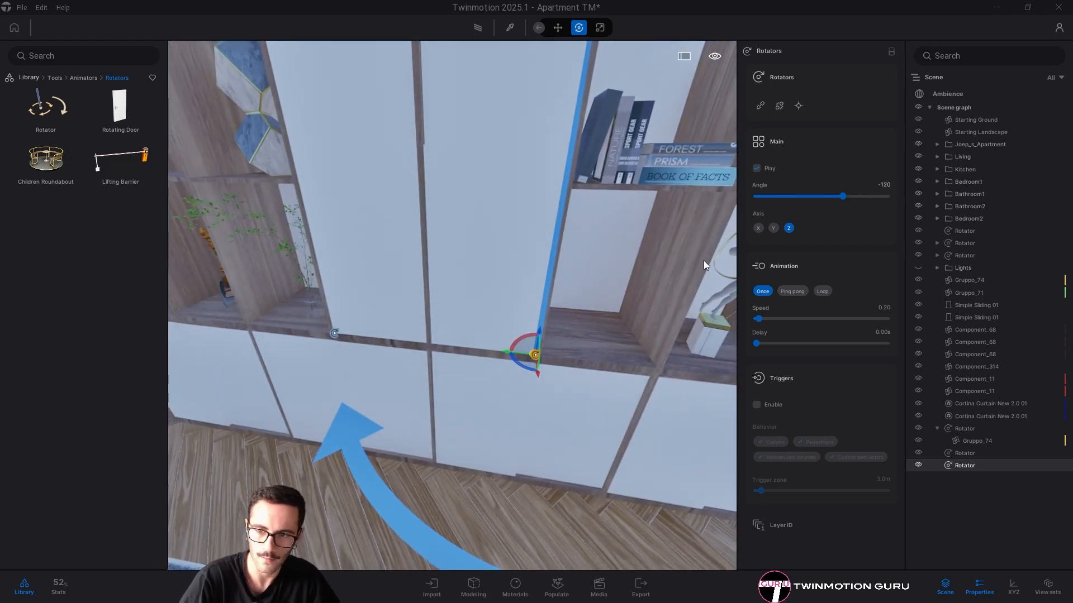
pyautogui.press('Return')
pyautogui.press('Escape')
pyautogui.keyDown('shift'); pyautogui.moveTo(484, 408); pyautogui.dragTo(537, 395, button='middle'); pyautogui.keyUp('shift')
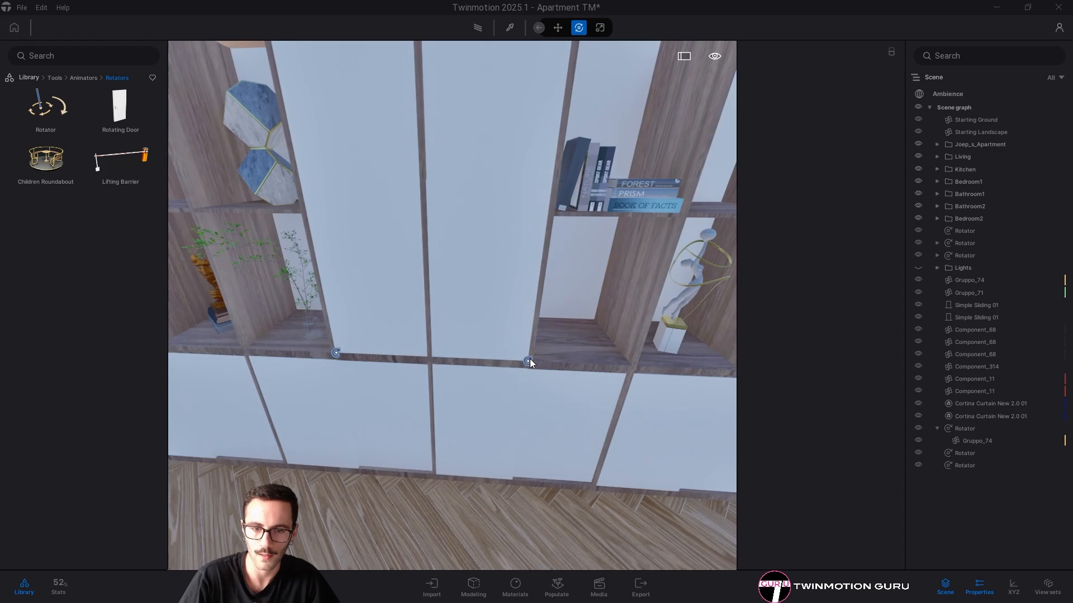
# Link the central cabinet's left door to the rotator at its lower corner
pyautogui.click(350, 350)
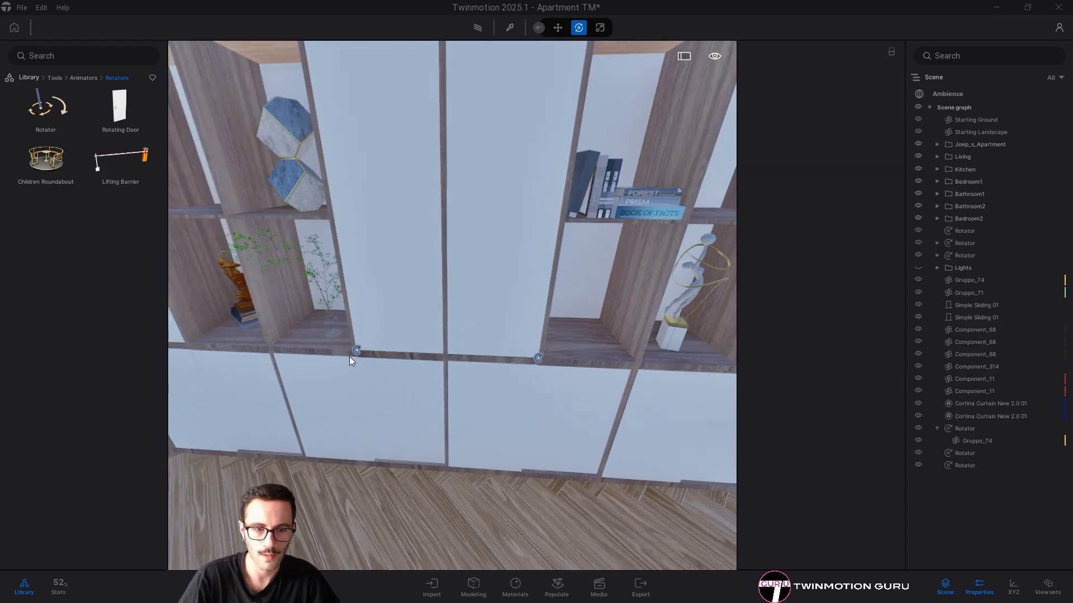
pyautogui.click(356, 351)
pyautogui.click(354, 246)
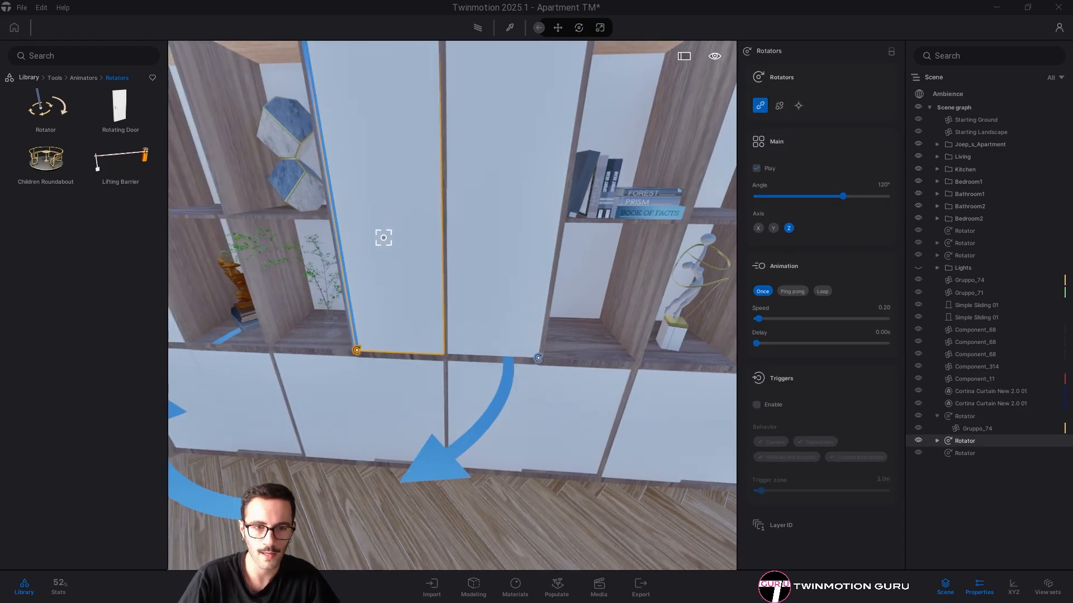
pyautogui.moveTo(451, 319); pyautogui.dragTo(410, 330, button='middle')
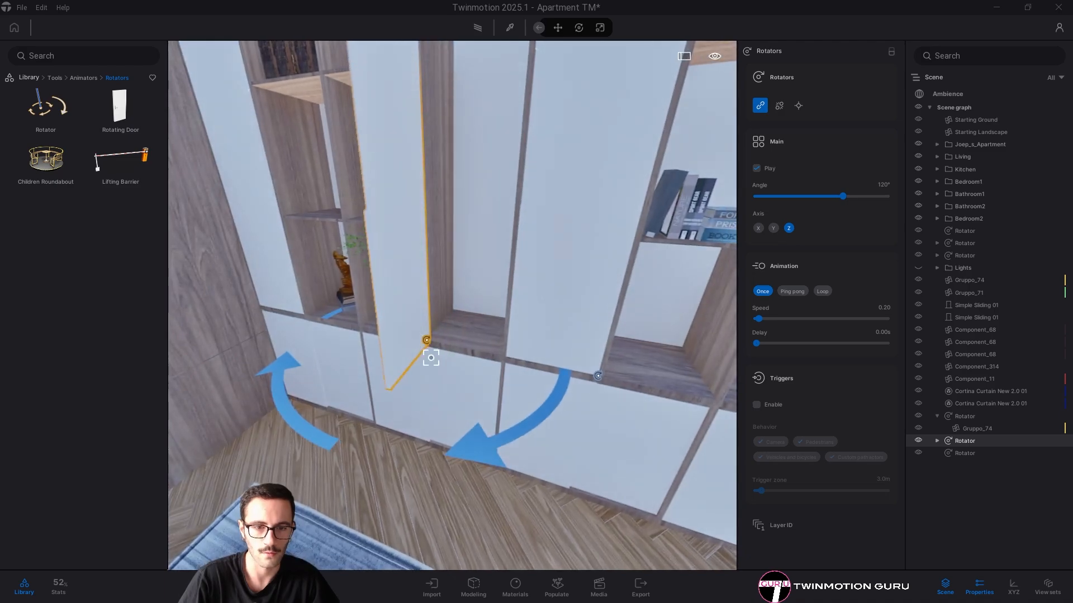
# Link the central cabinet's right door to the rotator with the -120° angle
pyautogui.doubleClick(984, 453)
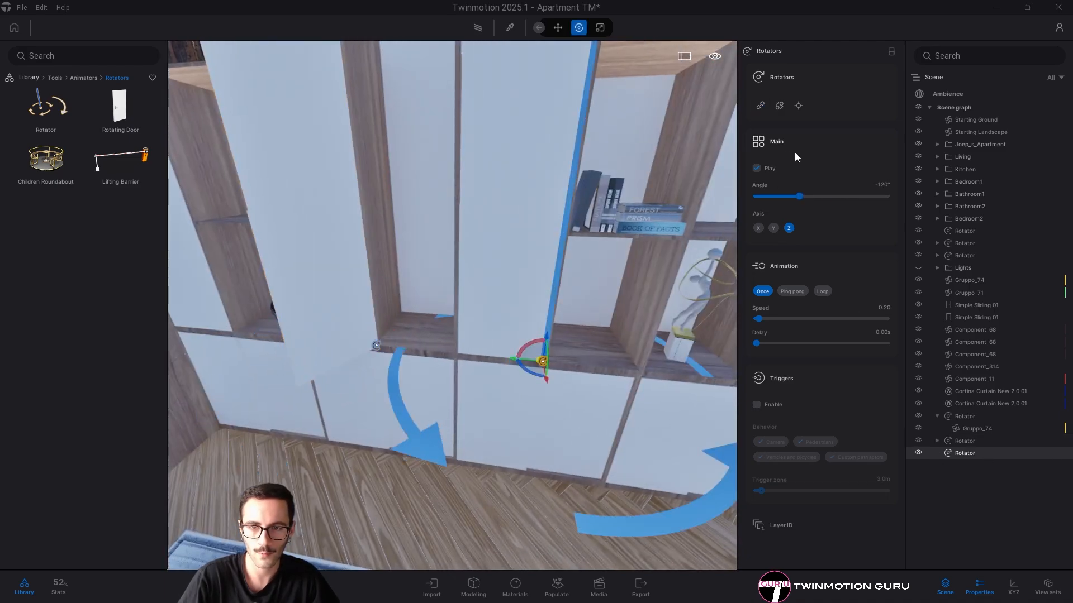
pyautogui.click(759, 105)
pyautogui.click(524, 268)
pyautogui.press('Escape')
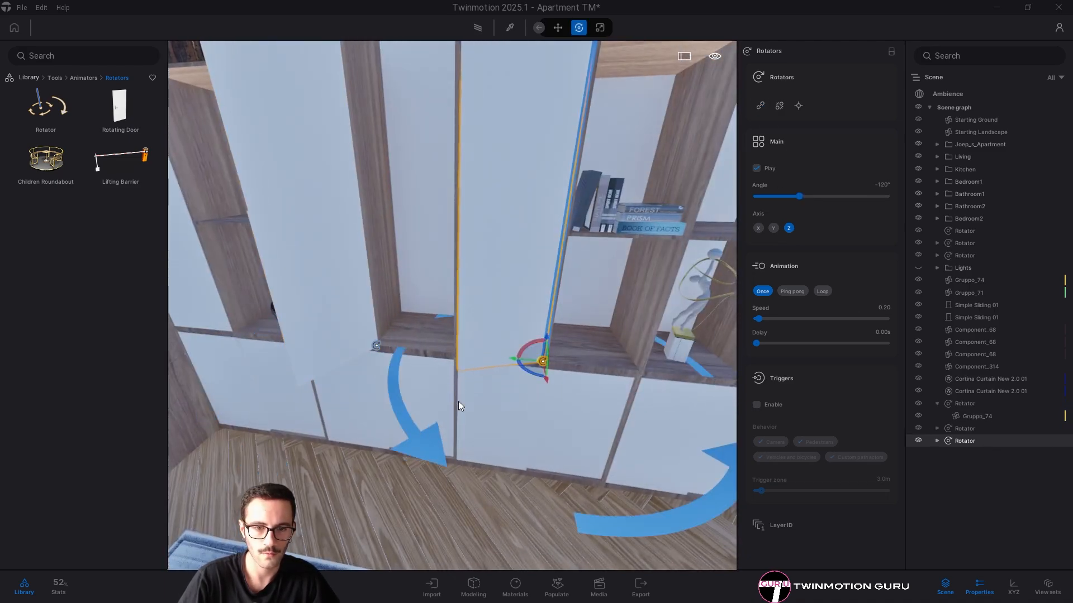
# Turn off Play on both cabinet door rotators and deselect them
pyautogui.moveTo(536, 431); pyautogui.dragTo(515, 415, button='right')
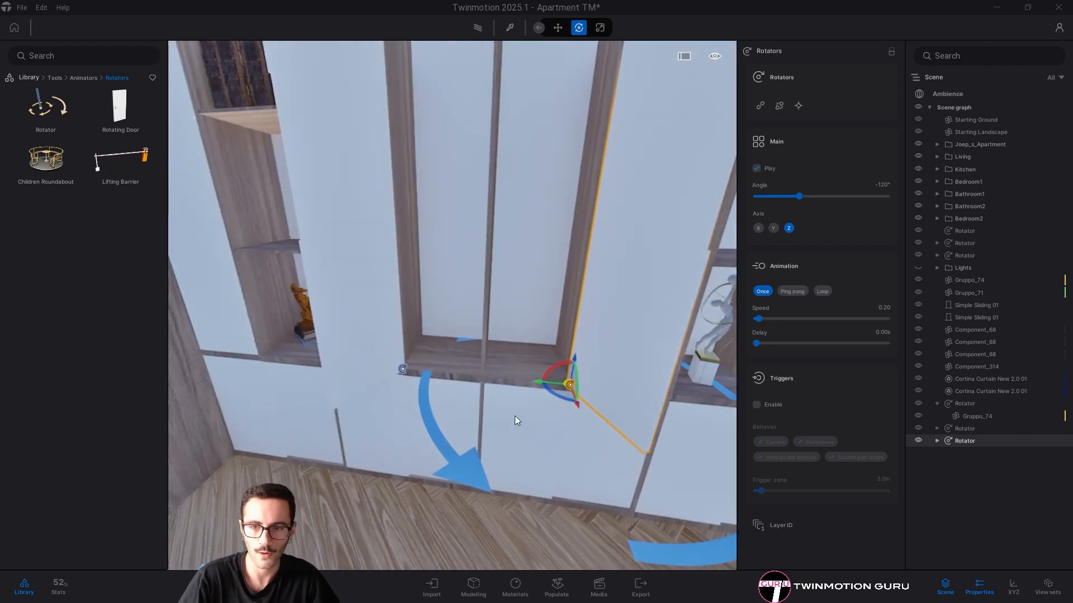
pyautogui.moveTo(643, 223); pyautogui.dragTo(648, 201, button='right')
pyautogui.scroll(-3, 514, 407)
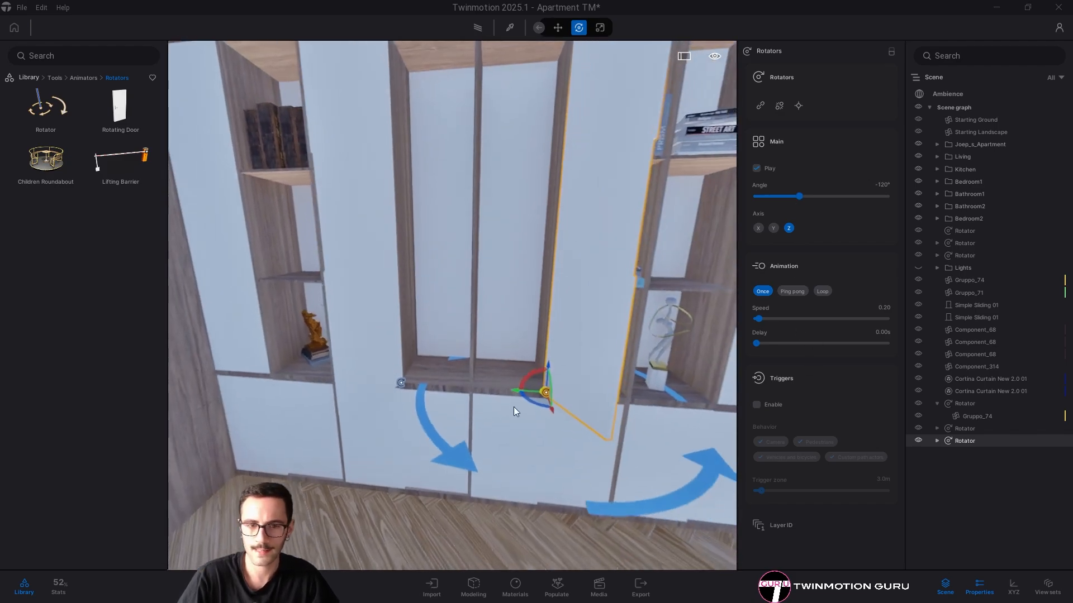
pyautogui.moveTo(514, 407); pyautogui.dragTo(506, 397, button='right')
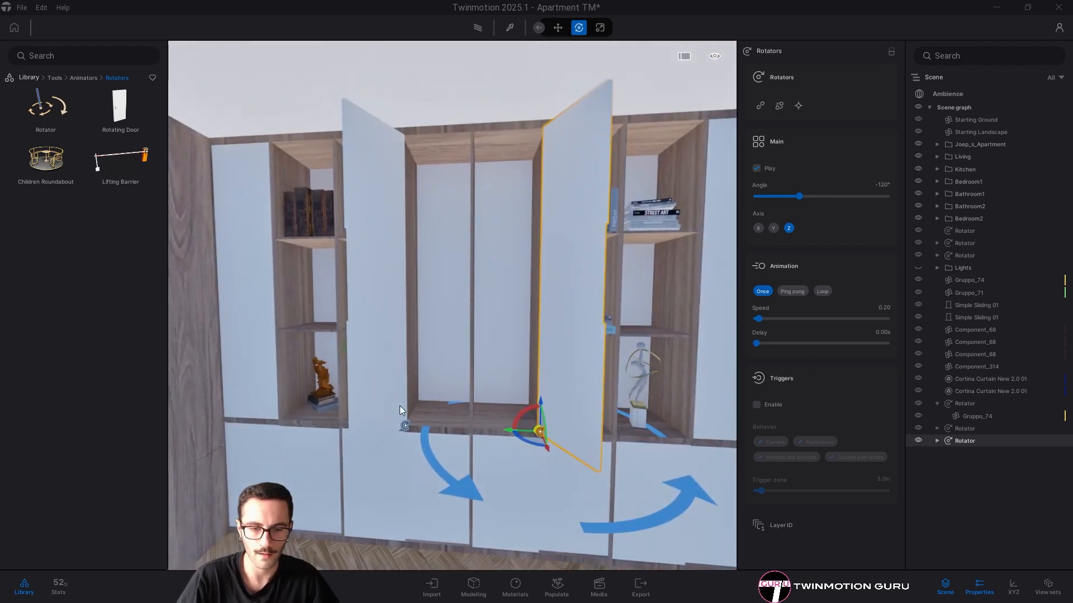
pyautogui.scroll(1, 693, 316)
pyautogui.click(758, 169)
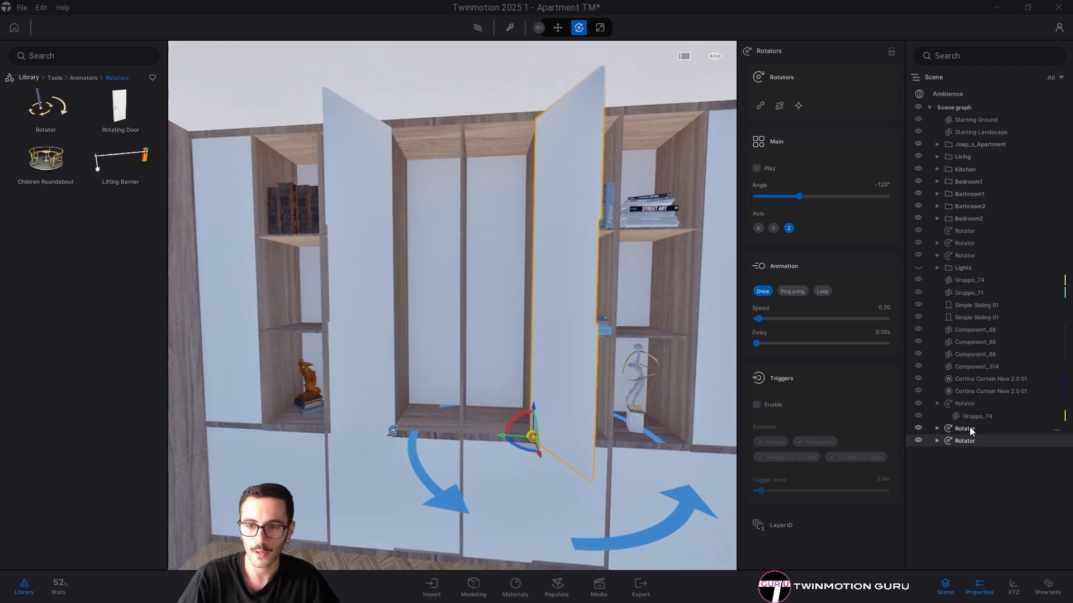
pyautogui.click(965, 428)
pyautogui.moveTo(529, 268); pyautogui.dragTo(511, 288, button='right')
pyautogui.press('Escape')
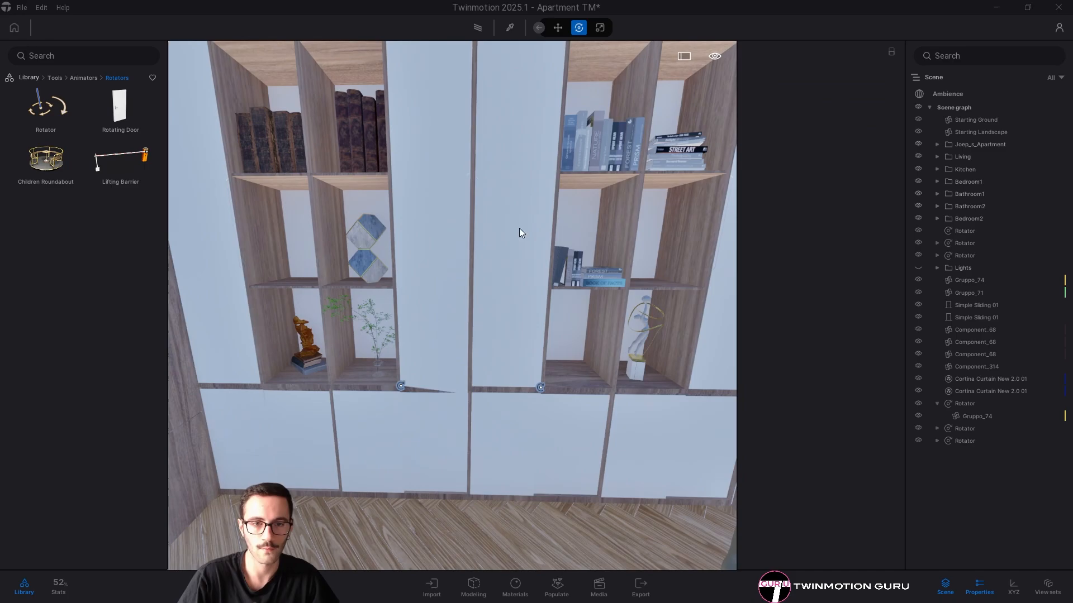
# Create a new configuration of the Properties type in the media dock
pyautogui.click(598, 590)
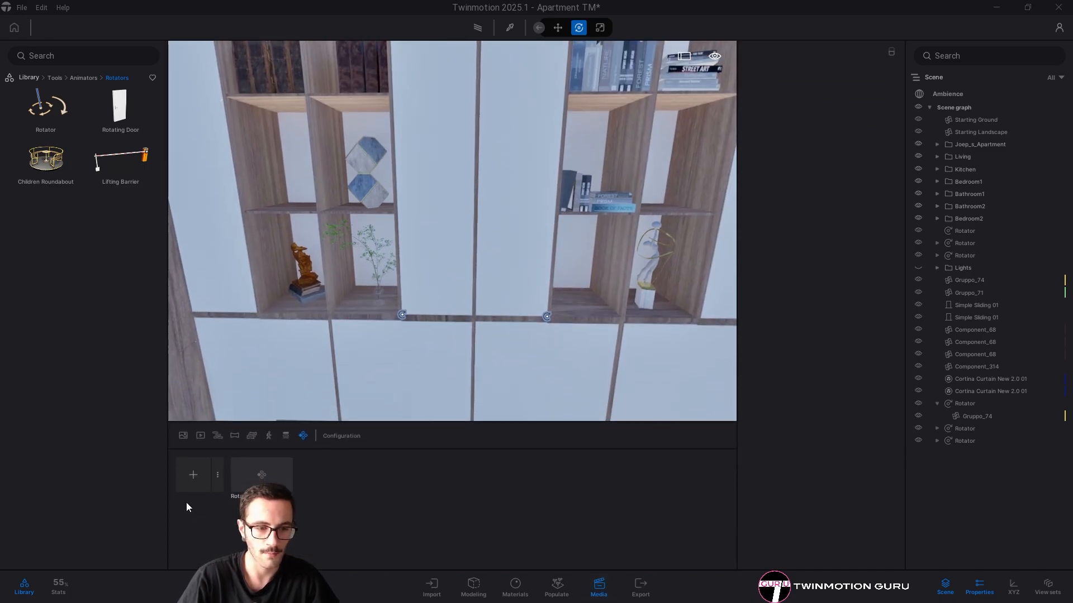
pyautogui.click(217, 474)
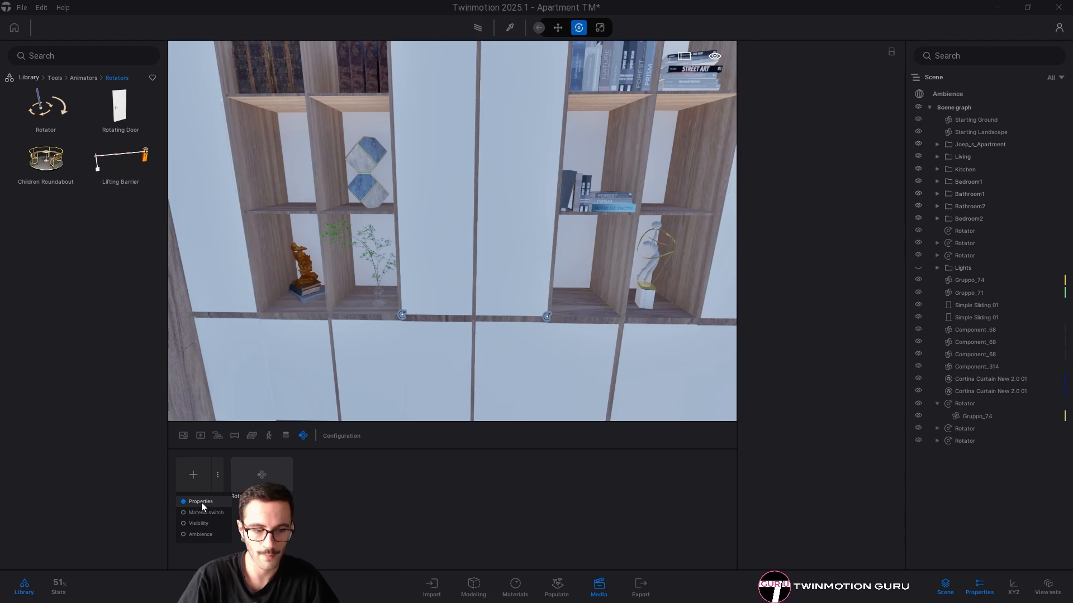
pyautogui.click(192, 474)
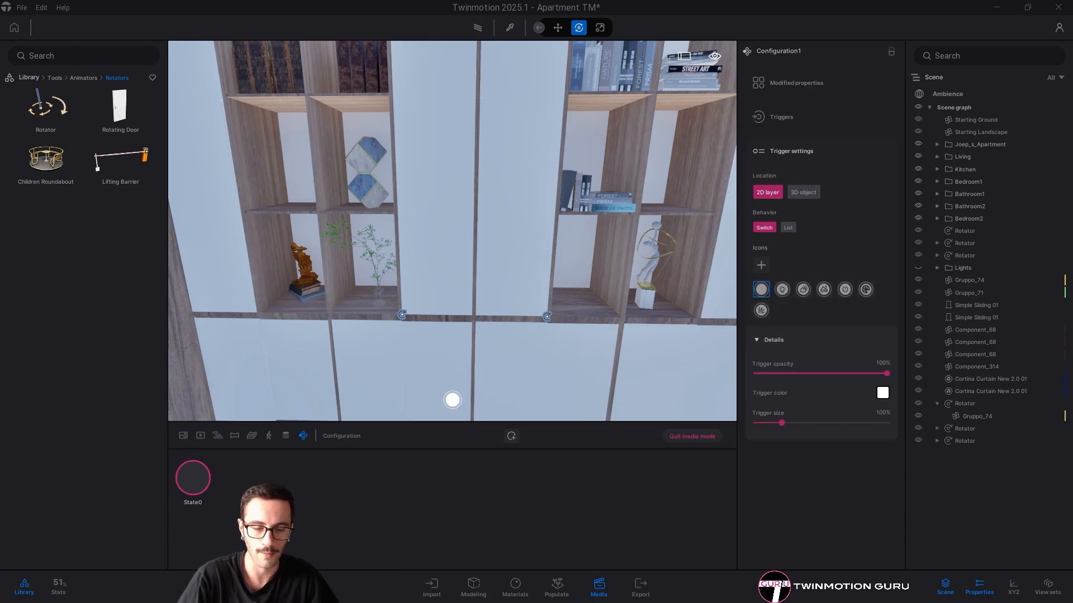
# Frame the full cabinet and add a second configuration state by turning on Play for the left door's rotator
pyautogui.moveTo(369, 313); pyautogui.dragTo(372, 232, button='right')
pyautogui.press('s')
pyautogui.moveTo(461, 268); pyautogui.dragTo(445, 245, button='right')
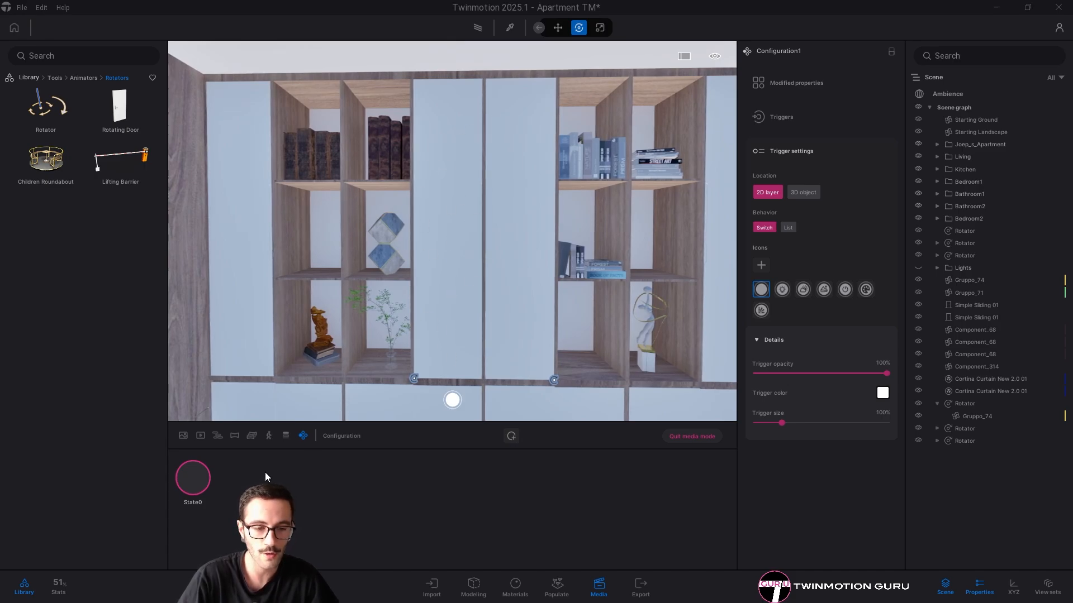
pyautogui.moveTo(472, 207); pyautogui.dragTo(468, 214, button='right')
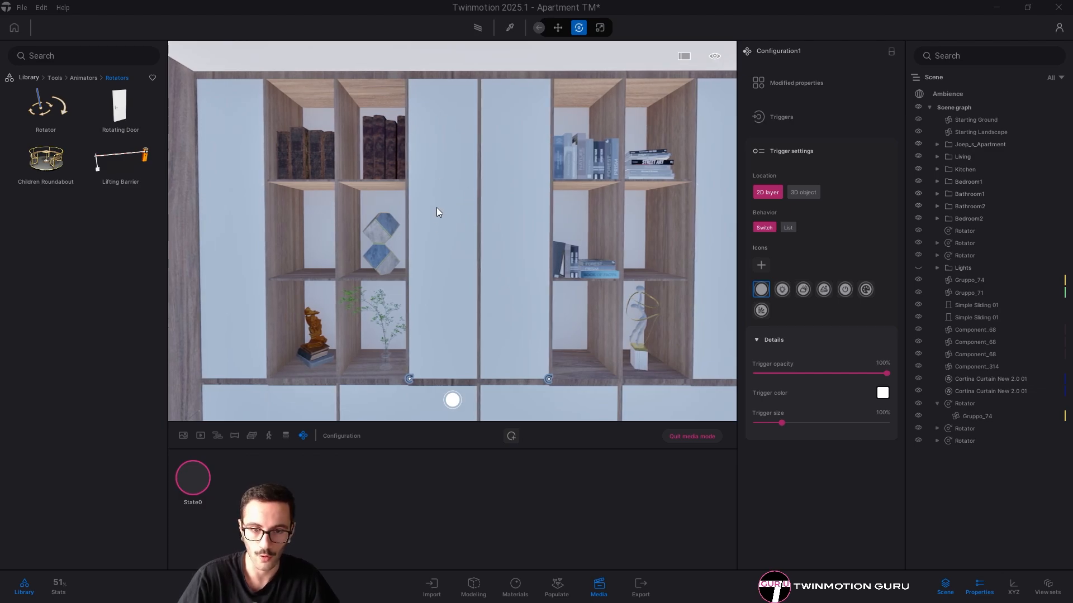
pyautogui.click(965, 429)
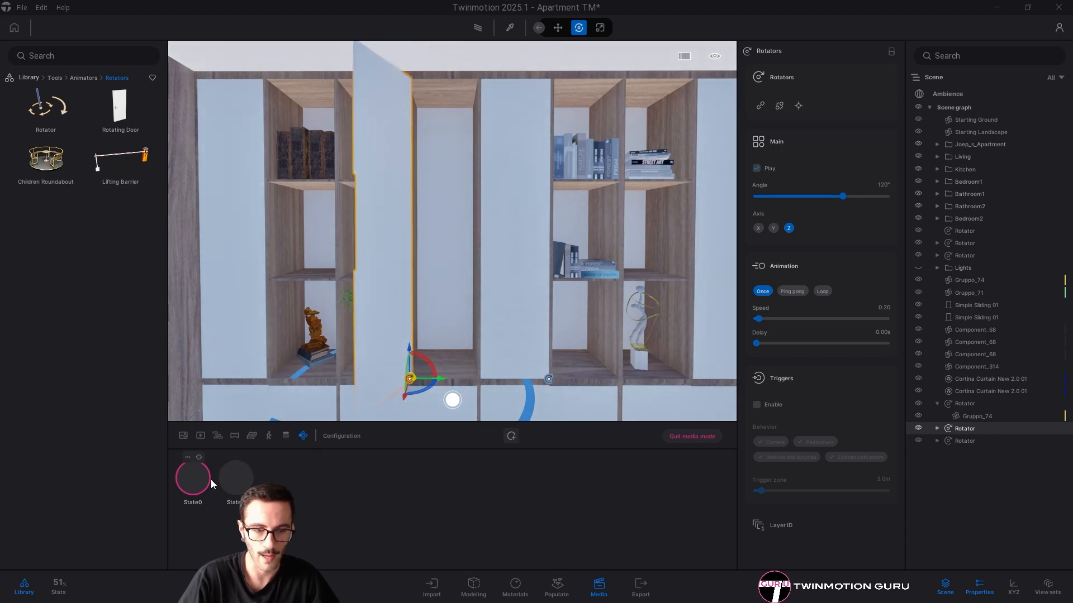
# Rename the configuration's first state as Close and its second state as Open
pyautogui.click(186, 461)
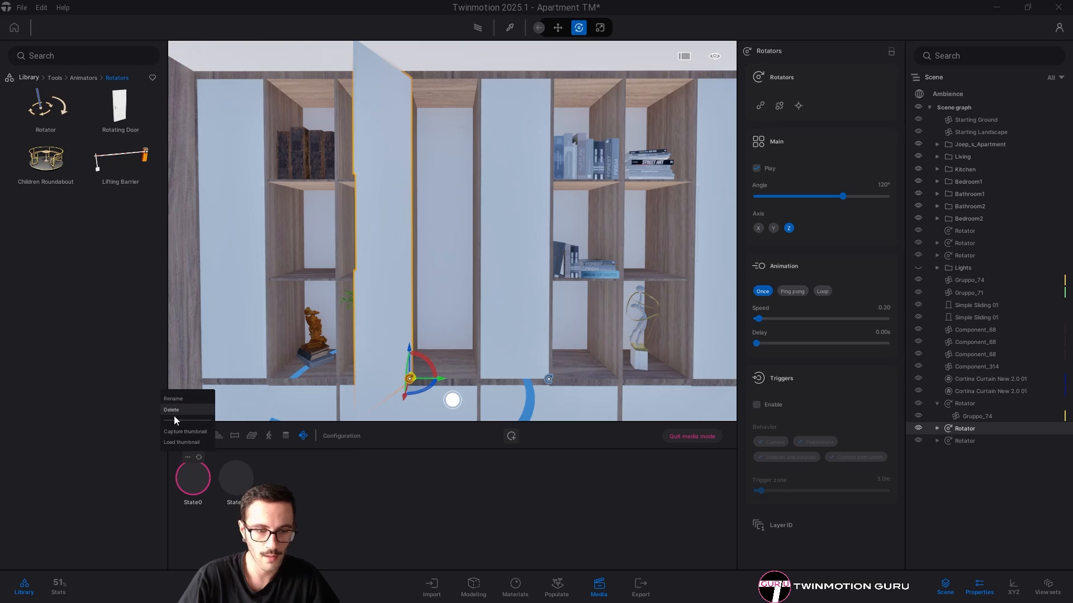
pyautogui.click(178, 398)
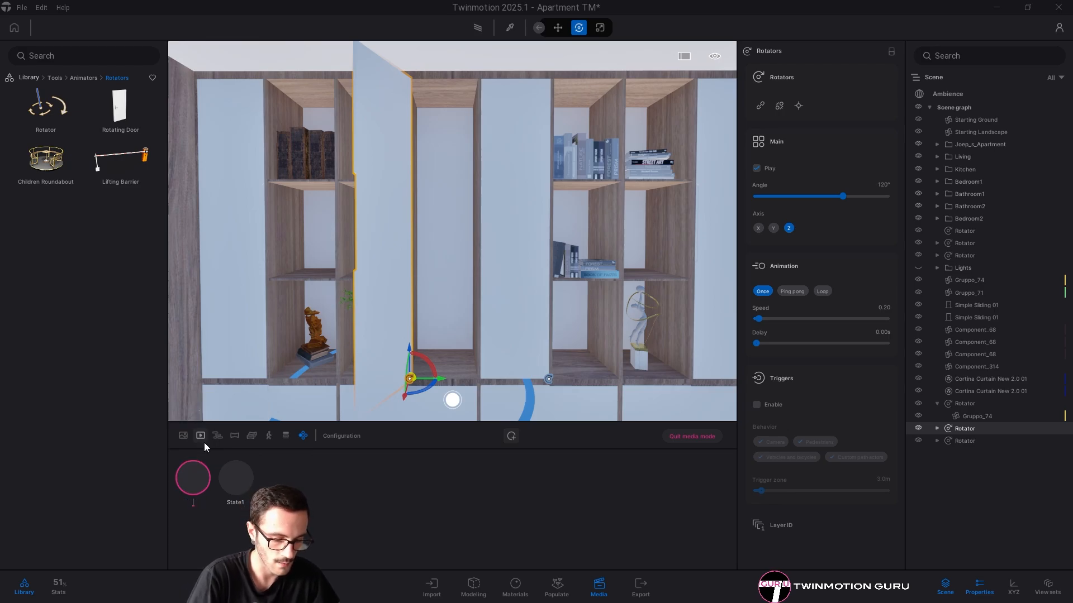
pyautogui.write('Close')
pyautogui.click(235, 478)
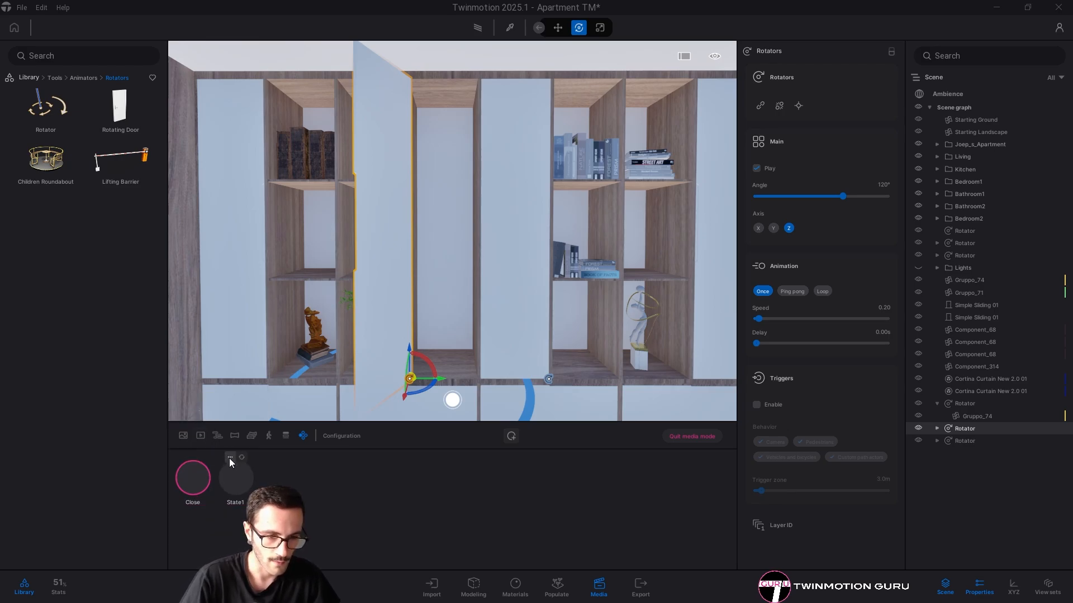
pyautogui.click(215, 400)
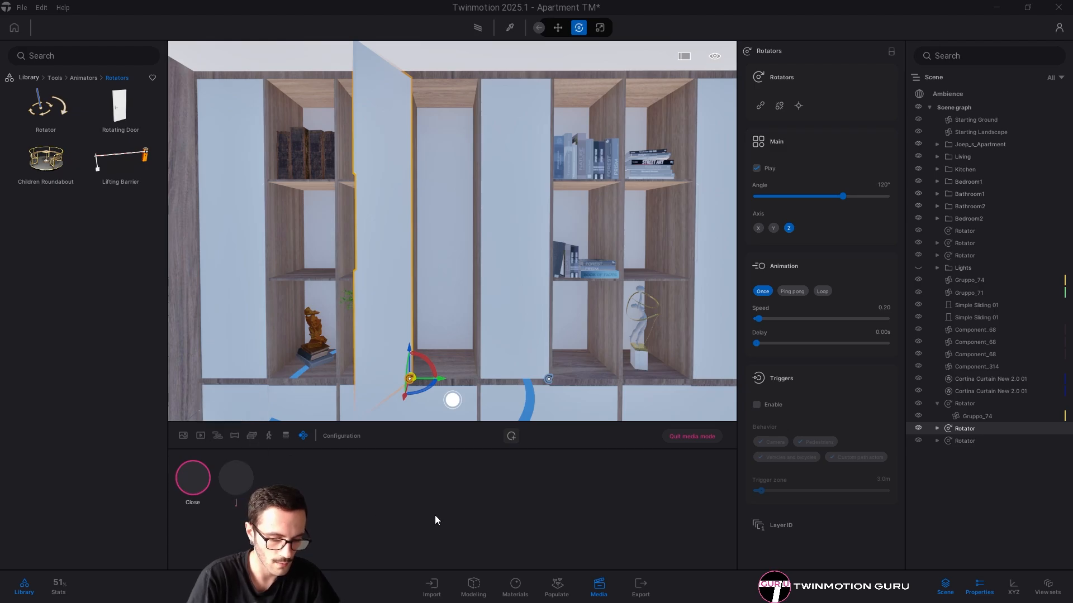
pyautogui.write('Open')
pyautogui.press('Return')
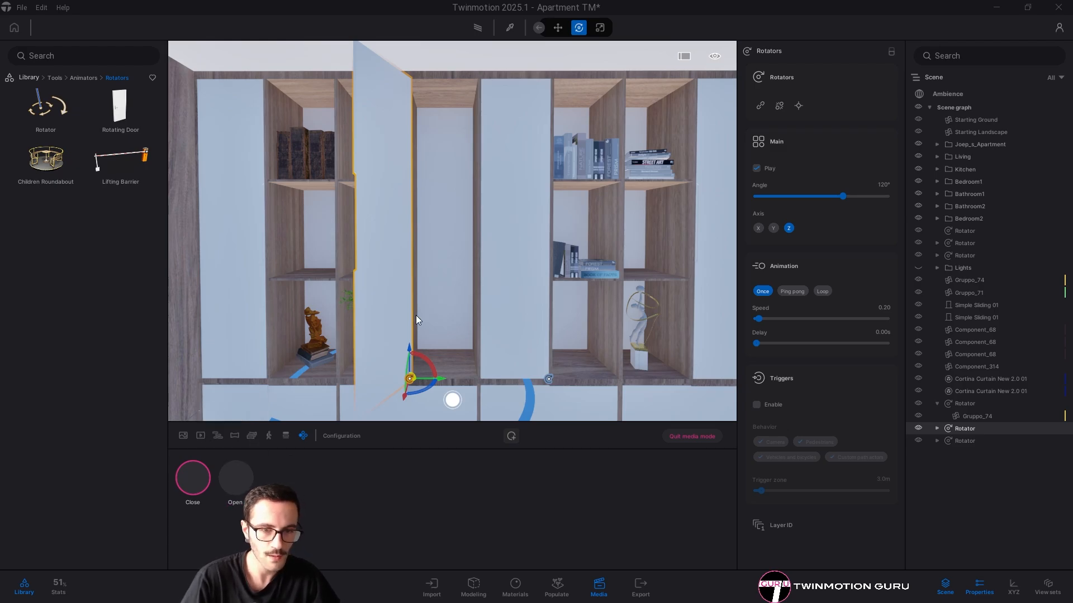
# Activate the Close and Open states one after the other and capture a thumbnail for each
pyautogui.click(203, 478)
pyautogui.click(187, 458)
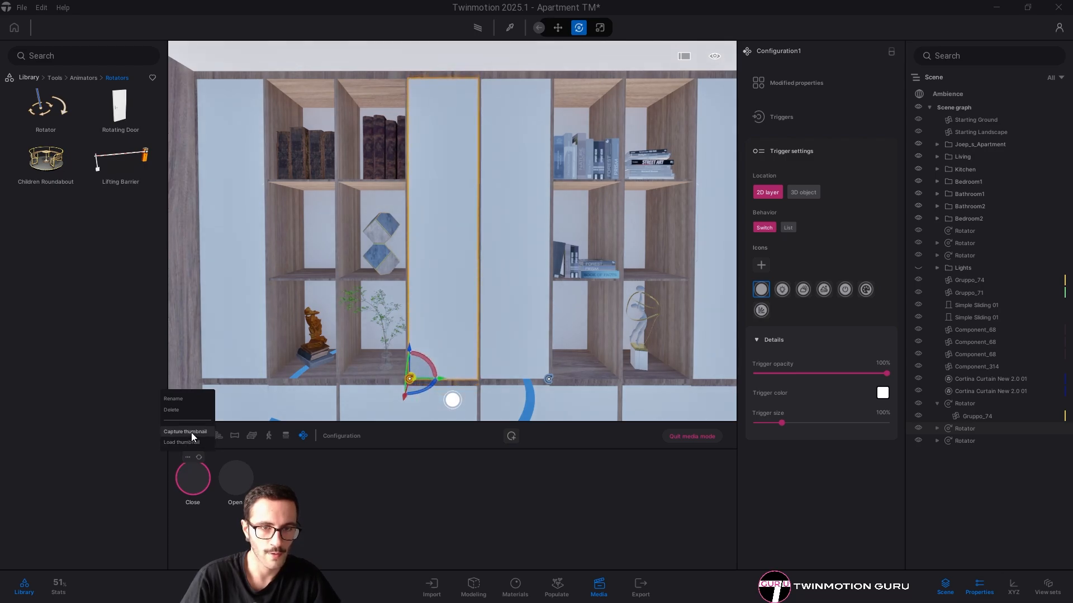
pyautogui.click(191, 432)
pyautogui.click(238, 474)
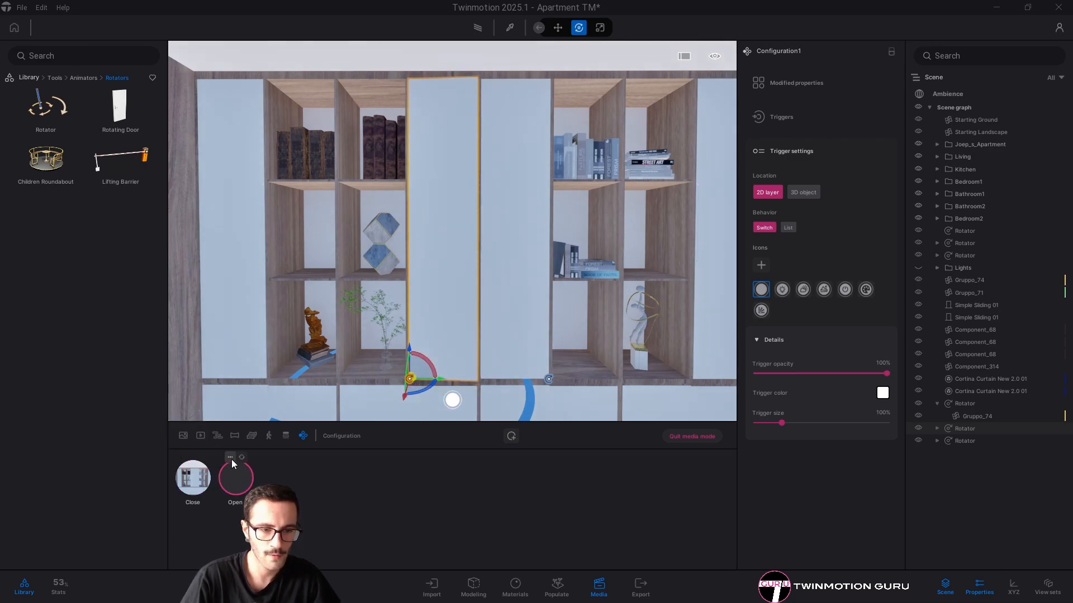
pyautogui.click(230, 457)
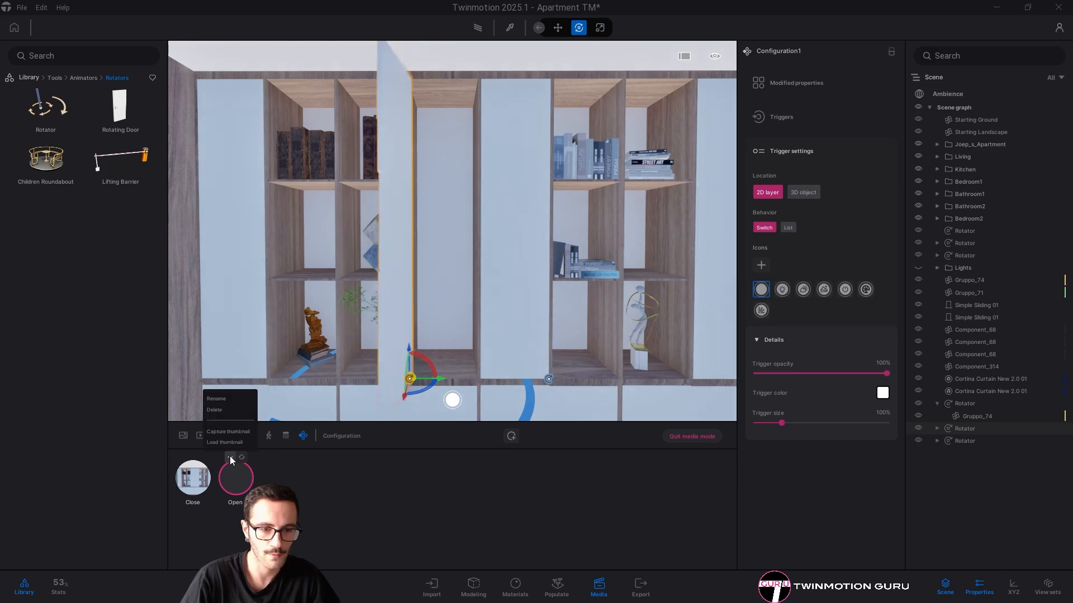
pyautogui.click(225, 431)
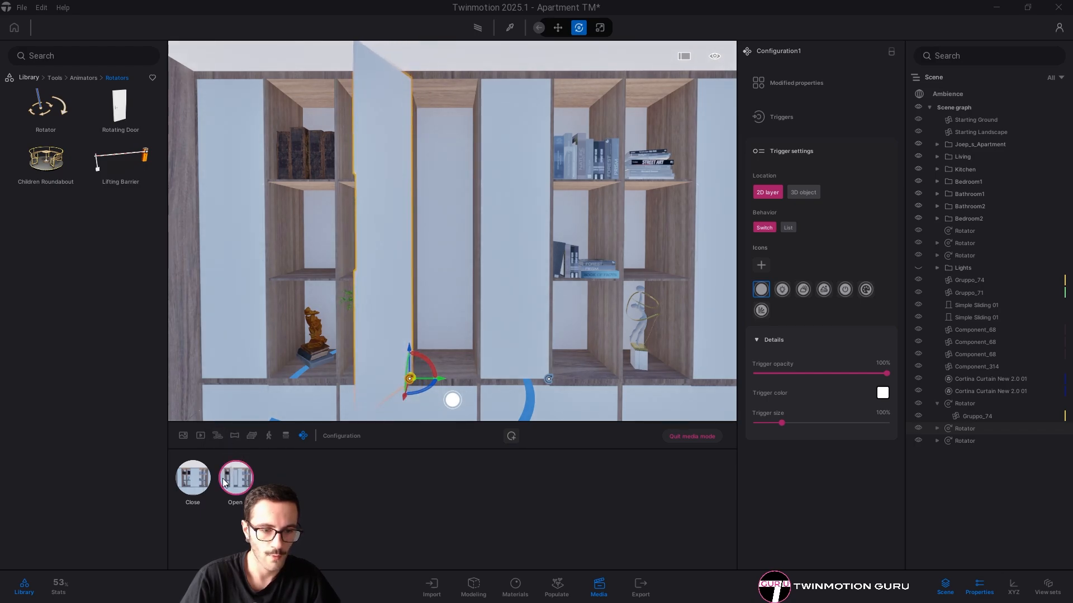
# In the Close state, set the trigger's location to 3D object and move the trigger up onto the left door's front
pyautogui.click(184, 486)
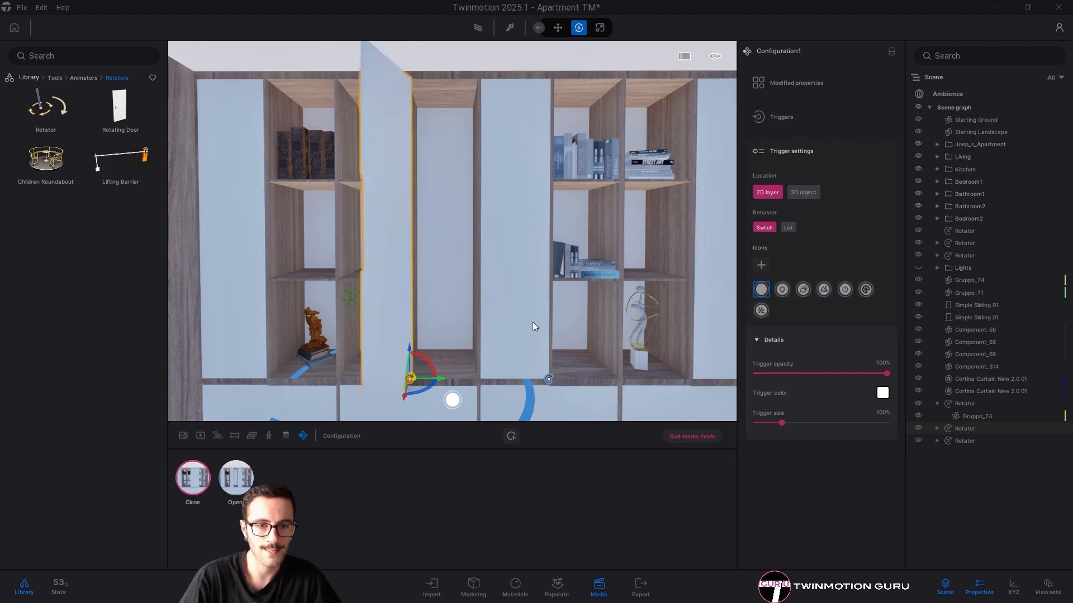
pyautogui.moveTo(532, 321); pyautogui.dragTo(615, 140, button='right')
pyautogui.click(803, 192)
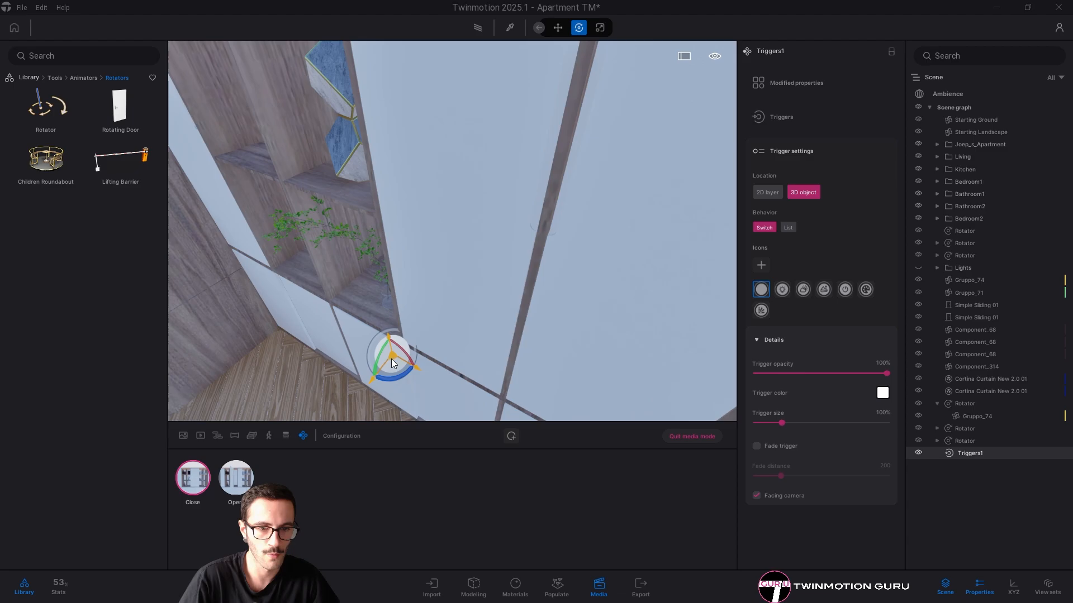
pyautogui.click(434, 354)
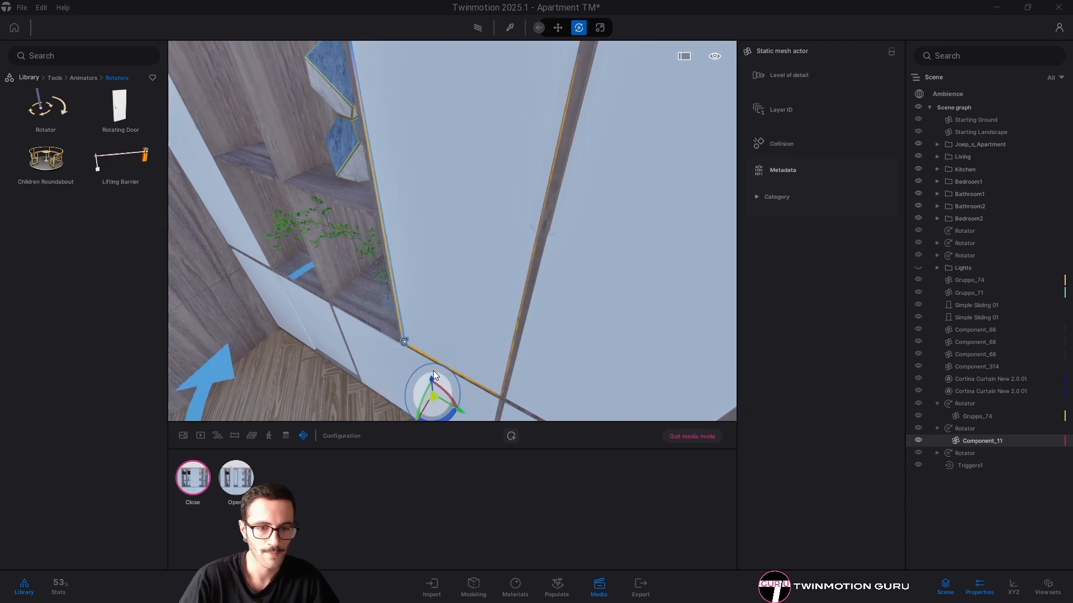
pyautogui.moveTo(431, 380); pyautogui.dragTo(438, 171)
pyautogui.moveTo(437, 171)
pyautogui.mouseDown(button='right')
pyautogui.moveTo(437, 131)
pyautogui.moveTo(484, 355)
pyautogui.moveTo(534, 327)
pyautogui.moveTo(502, 295)
pyautogui.mouseUp(button='right')
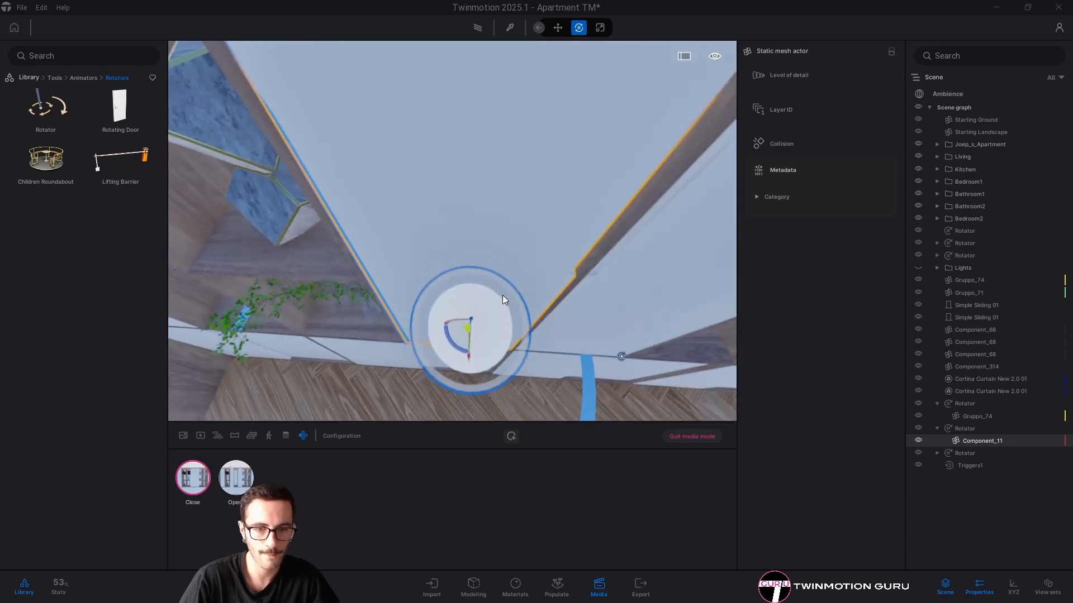
pyautogui.press('Escape')
pyautogui.moveTo(458, 334); pyautogui.dragTo(465, 338, button='right')
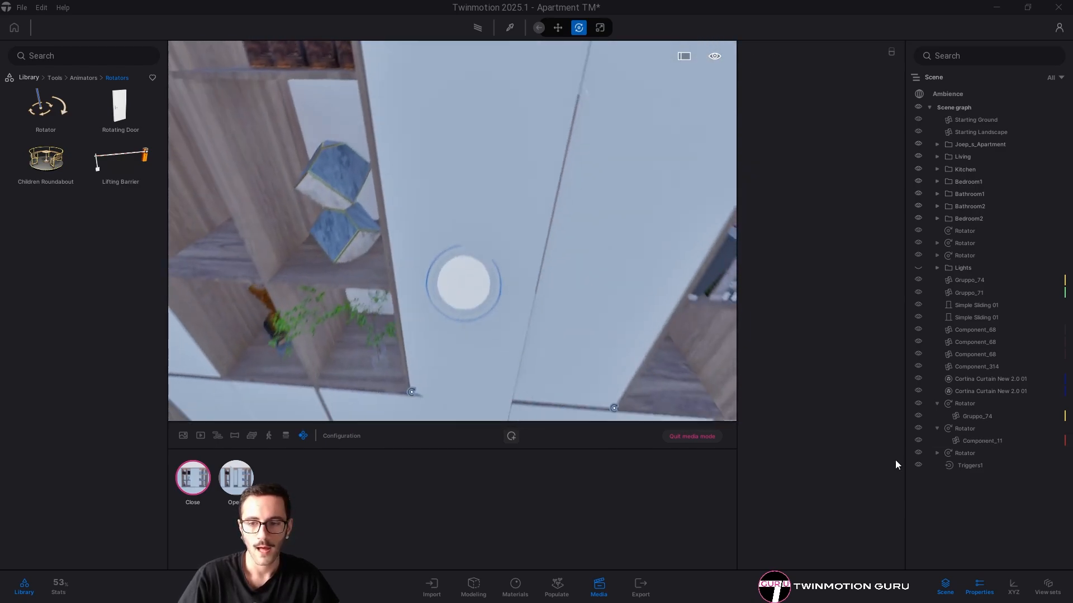
# Nest Triggers1 under the left door's rotator in the scene graph, test the Close and Open states, and leave media mode
pyautogui.click(975, 466)
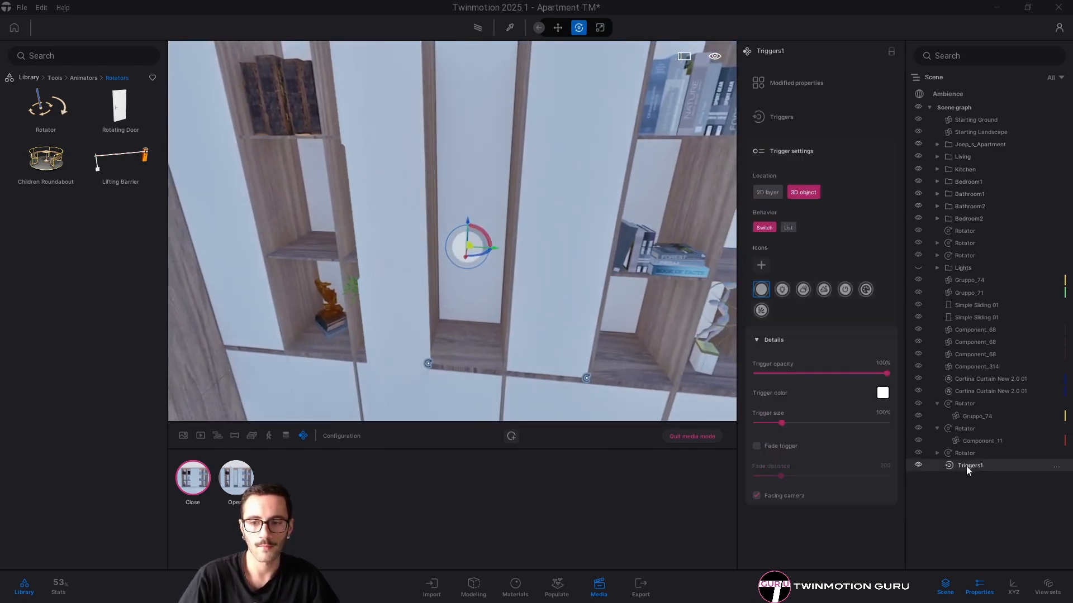
pyautogui.moveTo(967, 468); pyautogui.dragTo(970, 429)
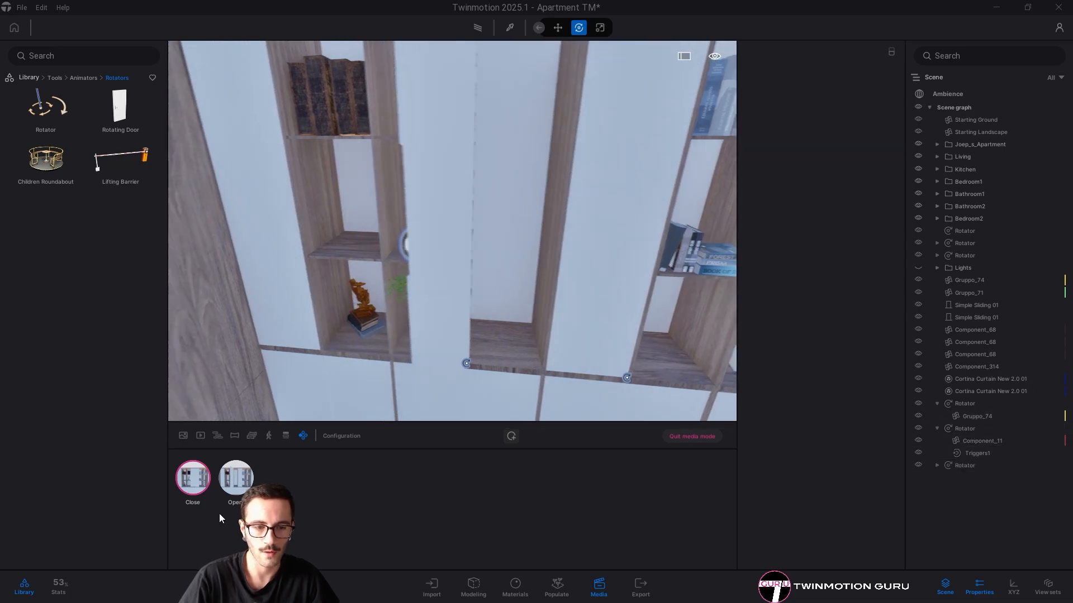
pyautogui.click(186, 484)
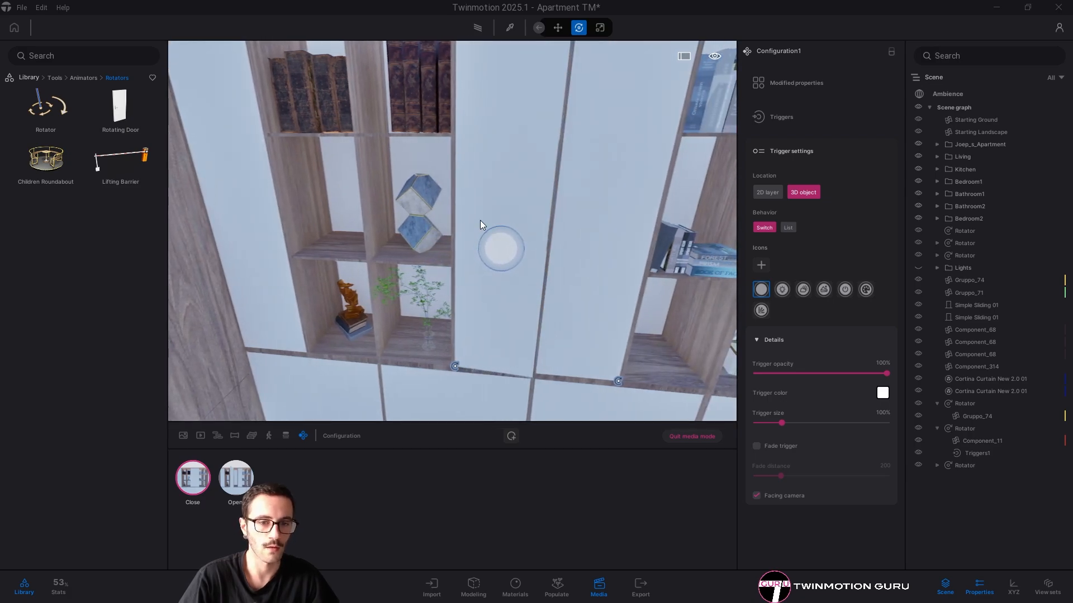
pyautogui.click(237, 478)
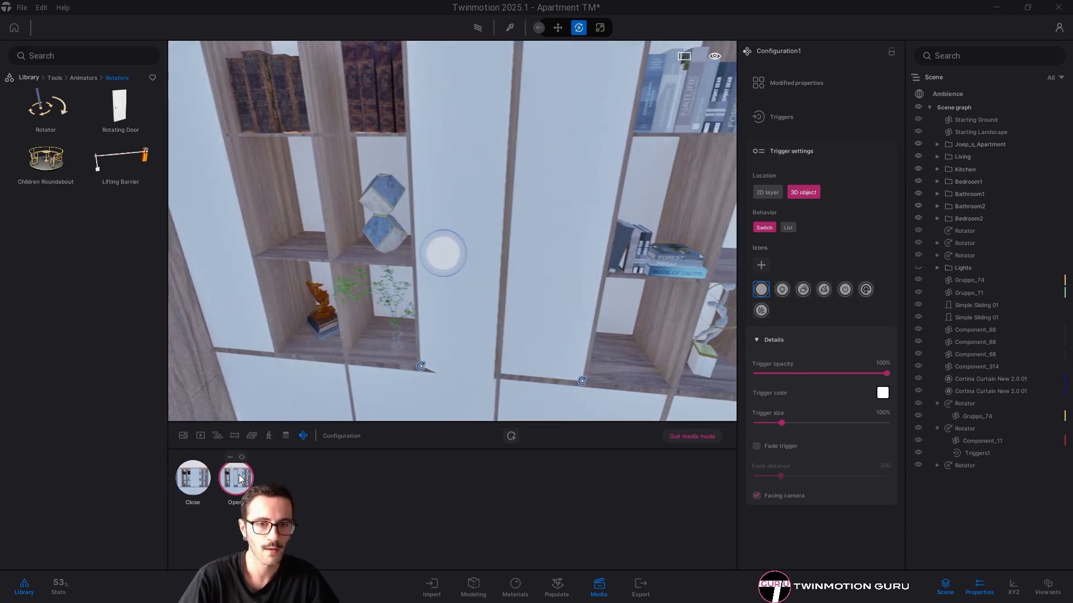
pyautogui.click(676, 437)
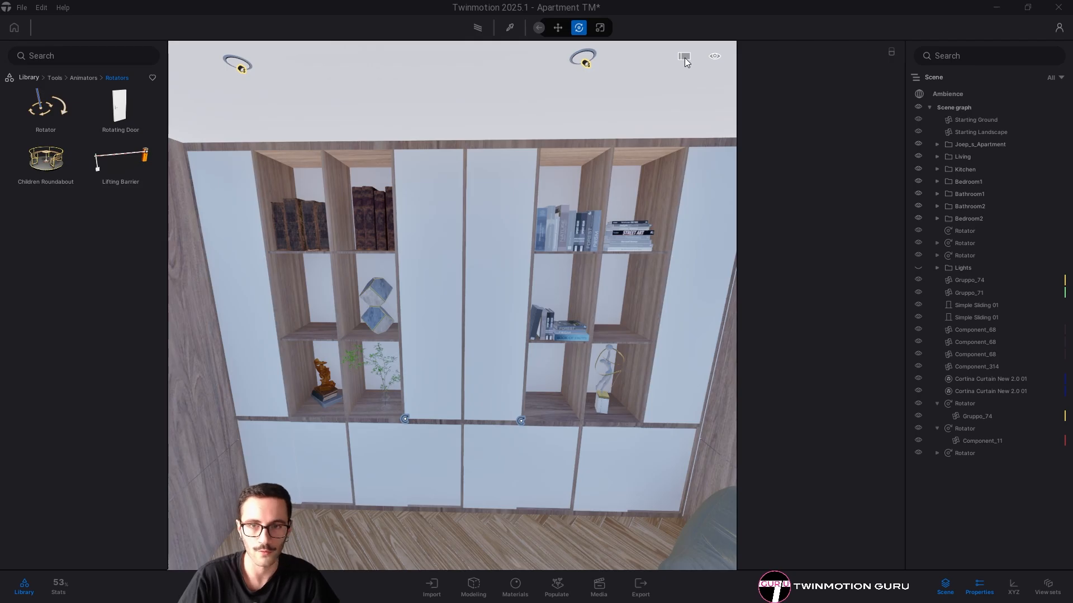
# Switch to full-screen view, open the cabinet's left door with its trigger, and inspect the opened cabinet from several viewpoints
pyautogui.click(685, 58)
pyautogui.moveTo(552, 330); pyautogui.dragTo(525, 441, button='right')
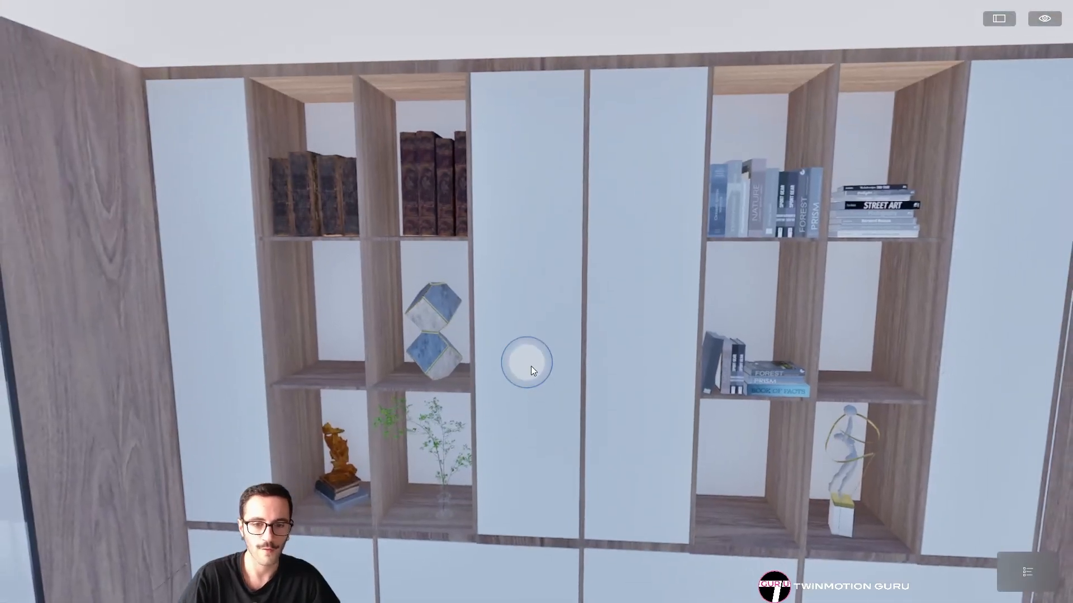
pyautogui.click(531, 367)
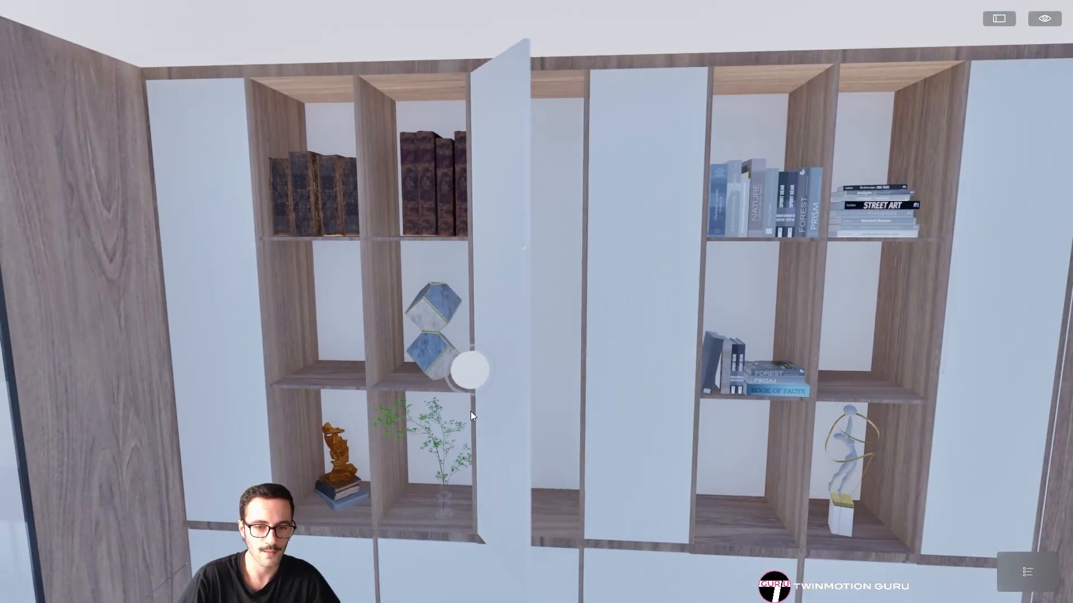
pyautogui.press('d')
pyautogui.moveTo(408, 397); pyautogui.dragTo(251, 336, button='right')
pyautogui.press('w')
pyautogui.press('w')
pyautogui.moveTo(487, 330)
pyautogui.mouseDown(button='right')
pyautogui.moveTo(500, 328)
pyautogui.moveTo(363, 349)
pyautogui.moveTo(430, 321)
pyautogui.moveTo(461, 251)
pyautogui.mouseUp(button='right')
pyautogui.press('d')
pyautogui.press('s')
pyautogui.press('s')
pyautogui.press('d')
pyautogui.press('s')
pyautogui.moveTo(503, 358); pyautogui.dragTo(512, 344, button='right')
pyautogui.press('s')
pyautogui.press('q')
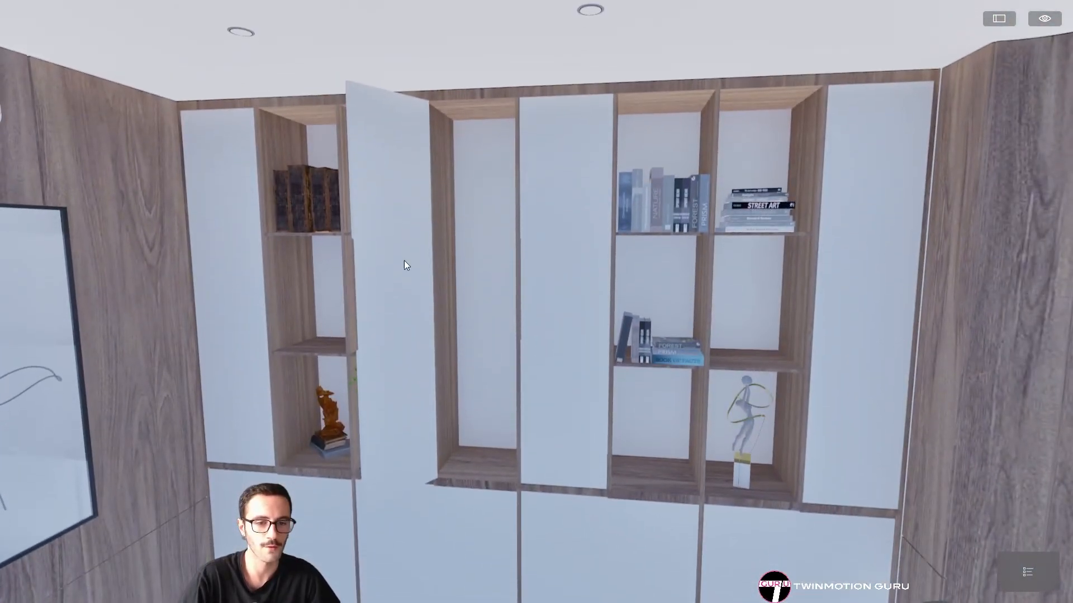
# Walk up to the trigger behind the open left door, close the door with it, and exit the full-screen view
pyautogui.press('w')
pyautogui.press('a')
pyautogui.moveTo(411, 441); pyautogui.dragTo(451, 437, button='right')
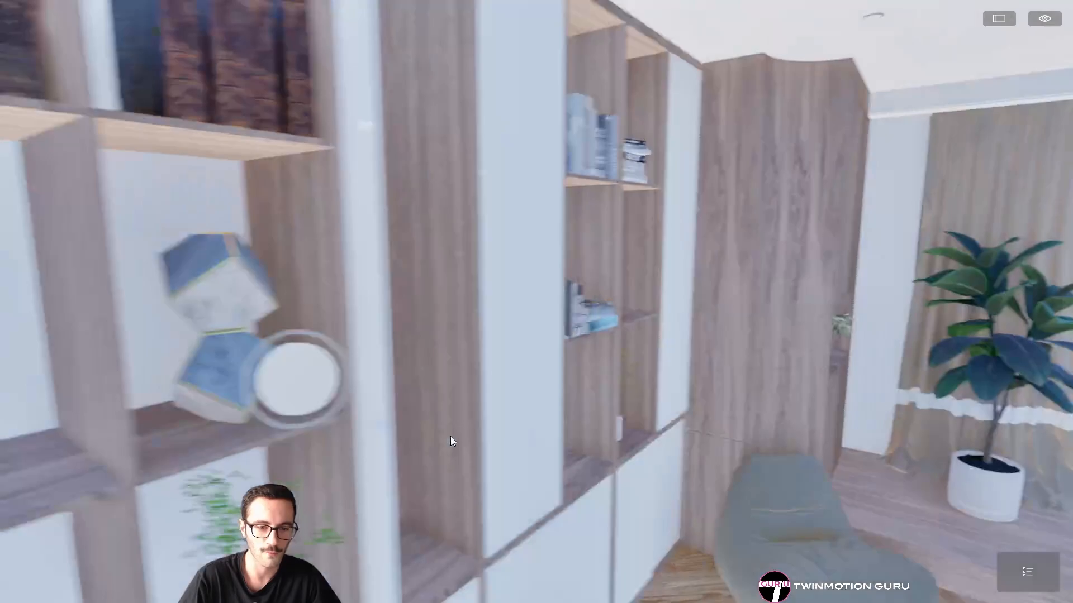
pyautogui.press('d')
pyautogui.moveTo(407, 390); pyautogui.dragTo(352, 380, button='right')
pyautogui.press('s')
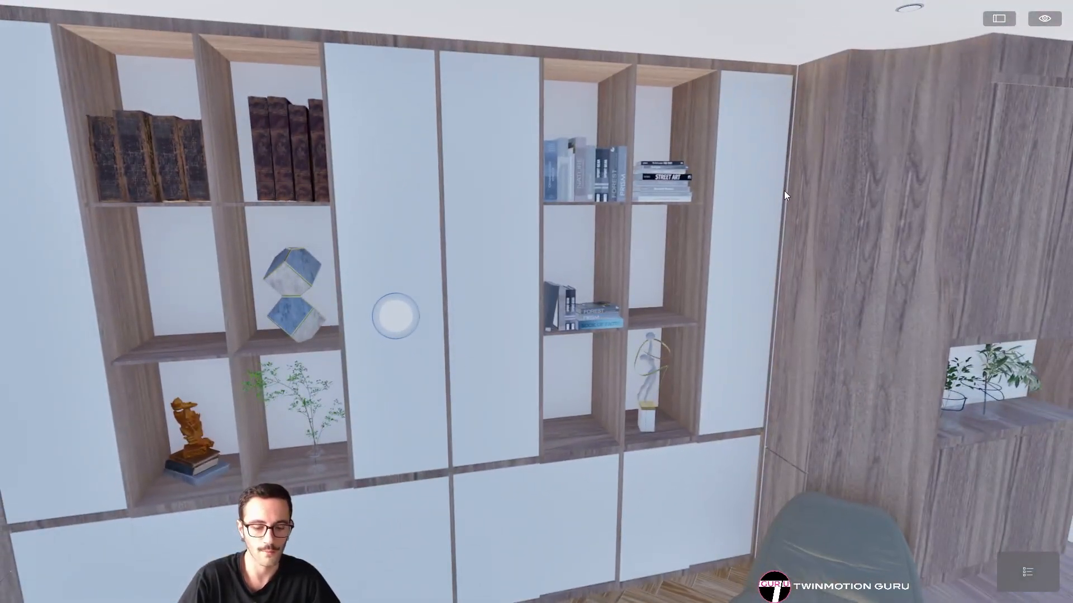
pyautogui.press('Escape')
# Rename the cabinet door configuration as Rotation Fur. Door in the media dock
pyautogui.moveTo(625, 291); pyautogui.dragTo(613, 287, button='right')
pyautogui.press('w')
pyautogui.press('w')
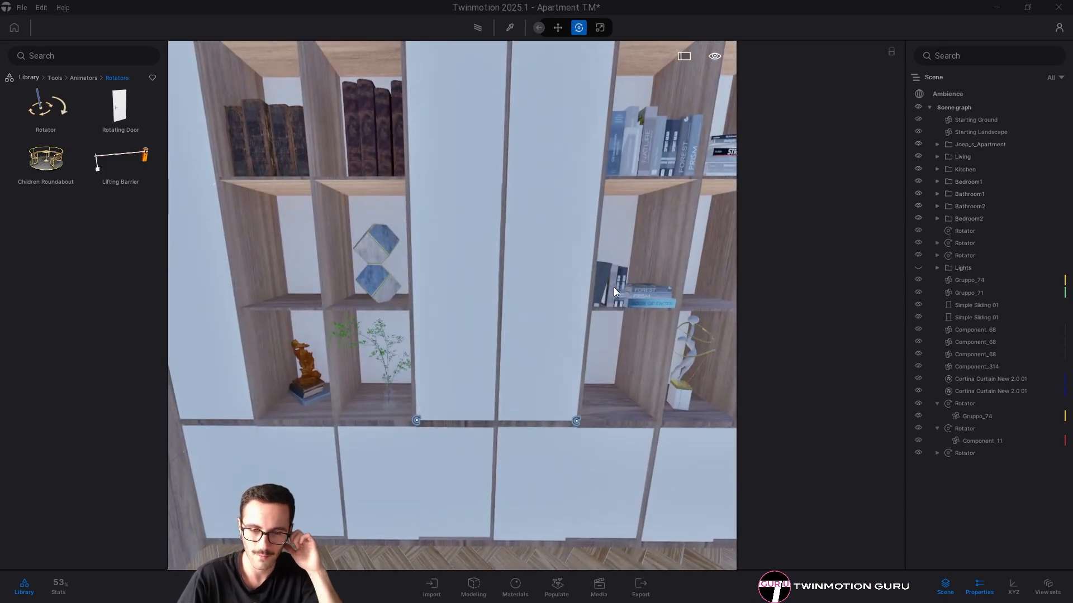
pyautogui.scroll(1, 467, 377)
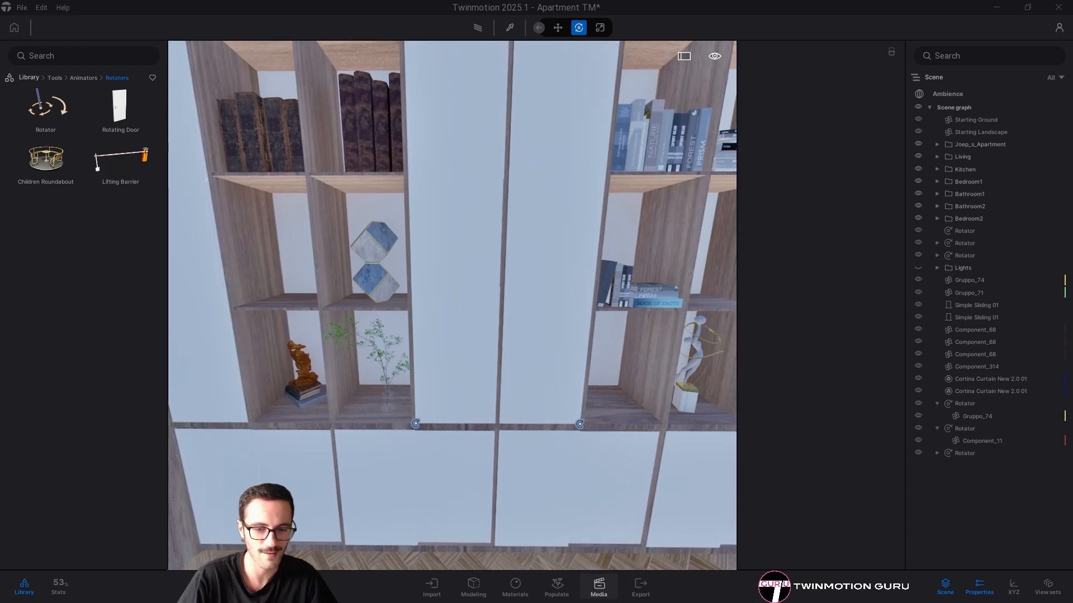
pyautogui.click(608, 596)
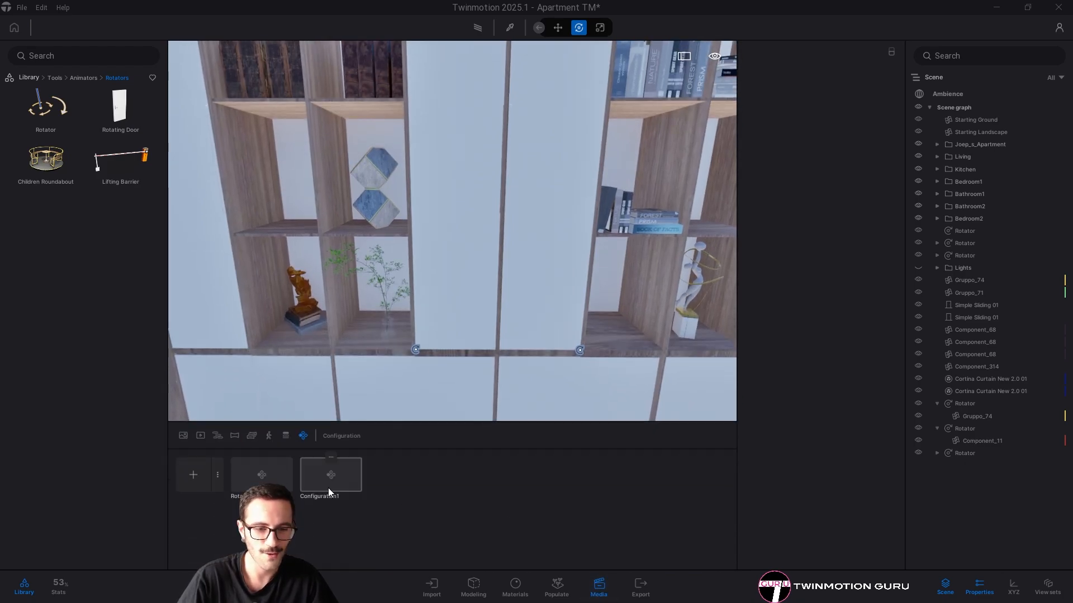
pyautogui.click(331, 457)
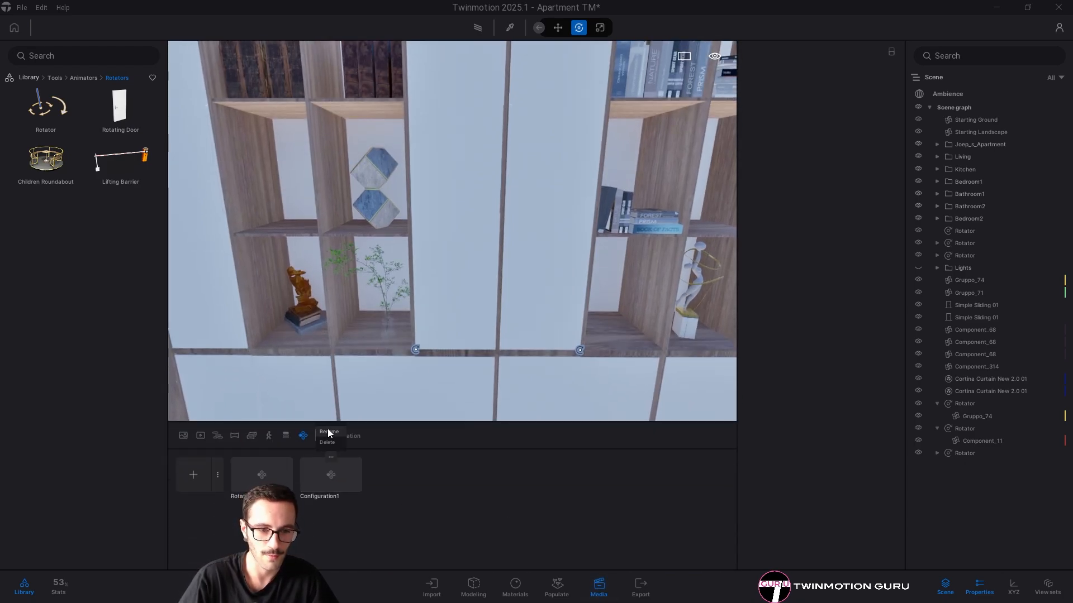
pyautogui.click(331, 433)
pyautogui.write('Ro')
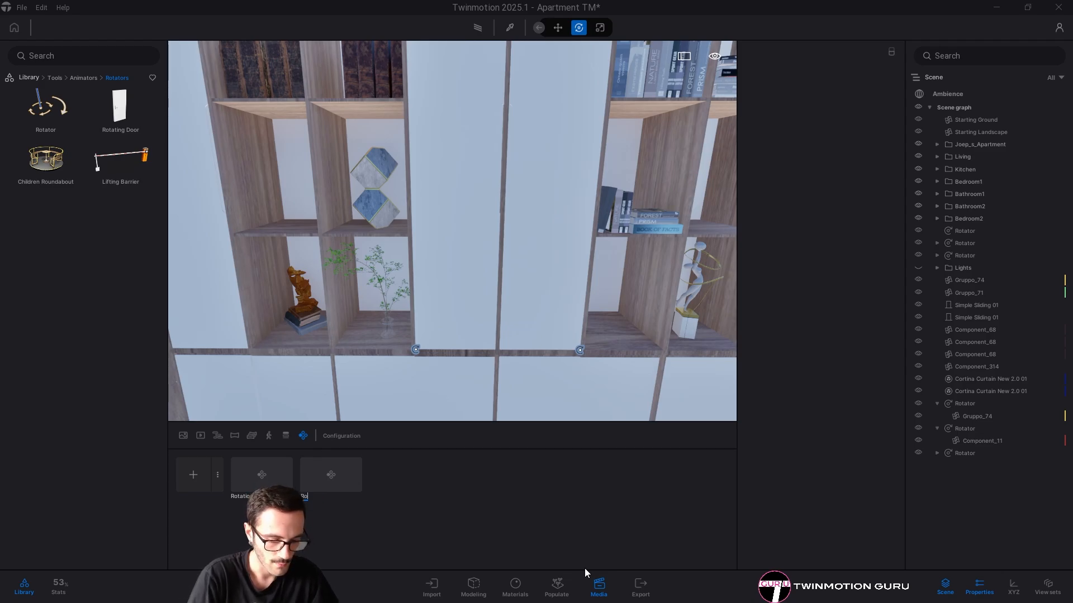
pyautogui.write('tati')
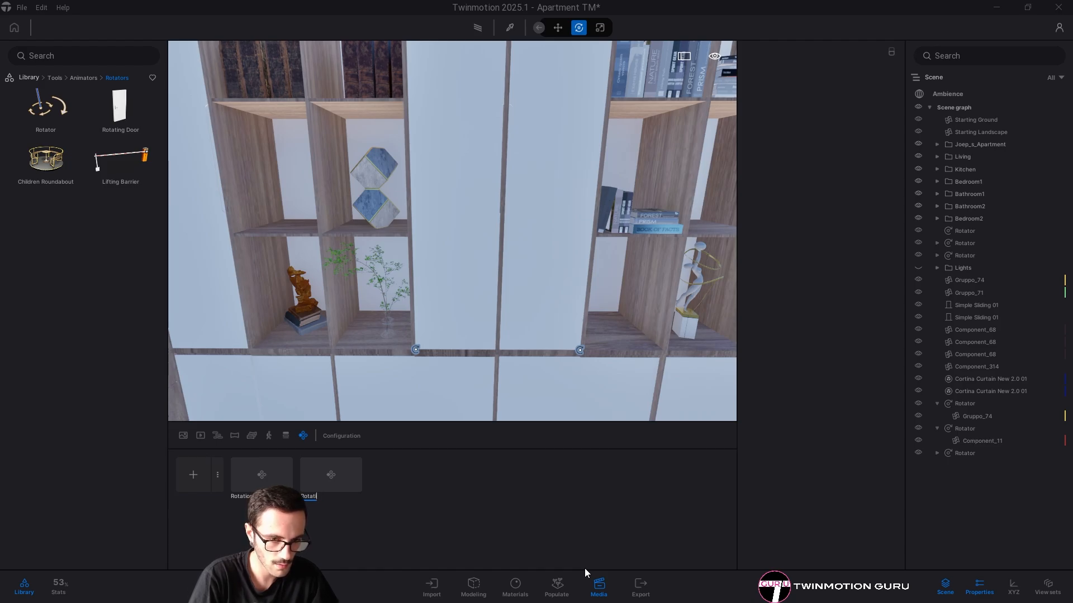
pyautogui.write('on Fu')
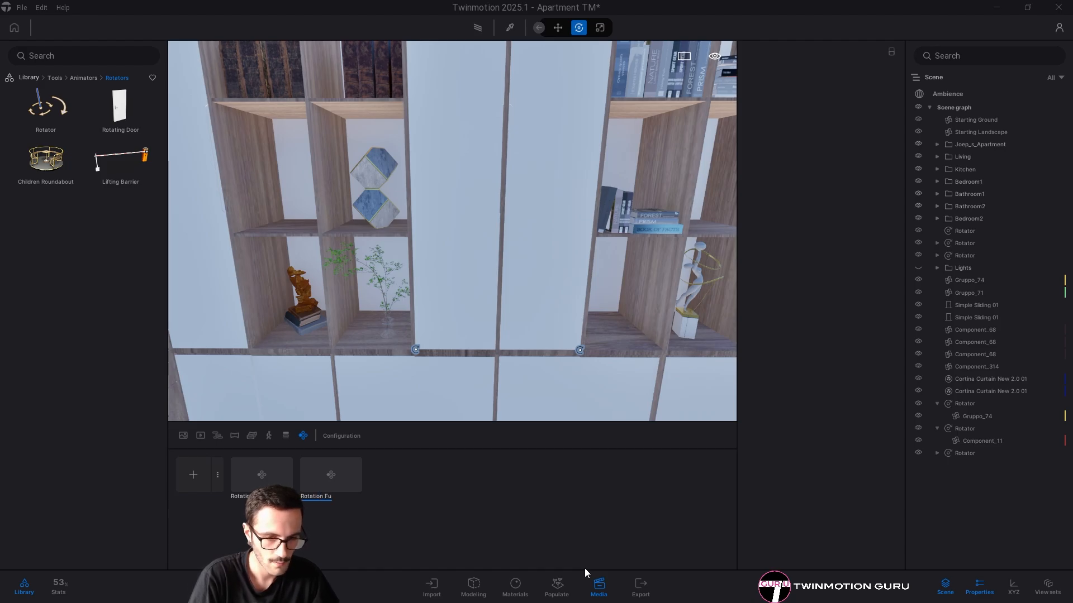
pyautogui.write('r. Dor')
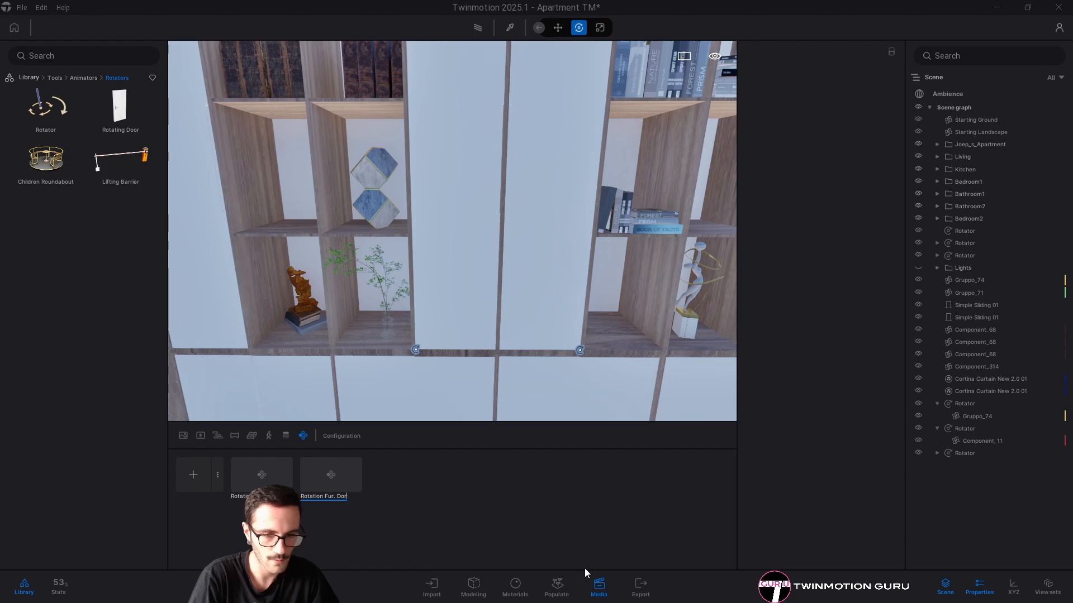
pyautogui.write('o')
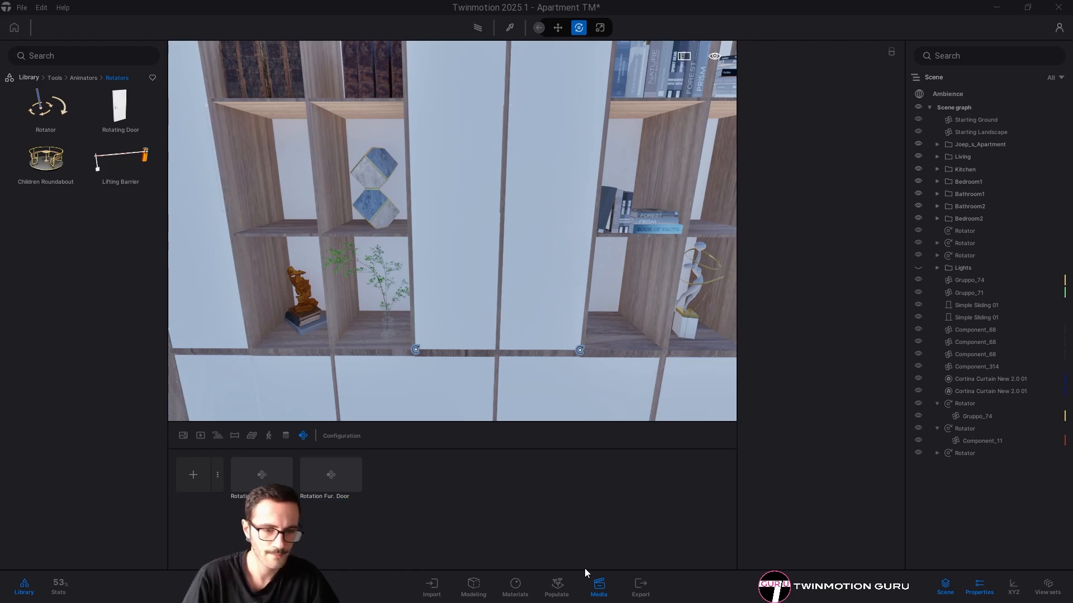
# Reopen the Rotation Fur. Door configuration, duplicate its Triggers1 trigger, and select the copy in the scene graph
pyautogui.doubleClick(341, 475)
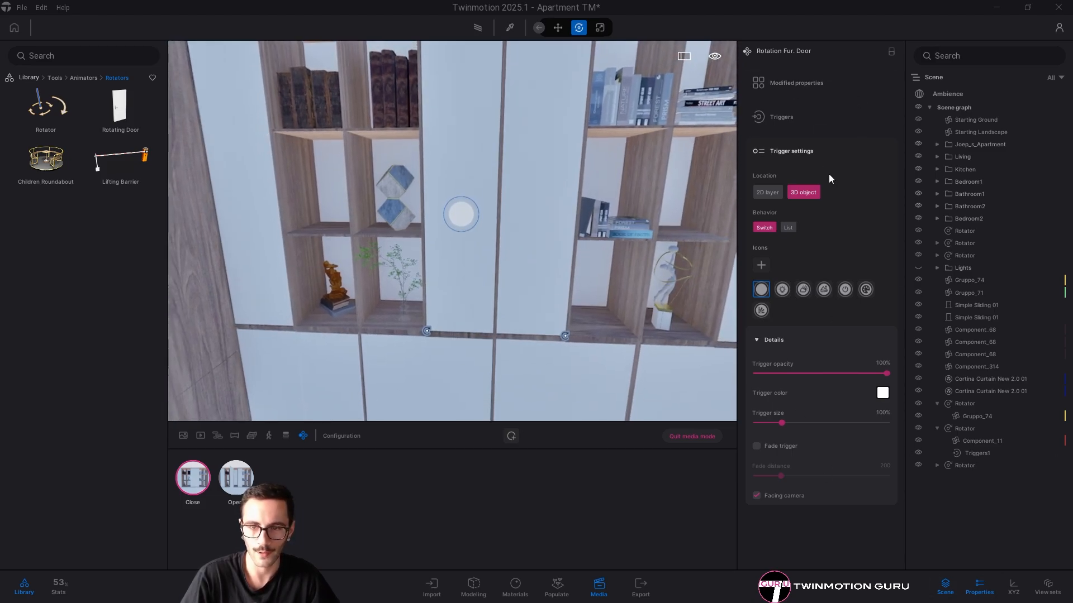
pyautogui.click(782, 119)
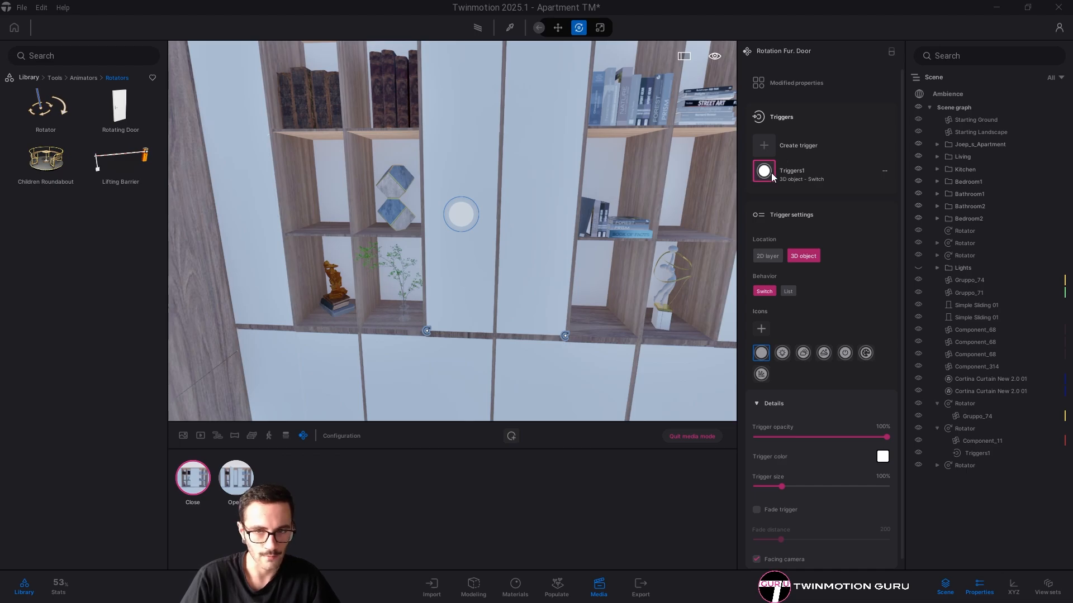
pyautogui.click(884, 172)
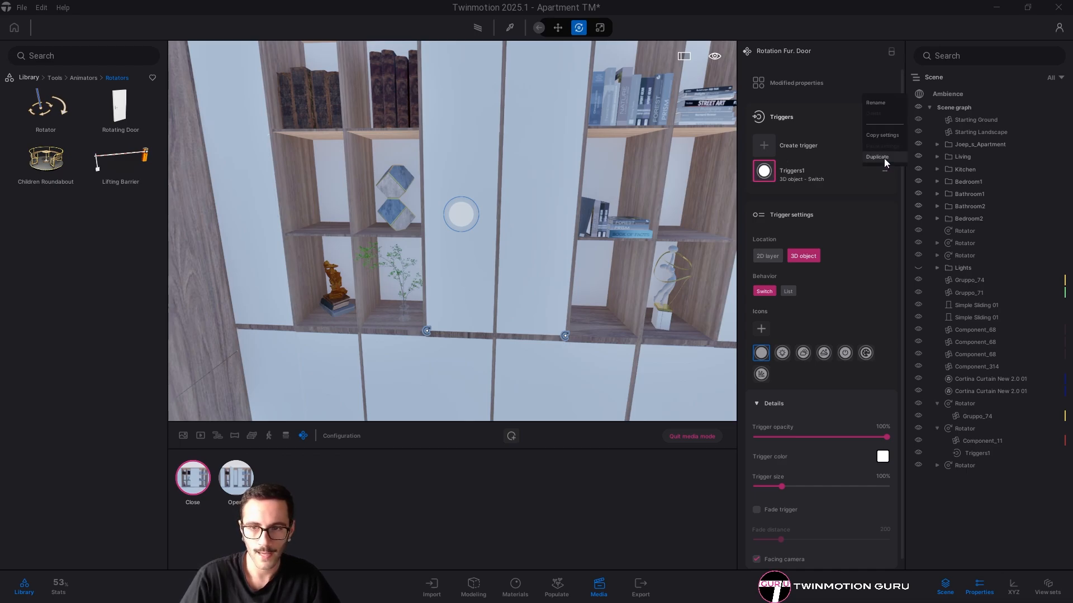
pyautogui.click(878, 157)
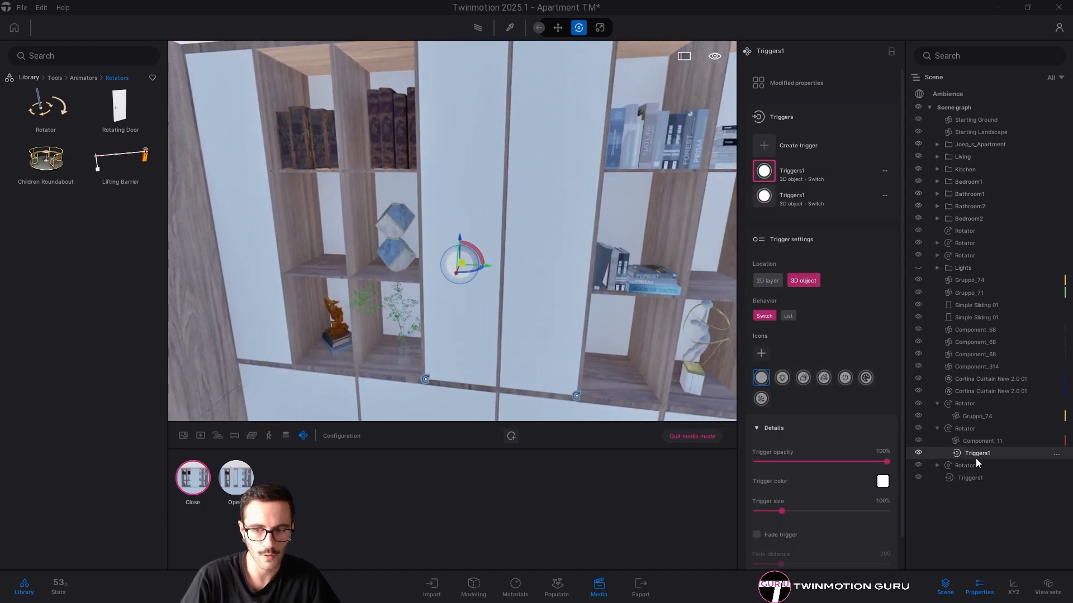
pyautogui.click(975, 454)
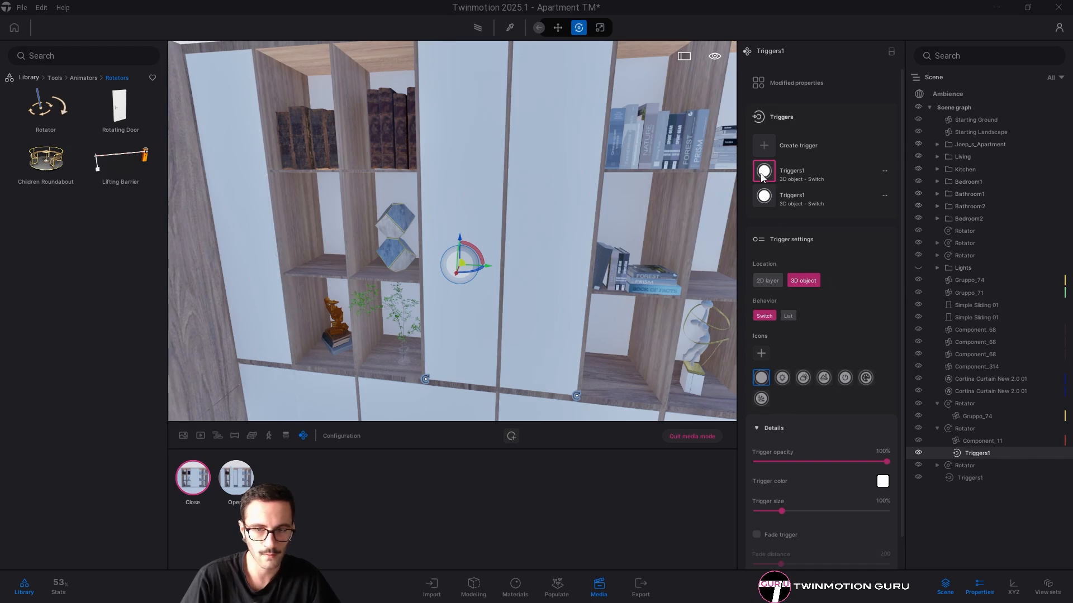
pyautogui.click(961, 478)
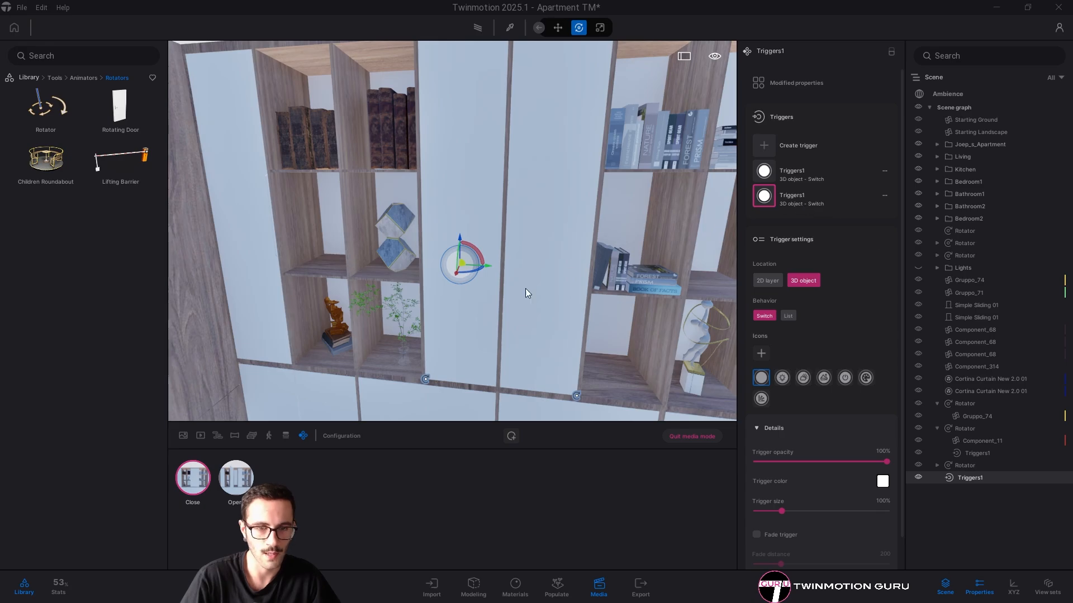
# Turn the duplicated trigger around, shift it toward the left door's free edge, and nest it under that door's rotator
pyautogui.moveTo(526, 288); pyautogui.dragTo(470, 291)
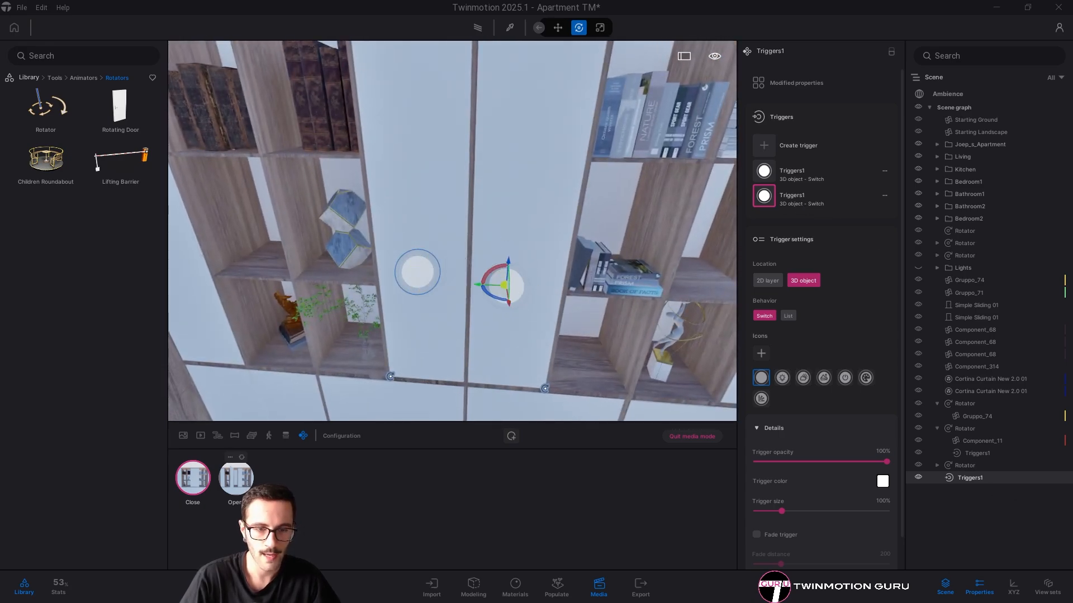
pyautogui.moveTo(500, 290); pyautogui.dragTo(468, 272)
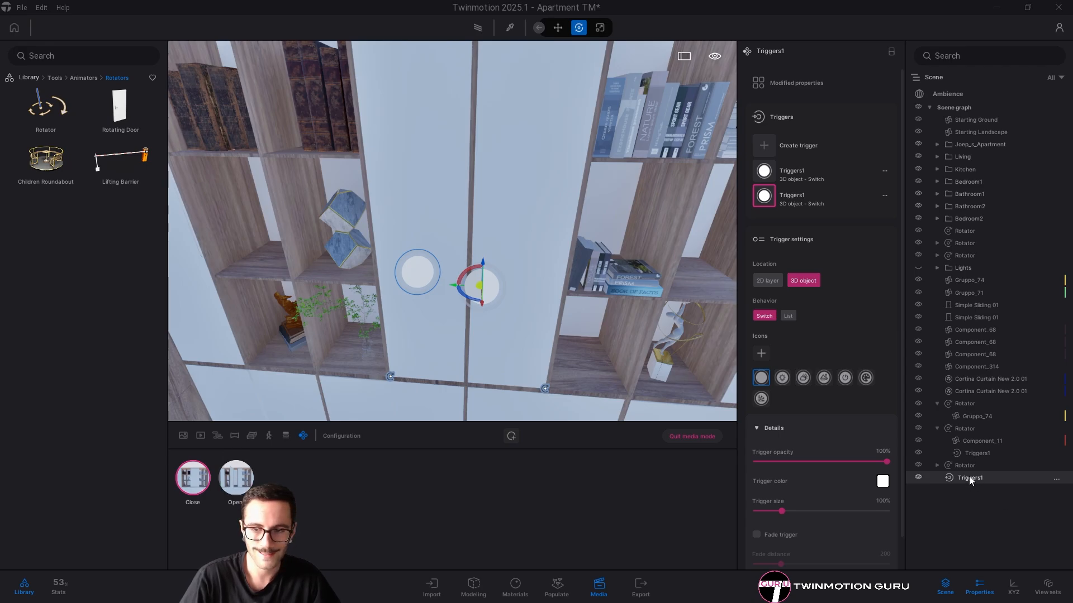
pyautogui.moveTo(969, 476); pyautogui.dragTo(966, 429)
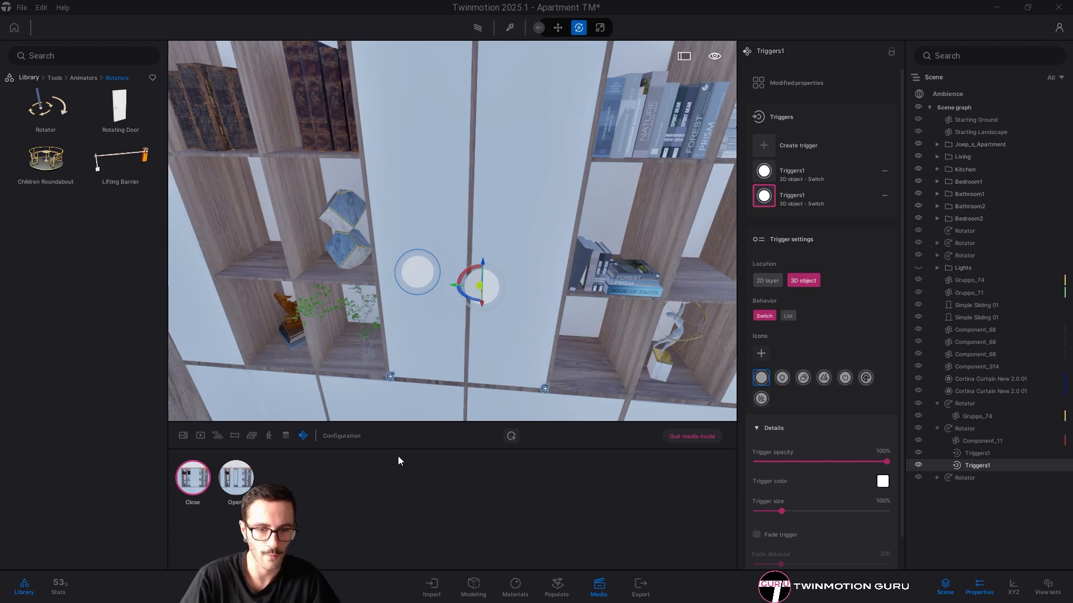
# Switch to the Open state, inspect both triggers on the opened left door, and try the duplicated one
pyautogui.click(237, 478)
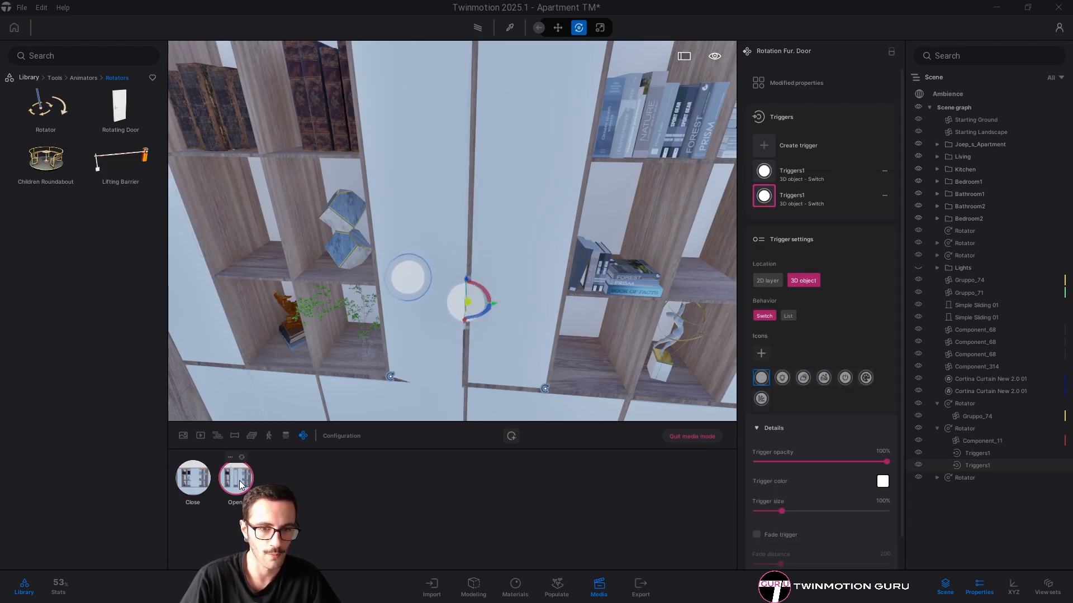
pyautogui.moveTo(458, 353); pyautogui.dragTo(474, 354, button='right')
pyautogui.press('a')
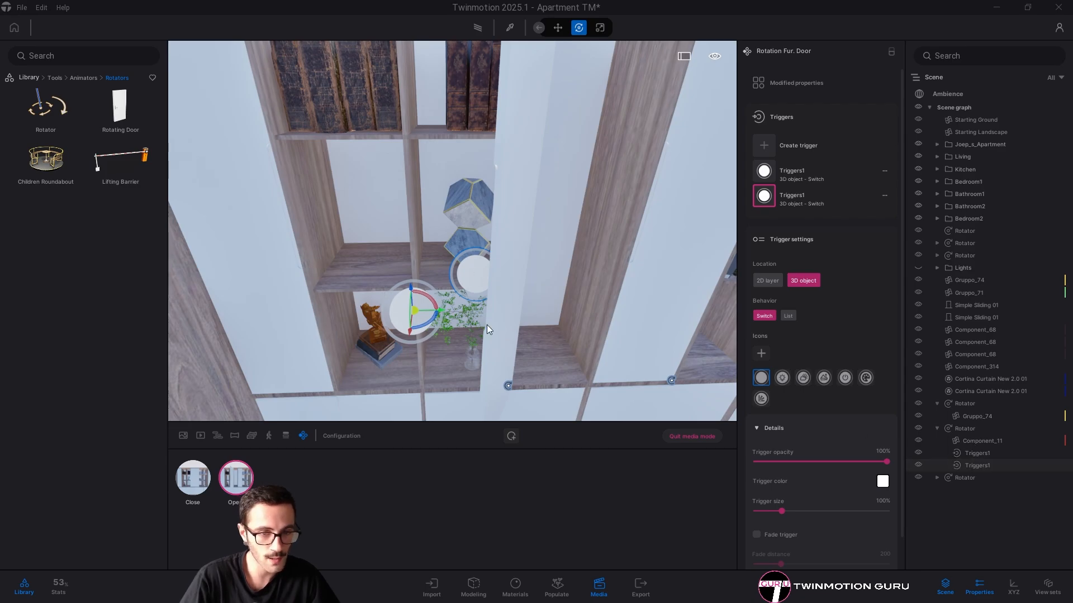
pyautogui.press('Escape')
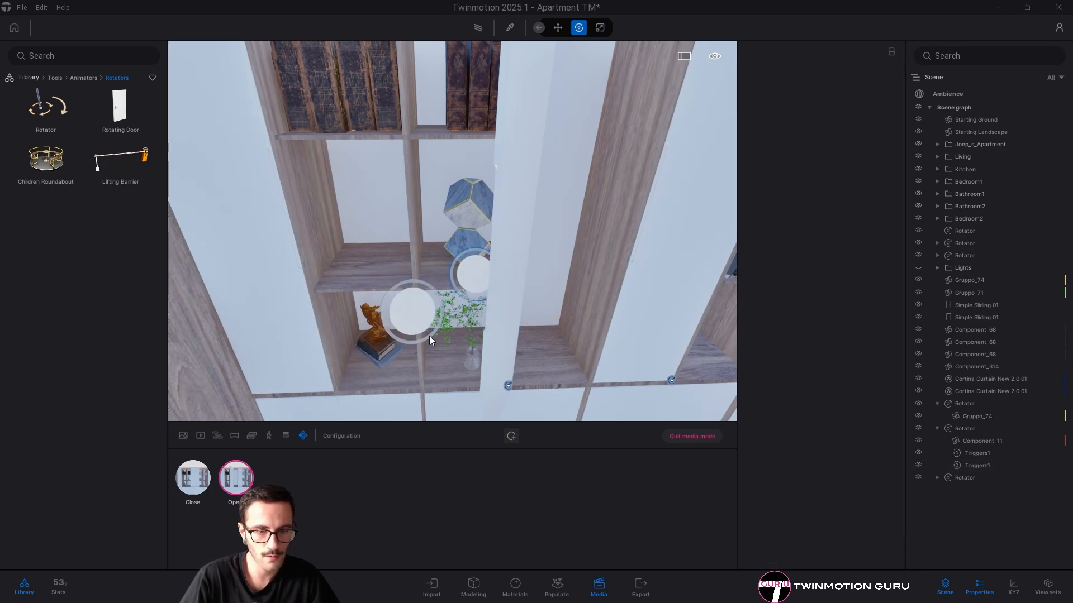
pyautogui.click(413, 316)
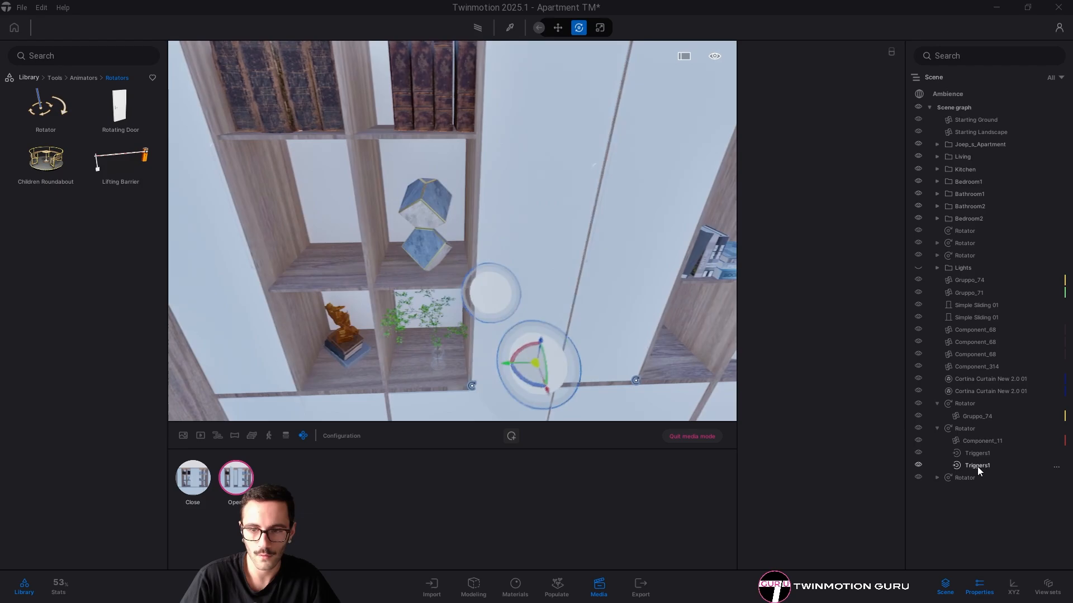
# Reposition the duplicated trigger onto the left door's inner face using the Open state, and quit media mode
pyautogui.click(979, 463)
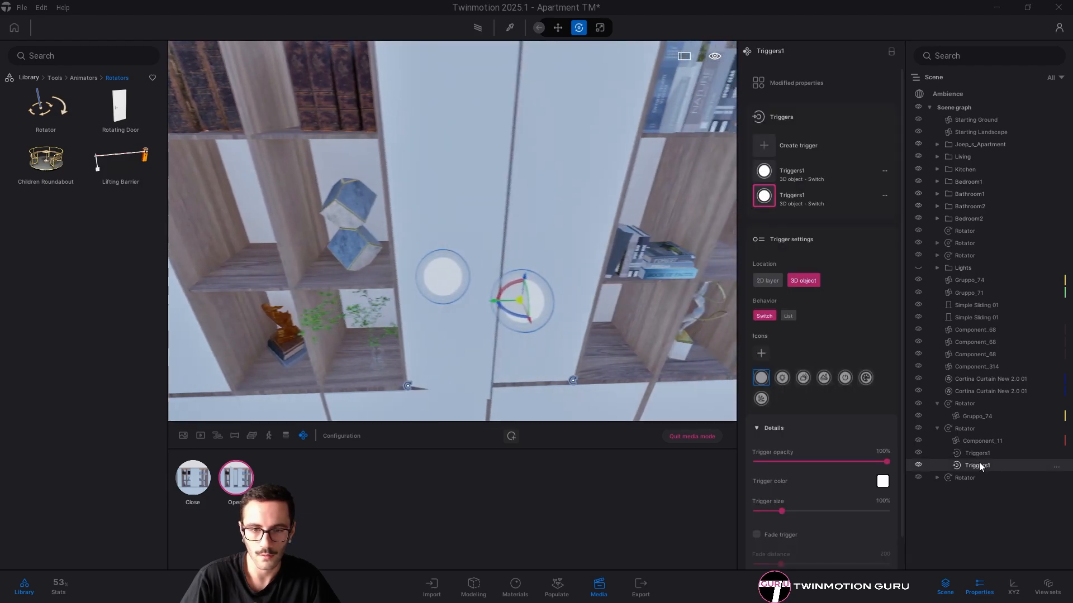
pyautogui.moveTo(503, 316); pyautogui.dragTo(477, 349, button='right')
pyautogui.moveTo(477, 348); pyautogui.dragTo(472, 259)
pyautogui.click(235, 483)
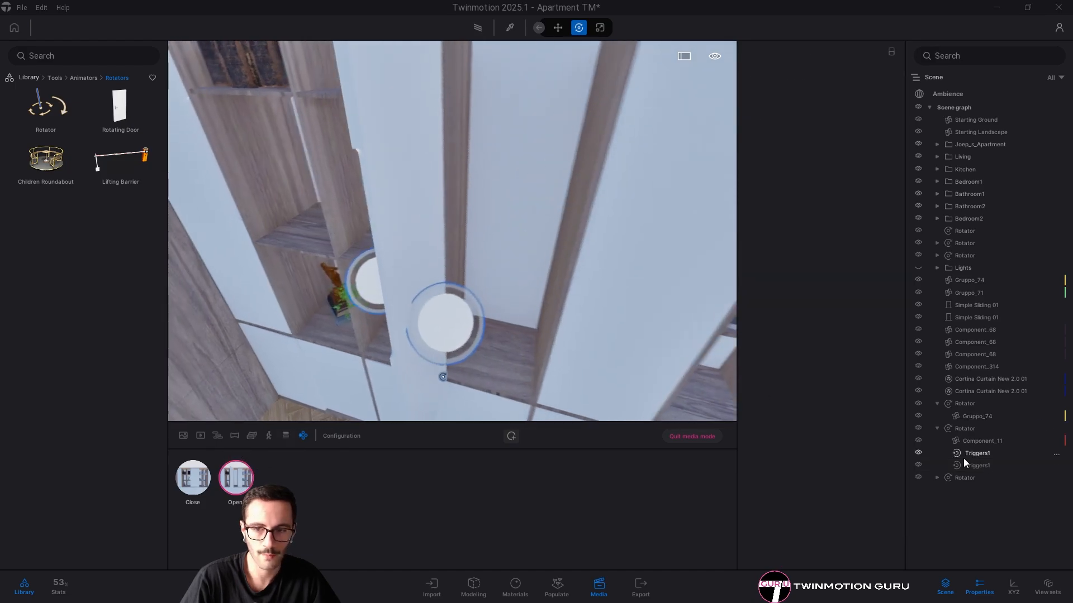
pyautogui.click(448, 349)
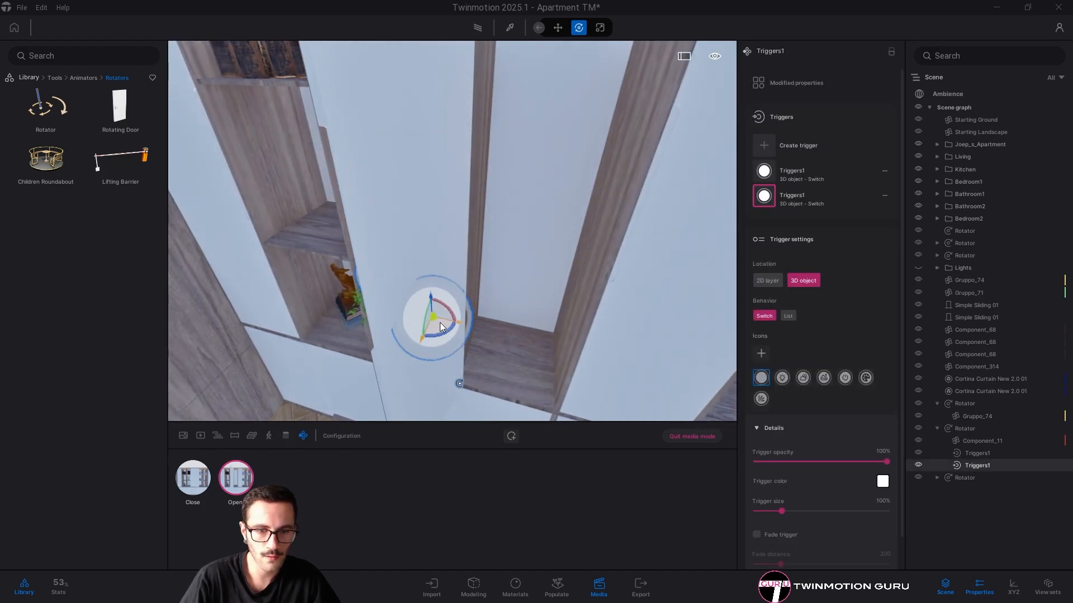
pyautogui.moveTo(440, 323); pyautogui.dragTo(551, 346)
pyautogui.keyDown('shift'); pyautogui.moveTo(550, 346); pyautogui.dragTo(542, 333, button='middle'); pyautogui.keyUp('shift')
pyautogui.moveTo(494, 275)
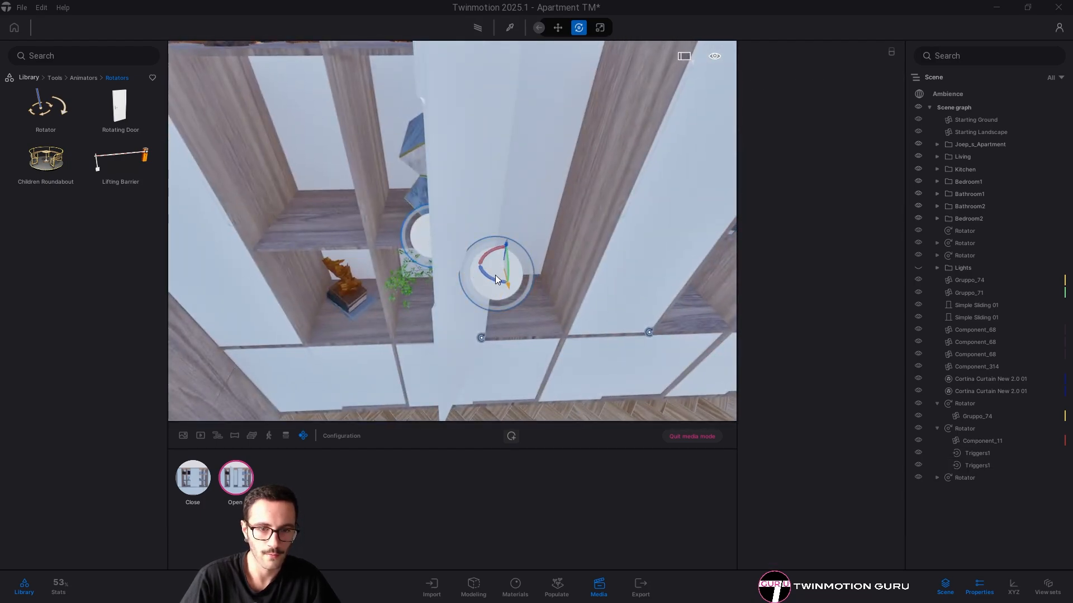
pyautogui.moveTo(508, 286); pyautogui.dragTo(440, 262, button='middle')
pyautogui.click(697, 438)
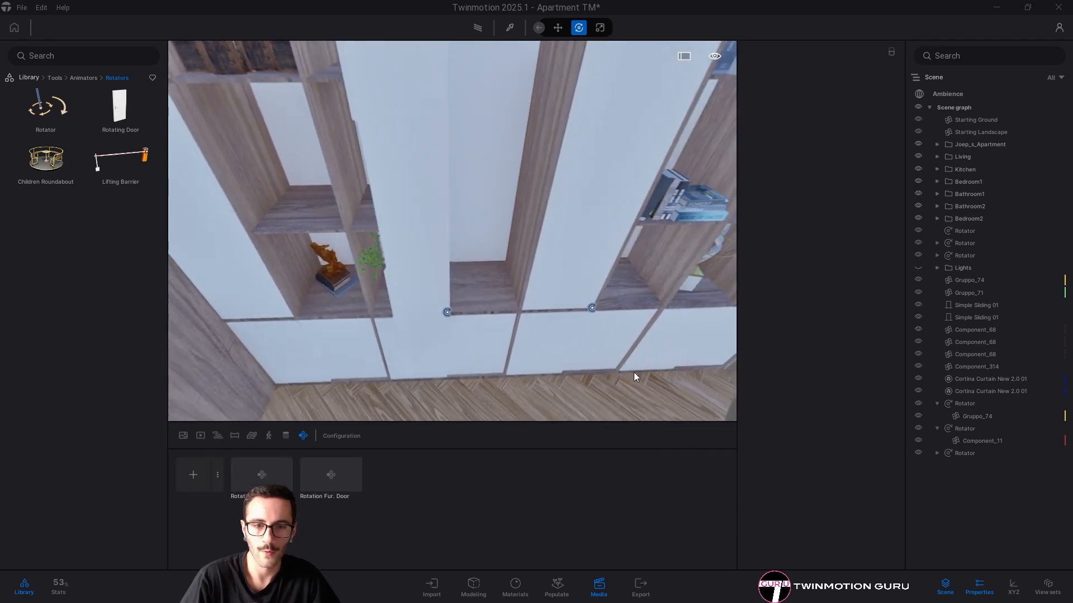
# In full-screen view, open the cabinet's left door with its front trigger and close it with the inner-face trigger
pyautogui.press('F11')
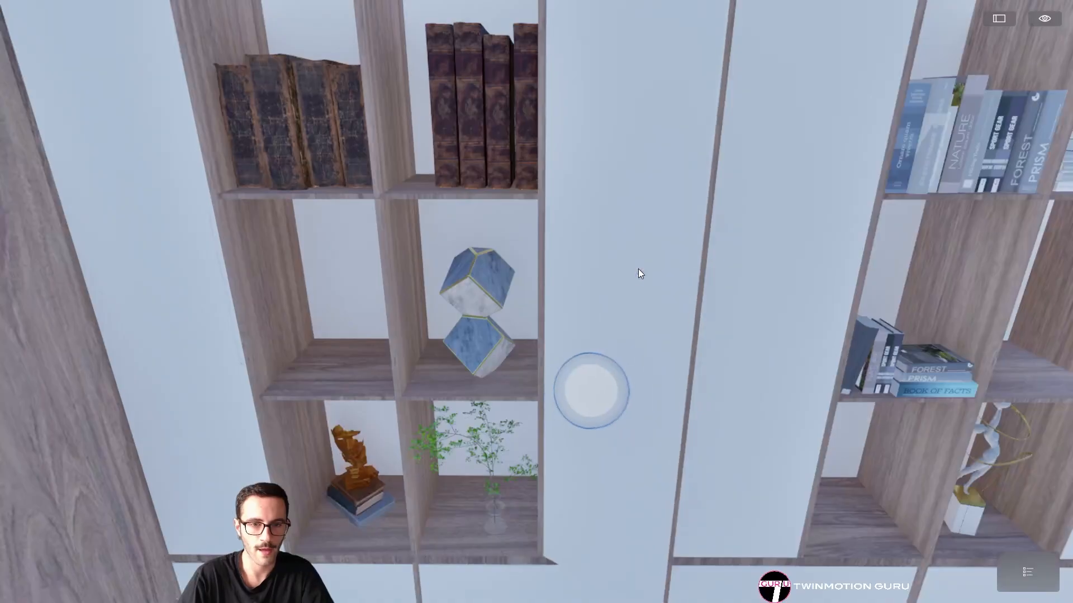
pyautogui.press('s')
pyautogui.moveTo(616, 393); pyautogui.dragTo(532, 377, button='right')
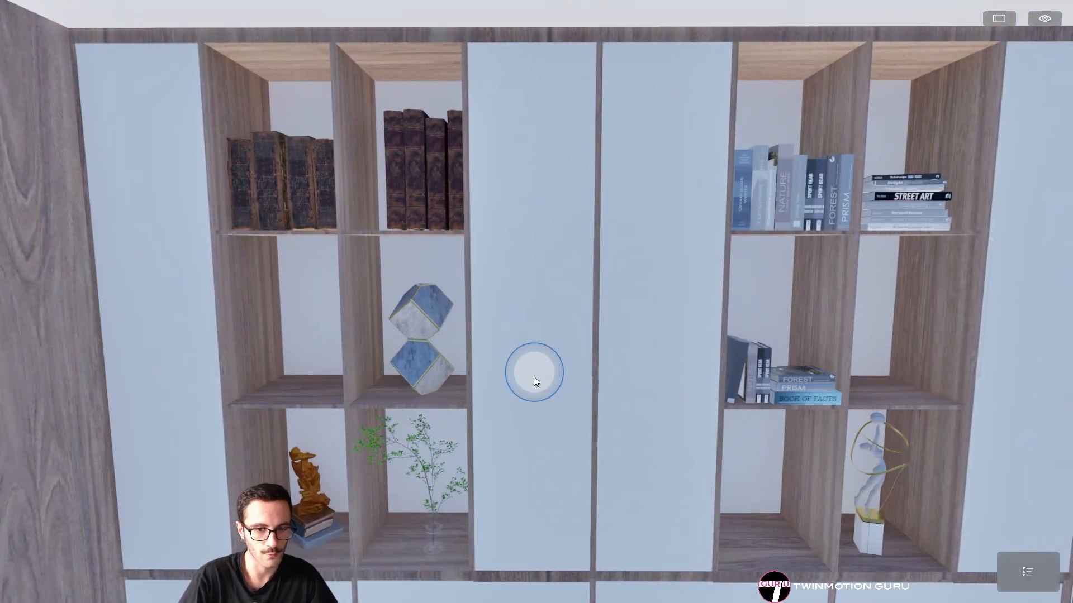
pyautogui.click(535, 377)
pyautogui.press('d')
pyautogui.moveTo(626, 433); pyautogui.dragTo(526, 448, button='right')
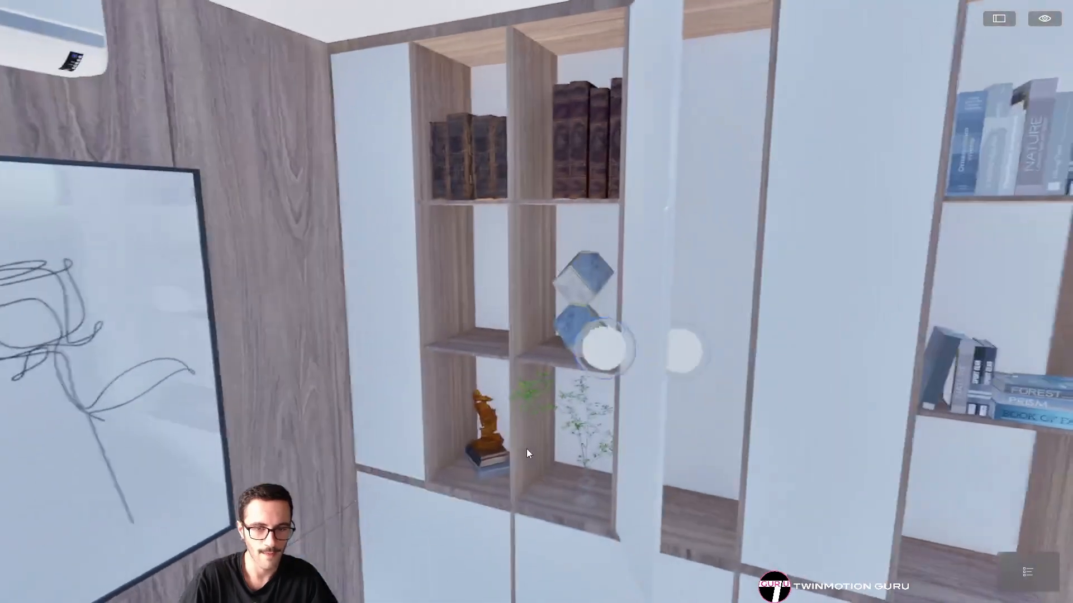
pyautogui.press('d')
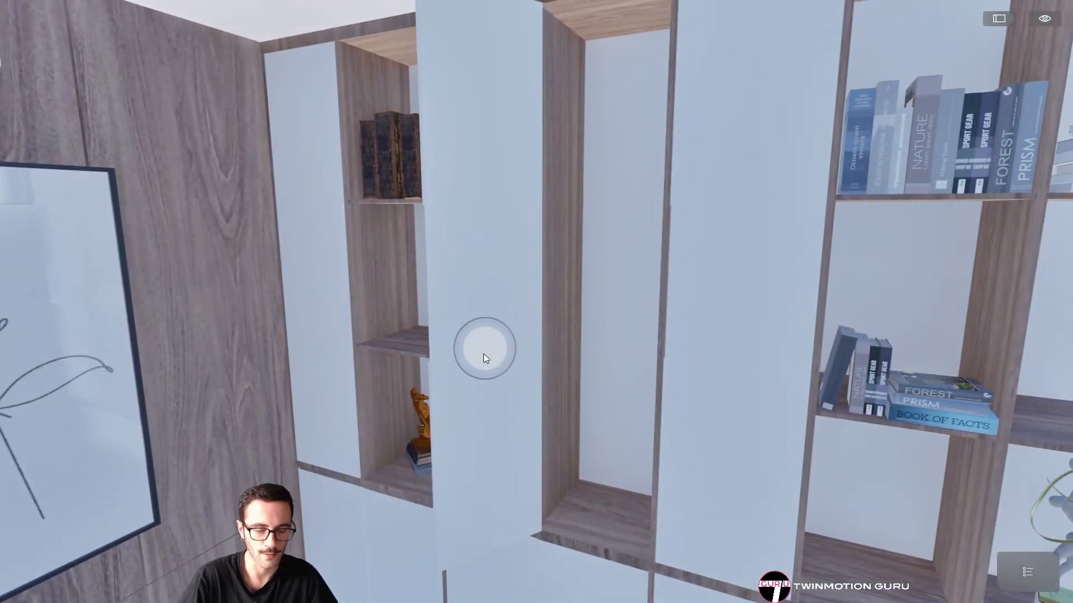
pyautogui.click(484, 354)
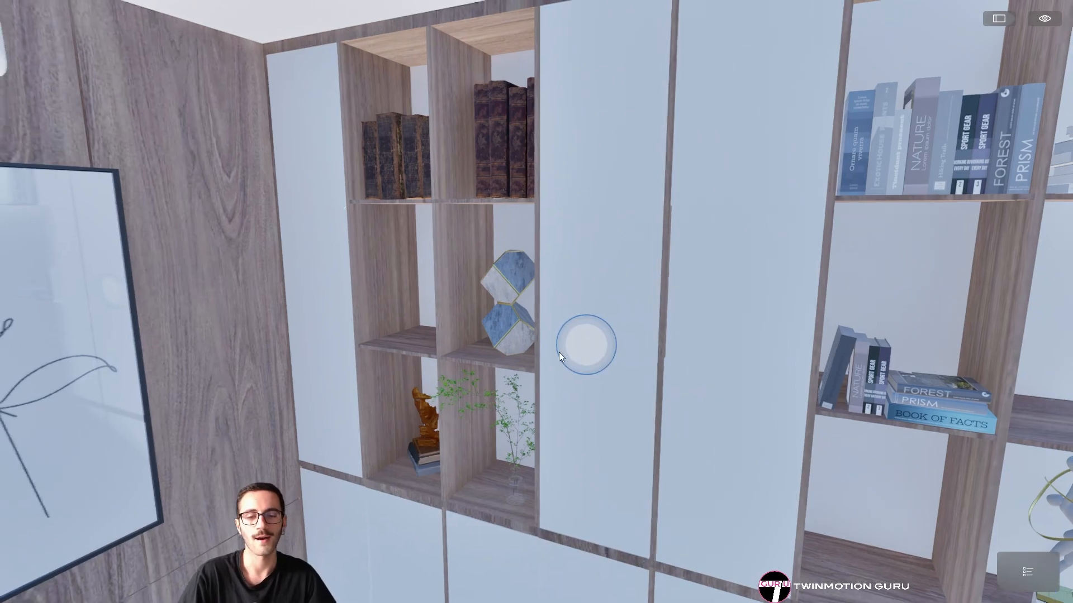
# Repeat the left door's opening and closing from a closer viewpoint with both triggers, and exit the full-screen view
pyautogui.moveTo(558, 352); pyautogui.dragTo(565, 284, button='right')
pyautogui.press('w')
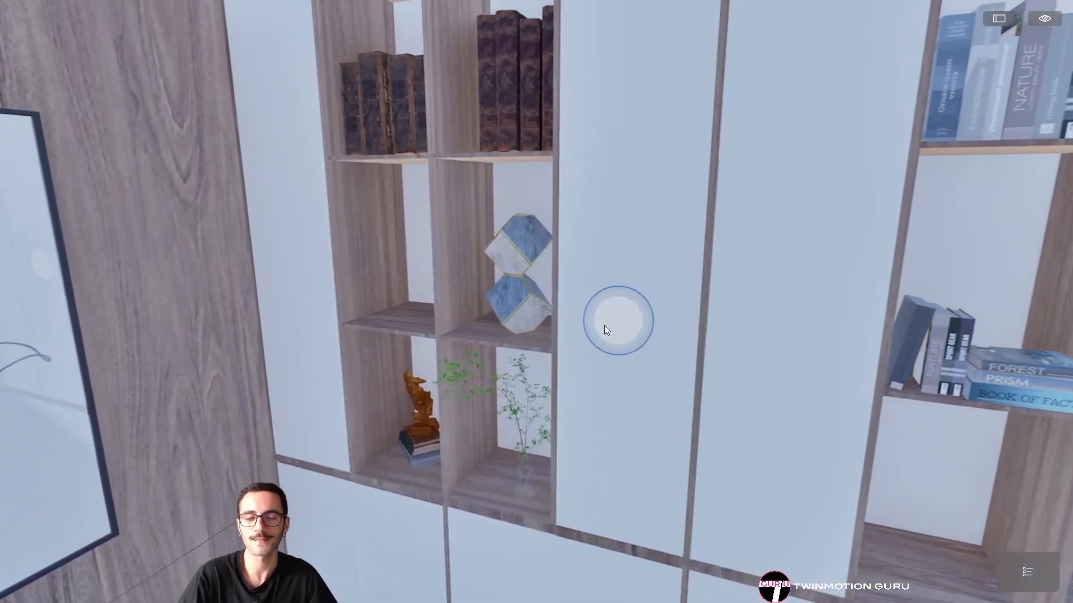
pyautogui.press('w')
pyautogui.press('d')
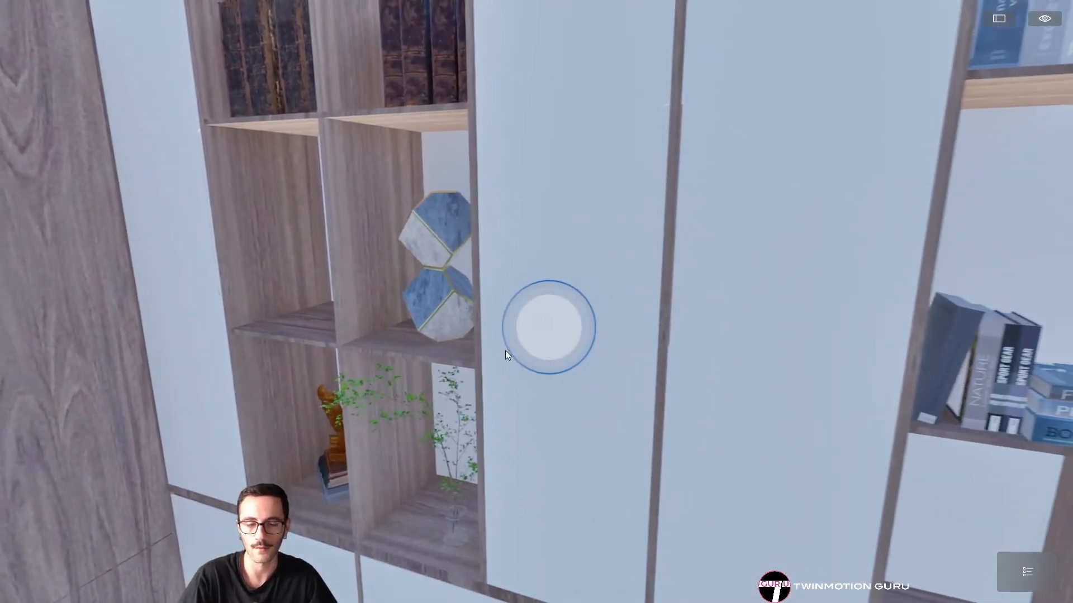
pyautogui.press('s')
pyautogui.click(544, 327)
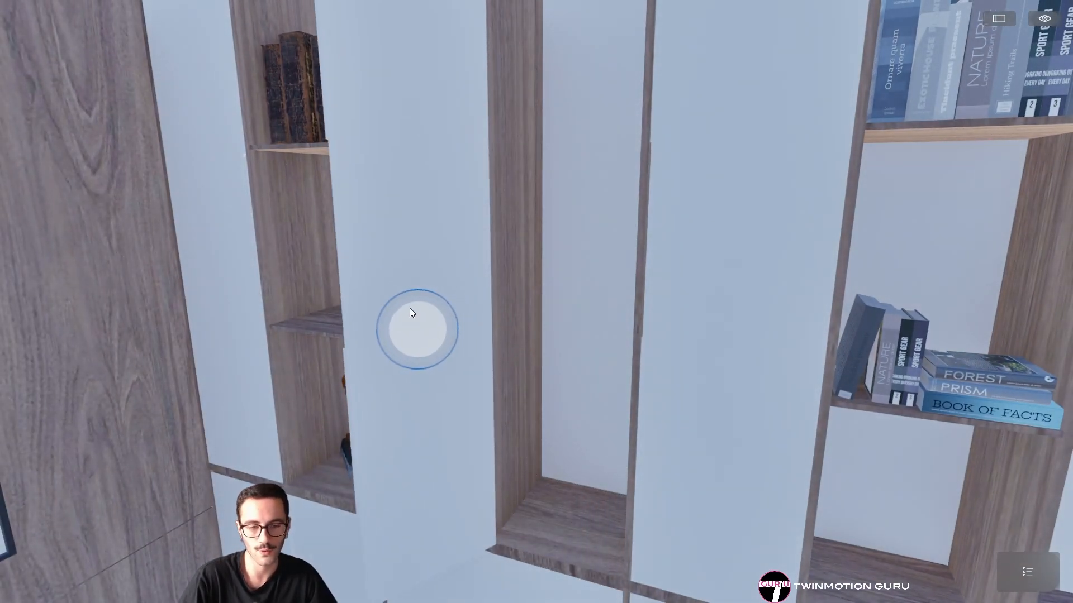
pyautogui.press('s')
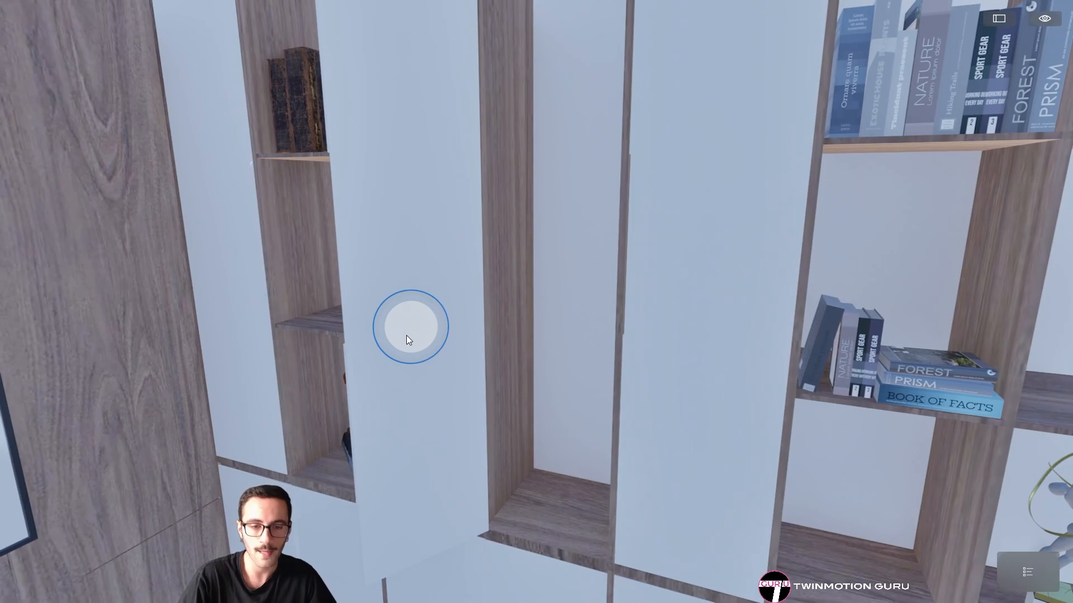
pyautogui.click(409, 334)
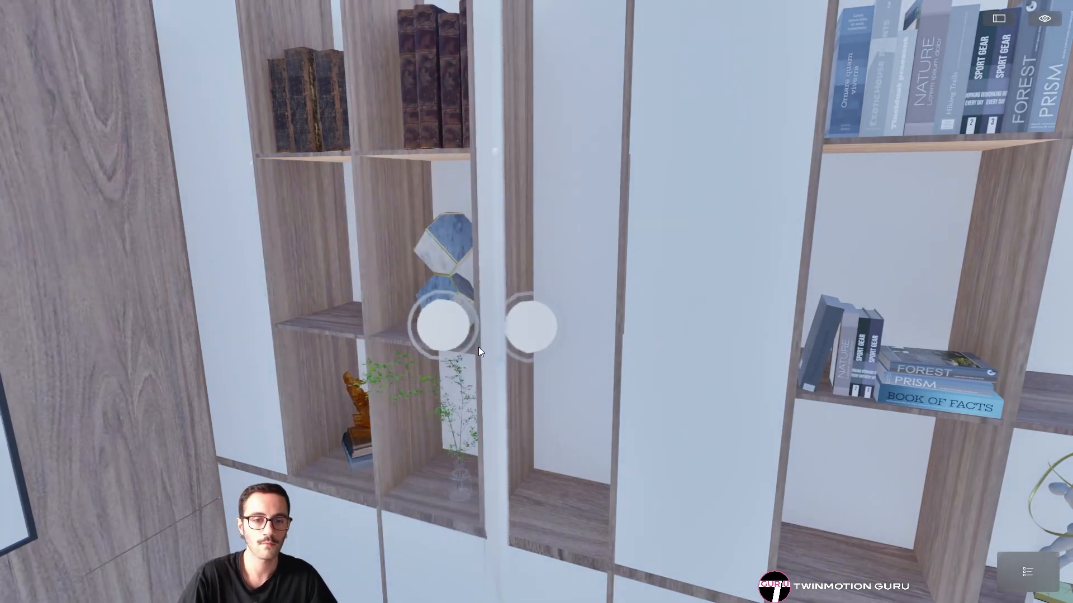
pyautogui.press('F11')
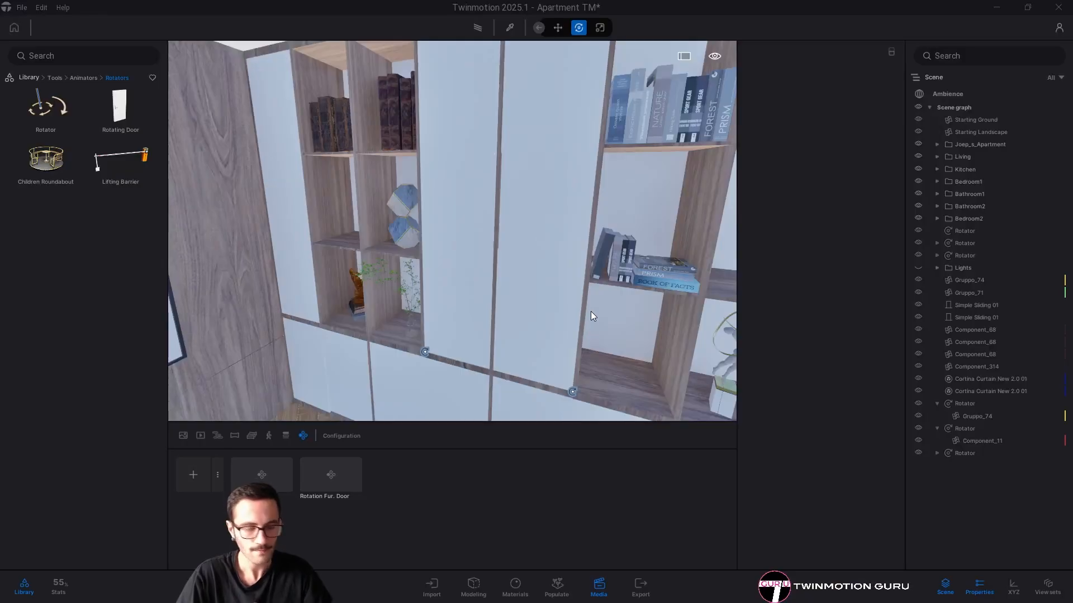
# Close the media dock and place a Translator from the library's Translators animators on the floor before the lower cabinet fronts
pyautogui.press('s')
pyautogui.click(598, 588)
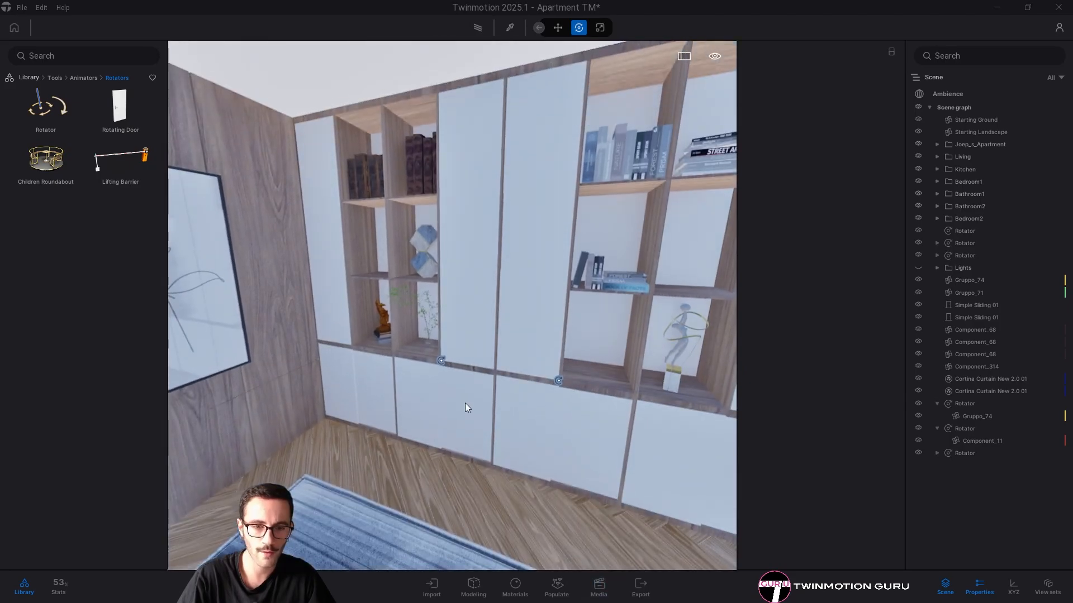
pyautogui.press('w')
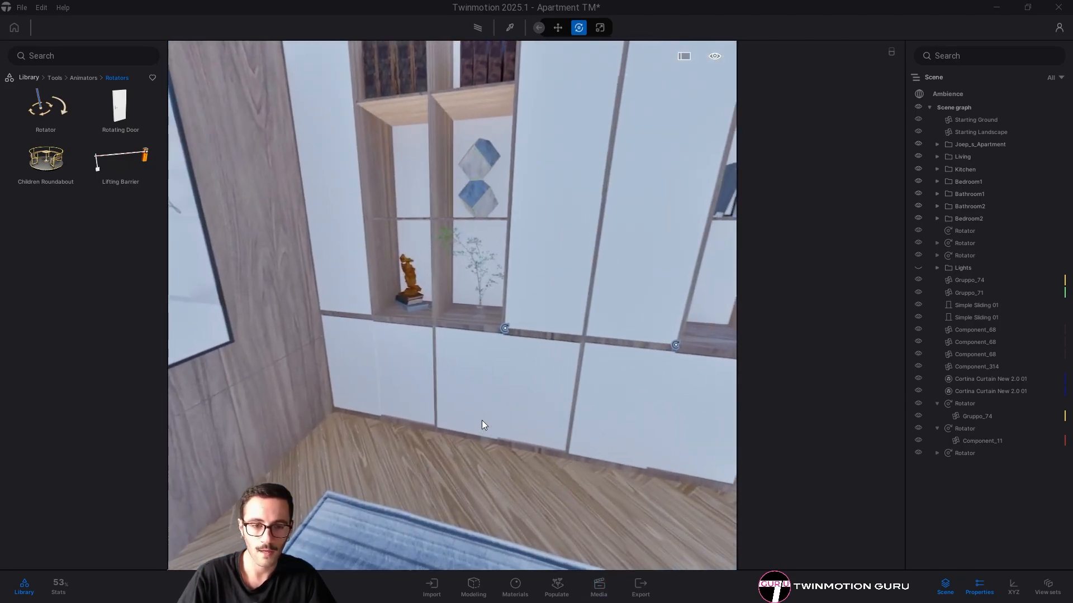
pyautogui.moveTo(481, 420); pyautogui.dragTo(1, 72, button='right')
pyautogui.press('w')
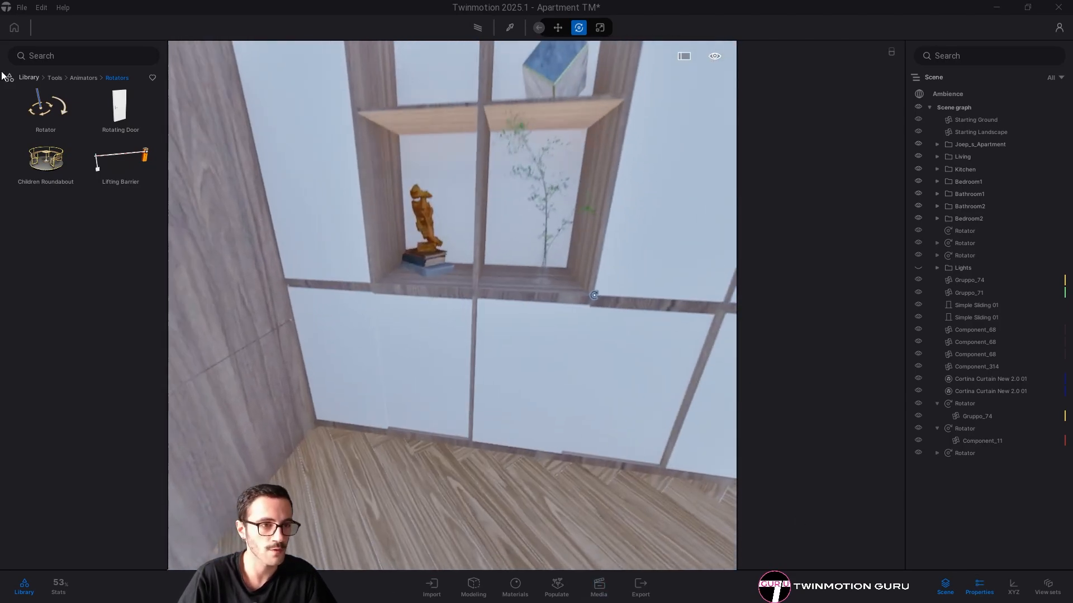
pyautogui.click(82, 79)
pyautogui.click(123, 122)
pyautogui.press('w')
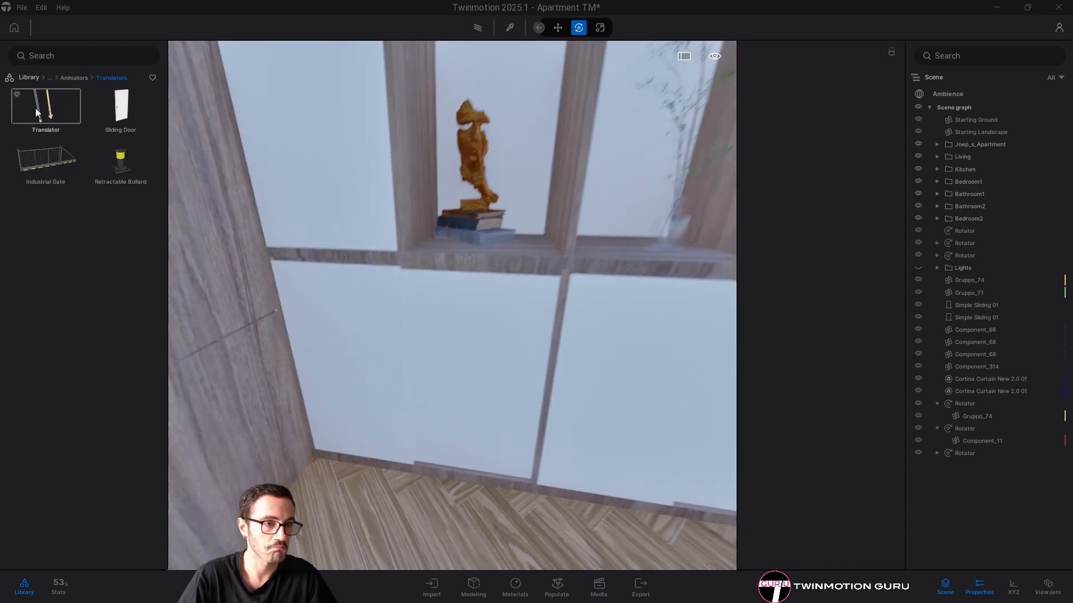
pyautogui.press('q')
pyautogui.moveTo(185, 161); pyautogui.dragTo(195, 222, button='right')
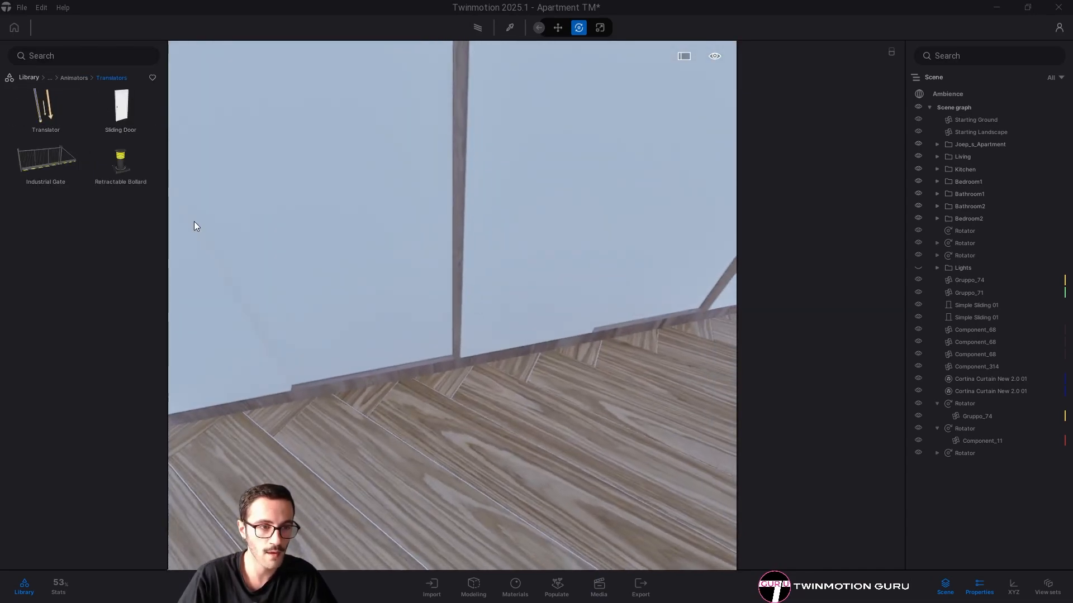
pyautogui.moveTo(45, 107); pyautogui.dragTo(465, 427)
pyautogui.moveTo(465, 427); pyautogui.dragTo(675, 298, button='right')
pyautogui.press('s')
pyautogui.press('s')
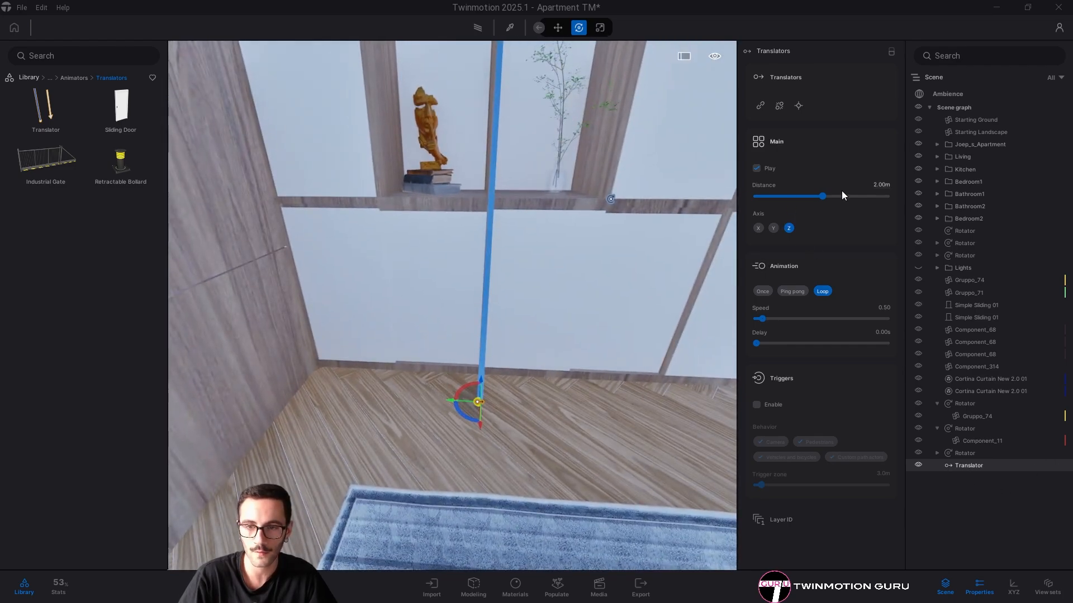
# Configure the Translator to move -0.4 m along the Y axis at speed 0.2, playing once
pyautogui.click(774, 229)
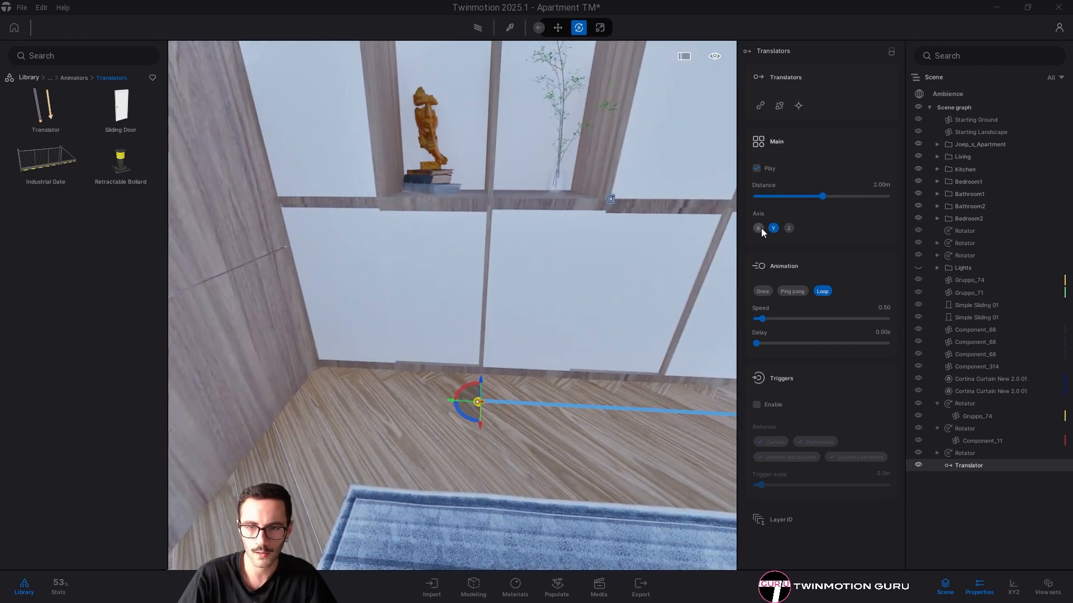
pyautogui.click(881, 185)
pyautogui.press('BackSpace')
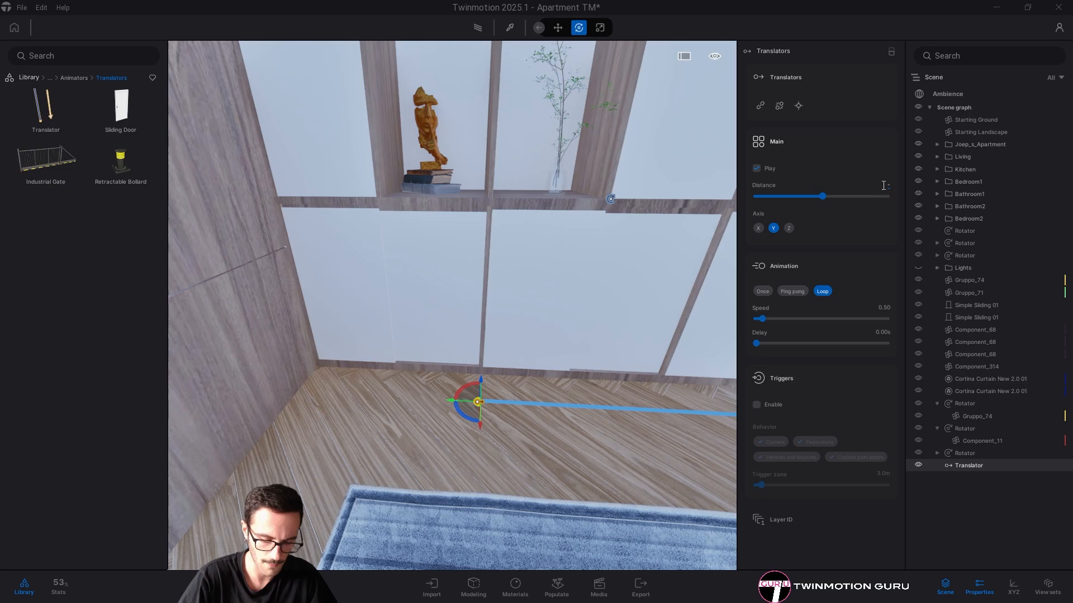
pyautogui.write('-0.4')
pyautogui.press('Return')
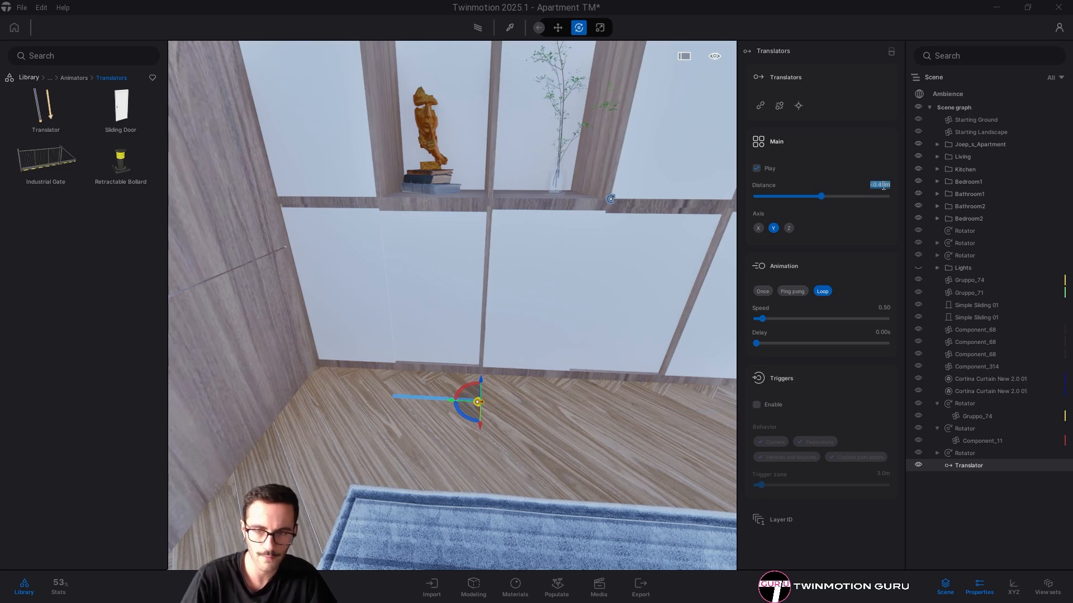
pyautogui.click(880, 307)
pyautogui.write('0.2')
pyautogui.press('Return')
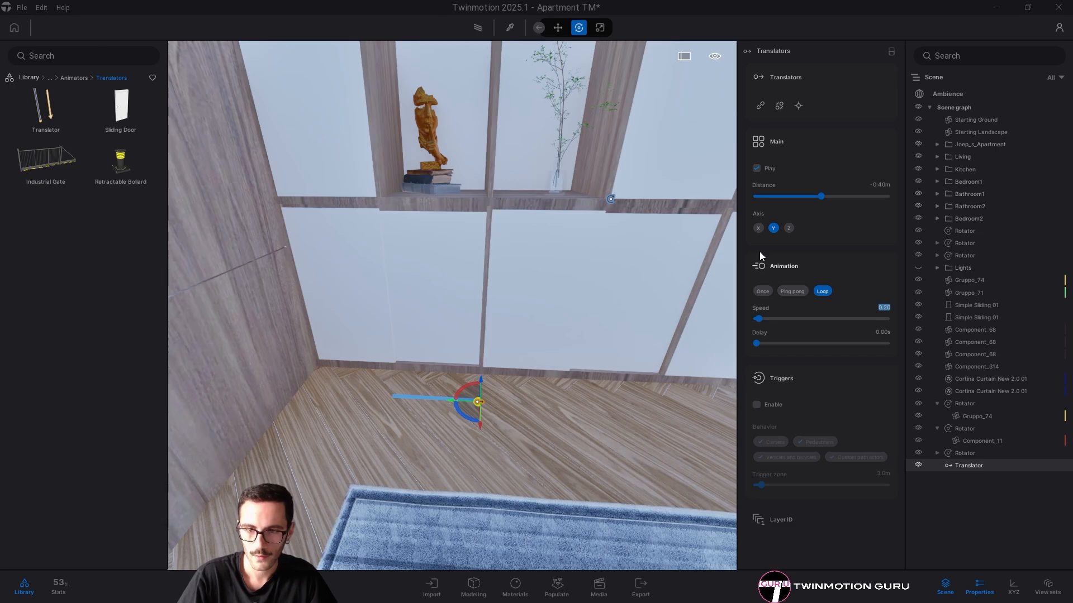
pyautogui.click(763, 291)
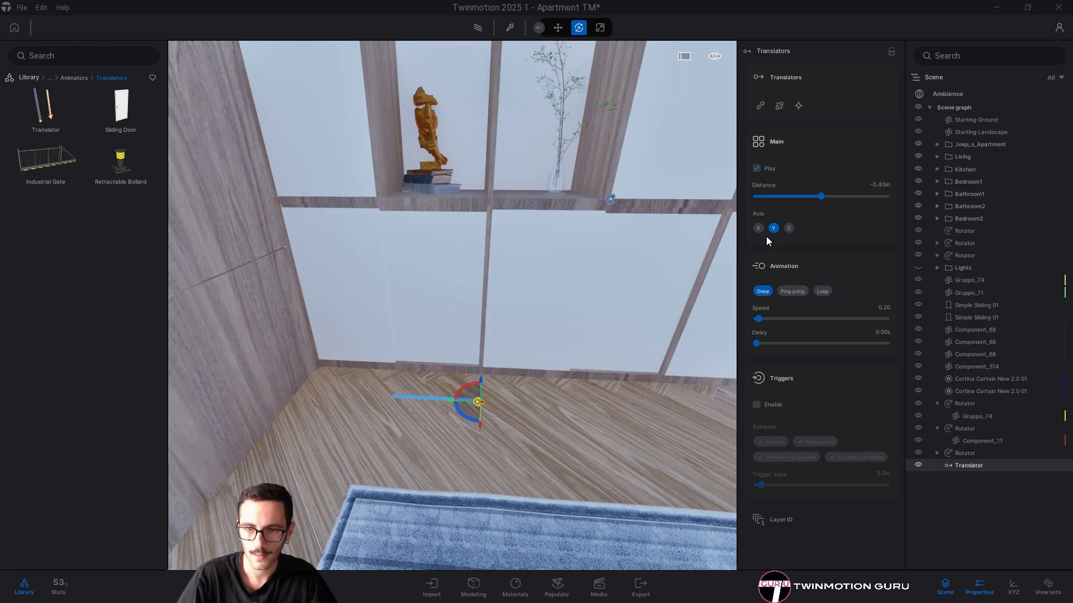
# Link the lower cabinet's sliding front to the Translator, turn off the Translator's playback, and deselect it
pyautogui.click(760, 105)
pyautogui.click(438, 372)
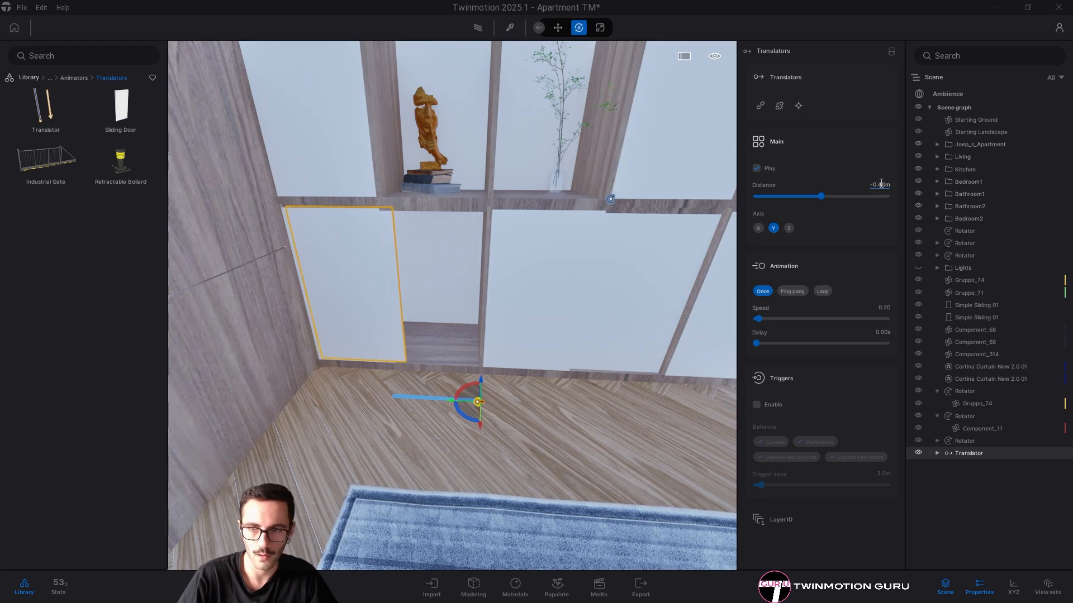
pyautogui.moveTo(390, 354); pyautogui.dragTo(357, 346, button='right')
pyautogui.press('w')
pyautogui.press('a')
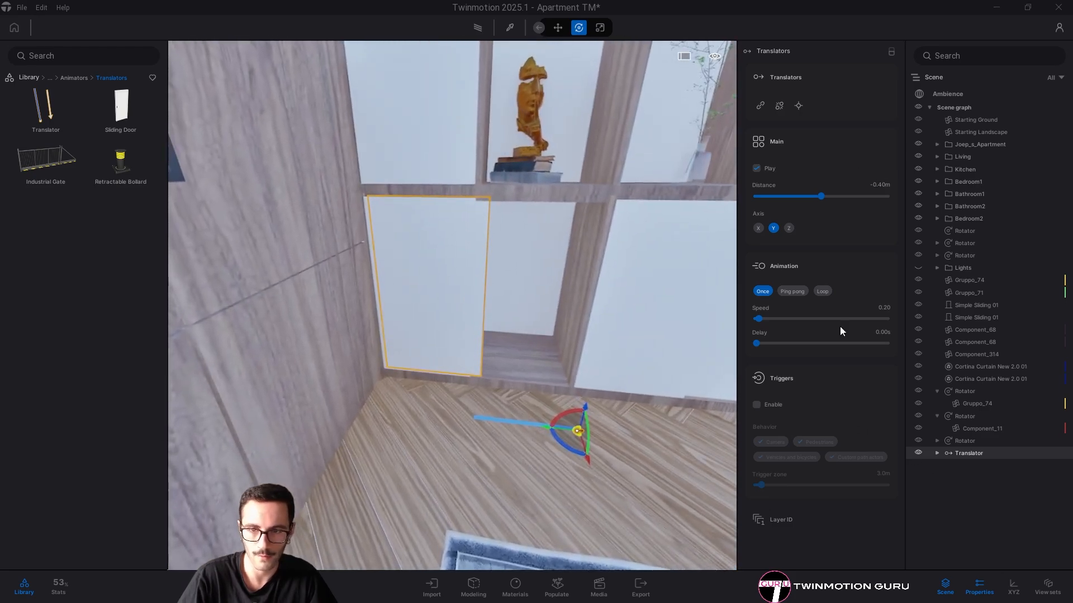
pyautogui.press('s')
pyautogui.press('d')
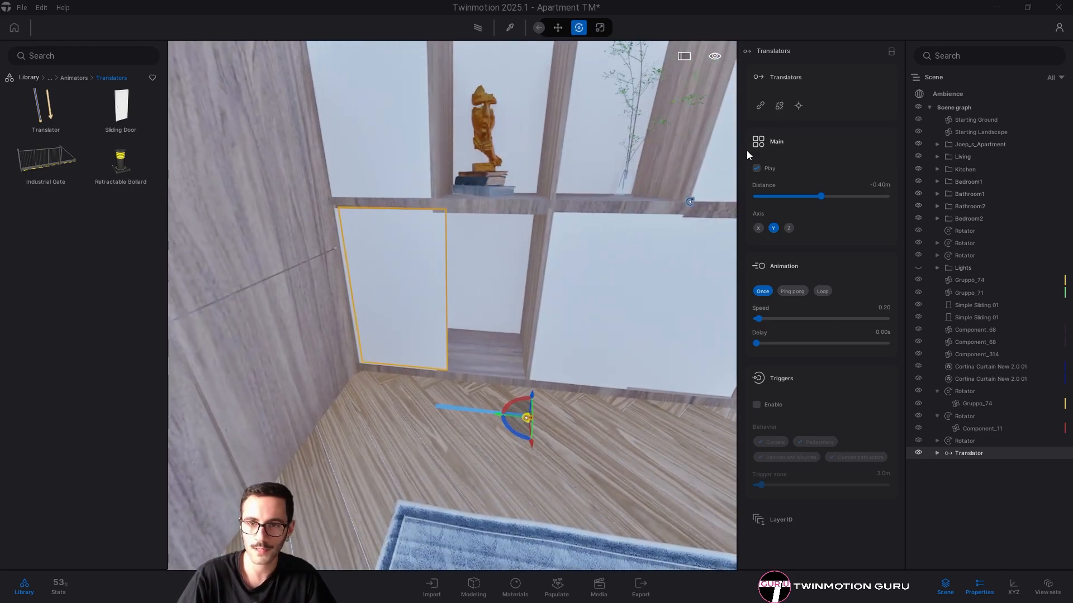
pyautogui.click(757, 170)
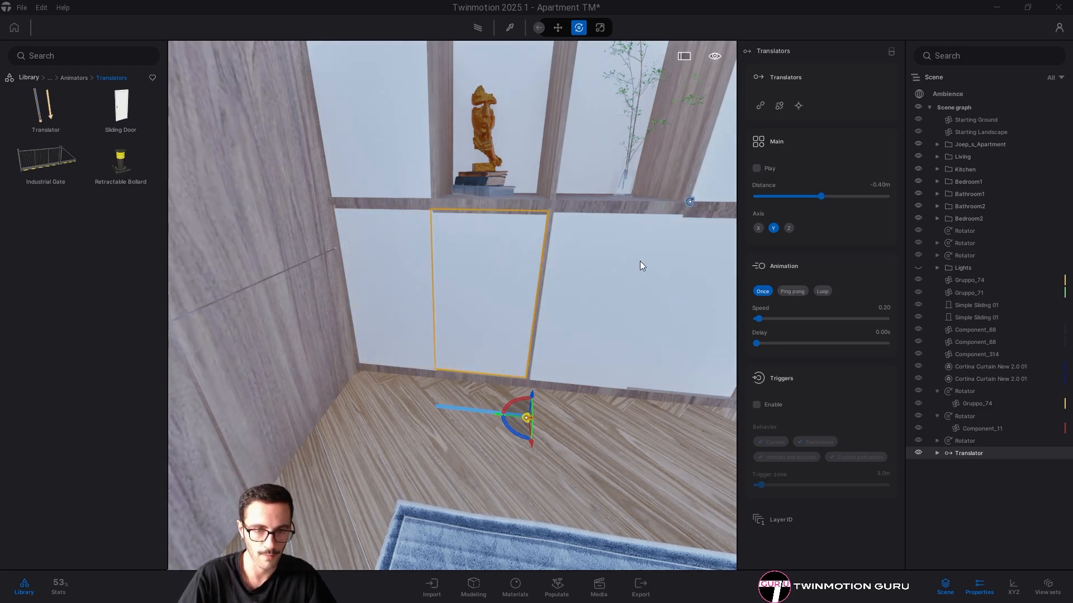
pyautogui.press('Escape')
# Create a new configuration in the media dock and open it for editing
pyautogui.click(599, 587)
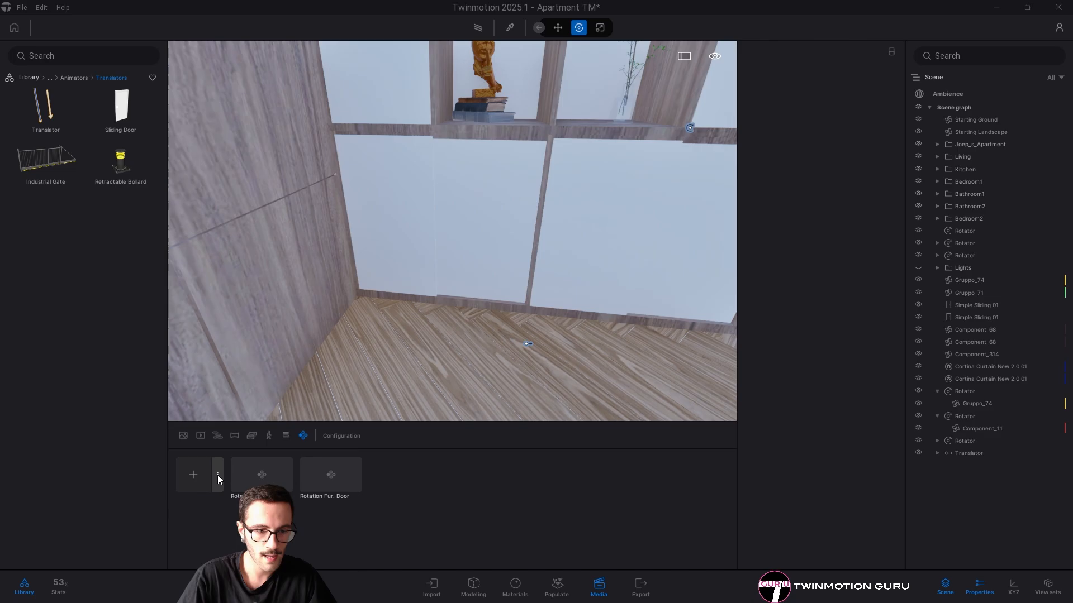
pyautogui.click(218, 474)
pyautogui.click(201, 501)
pyautogui.doubleClick(193, 472)
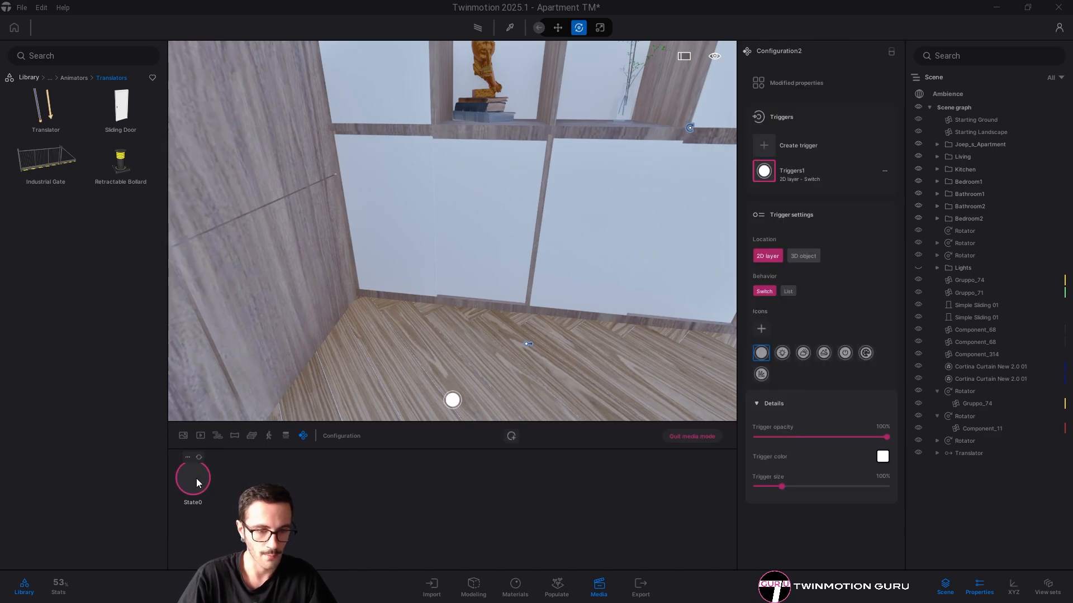
# Enable the Translator's Play option and save the result as a second state of the configuration
pyautogui.press('w')
pyautogui.moveTo(447, 292); pyautogui.dragTo(440, 299, button='right')
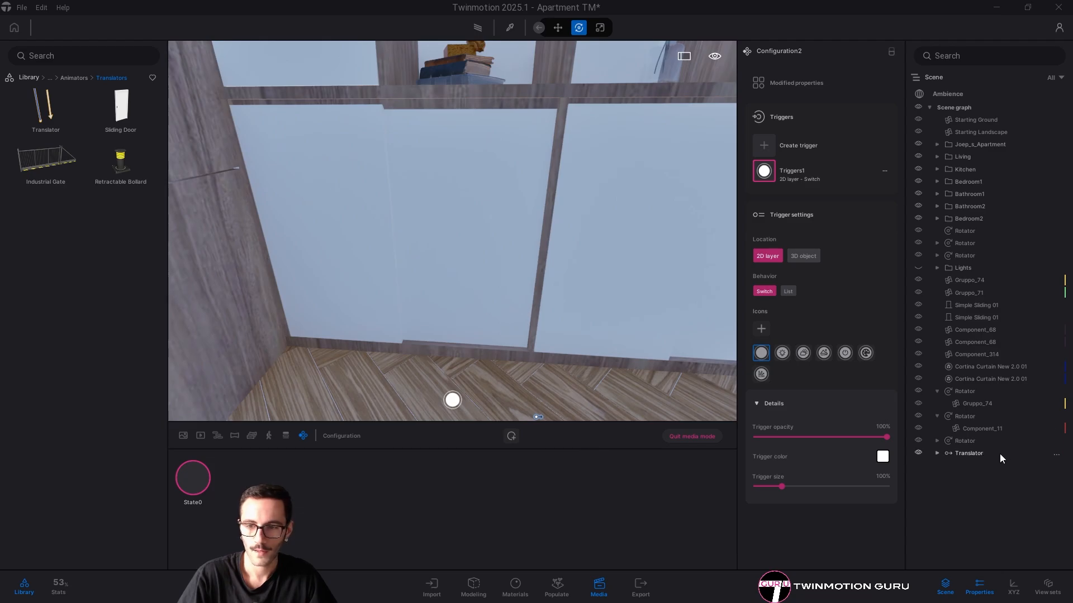
pyautogui.click(968, 453)
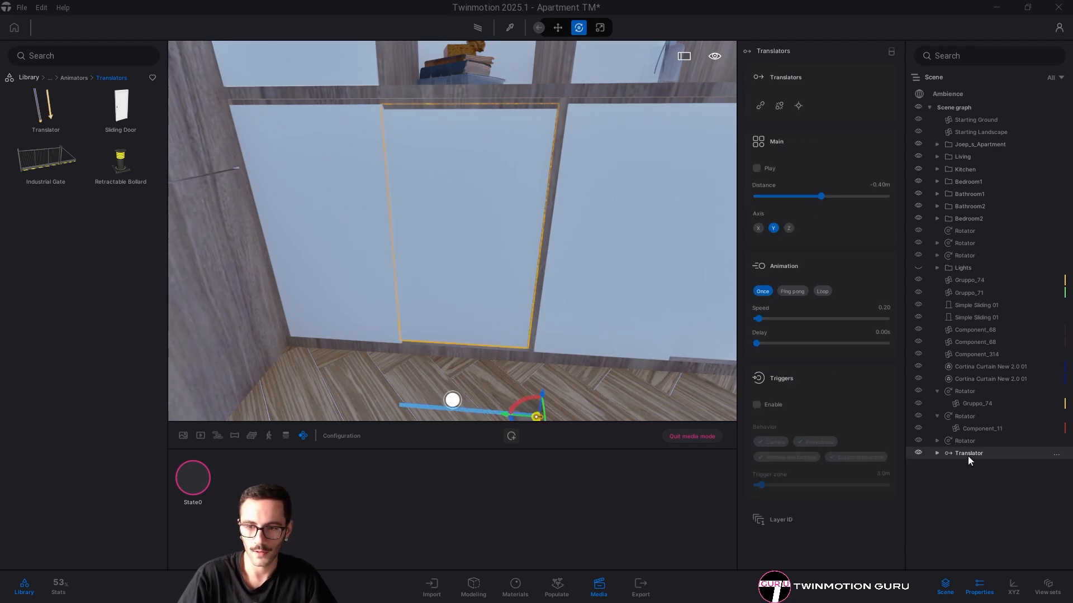
pyautogui.click(758, 169)
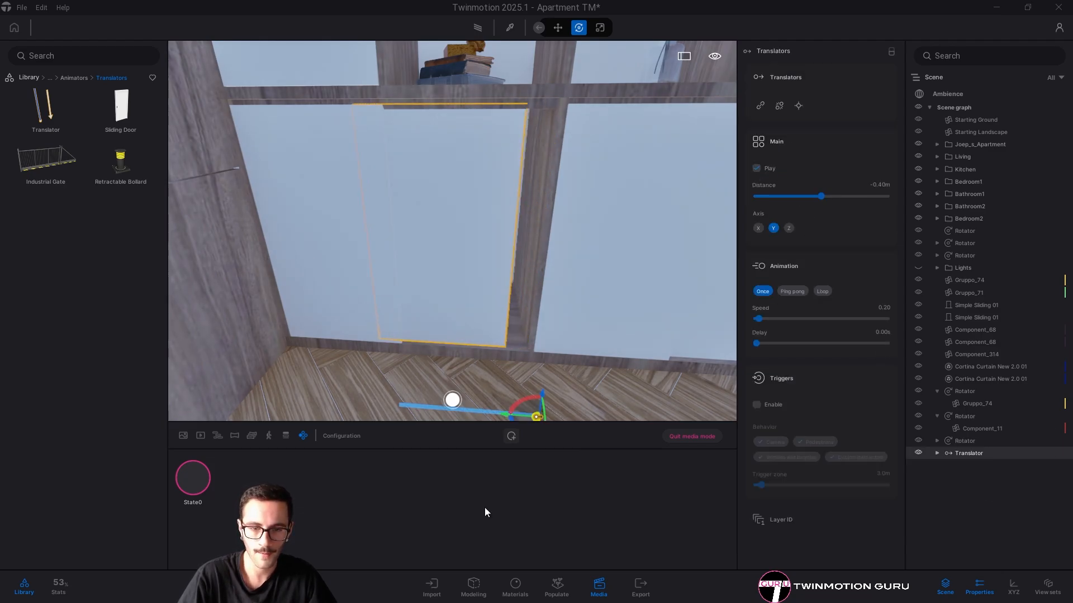
pyautogui.click(511, 436)
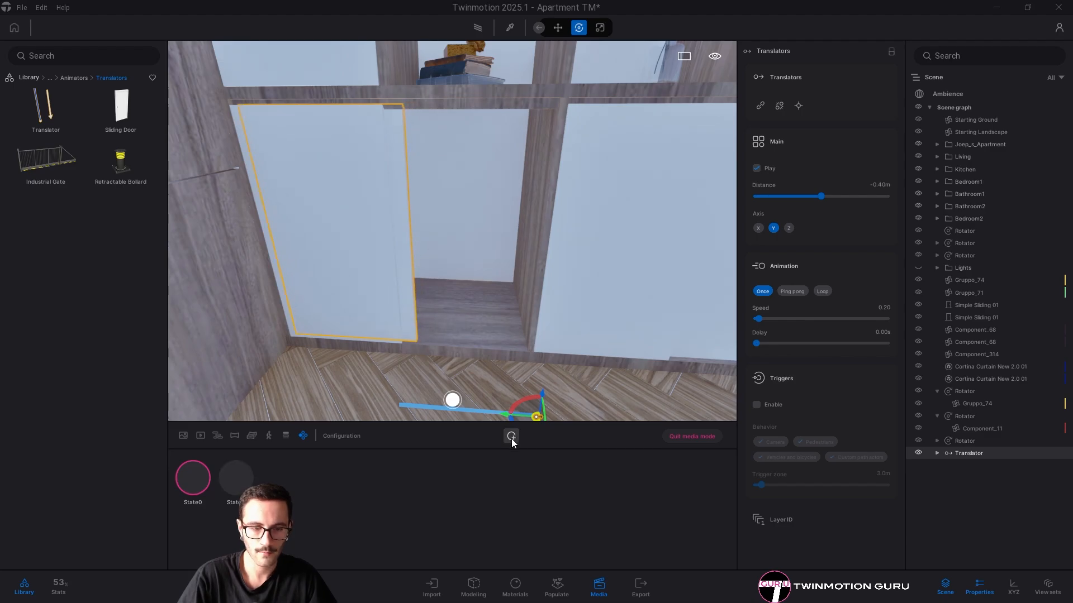
# Rename the configuration's first state Close and its second state Open
pyautogui.click(188, 457)
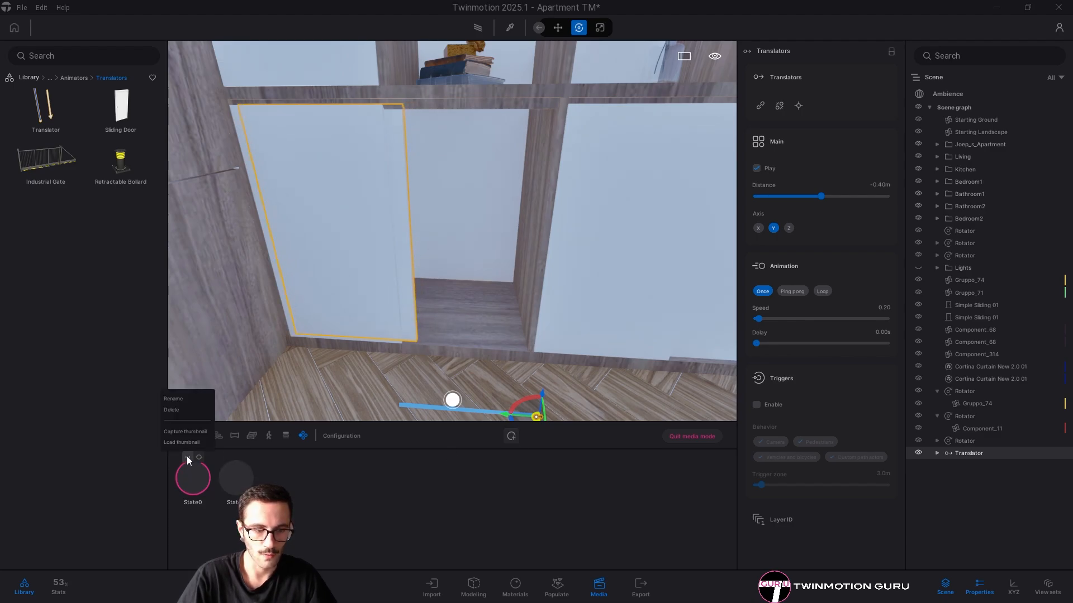
pyautogui.click(180, 401)
pyautogui.write('C')
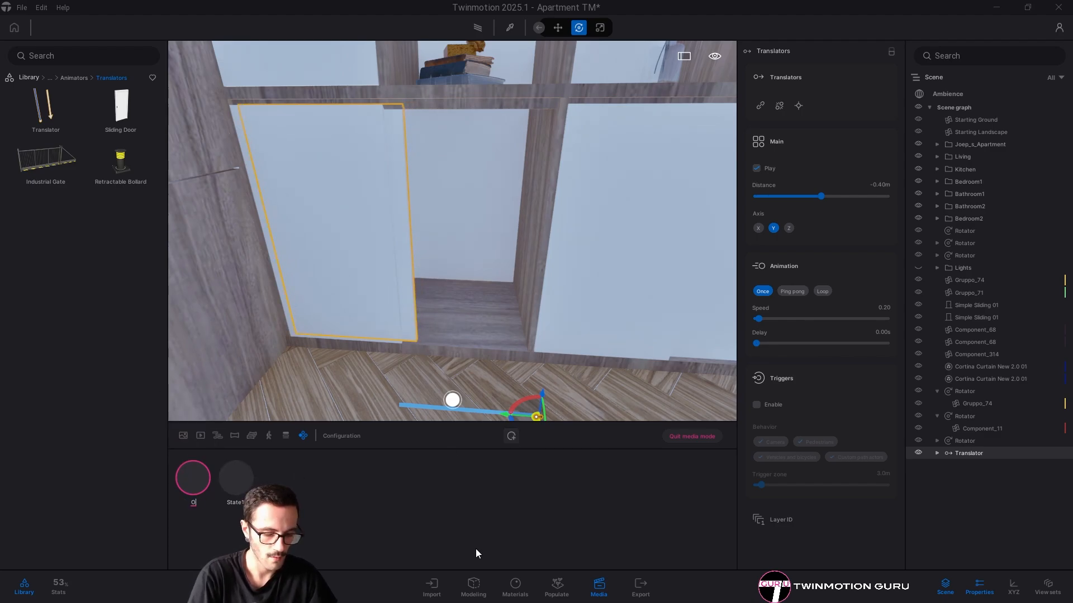
pyautogui.write('lose')
pyautogui.press('Return')
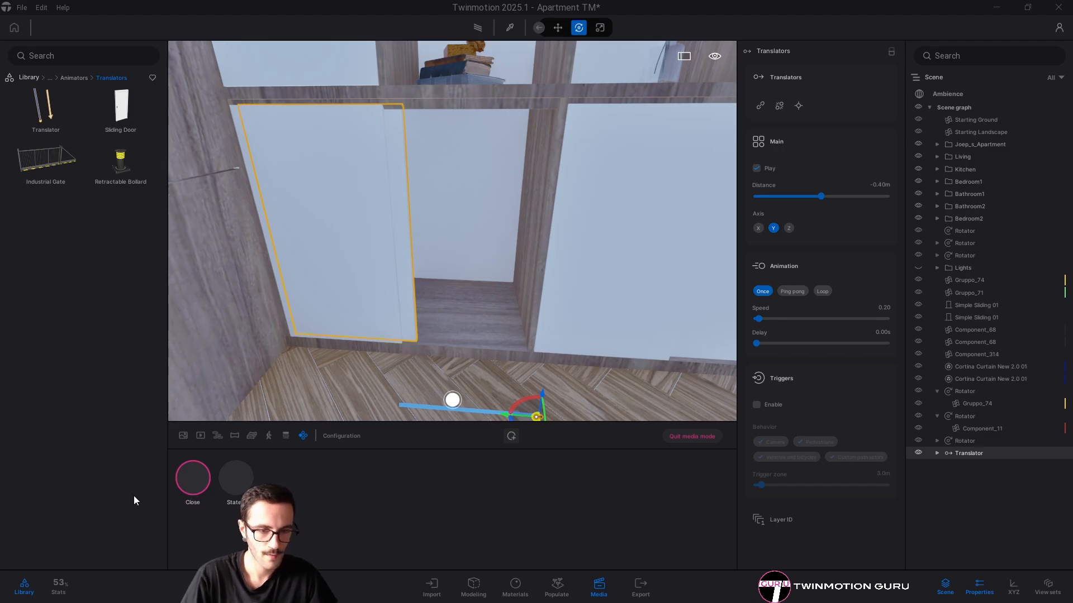
pyautogui.click(229, 456)
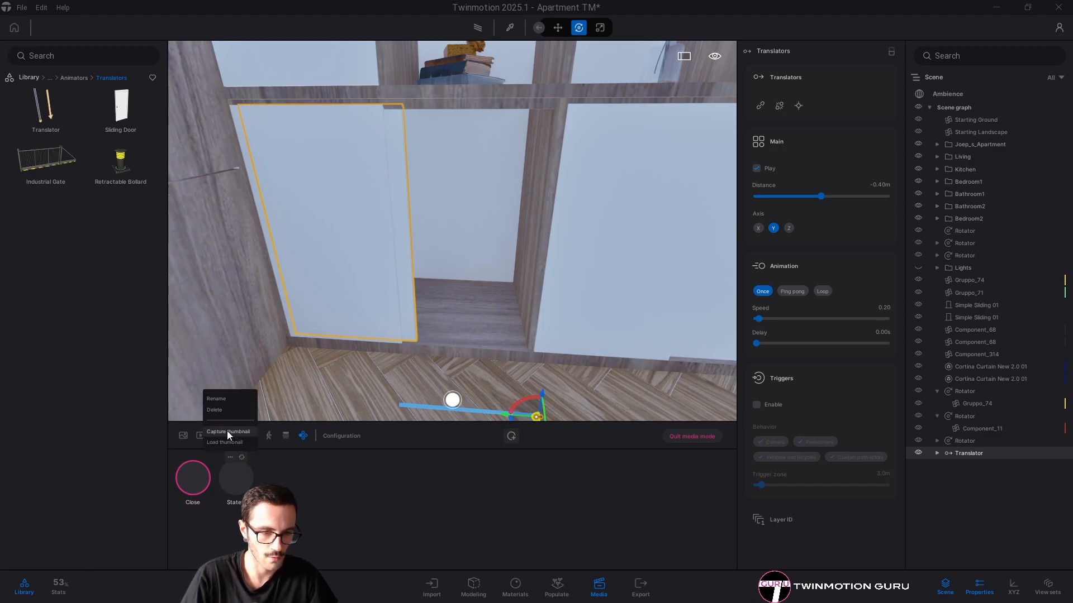
pyautogui.click(223, 397)
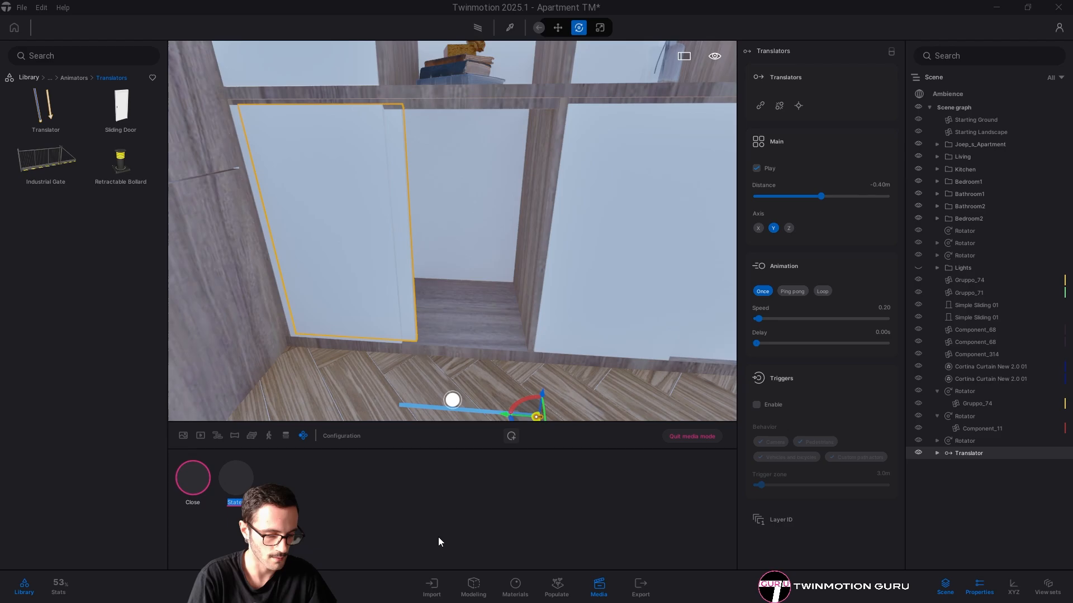
pyautogui.write('Open')
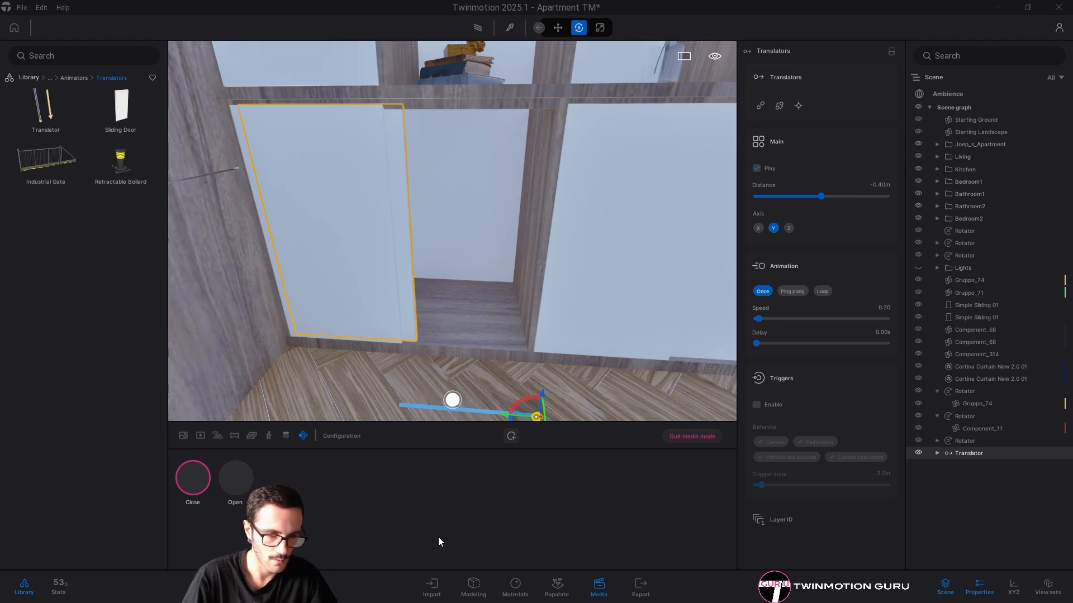
# Capture a thumbnail for the Close state and another for the Open state
pyautogui.click(187, 484)
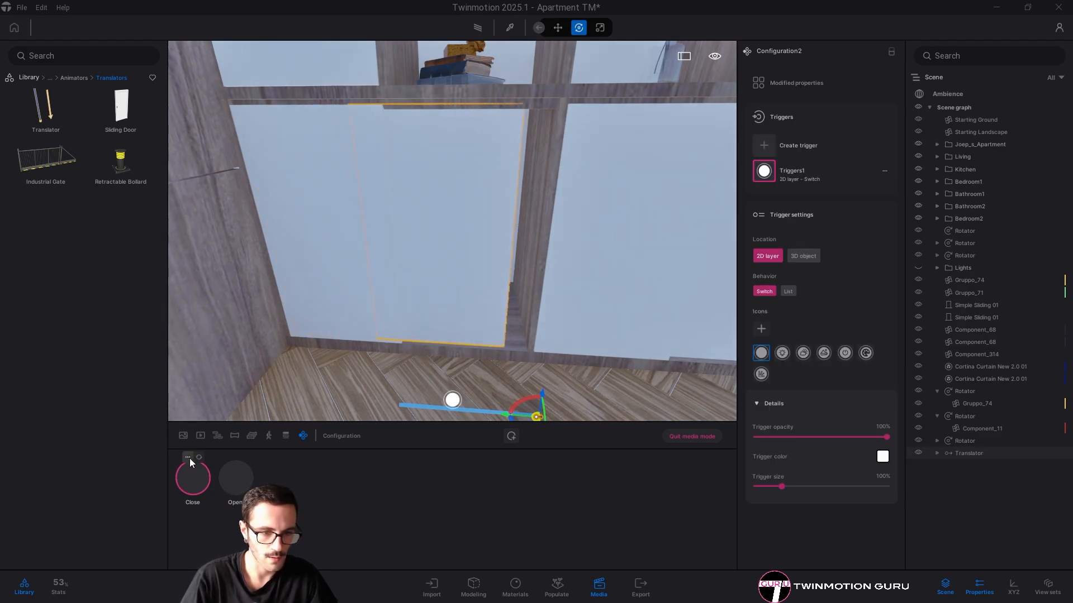
pyautogui.click(188, 457)
pyautogui.click(183, 432)
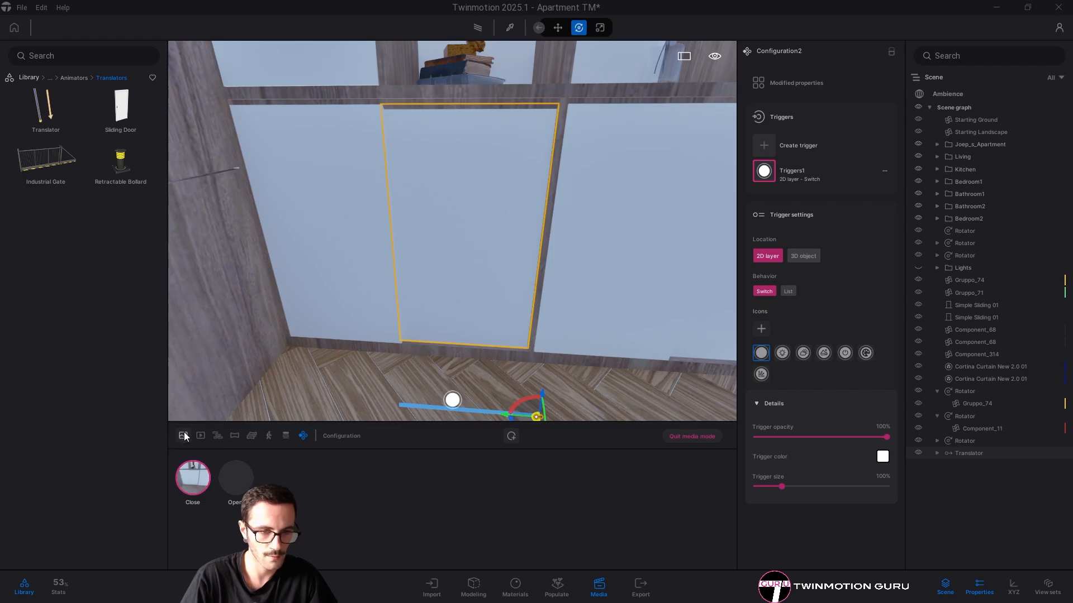
pyautogui.click(237, 483)
pyautogui.click(230, 457)
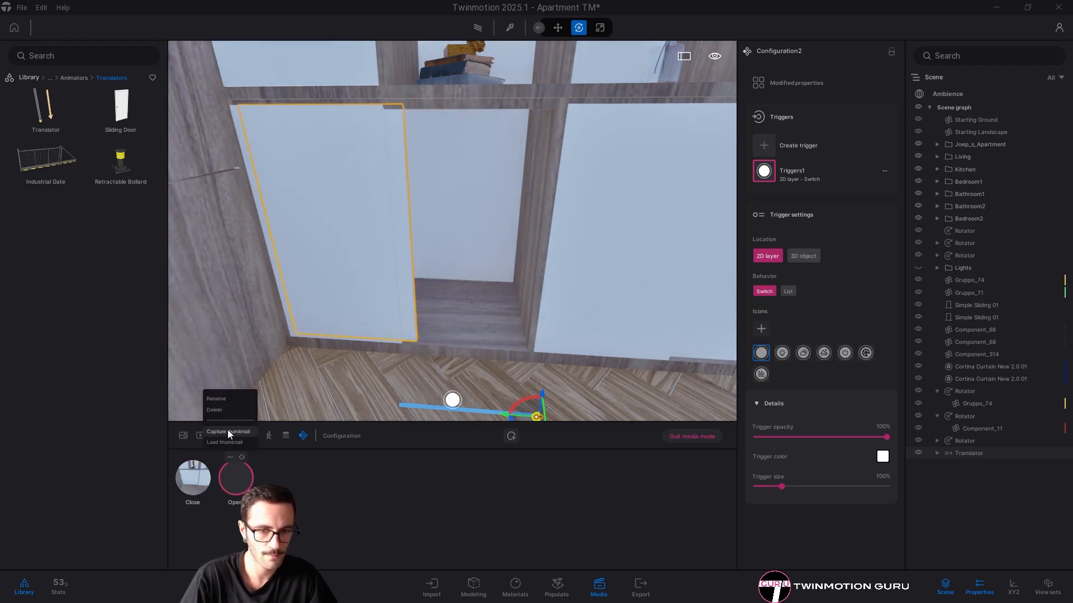
pyautogui.click(227, 431)
# Change the configuration's trigger to a 3D object and move it in front of the open lower cabinet compartment
pyautogui.moveTo(481, 234); pyautogui.dragTo(409, 273, button='right')
pyautogui.click(802, 256)
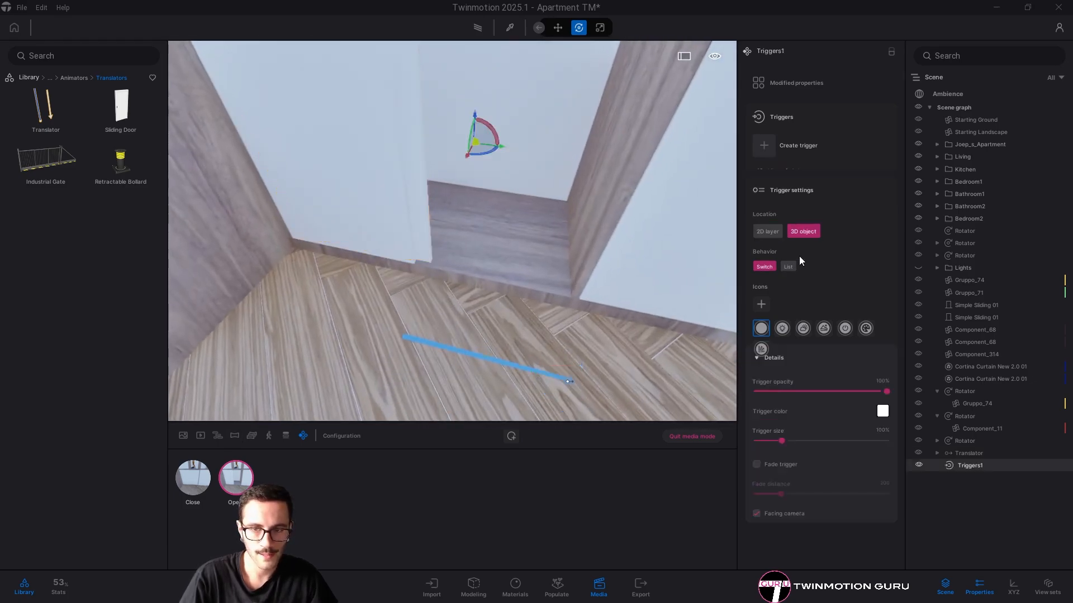
pyautogui.moveTo(536, 151); pyautogui.dragTo(525, 132, button='right')
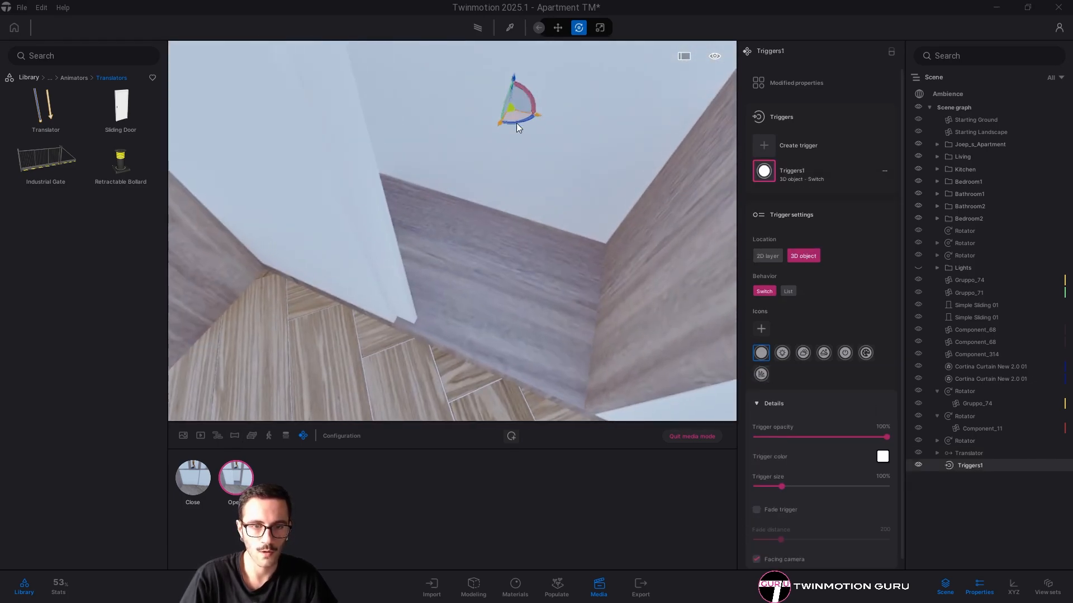
pyautogui.moveTo(514, 122); pyautogui.dragTo(448, 339)
pyautogui.moveTo(435, 303)
pyautogui.mouseDown()
pyautogui.moveTo(422, 190)
pyautogui.moveTo(454, 303)
pyautogui.mouseUp()
pyautogui.moveTo(552, 325); pyautogui.dragTo(488, 227, button='right')
pyautogui.moveTo(484, 259); pyautogui.dragTo(485, 172)
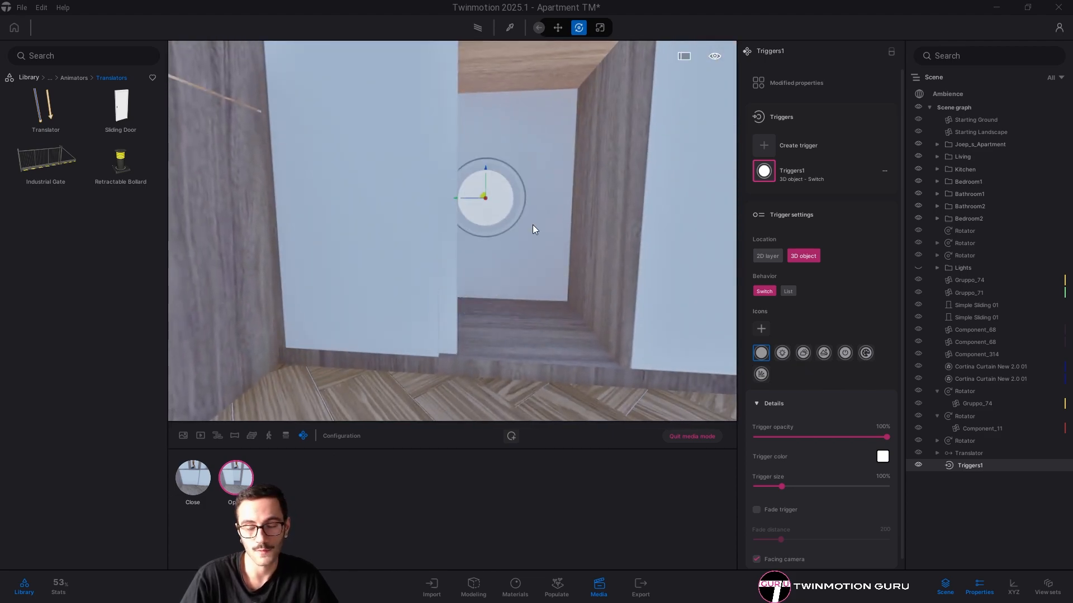
# Fine-tune the 3D trigger's position beside the edge of the opened sliding front
pyautogui.moveTo(549, 344); pyautogui.dragTo(562, 318, button='right')
pyautogui.moveTo(462, 223); pyautogui.dragTo(467, 263, button='right')
pyautogui.moveTo(434, 309); pyautogui.dragTo(428, 330)
pyautogui.press('s')
pyautogui.moveTo(461, 318); pyautogui.dragTo(544, 320, button='right')
# In the Close state, nest Triggers1 under the Translator, and check its movement by switching between Open and Close
pyautogui.click(195, 488)
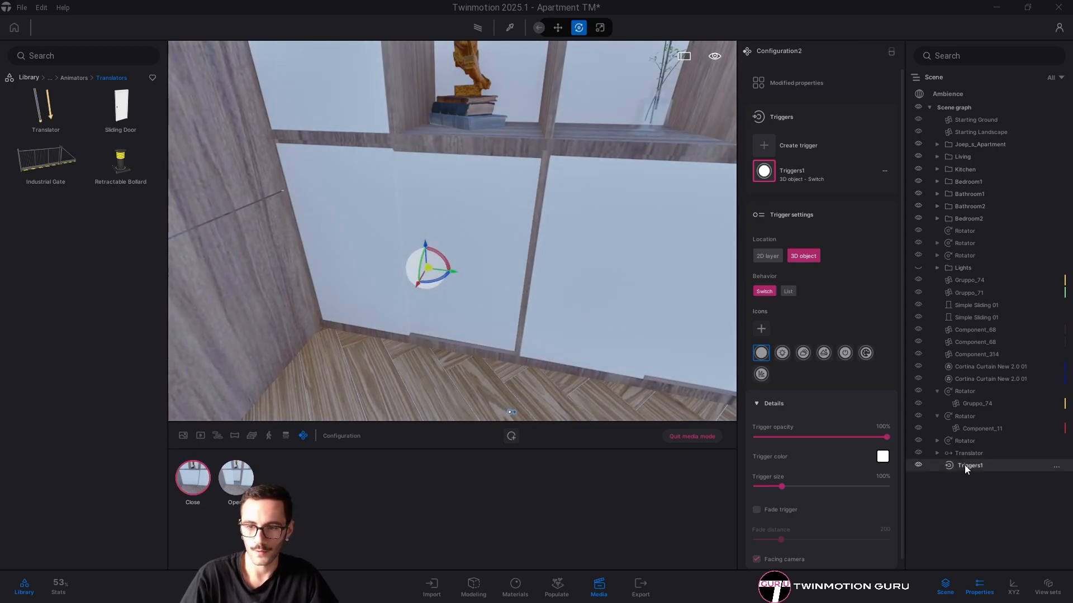
pyautogui.moveTo(966, 465); pyautogui.dragTo(976, 455)
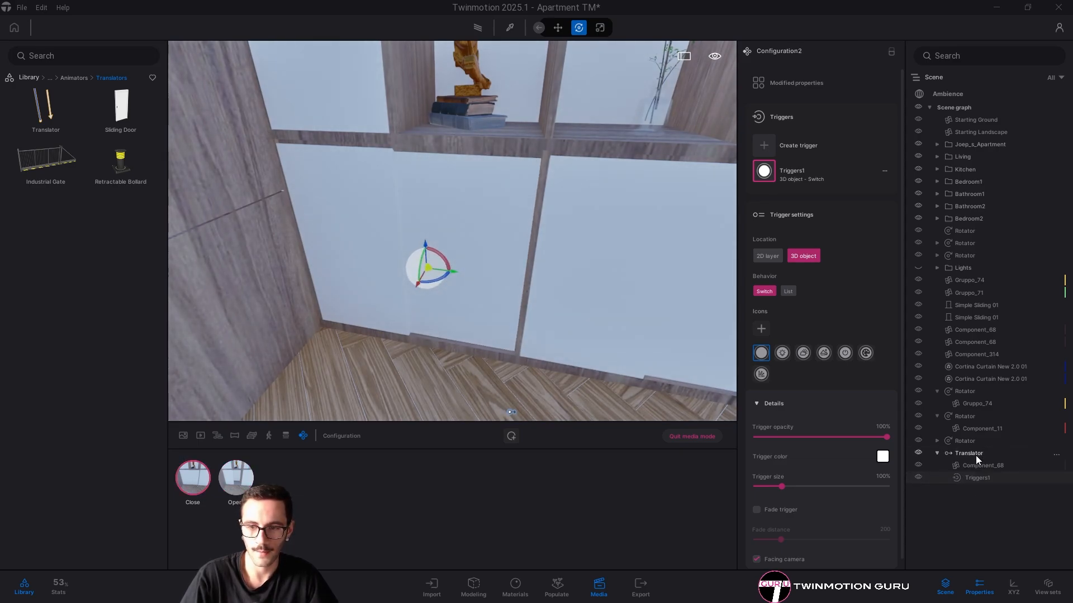
pyautogui.click(238, 479)
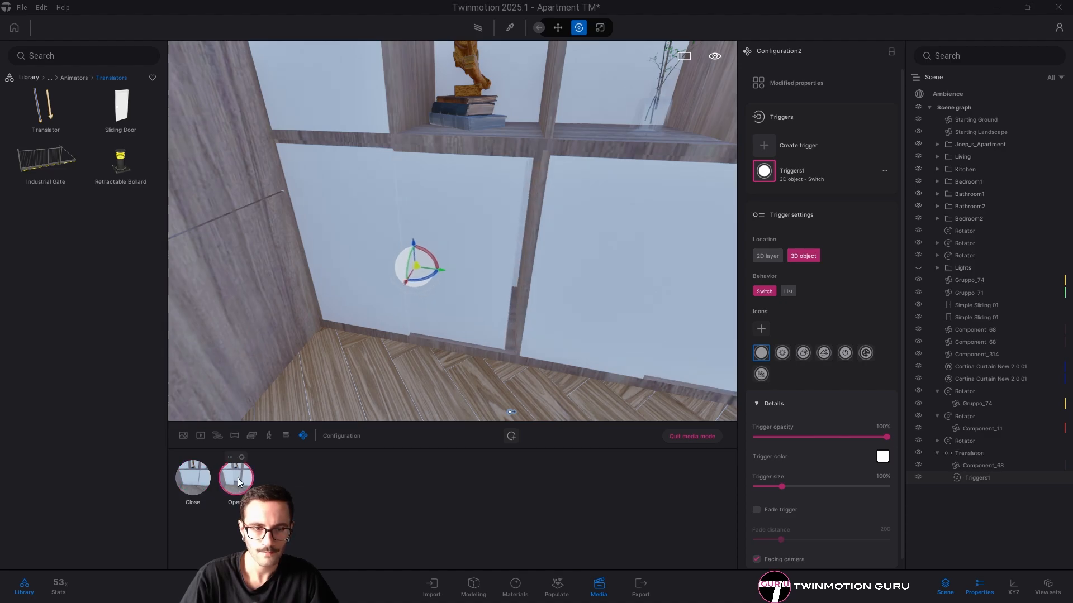
pyautogui.click(192, 490)
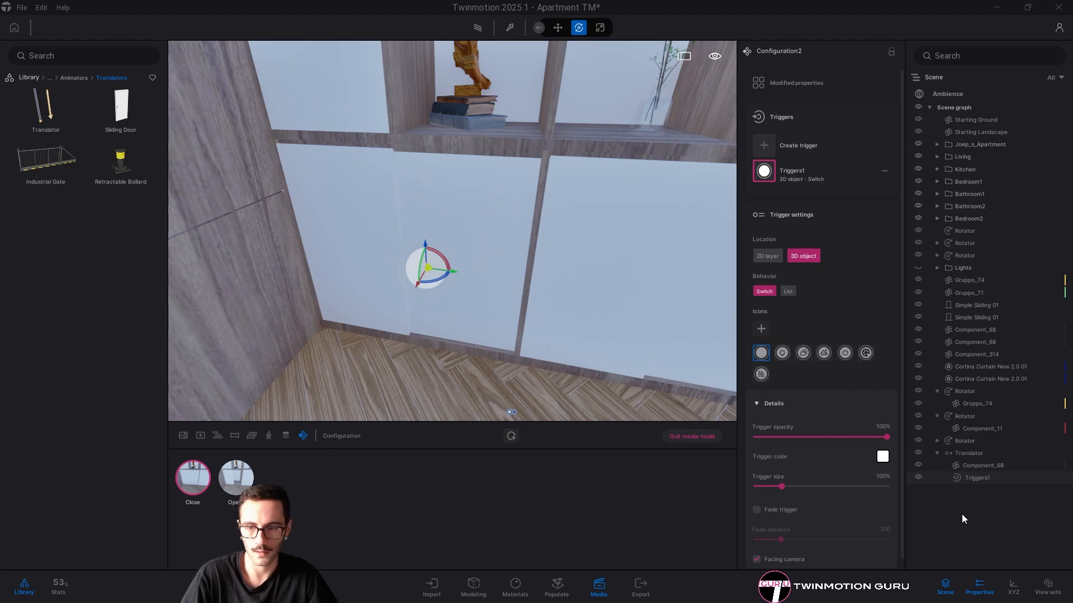
# Move Triggers1 to the closed sliding front's right edge beside the vertical divider, and quit media mode
pyautogui.click(982, 479)
pyautogui.click(982, 478)
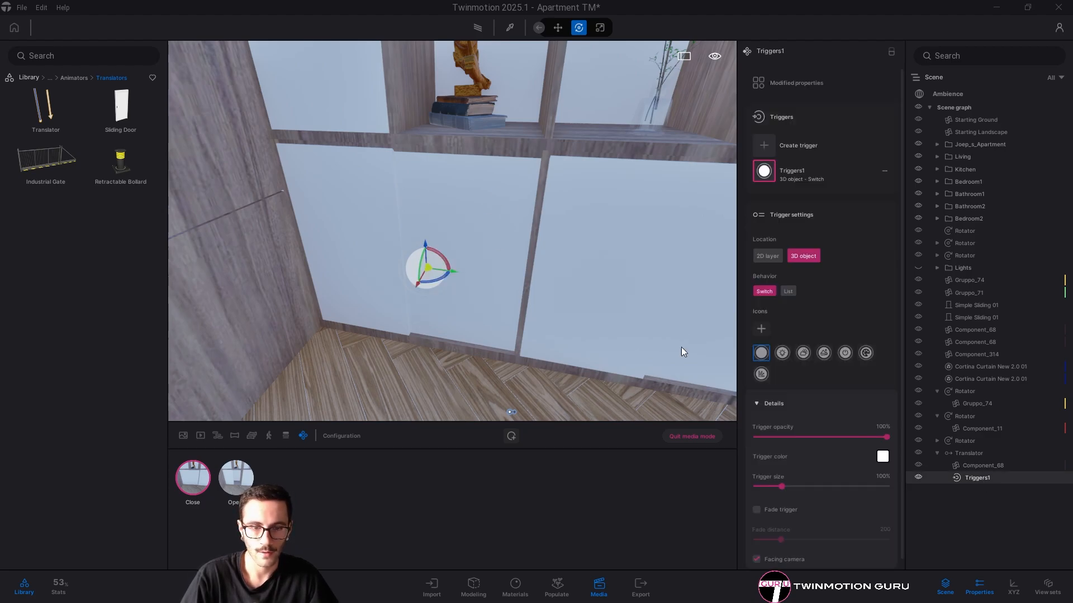
pyautogui.moveTo(455, 273); pyautogui.dragTo(532, 296)
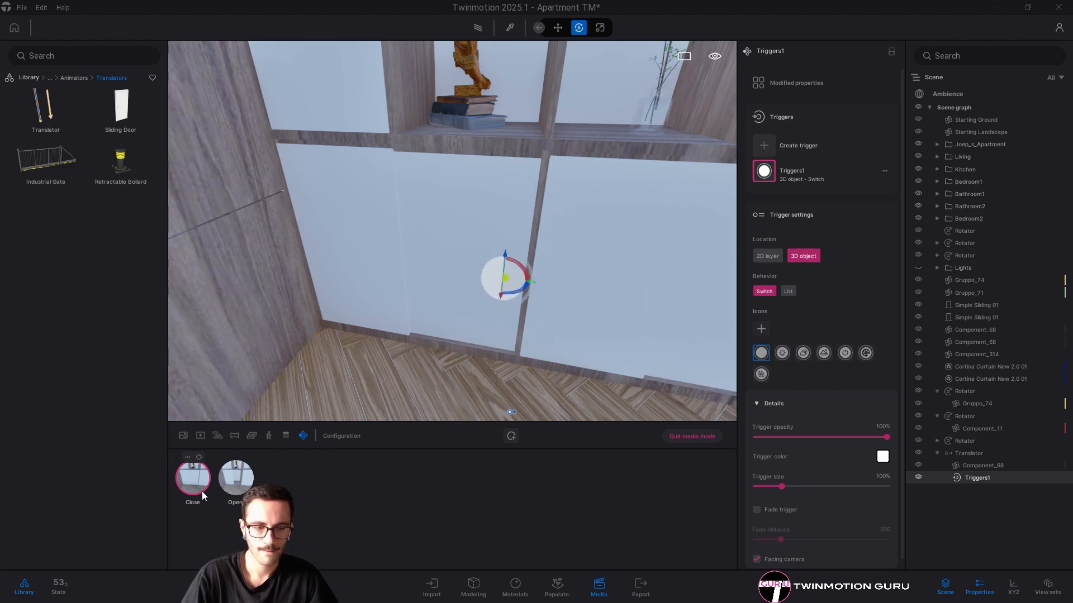
pyautogui.click(574, 306)
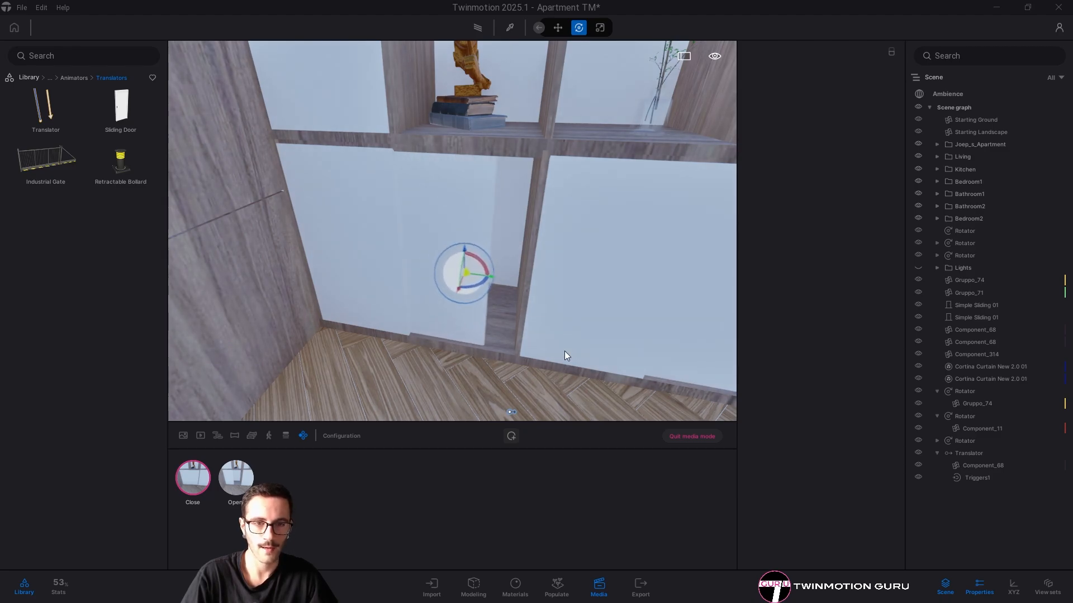
pyautogui.click(700, 438)
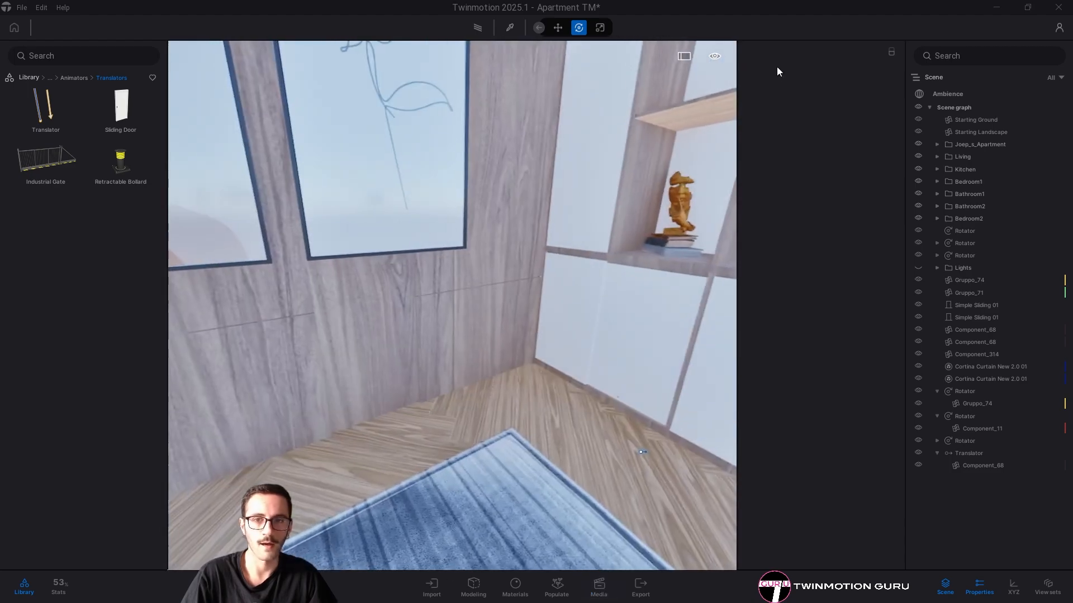
# Show the scene in full screen, walk to the white interior door beside the dining area and open it with its 3D trigger
pyautogui.click(716, 56)
pyautogui.click(683, 56)
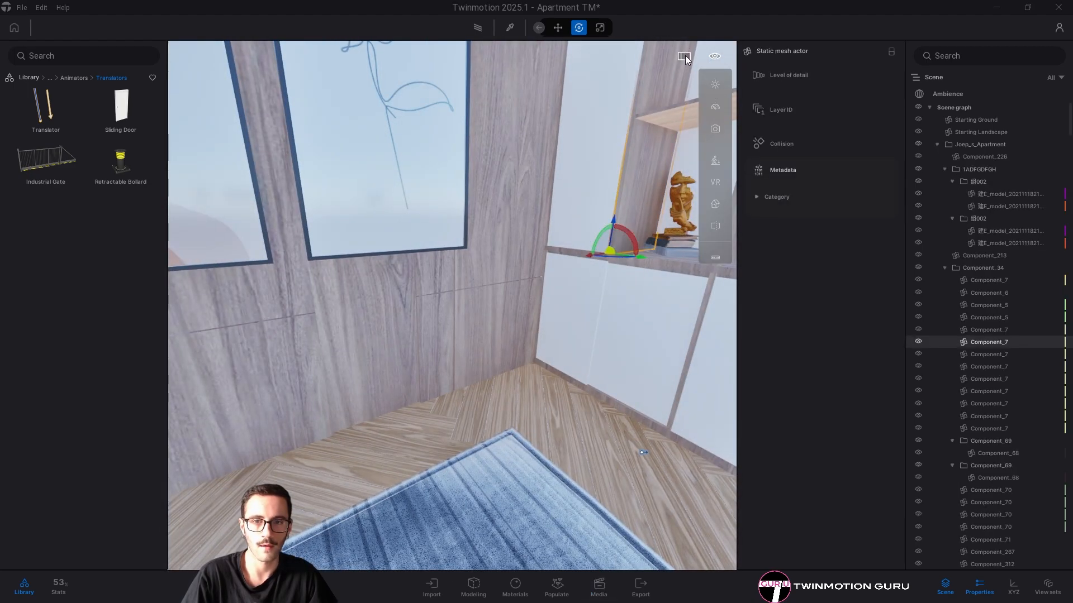
pyautogui.click(690, 56)
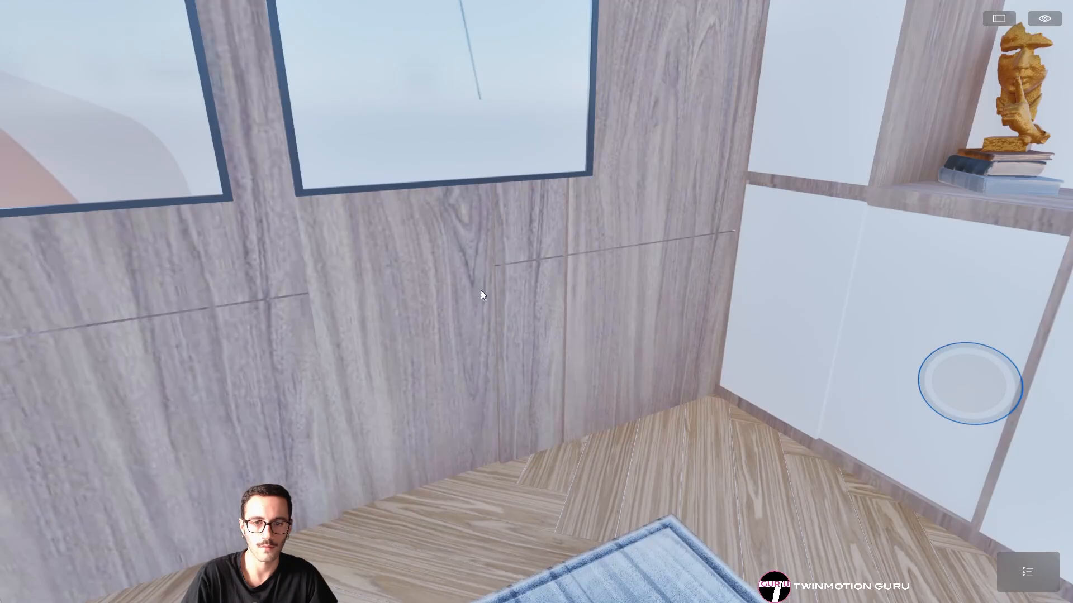
pyautogui.scroll(-3, 450, 303)
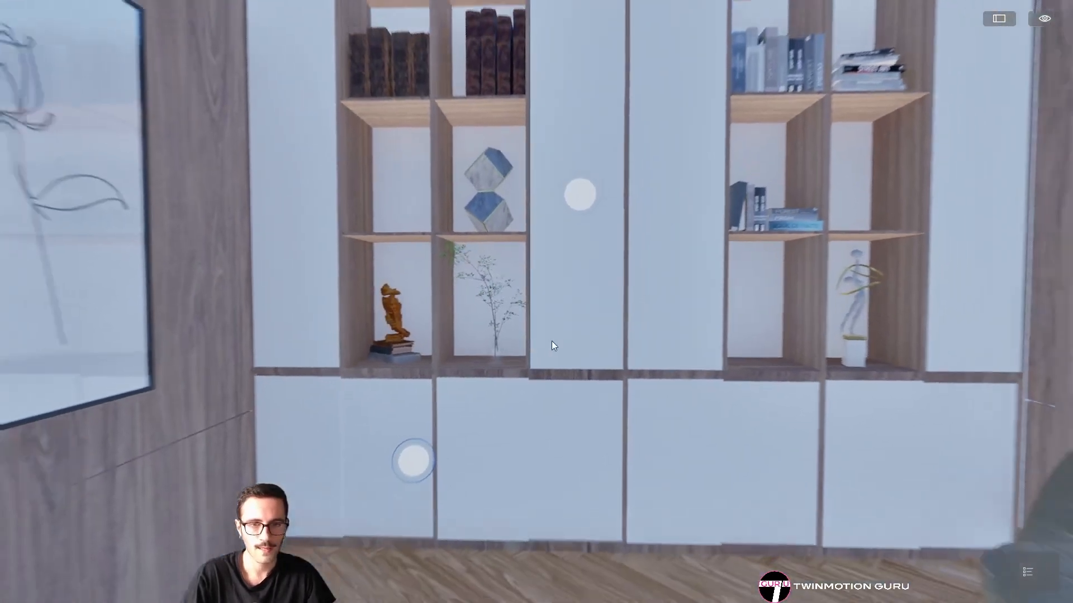
pyautogui.moveTo(552, 342); pyautogui.dragTo(268, 342, button='right')
pyautogui.scroll(5, 557, 326)
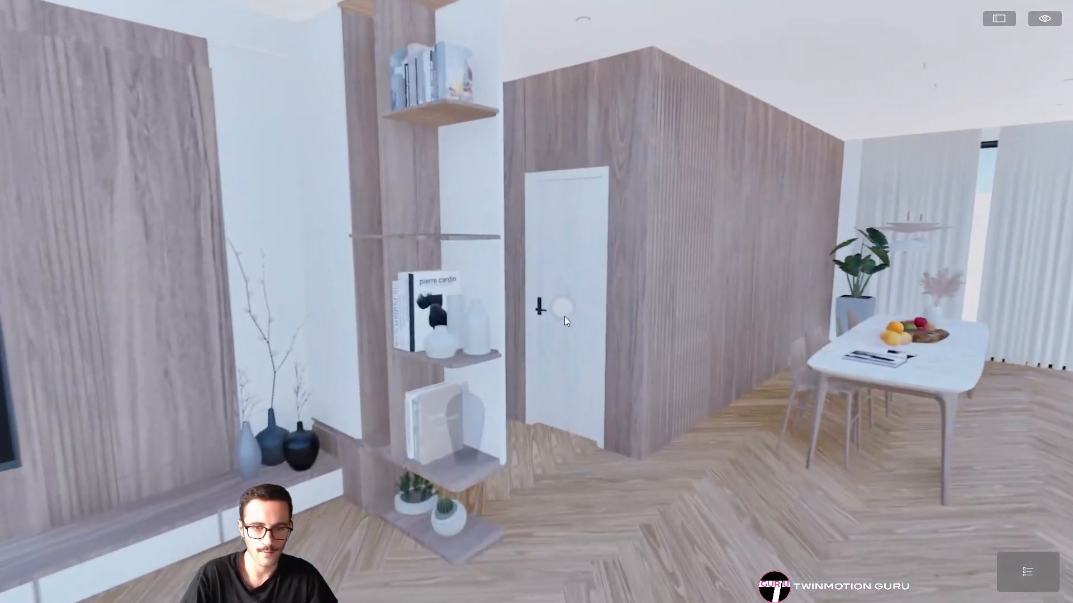
pyautogui.scroll(6, 522, 312)
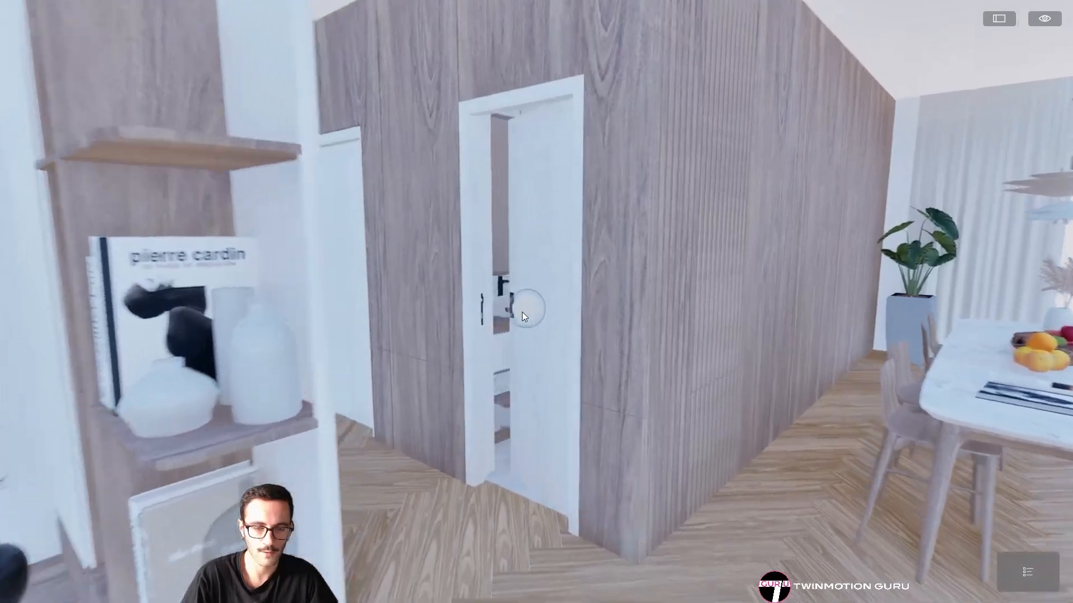
# Test closing the white interior door by activating its 3D trigger at the doorway
pyautogui.moveTo(556, 309); pyautogui.dragTo(793, 316, button='right')
pyautogui.scroll(-3, 467, 334)
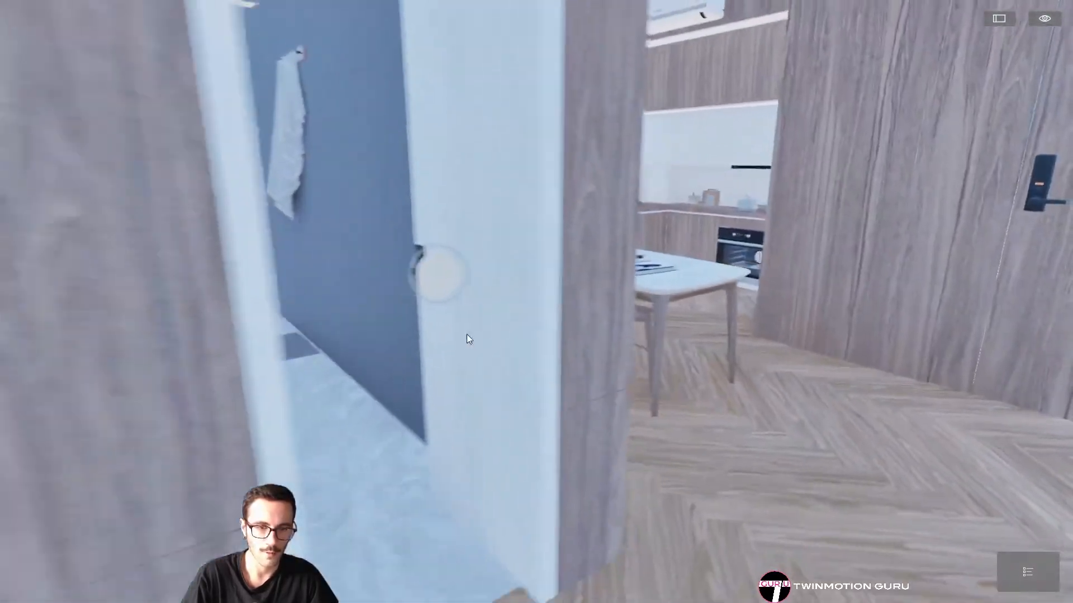
pyautogui.scroll(3, 454, 307)
pyautogui.scroll(-3, 455, 308)
pyautogui.moveTo(366, 275); pyautogui.dragTo(447, 277, button='right')
pyautogui.click(374, 276)
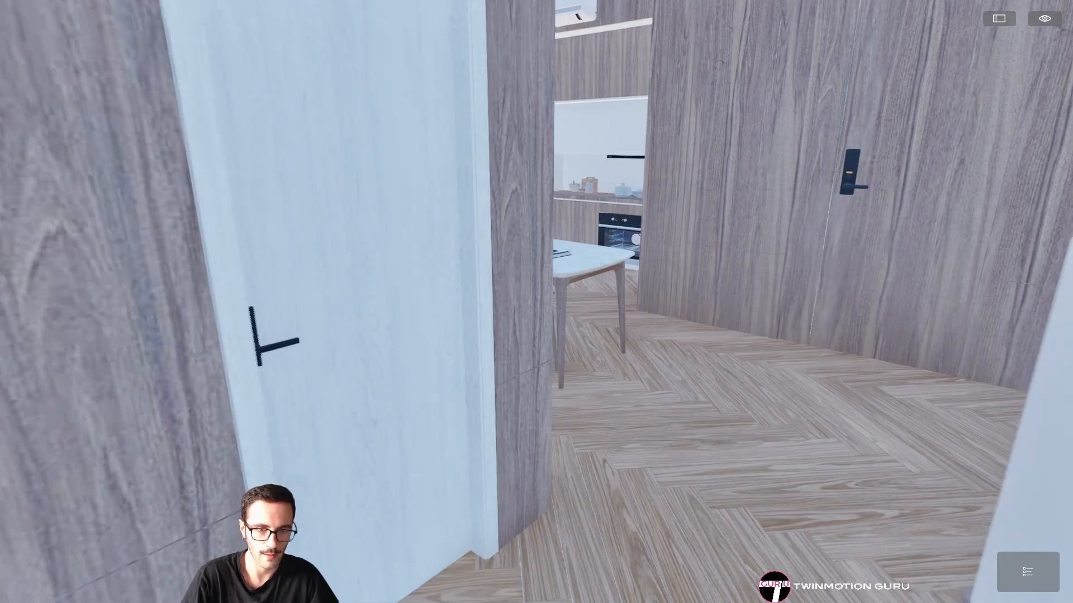
# Walk back to the shelving wall and activate the lower cabinet's trigger to test the sliding front
pyautogui.moveTo(342, 330); pyautogui.dragTo(437, 350, button='right')
pyautogui.press('w')
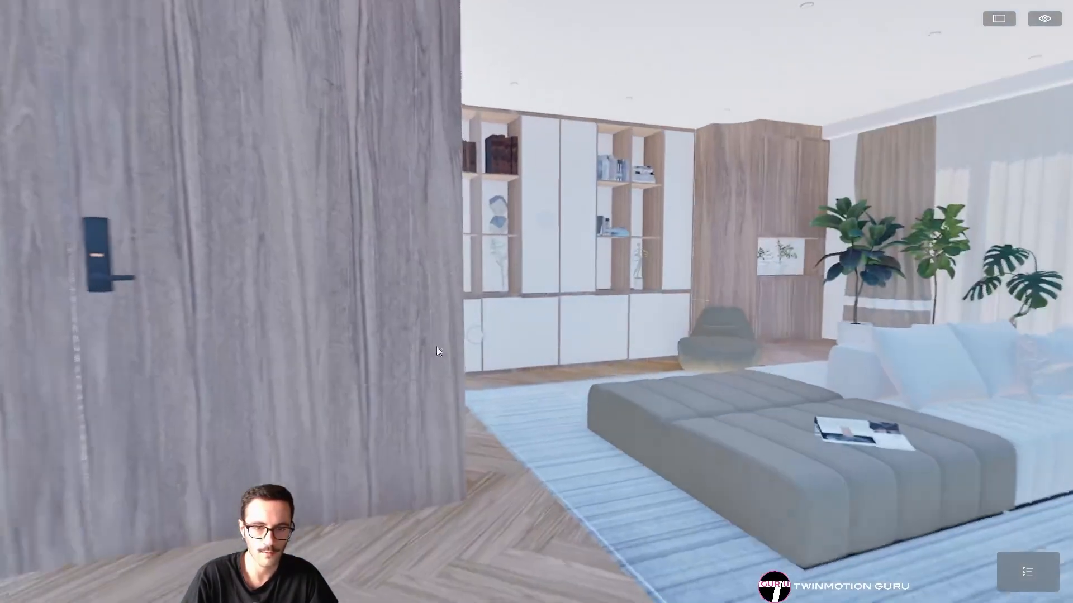
pyautogui.press('w')
pyautogui.press('w')
pyautogui.click(490, 342)
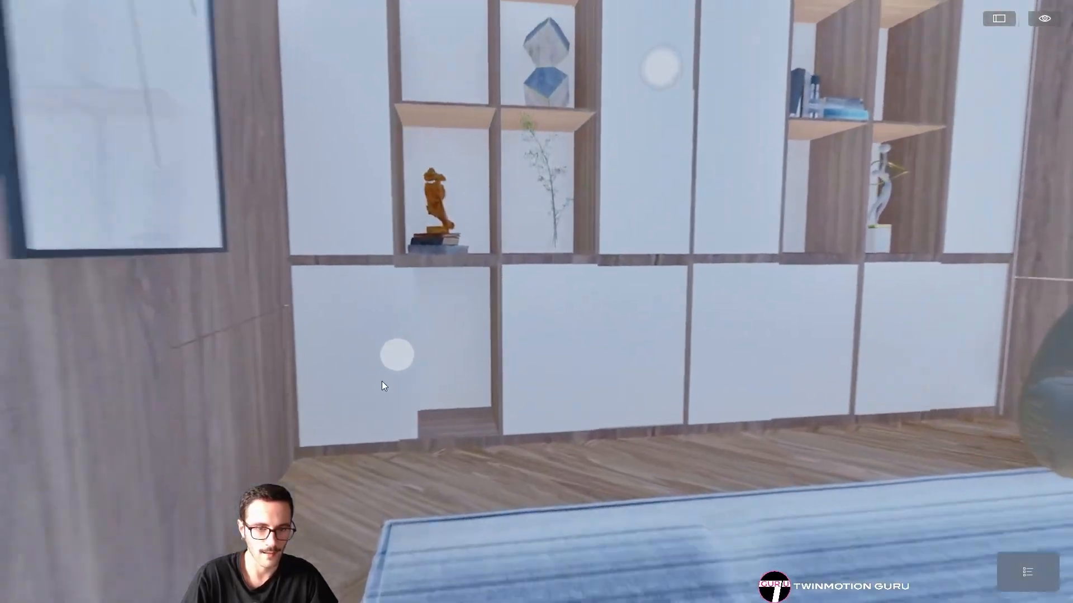
# Test the tall central cabinet door by activating its 3D trigger
pyautogui.moveTo(381, 381); pyautogui.dragTo(556, 327, button='right')
pyautogui.press('d')
pyautogui.press('s')
pyautogui.click(581, 265)
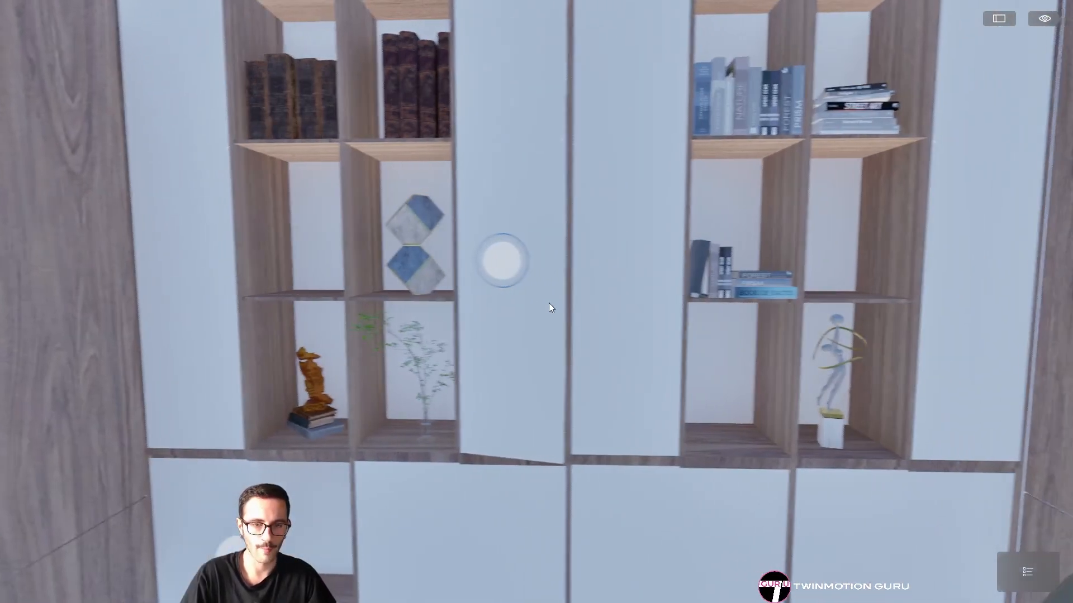
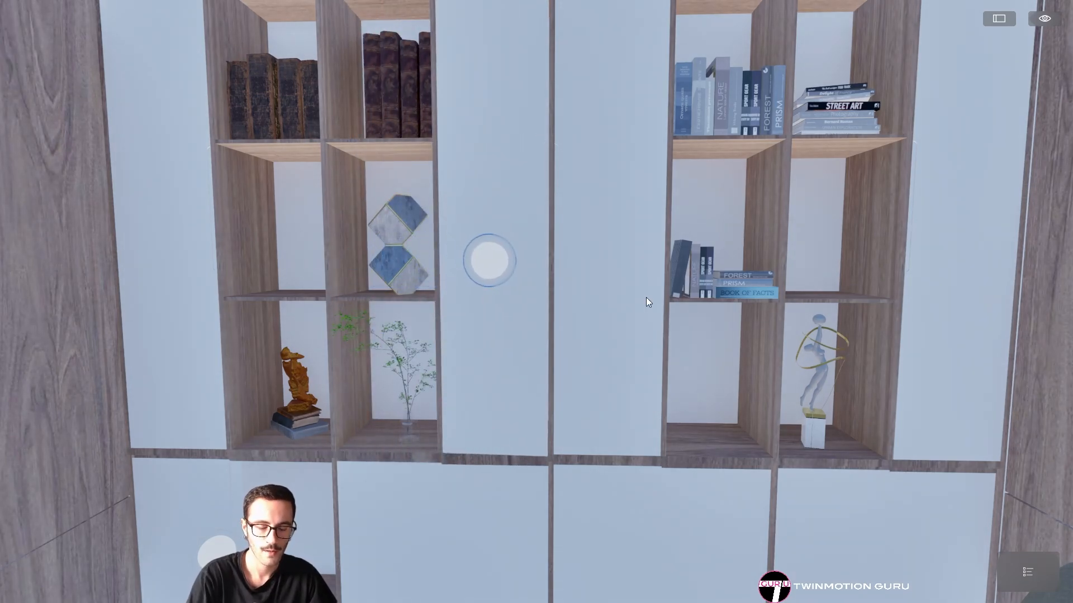
# Leave the full-screen view and save the project
pyautogui.press('Escape')
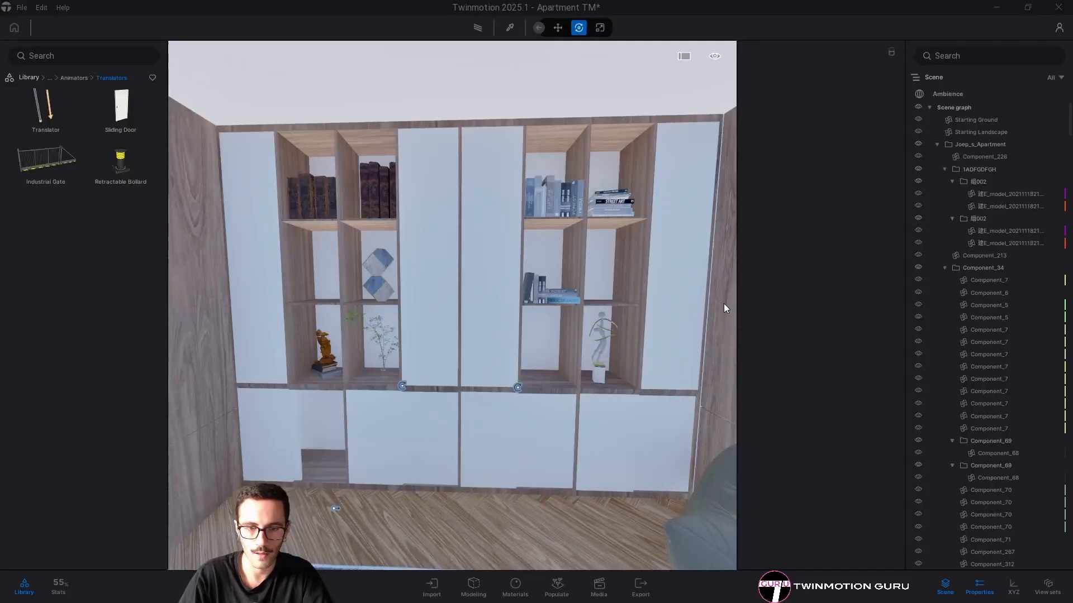
pyautogui.moveTo(724, 303); pyautogui.dragTo(699, 314, button='right')
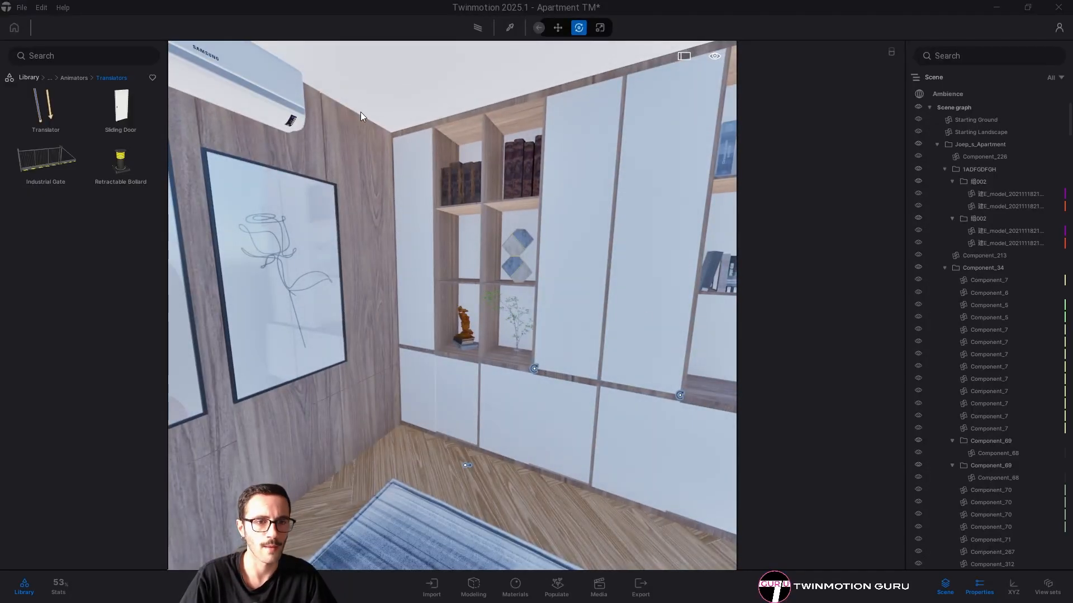
pyautogui.hotkey('ctrl', 's')
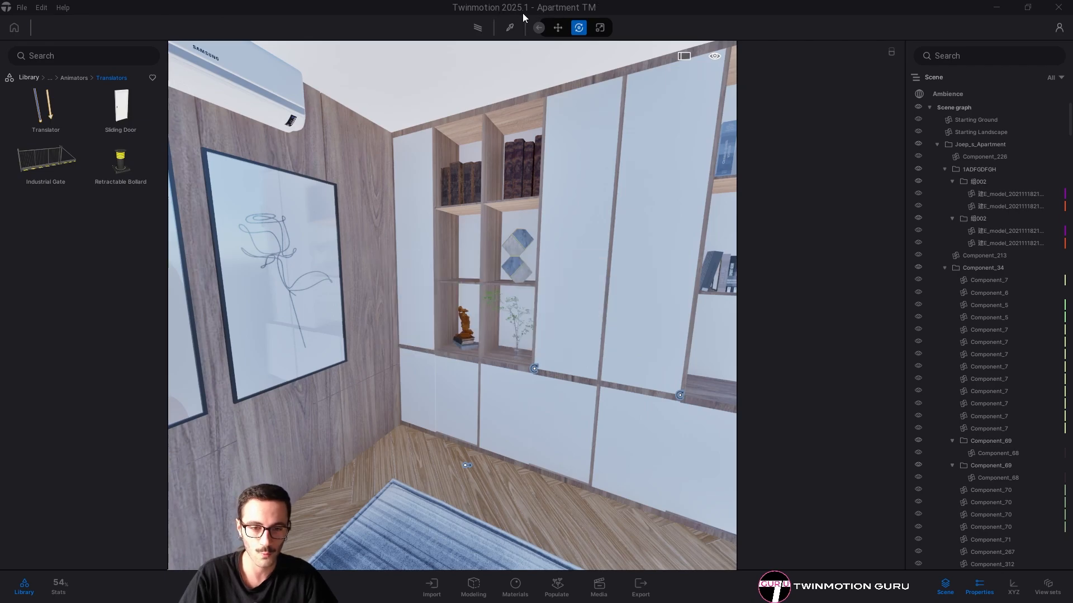
# Hide the object properties and frame the view on the corridor, the two wall pictures and the shelving wall
pyautogui.moveTo(642, 481); pyautogui.dragTo(522, 411, button='right')
pyautogui.press('w')
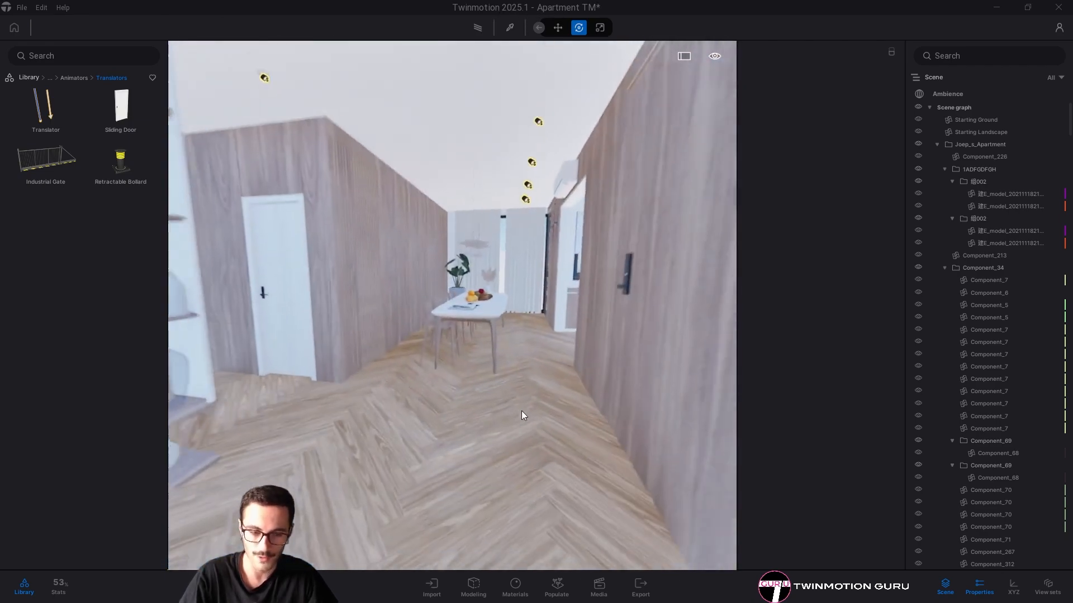
pyautogui.click(981, 591)
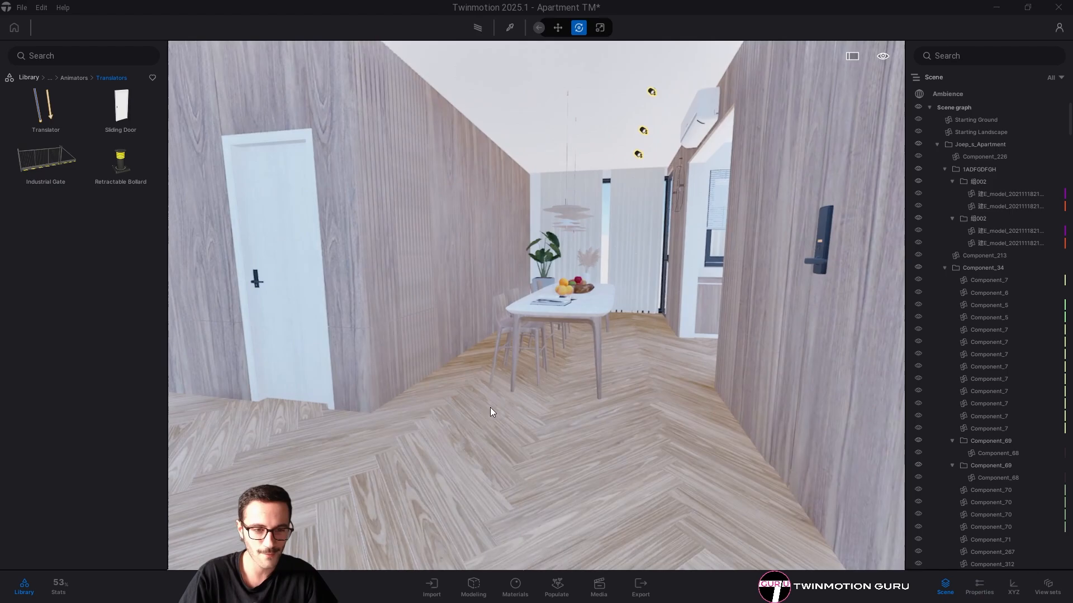
pyautogui.press('s')
pyautogui.press('d')
pyautogui.press('w')
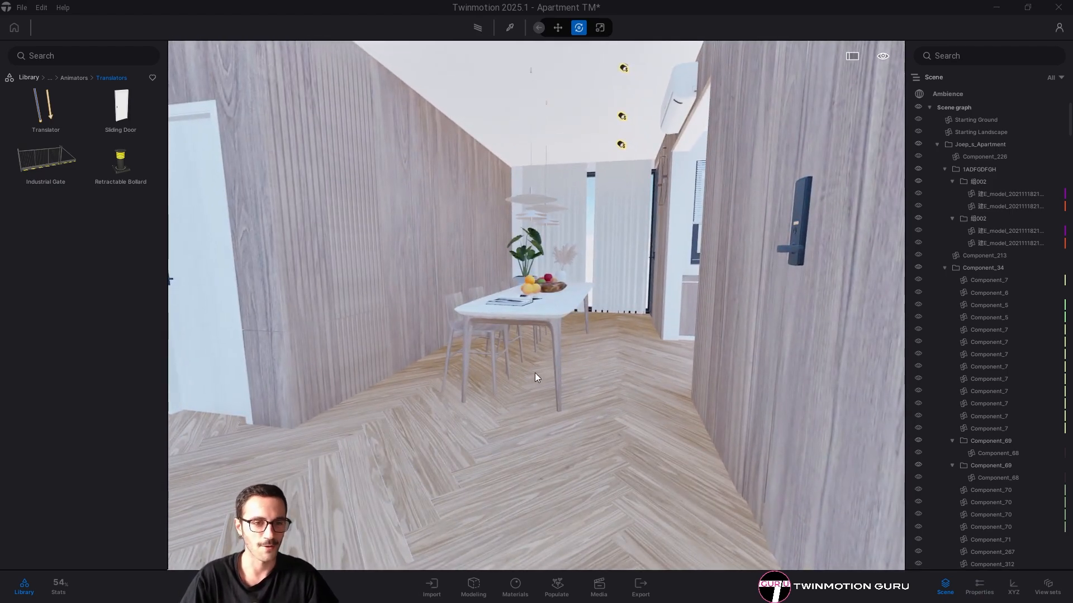
pyautogui.press('w')
pyautogui.moveTo(612, 363); pyautogui.dragTo(592, 369, button='right')
pyautogui.press('a')
pyautogui.press('s')
pyautogui.press('d')
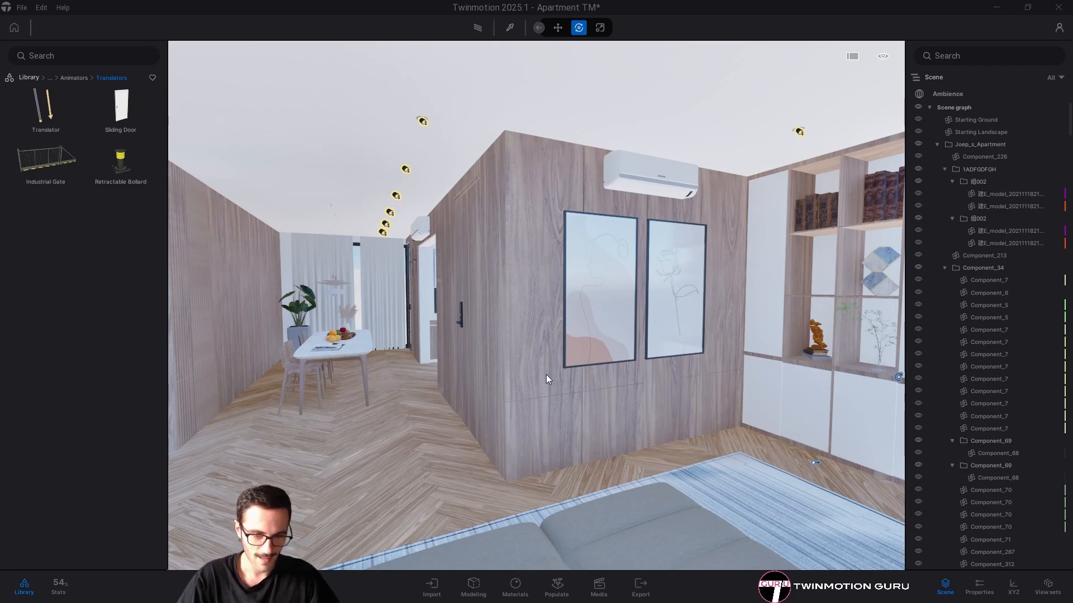
# Rename Configuration2 as "Translator Fur. Door"
pyautogui.click(598, 586)
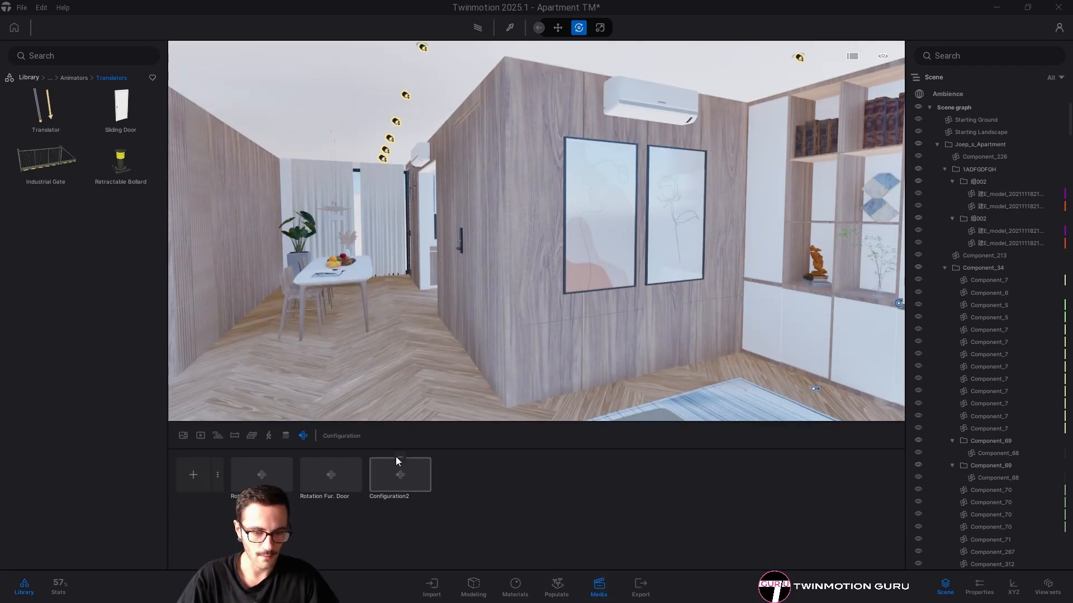
pyautogui.click(397, 456)
pyautogui.click(394, 432)
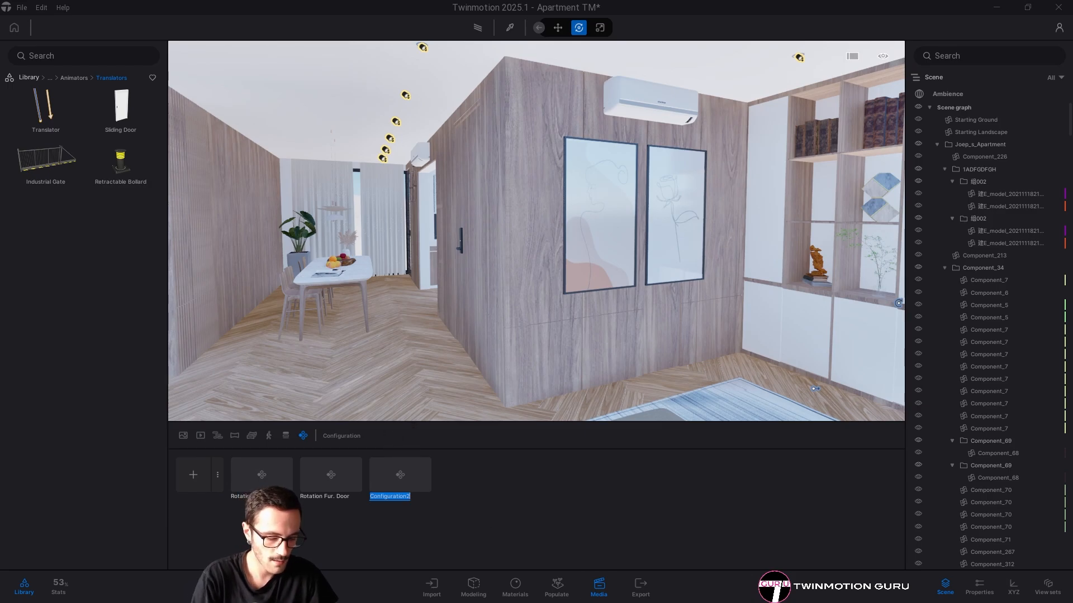
pyautogui.write('Tran')
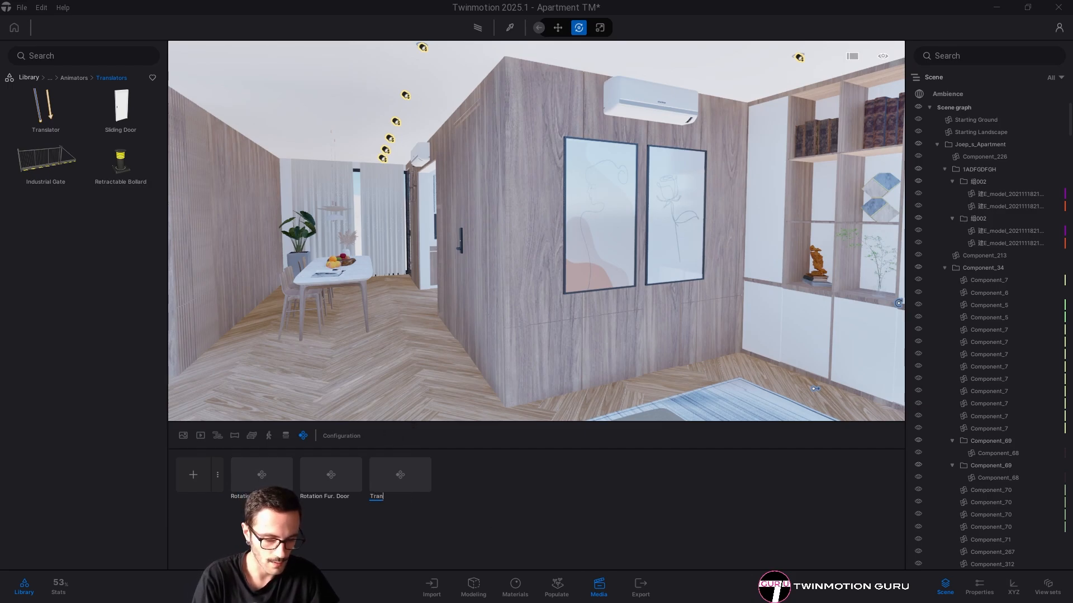
pyautogui.write('slator')
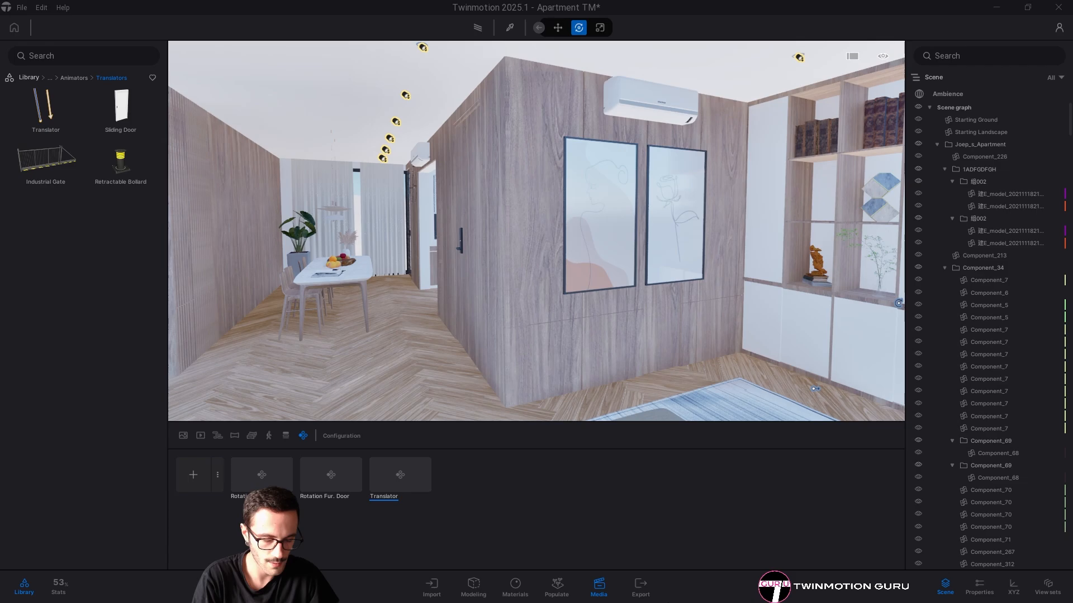
pyautogui.write(' Fur. Door')
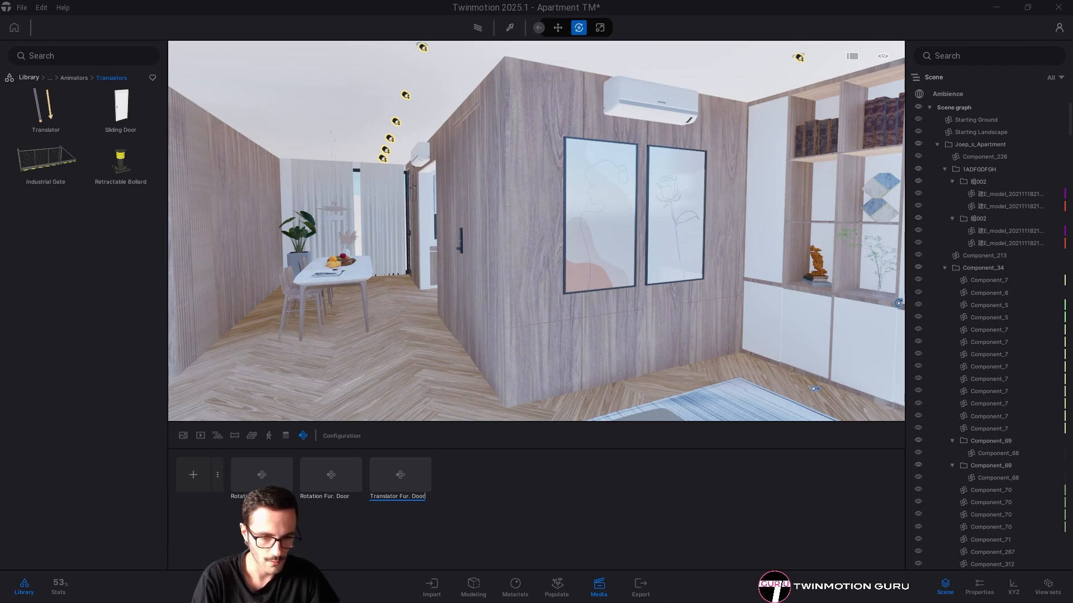
pyautogui.press('Return')
pyautogui.press('s')
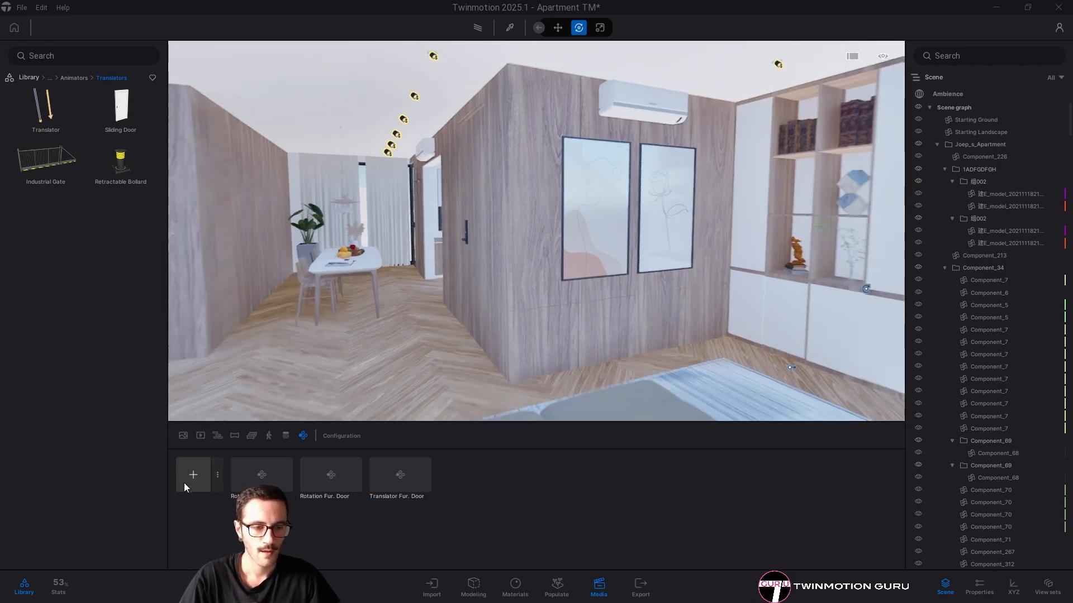
# Create a new configuration in the media section and open its properties with the trigger settings
pyautogui.click(218, 475)
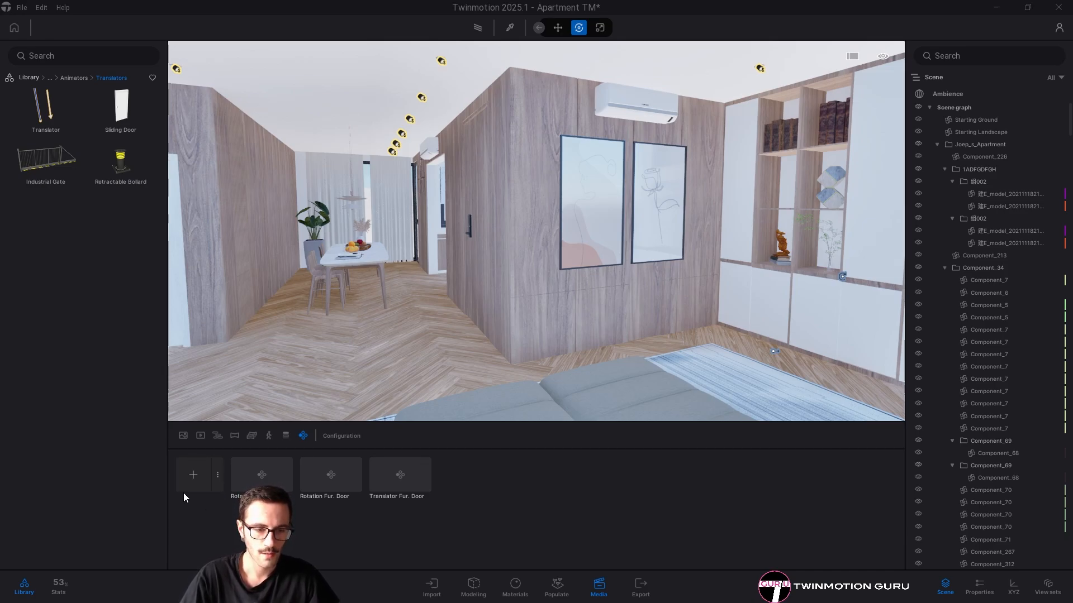
pyautogui.click(193, 475)
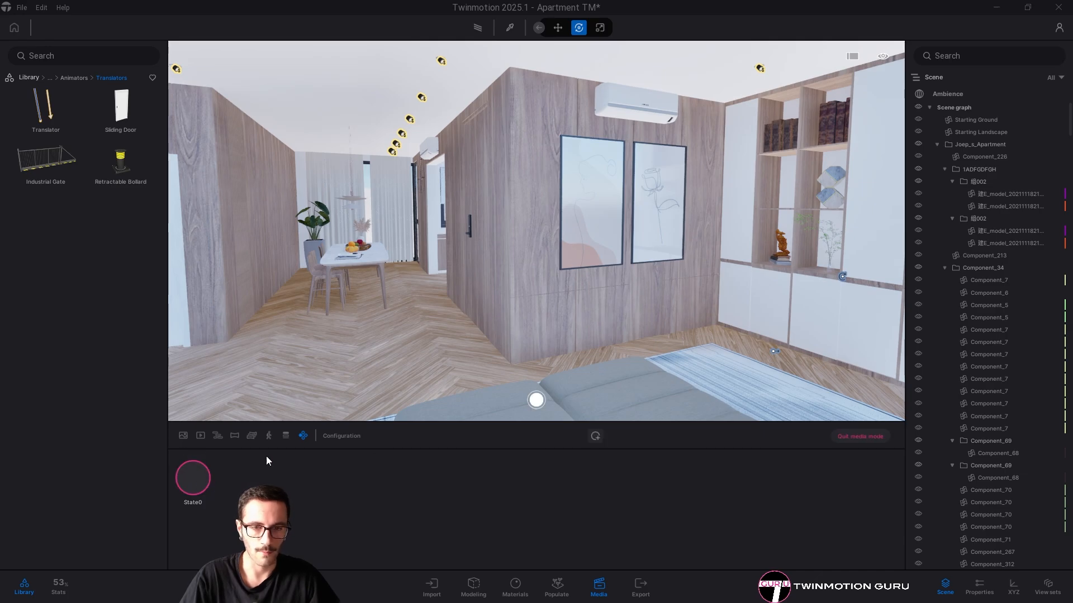
pyautogui.press('d')
pyautogui.moveTo(553, 320); pyautogui.dragTo(477, 317, button='right')
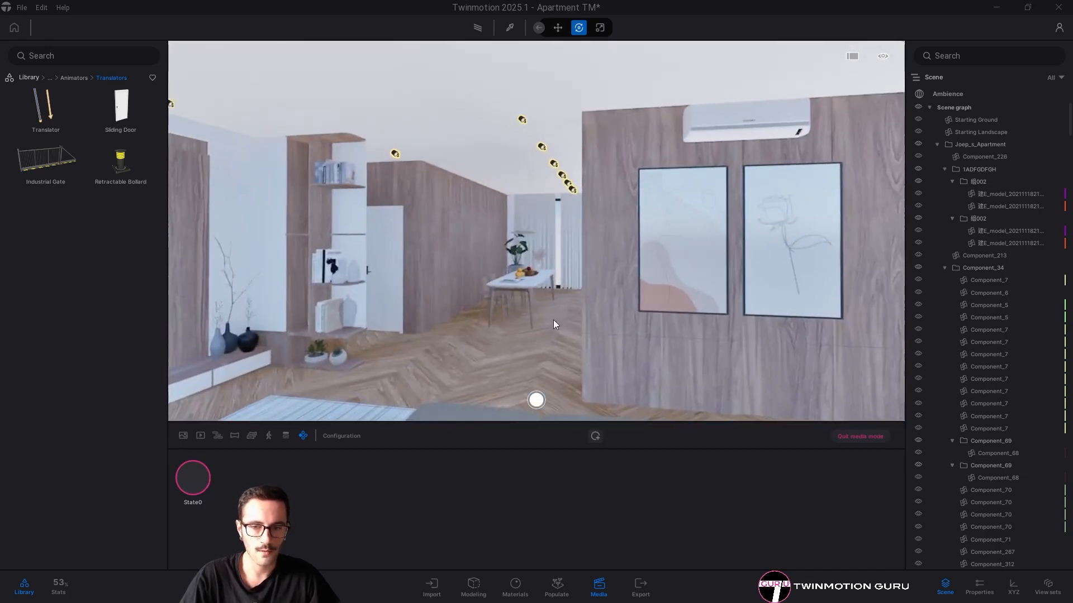
pyautogui.moveTo(570, 313); pyautogui.dragTo(603, 324, button='right')
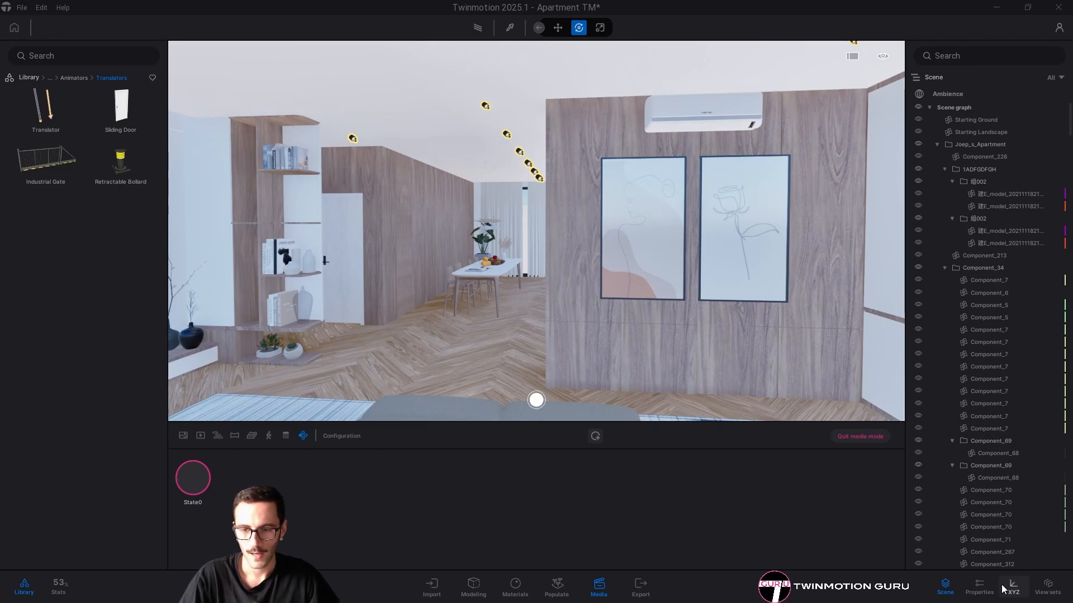
pyautogui.click(981, 594)
pyautogui.click(1058, 228)
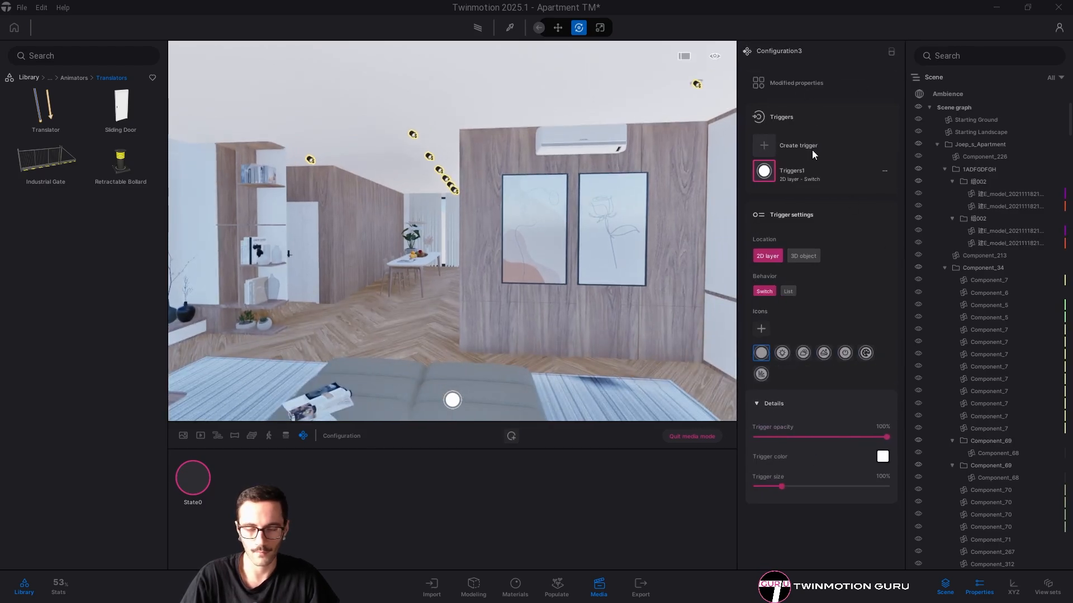
# Return to the library's root and look around the living room at its wood-clad walls and shelving
pyautogui.moveTo(581, 285); pyautogui.dragTo(648, 285, button='right')
pyautogui.moveTo(556, 314); pyautogui.dragTo(606, 321, button='right')
pyautogui.moveTo(592, 245); pyautogui.dragTo(609, 237, button='right')
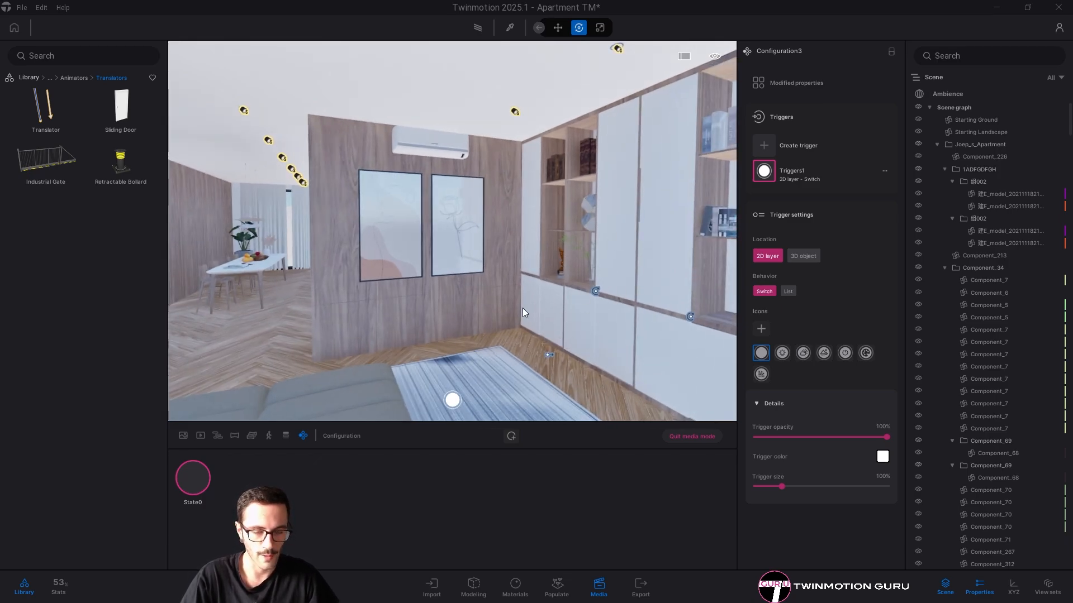
pyautogui.moveTo(522, 308); pyautogui.dragTo(568, 313, button='right')
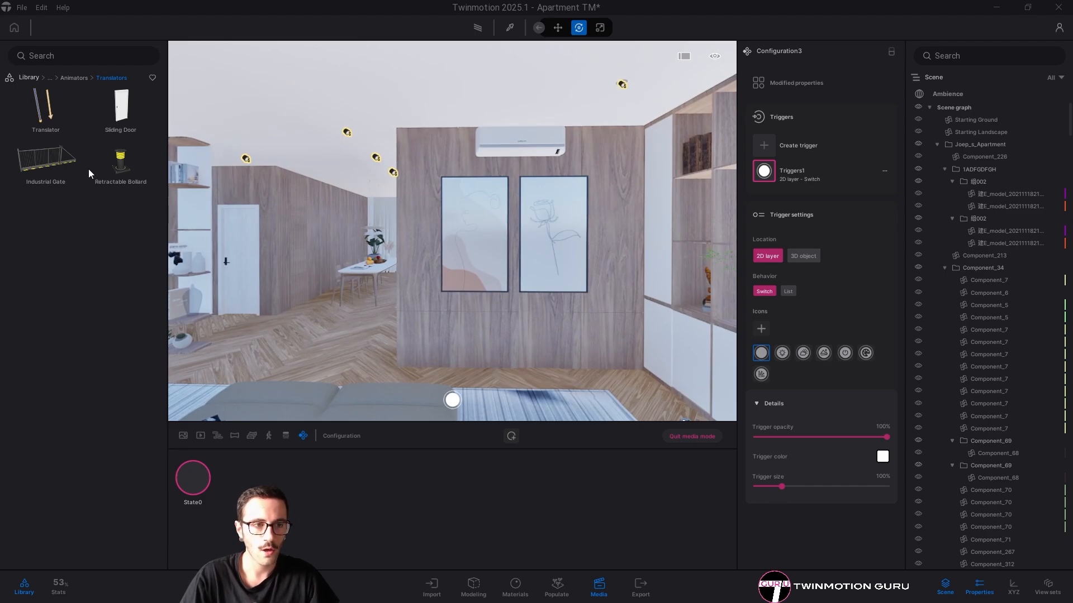
pyautogui.click(28, 77)
pyautogui.moveTo(583, 358); pyautogui.dragTo(343, 176, button='right')
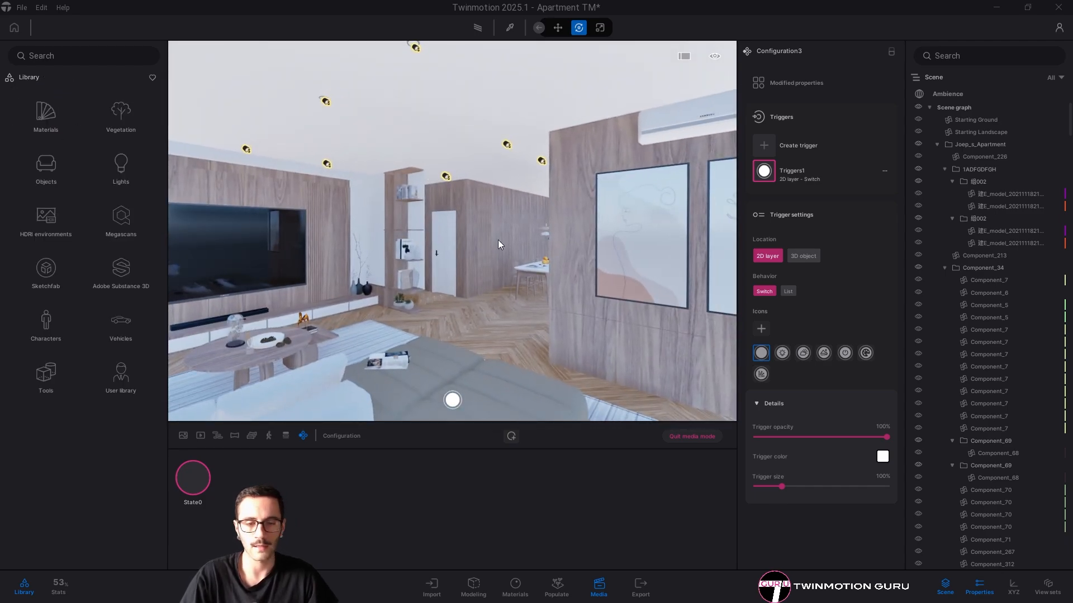
pyautogui.moveTo(498, 240); pyautogui.dragTo(497, 211, button='right')
pyautogui.press('w')
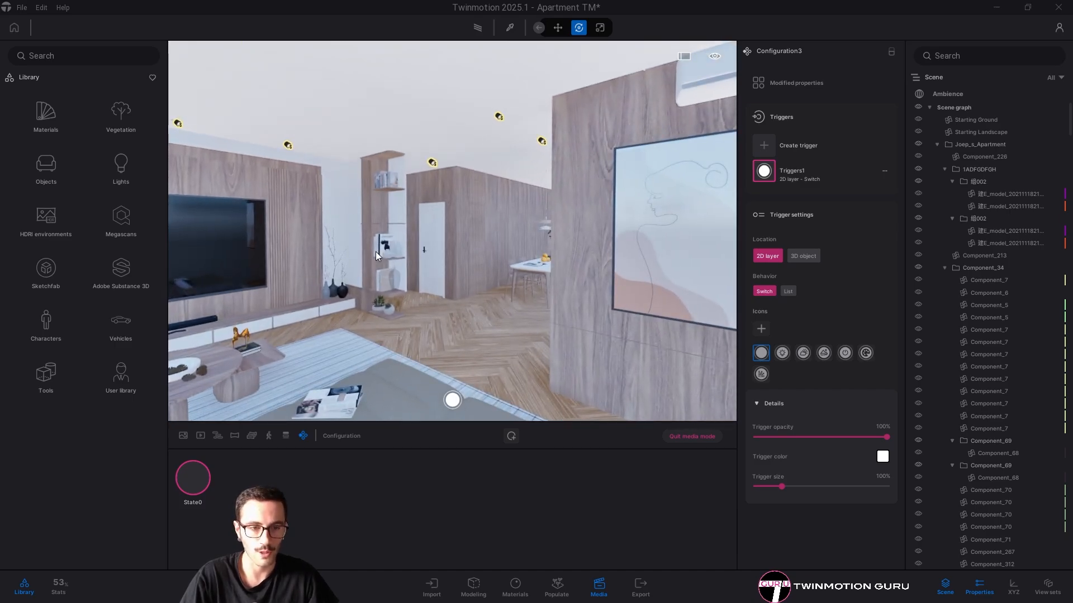
pyautogui.moveTo(375, 251); pyautogui.dragTo(427, 219, button='right')
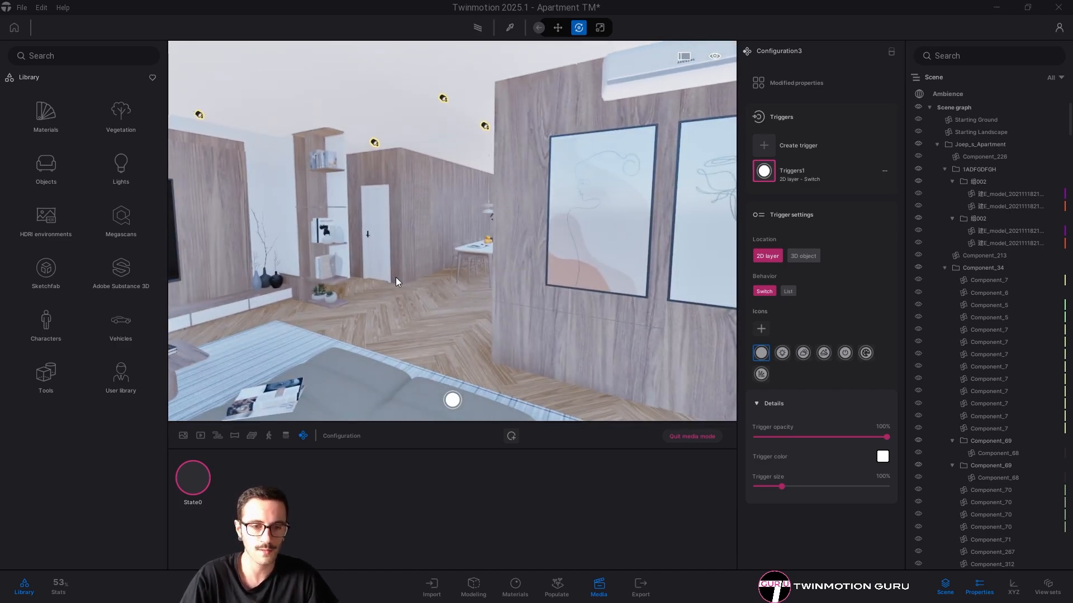
pyautogui.moveTo(395, 277); pyautogui.dragTo(406, 213, button='right')
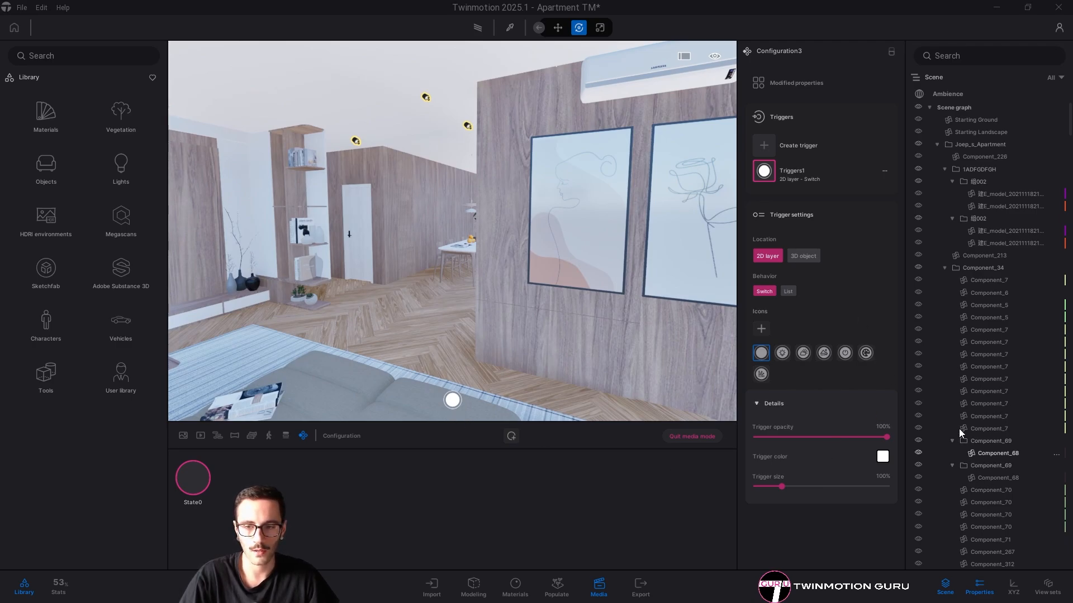
# Check the settings of the rotator that holds Component_11 in the scene graph, and deselect it
pyautogui.scroll(-20, 959, 428)
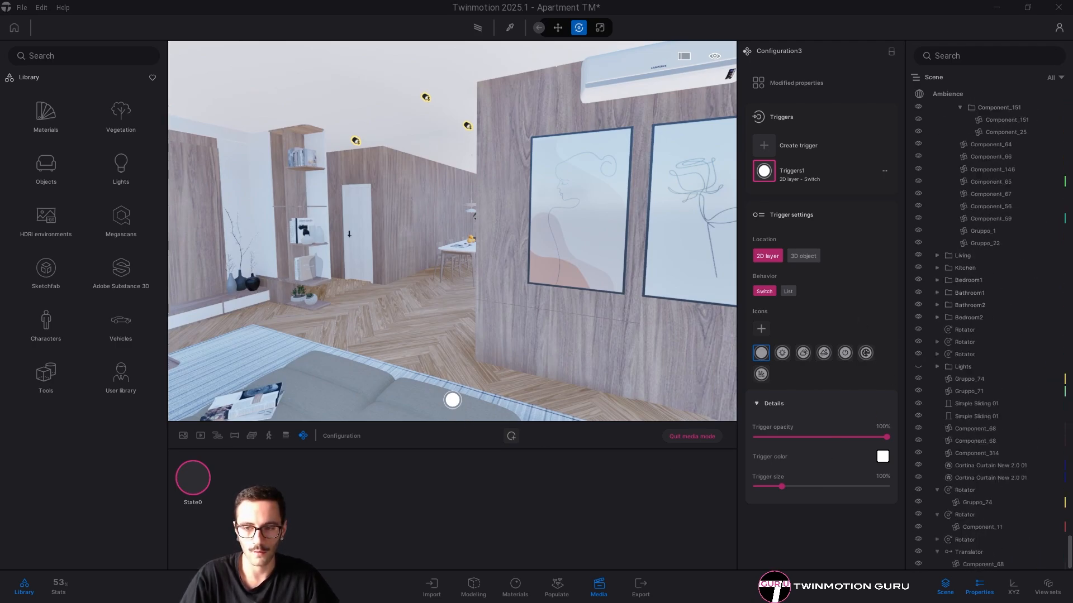
pyautogui.click(959, 514)
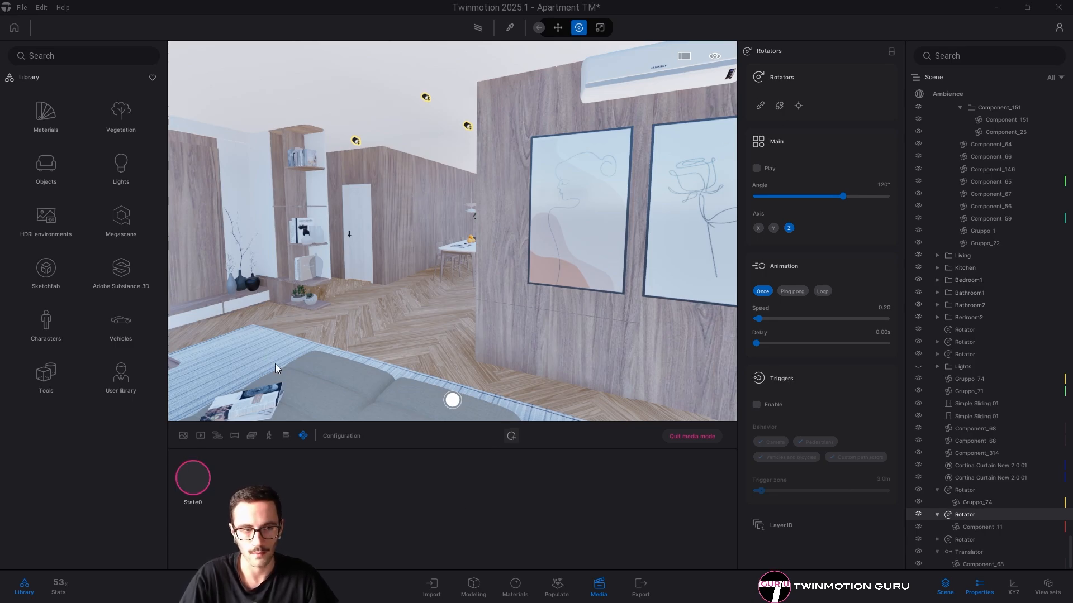
pyautogui.moveTo(275, 364); pyautogui.dragTo(284, 340, button='right')
pyautogui.press('Escape')
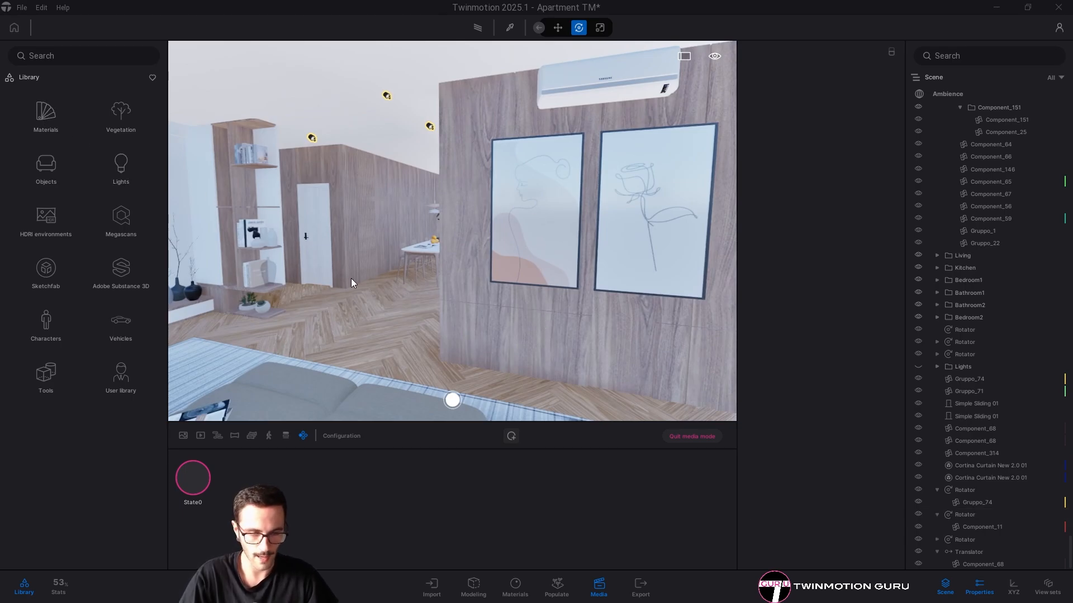
# Open the wood category of the library's materials and browse its finishes for the wall behind the two pictures
pyautogui.moveTo(364, 229); pyautogui.dragTo(354, 220, button='right')
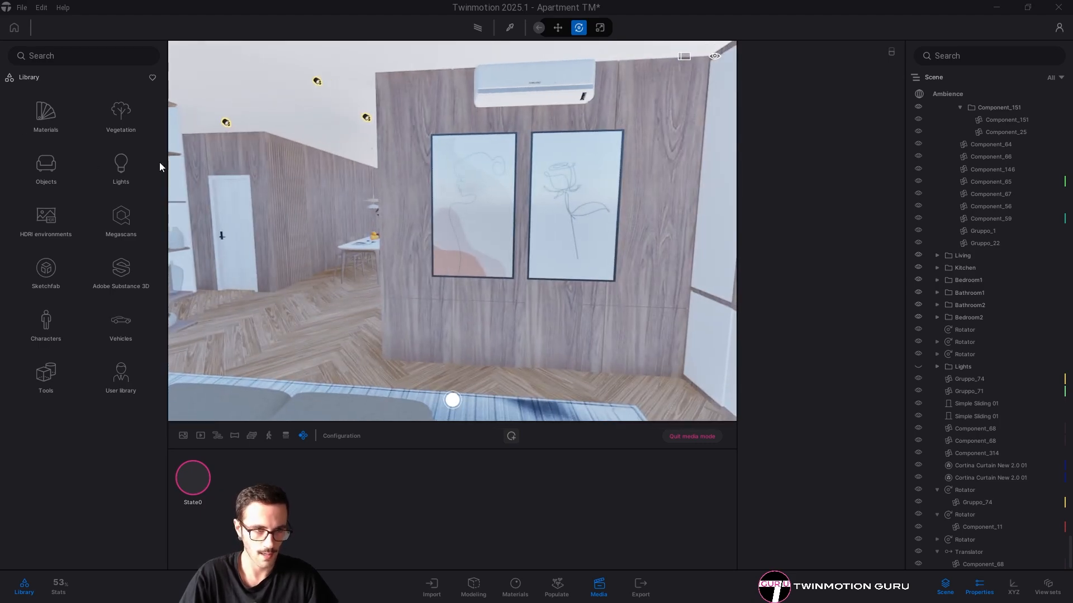
pyautogui.press('w')
pyautogui.click(45, 114)
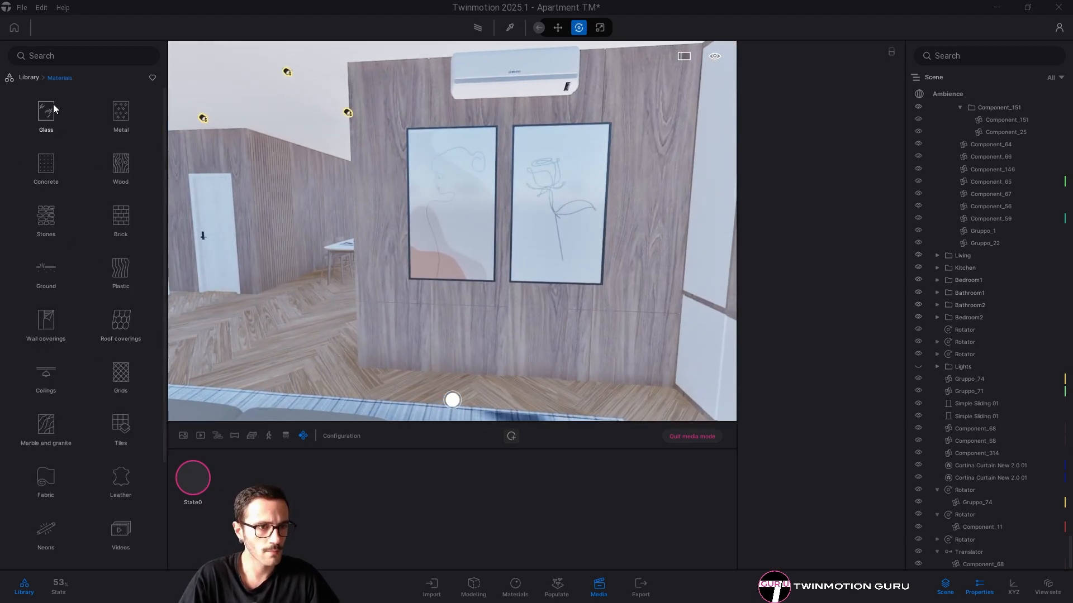
pyautogui.click(103, 181)
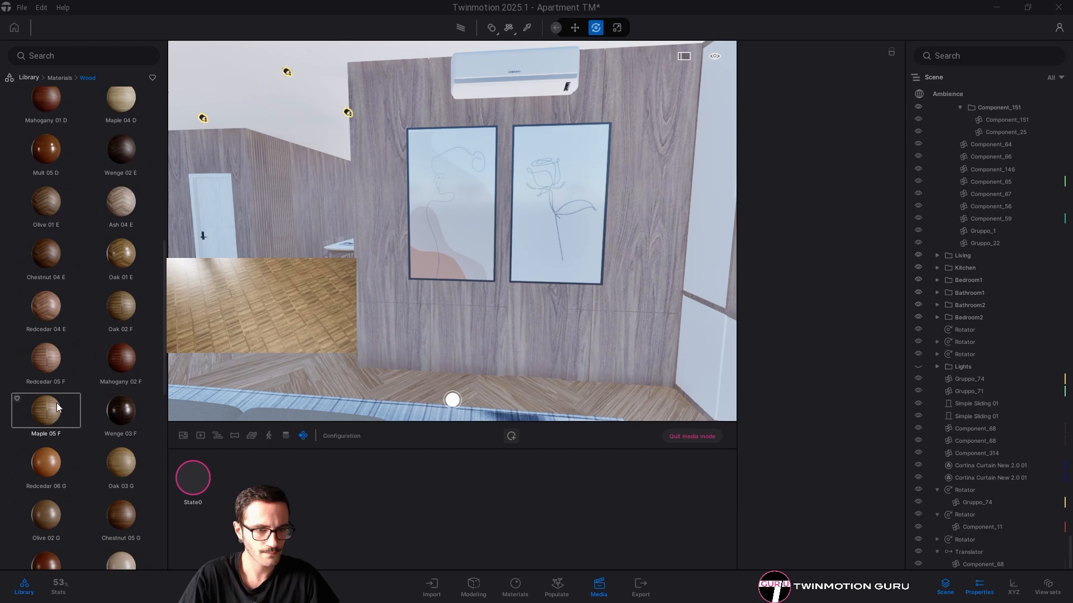
pyautogui.scroll(-3, 61, 419)
pyautogui.moveTo(670, 240); pyautogui.dragTo(519, 256, button='right')
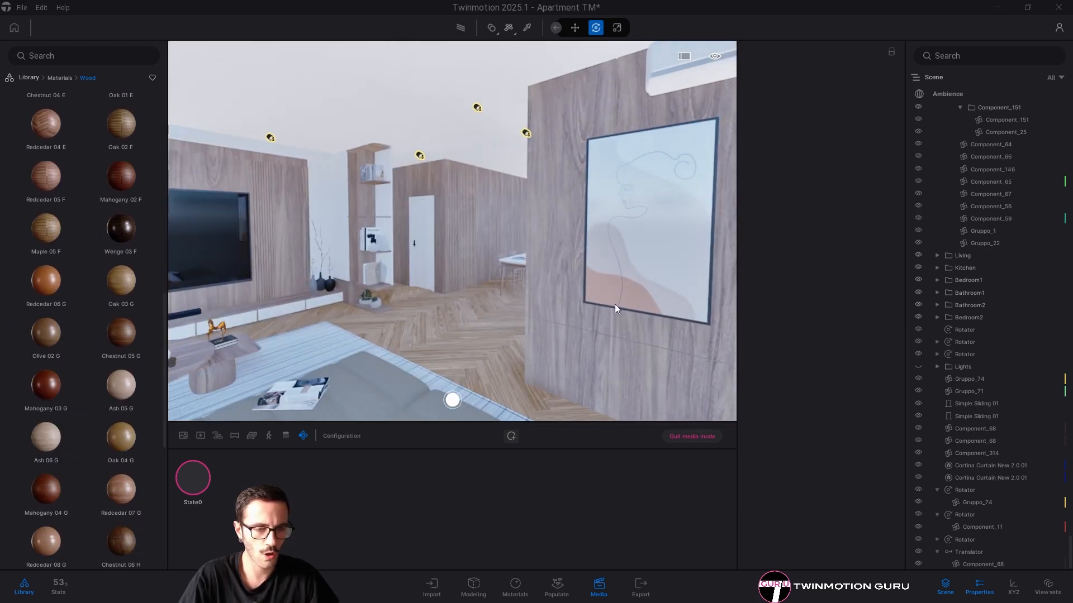
pyautogui.moveTo(615, 304); pyautogui.dragTo(579, 296, button='right')
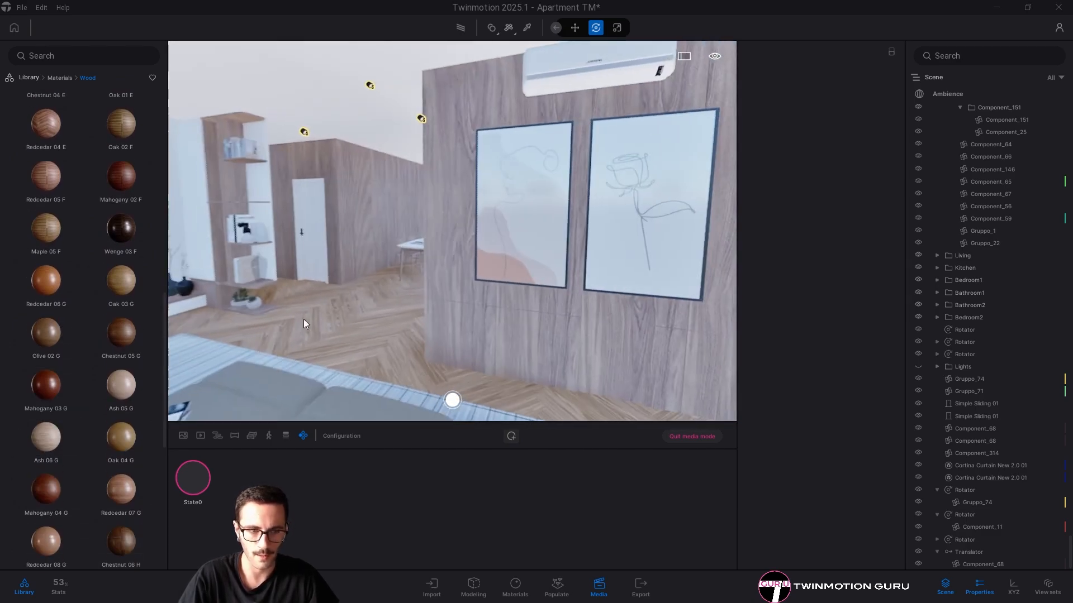
pyautogui.scroll(-2, 62, 347)
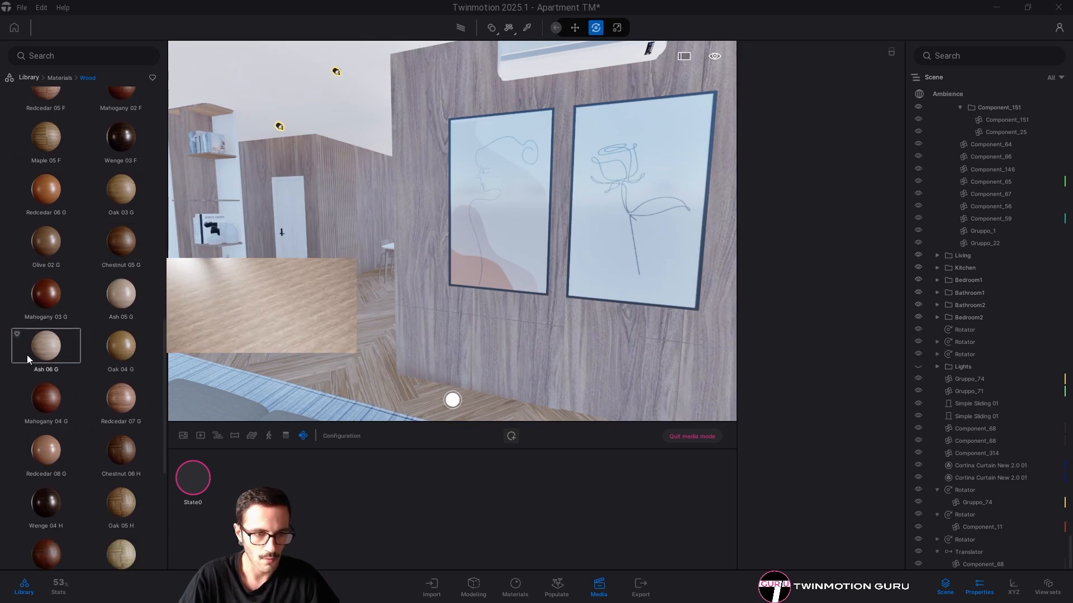
# Try the Ash 06 G and Oak 04 G wood materials on the wall behind the two pictures and inspect the grain
pyautogui.moveTo(236, 350); pyautogui.dragTo(266, 346, button='right')
pyautogui.press('w')
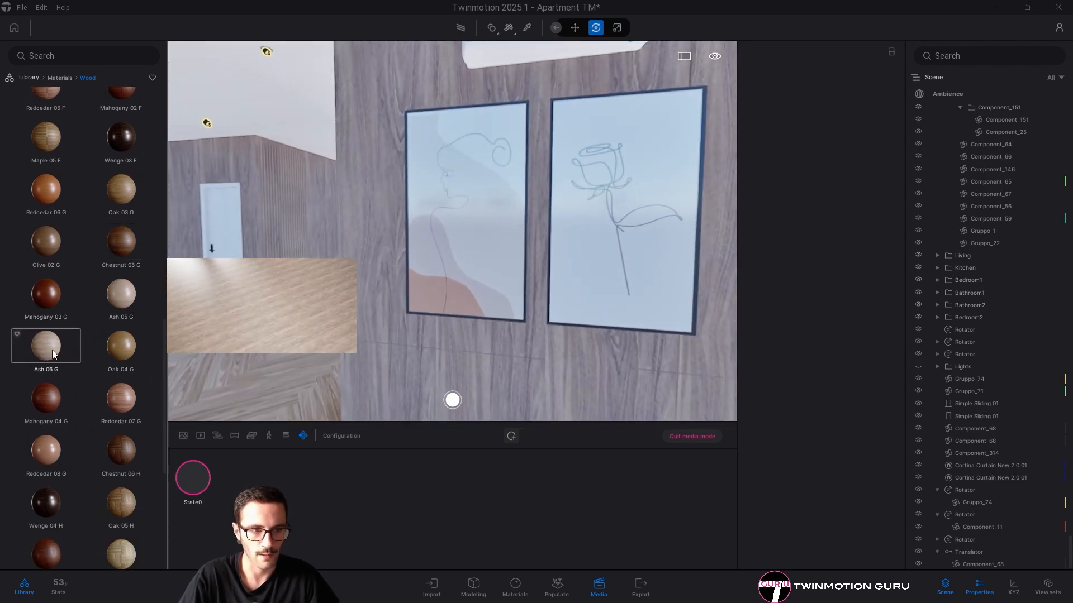
pyautogui.moveTo(52, 349); pyautogui.dragTo(375, 297)
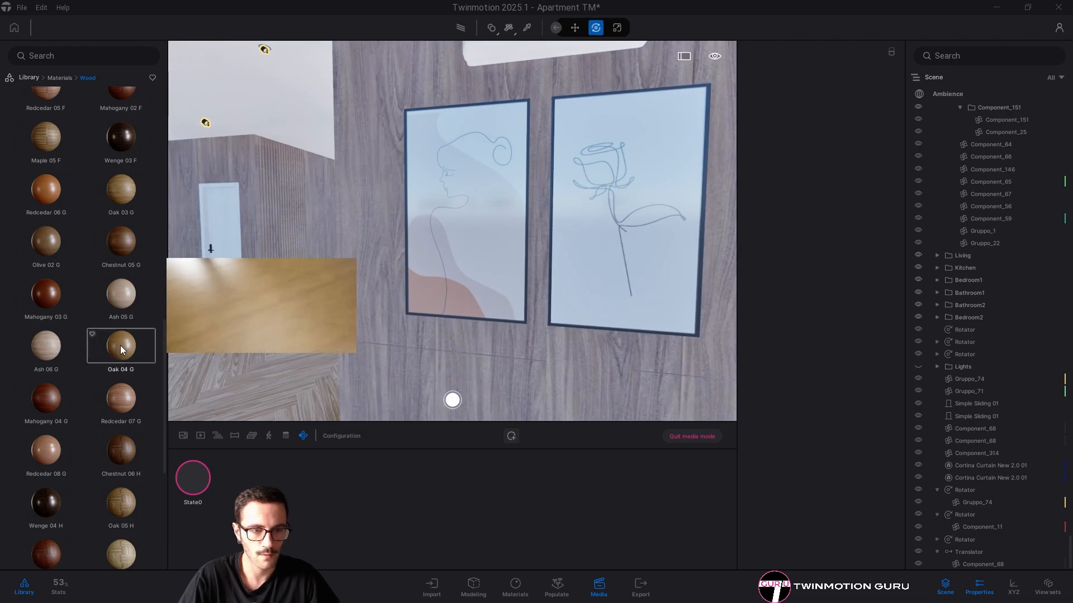
pyautogui.moveTo(120, 345); pyautogui.dragTo(366, 326)
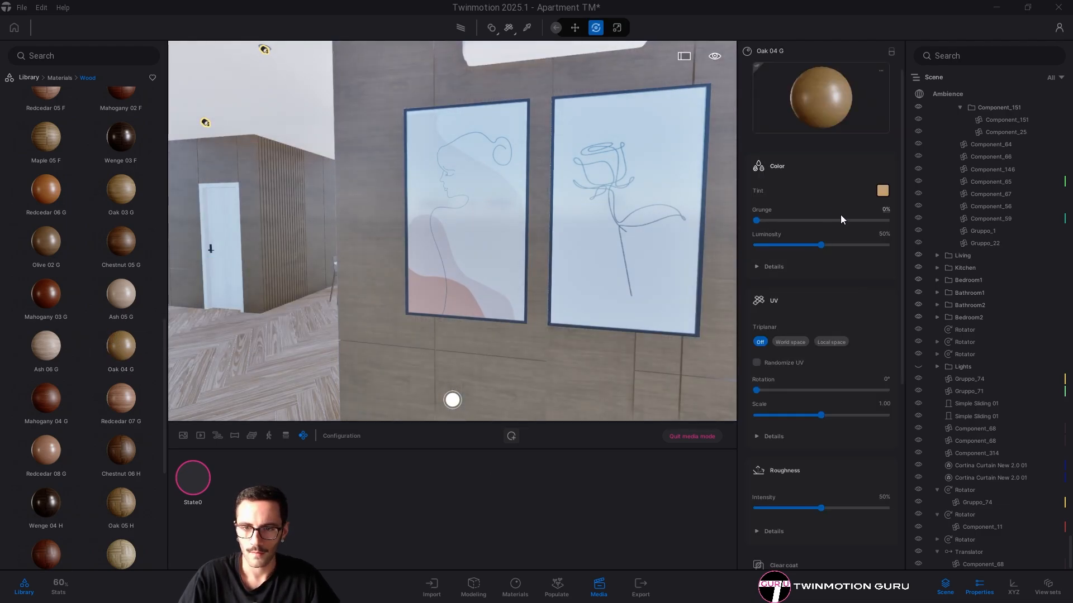
pyautogui.moveTo(567, 210); pyautogui.dragTo(524, 233, button='right')
pyautogui.press('w')
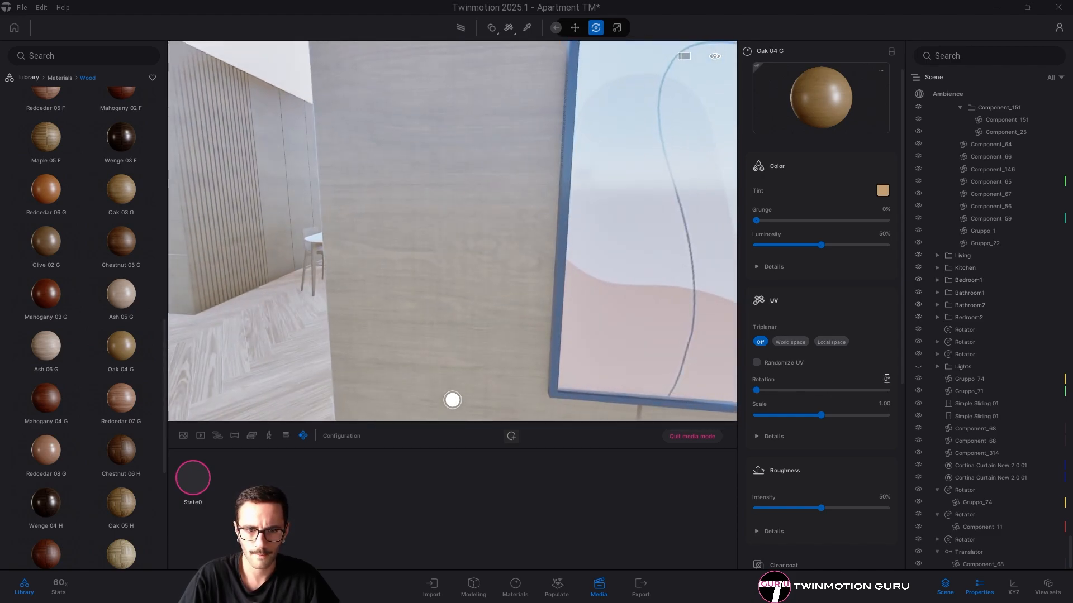
pyautogui.press('w')
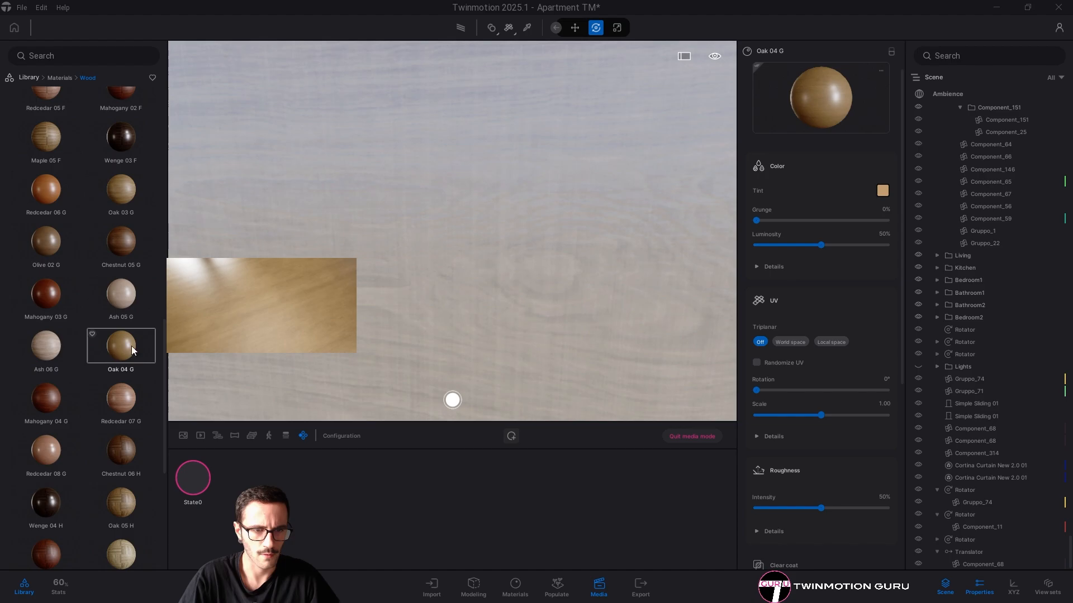
pyautogui.press('s')
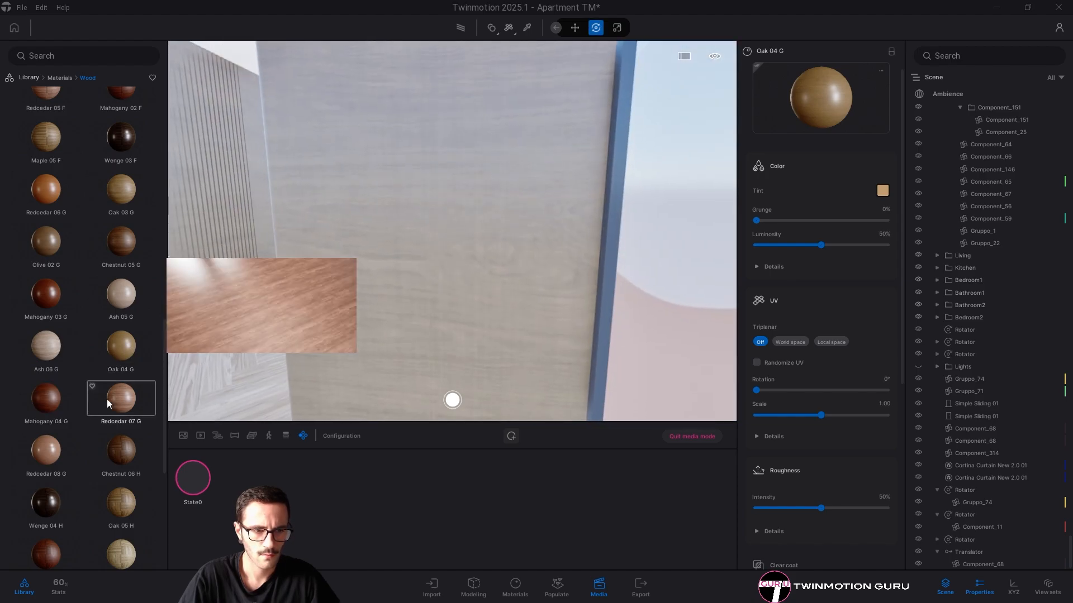
# Apply the Redcedar 07 G material to the wall behind the two pictures and set its UV rotation to 90°
pyautogui.moveTo(106, 399); pyautogui.dragTo(458, 267)
pyautogui.press('s')
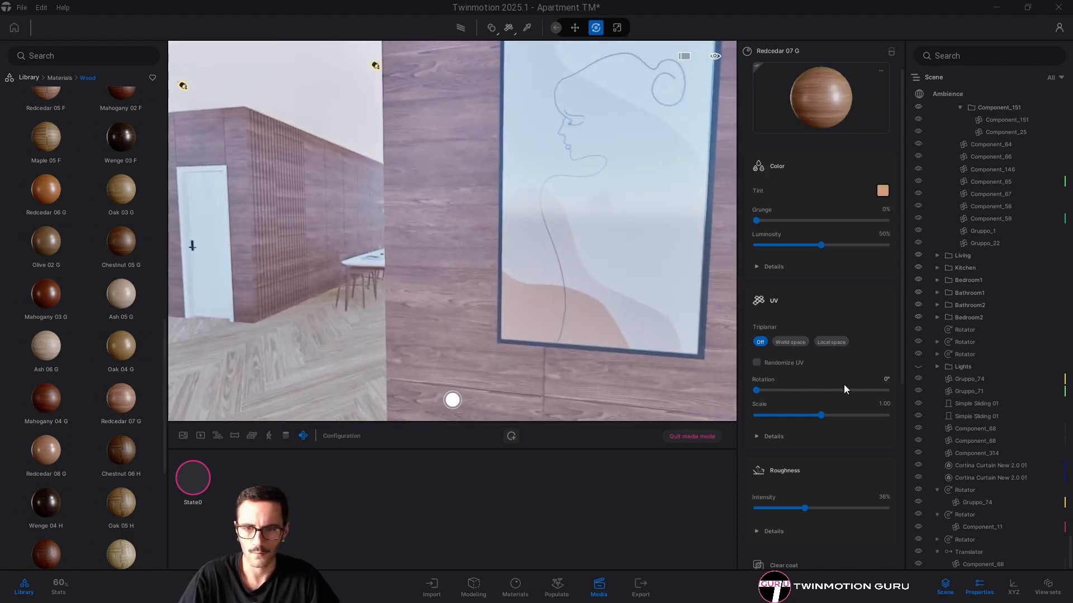
pyautogui.click(885, 379)
pyautogui.write('90')
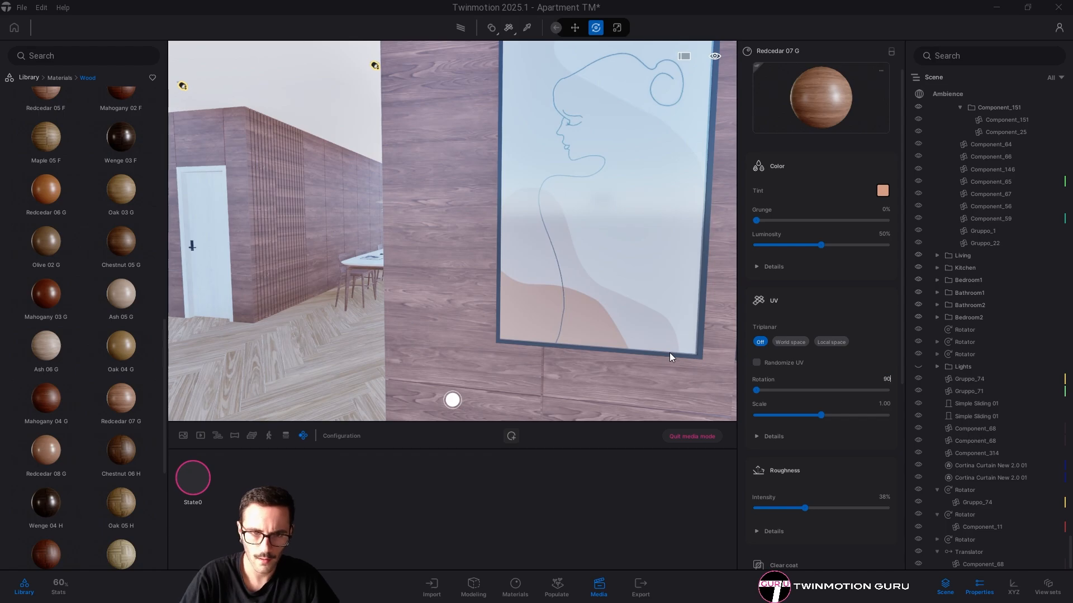
pyautogui.press('Return')
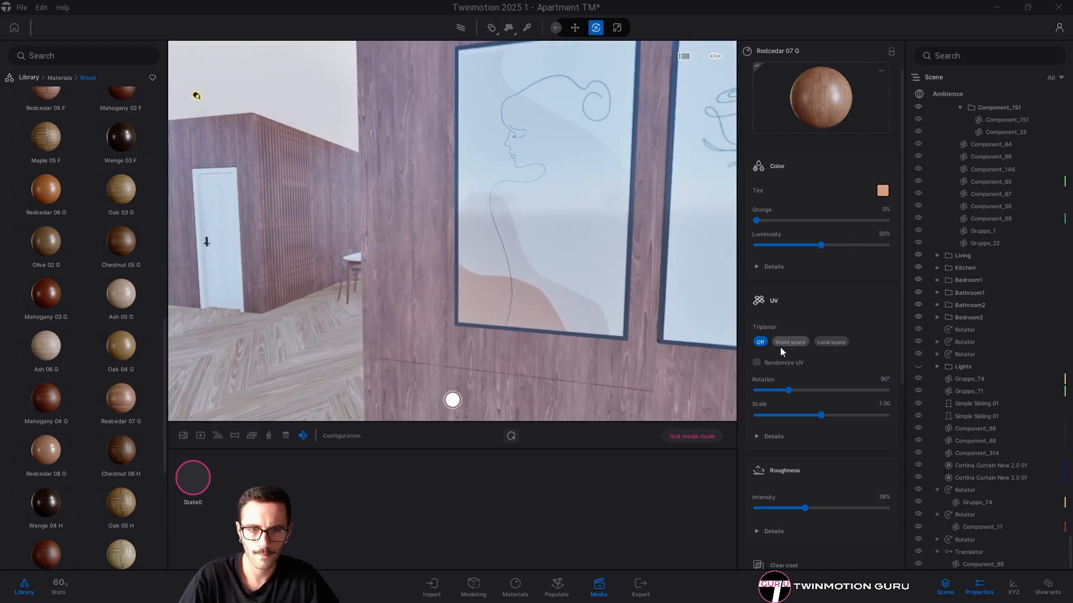
# Enable Randomize UV for the Redcedar 07 G material and set its UV scale to 2
pyautogui.press('s')
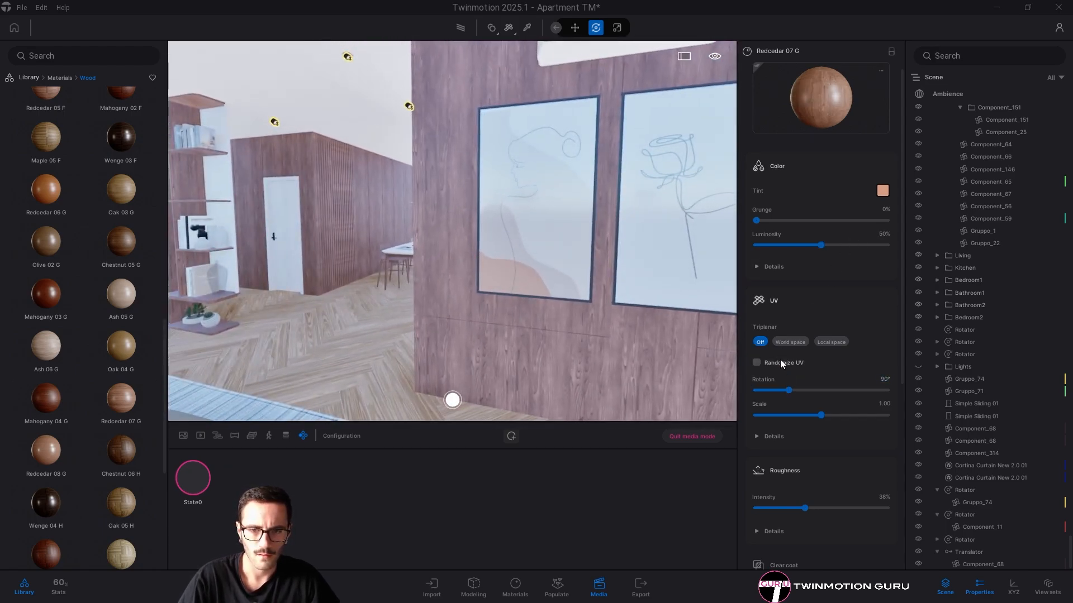
pyautogui.click(757, 363)
pyautogui.press('w')
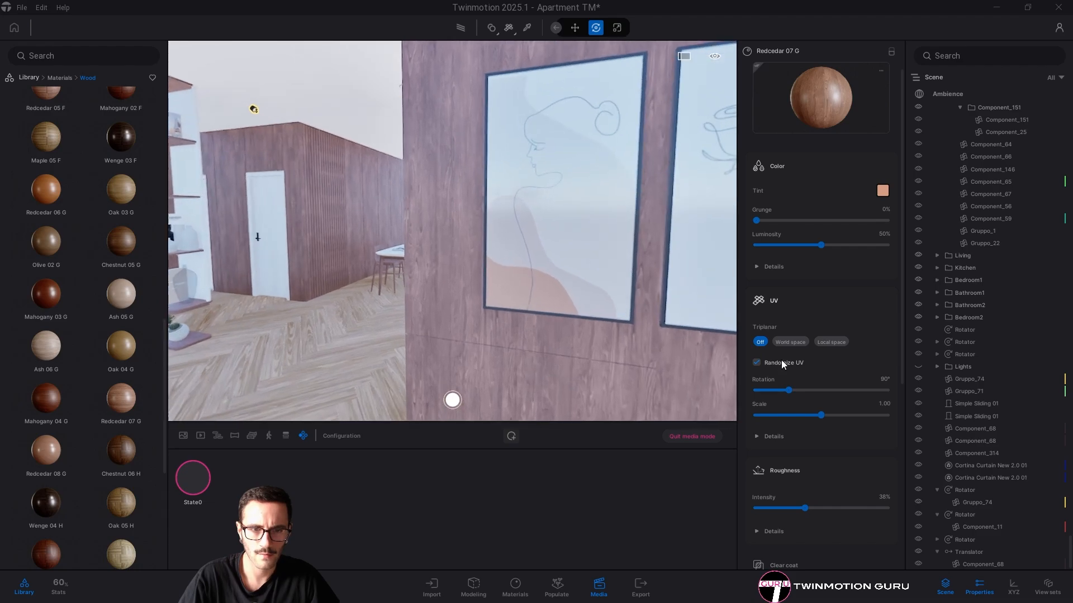
pyautogui.moveTo(889, 403); pyautogui.dragTo(741, 390)
pyautogui.write('2')
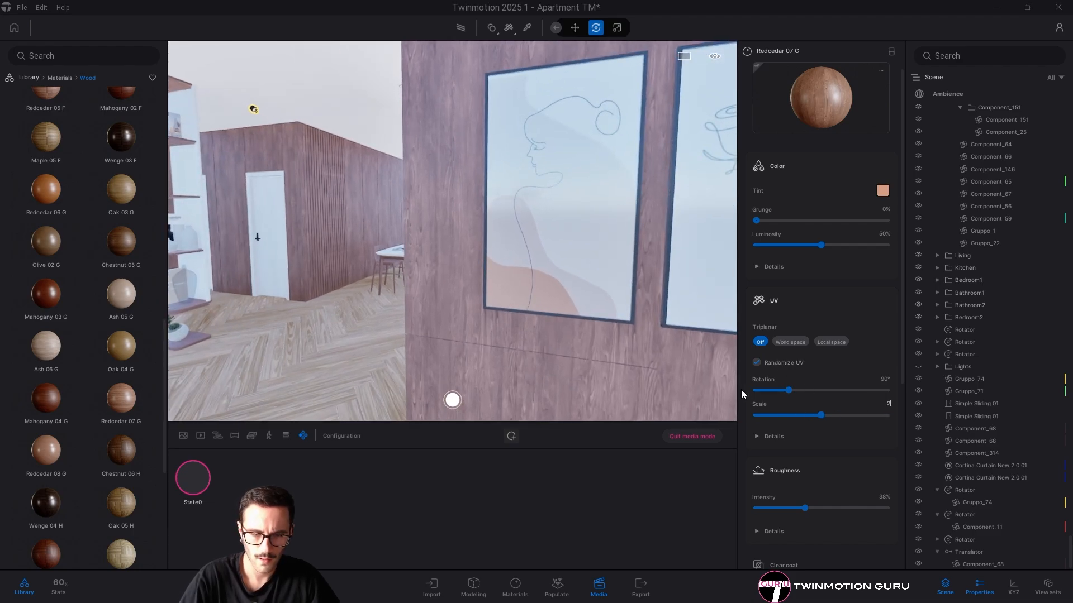
pyautogui.press('Return')
pyautogui.press('s')
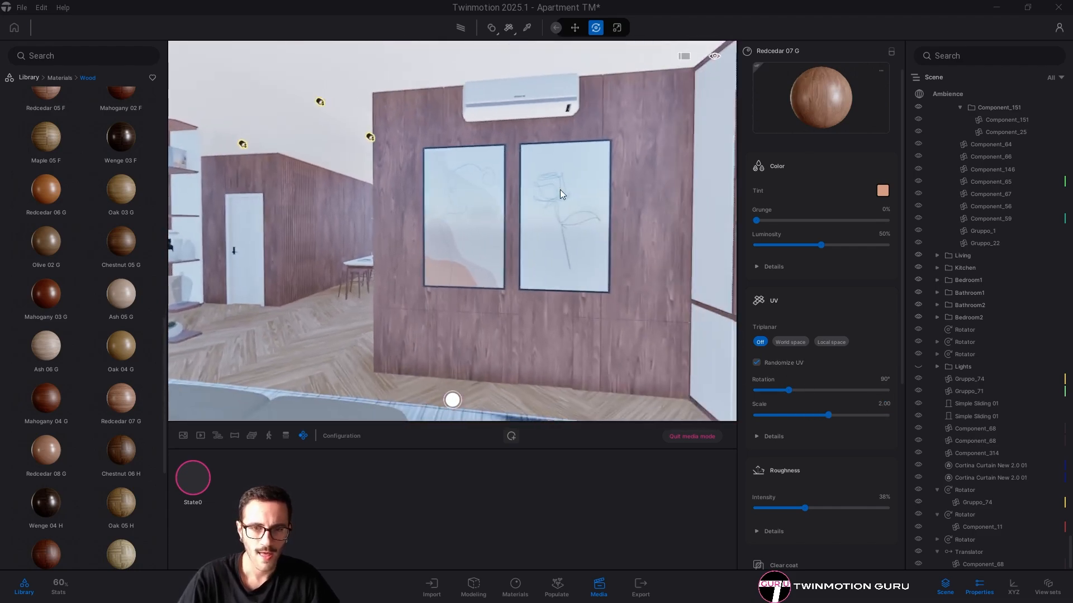
pyautogui.moveTo(560, 189); pyautogui.dragTo(411, 306, button='right')
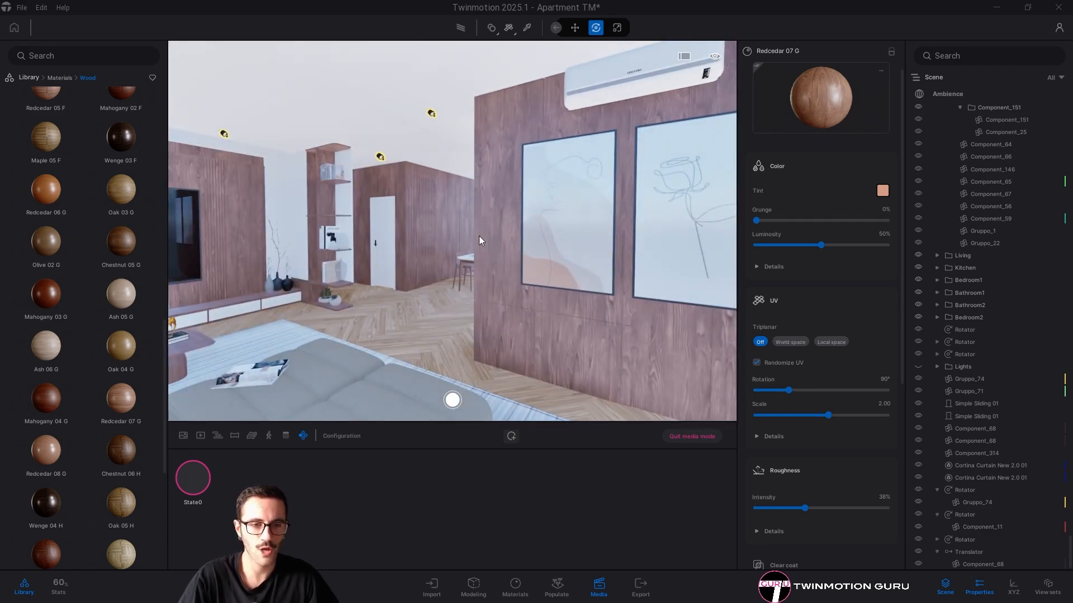
pyautogui.moveTo(478, 236); pyautogui.dragTo(455, 236, button='right')
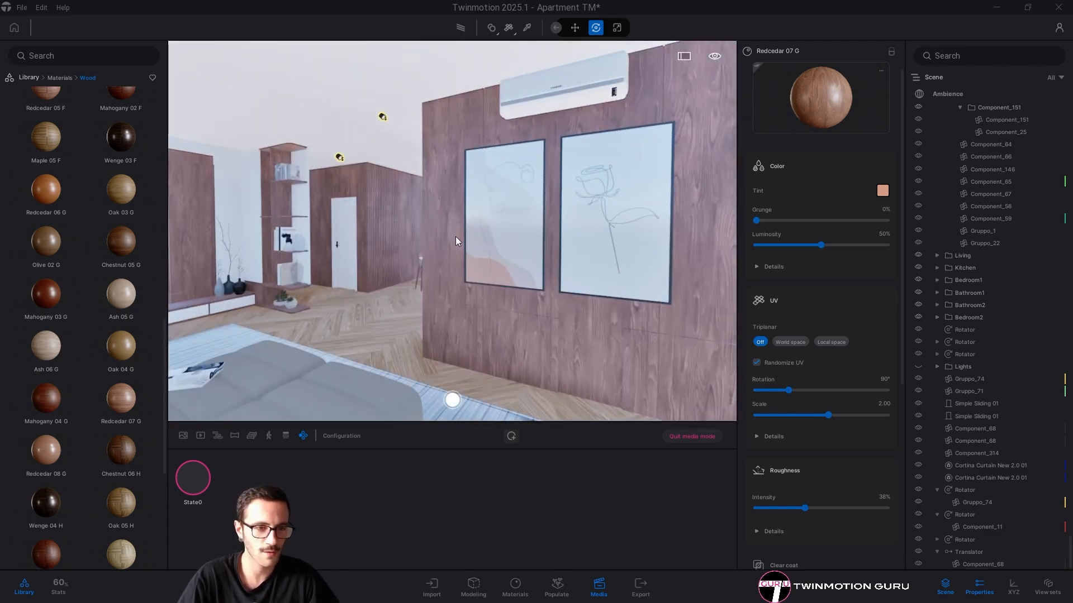
# Save the Redcedar 07 G wall look as a new configuration state and compare it with State0
pyautogui.click(512, 436)
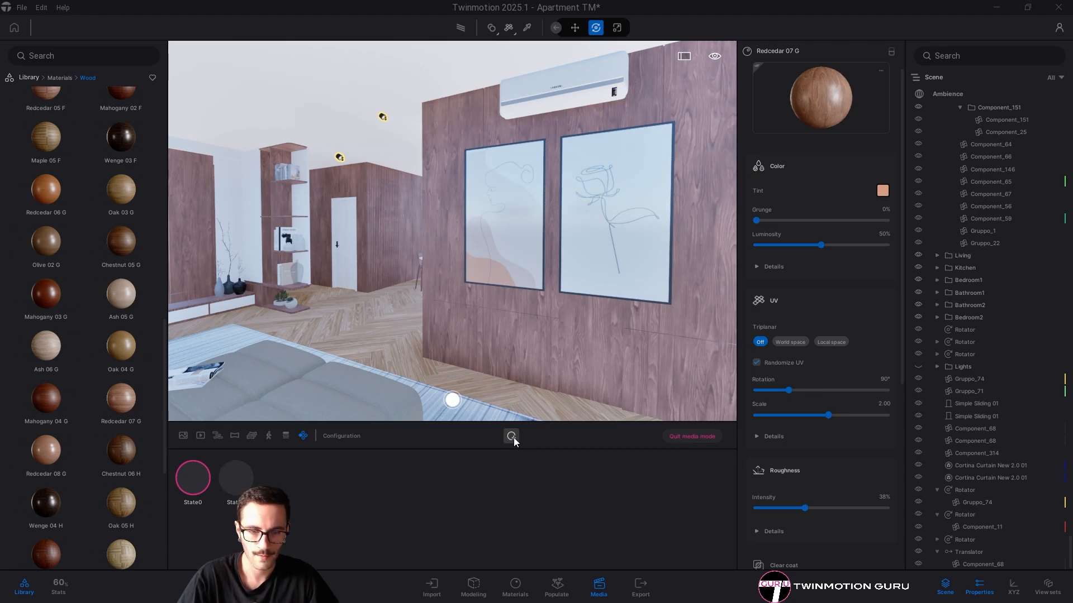
pyautogui.moveTo(199, 486)
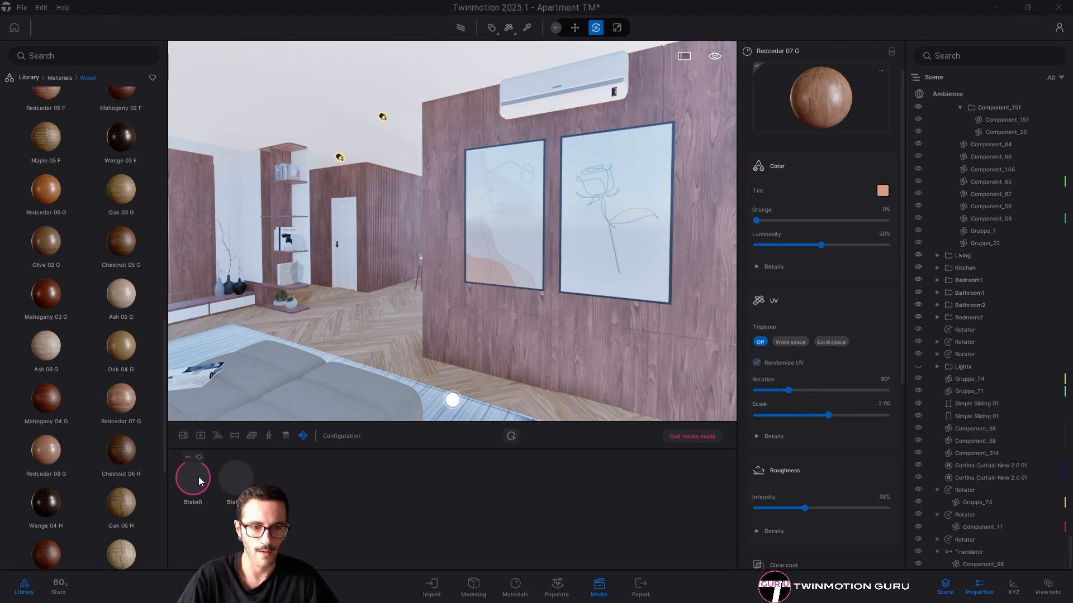
pyautogui.click(200, 480)
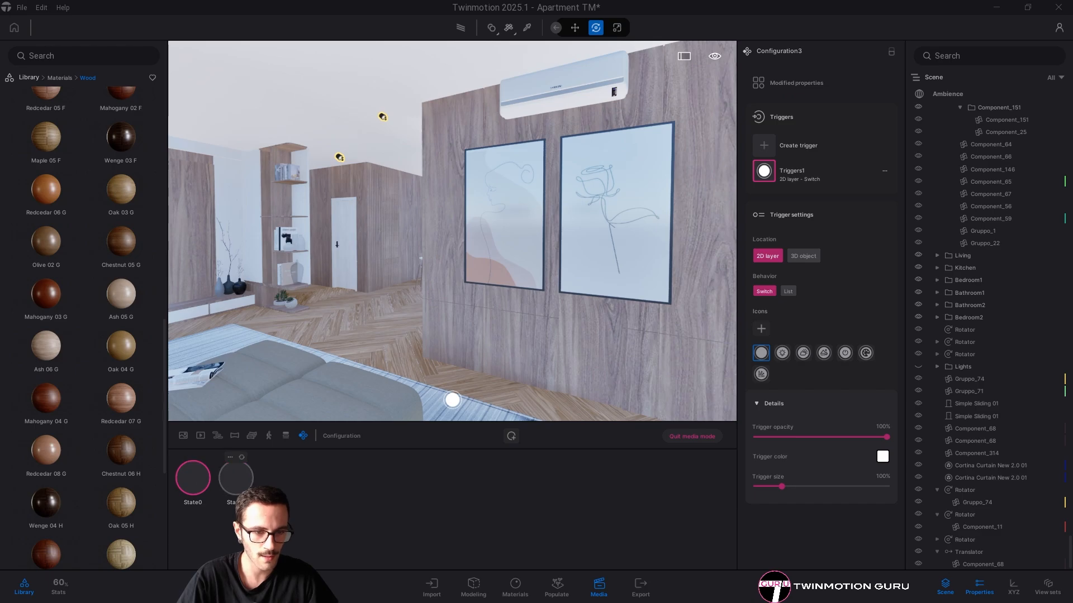
pyautogui.click(240, 481)
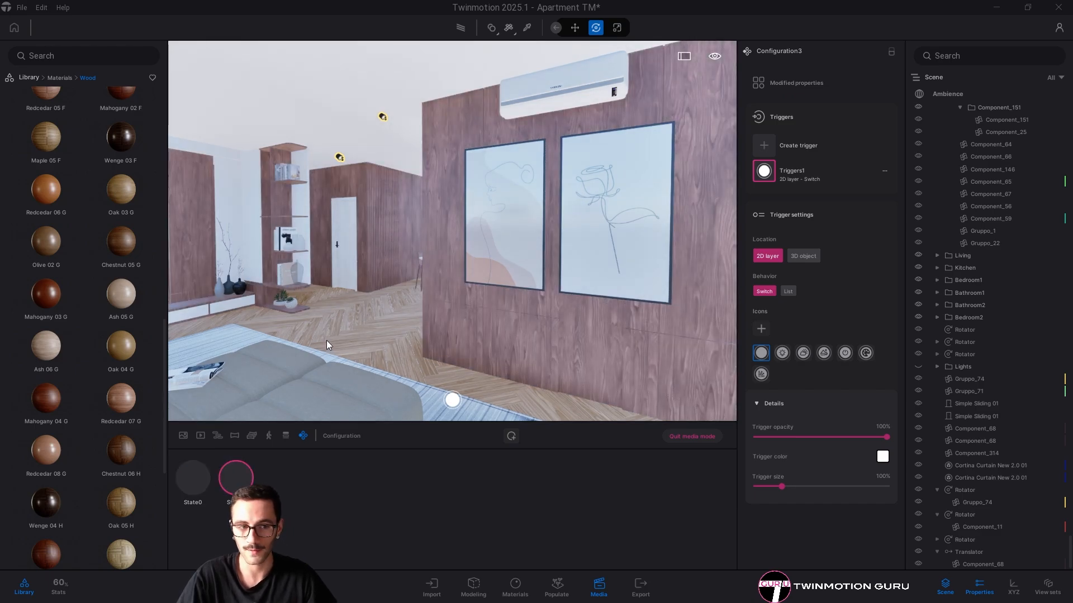
# Try the Chestnut 05 G wood material on the wall behind the two pictures
pyautogui.press('w')
pyautogui.moveTo(325, 339); pyautogui.dragTo(390, 337, button='right')
pyautogui.press('a')
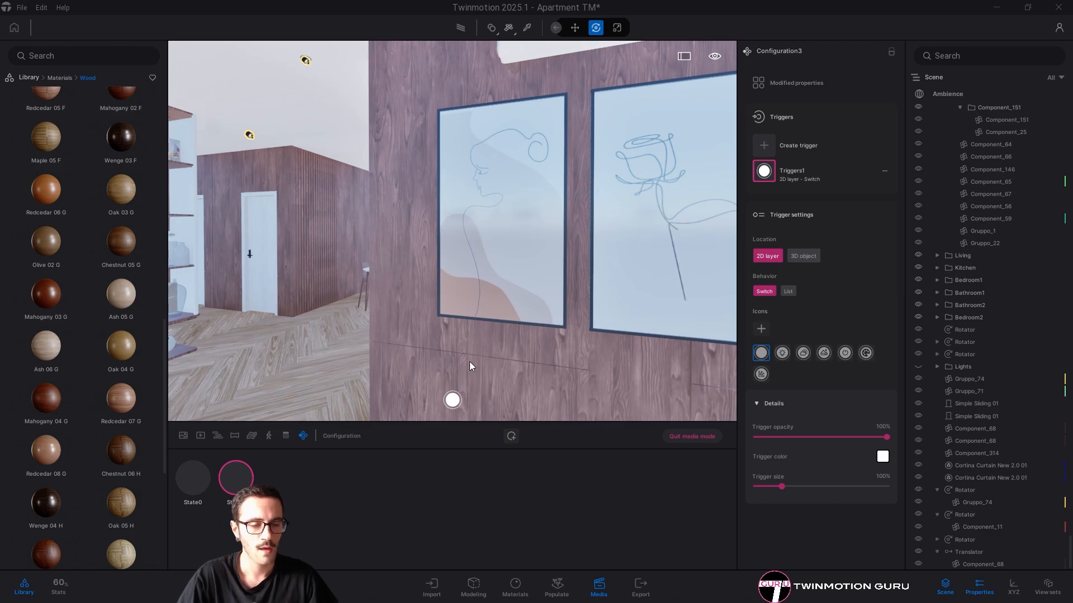
pyautogui.moveTo(467, 366); pyautogui.dragTo(513, 366, button='right')
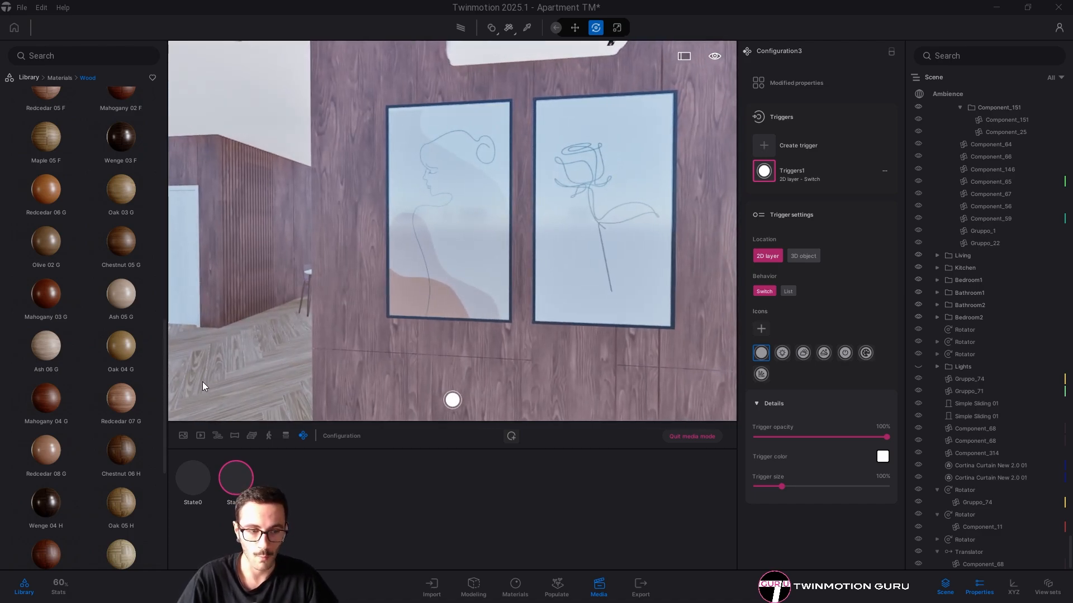
pyautogui.press('w')
pyautogui.moveTo(57, 450)
pyautogui.scroll(-1, 86, 420)
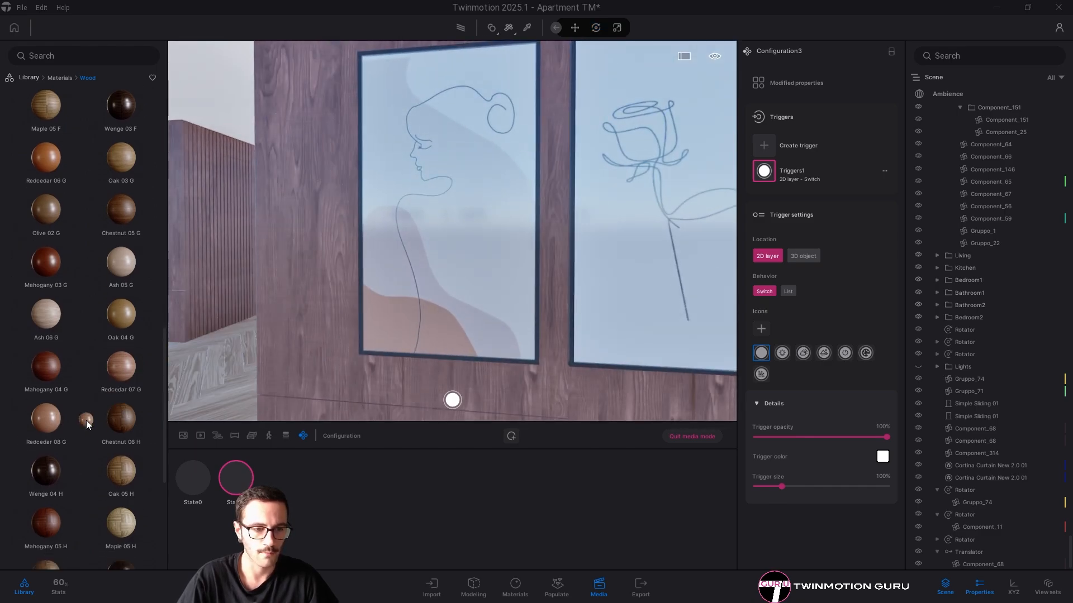
pyautogui.moveTo(122, 206); pyautogui.dragTo(336, 357)
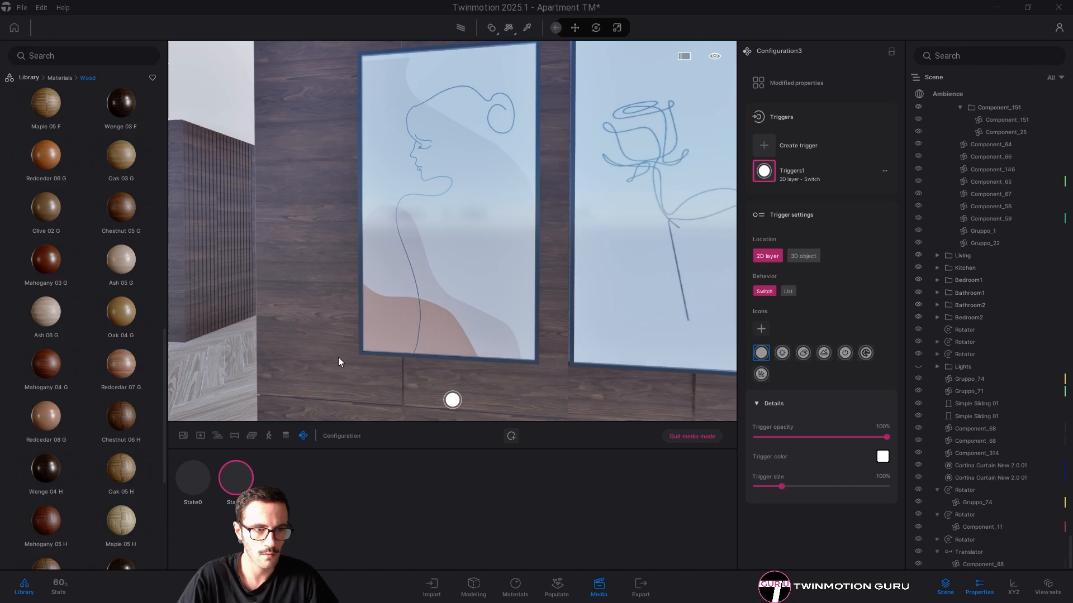
# Apply the Redcedar 06 G material to the wall behind the two pictures, with UV rotation 90° and scale 2
pyautogui.moveTo(43, 152); pyautogui.dragTo(300, 337)
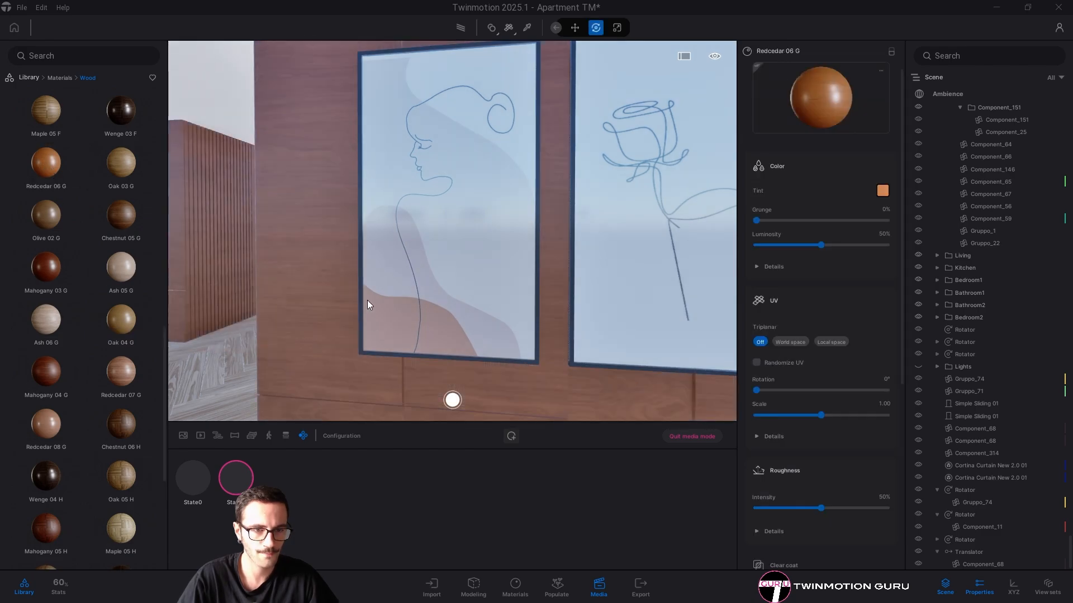
pyautogui.moveTo(367, 300); pyautogui.dragTo(421, 301, button='middle')
pyautogui.scroll(4, 421, 301)
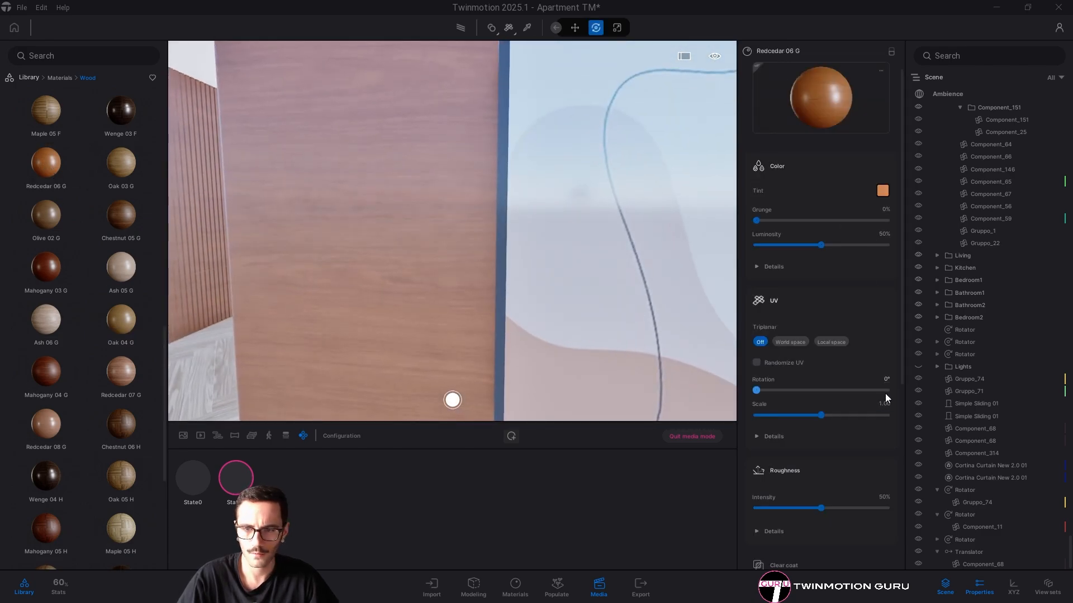
pyautogui.write('90')
pyautogui.press('Return')
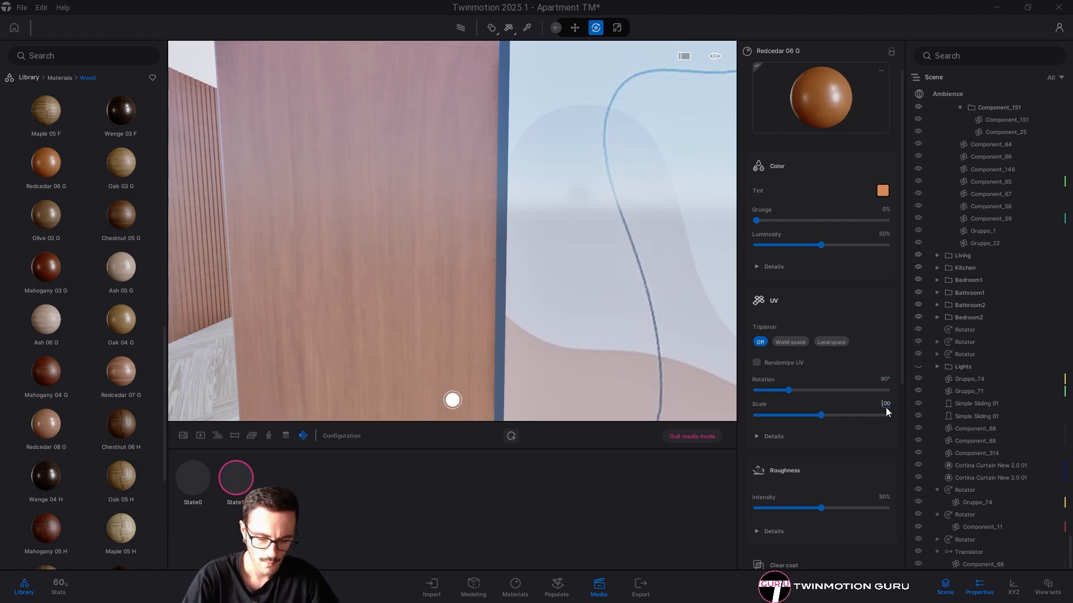
pyautogui.write('2')
pyautogui.press('Return')
# Enable Randomize UV for the Redcedar 06 G material and save the look as another configuration state
pyautogui.scroll(-5, 481, 275)
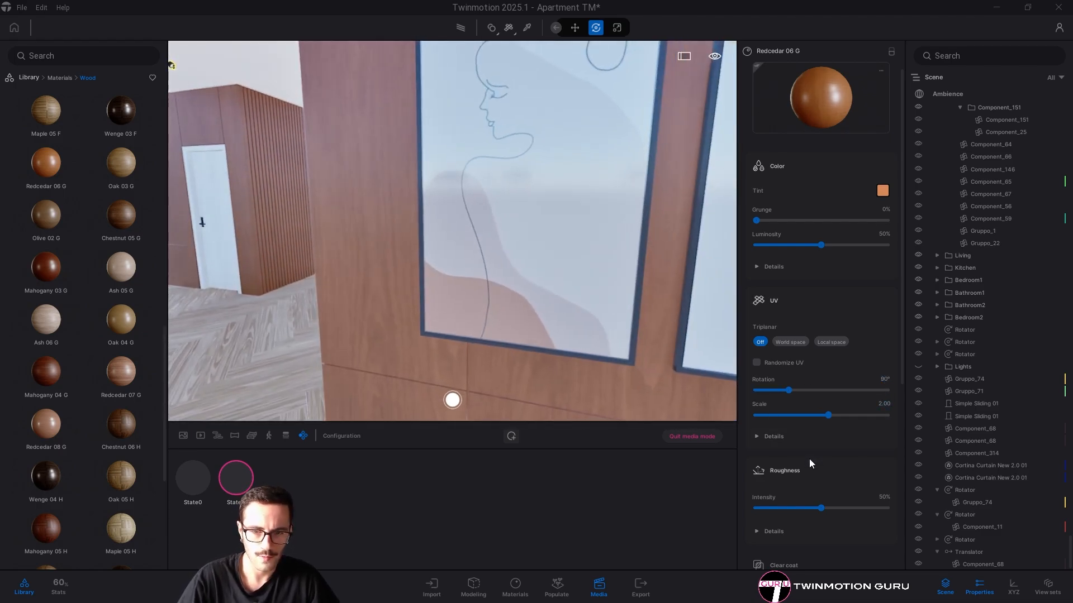
pyautogui.click(756, 363)
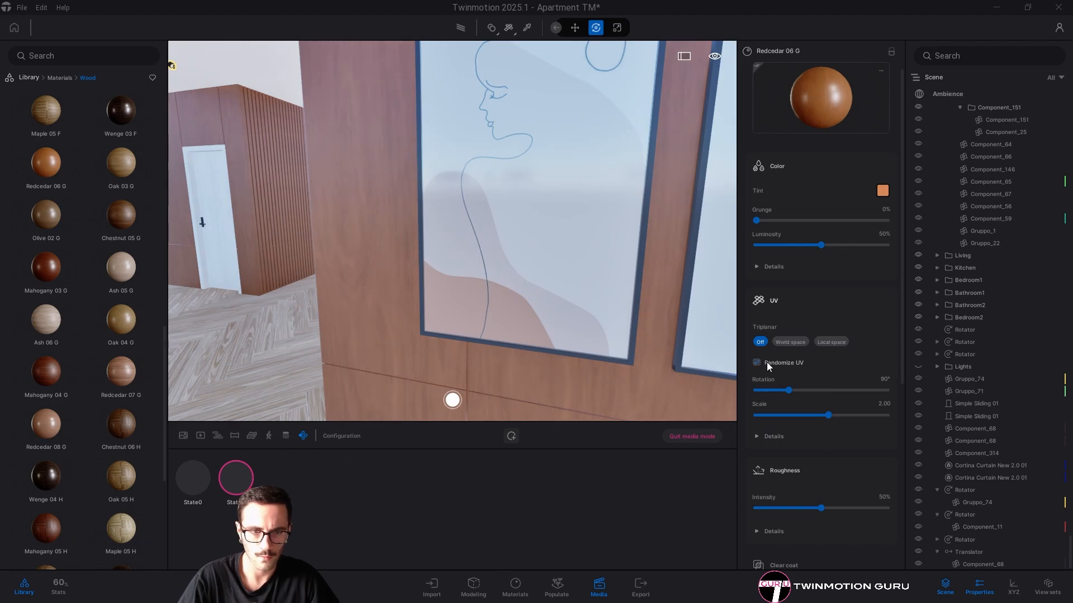
pyautogui.scroll(-3, 417, 419)
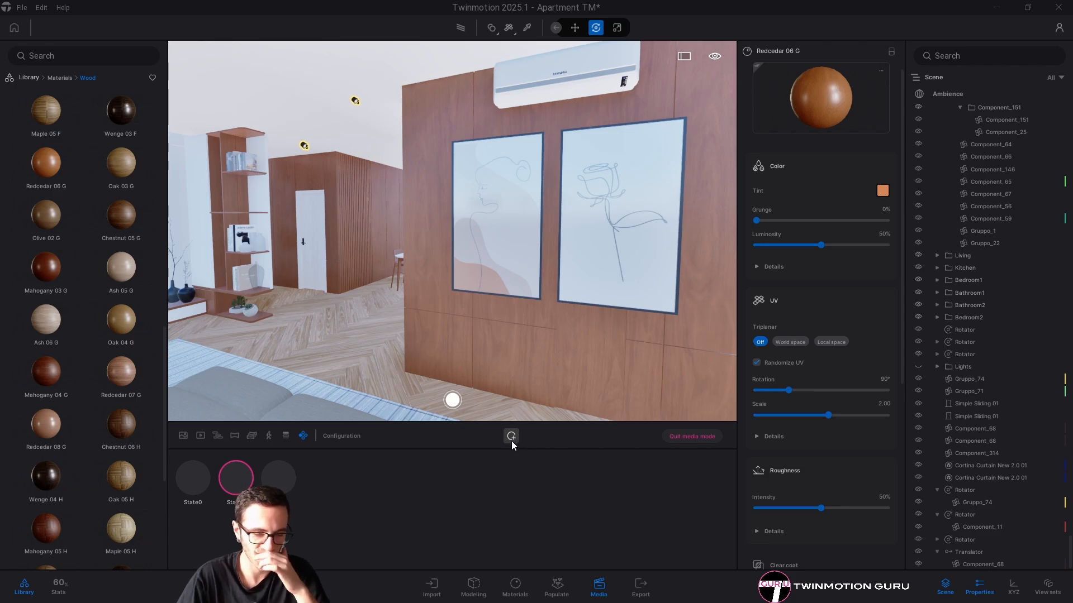
# Open the Stone folder of the materials in the user library
pyautogui.moveTo(65, 366)
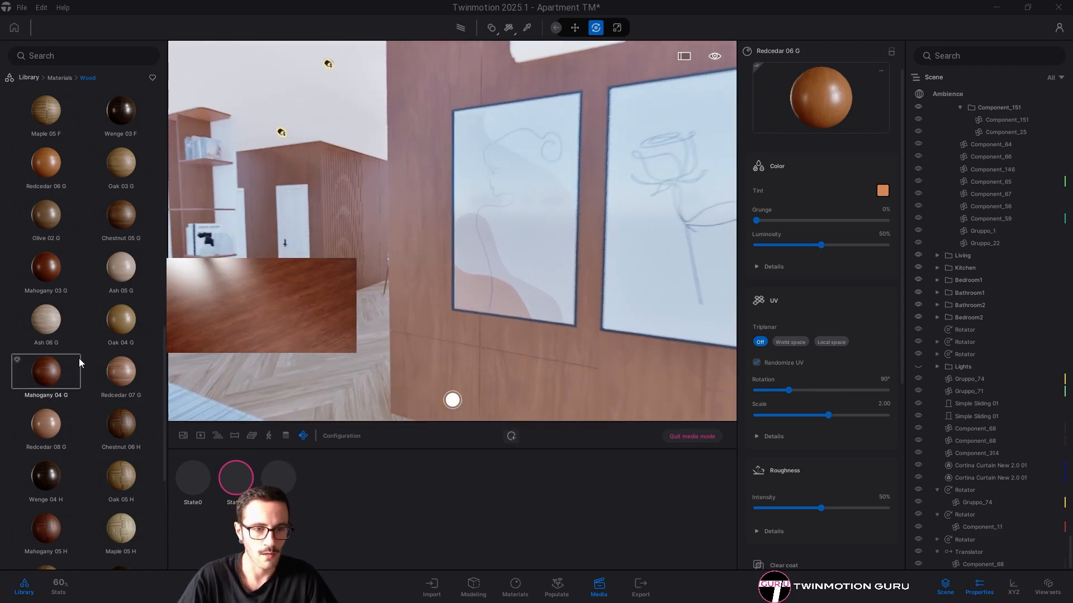
pyautogui.moveTo(94, 407)
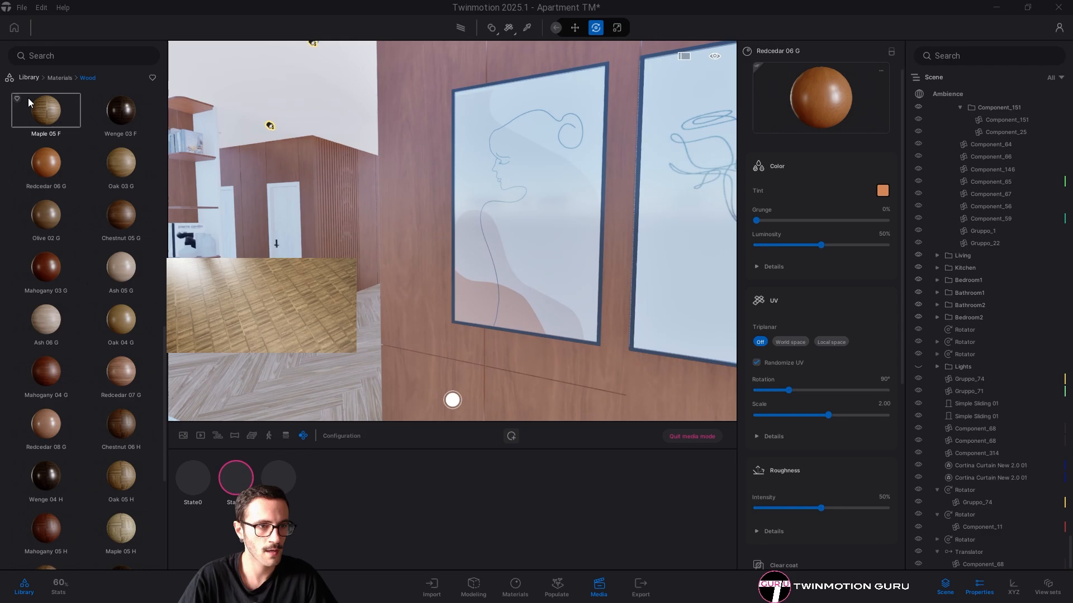
pyautogui.click(29, 77)
pyautogui.click(127, 373)
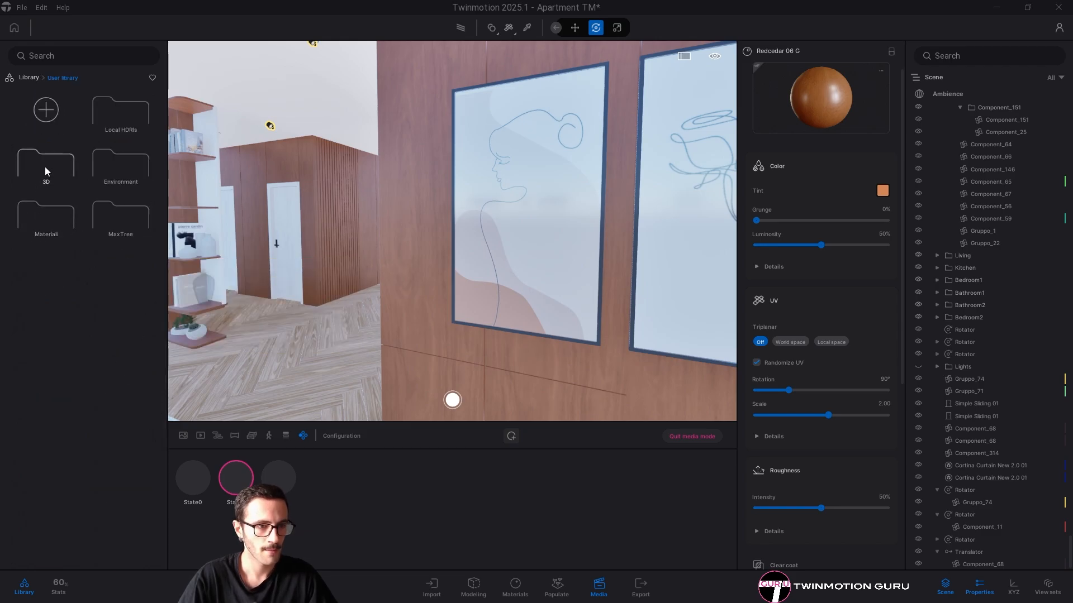
pyautogui.click(45, 215)
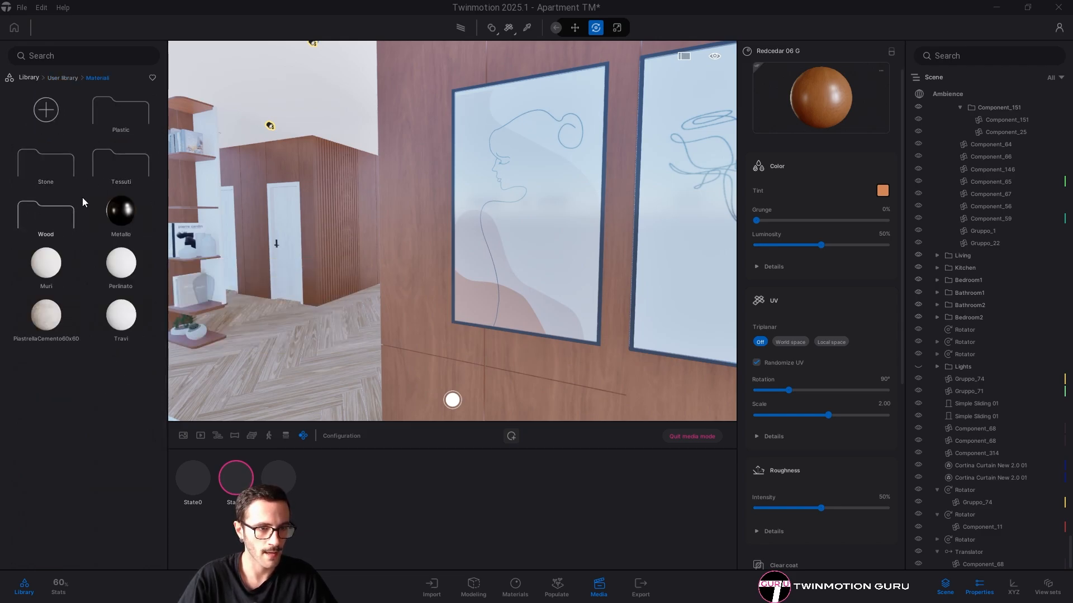
pyautogui.click(65, 176)
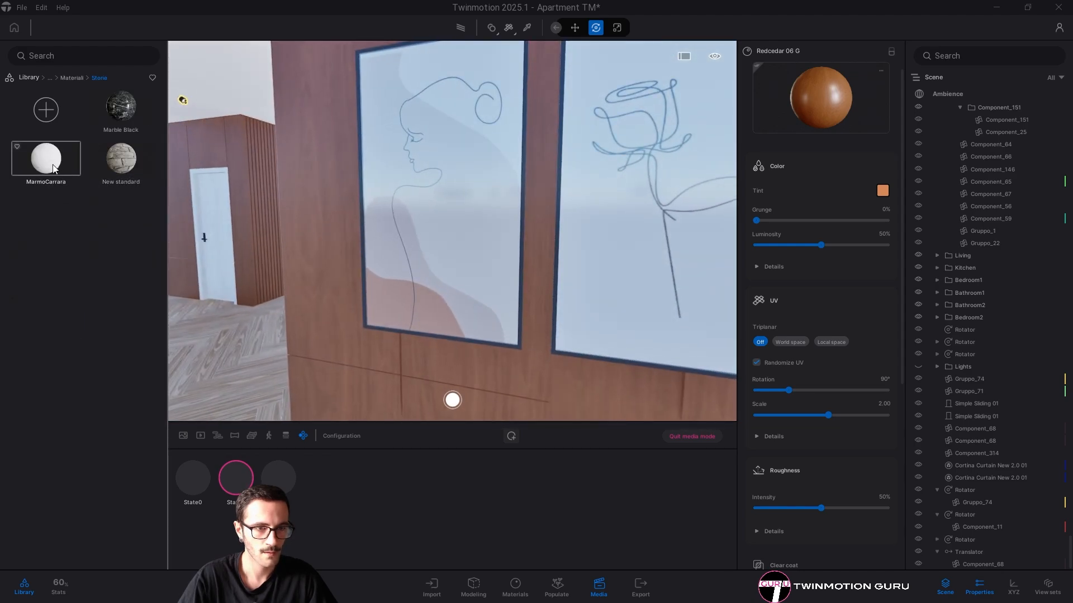
# Apply the MarmoCarrara material to the wall behind the two pictures and set its UV scale to 1
pyautogui.moveTo(54, 169); pyautogui.dragTo(354, 196)
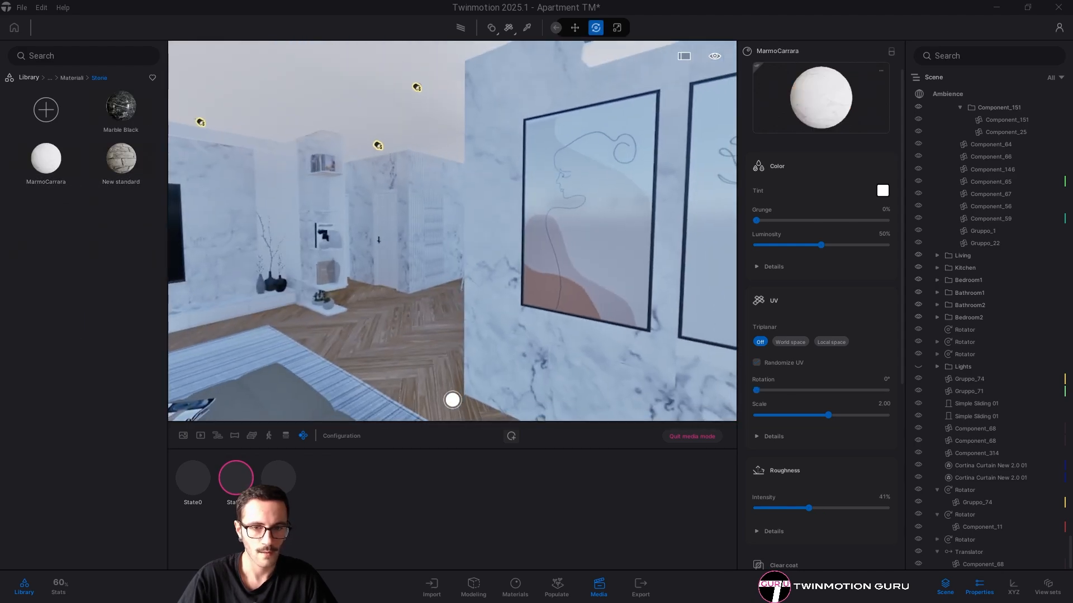
pyautogui.click(884, 403)
pyautogui.write('1')
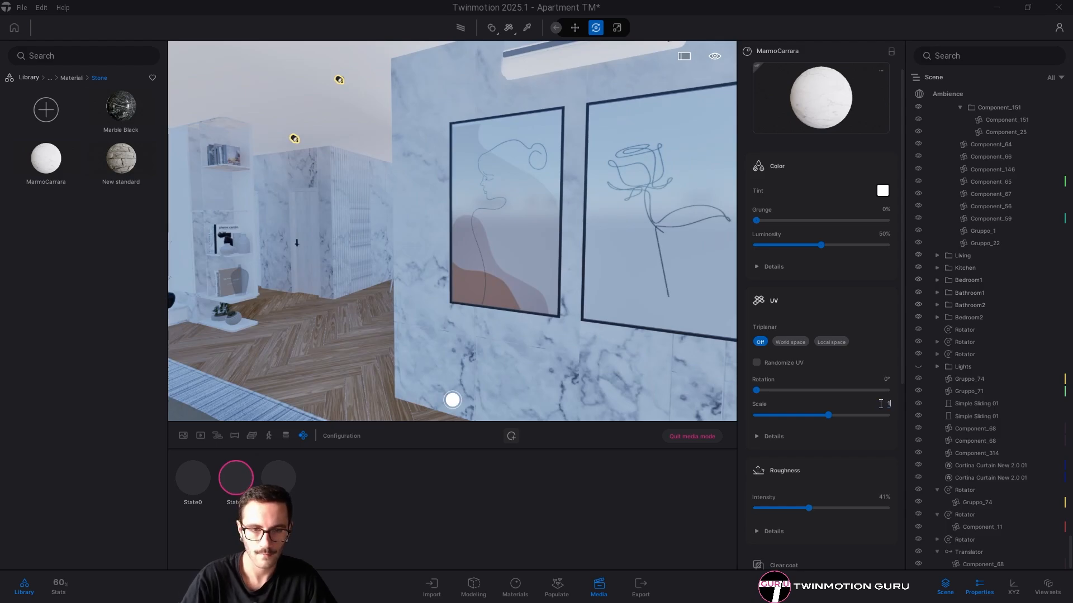
pyautogui.press('Return')
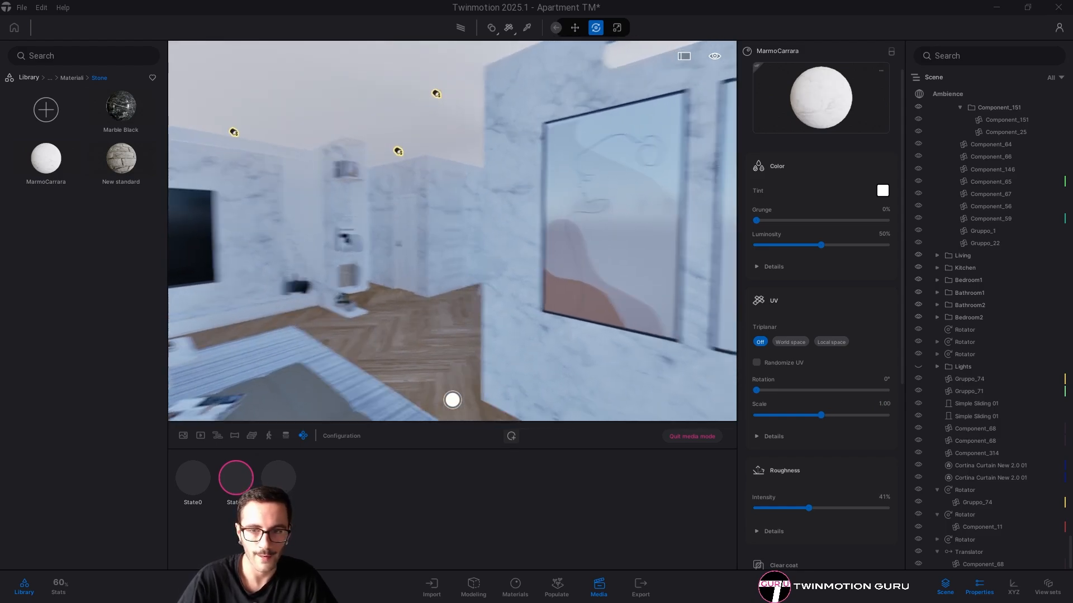
pyautogui.moveTo(732, 301); pyautogui.dragTo(445, 282, button='right')
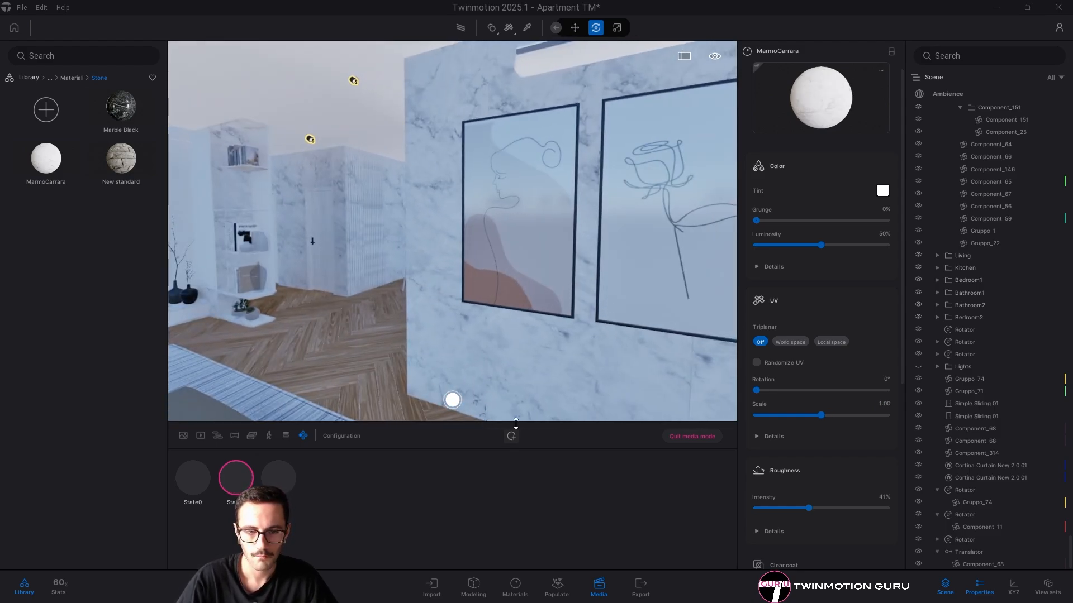
# Save the marble wall as a new configuration state and preview all four states, returning to State0
pyautogui.click(511, 437)
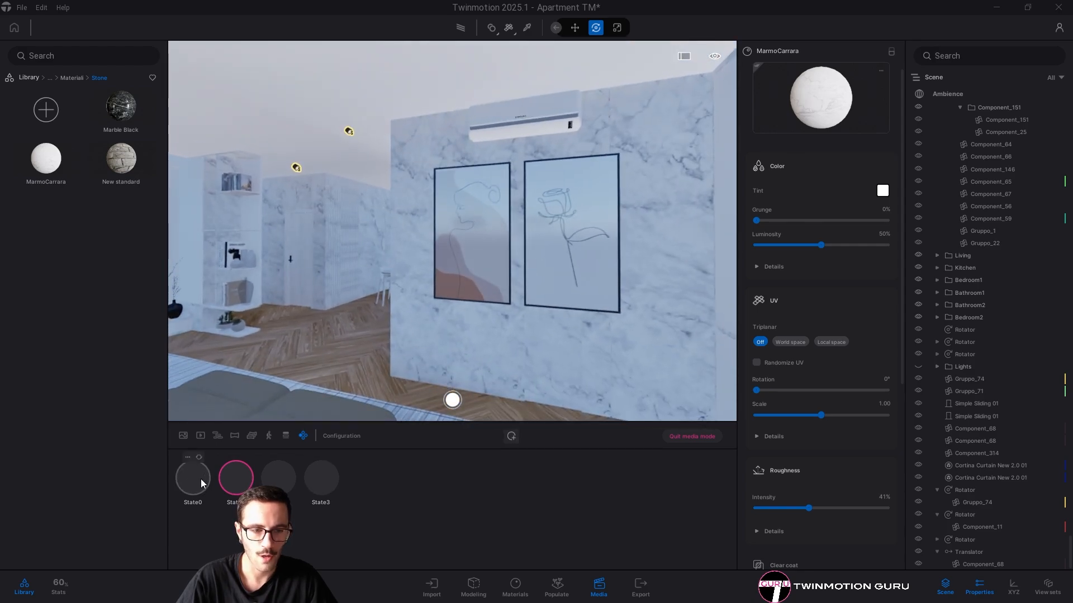
pyautogui.click(198, 481)
pyautogui.click(236, 480)
pyautogui.click(280, 482)
pyautogui.click(322, 482)
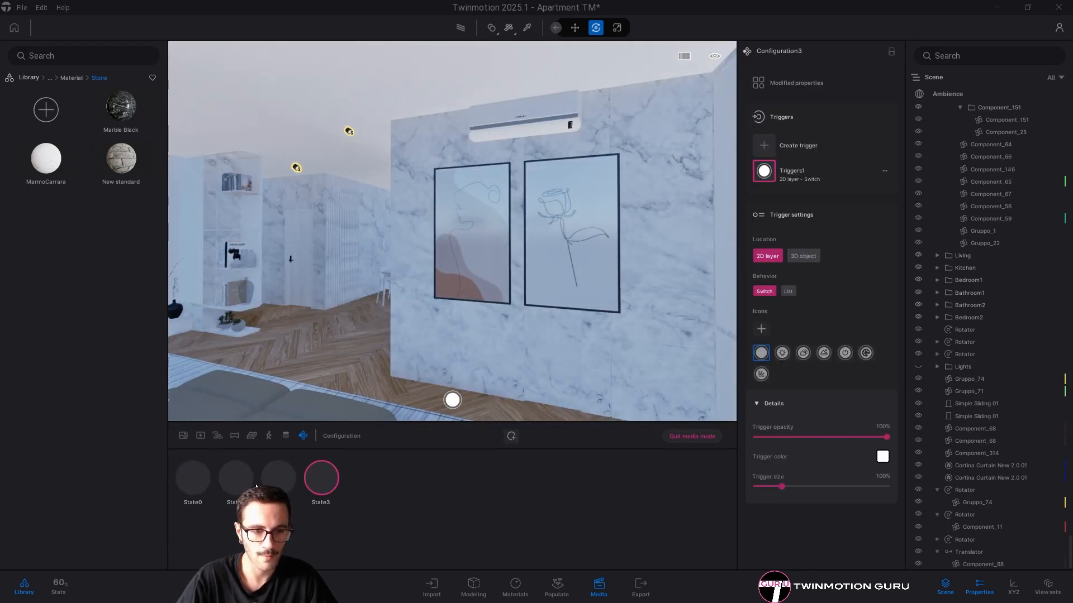
pyautogui.click(196, 479)
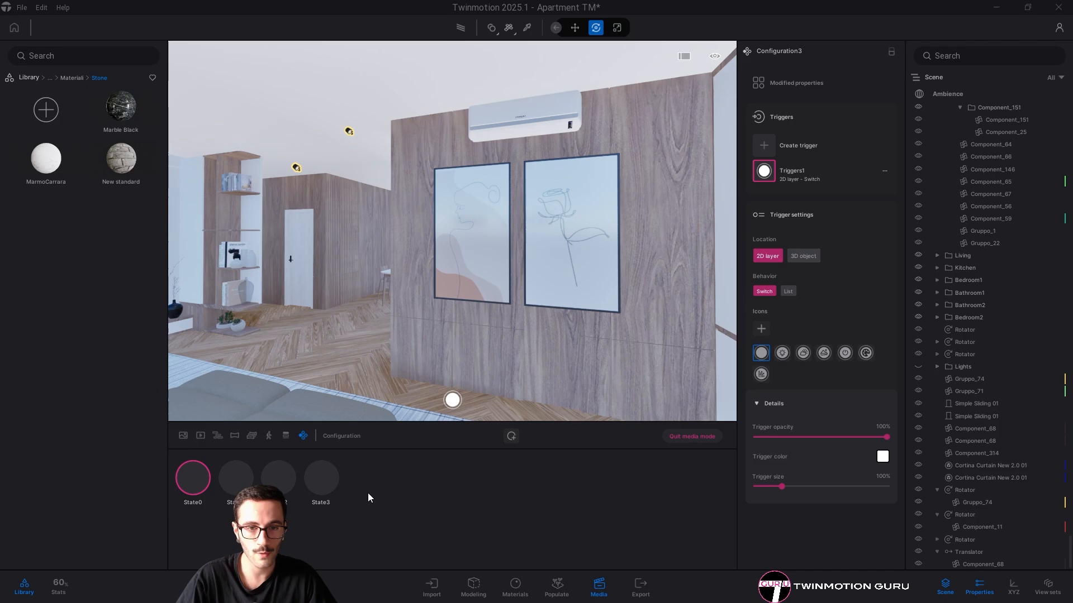
# Rename State0 as Wood1 and the second configuration state as Woo2
pyautogui.click(187, 457)
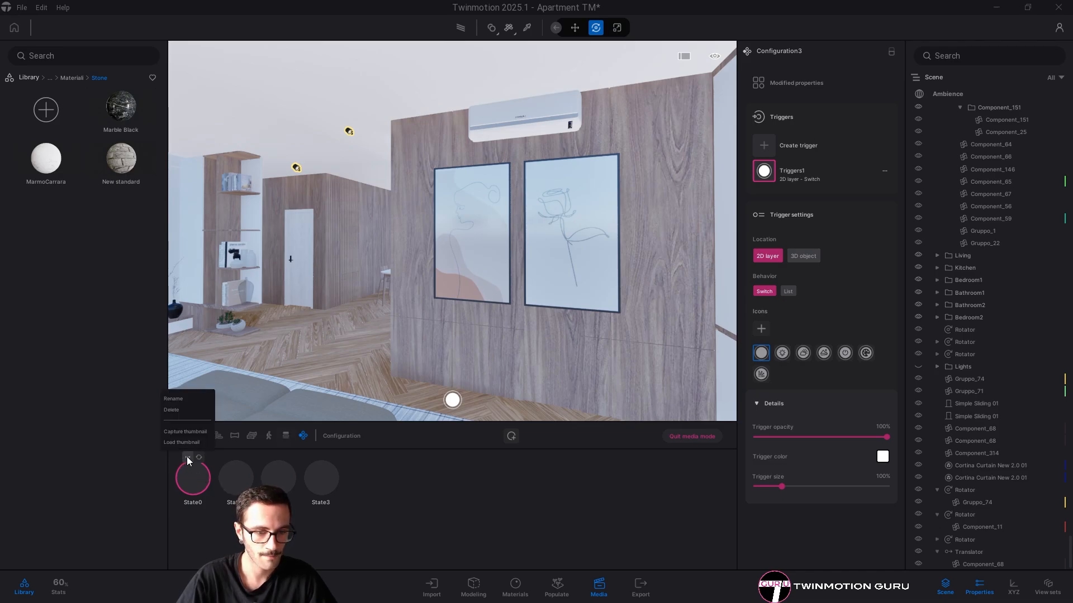
pyautogui.click(173, 399)
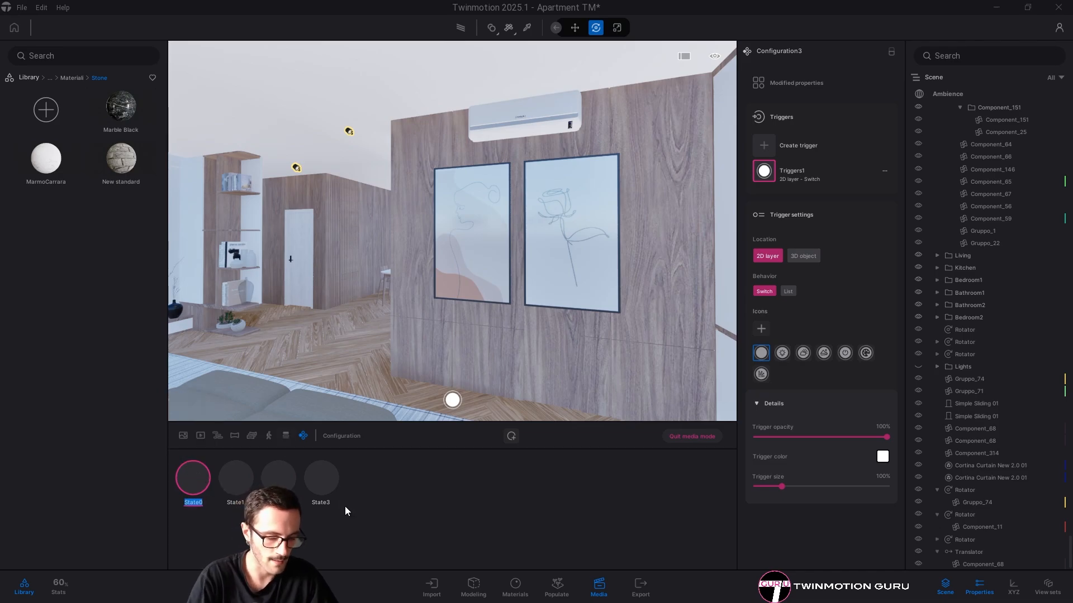
pyautogui.write('Wood1')
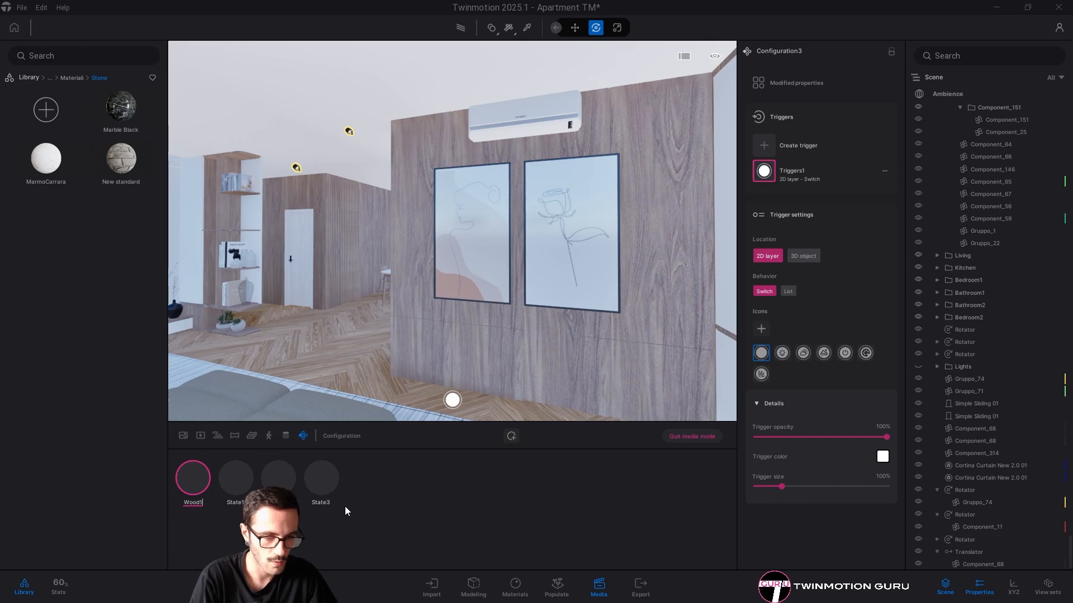
pyautogui.press('Return')
pyautogui.click(230, 457)
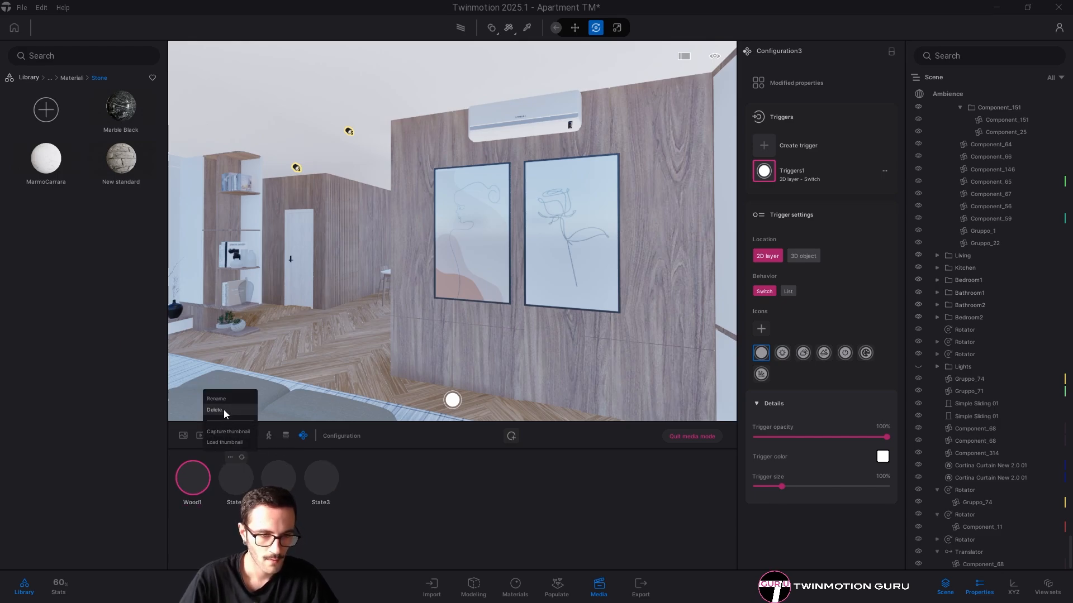
pyautogui.click(223, 401)
pyautogui.write('Woo2')
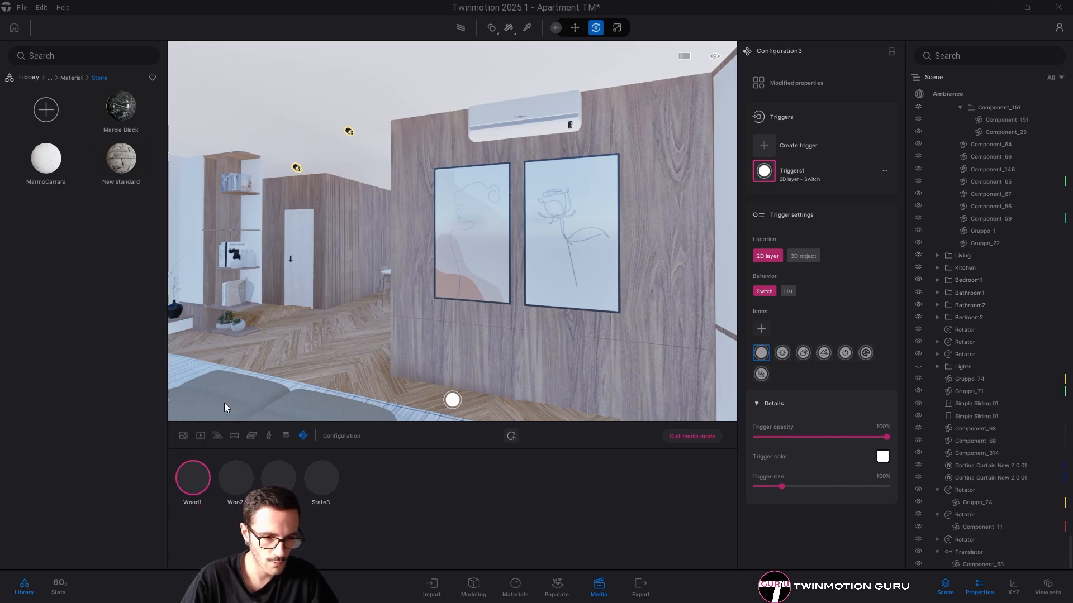
# Rename the third configuration state, and rename State3 as Marble
pyautogui.click(271, 457)
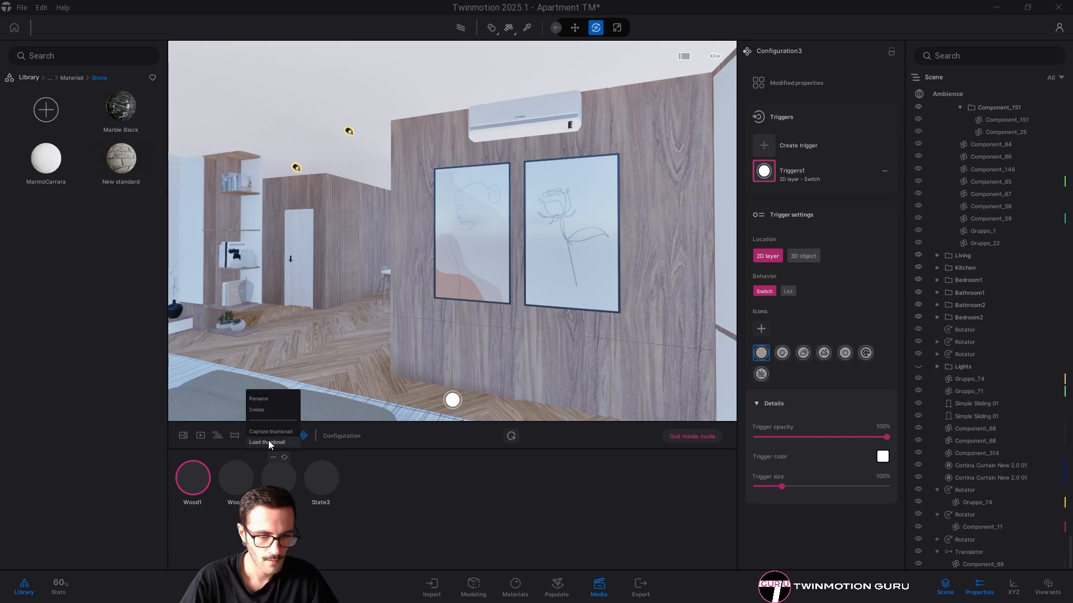
pyautogui.click(263, 399)
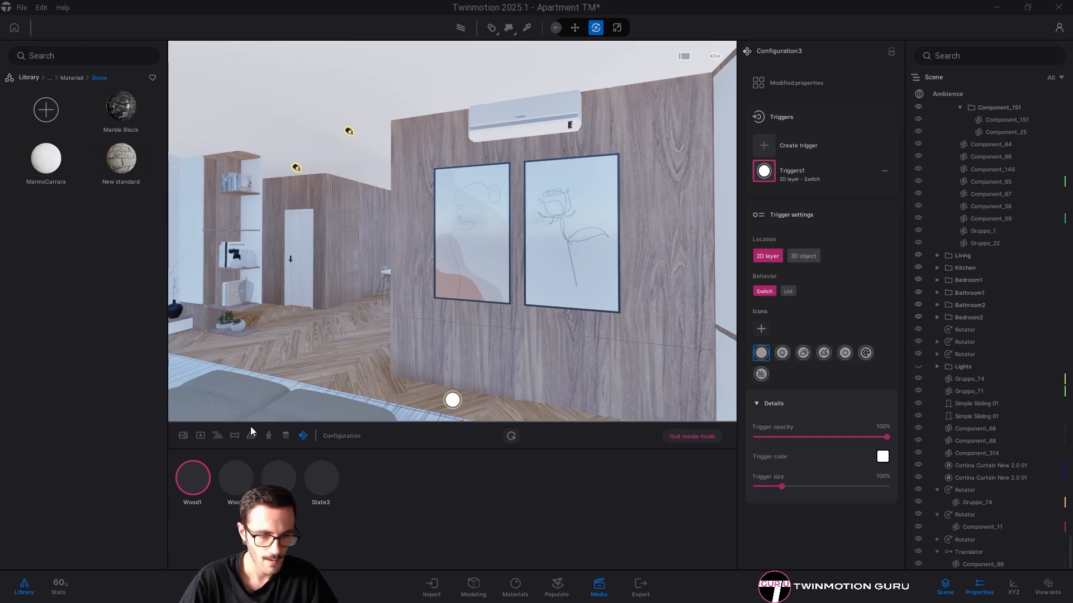
pyautogui.click(315, 458)
pyautogui.click(310, 400)
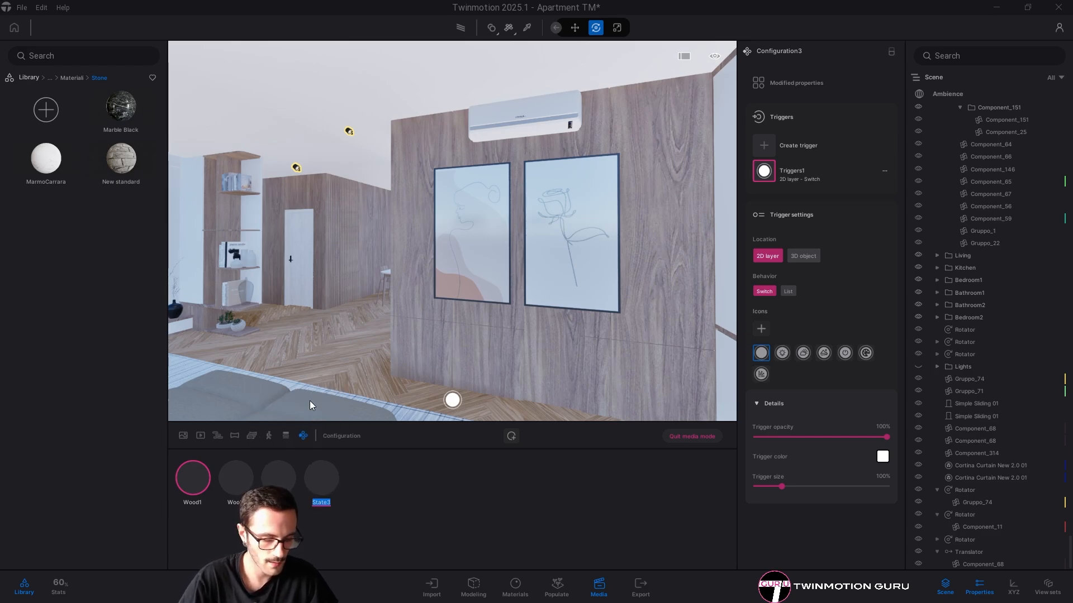
pyautogui.write('Marble')
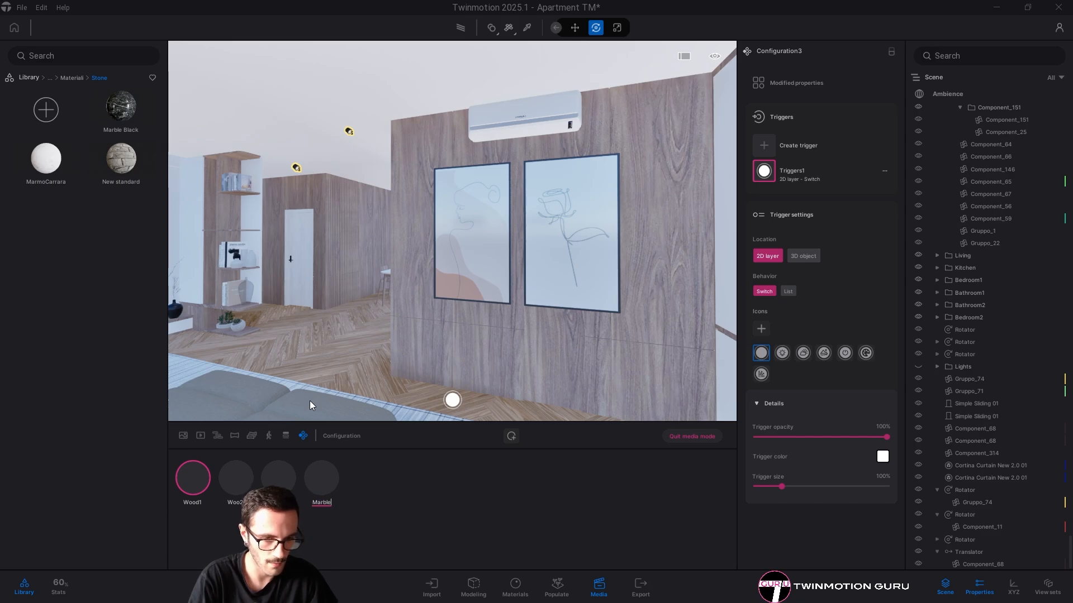
pyautogui.press('Return')
# Correct the second configuration state's name to Wood2
pyautogui.moveTo(233, 456)
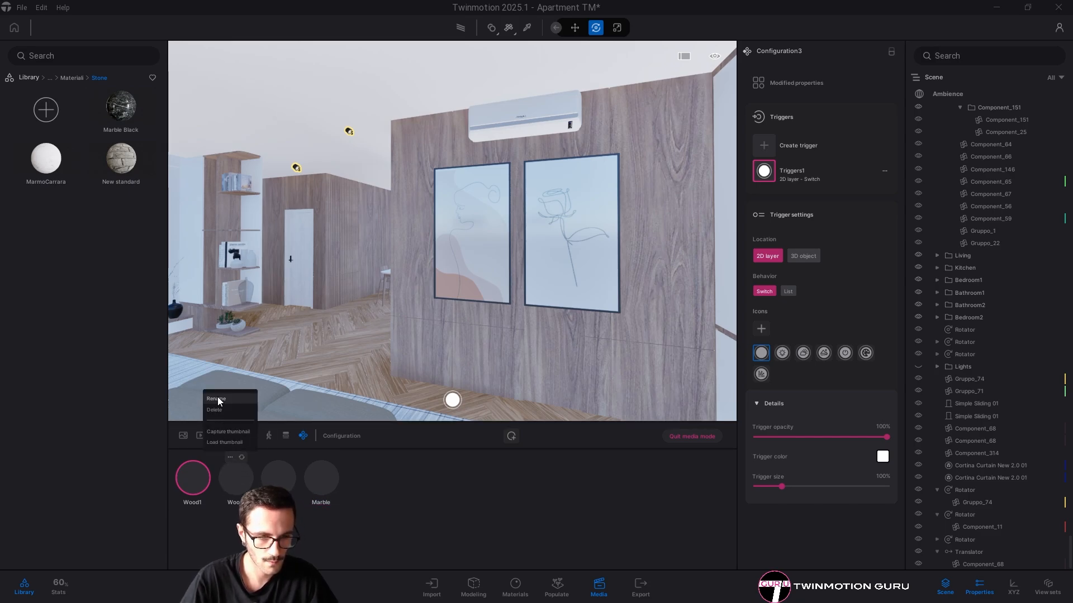
pyautogui.click(217, 398)
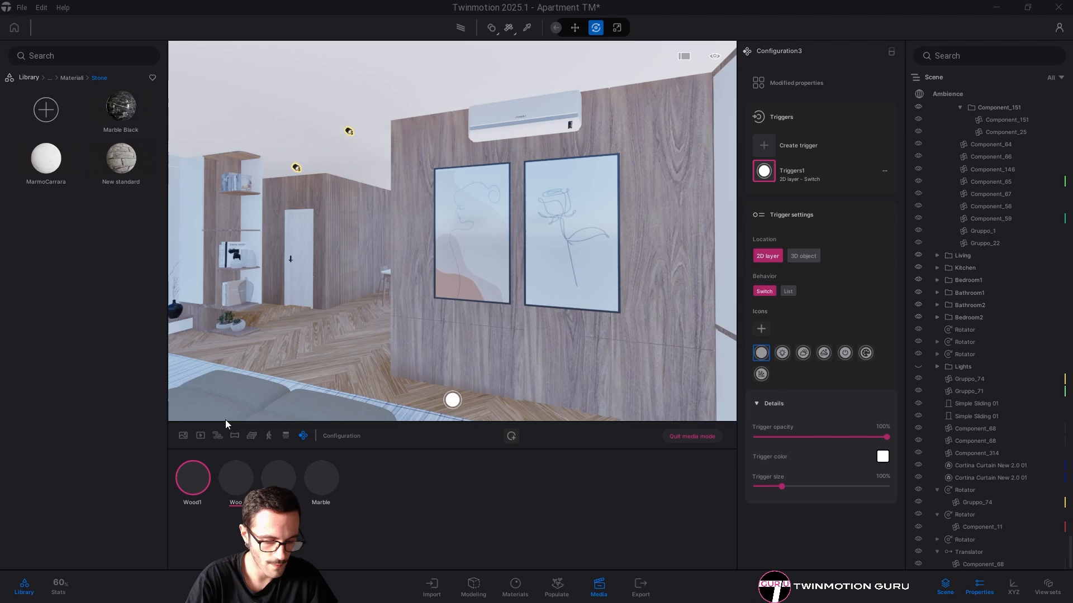
pyautogui.write('d2')
pyautogui.press('Return')
# Capture thumbnails for the Wood1 and Wood2 states from a view of the wall corner between the door and the pictures
pyautogui.moveTo(238, 411); pyautogui.dragTo(358, 411, button='right')
pyautogui.press('w')
pyautogui.press('a')
pyautogui.press('a')
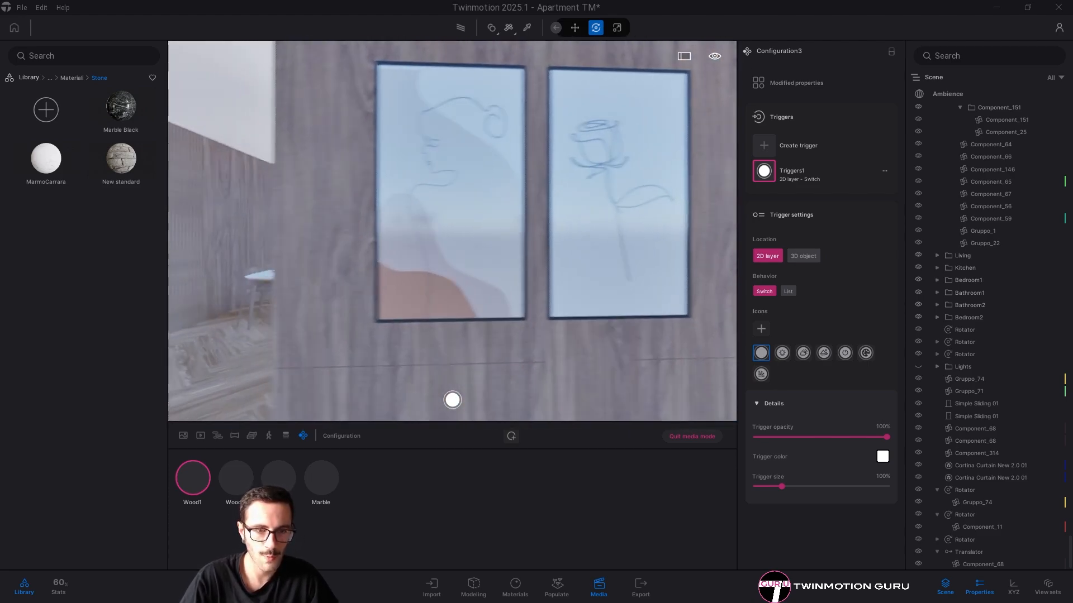
pyautogui.press('s')
pyautogui.press('a')
pyautogui.moveTo(229, 363); pyautogui.dragTo(335, 363, button='right')
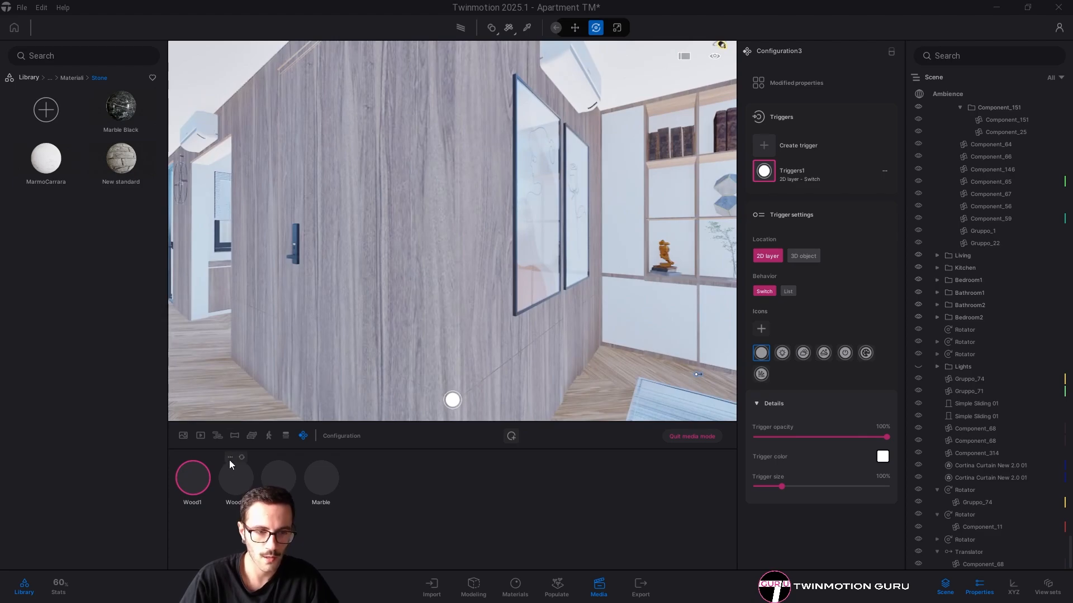
pyautogui.click(188, 457)
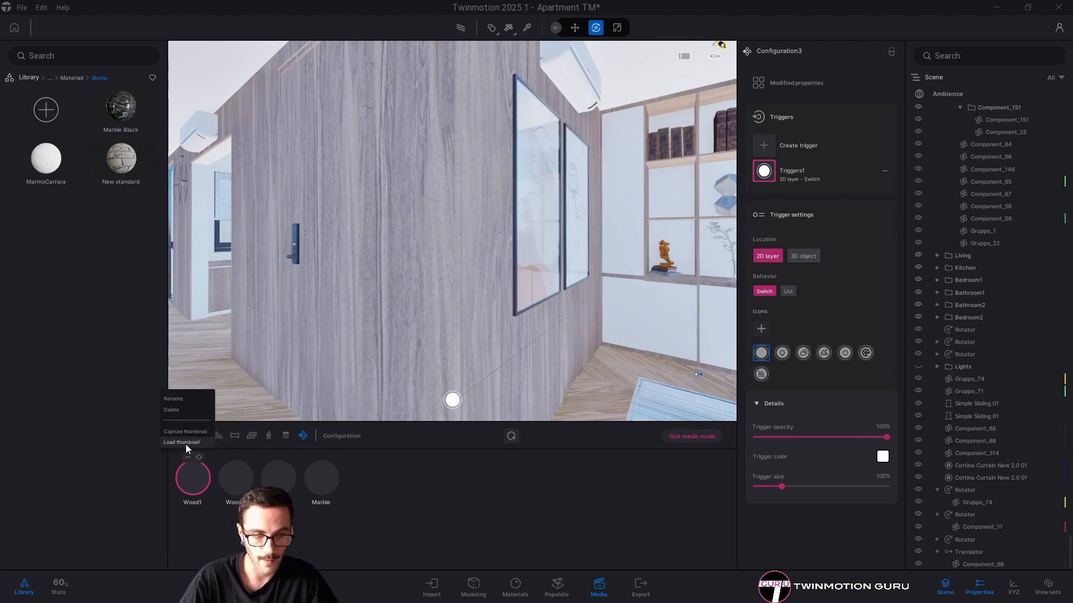
pyautogui.click(184, 431)
pyautogui.click(232, 468)
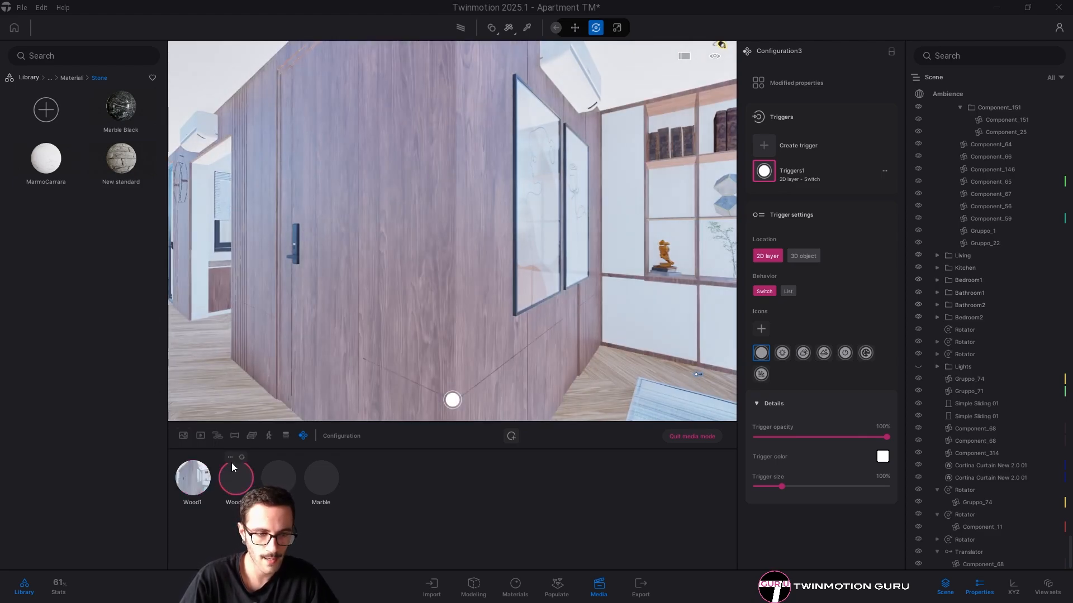
pyautogui.click(230, 458)
pyautogui.click(231, 431)
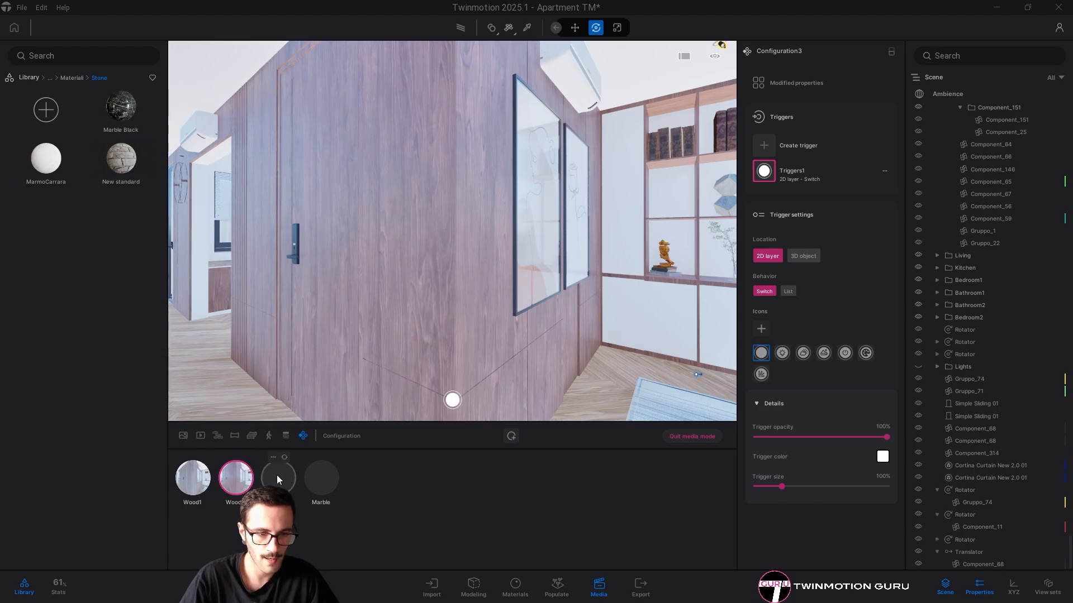
# Capture thumbnails of the same wall corner for the third state and the Marble state
pyautogui.click(276, 474)
pyautogui.click(274, 456)
pyautogui.click(267, 433)
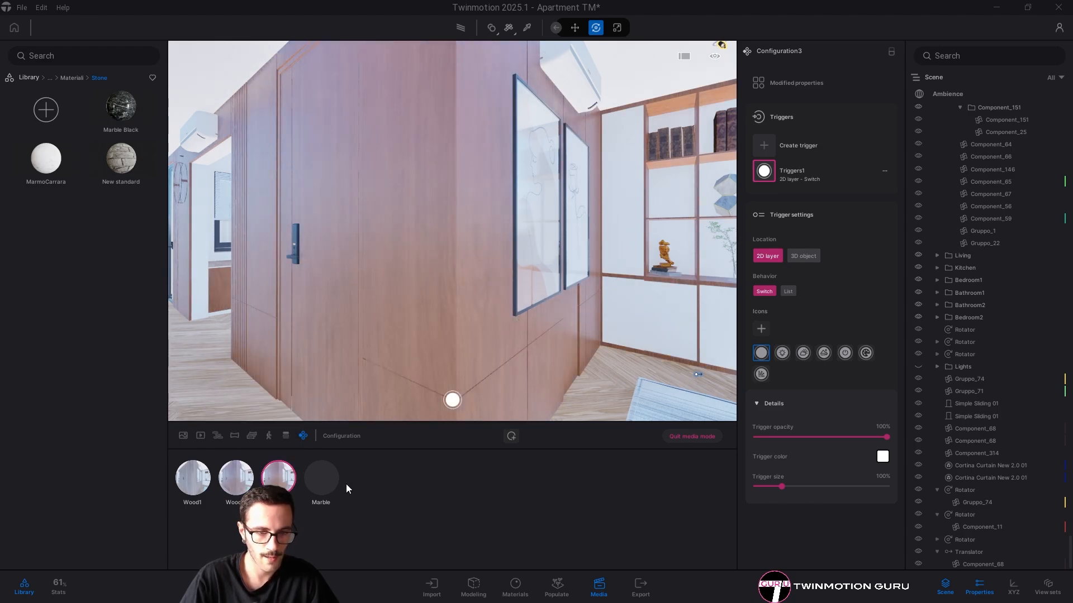
pyautogui.click(321, 476)
pyautogui.click(315, 457)
pyautogui.click(310, 435)
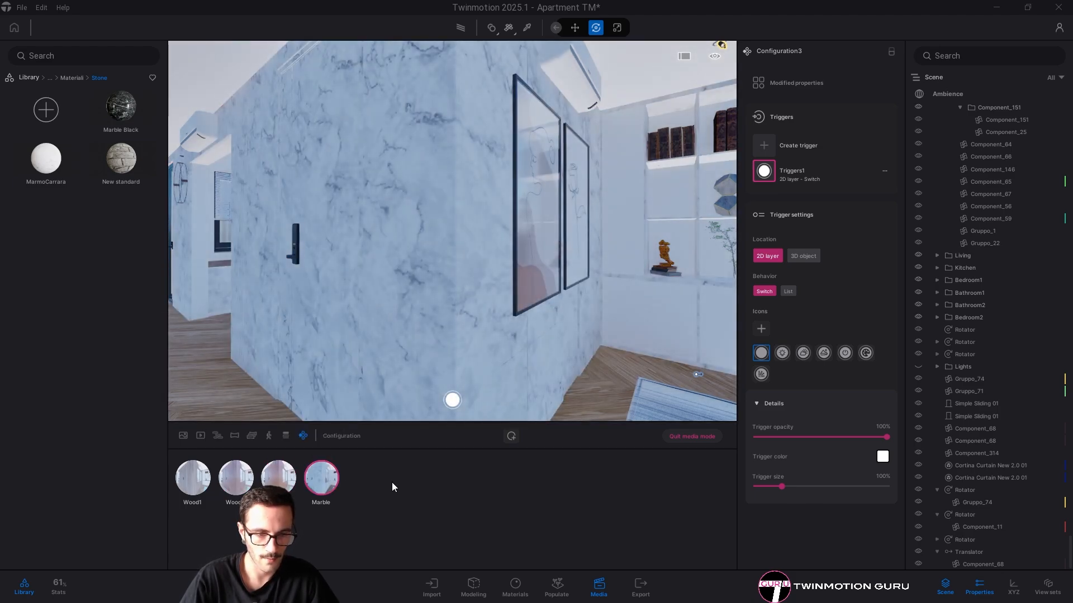
# Try the trigger as a 3D object, move it near the marble wall's corner, and return it to the 2D layer
pyautogui.press('d')
pyautogui.moveTo(536, 290); pyautogui.dragTo(562, 250, button='right')
pyautogui.press('s')
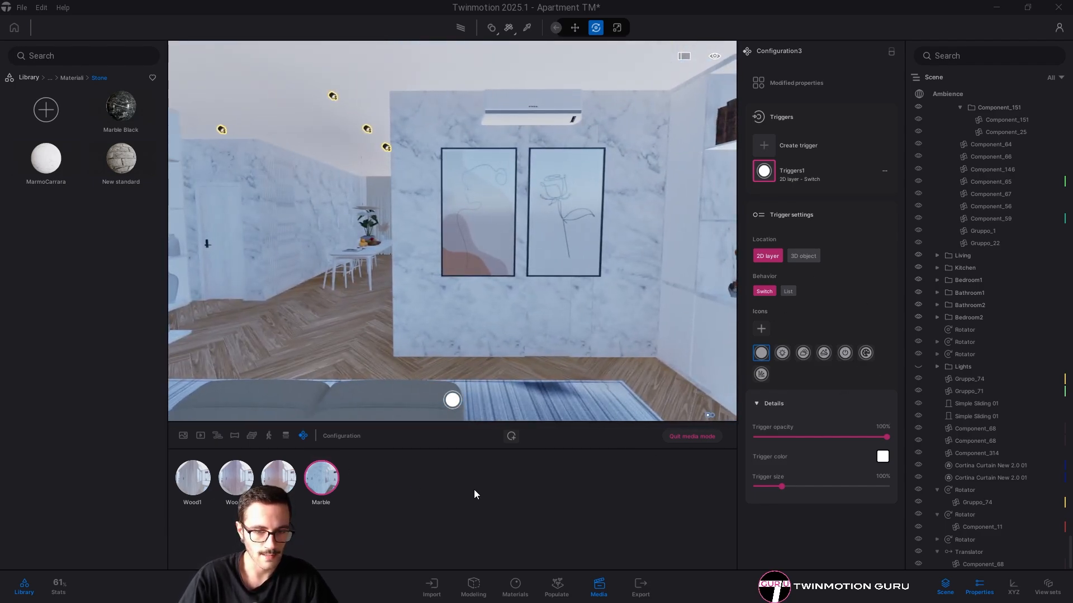
pyautogui.moveTo(581, 314); pyautogui.dragTo(561, 328, button='right')
pyautogui.press('s')
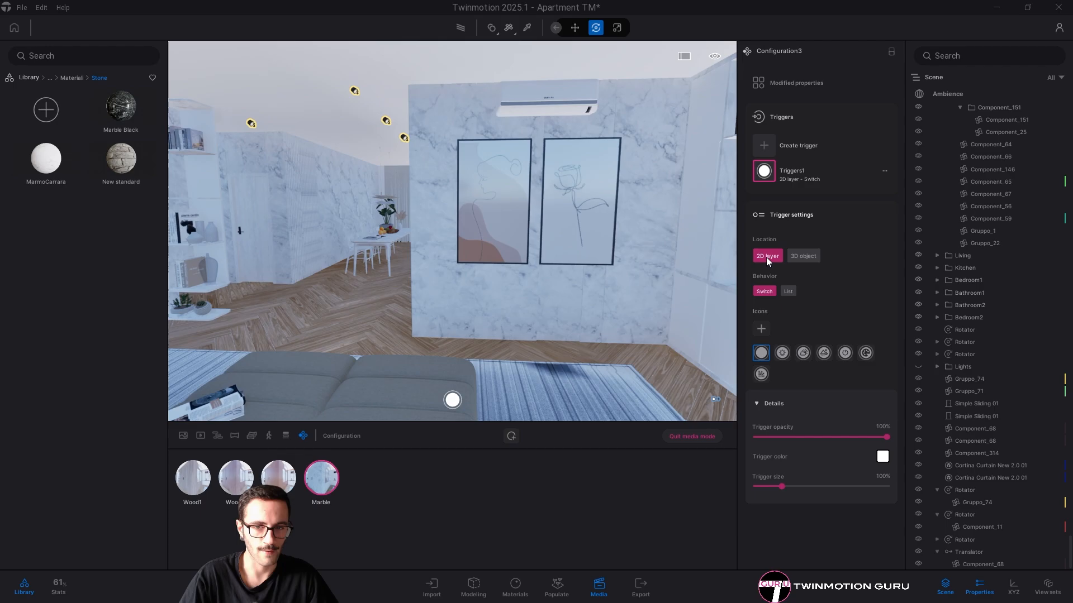
pyautogui.click(802, 256)
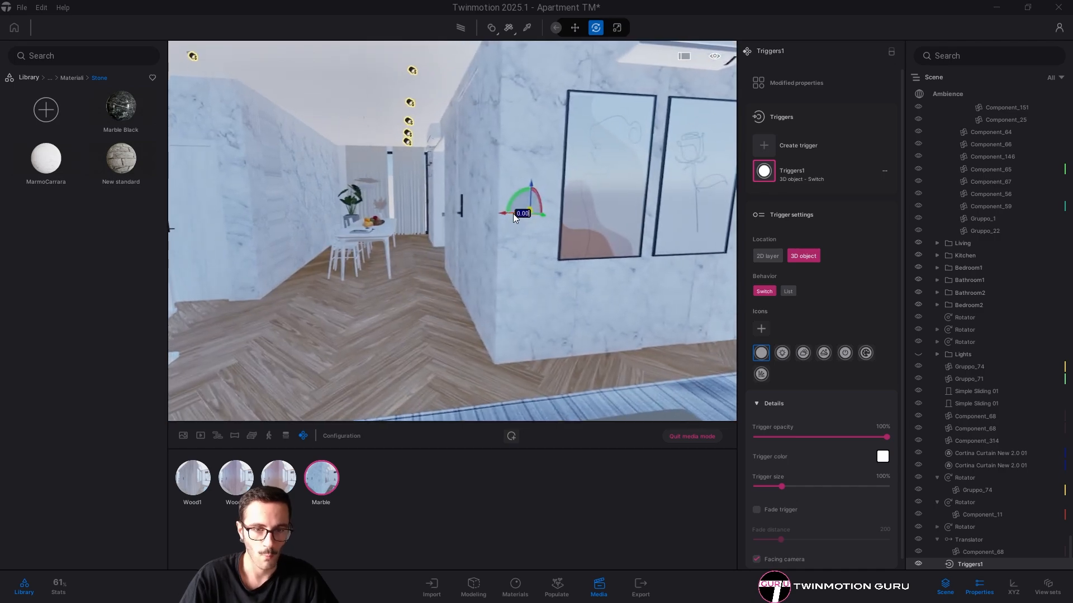
pyautogui.moveTo(504, 214); pyautogui.dragTo(415, 220)
pyautogui.moveTo(457, 294); pyautogui.dragTo(425, 264, button='right')
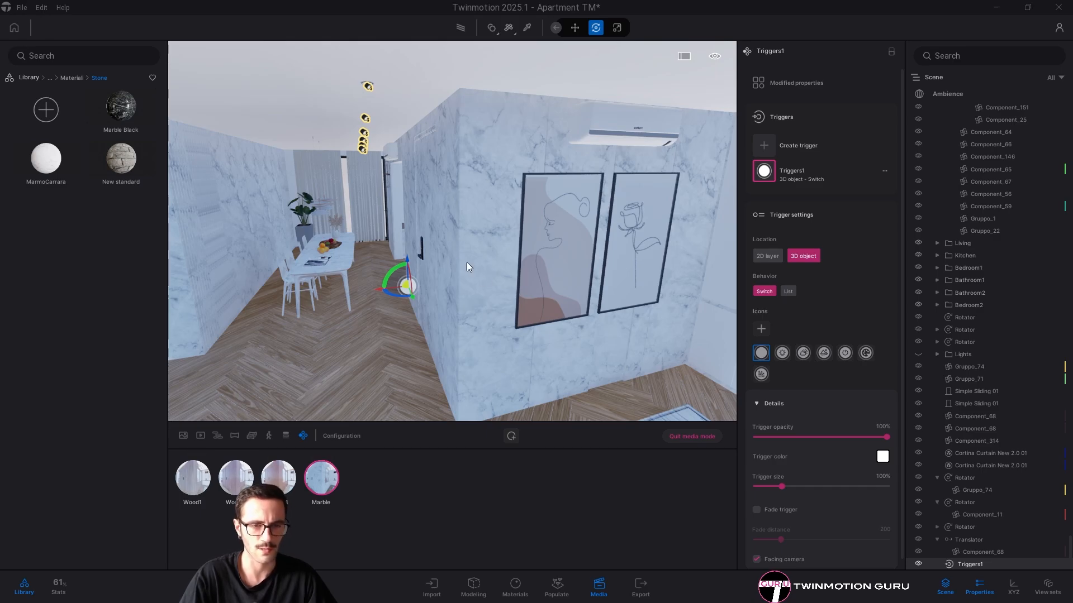
pyautogui.press('d')
pyautogui.moveTo(468, 267); pyautogui.dragTo(391, 265, button='right')
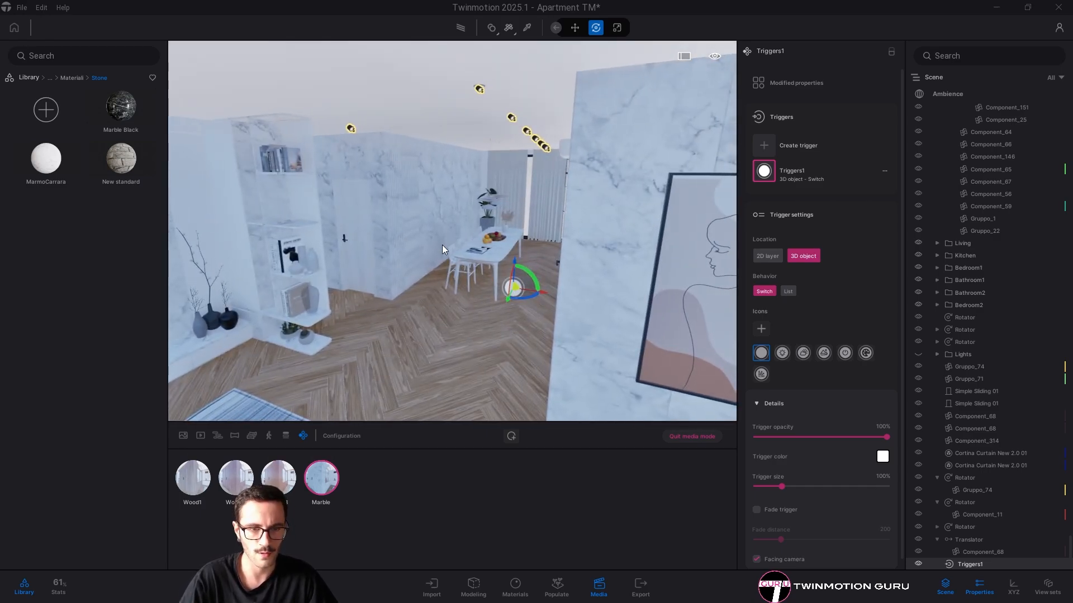
pyautogui.moveTo(365, 230); pyautogui.dragTo(427, 273, button='right')
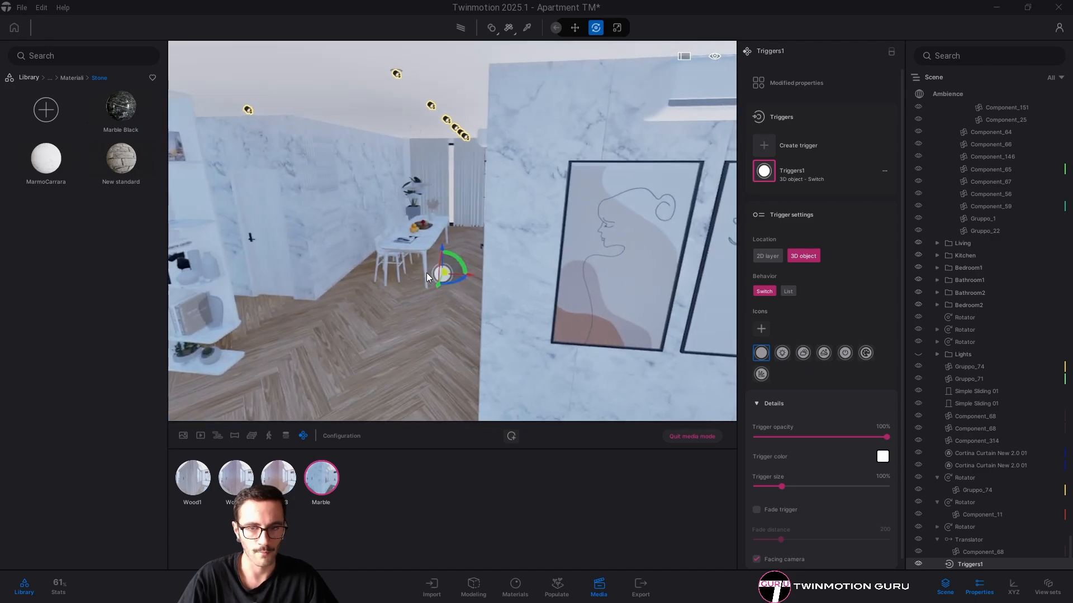
pyautogui.click(767, 257)
# Change the trigger's icon to the sixth preset icon
pyautogui.press('s')
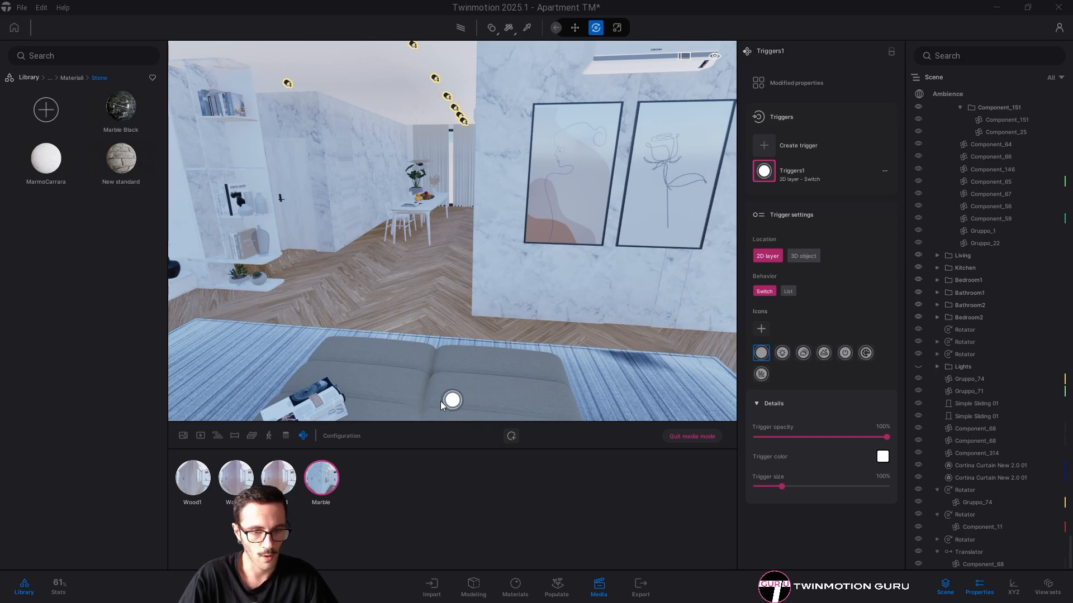
pyautogui.moveTo(531, 382); pyautogui.dragTo(801, 362, button='right')
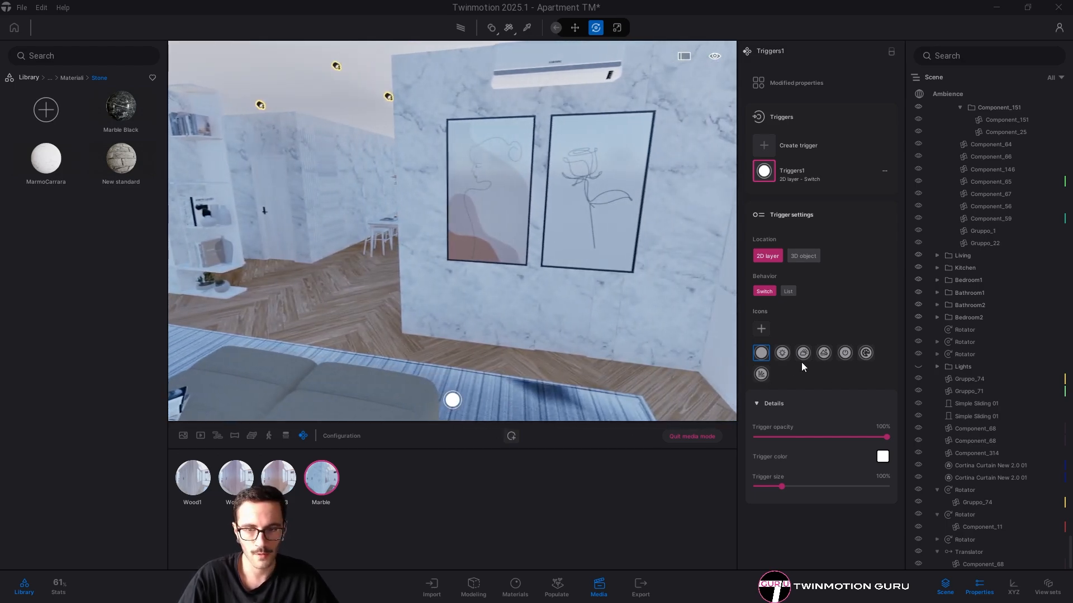
pyautogui.click(865, 353)
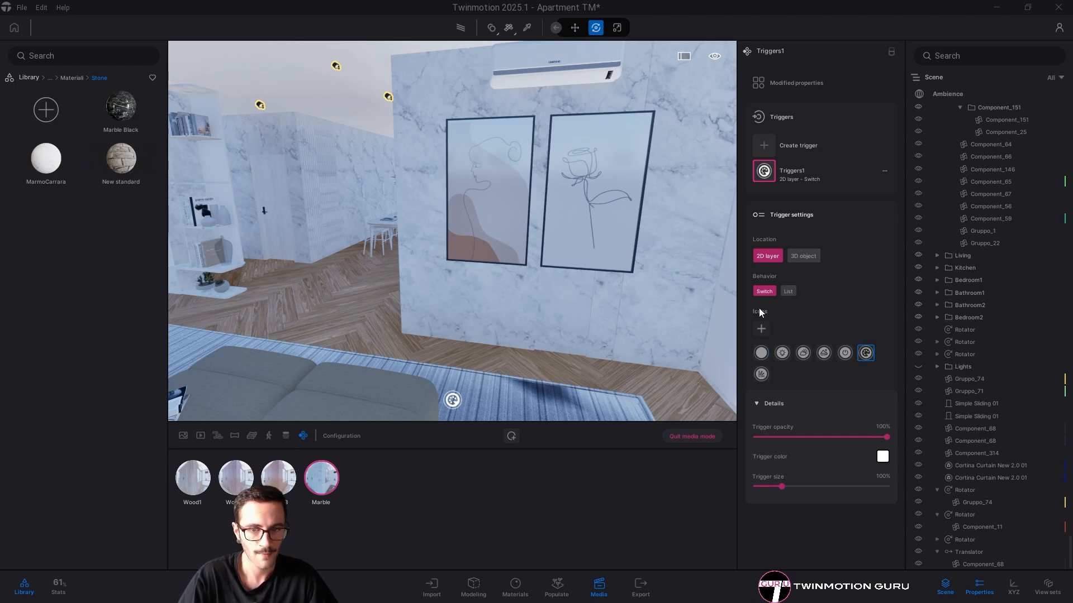
# Cycle through the wall material states with the on-screen trigger to test its Switch behavior
pyautogui.moveTo(693, 342); pyautogui.dragTo(763, 296, button='right')
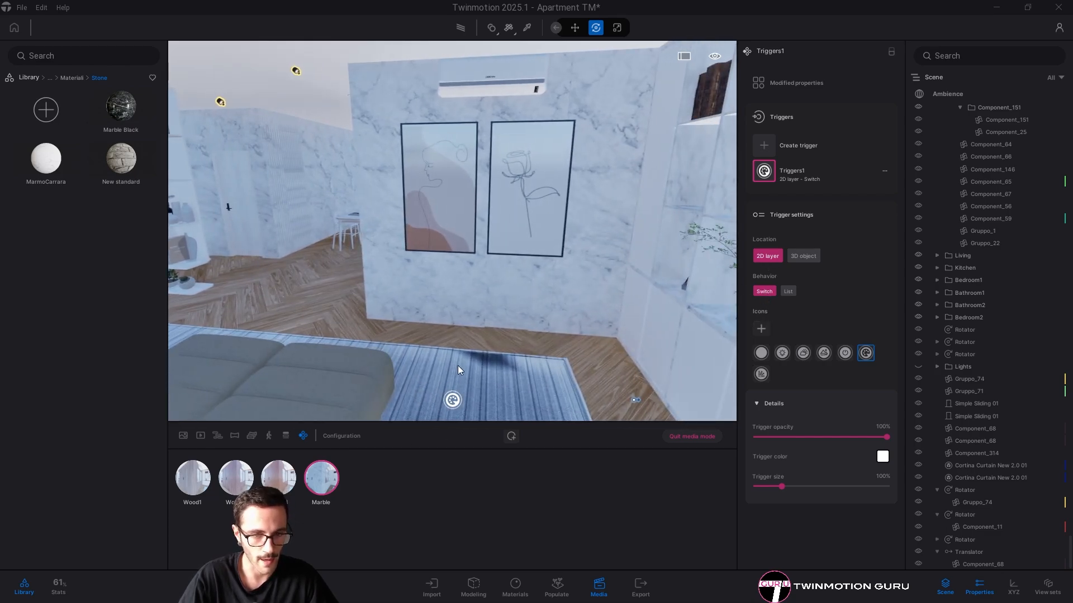
pyautogui.click(453, 403)
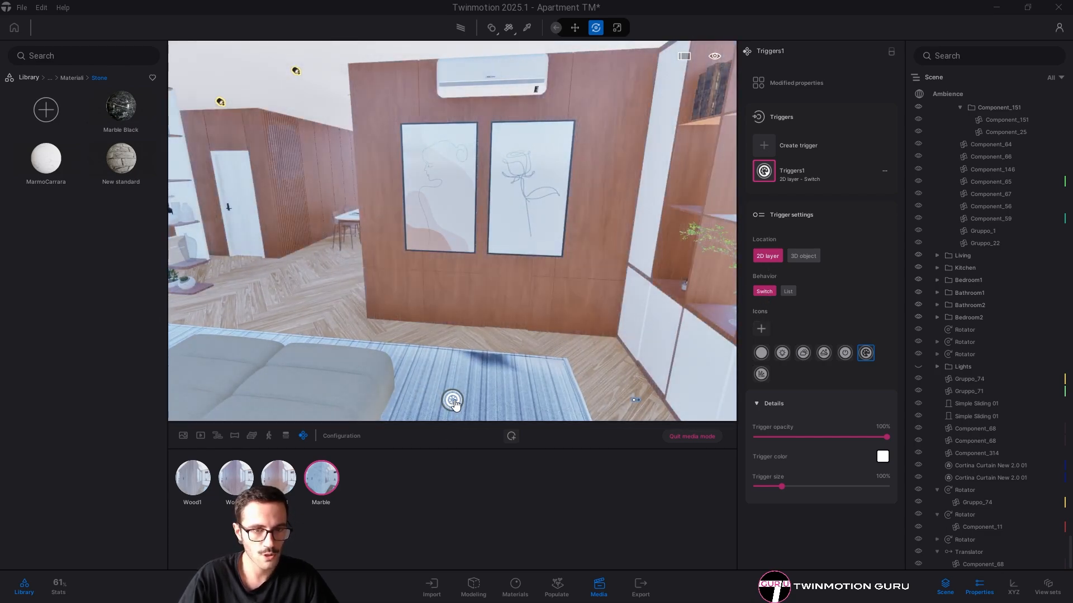
pyautogui.click(453, 403)
pyautogui.click(453, 401)
pyautogui.click(453, 401)
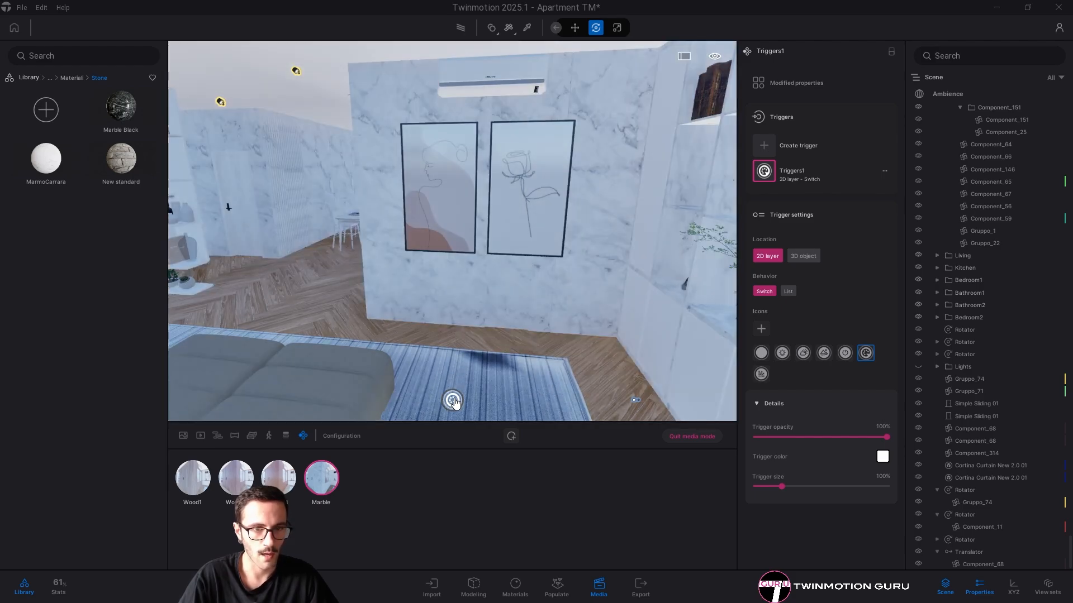
pyautogui.click(453, 401)
# Set the trigger's behavior to List and preview the wood and marble states from its thumbnails, ending on Wood1
pyautogui.moveTo(468, 301); pyautogui.dragTo(631, 322)
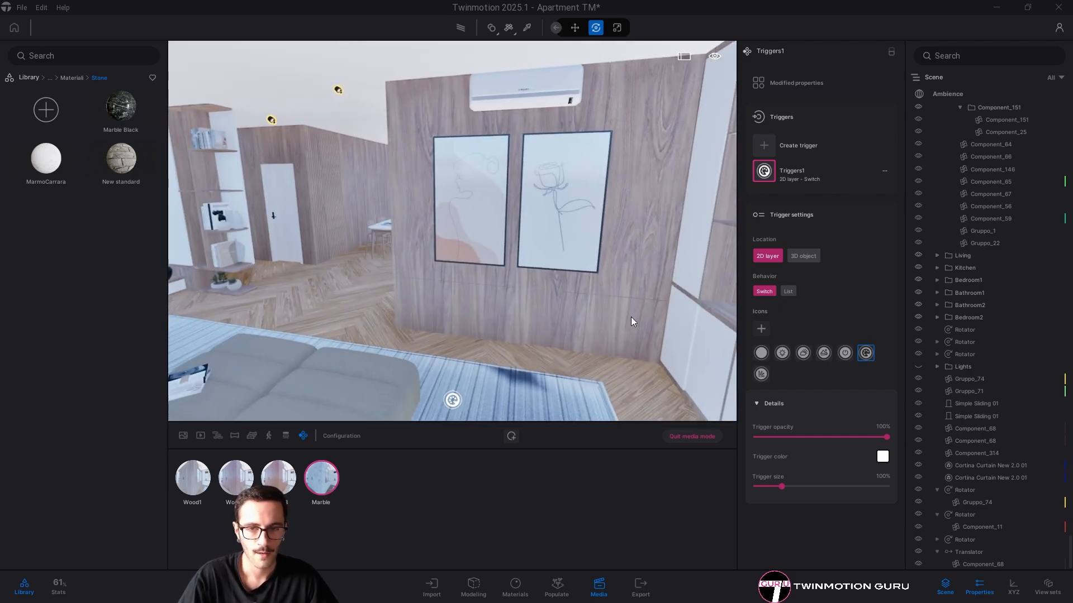
pyautogui.click(789, 292)
pyautogui.moveTo(385, 347); pyautogui.dragTo(447, 358)
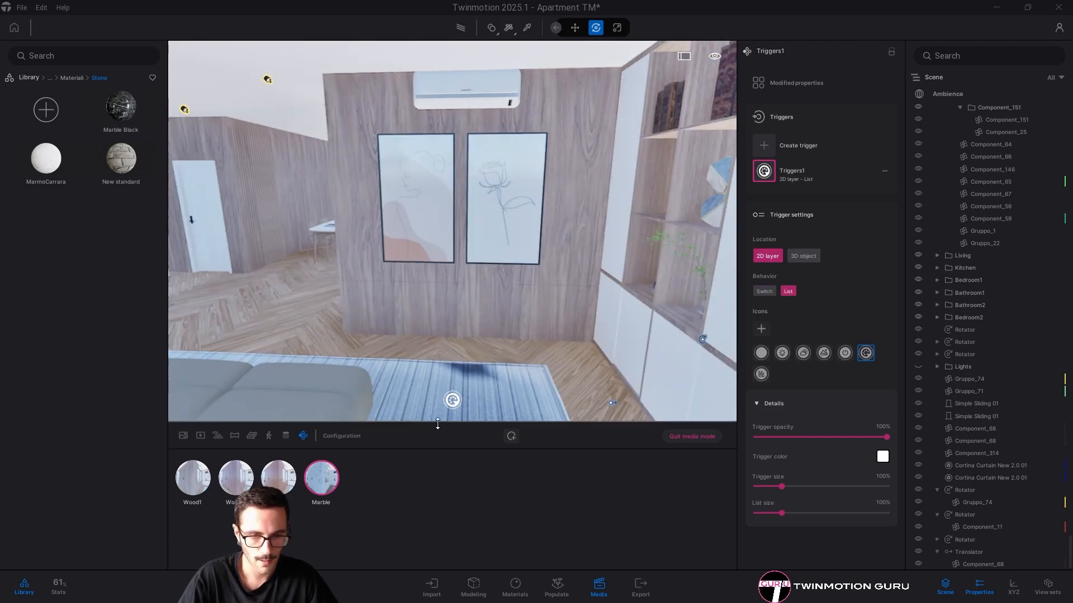
pyautogui.click(453, 402)
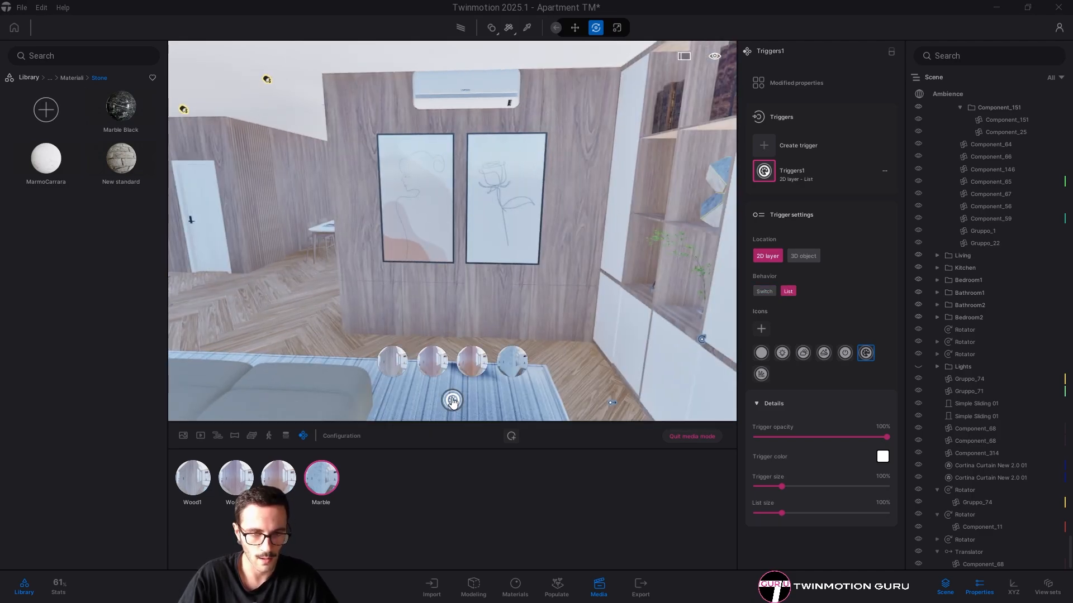
pyautogui.click(433, 363)
pyautogui.click(474, 370)
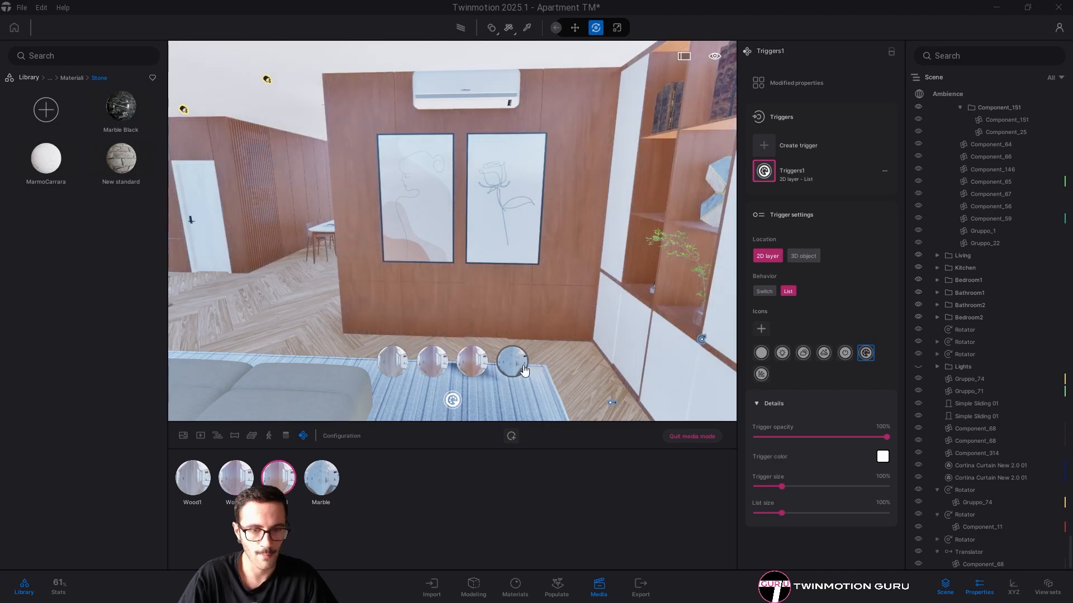
pyautogui.click(525, 370)
pyautogui.click(400, 366)
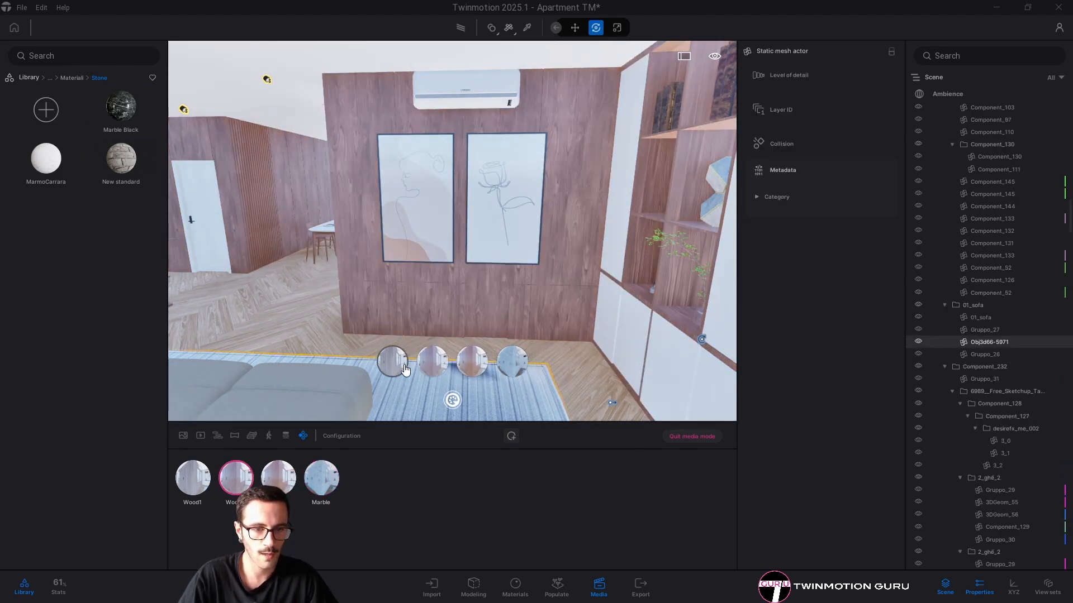
pyautogui.press('Escape')
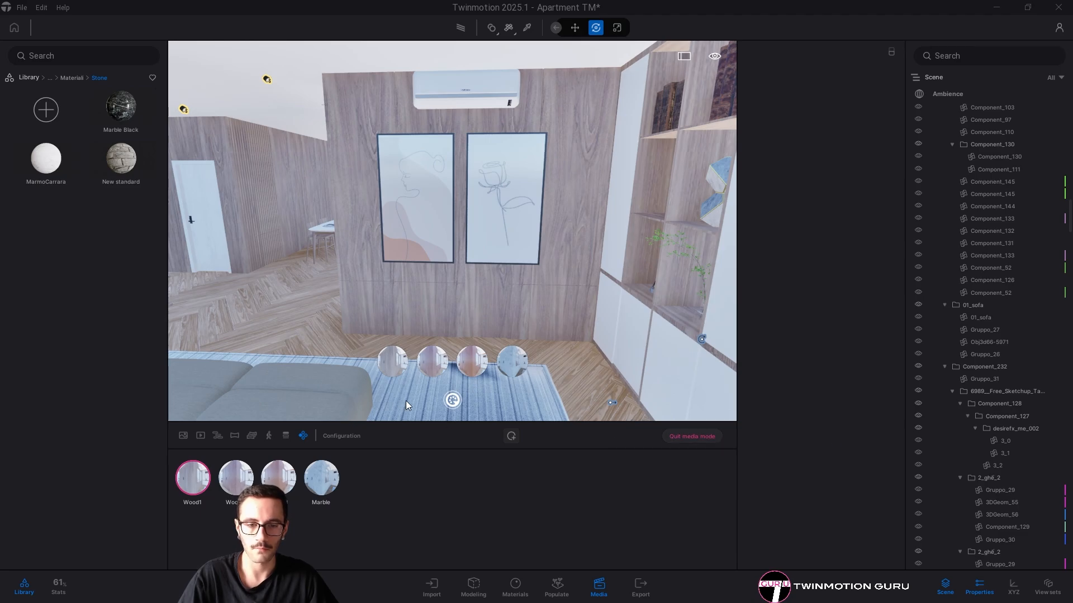
# Review the trigger's detail settings and reopen its list of state thumbnails in the scene view
pyautogui.click(452, 400)
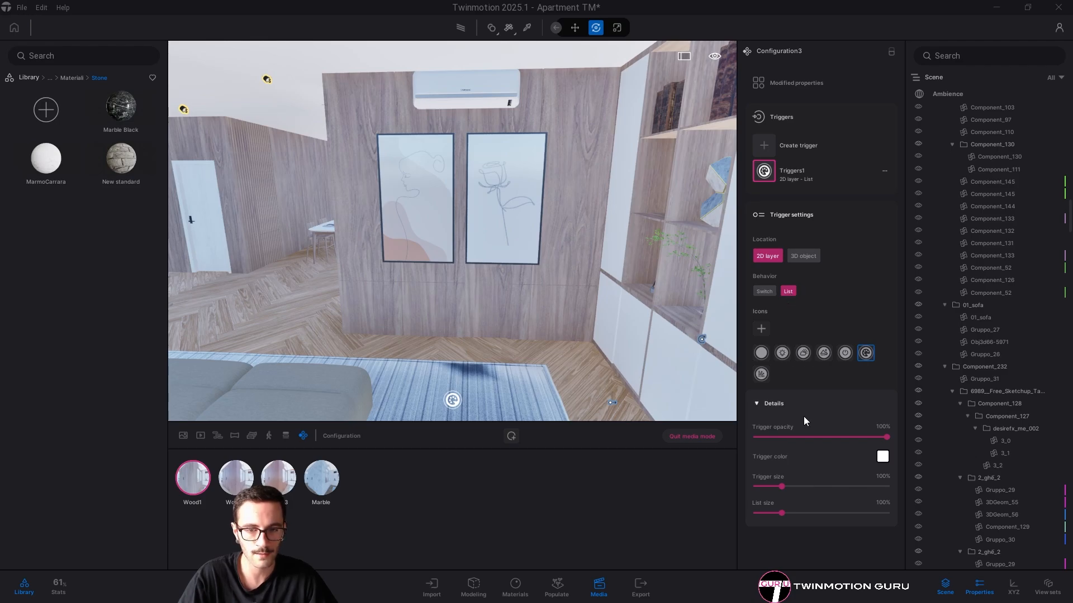
pyautogui.click(777, 403)
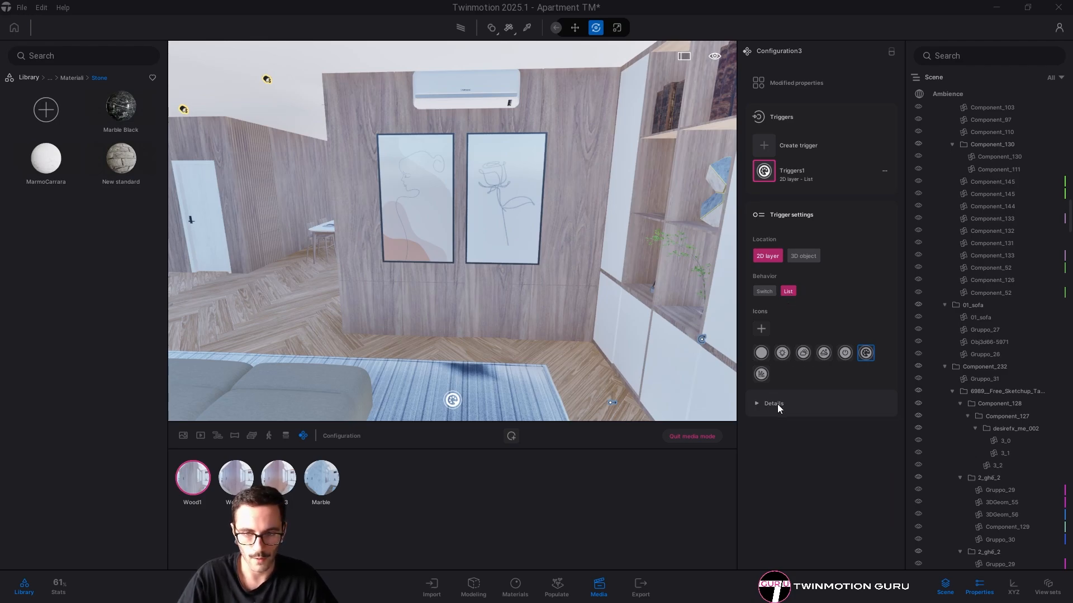
pyautogui.click(776, 403)
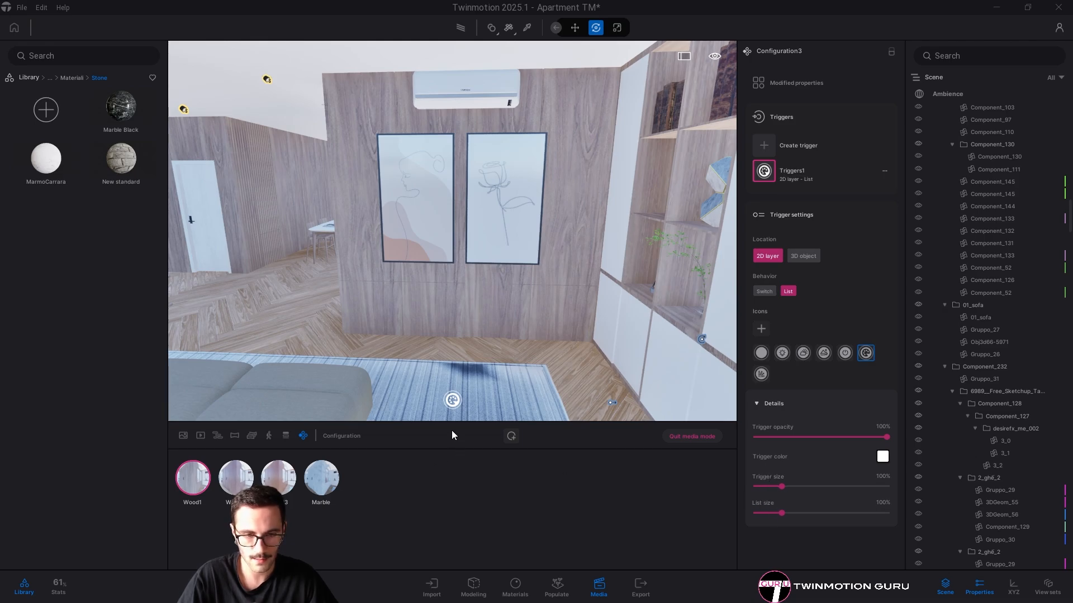
pyautogui.click(450, 399)
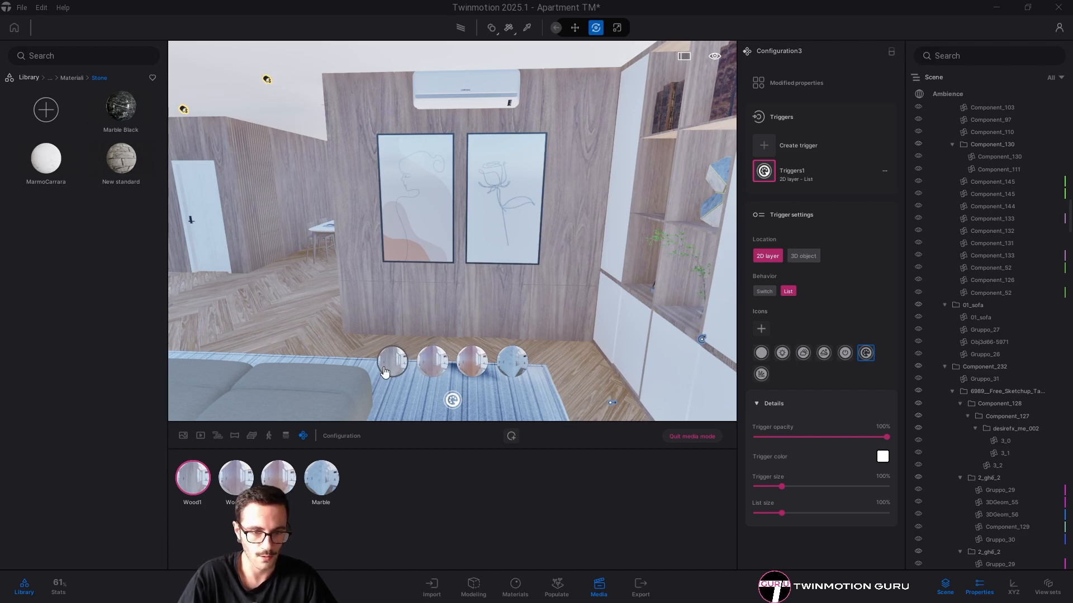
# Try enlarging the trigger's state thumbnails to a list size of 155%, undo the change and collapse the list
pyautogui.moveTo(778, 512)
pyautogui.mouseDown()
pyautogui.moveTo(838, 514)
pyautogui.moveTo(796, 519)
pyautogui.mouseUp()
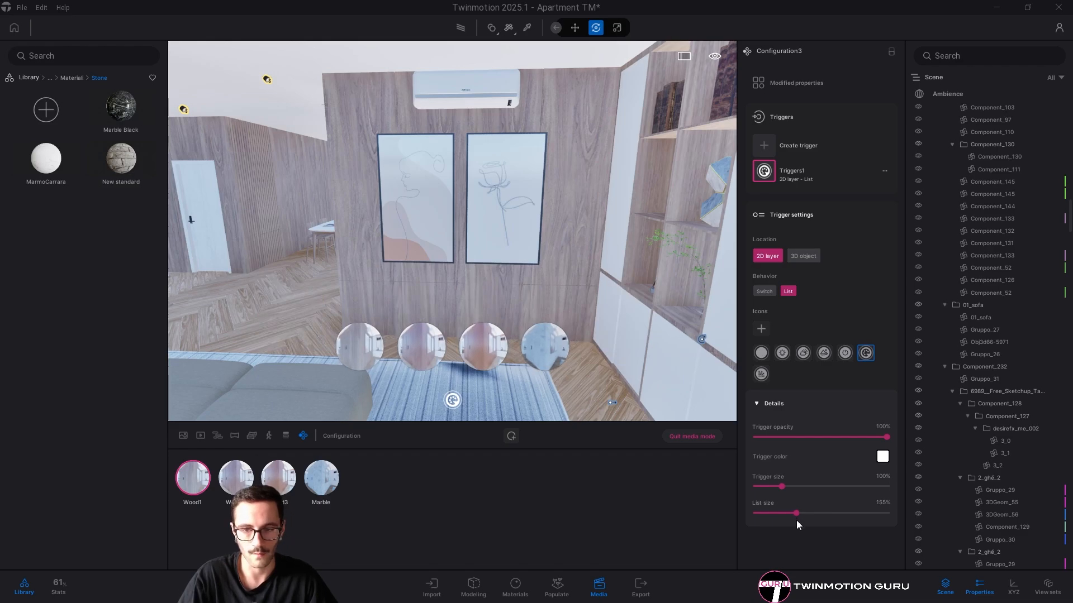
pyautogui.hotkey('ctrl', 'z')
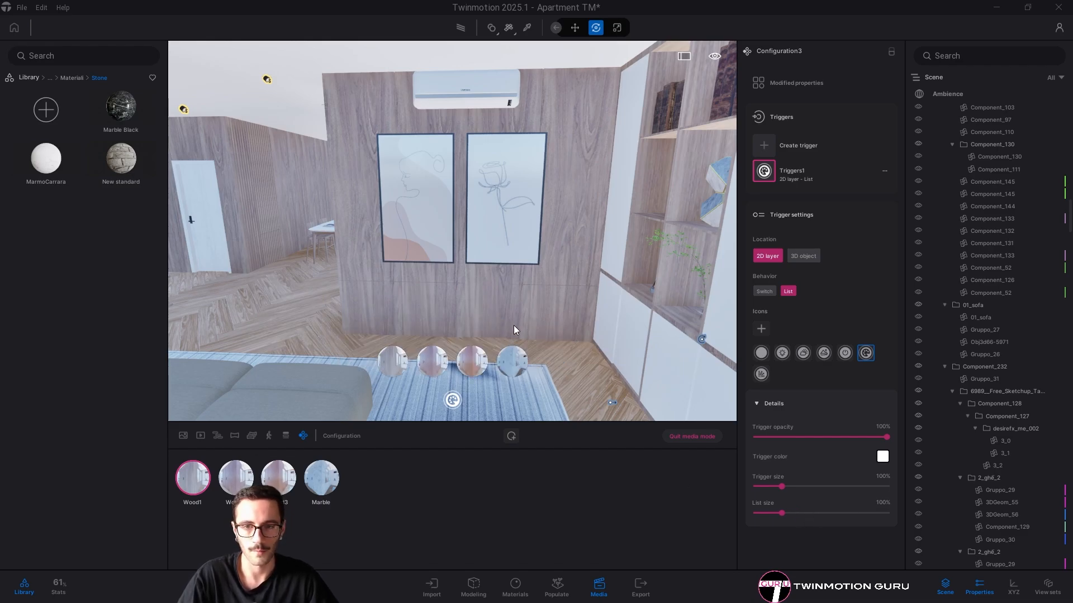
pyautogui.click(459, 404)
# Leave the wall configuration's media mode and rename Configuration3 as Walls Material
pyautogui.moveTo(544, 296); pyautogui.dragTo(642, 312, button='right')
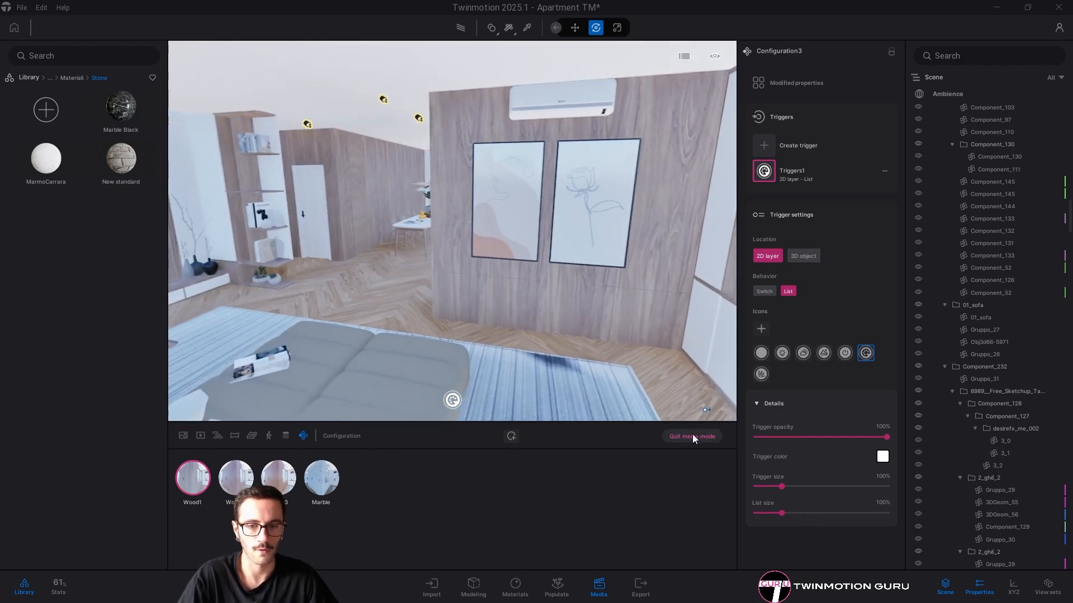
pyautogui.click(689, 436)
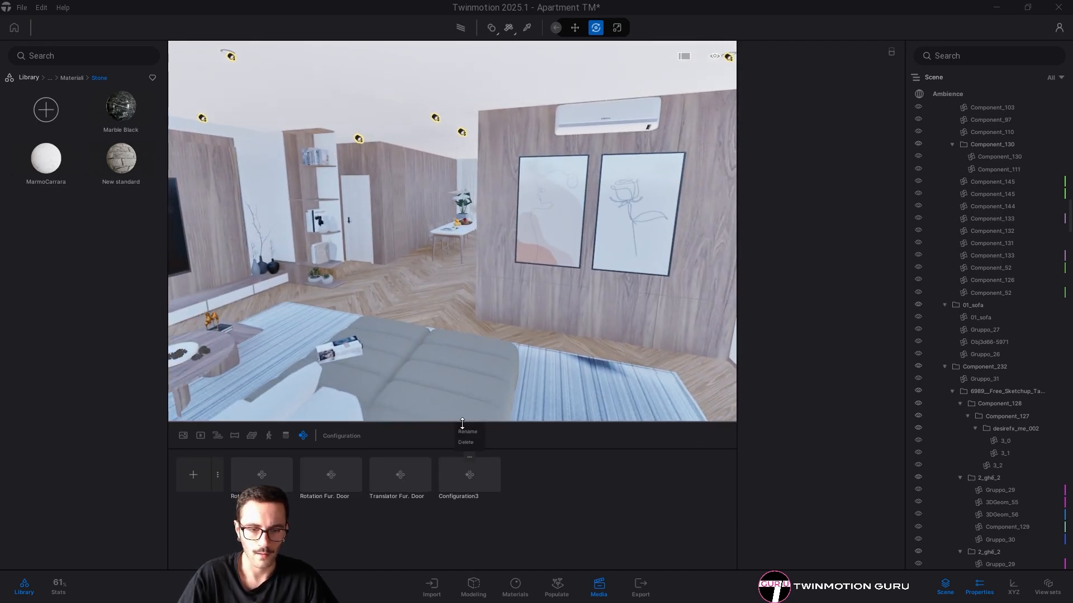
pyautogui.click(468, 456)
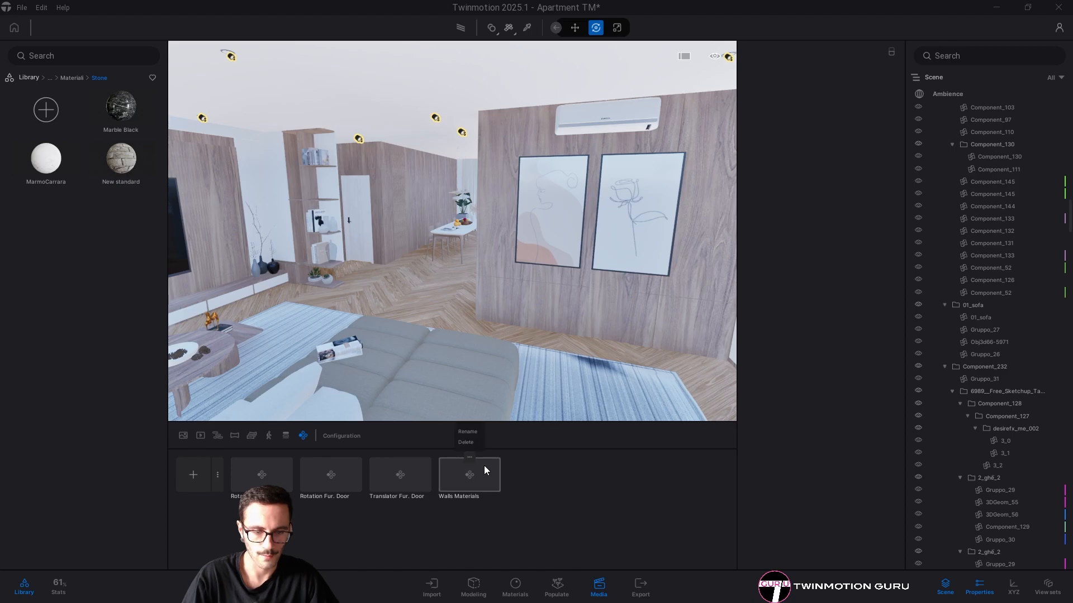
pyautogui.click(466, 428)
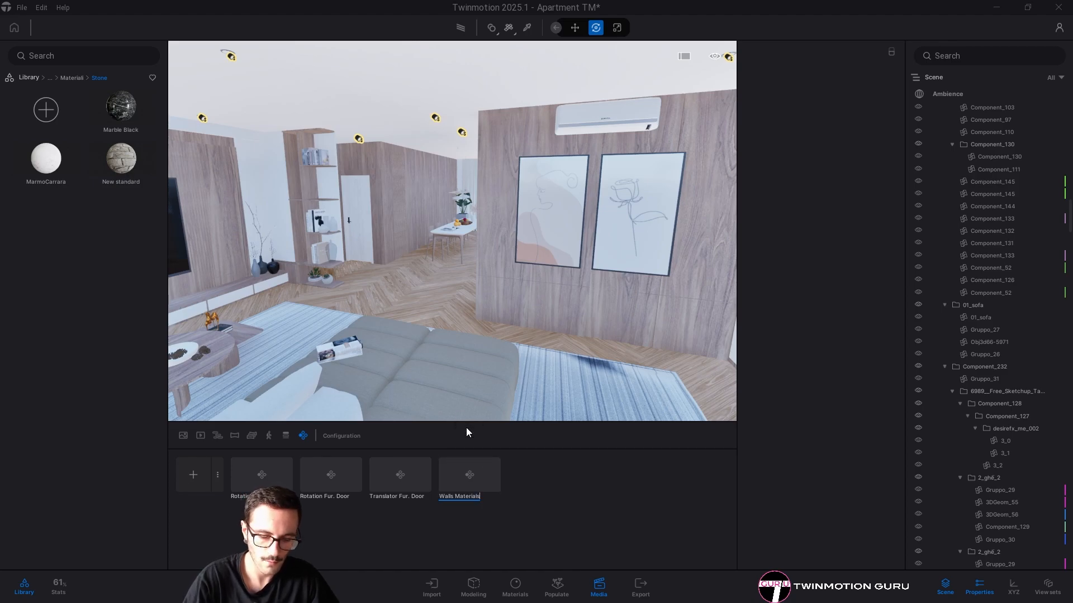
pyautogui.press('BackSpace')
pyautogui.press('Return')
# View the scene full screen and use the trigger's thumbnail list to test the wood and marble wall states
pyautogui.click(599, 587)
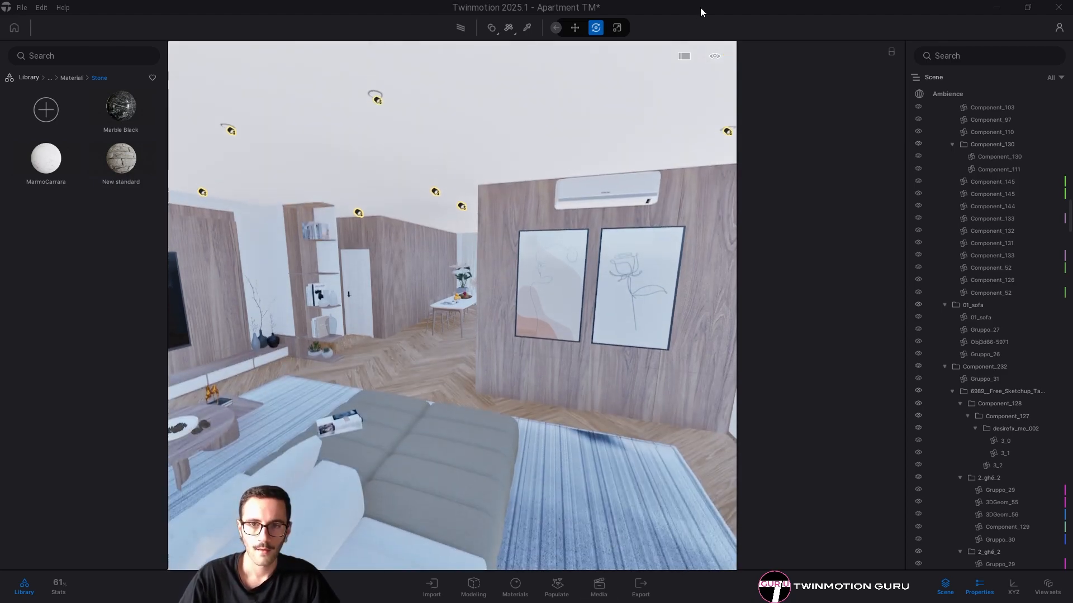
pyautogui.press('F11')
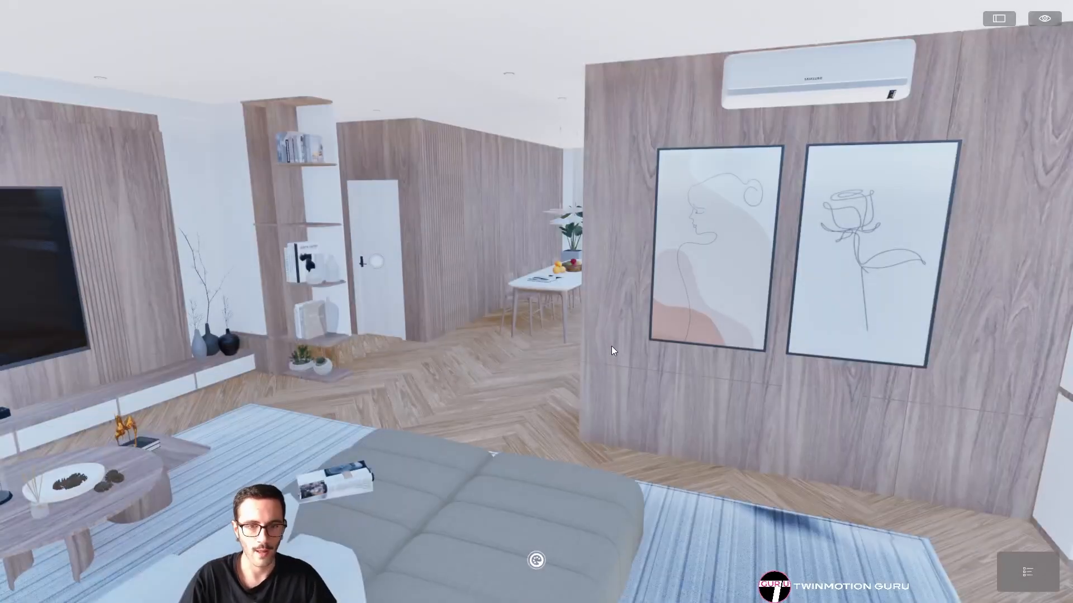
pyautogui.moveTo(397, 230); pyautogui.dragTo(783, 256, button='right')
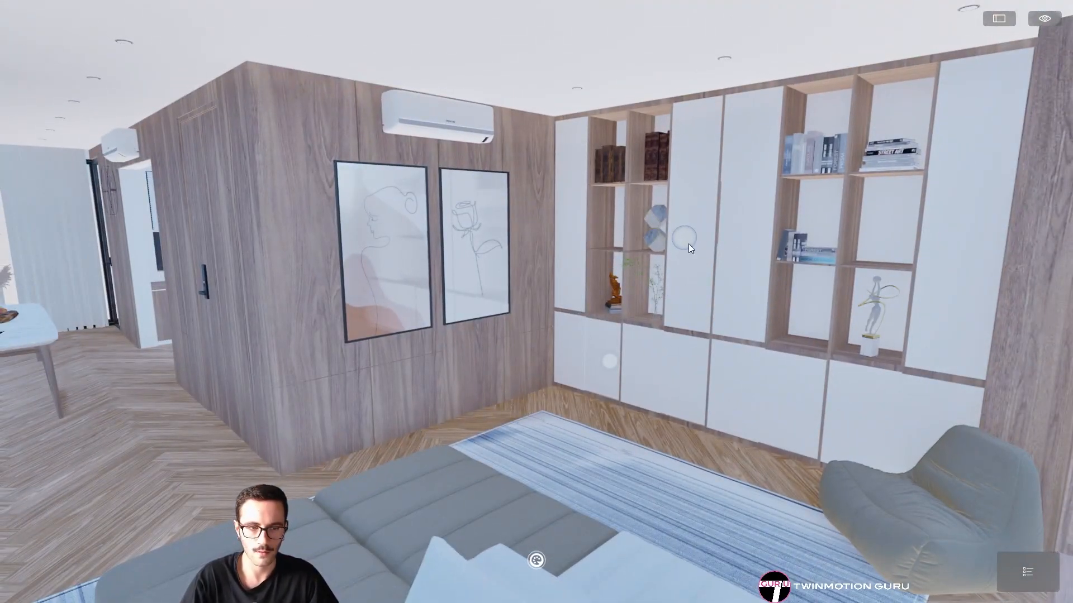
pyautogui.moveTo(669, 246); pyautogui.dragTo(607, 457, button='right')
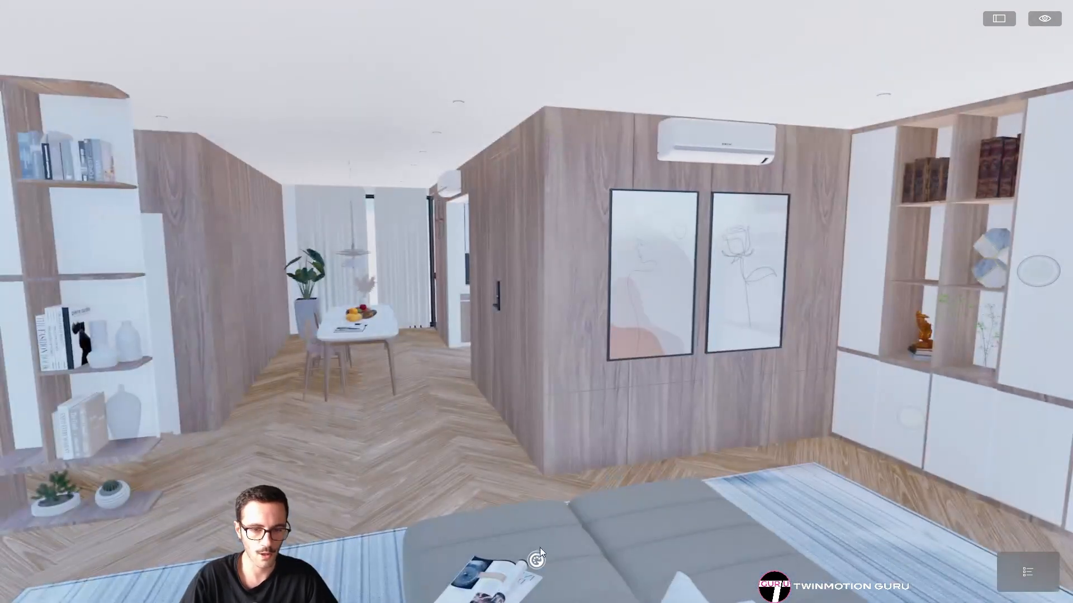
pyautogui.click(536, 560)
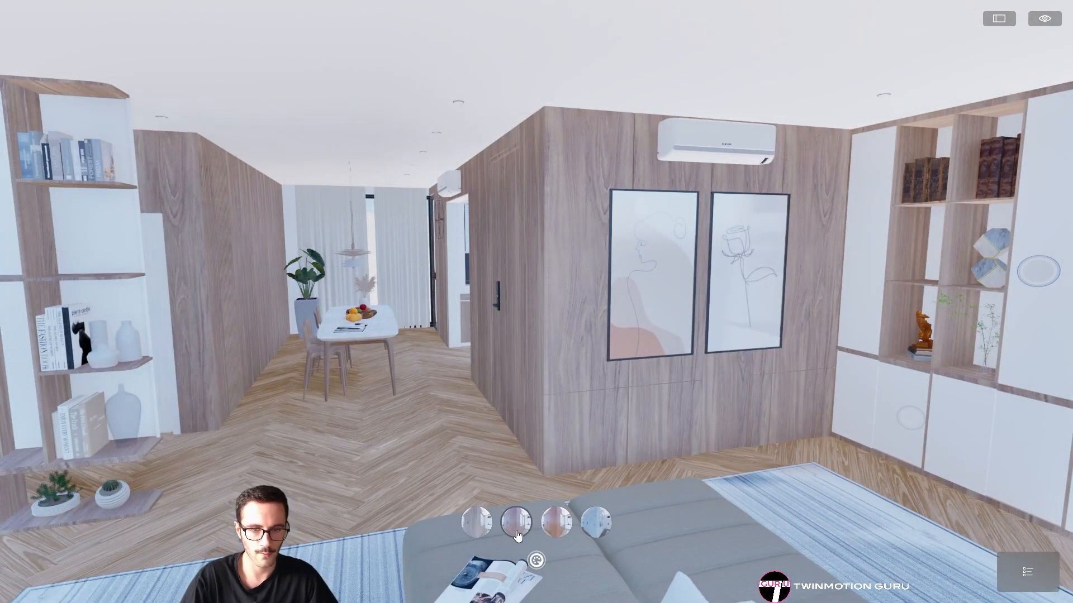
pyautogui.click(556, 522)
pyautogui.click(596, 522)
pyautogui.click(476, 522)
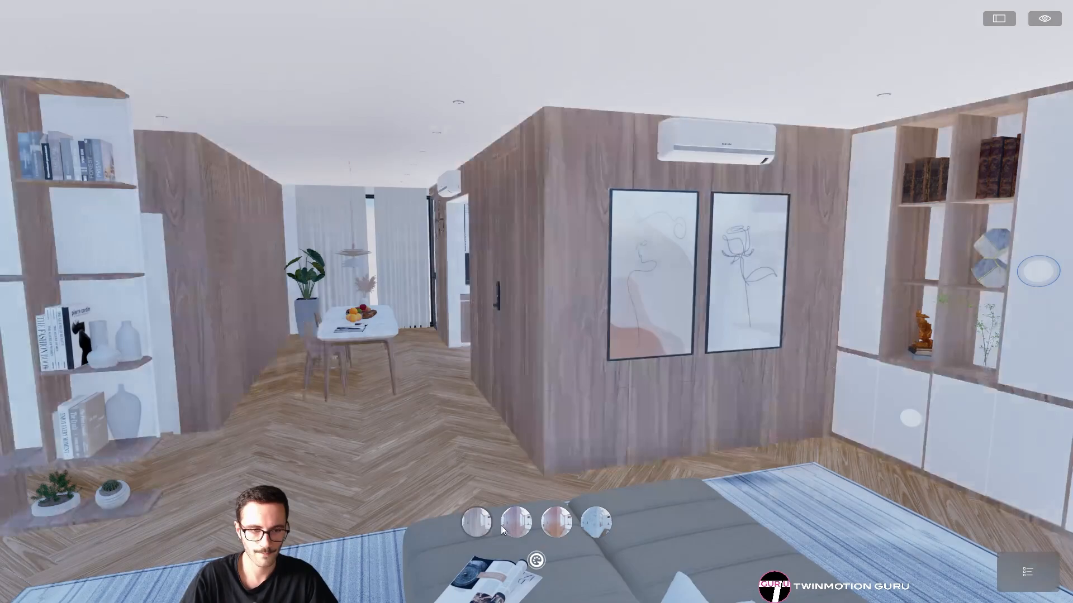
pyautogui.click(515, 522)
pyautogui.click(596, 522)
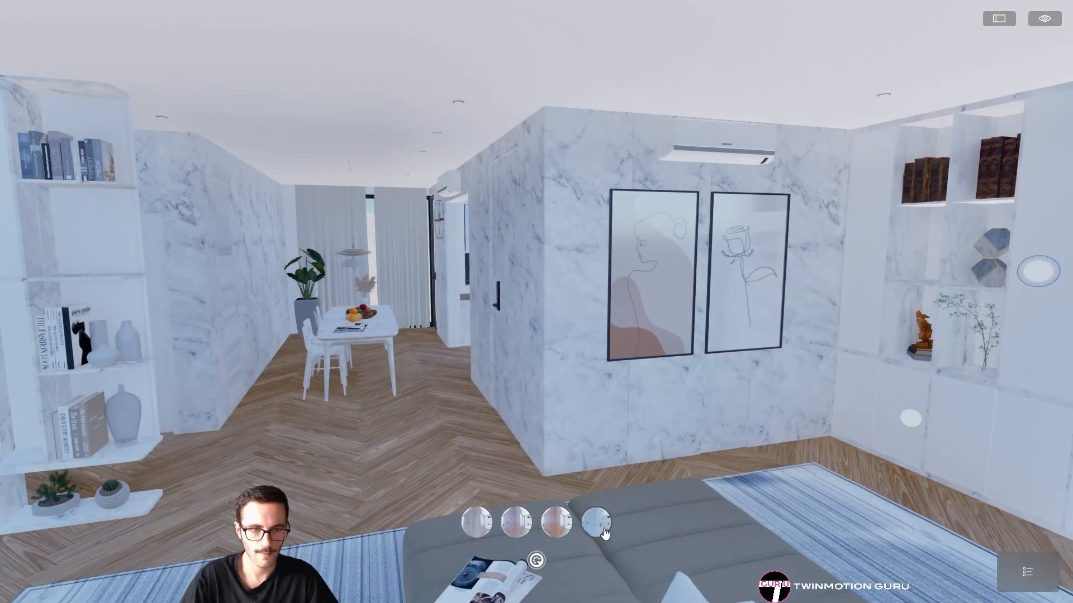
pyautogui.click(482, 527)
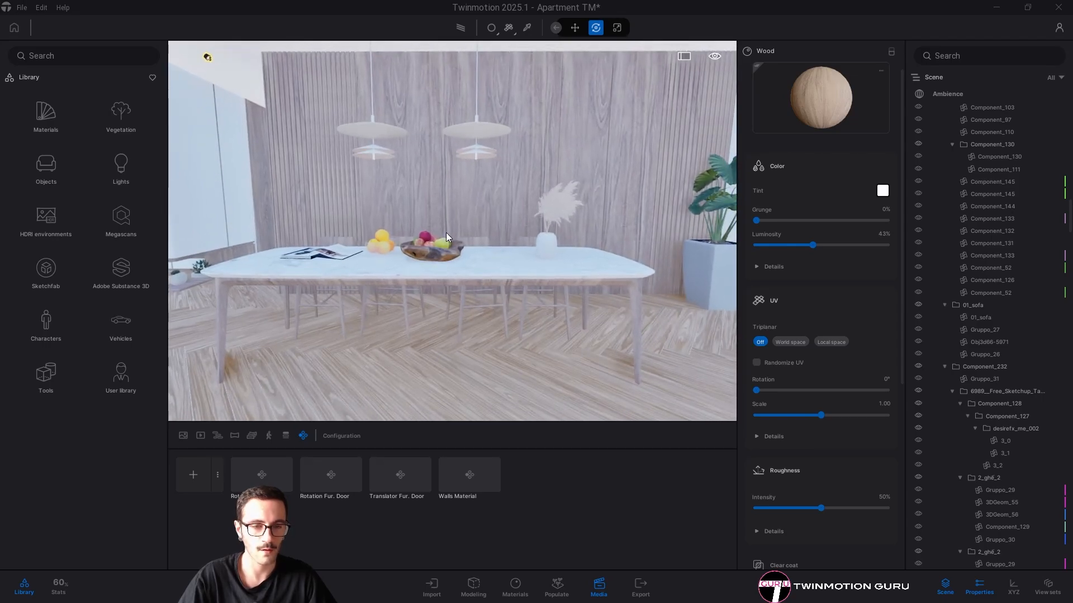
# Create a new configuration of the Material switch type for the dining table
pyautogui.click(217, 475)
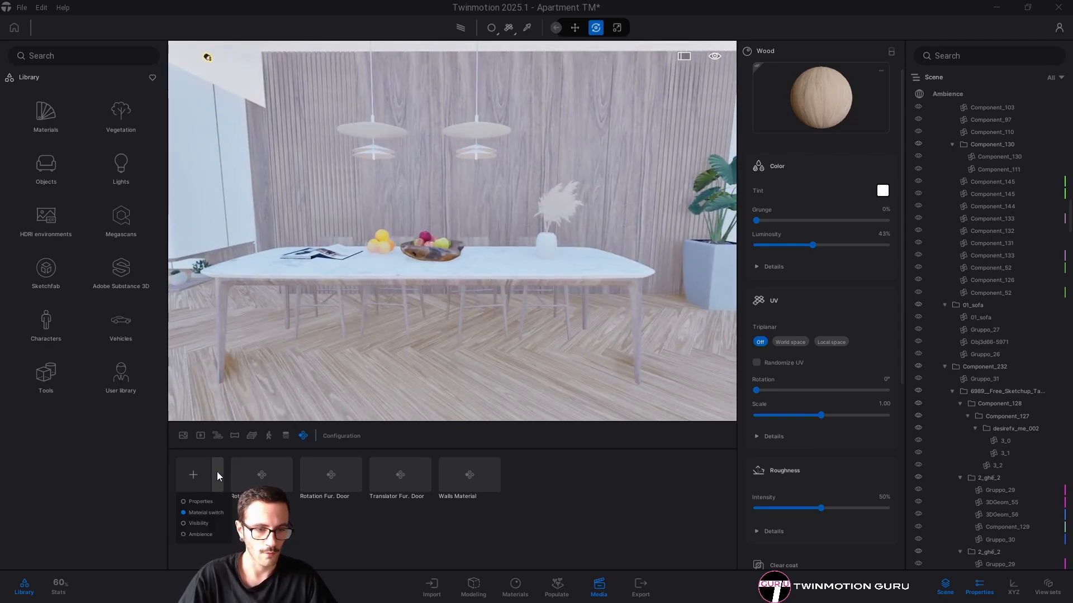
pyautogui.click(202, 513)
pyautogui.click(193, 479)
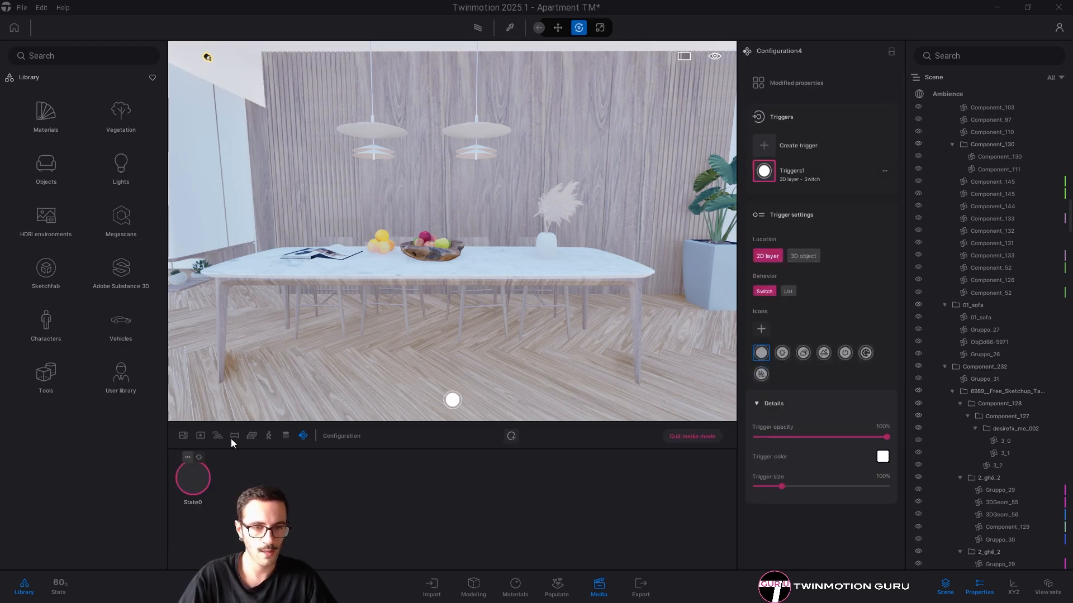
# Apply the Brushed aluminium 01 metal material to the dining table's legs and store it as a new state
pyautogui.scroll(4, 453, 231)
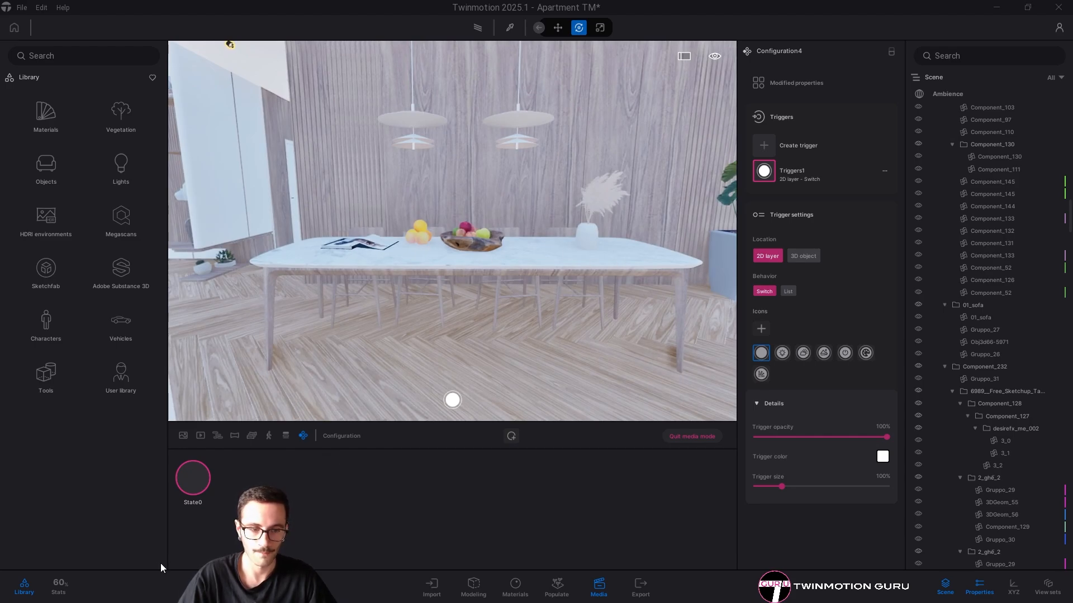
pyautogui.moveTo(193, 466)
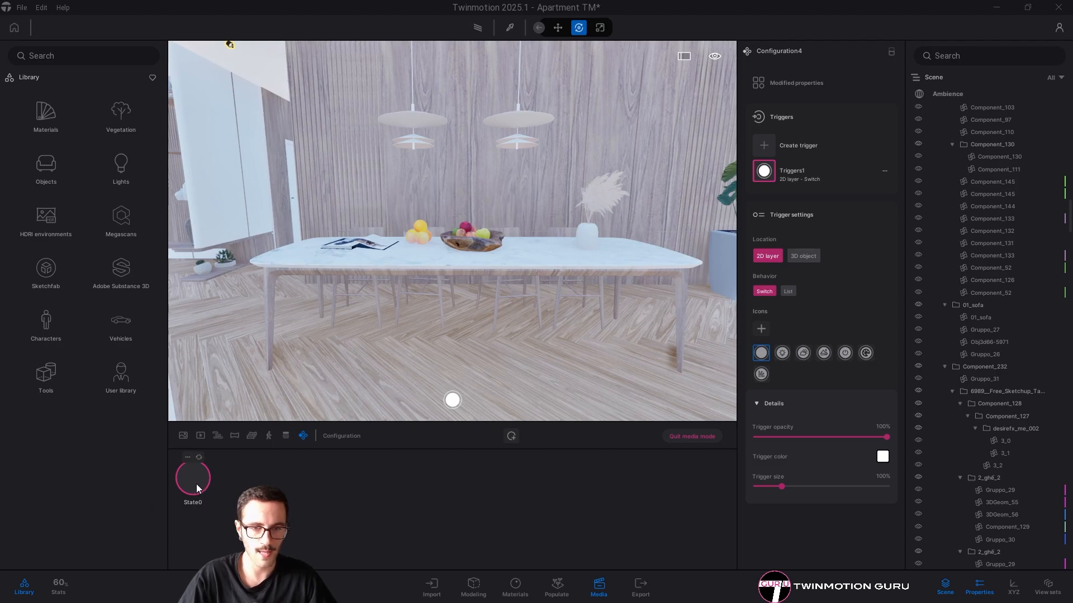
pyautogui.moveTo(292, 272); pyautogui.dragTo(297, 273, button='right')
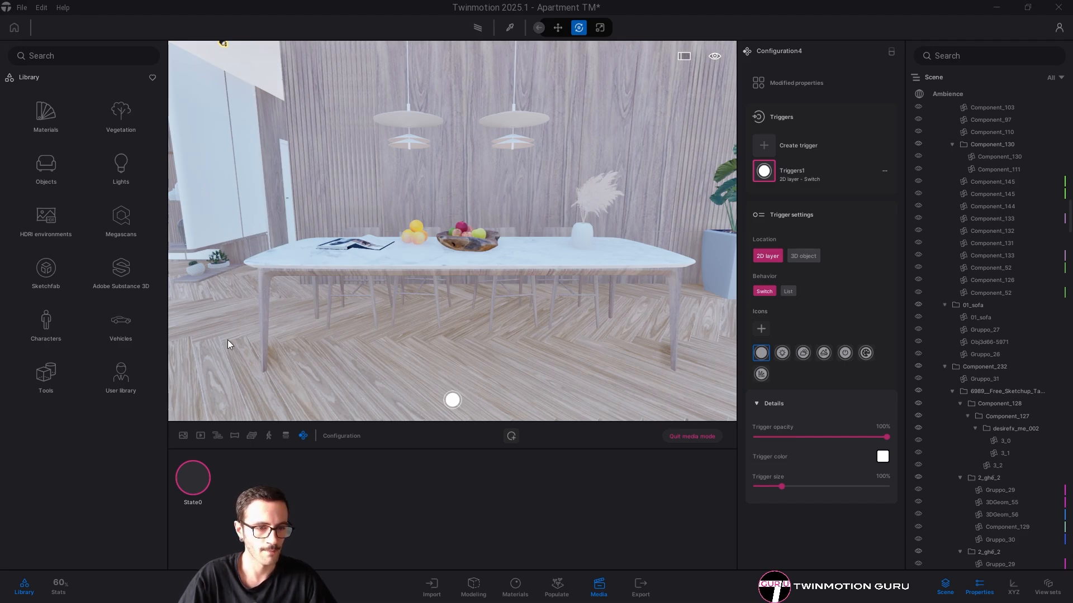
pyautogui.click(48, 116)
pyautogui.click(119, 110)
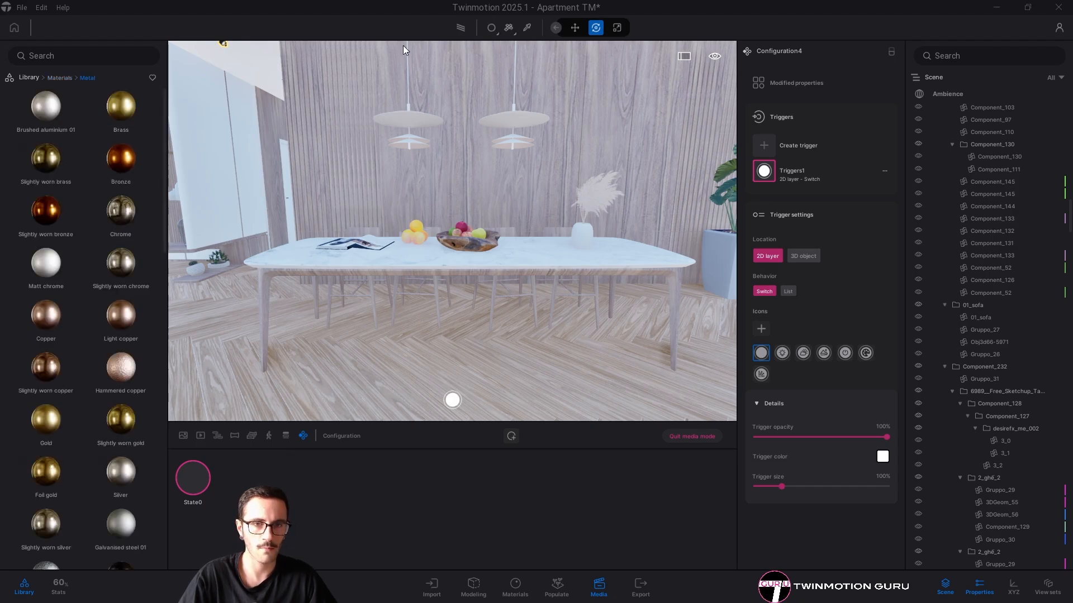
pyautogui.moveTo(104, 148)
pyautogui.moveTo(55, 105)
pyautogui.mouseDown()
pyautogui.moveTo(165, 305)
pyautogui.moveTo(265, 288)
pyautogui.mouseUp()
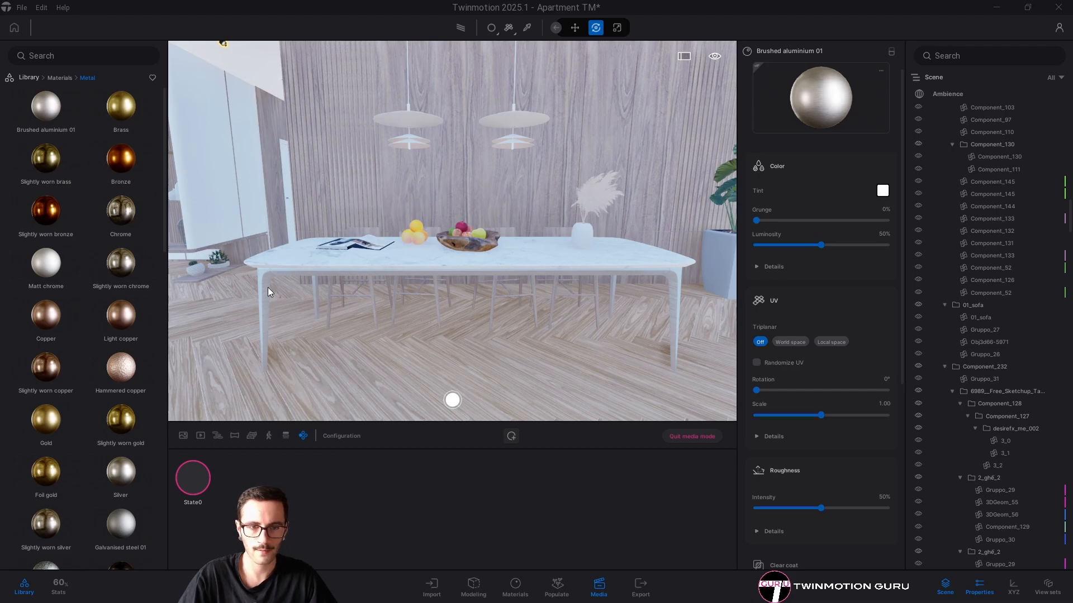
pyautogui.click(511, 437)
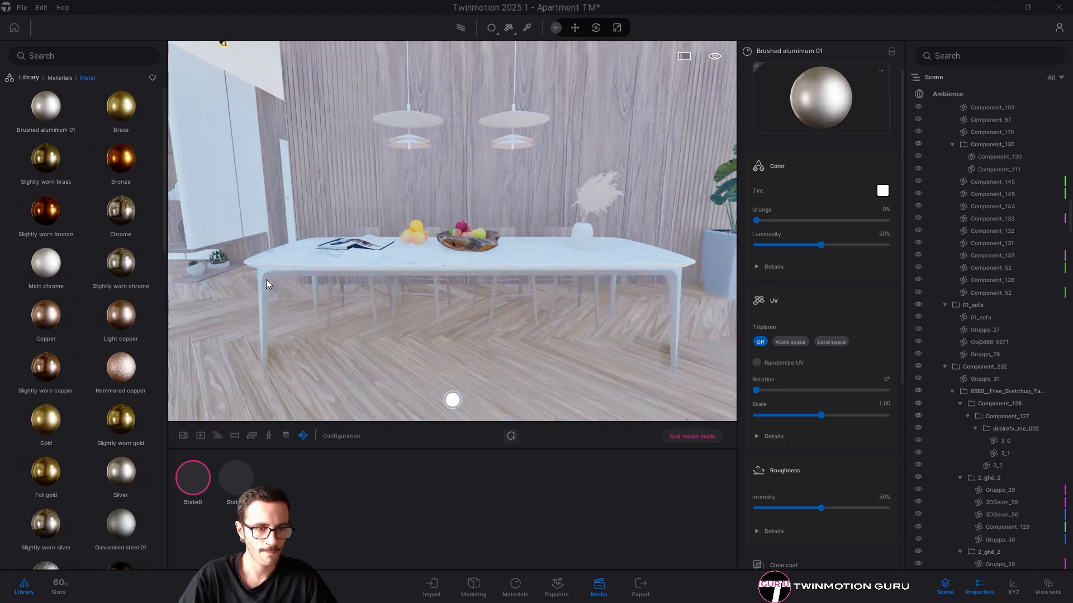
# Tint the table legs' brushed aluminium near black and store it as another state
pyautogui.click(882, 191)
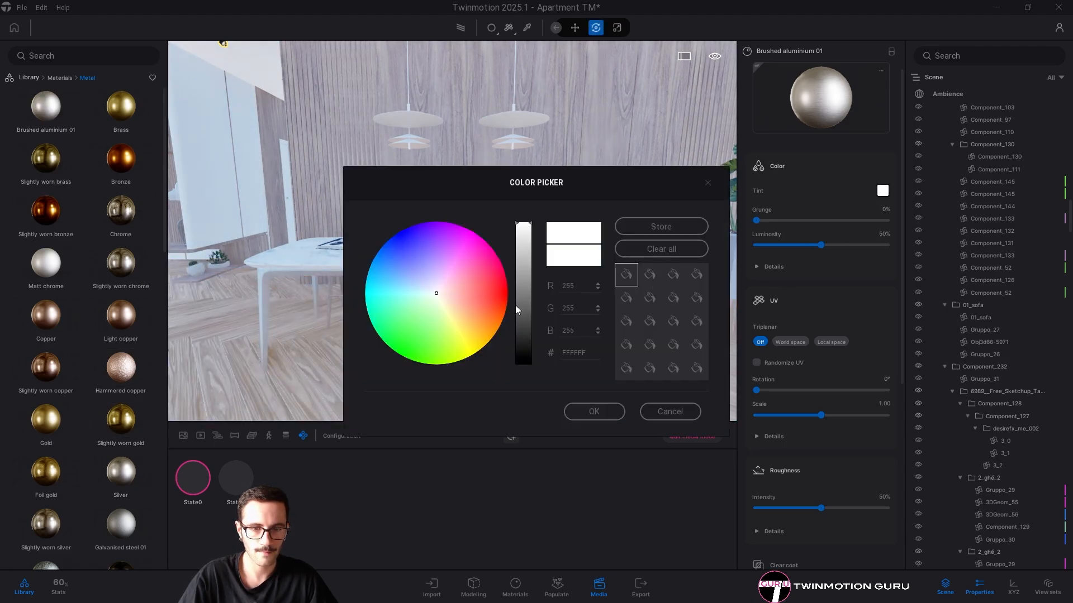
pyautogui.moveTo(516, 310); pyautogui.dragTo(523, 363)
pyautogui.click(595, 412)
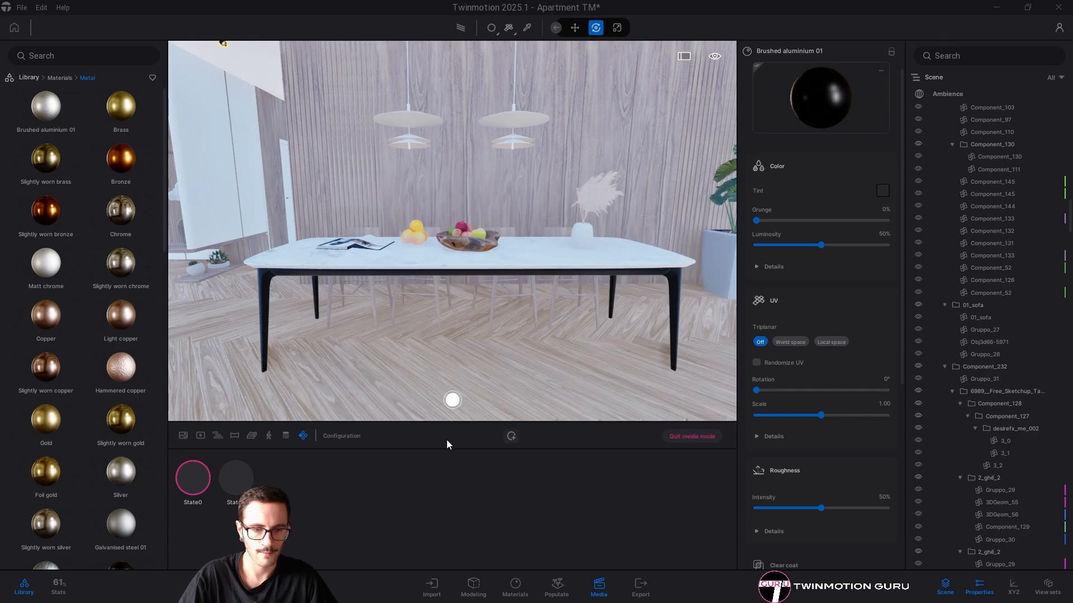
pyautogui.click(505, 436)
# Switch through the wood, aluminium and black leg states to check the table's appearance in each
pyautogui.click(239, 481)
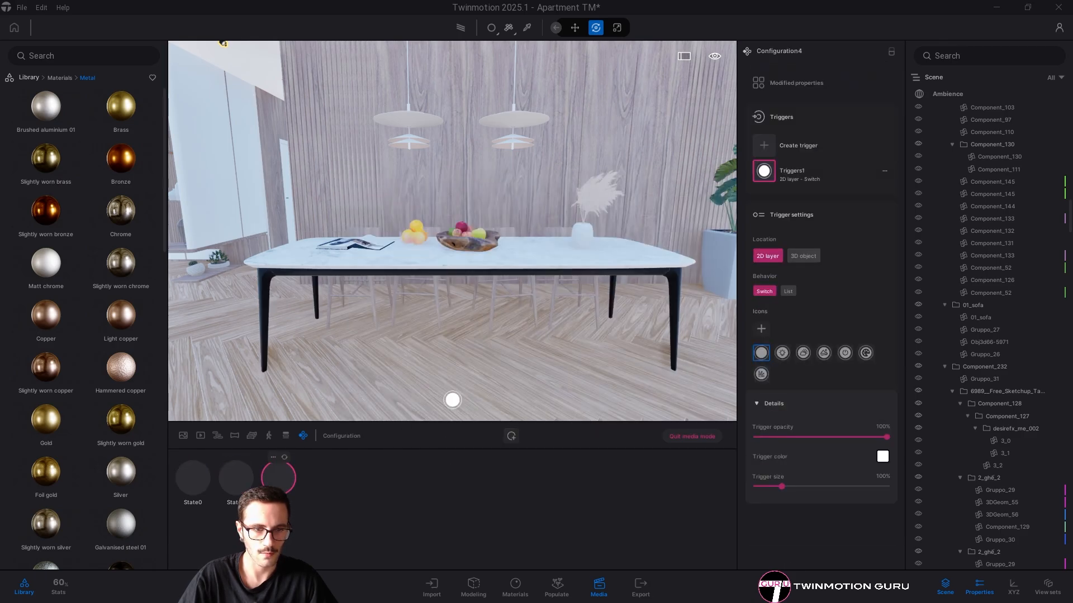
pyautogui.click(203, 484)
pyautogui.click(236, 478)
pyautogui.click(279, 477)
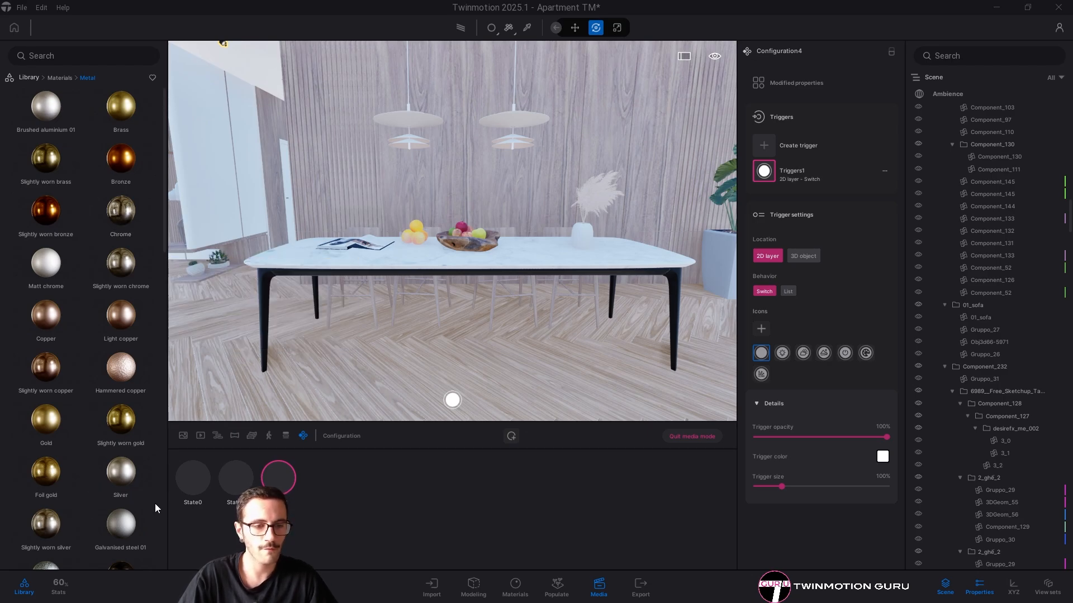
# Starting from State0, apply Brushed aluminium 01 to the tabletop, tint it dark grey 282828 and store it as a new state
pyautogui.click(190, 482)
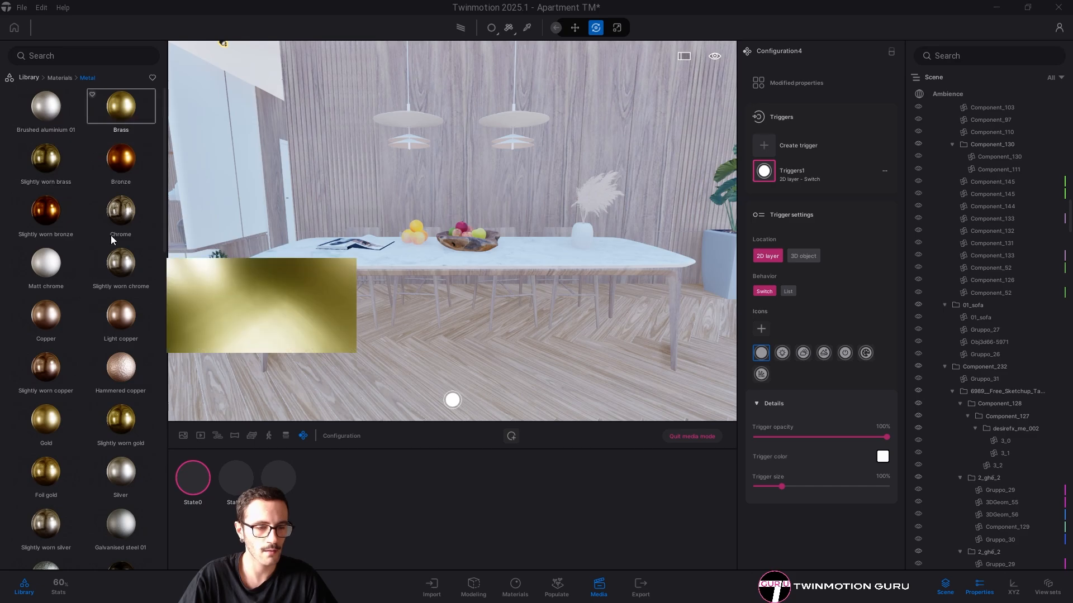
pyautogui.scroll(-1, 116, 290)
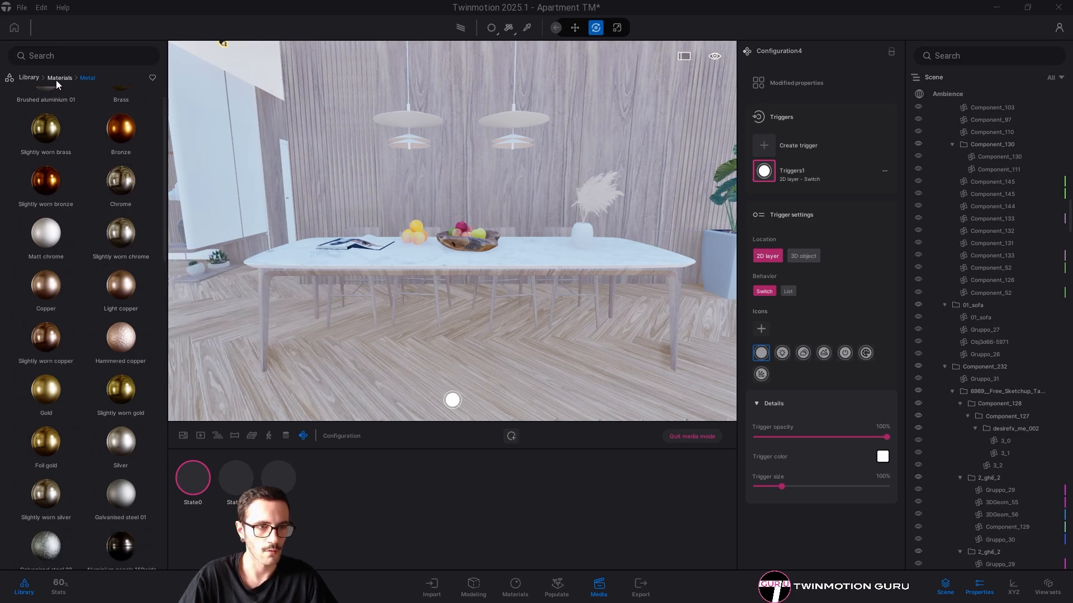
pyautogui.scroll(1, 73, 162)
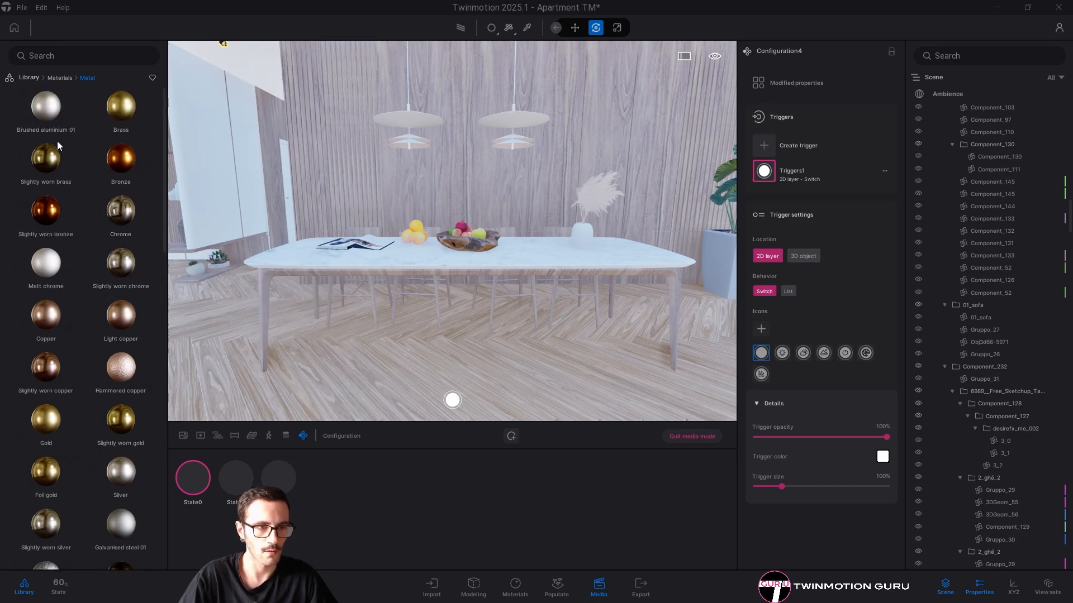
pyautogui.doubleClick(303, 258)
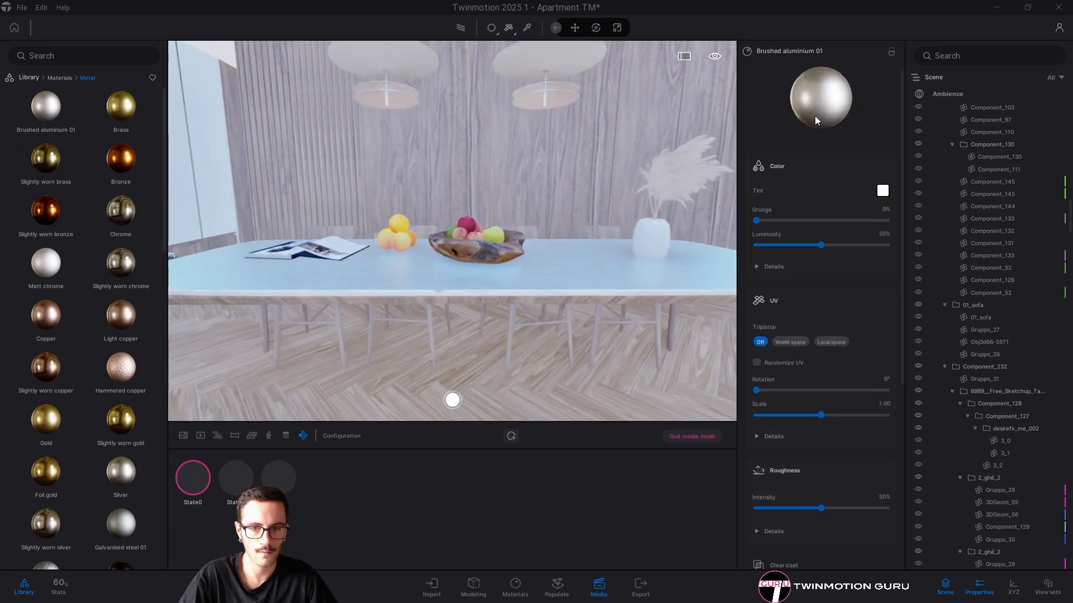
pyautogui.click(882, 191)
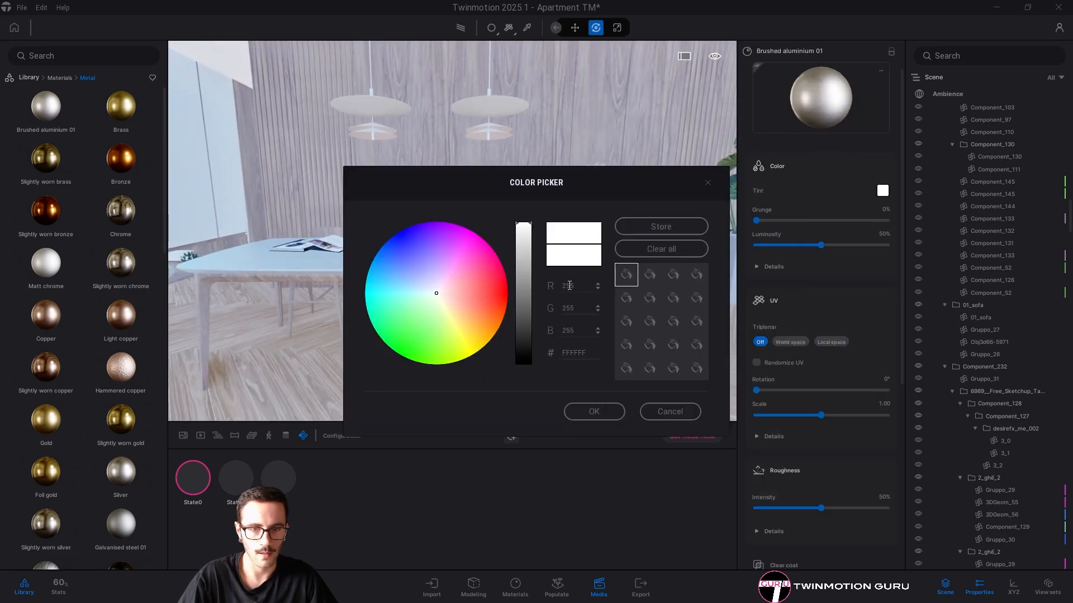
pyautogui.moveTo(521, 340)
pyautogui.mouseDown()
pyautogui.moveTo(526, 328)
pyautogui.moveTo(527, 346)
pyautogui.mouseUp()
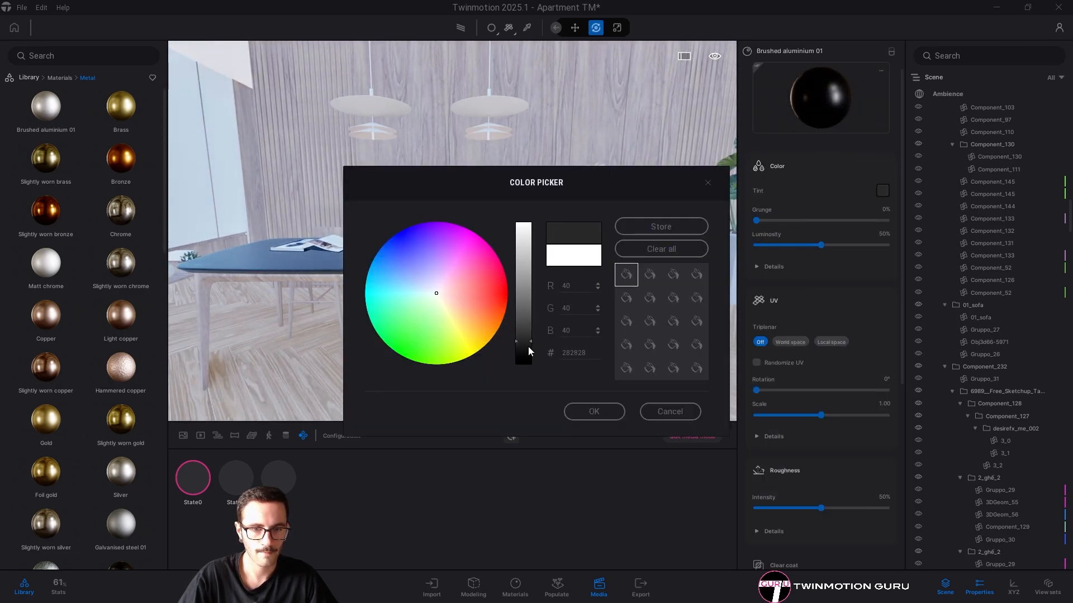
pyautogui.click(594, 411)
pyautogui.moveTo(447, 358); pyautogui.dragTo(472, 346, button='right')
pyautogui.click(510, 436)
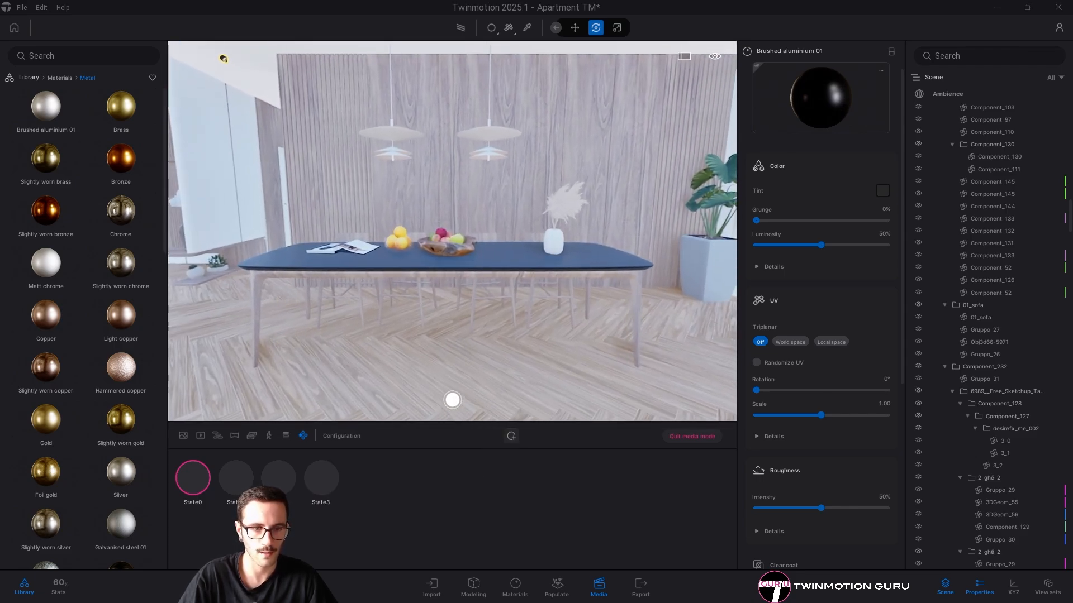
# Compare the four table states from State0 through State3 in the scene view
pyautogui.click(199, 481)
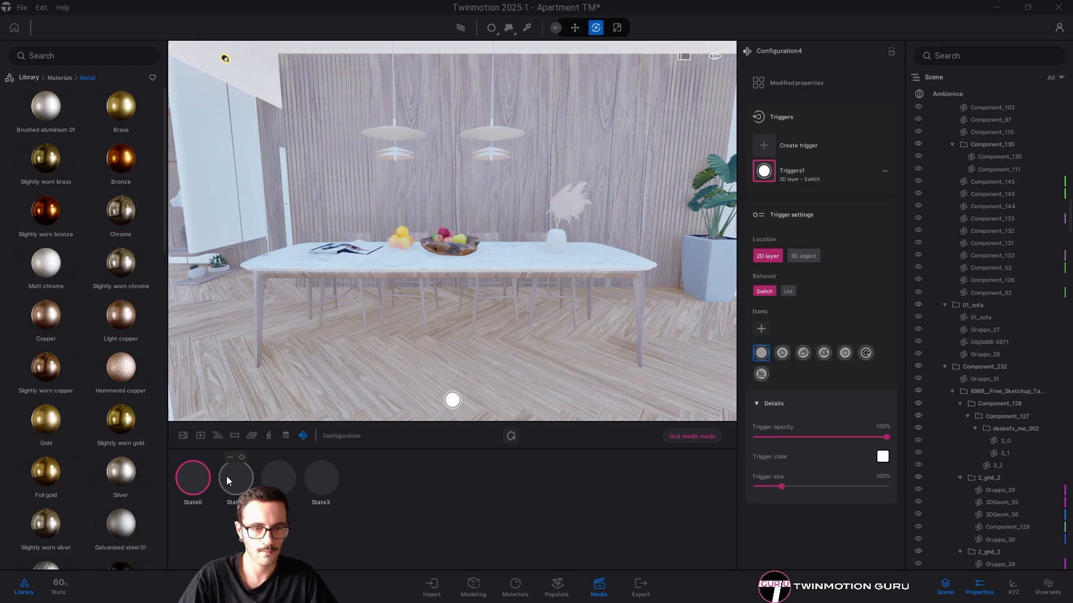
pyautogui.click(226, 476)
pyautogui.click(281, 478)
pyautogui.click(334, 482)
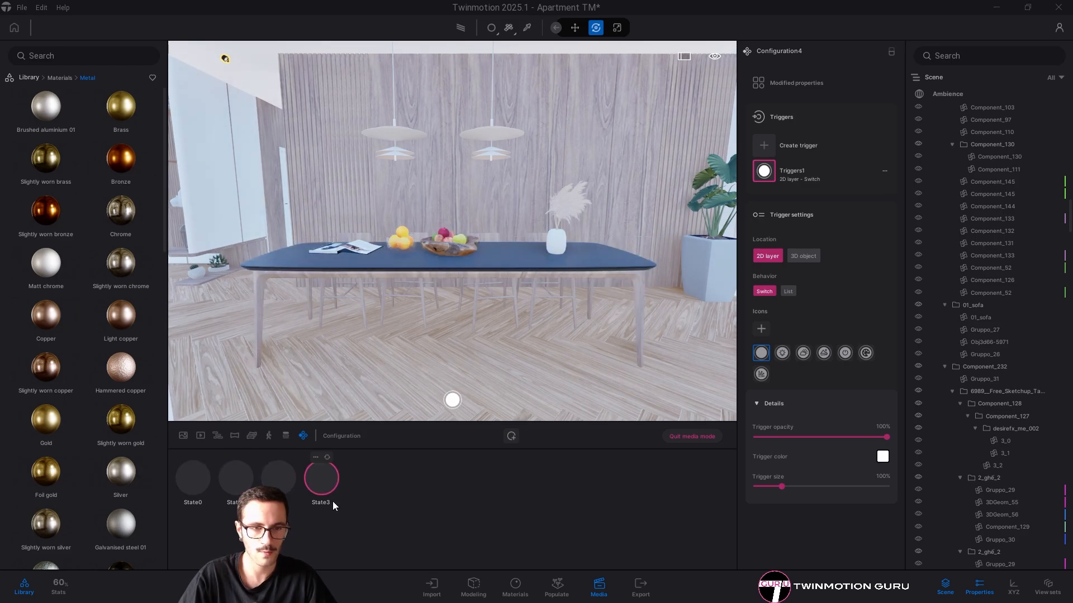
# Frame the dining table from the front and capture thumbnails for State0 and State1
pyautogui.scroll(4, 447, 310)
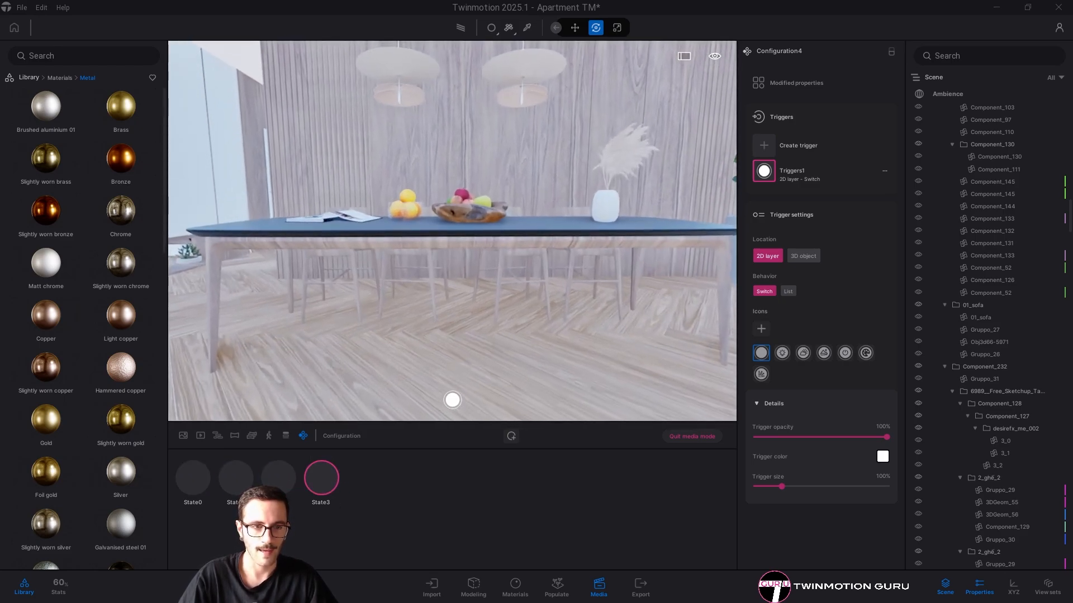
pyautogui.scroll(-2, 447, 310)
pyautogui.click(194, 479)
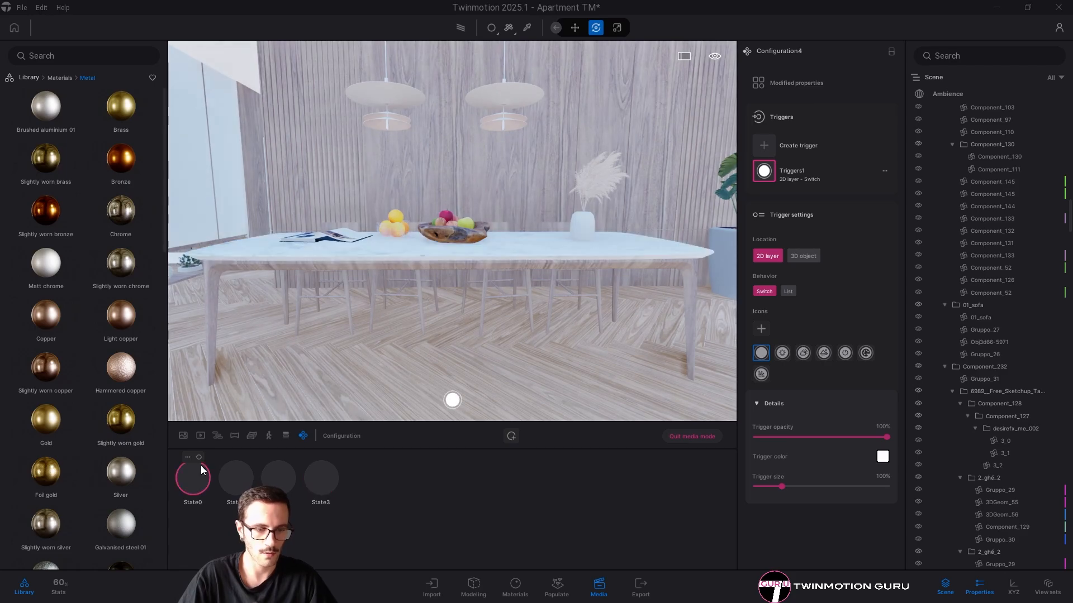
pyautogui.click(187, 457)
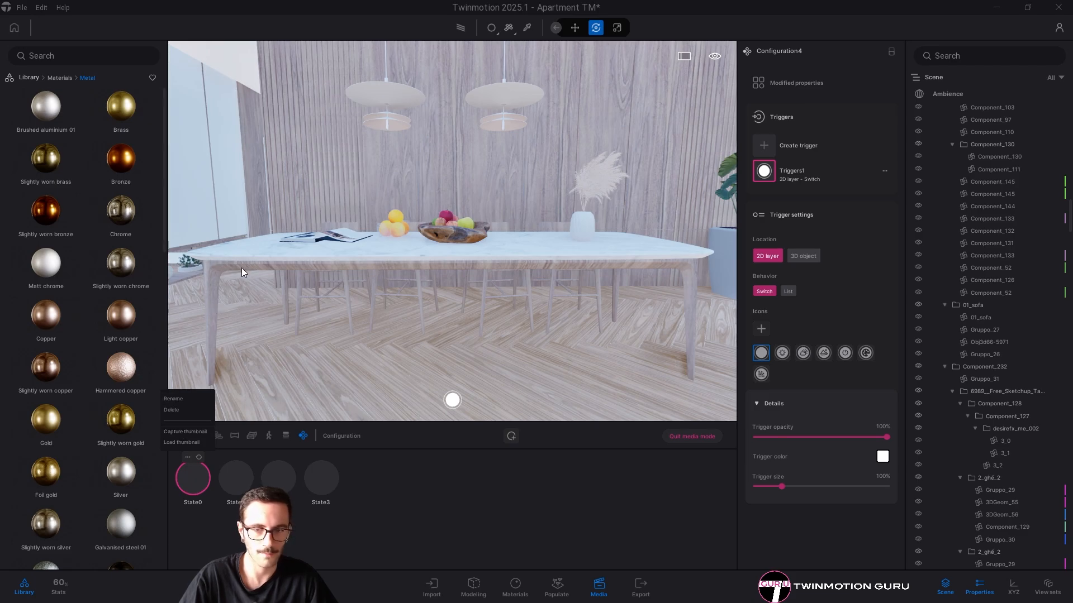
pyautogui.click(178, 433)
pyautogui.click(225, 477)
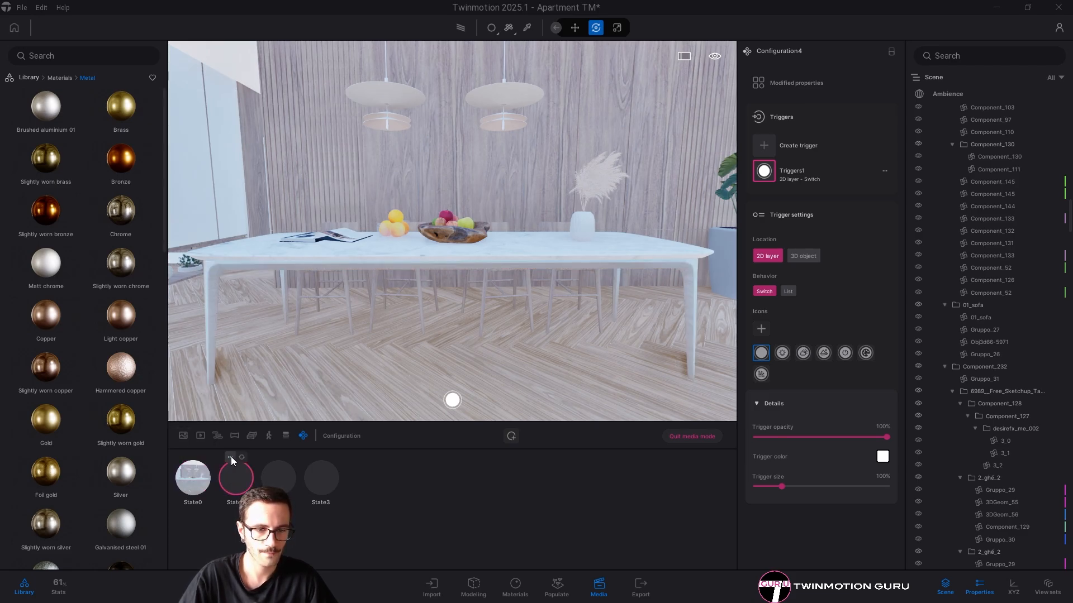
pyautogui.click(230, 457)
pyautogui.click(241, 433)
# Capture thumbnails of the table for State2 with black legs and State3 with the dark tabletop
pyautogui.click(287, 485)
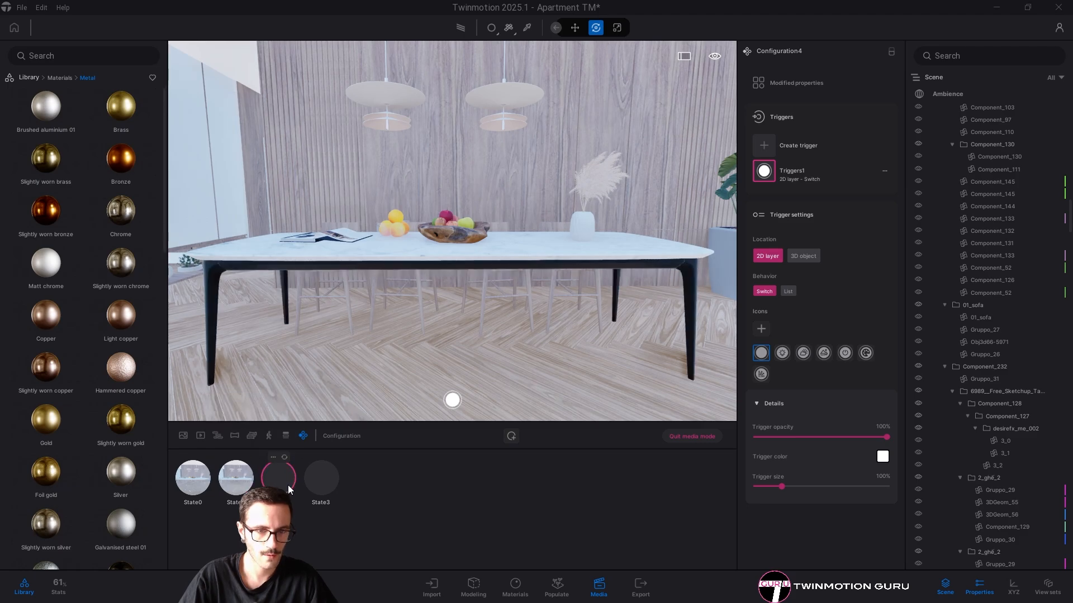
pyautogui.click(236, 479)
pyautogui.click(193, 478)
pyautogui.click(277, 478)
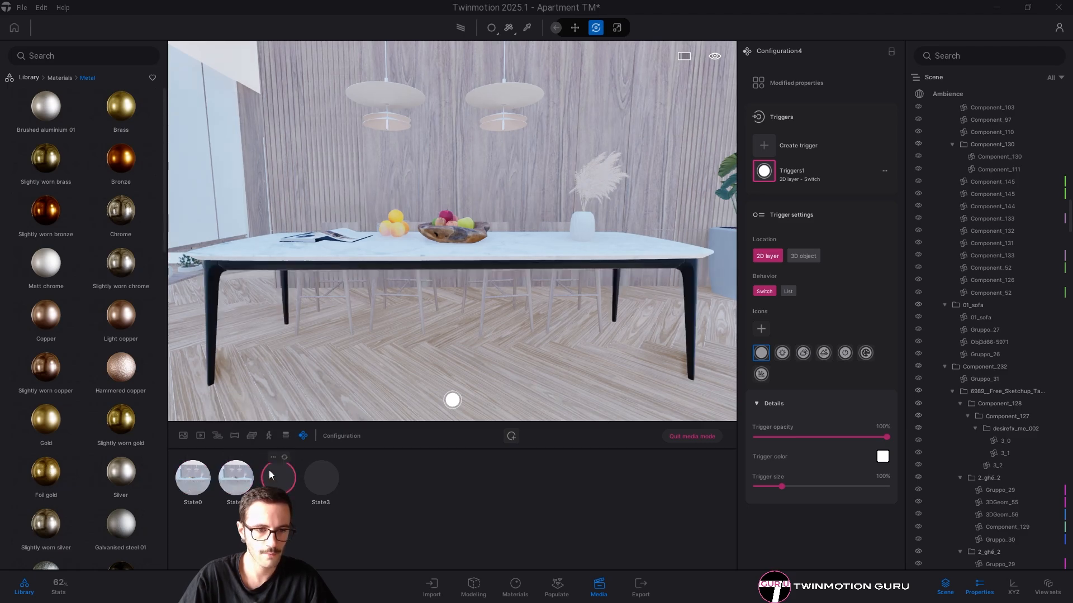
pyautogui.click(273, 457)
pyautogui.click(263, 431)
pyautogui.click(321, 478)
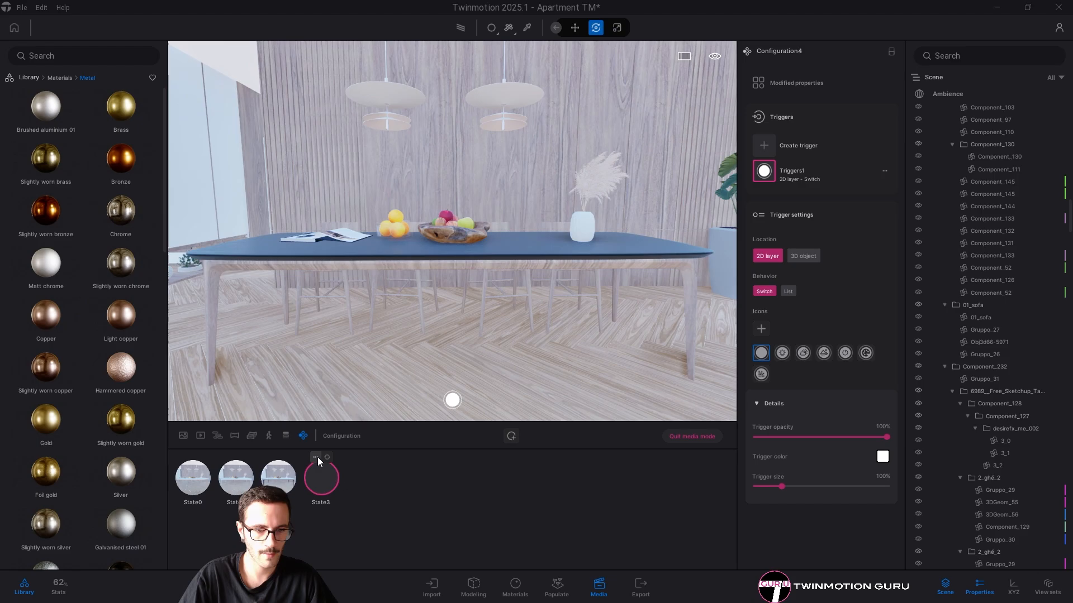
pyautogui.click(317, 457)
pyautogui.click(314, 431)
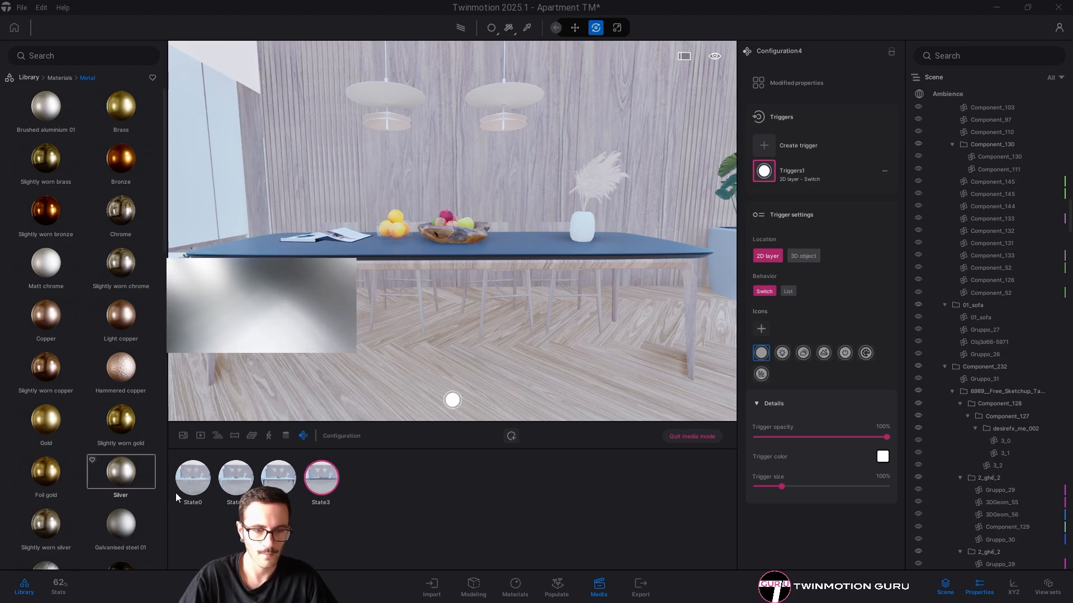
# Check the stored states against their new thumbnails and return to State0
pyautogui.click(190, 480)
pyautogui.click(222, 487)
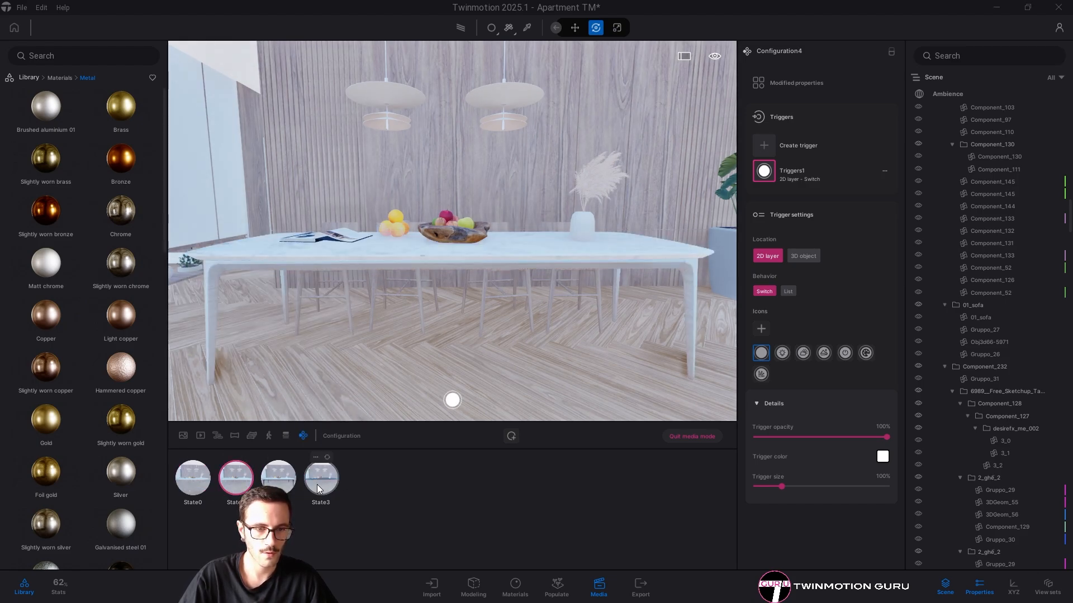
pyautogui.click(203, 486)
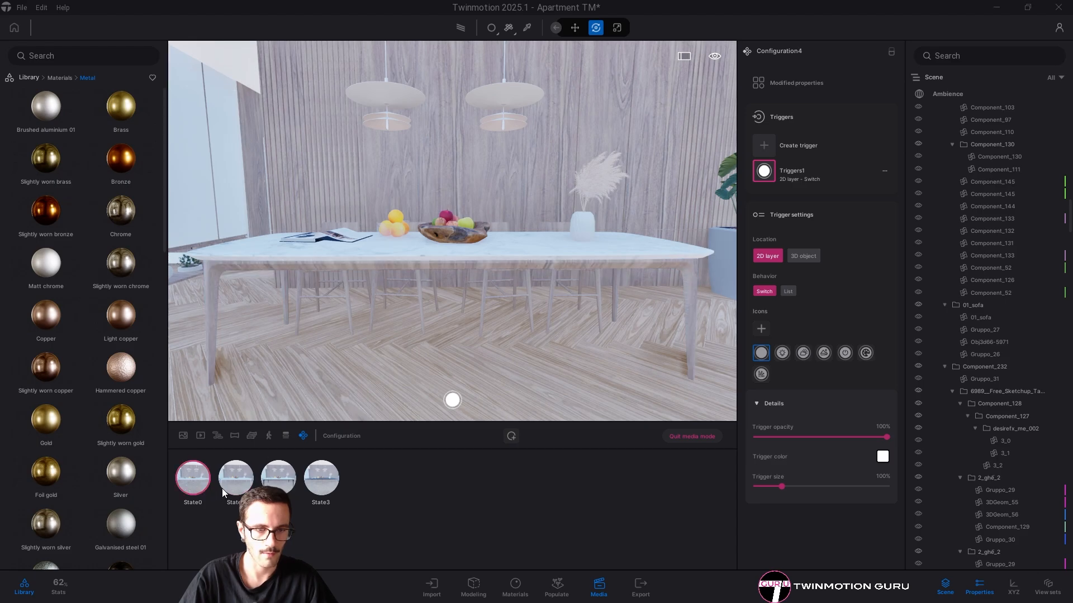
pyautogui.click(320, 478)
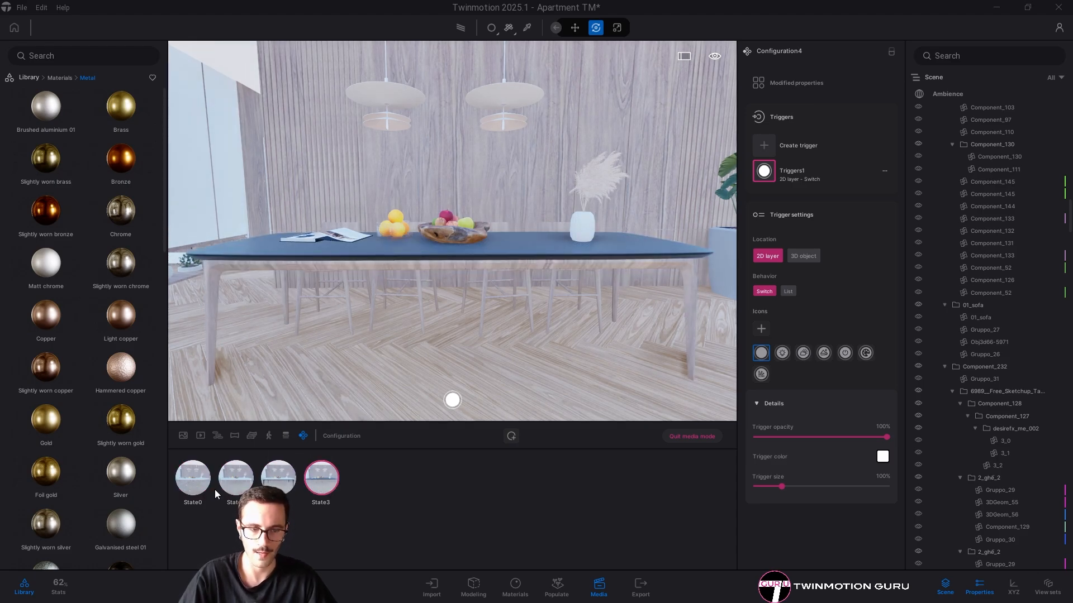
pyautogui.click(201, 484)
# Change the table configuration trigger's location to 3D object and lower it towards the dining tabletop
pyautogui.keyDown('shift'); pyautogui.moveTo(296, 397); pyautogui.dragTo(414, 366, button='middle'); pyautogui.keyUp('shift')
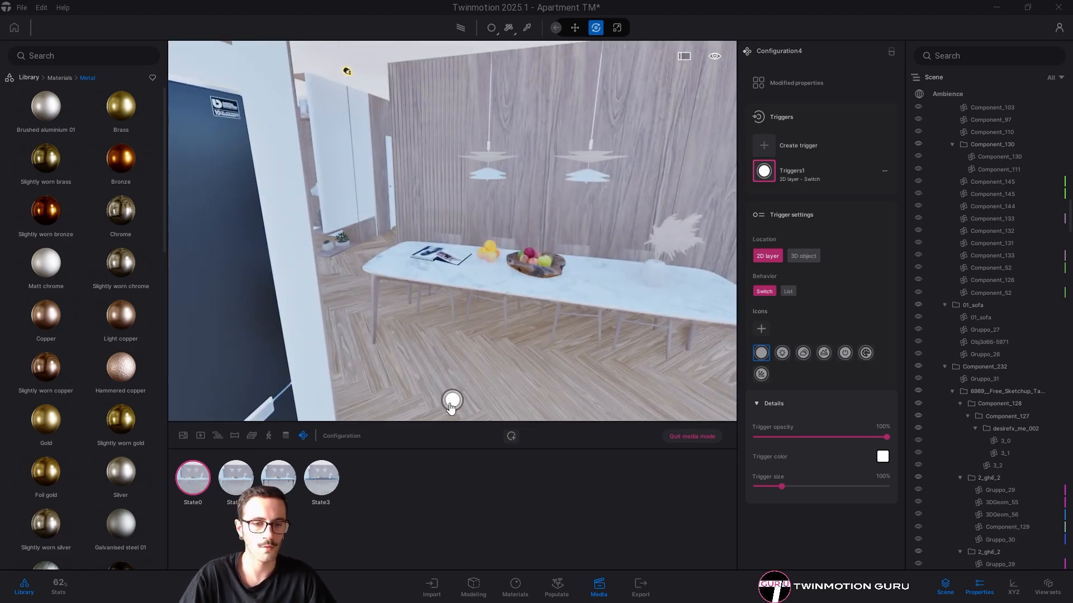
pyautogui.press('d')
pyautogui.press('d')
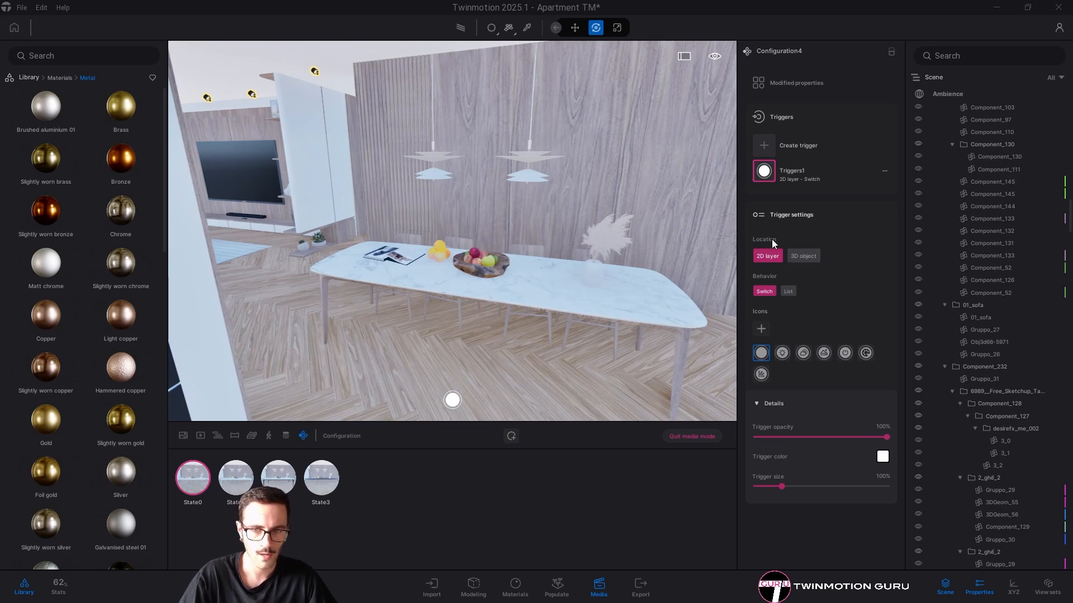
pyautogui.click(804, 256)
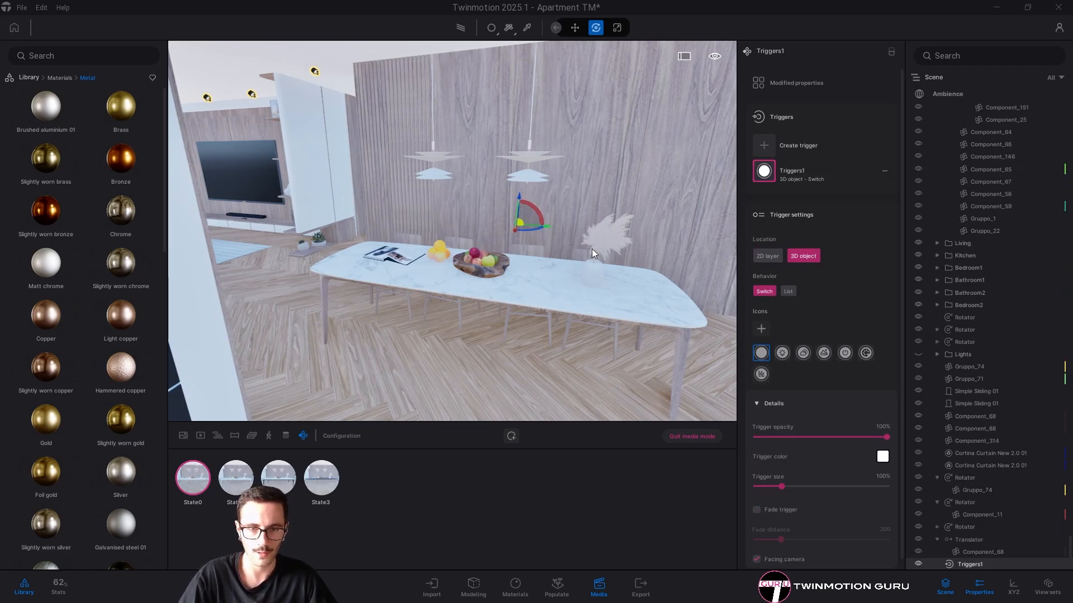
pyautogui.scroll(3, 525, 196)
pyautogui.press('w')
pyautogui.moveTo(474, 196); pyautogui.dragTo(497, 310)
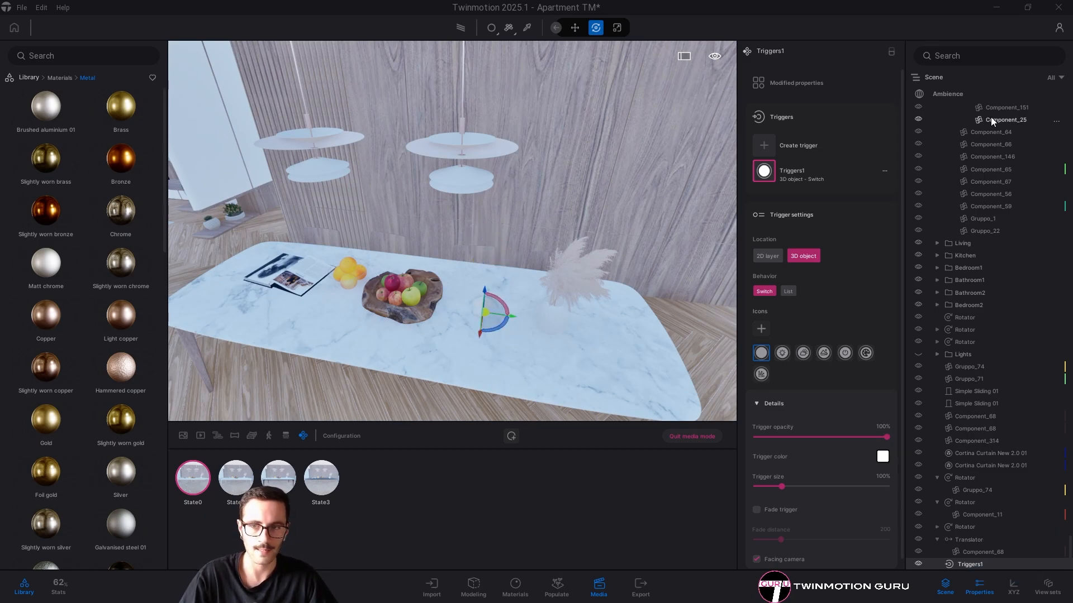
# Collapse the apartment container in the scene graph and reposition the 3D trigger above the fruit bowl
pyautogui.moveTo(1070, 552); pyautogui.dragTo(1072, 2)
pyautogui.click(939, 144)
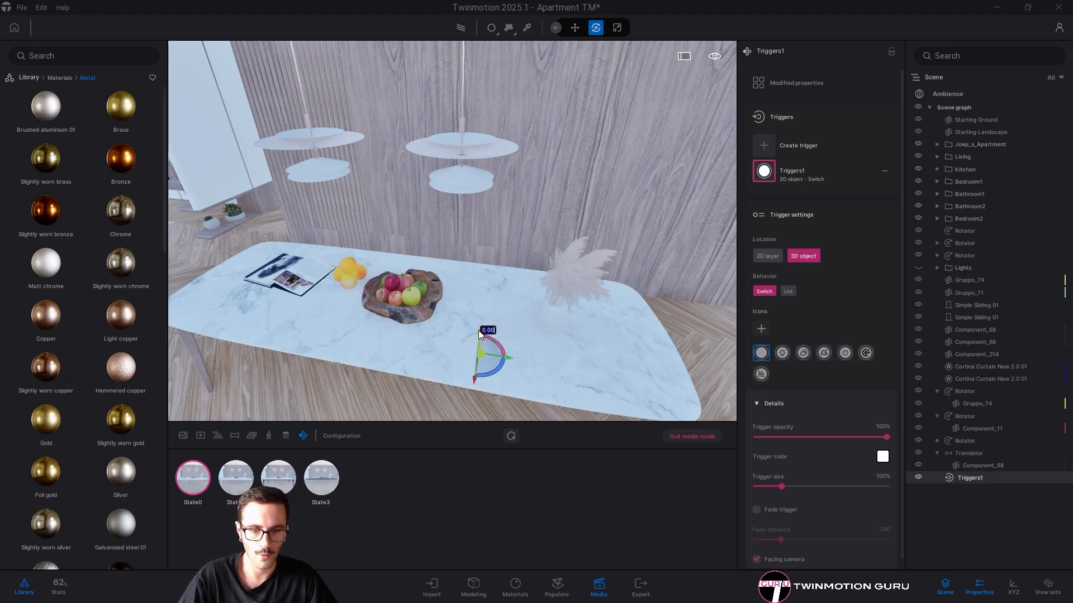
pyautogui.moveTo(478, 330); pyautogui.dragTo(497, 266)
pyautogui.moveTo(497, 266); pyautogui.dragTo(413, 262, button='right')
pyautogui.click(401, 238)
pyautogui.moveTo(403, 228); pyautogui.dragTo(488, 208)
pyautogui.moveTo(462, 266)
pyautogui.mouseDown(button='right')
pyautogui.moveTo(525, 235)
pyautogui.moveTo(462, 266)
pyautogui.mouseUp(button='right')
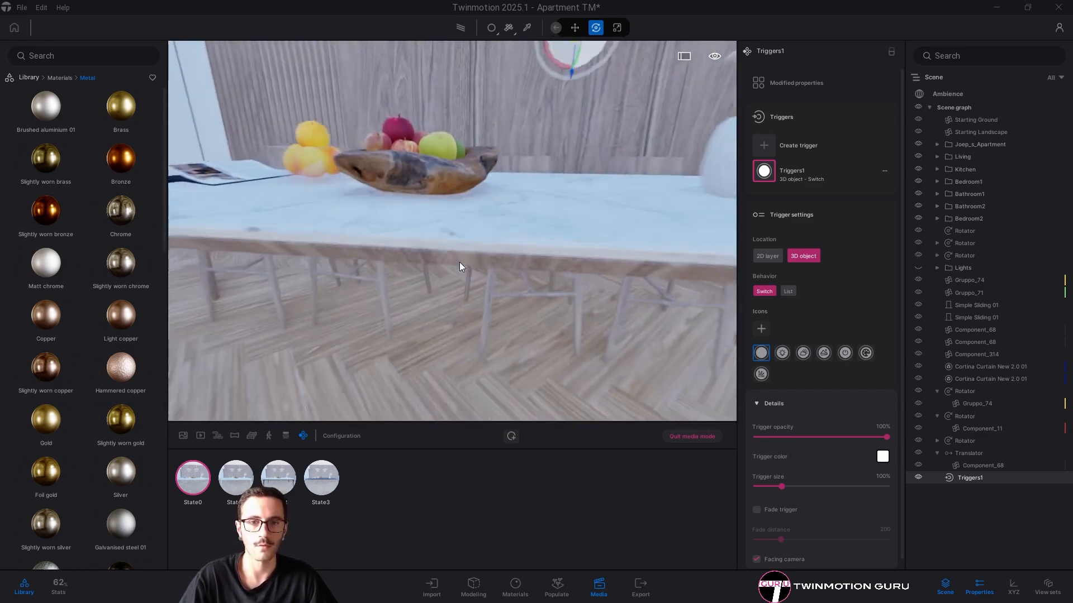
pyautogui.scroll(-4, 462, 266)
pyautogui.moveTo(519, 166); pyautogui.dragTo(443, 151)
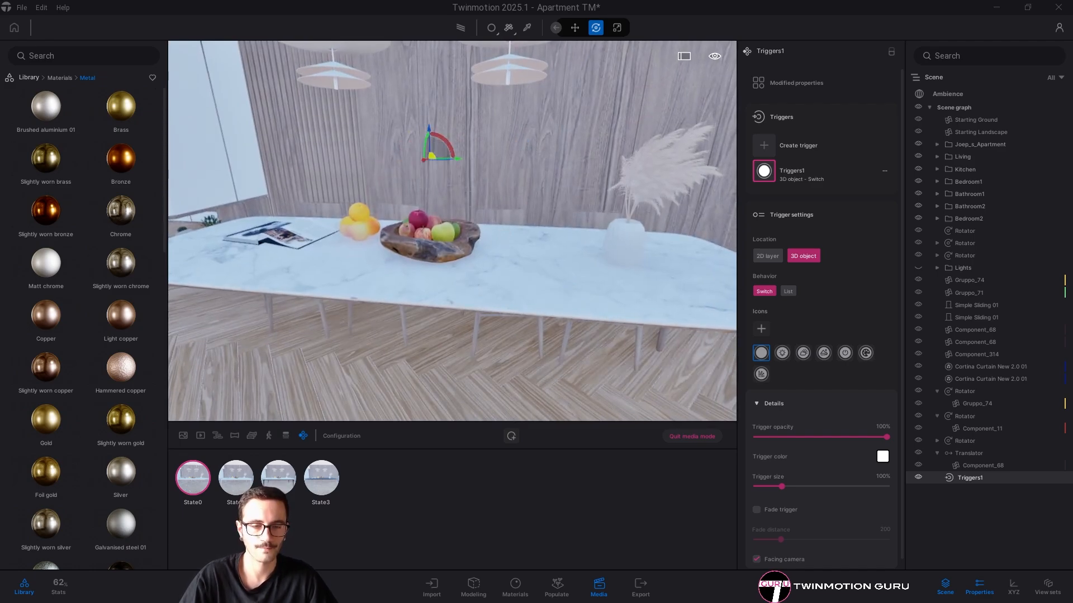
# Give the 3D trigger the palette icon and List behavior, and quit media mode
pyautogui.moveTo(447, 261); pyautogui.dragTo(408, 257, button='right')
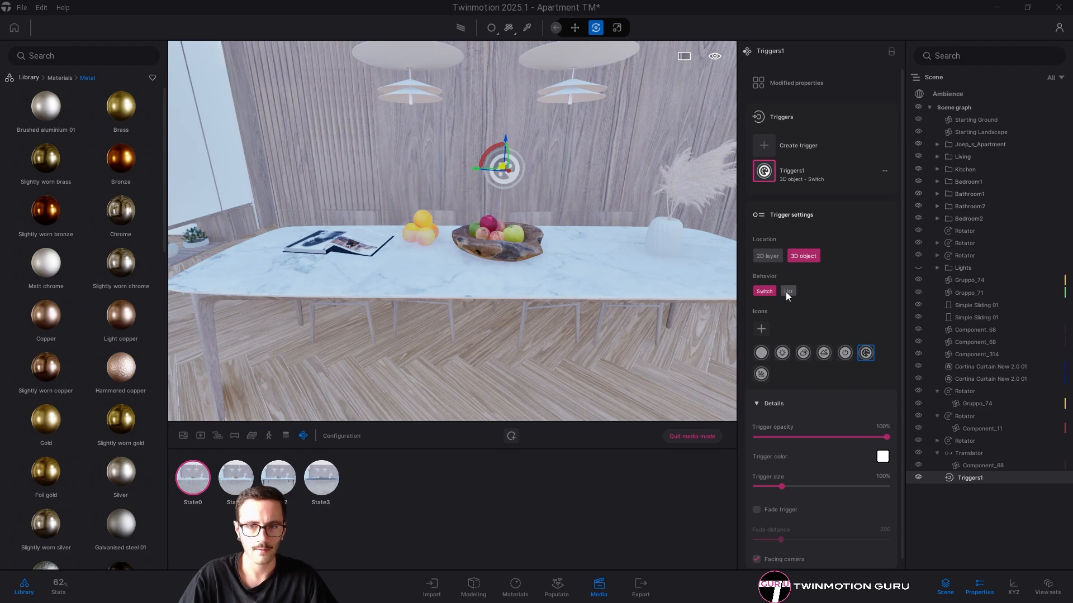
pyautogui.click(451, 314)
pyautogui.click(672, 437)
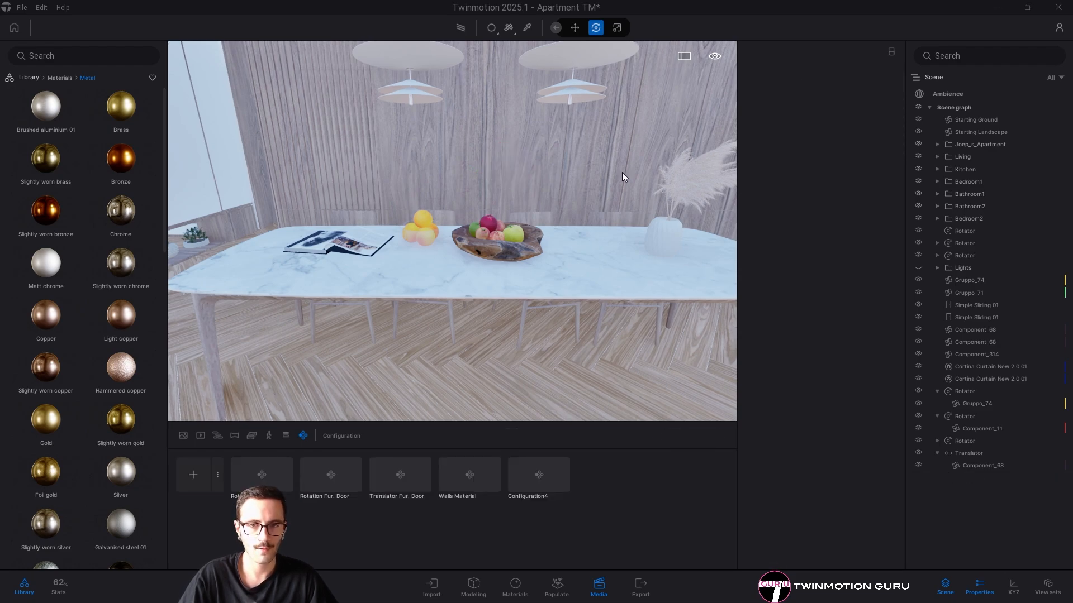
# Preview the scene full screen, expand the table trigger's state list and apply State1 with the aluminium legs
pyautogui.click(683, 56)
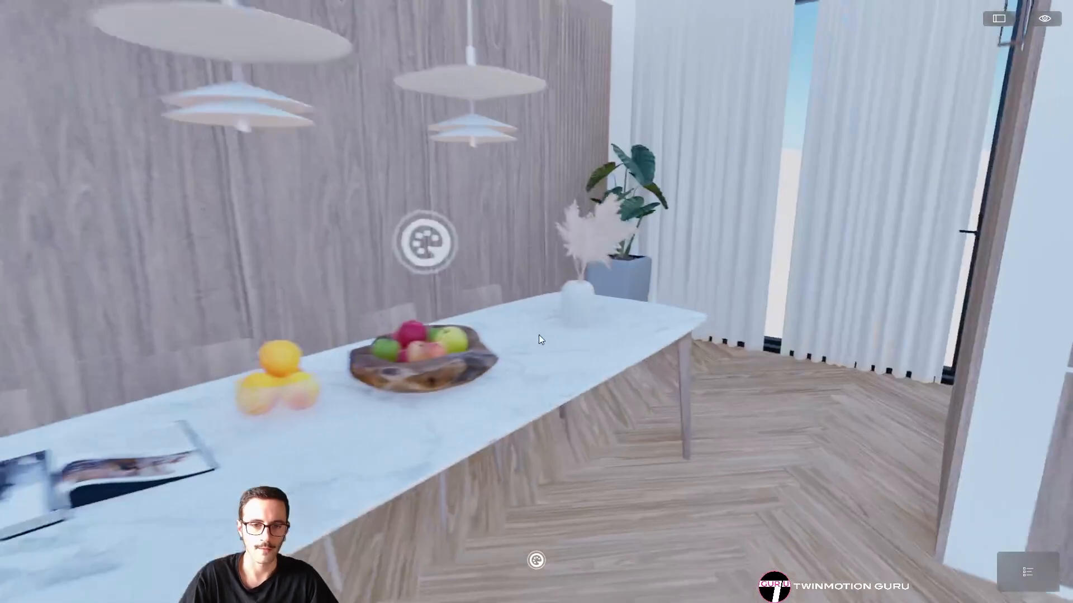
pyautogui.press('s')
pyautogui.moveTo(538, 334); pyautogui.dragTo(541, 248, button='right')
pyautogui.click(548, 237)
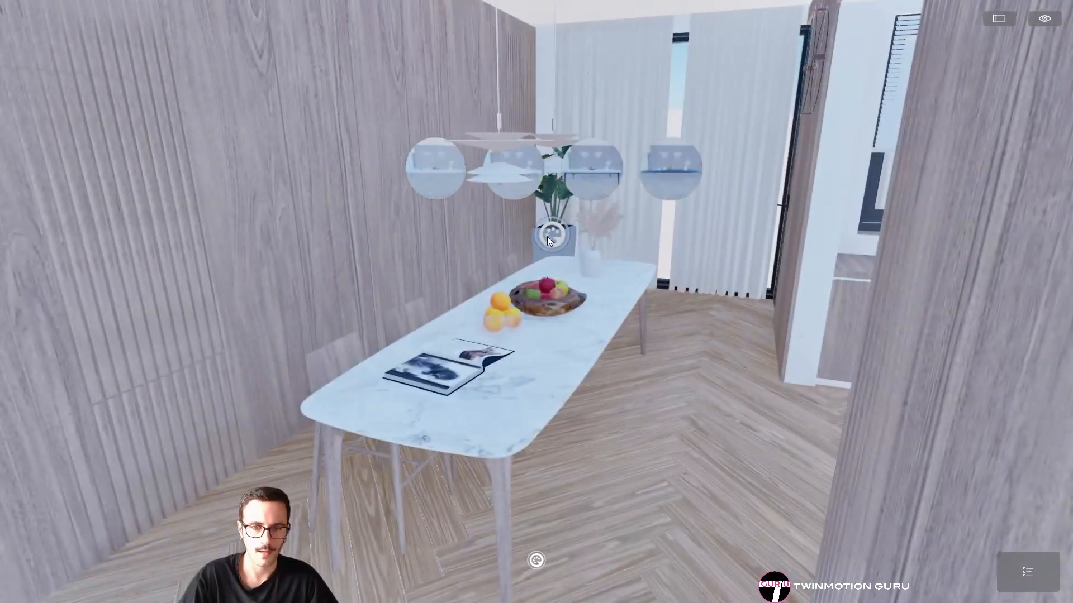
pyautogui.click(531, 188)
pyautogui.press('w')
pyautogui.press('d')
pyautogui.press('d')
pyautogui.moveTo(610, 260); pyautogui.dragTo(458, 259, button='right')
pyautogui.press('d')
pyautogui.press('w')
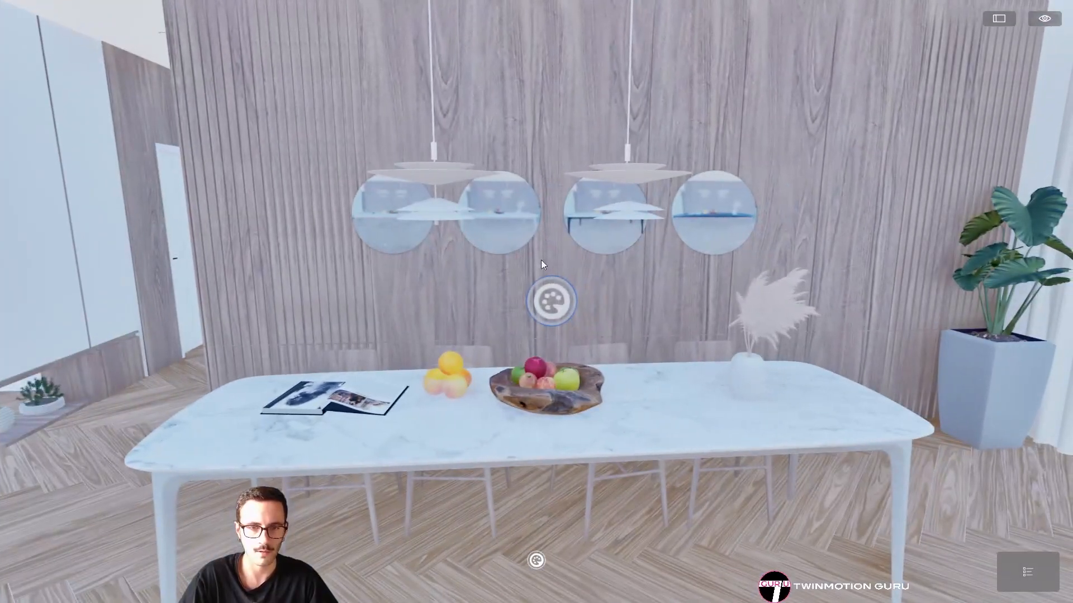
# Test the black-leg and dark-tabletop states from the 3D trigger's list and return to the wooden-leg state
pyautogui.click(589, 238)
pyautogui.press('q')
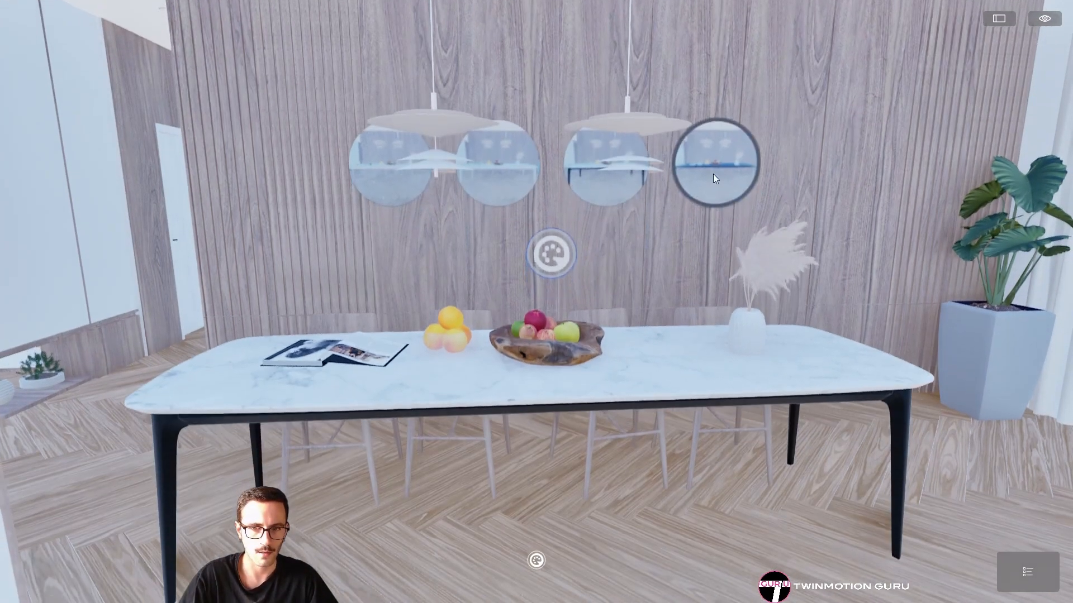
pyautogui.click(712, 173)
pyautogui.click(623, 190)
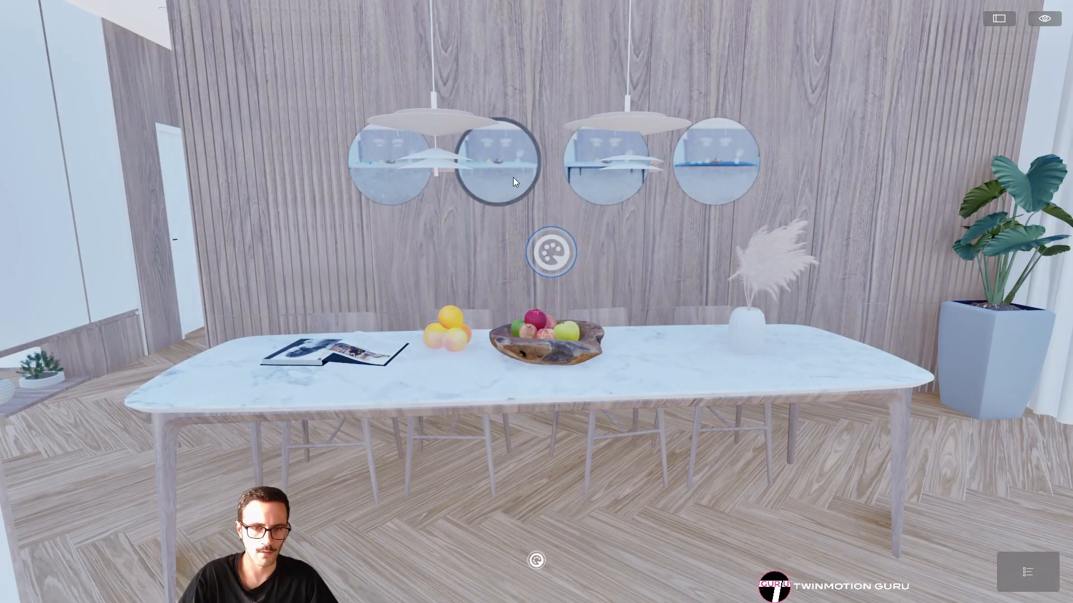
pyautogui.click(357, 197)
pyautogui.press('a')
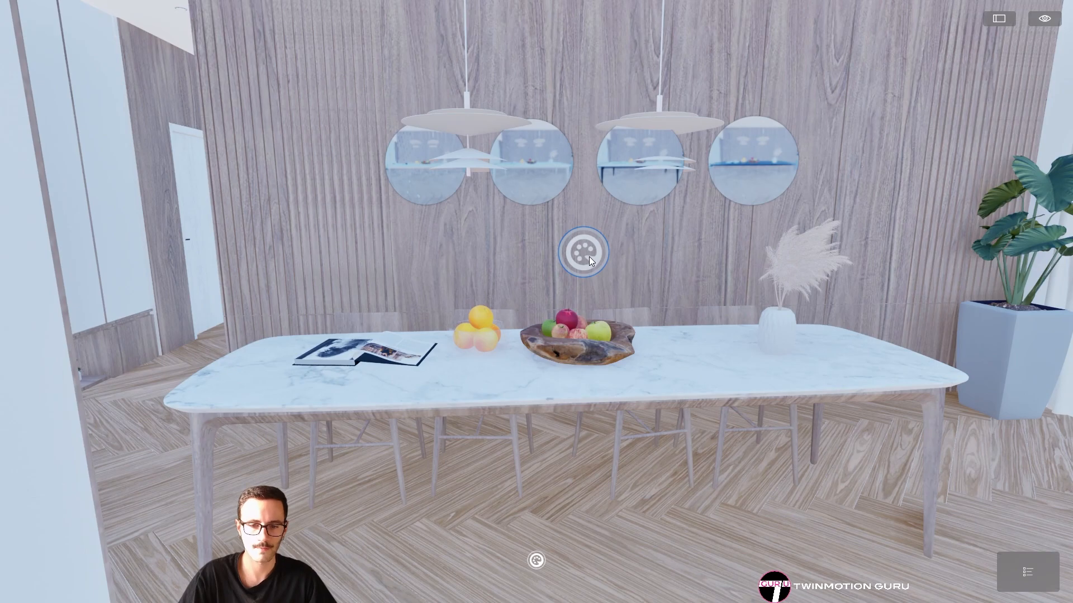
# Cycle through the wall materials with the on-screen trigger list, restore the first one and leave the full-screen preview
pyautogui.moveTo(518, 409); pyautogui.dragTo(464, 411, button='right')
pyautogui.press('w')
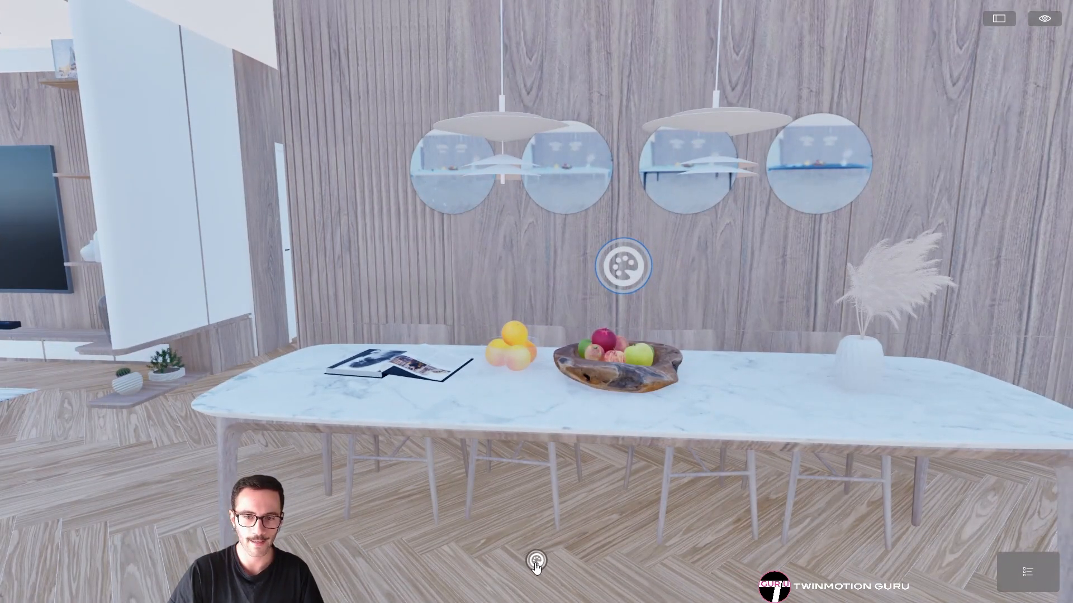
pyautogui.click(535, 562)
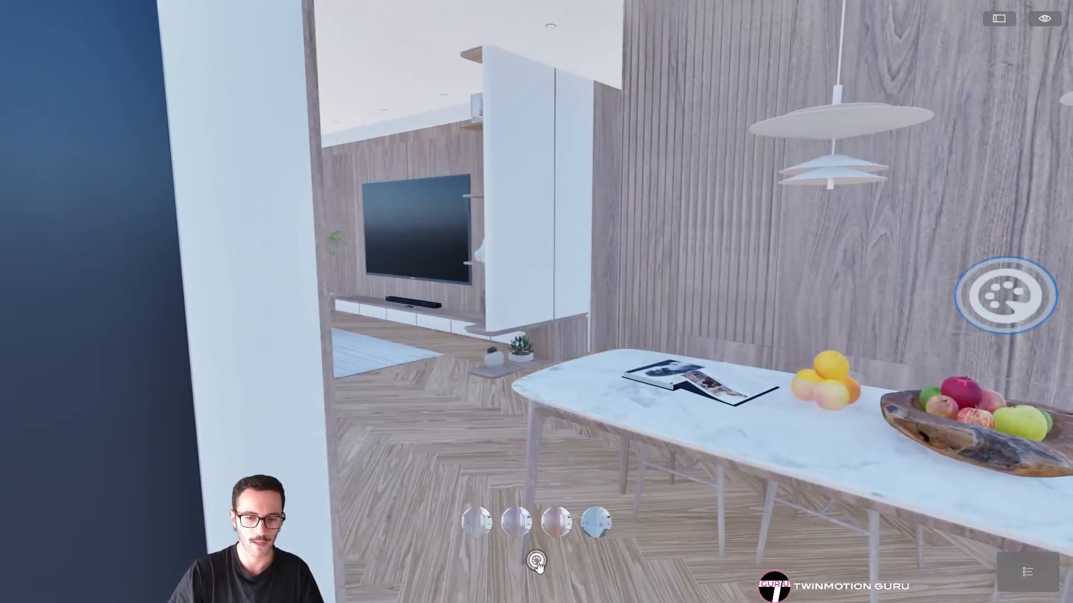
pyautogui.click(517, 532)
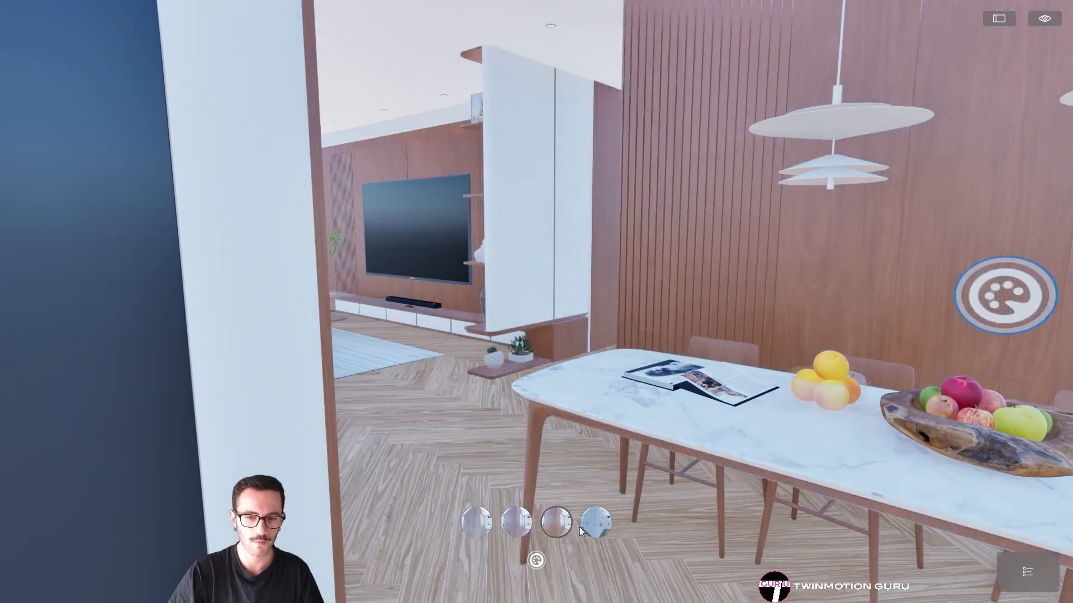
pyautogui.click(561, 530)
pyautogui.click(484, 524)
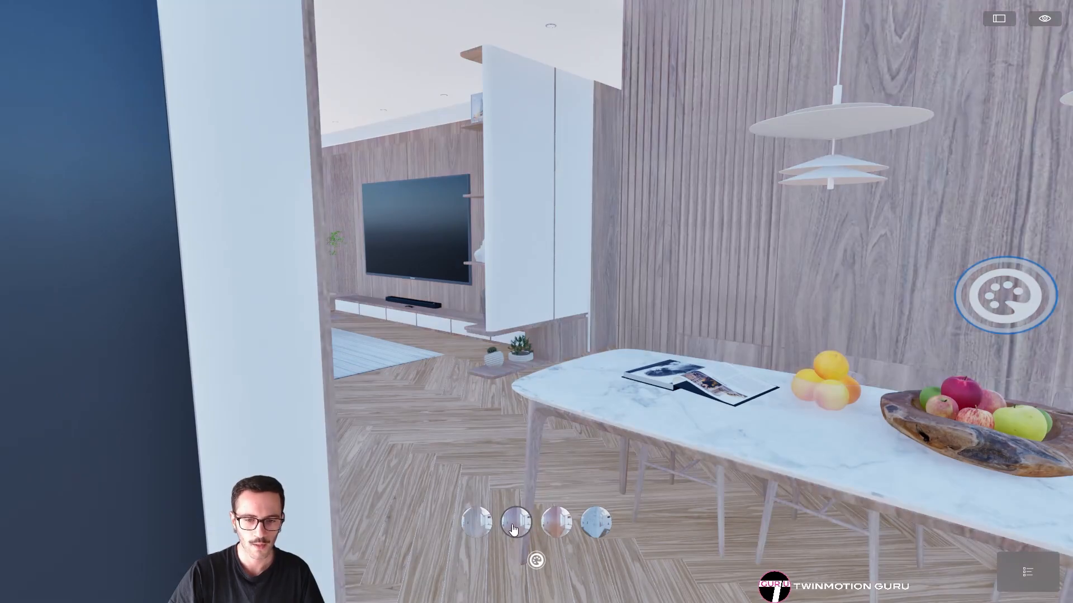
pyautogui.click(515, 530)
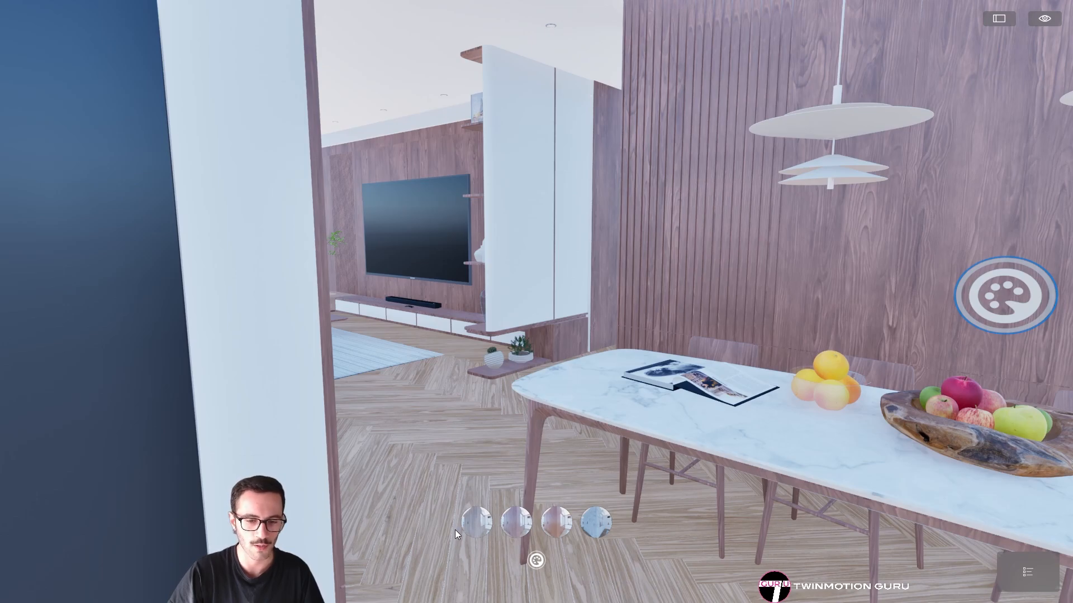
pyautogui.click(477, 522)
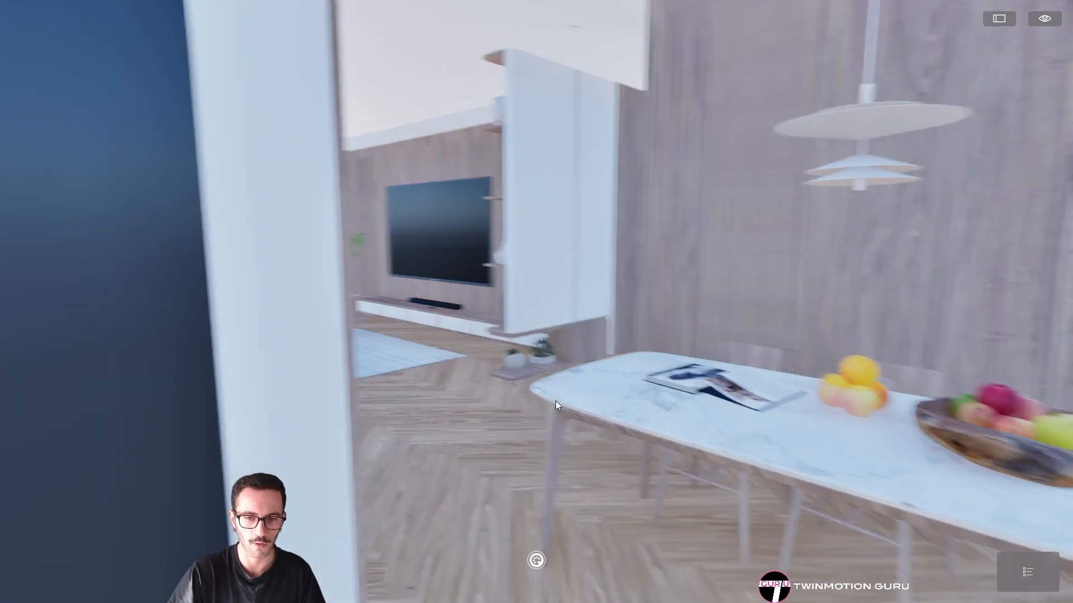
pyautogui.press('Escape')
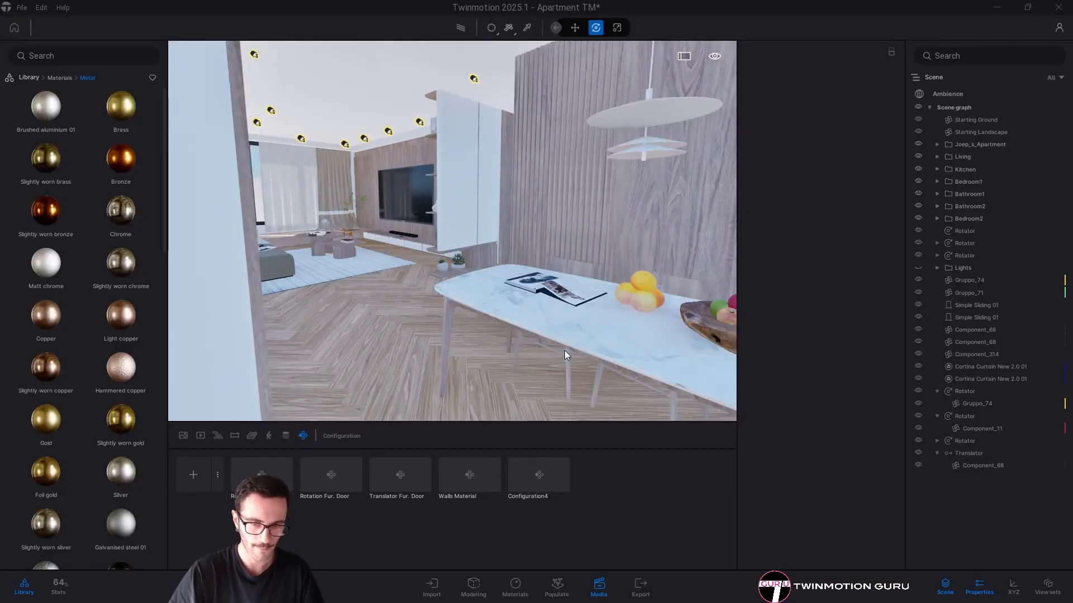
# Create a new configuration facing the living-room TV
pyautogui.moveTo(564, 351); pyautogui.dragTo(520, 350, button='right')
pyautogui.press('w')
pyautogui.click(593, 592)
pyautogui.moveTo(501, 294); pyautogui.dragTo(447, 293, button='right')
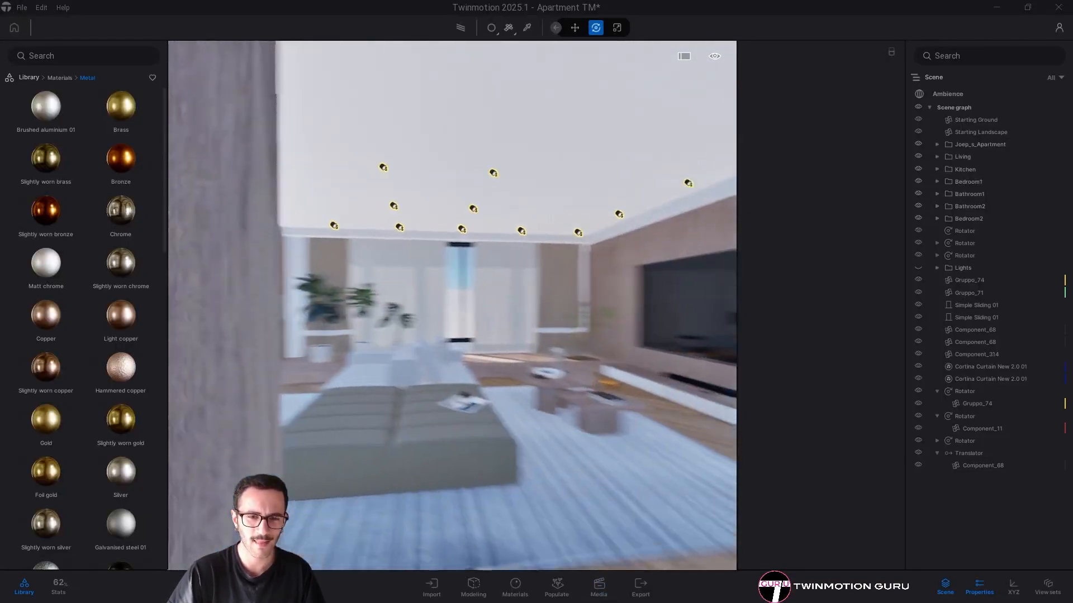
pyautogui.press('w')
pyautogui.moveTo(520, 332); pyautogui.dragTo(620, 347, button='right')
pyautogui.press('w')
pyautogui.press('w')
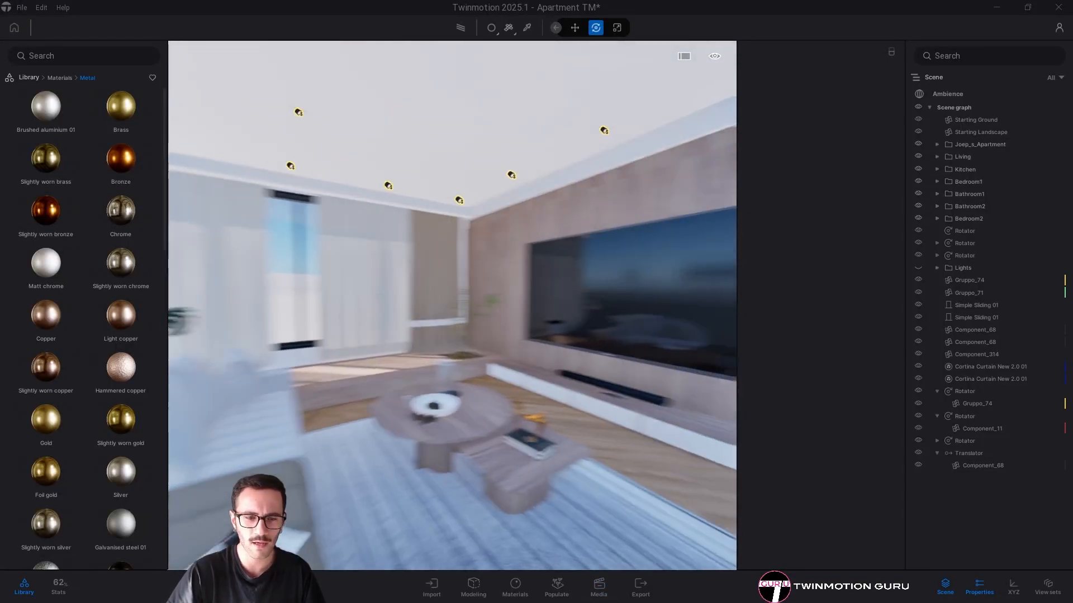
pyautogui.press('w')
pyautogui.moveTo(380, 438); pyautogui.dragTo(457, 431, button='right')
pyautogui.press('w')
pyautogui.press('w')
pyautogui.moveTo(452, 387); pyautogui.dragTo(454, 404, button='right')
pyautogui.scroll(2, 473, 389)
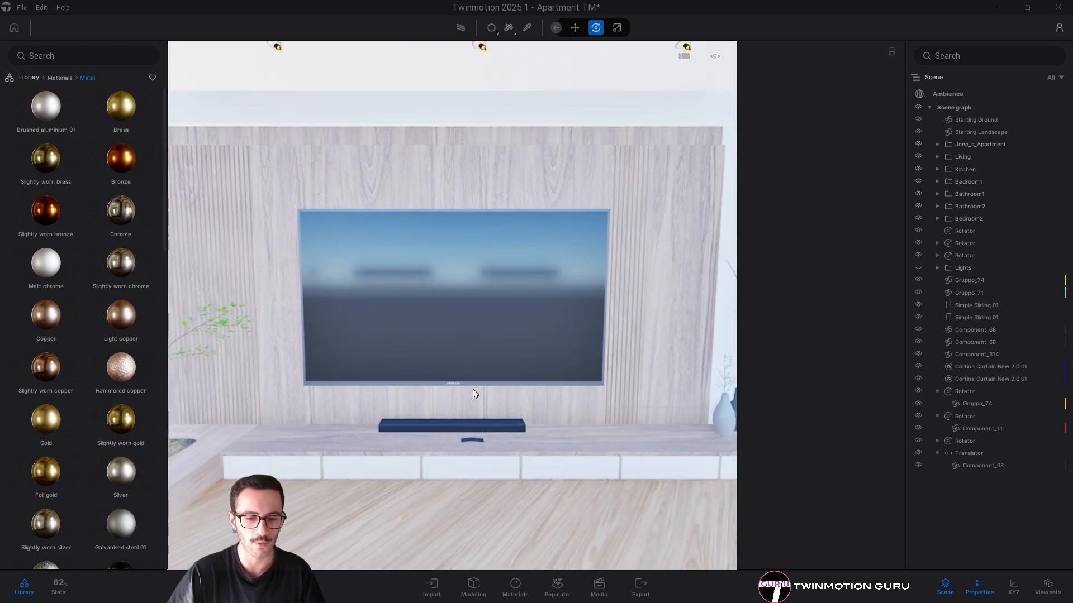
pyautogui.click(606, 597)
pyautogui.click(190, 471)
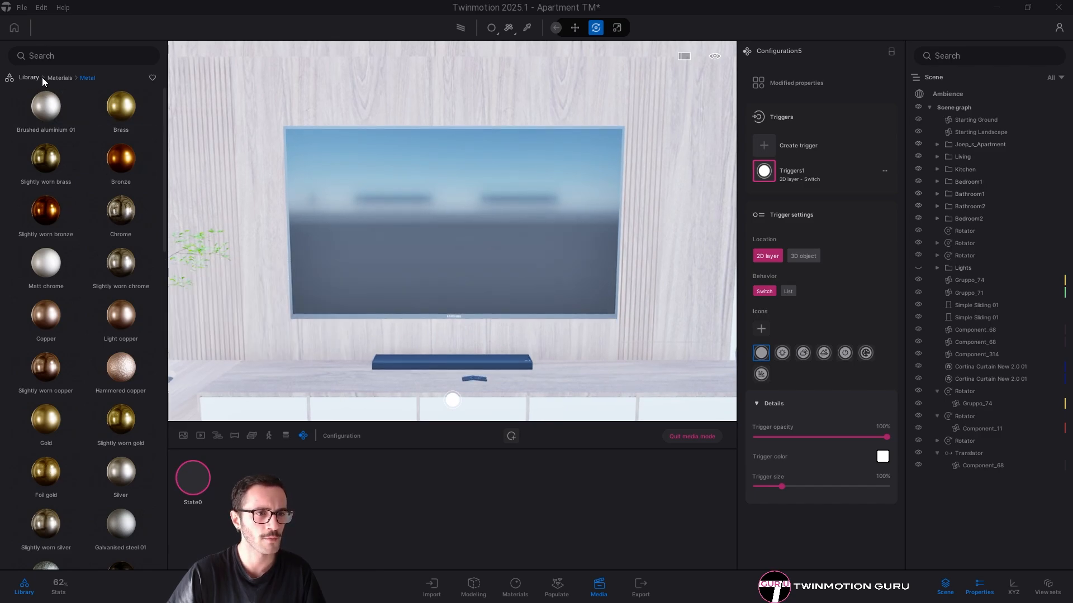
# Apply the Video sample material from the library's Videos category to the TV screen and add a second state
pyautogui.click(48, 79)
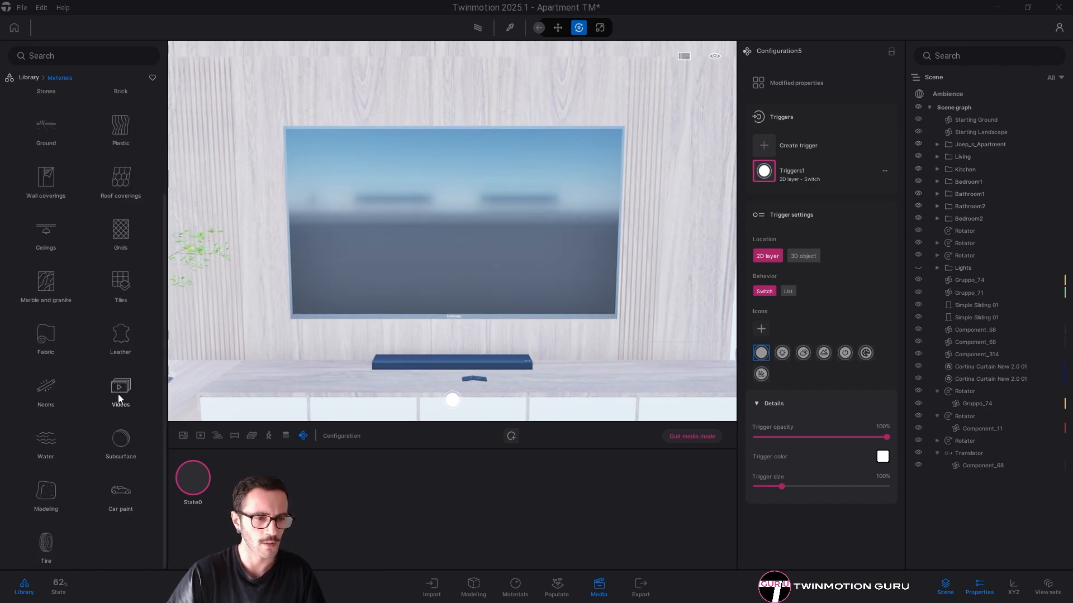
pyautogui.click(119, 391)
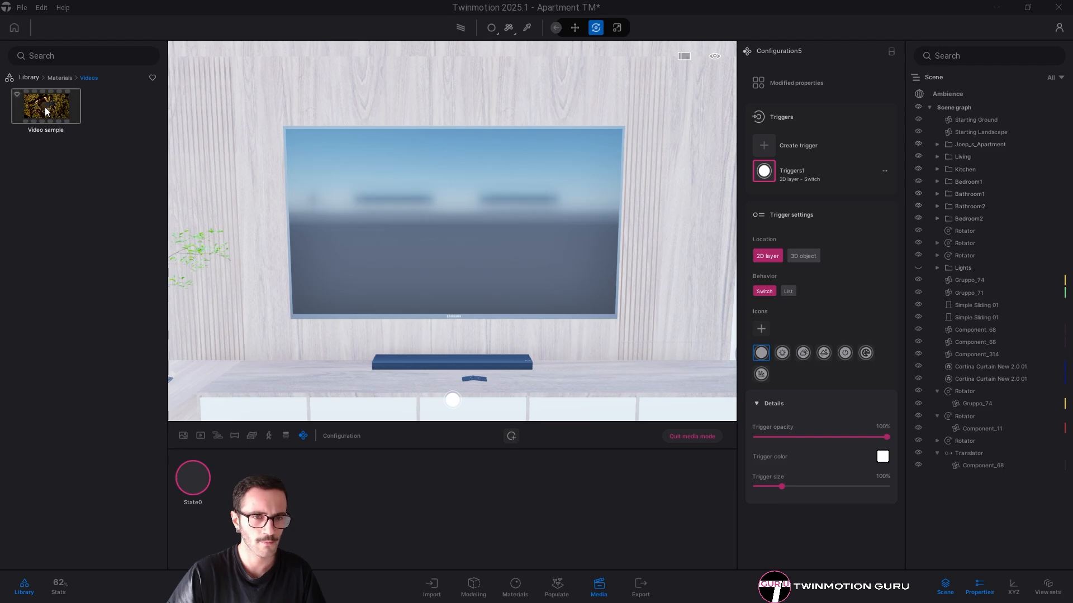
pyautogui.moveTo(46, 111); pyautogui.dragTo(468, 277)
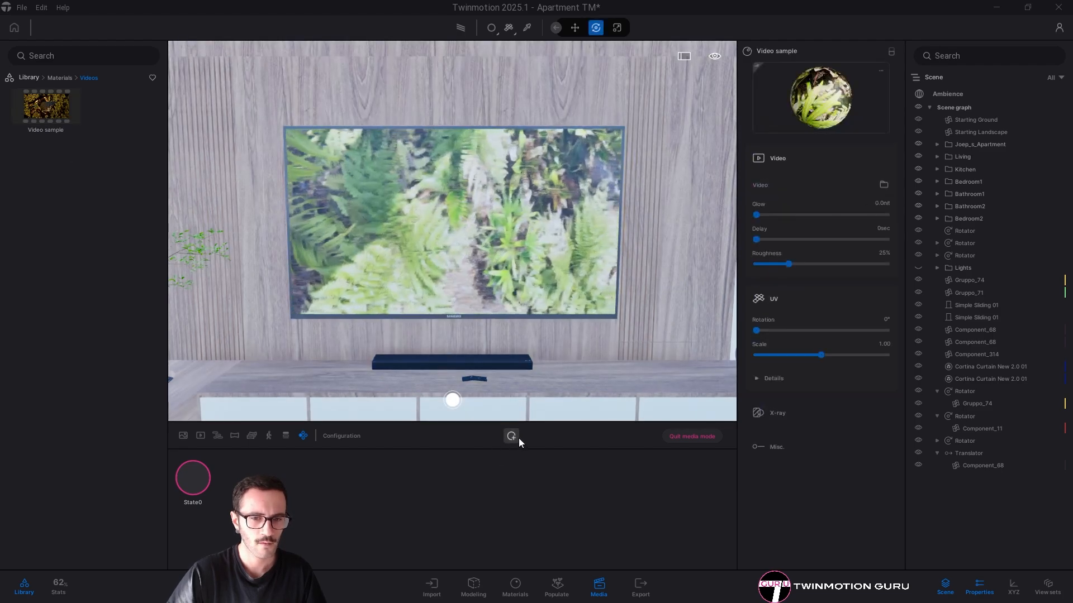
pyautogui.click(517, 437)
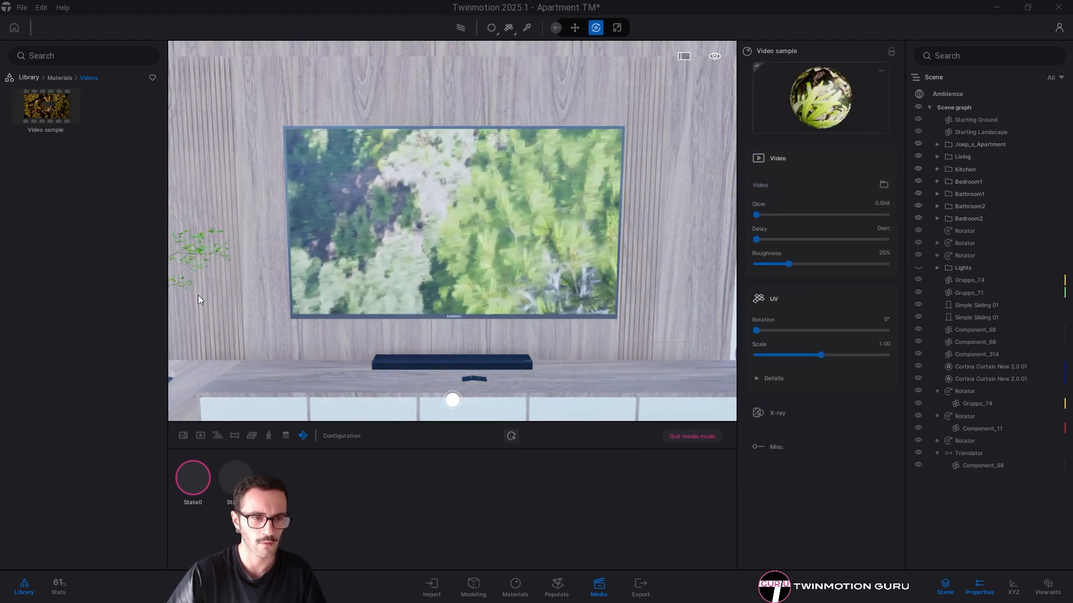
# Switch between the configuration's two states to compare the original TV screen with the video version
pyautogui.click(228, 482)
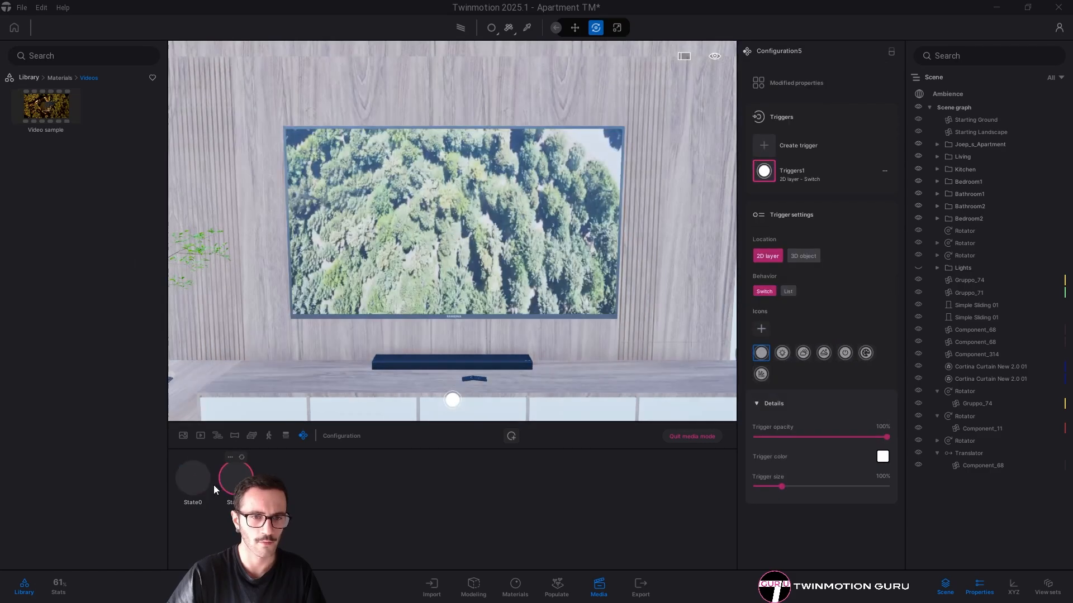
pyautogui.click(191, 482)
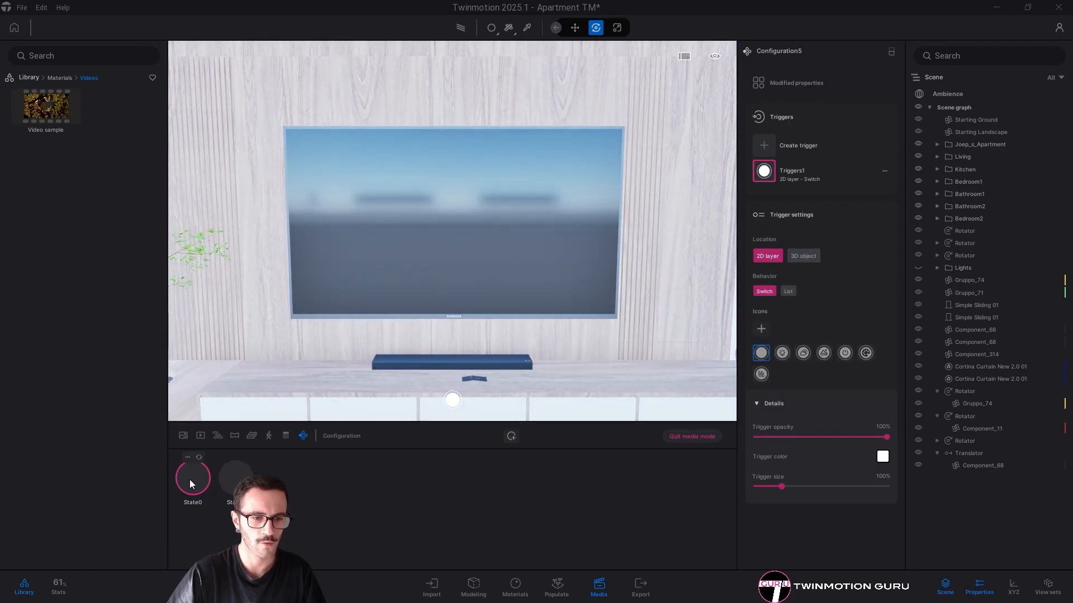
pyautogui.click(235, 479)
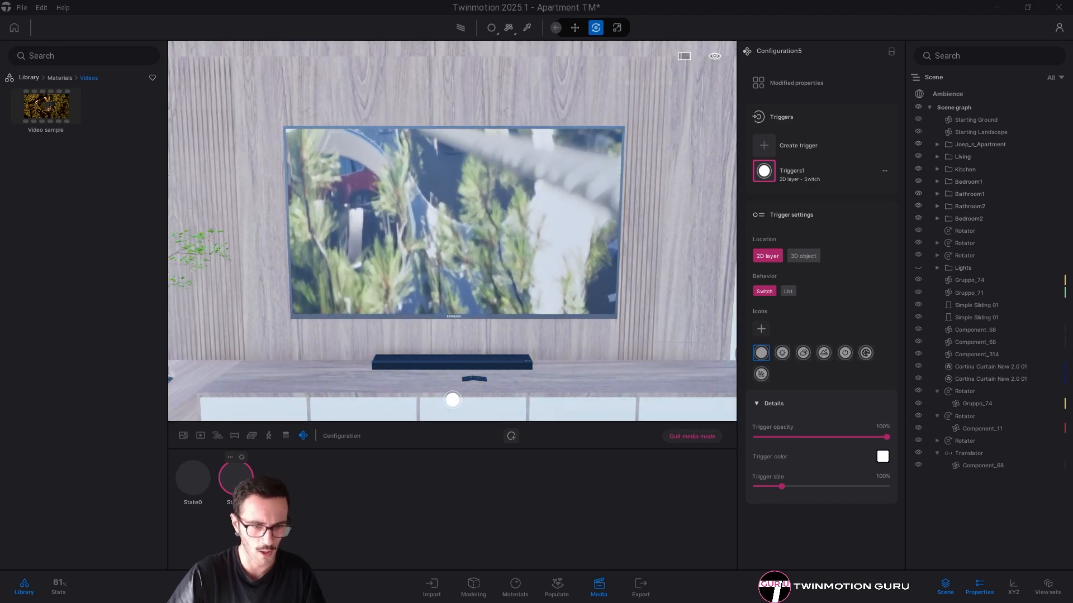
# Pick the TV screen's video material and load Netflix Intro 1080p (Highest Quality).mp4 from the Download folder as its video
pyautogui.press('t')
pyautogui.click(461, 270)
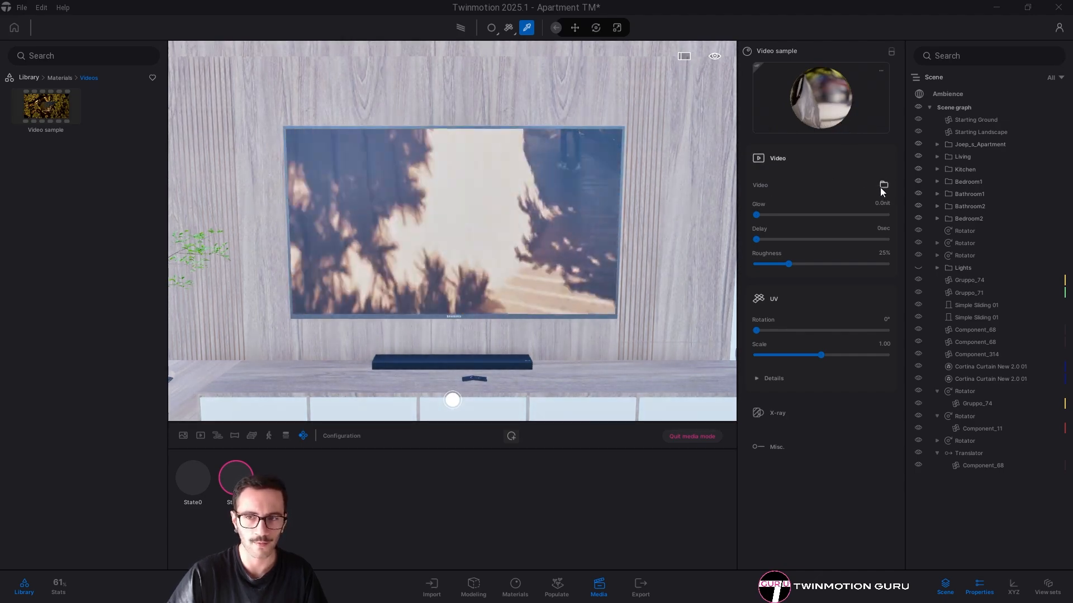
pyautogui.click(882, 186)
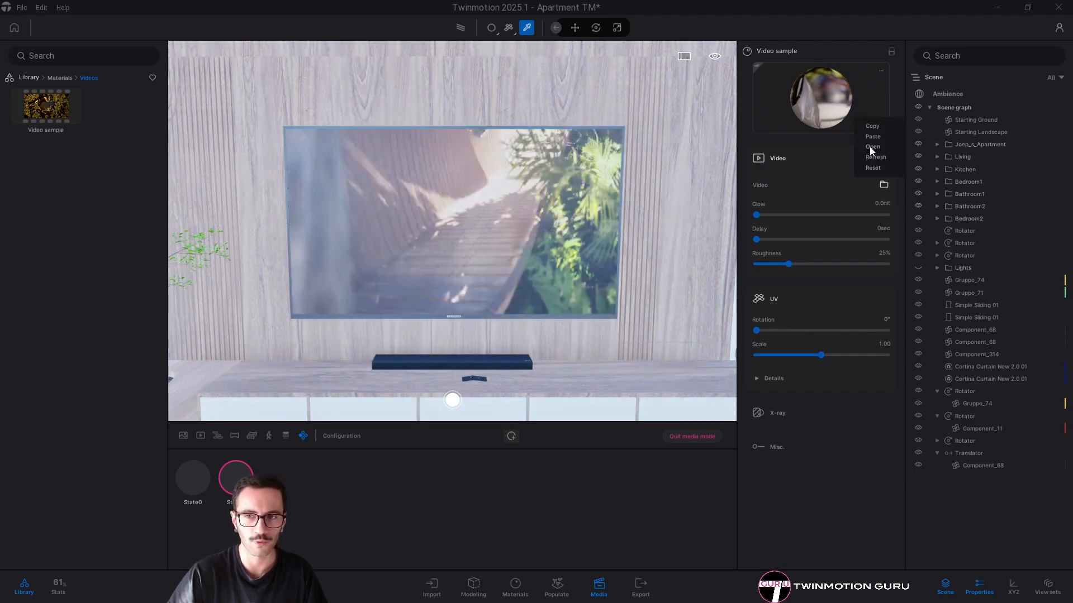
pyautogui.click(872, 146)
pyautogui.click(49, 166)
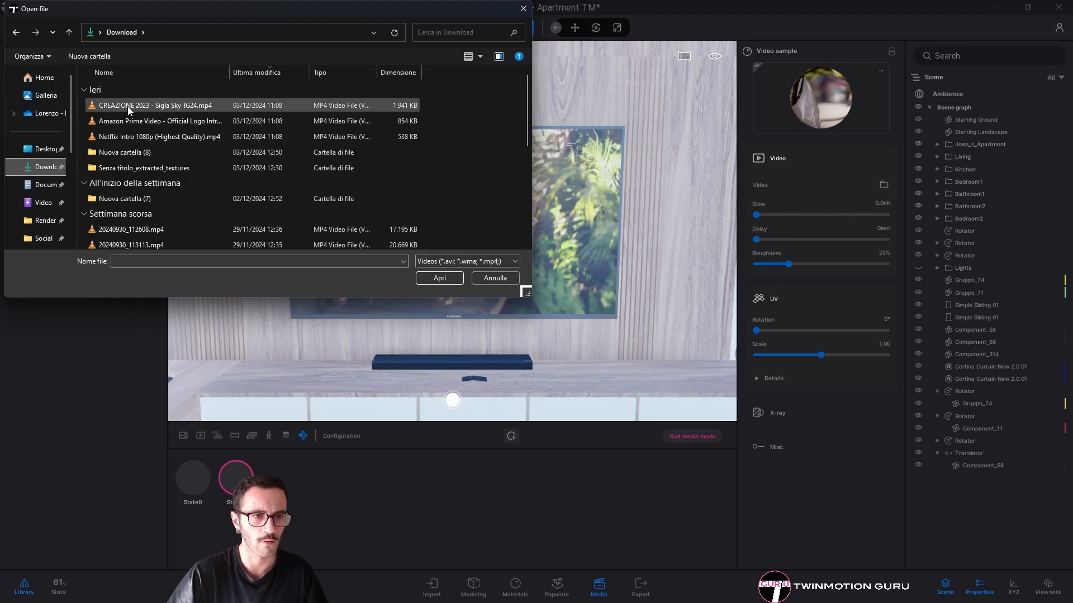
pyautogui.click(168, 137)
pyautogui.click(439, 277)
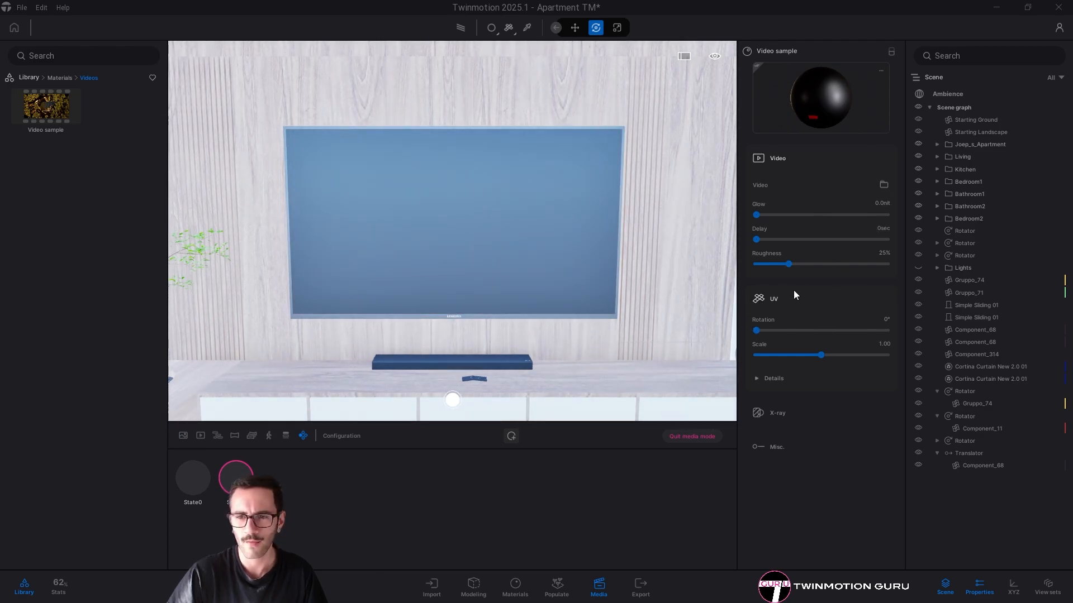
# Expand the video material's UV details and tune Offset X through 0.05 and 0.09 to 0.10
pyautogui.click(784, 380)
pyautogui.scroll(-2, 803, 330)
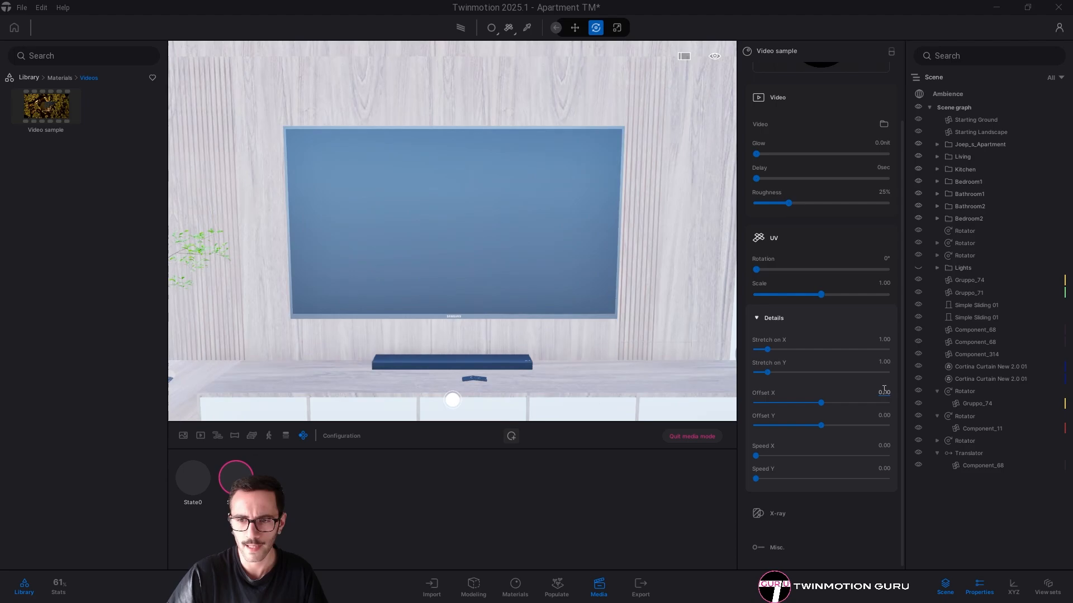
pyautogui.write('0.01')
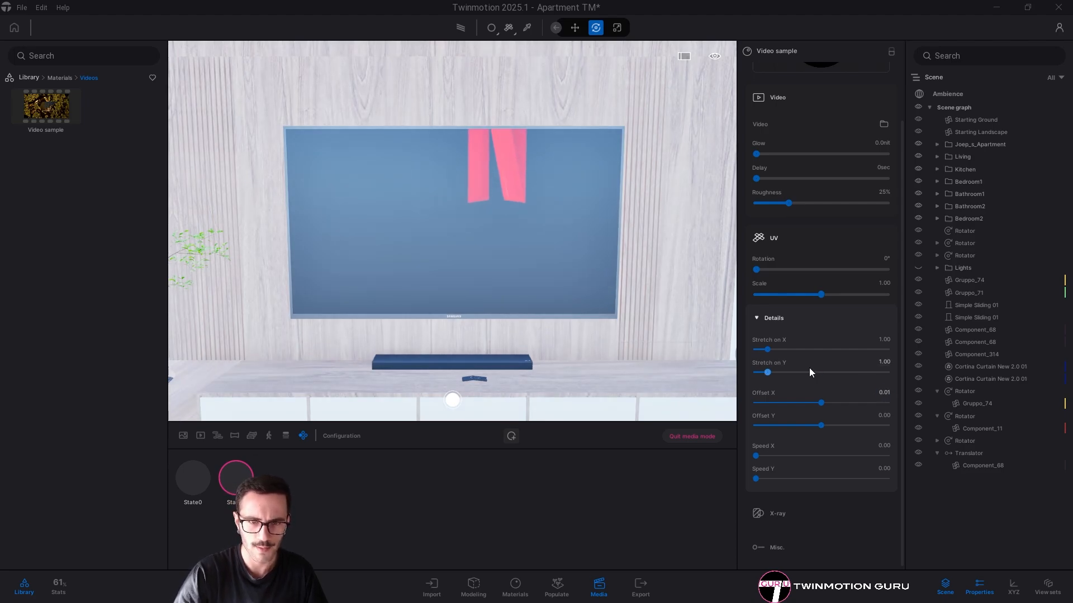
pyautogui.press('BackSpace')
pyautogui.write('5')
pyautogui.press('Return')
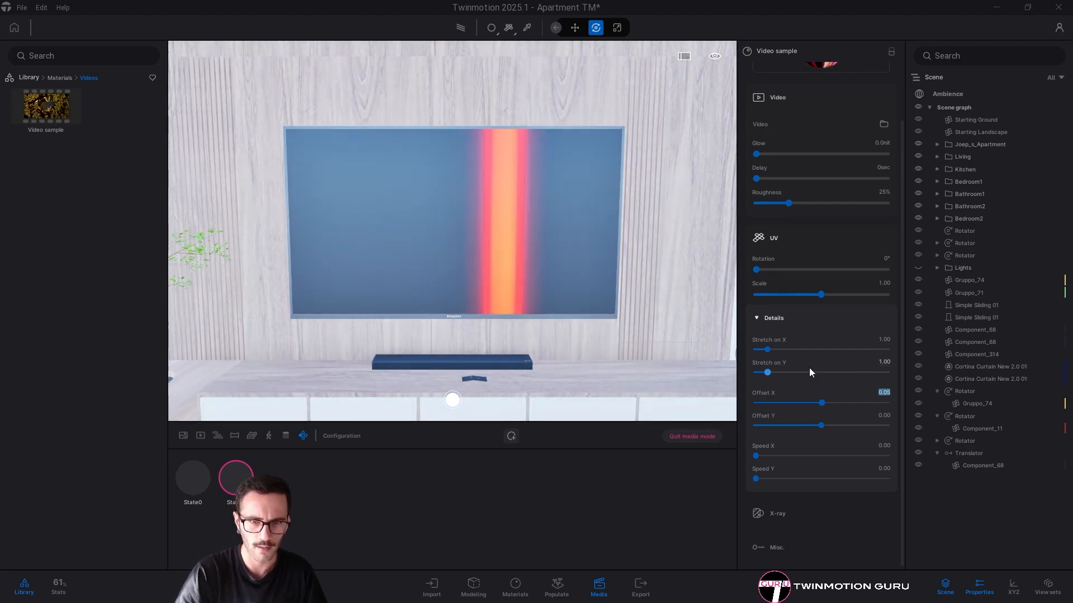
pyautogui.write('0.0')
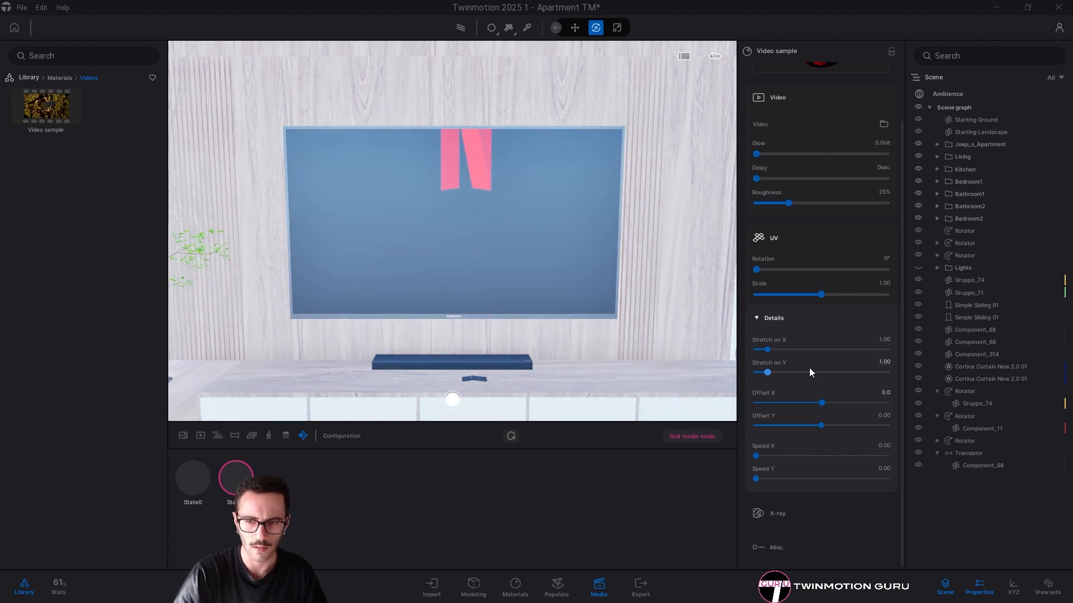
pyautogui.write('9')
pyautogui.press('Return')
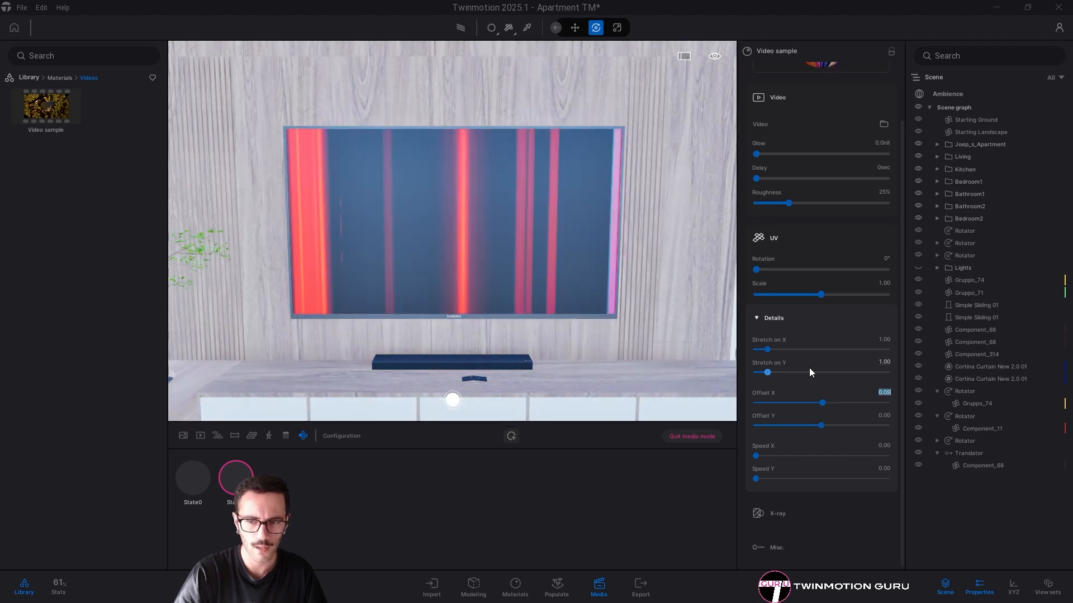
pyautogui.write('0.1')
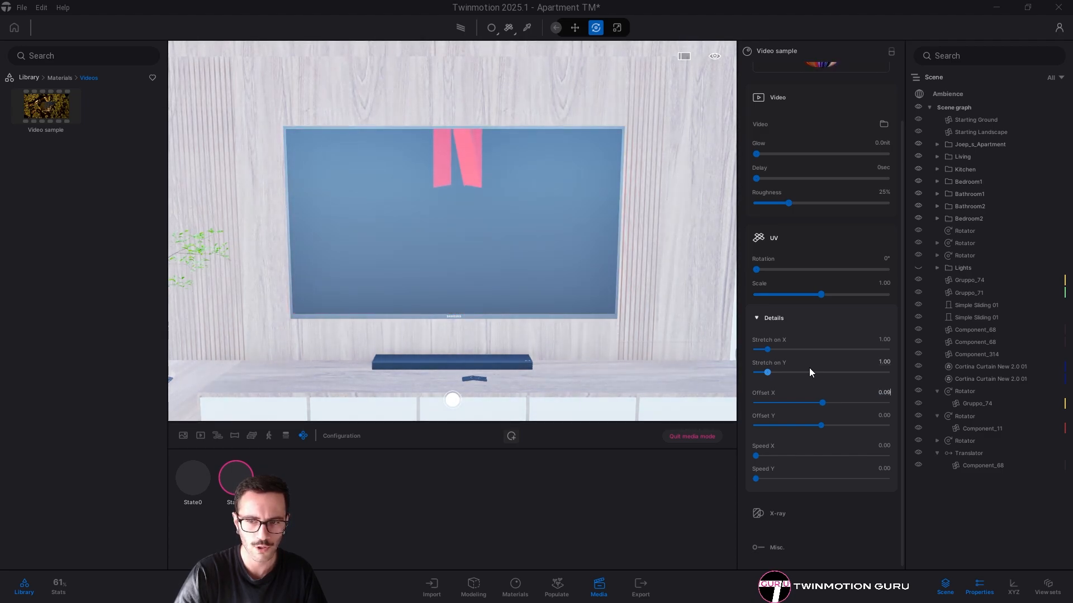
pyautogui.press('Return')
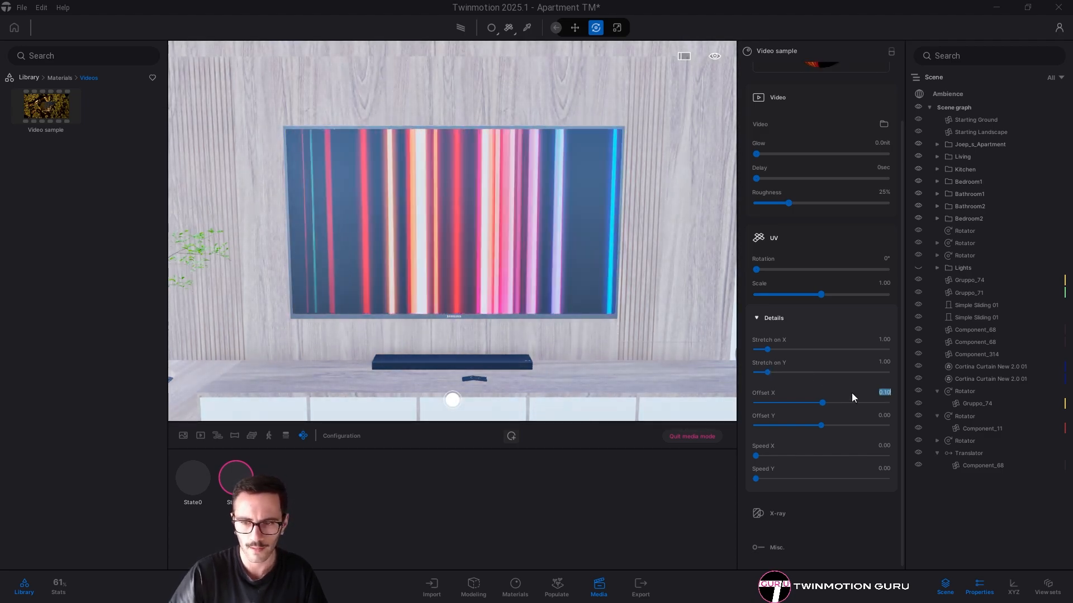
# Try Offset Y values of 0.10, 0.28 and 0.15 for the TV video, and reset the offset to 0.00
pyautogui.click(881, 416)
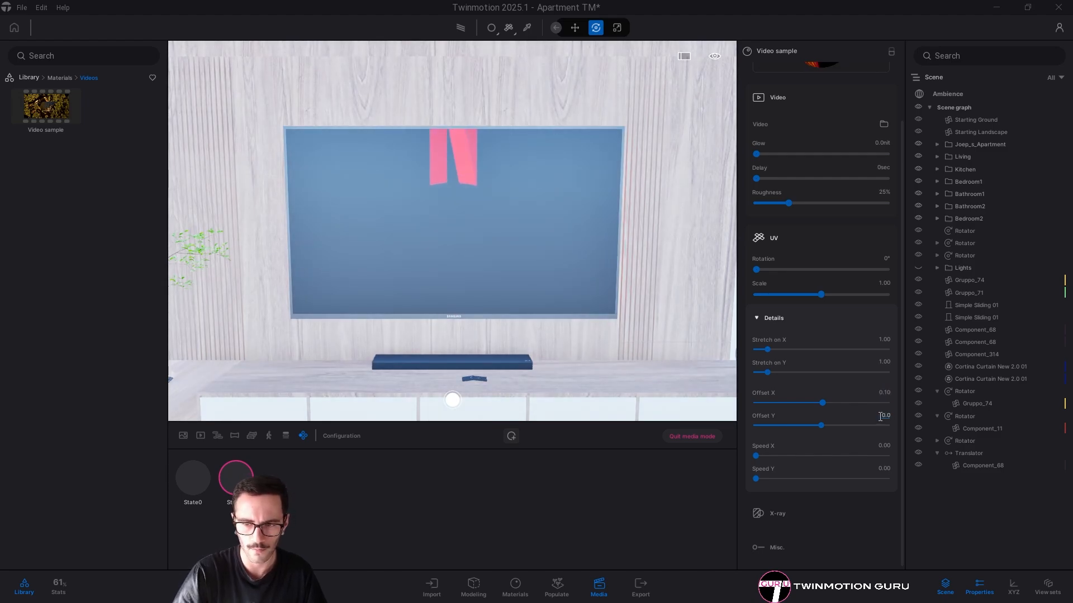
pyautogui.write('0.10')
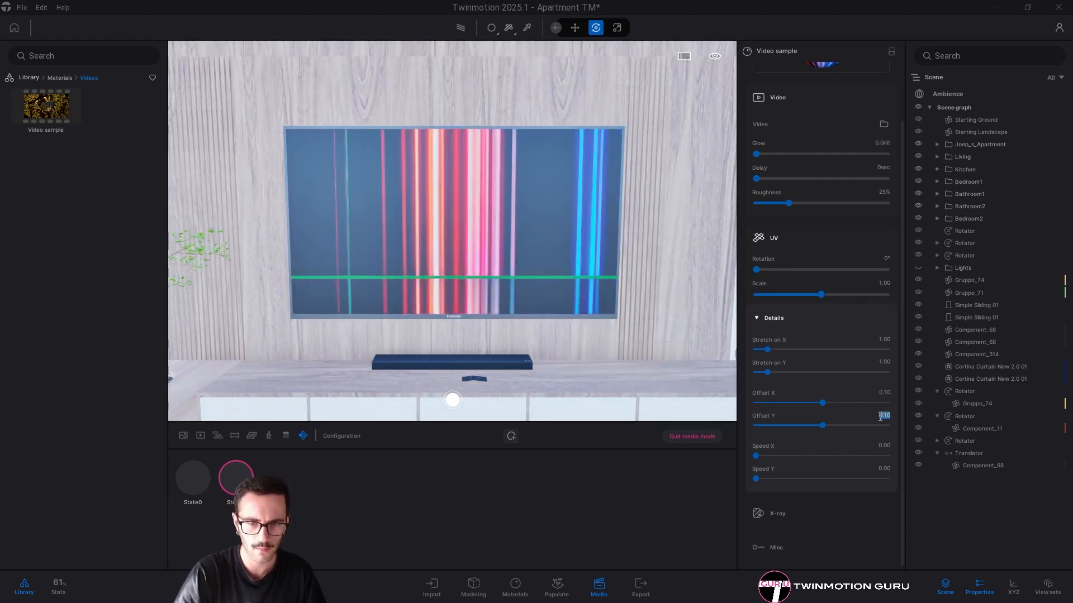
pyautogui.press('Return')
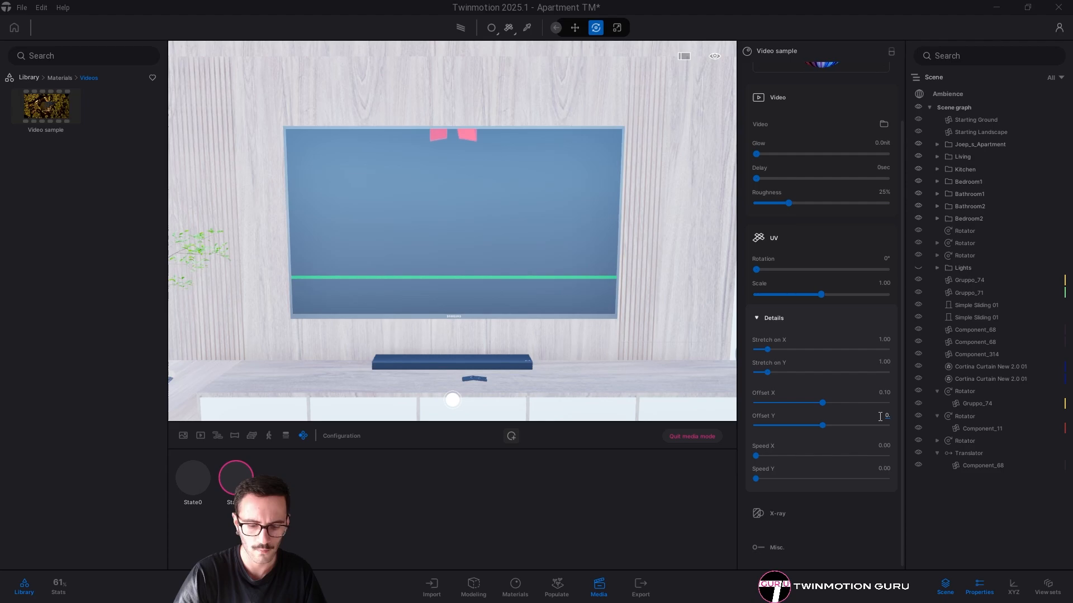
pyautogui.write('0.28')
pyautogui.press('Return')
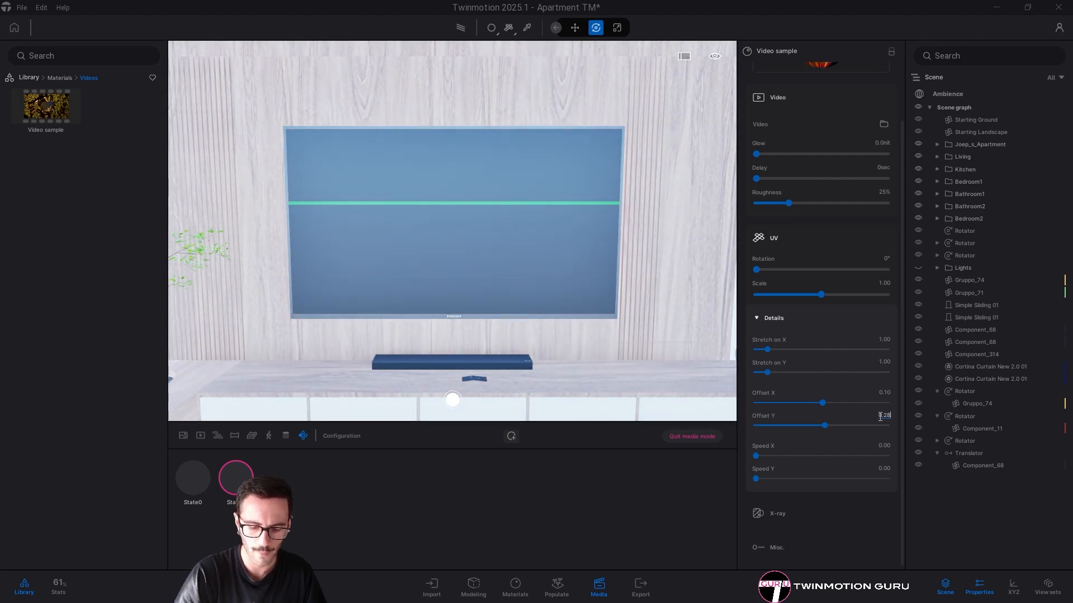
pyautogui.write('0.0')
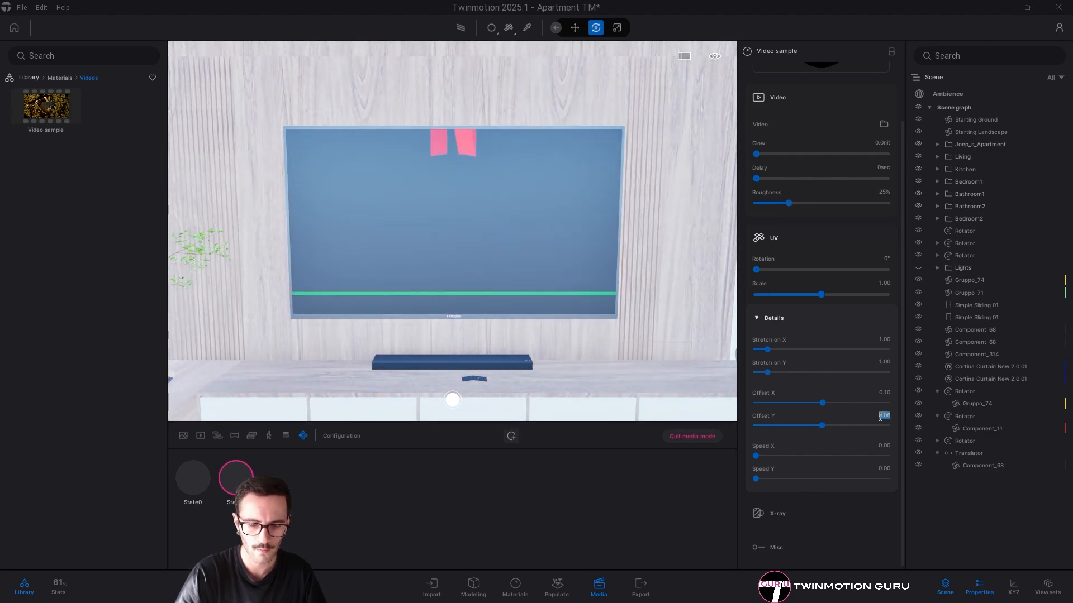
pyautogui.write('1')
pyautogui.press('Return')
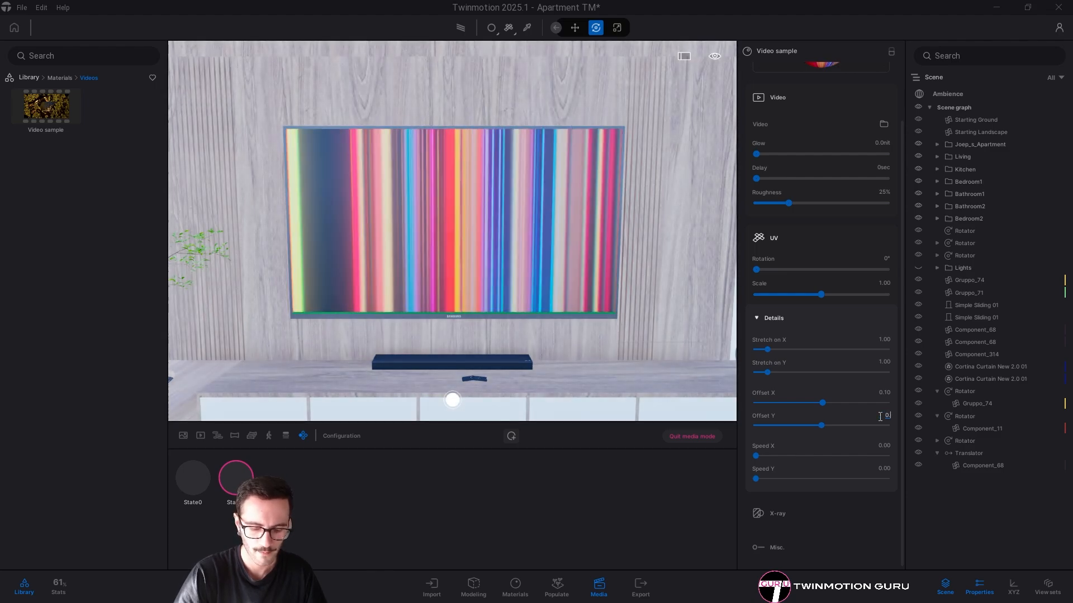
pyautogui.write('0.15')
pyautogui.press('Return')
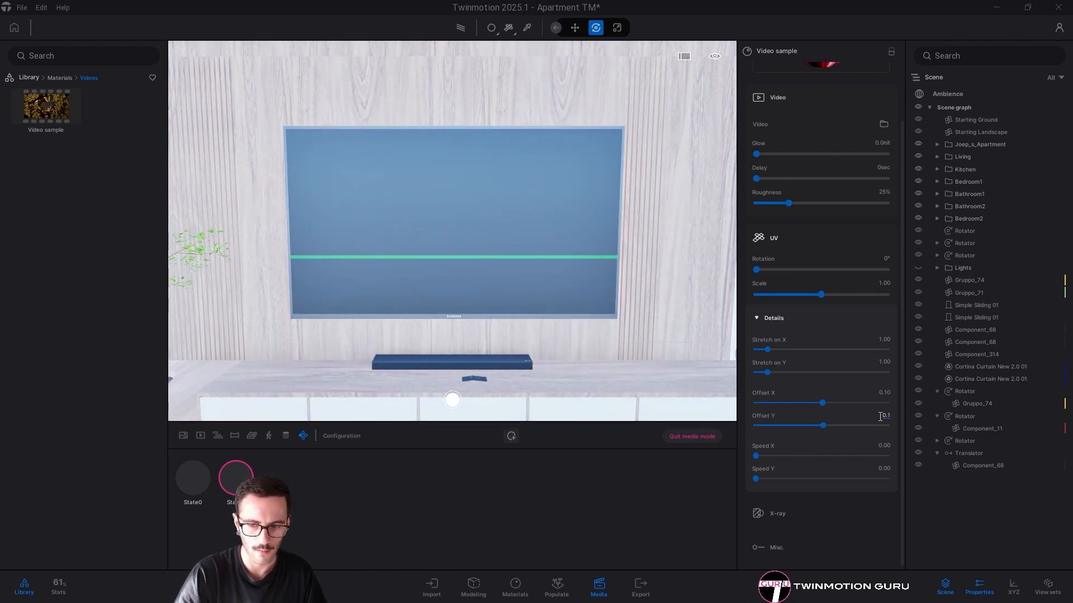
pyautogui.write('0.0')
pyautogui.press('Return')
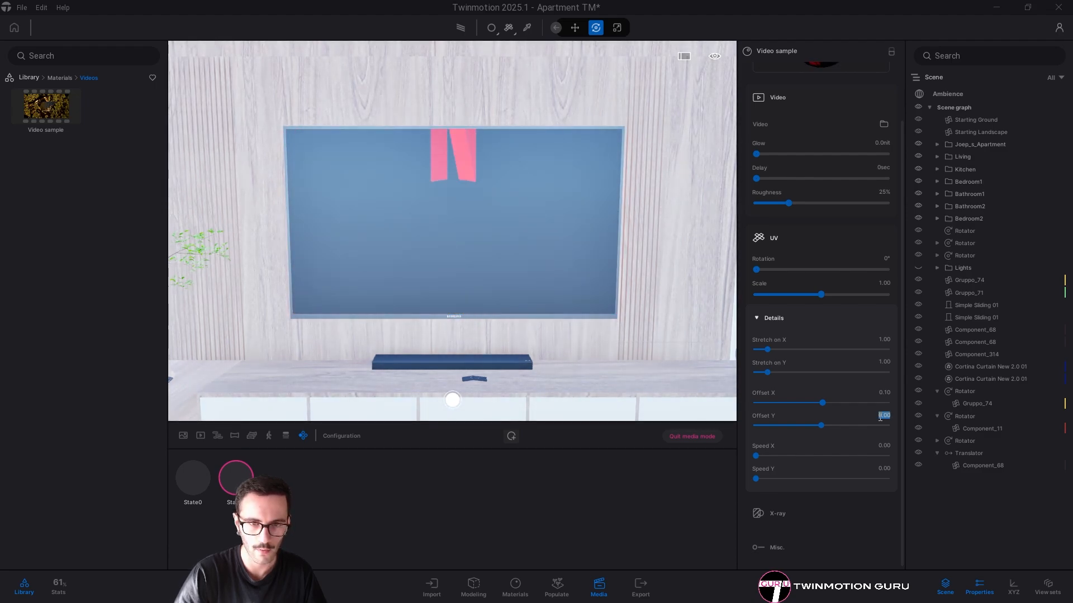
# Raise the TV video's Offset Y through trial values including 0.4 and 0.69, settling on 0.73
pyautogui.write('2')
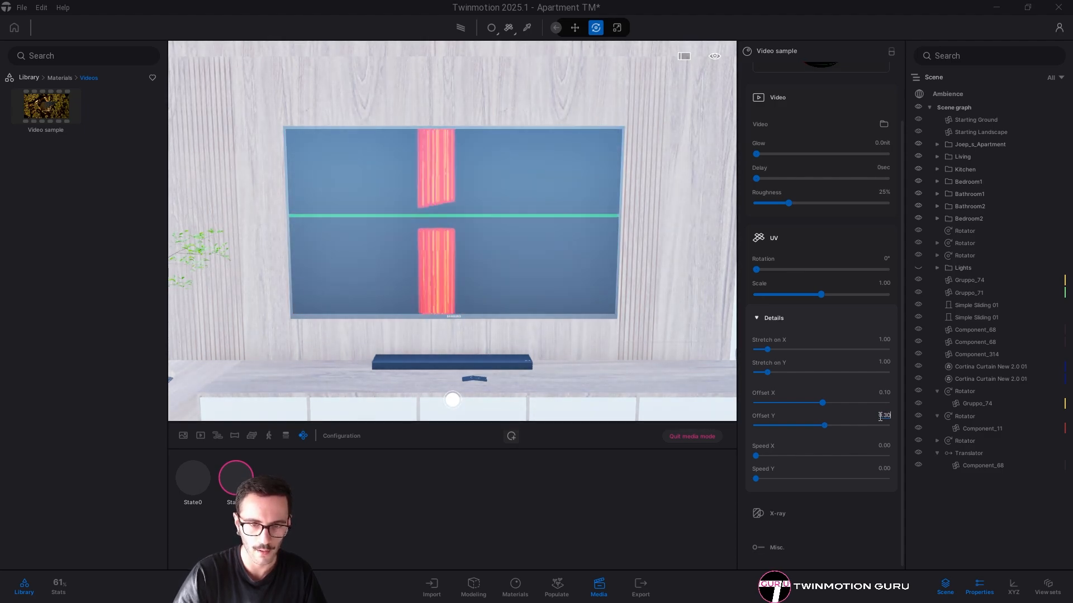
pyautogui.write('0.4')
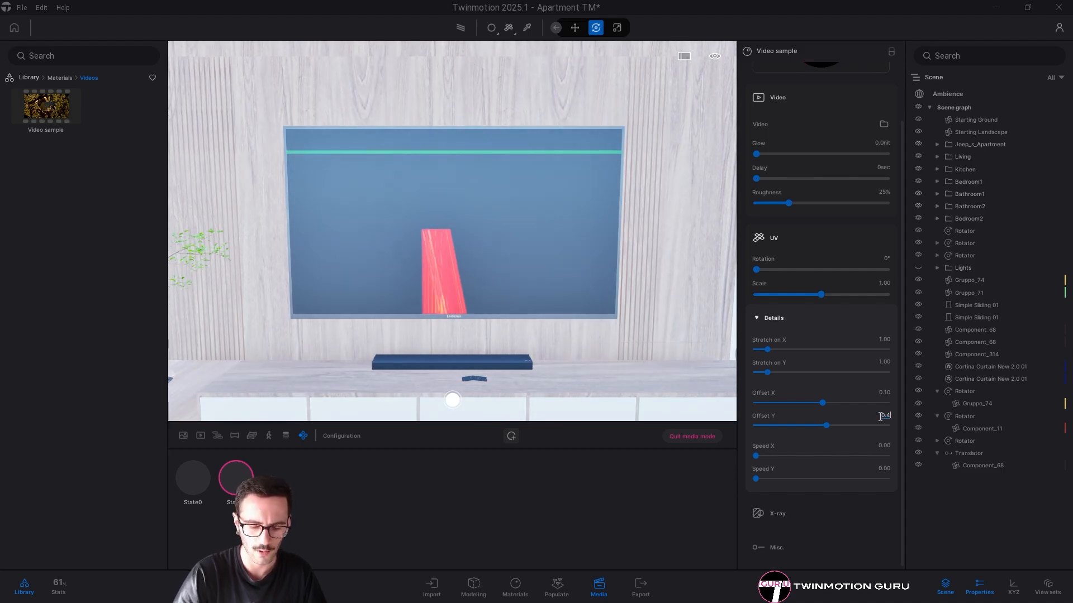
pyautogui.write('8')
pyautogui.press('Return')
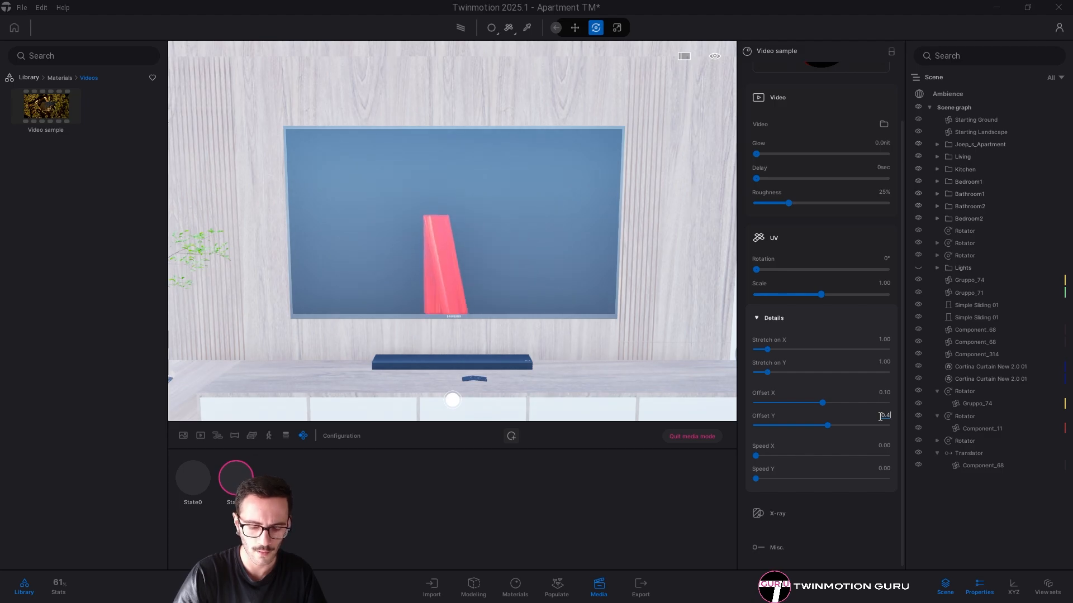
pyautogui.press('BackSpace')
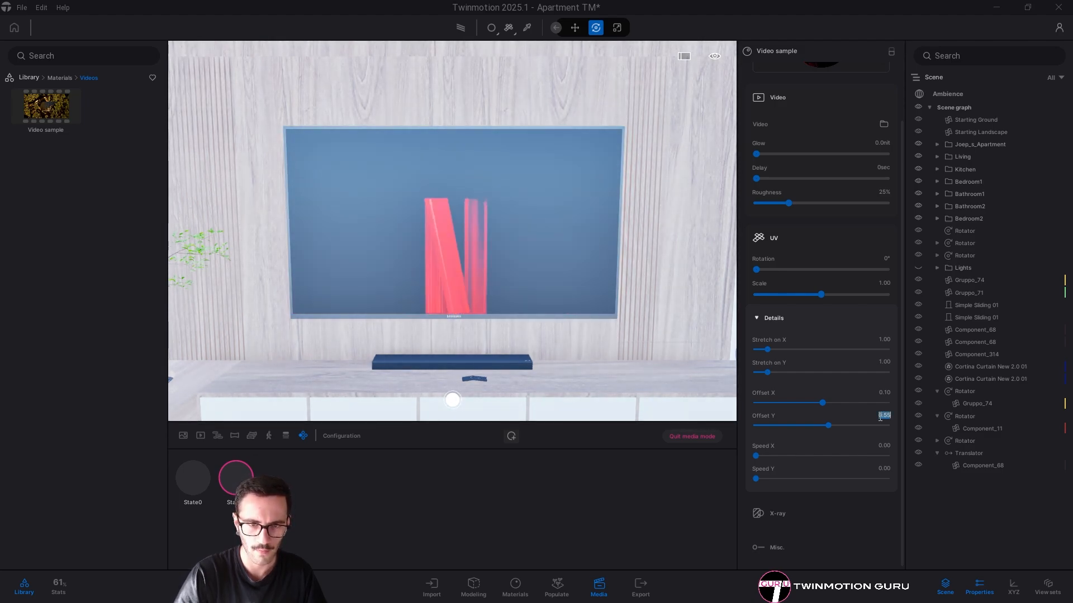
pyautogui.press('Right')
pyautogui.press('BackSpace')
pyautogui.write('9')
pyautogui.press('Return')
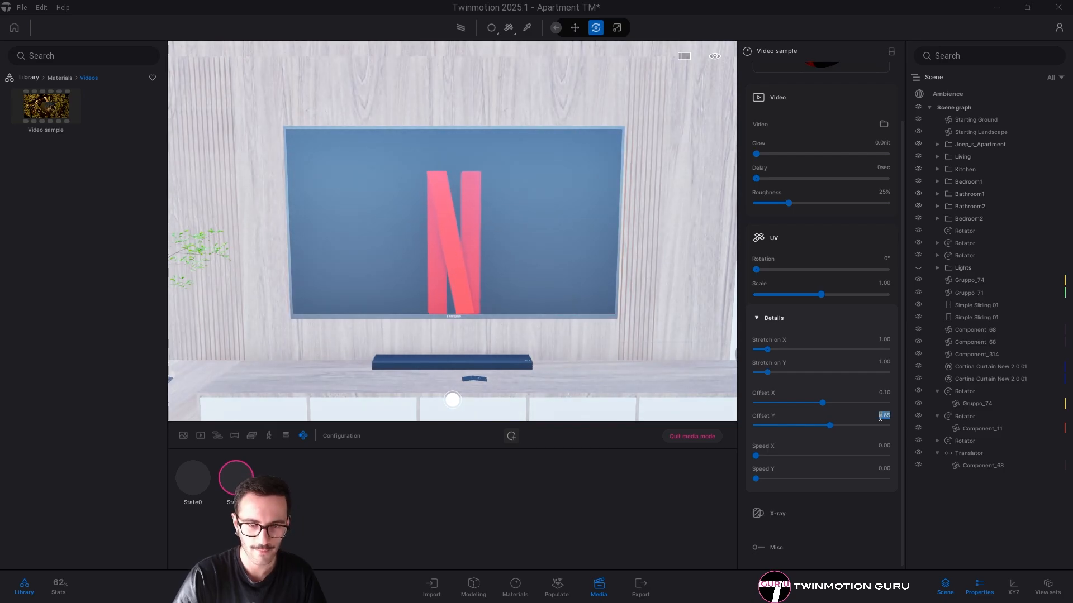
pyautogui.write('69')
pyautogui.press('Return')
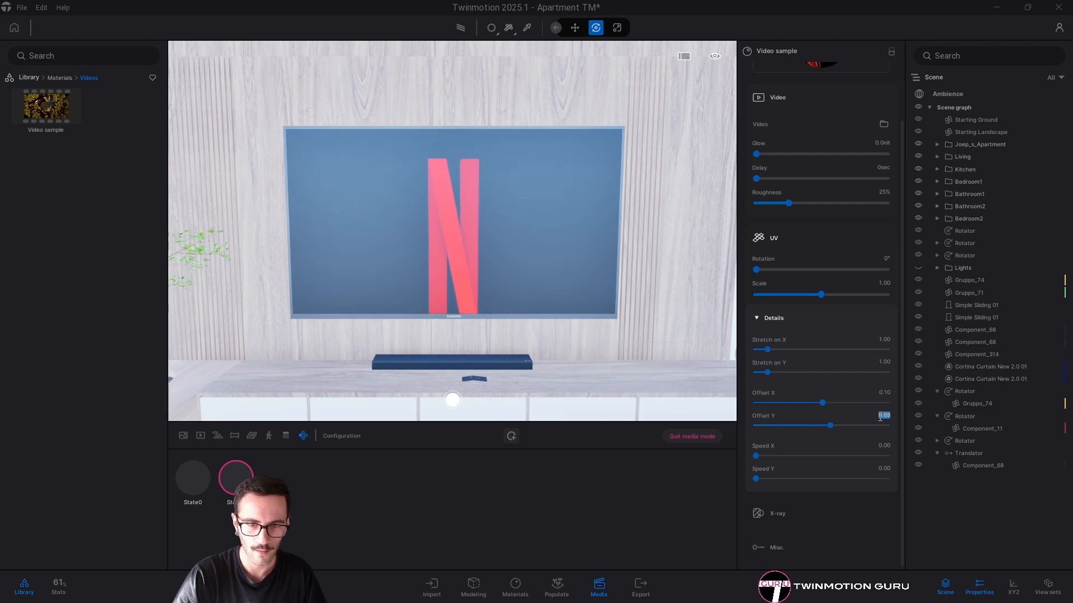
pyautogui.write('0.73')
pyautogui.press('Return')
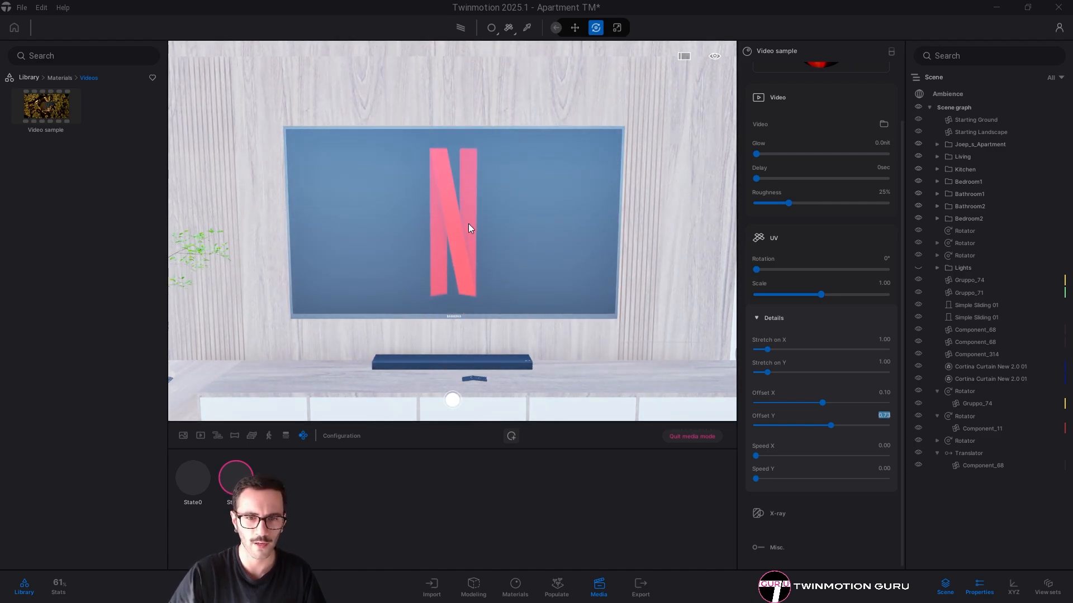
# Add a third state to the TV configuration, compare it with the second state, and make the new state active
pyautogui.scroll(-6, 468, 223)
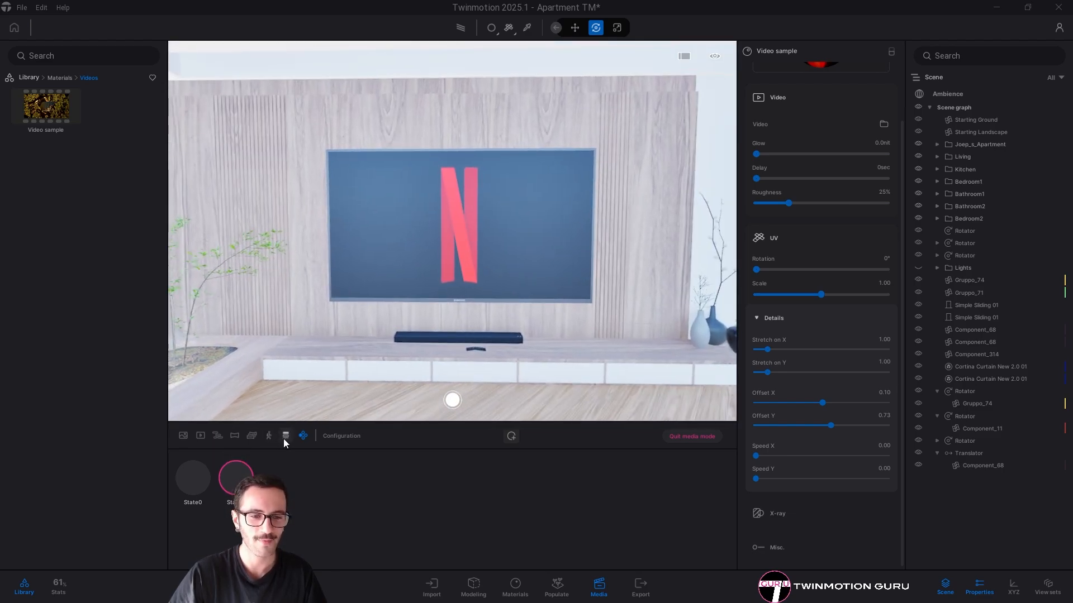
pyautogui.moveTo(294, 264); pyautogui.dragTo(450, 240)
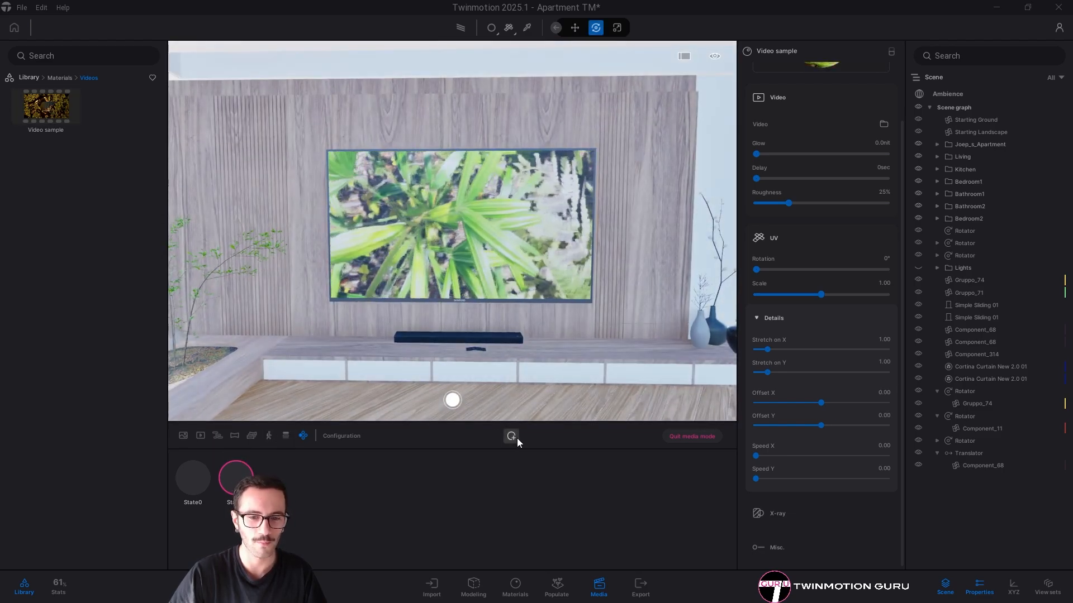
pyautogui.click(514, 437)
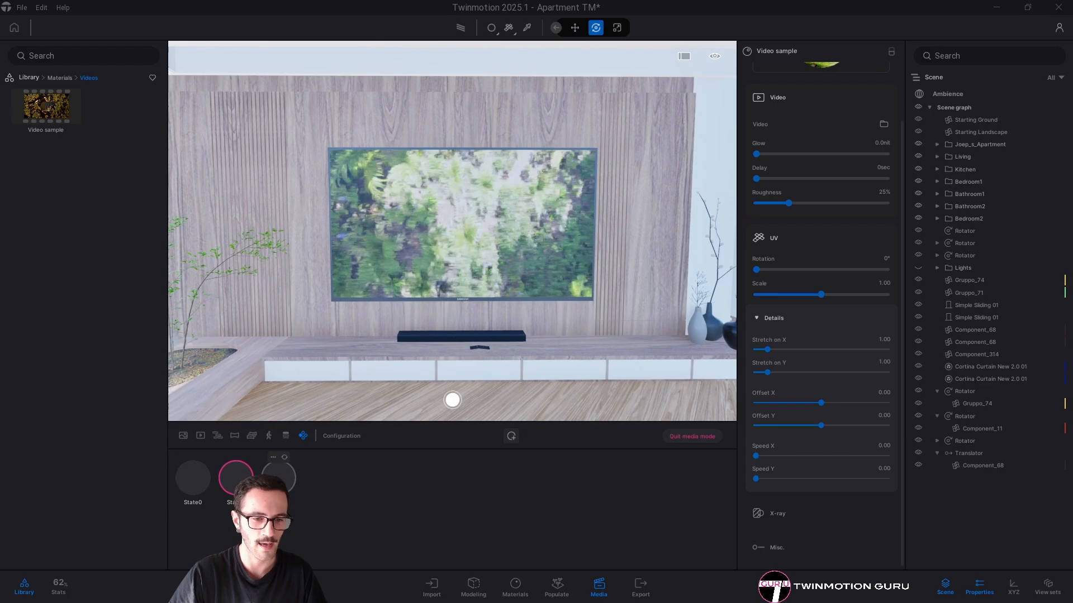
pyautogui.click(239, 477)
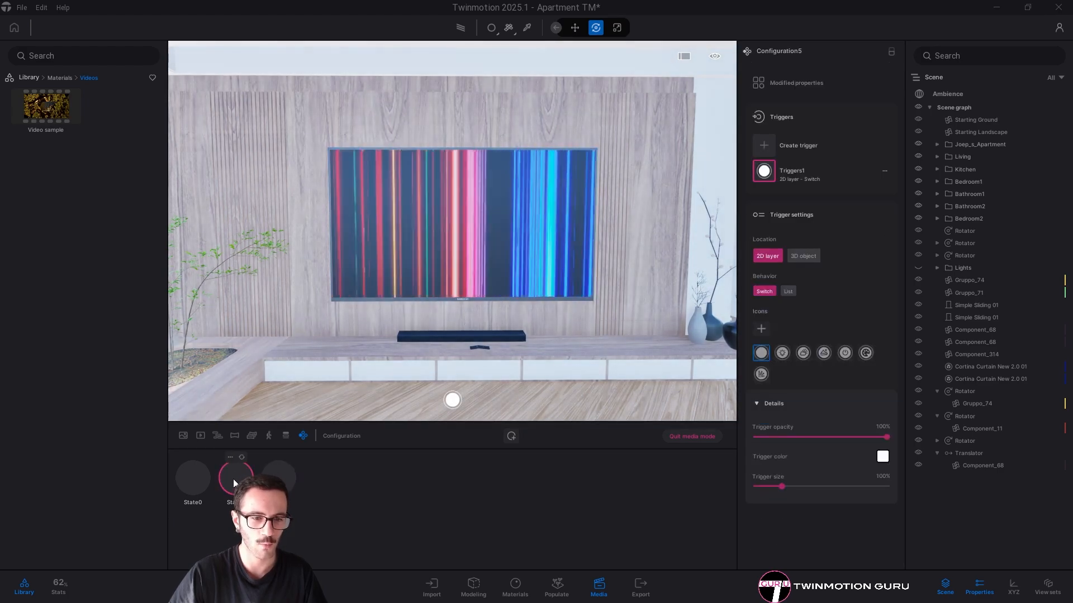
pyautogui.click(278, 476)
pyautogui.click(272, 456)
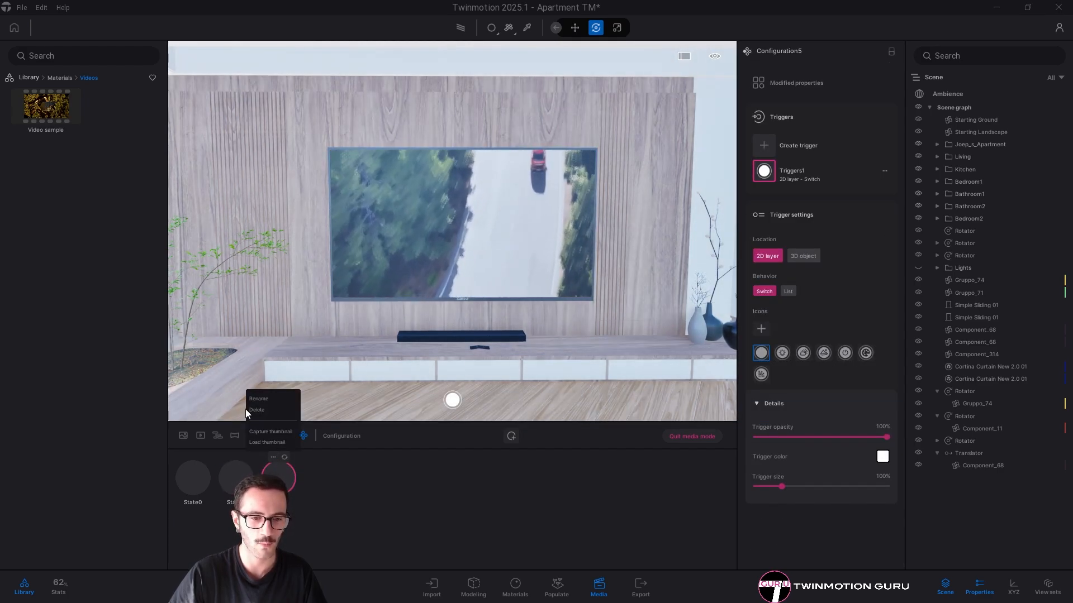
pyautogui.click(267, 441)
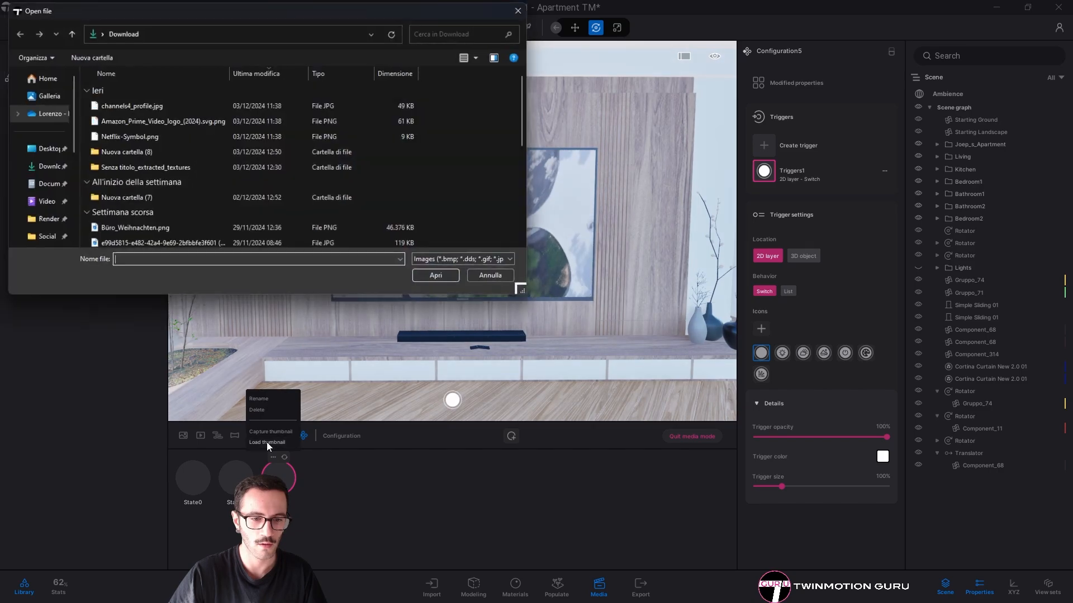
pyautogui.click(495, 278)
# Pick the TV screen's video material and load the Amazon Prime Video - Official Logo MP4 from the Download folder as its video
pyautogui.moveTo(526, 255); pyautogui.dragTo(517, 263, button='right')
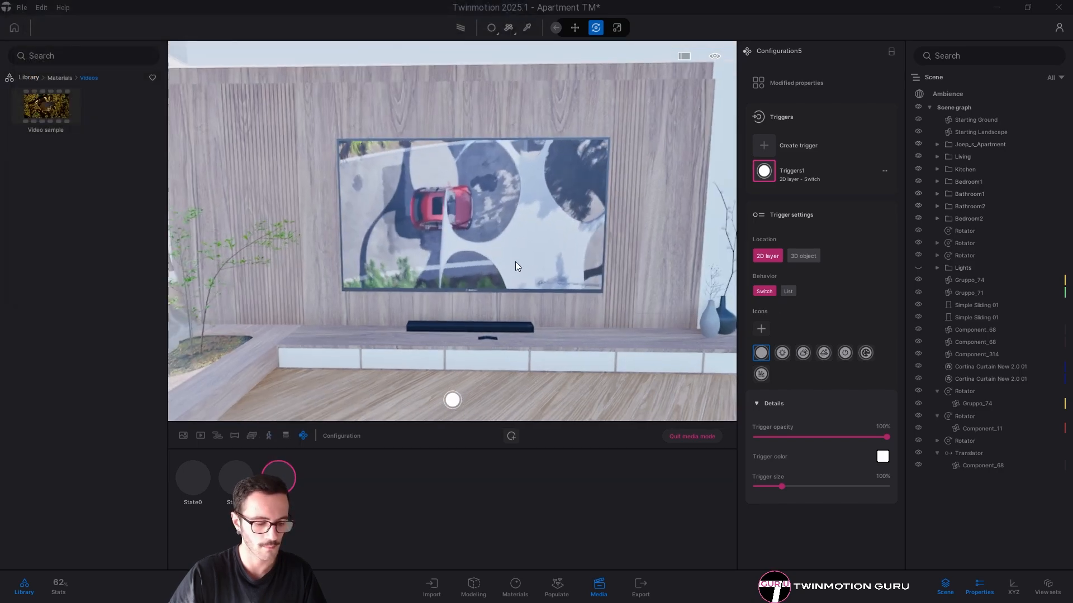
pyautogui.press('t')
pyautogui.click(517, 263)
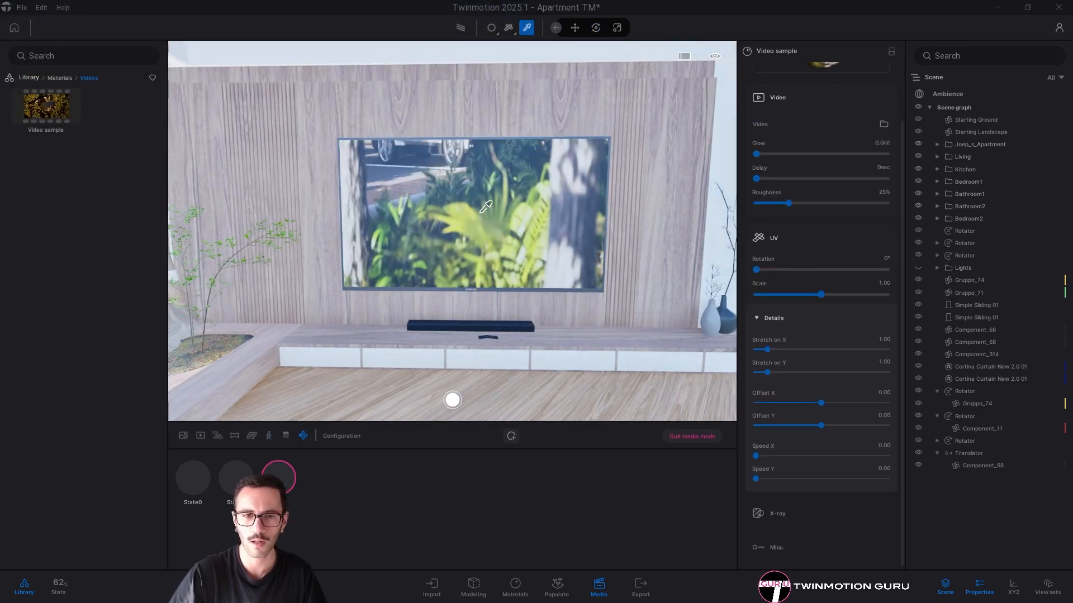
pyautogui.click(882, 123)
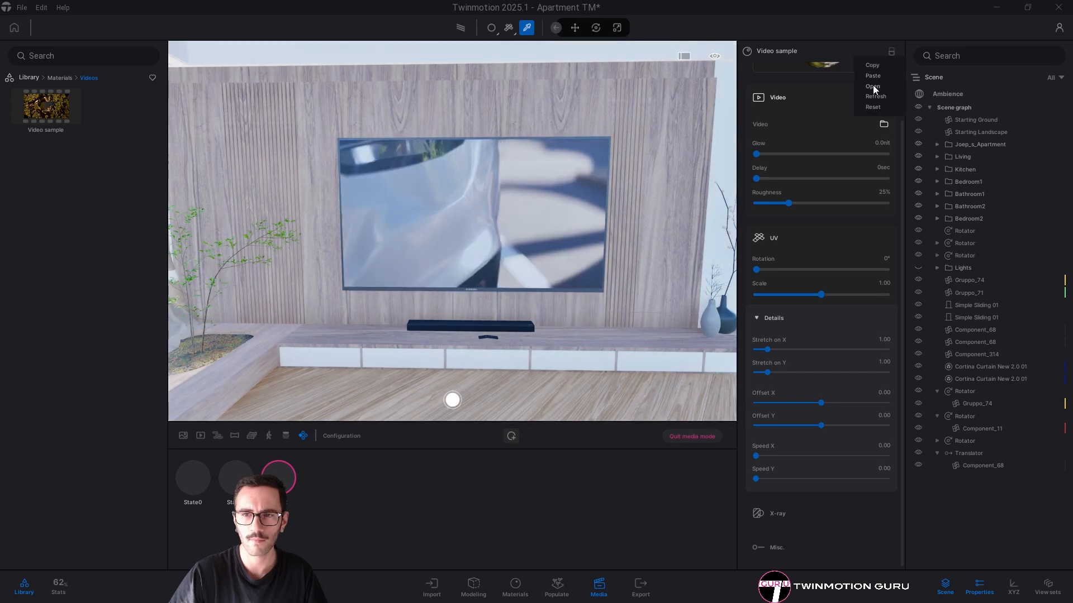
pyautogui.click(875, 89)
pyautogui.click(49, 166)
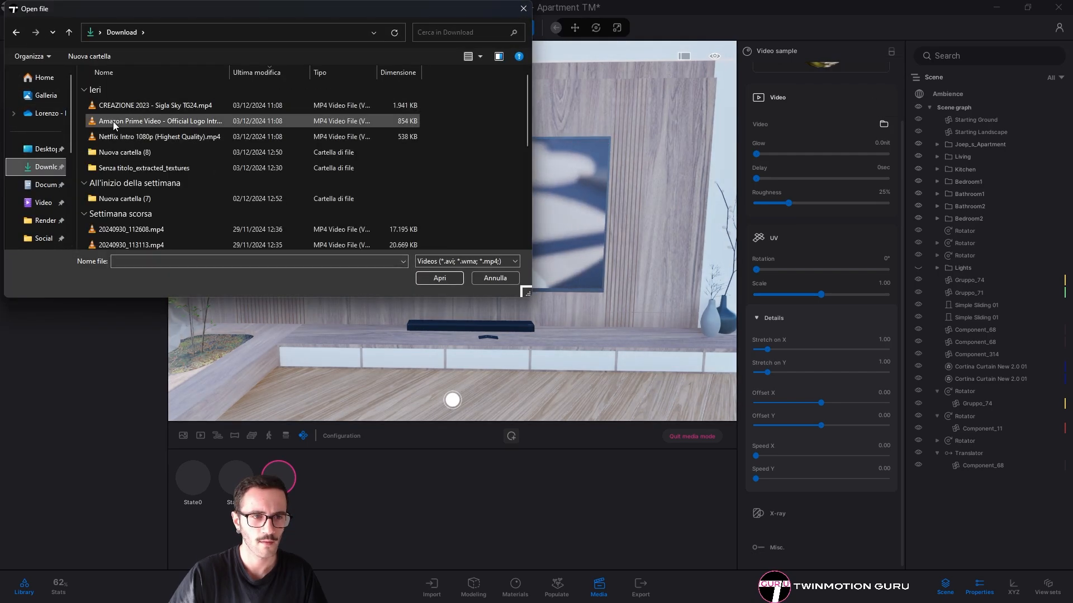
pyautogui.click(439, 279)
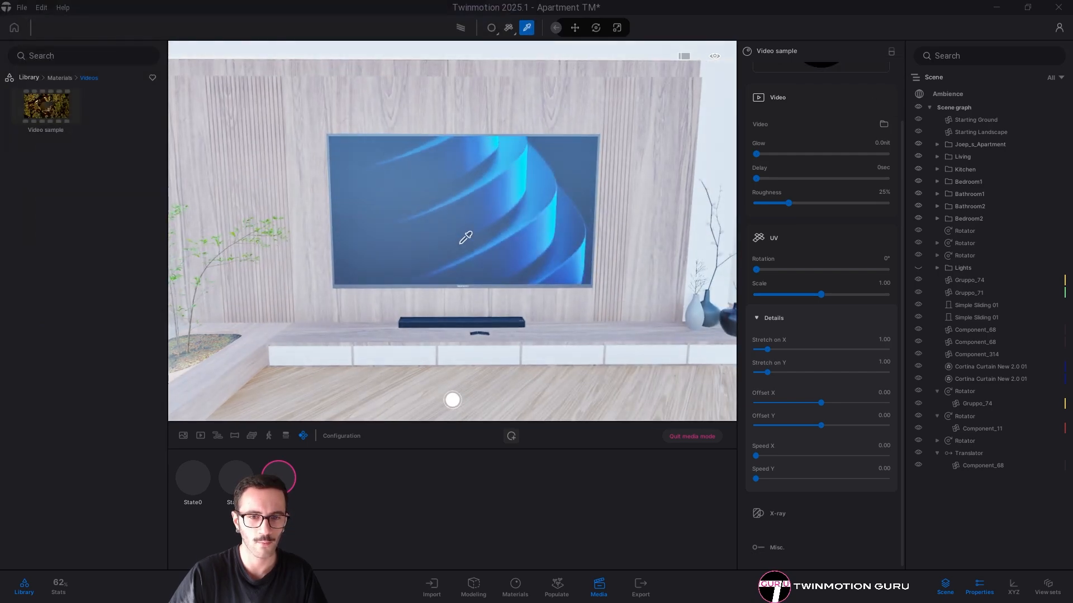
# Shift the Prime Video clip horizontally on the TV by trying Offset X 0.05 and settling on 0.10
pyautogui.scroll(-1, 566, 294)
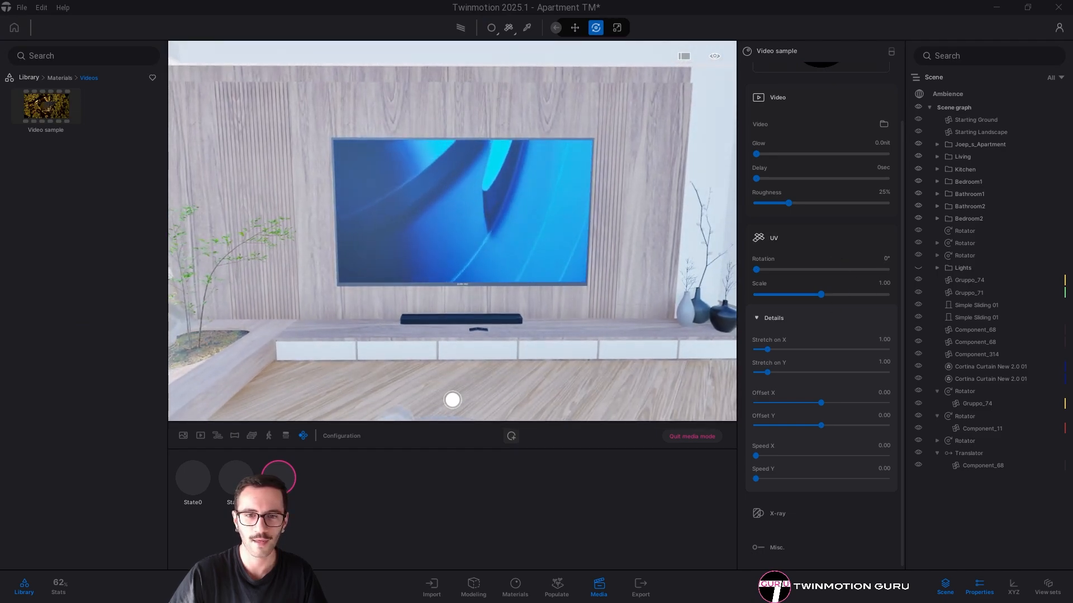
pyautogui.moveTo(566, 294); pyautogui.dragTo(570, 281, button='right')
pyautogui.scroll(1, 570, 281)
pyautogui.scroll(1, 518, 233)
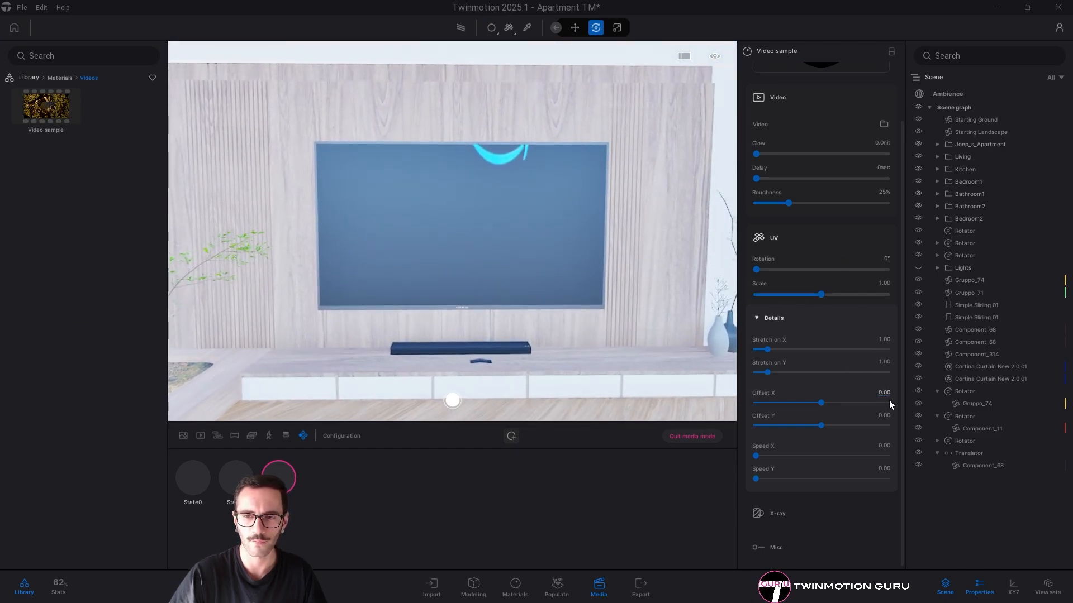
pyautogui.write('0.05')
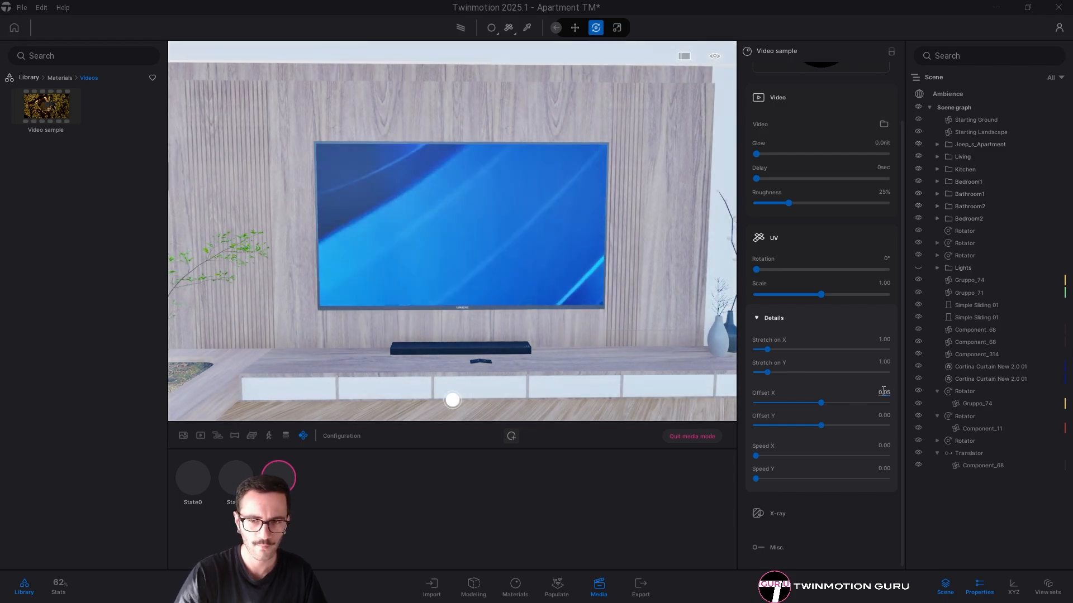
pyautogui.press('Return')
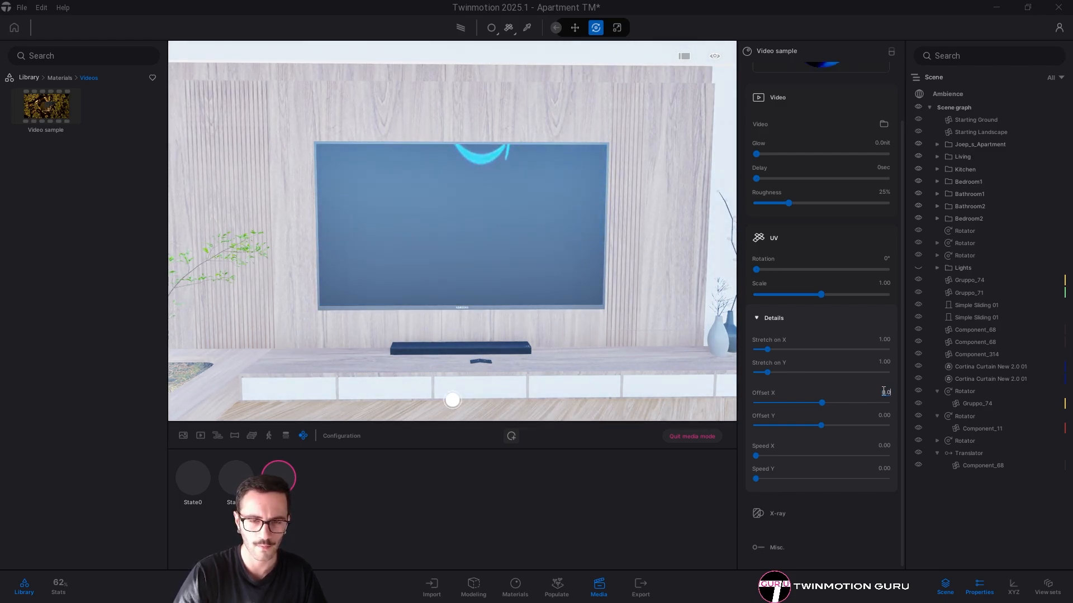
pyautogui.write('0.1')
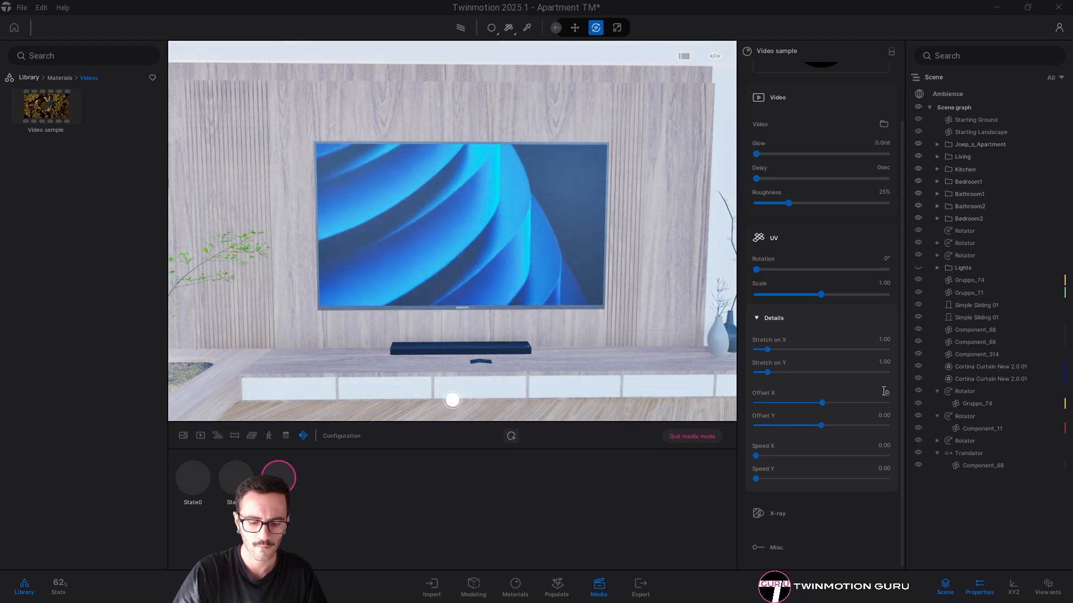
pyautogui.press('Return')
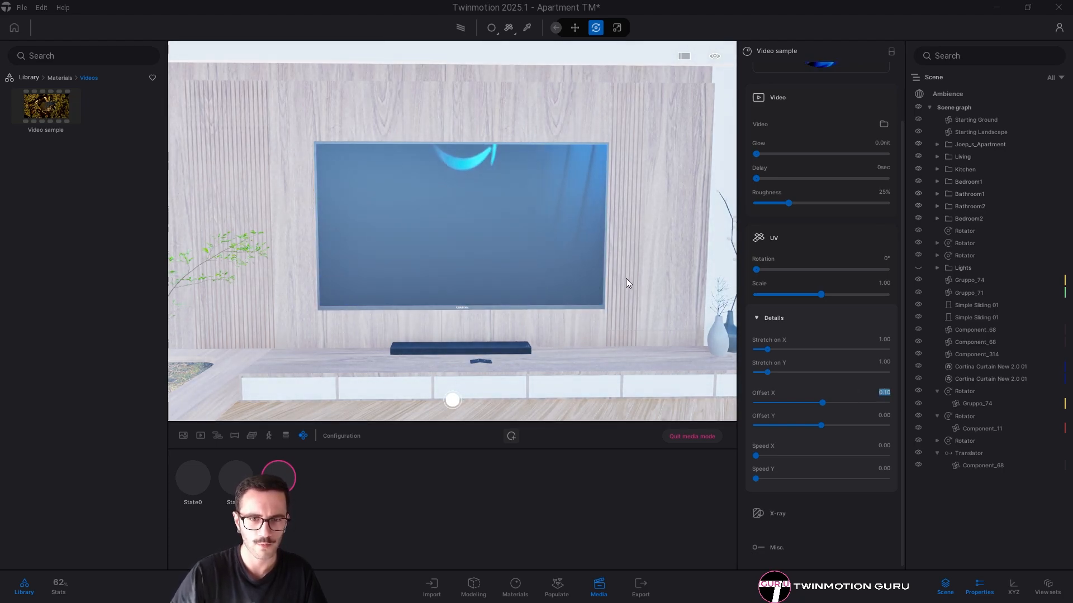
# Align the Prime Video clip vertically by trying Offset Y values such as 0.05 and -0.05, settling on -0.27
pyautogui.click(881, 414)
pyautogui.write('0.0')
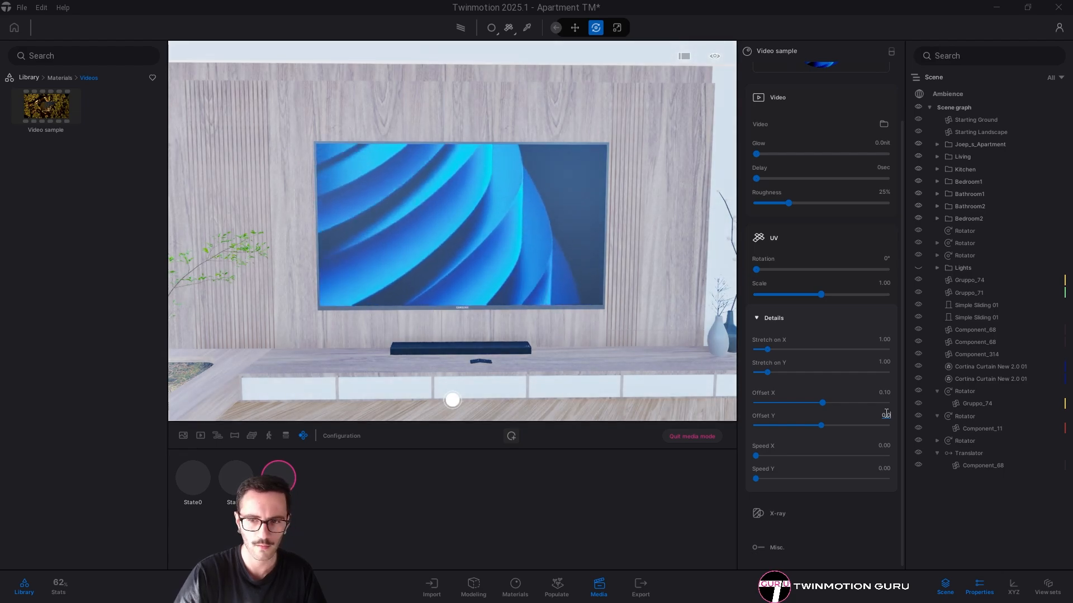
pyautogui.write('5')
pyautogui.press('Return')
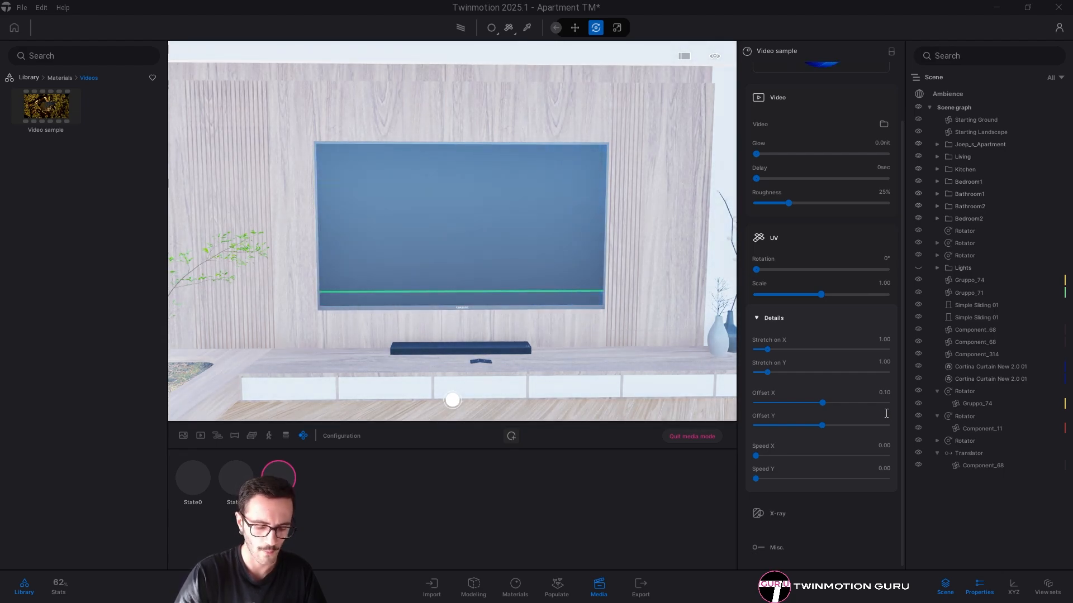
pyautogui.write('-0.')
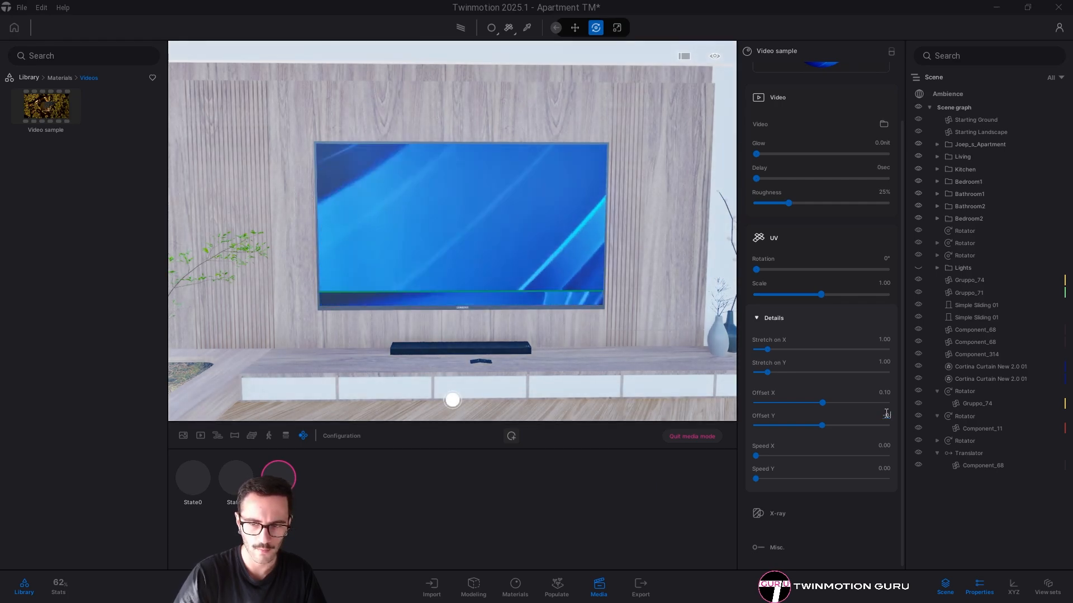
pyautogui.write('05')
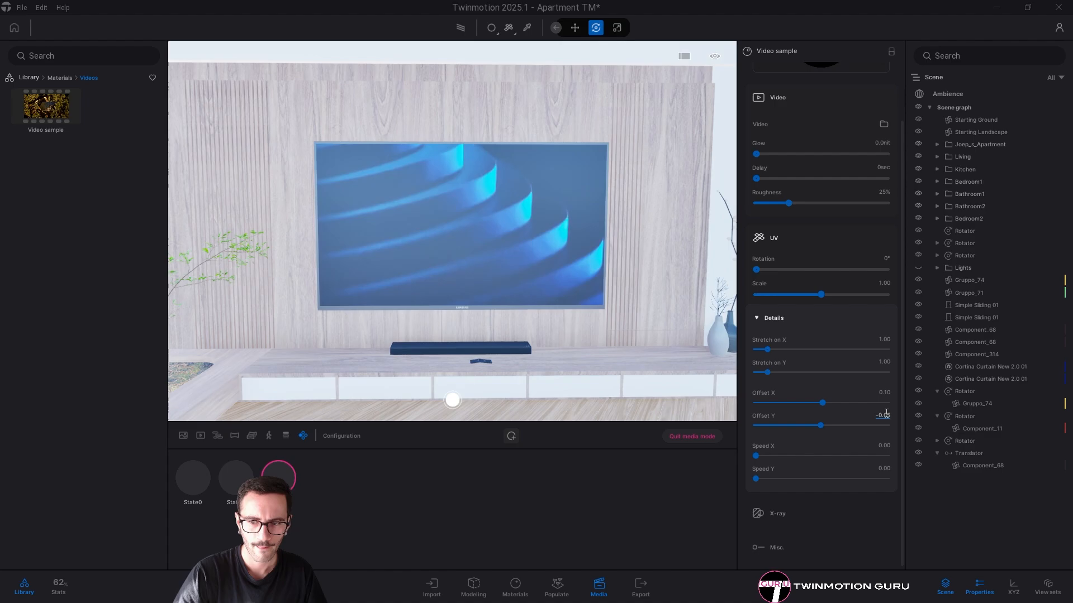
pyautogui.write('0')
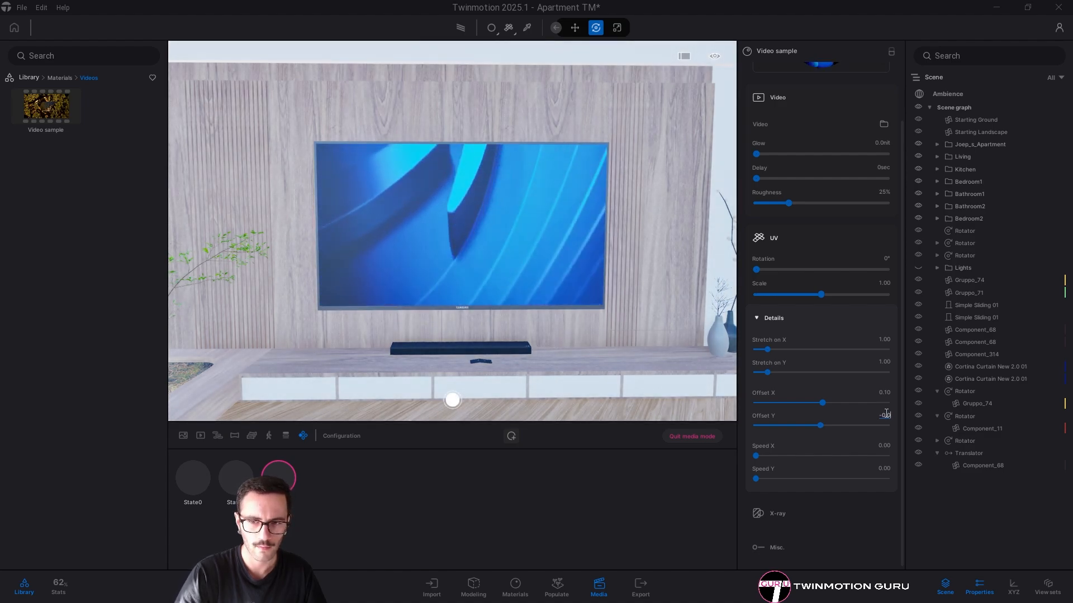
pyautogui.write('-0.01')
pyautogui.press('Return')
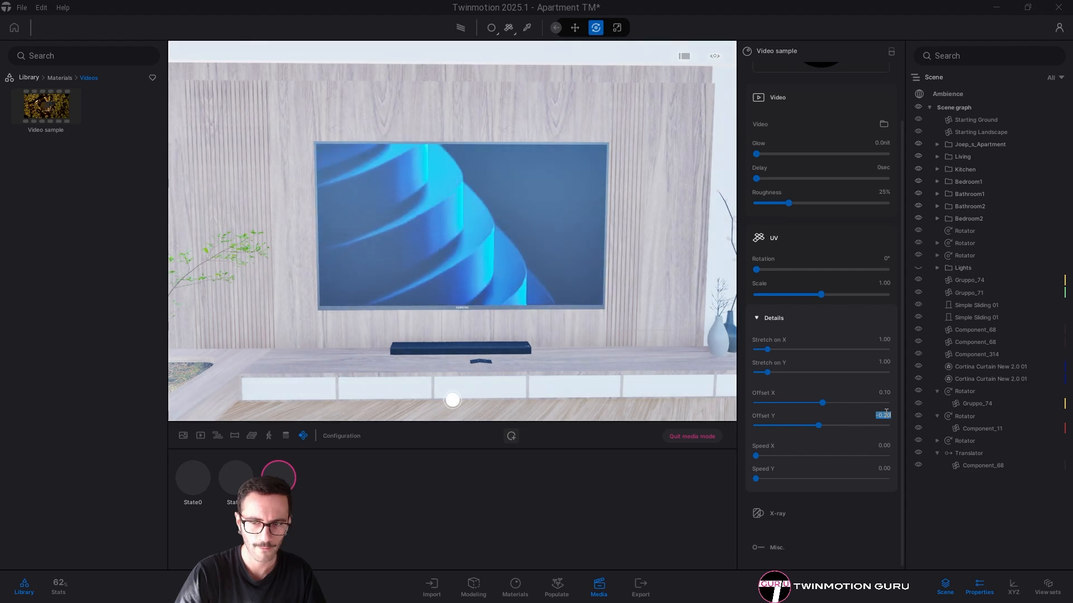
pyautogui.write('-')
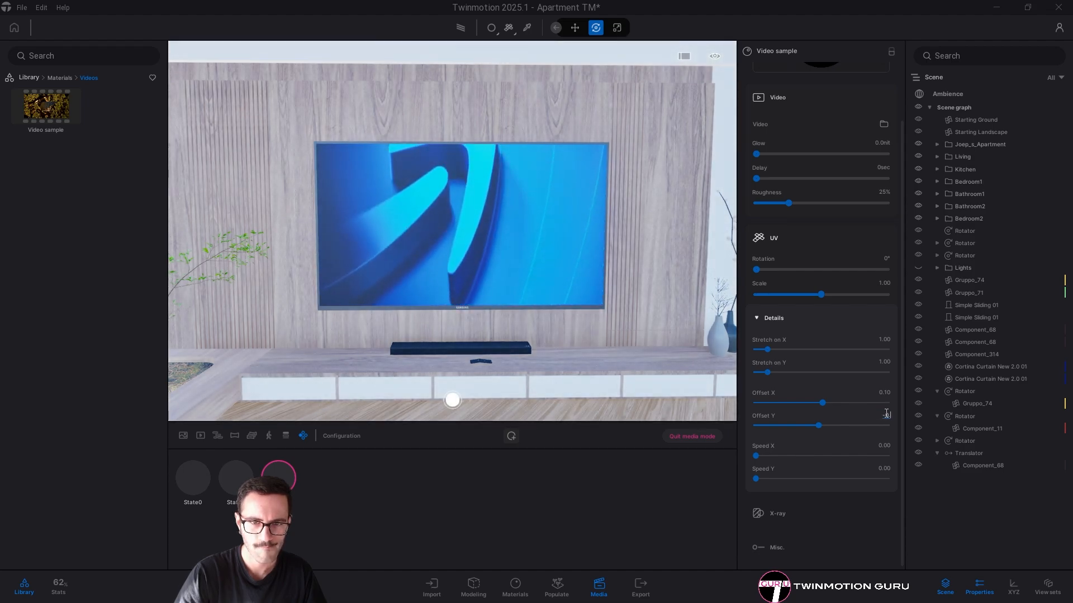
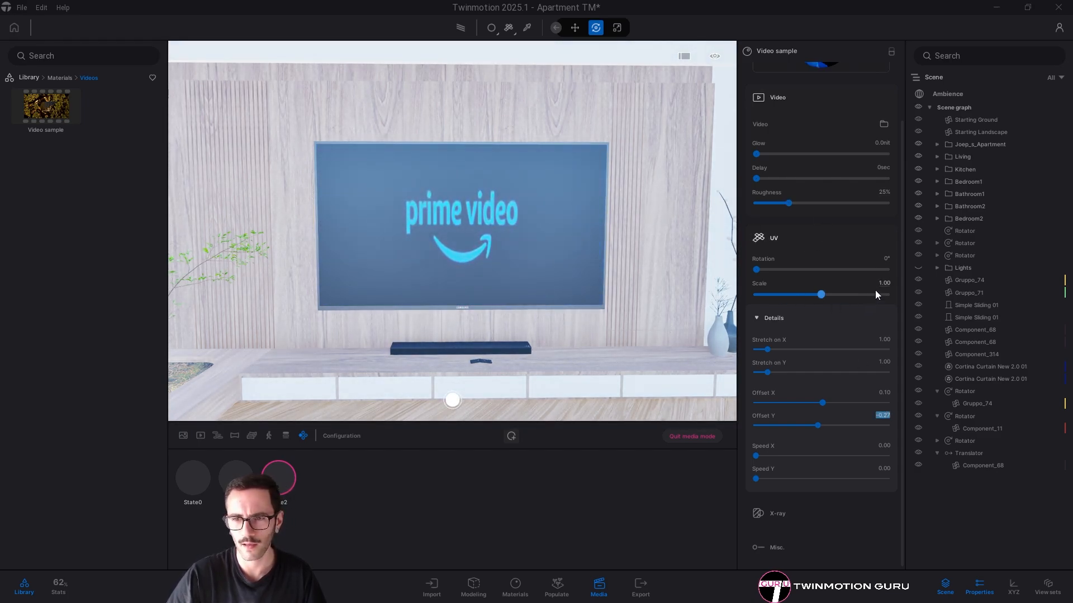
pyautogui.click(881, 284)
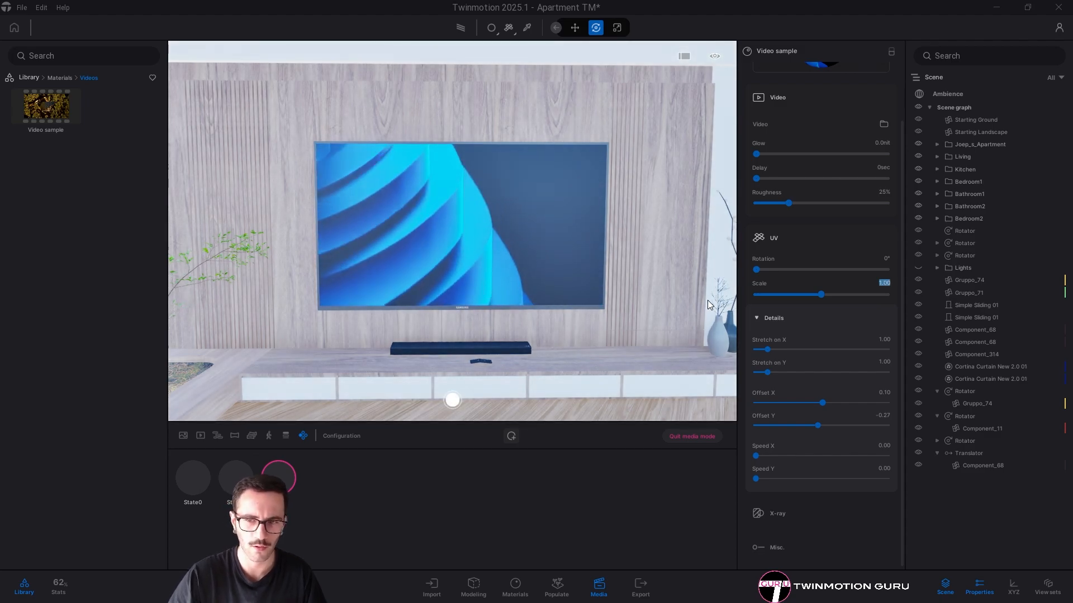
pyautogui.scroll(-4, 425, 279)
pyautogui.moveTo(539, 258); pyautogui.dragTo(511, 248, button='middle')
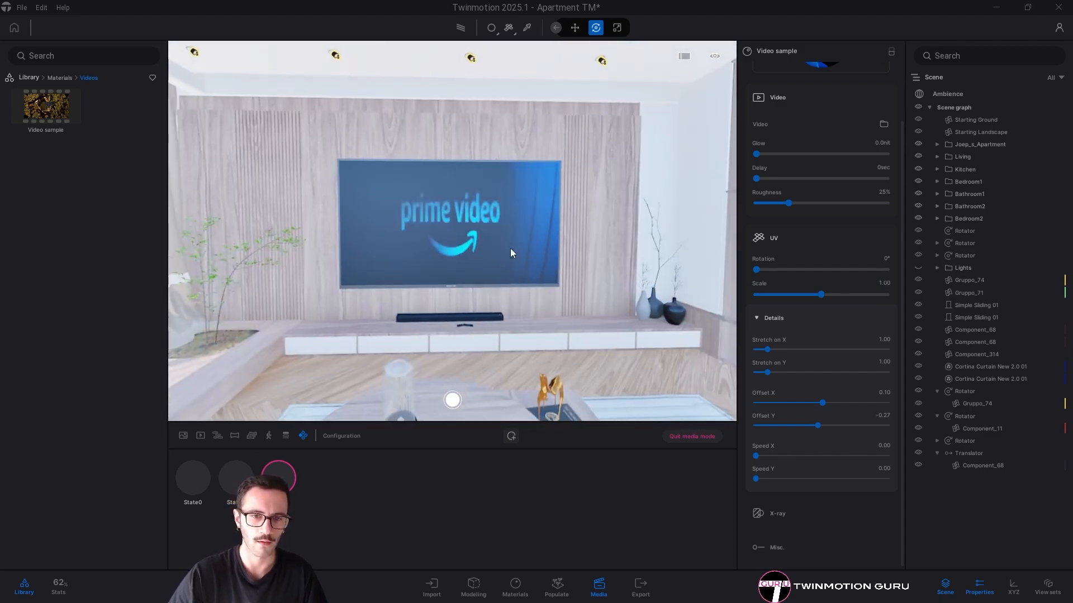
pyautogui.scroll(5, 497, 240)
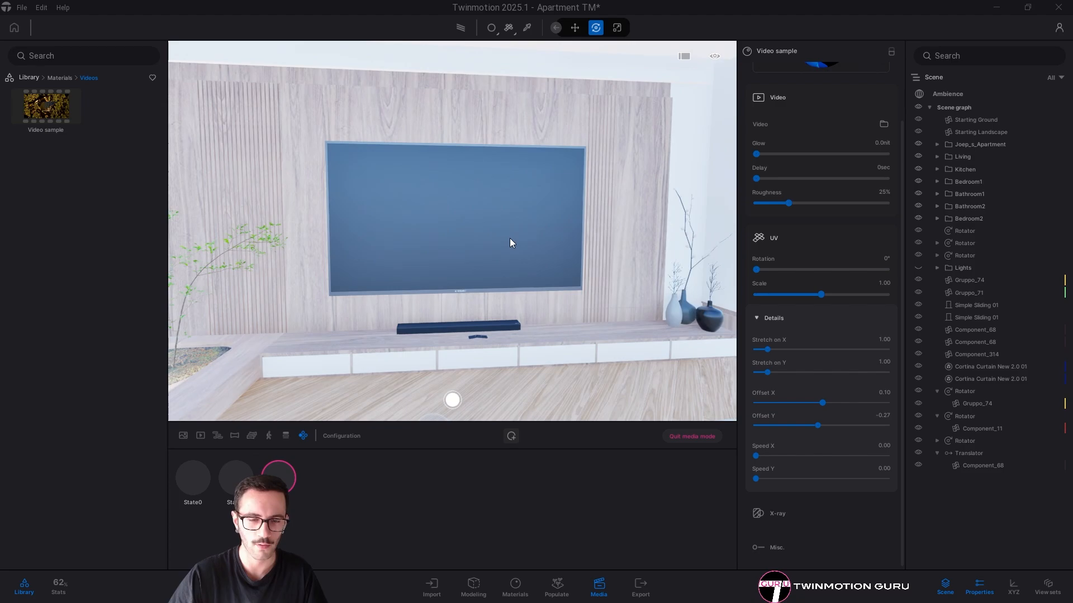
# Make State0 active and load Netflix-Symbol.png from the Download folder as the second state's thumbnail
pyautogui.press('a')
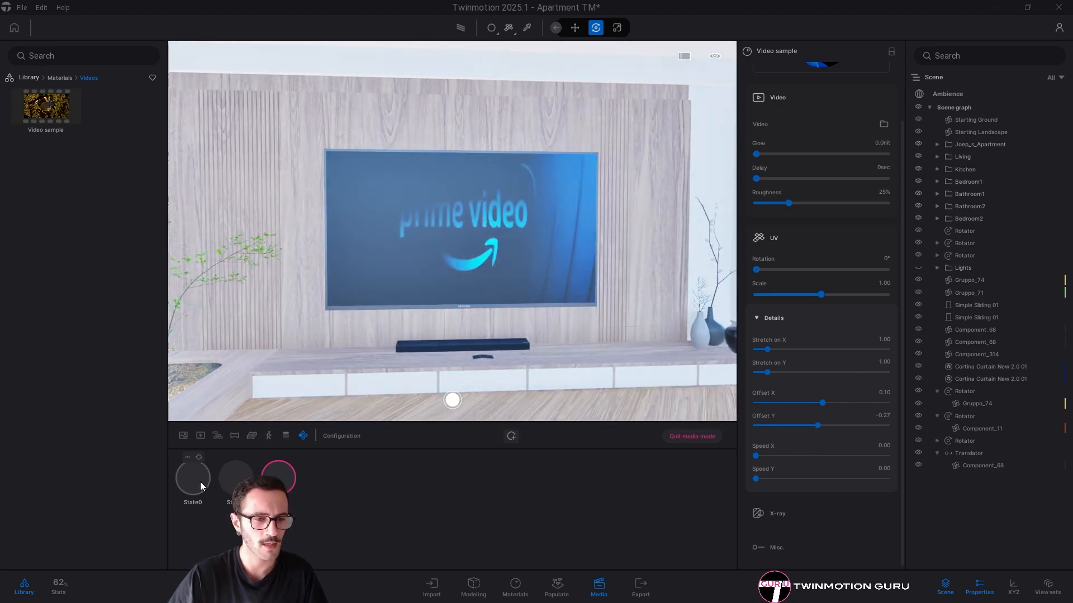
pyautogui.click(200, 482)
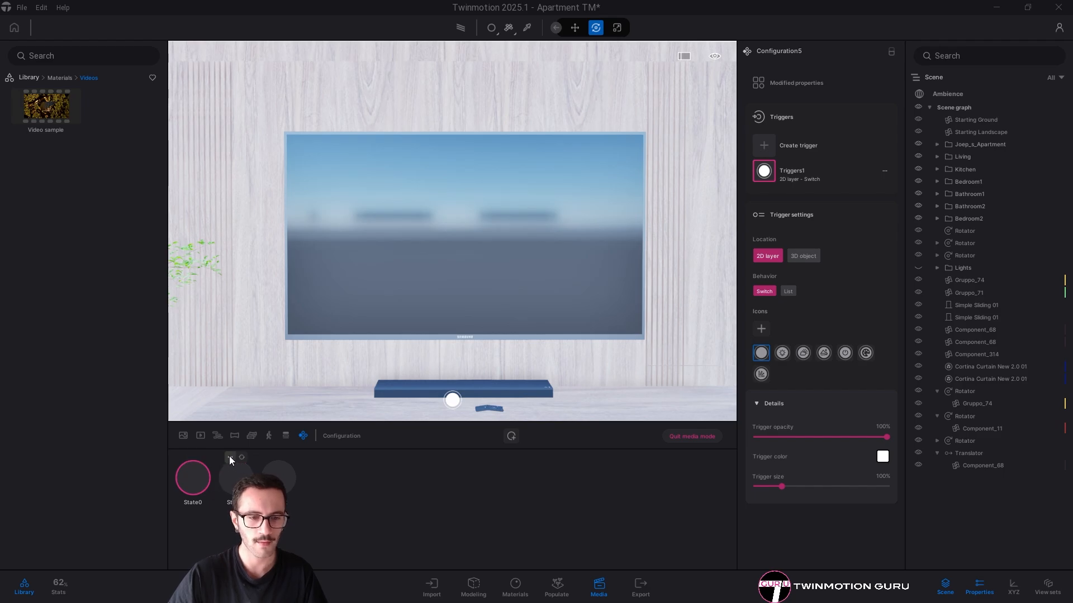
pyautogui.click(230, 456)
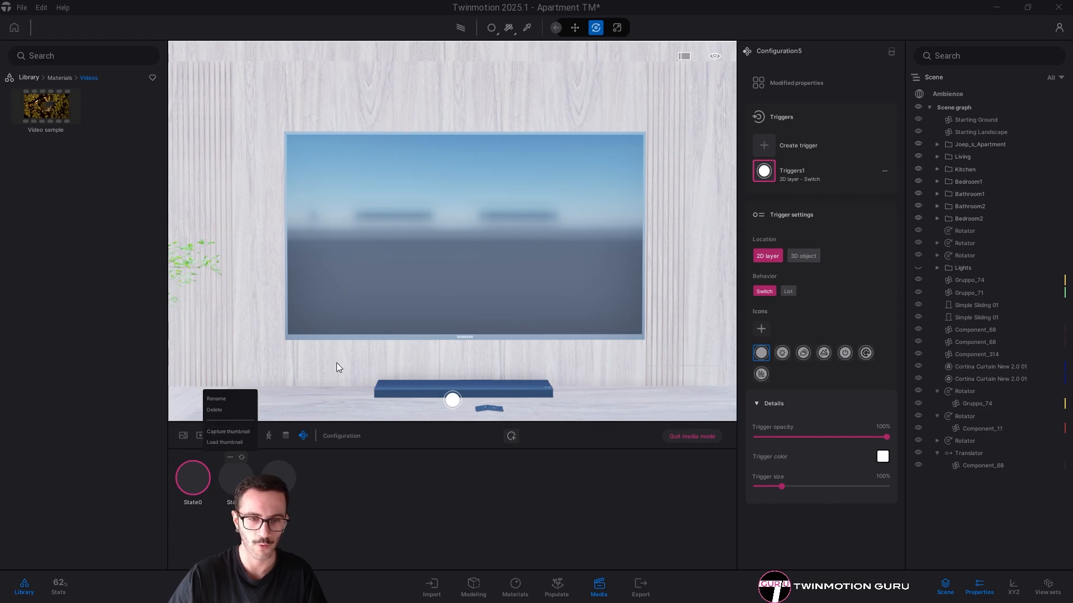
pyautogui.click(230, 444)
pyautogui.click(129, 136)
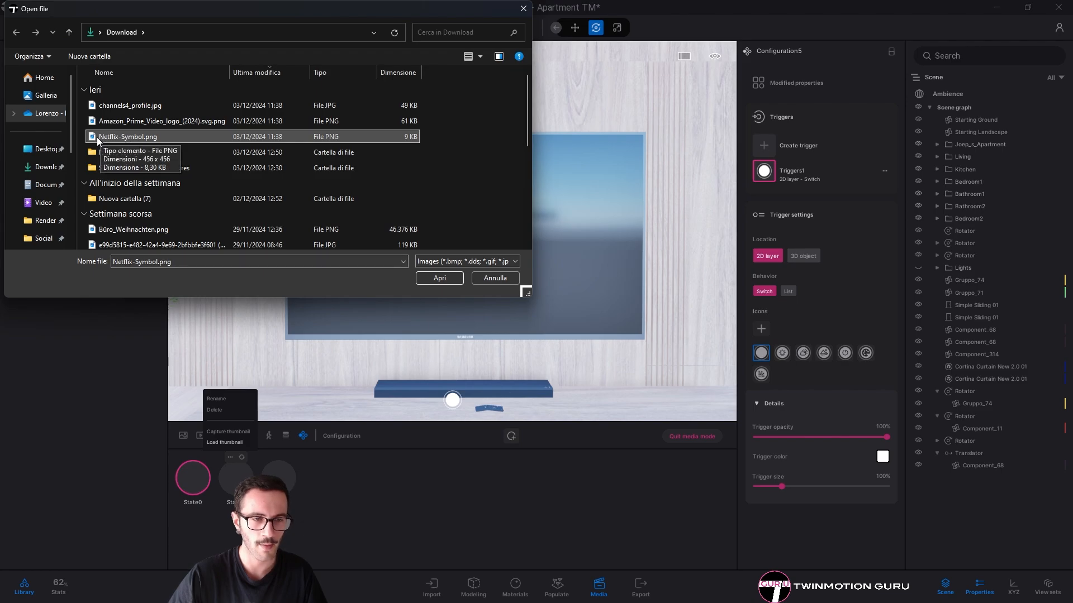
pyautogui.click(440, 278)
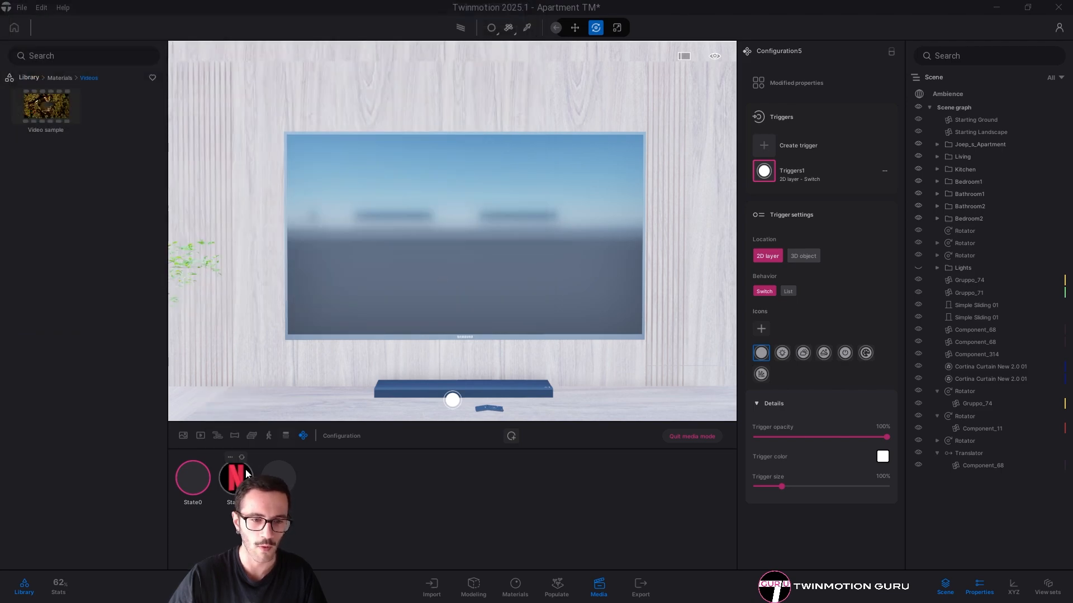
# Load Amazon_Prime_Video_logo_(2024).svg.png from the Download folder as the third state's thumbnail
pyautogui.moveTo(230, 492)
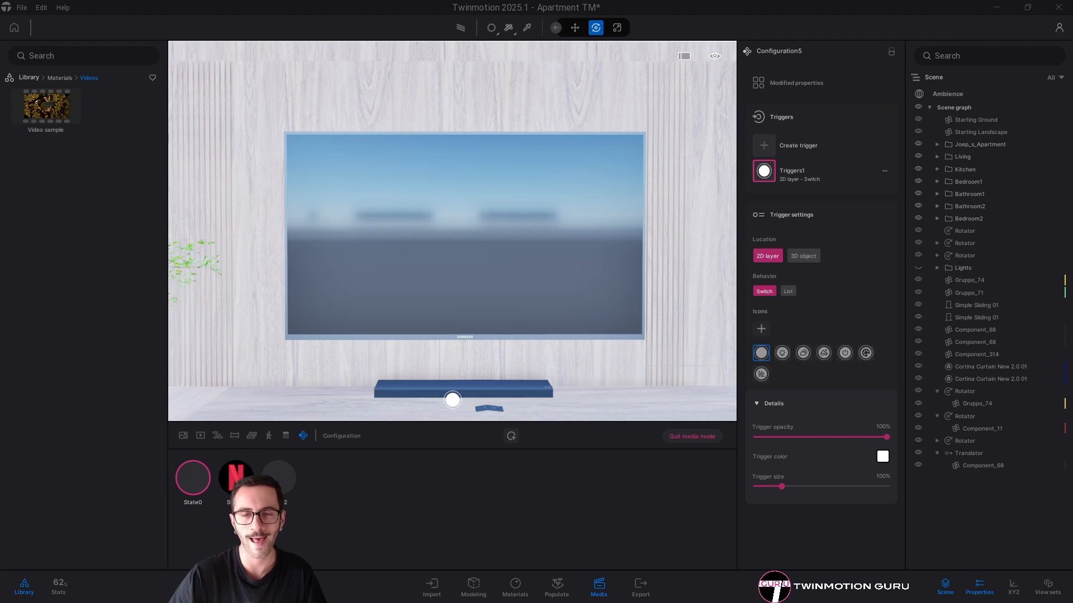
pyautogui.click(272, 456)
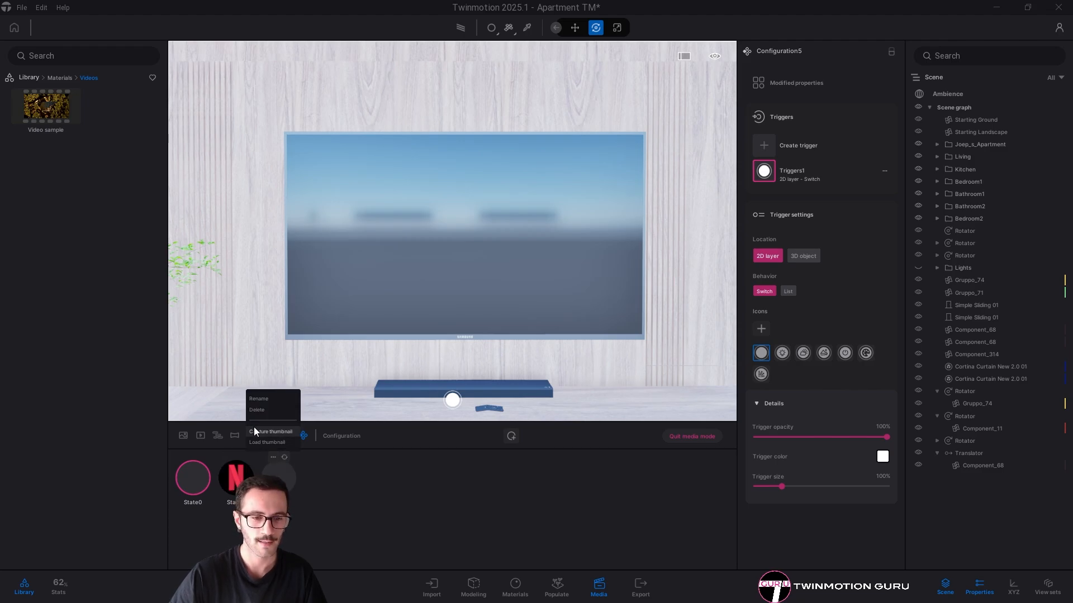
pyautogui.click(267, 442)
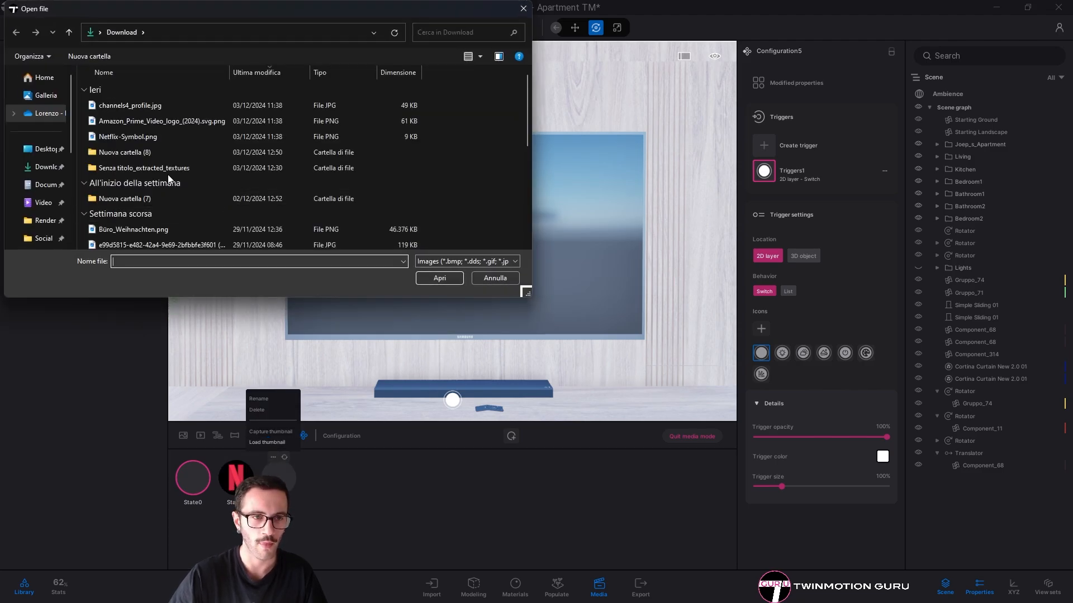
pyautogui.click(132, 120)
pyautogui.click(447, 278)
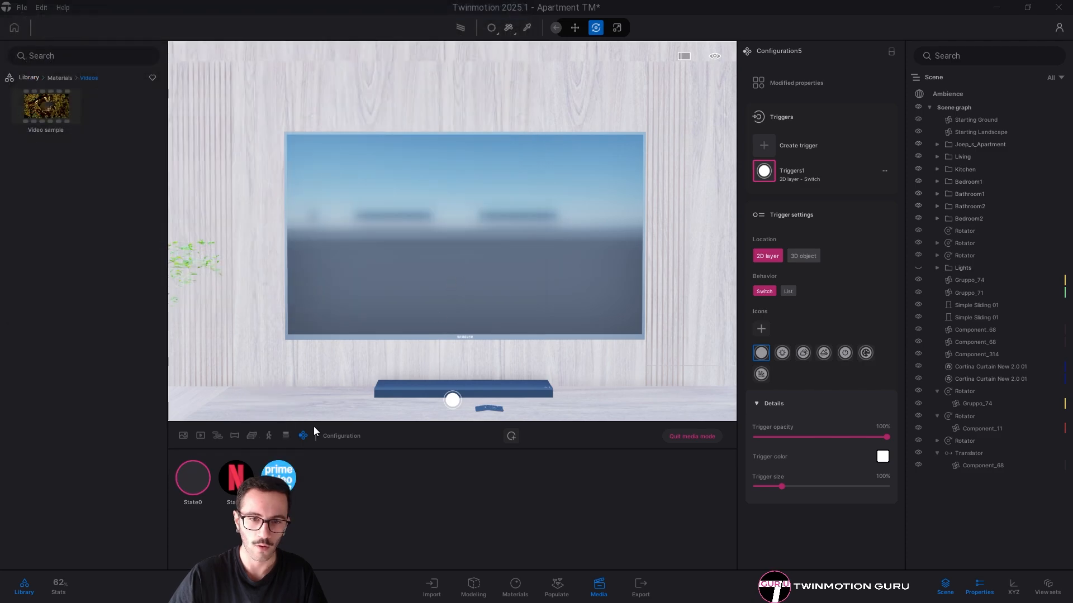
# Change the TV configuration's trigger to a 3D object and position it just above the soundbar, below the TV
pyautogui.scroll(-3, 356, 340)
pyautogui.moveTo(356, 341); pyautogui.dragTo(664, 324, button='right')
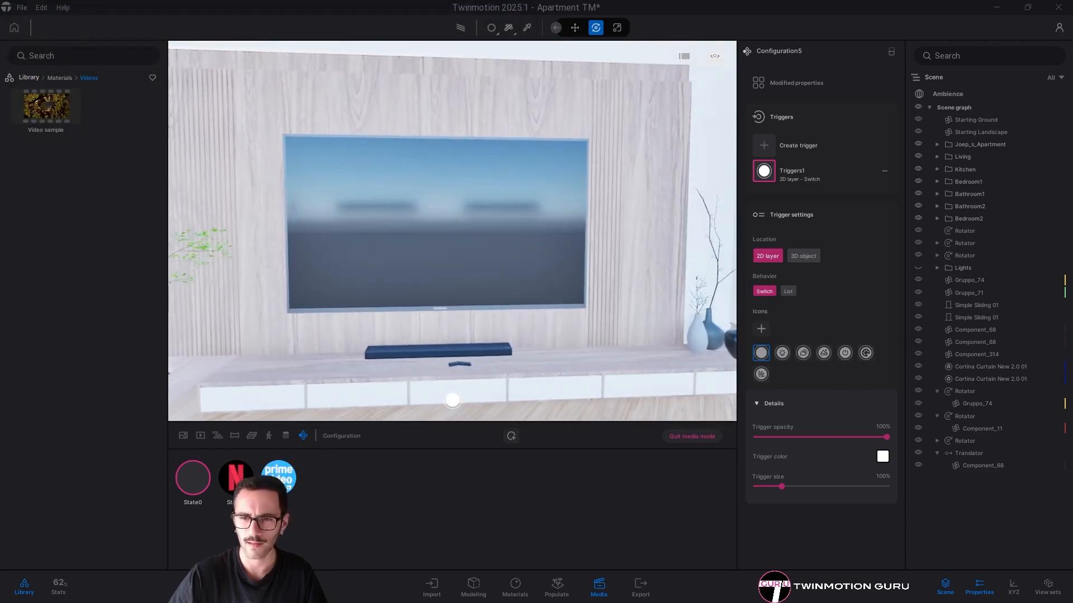
pyautogui.press('w')
pyautogui.click(796, 256)
pyautogui.moveTo(431, 223); pyautogui.dragTo(431, 299, button='right')
pyautogui.press('v')
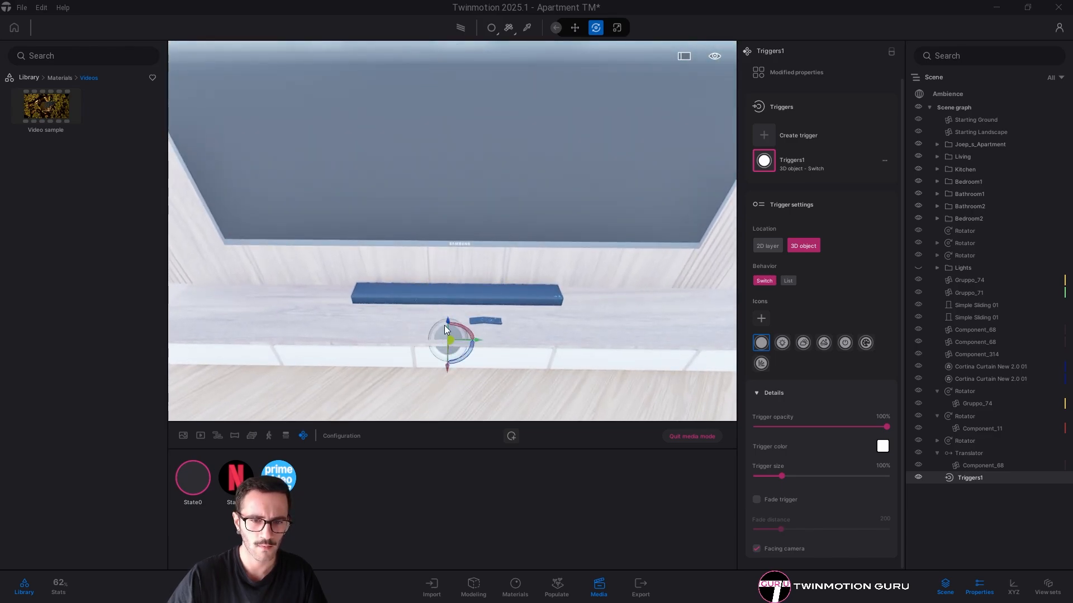
pyautogui.moveTo(446, 320); pyautogui.dragTo(448, 287)
pyautogui.moveTo(540, 325); pyautogui.dragTo(430, 336, button='right')
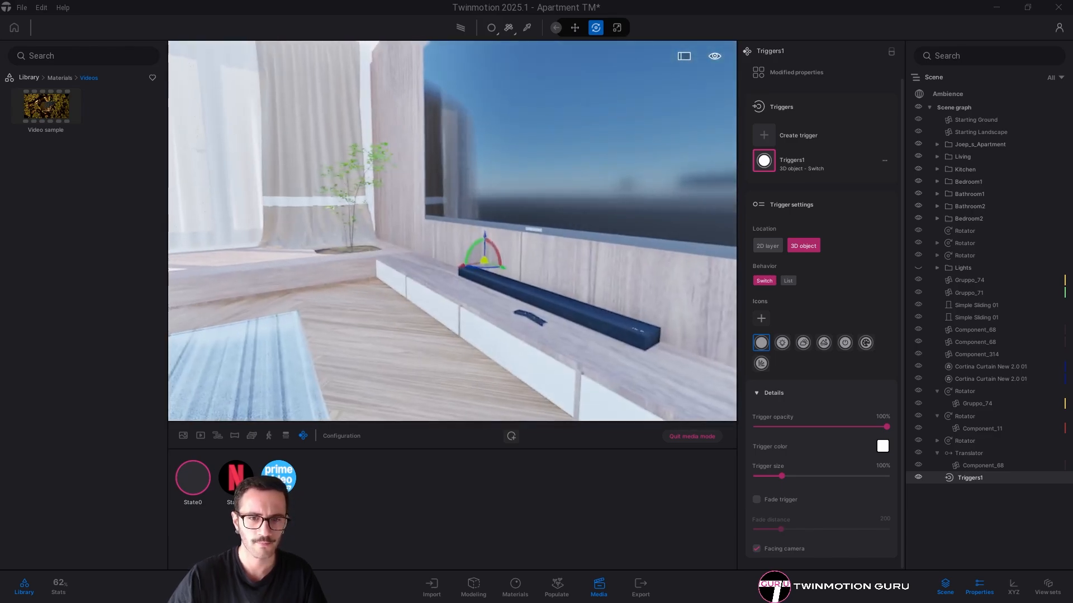
pyautogui.moveTo(541, 327); pyautogui.dragTo(455, 272, button='right')
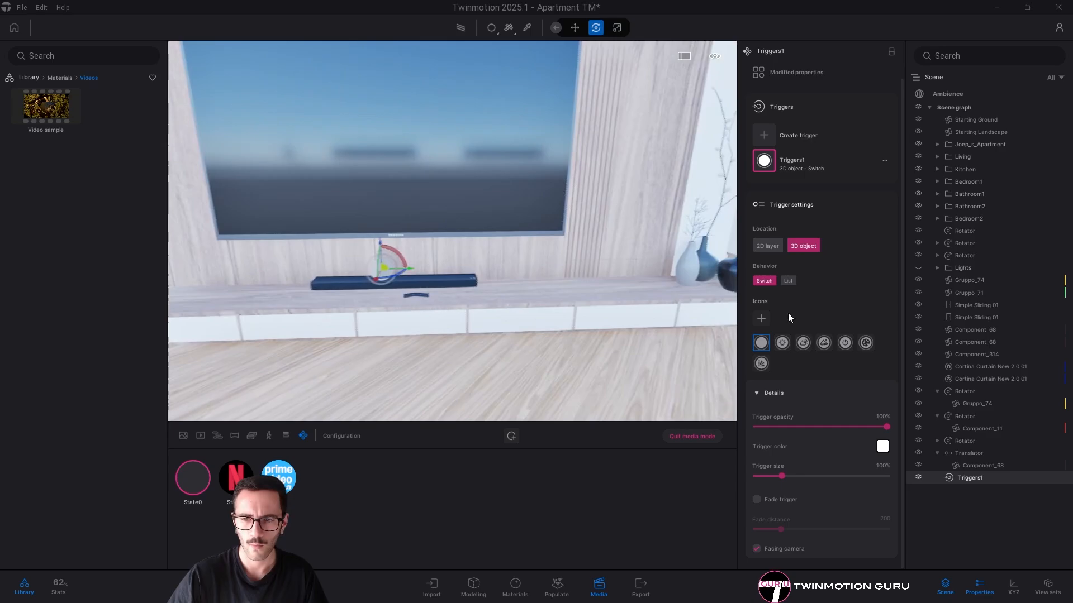
# Give the TV trigger the palette icon and set its behavior to List
pyautogui.click(866, 343)
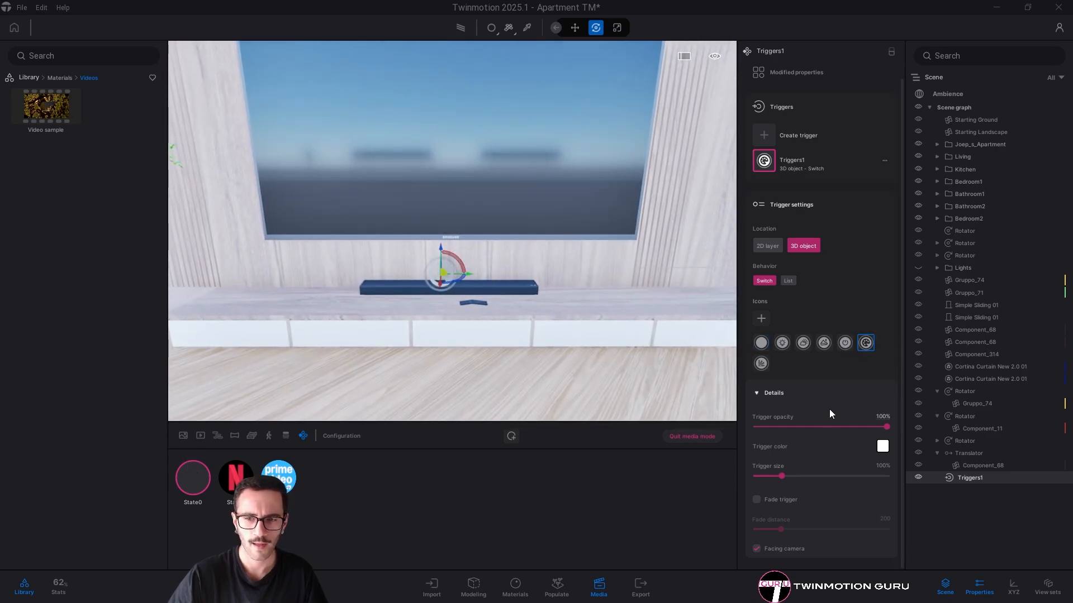
pyautogui.click(789, 280)
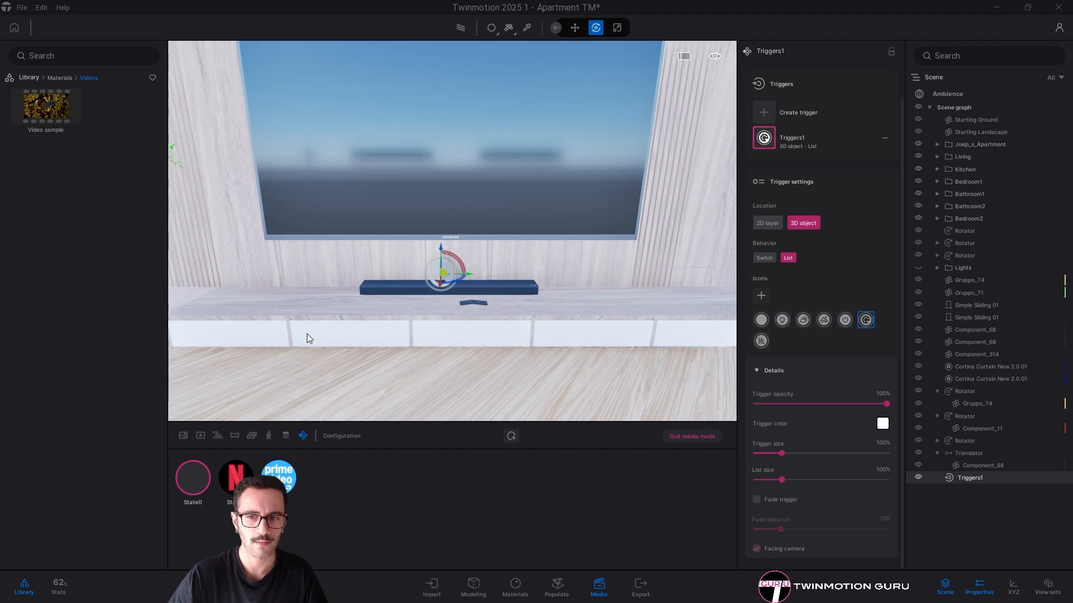
pyautogui.press('Escape')
# Test the TV trigger by opening its state list and choosing the original screen, the Netflix state and the Prime Video state
pyautogui.click(445, 273)
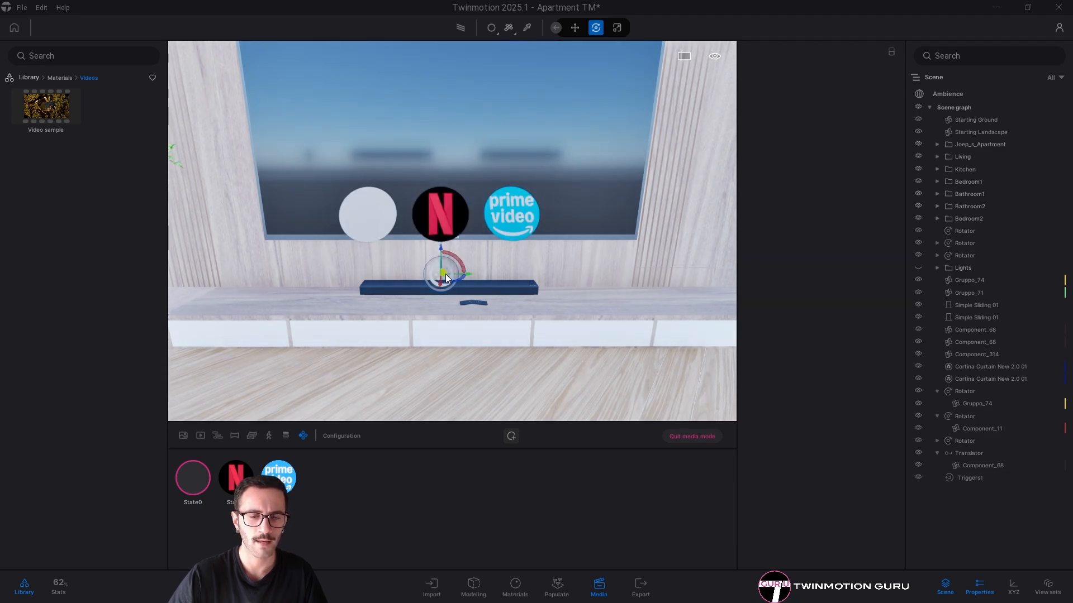
pyautogui.click(369, 222)
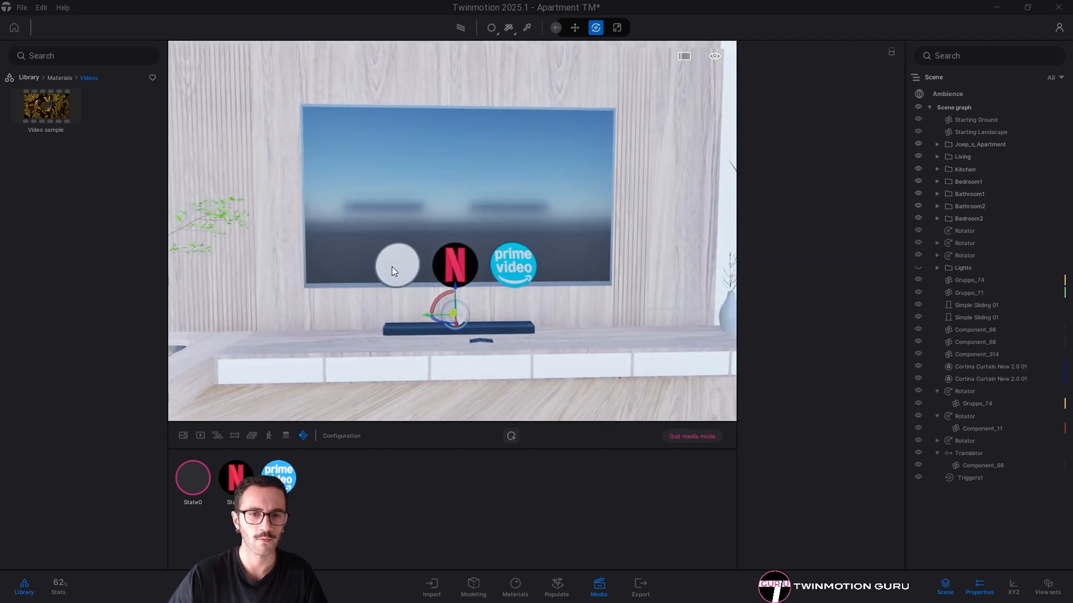
pyautogui.click(455, 274)
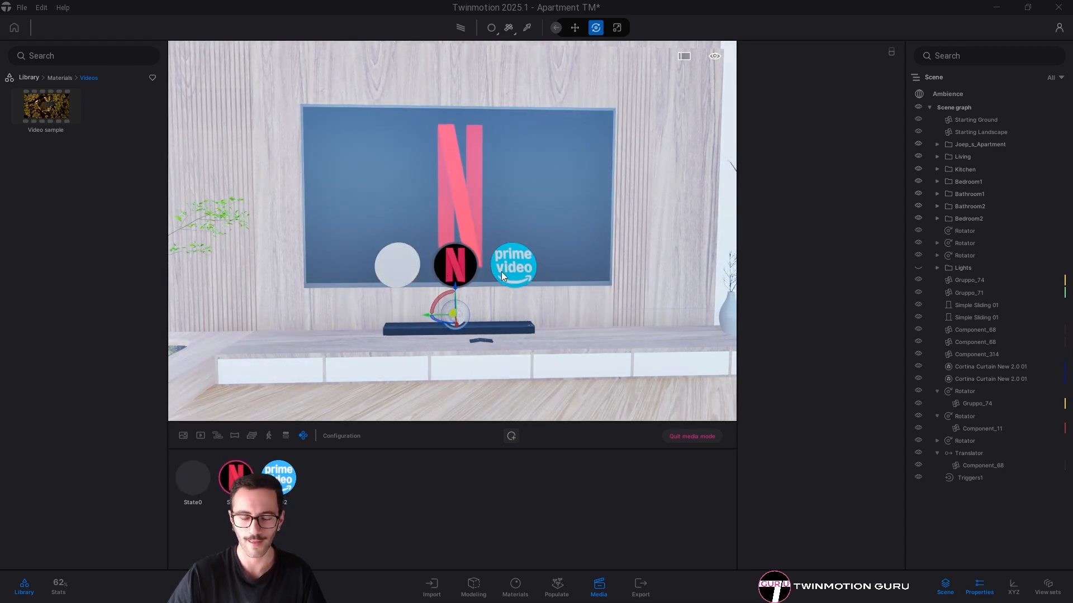
pyautogui.click(501, 267)
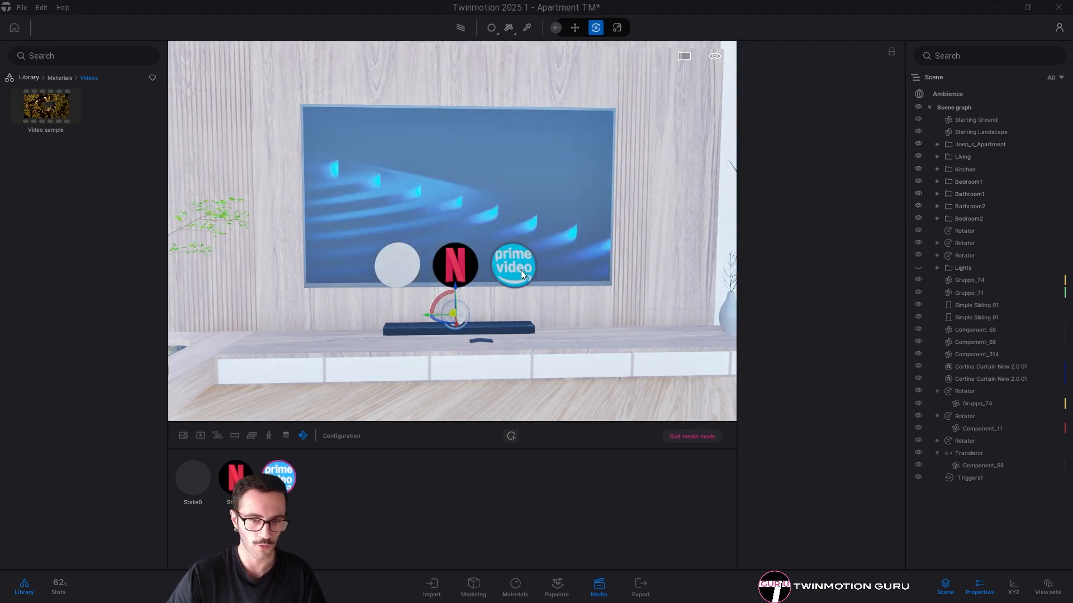
pyautogui.press('Escape')
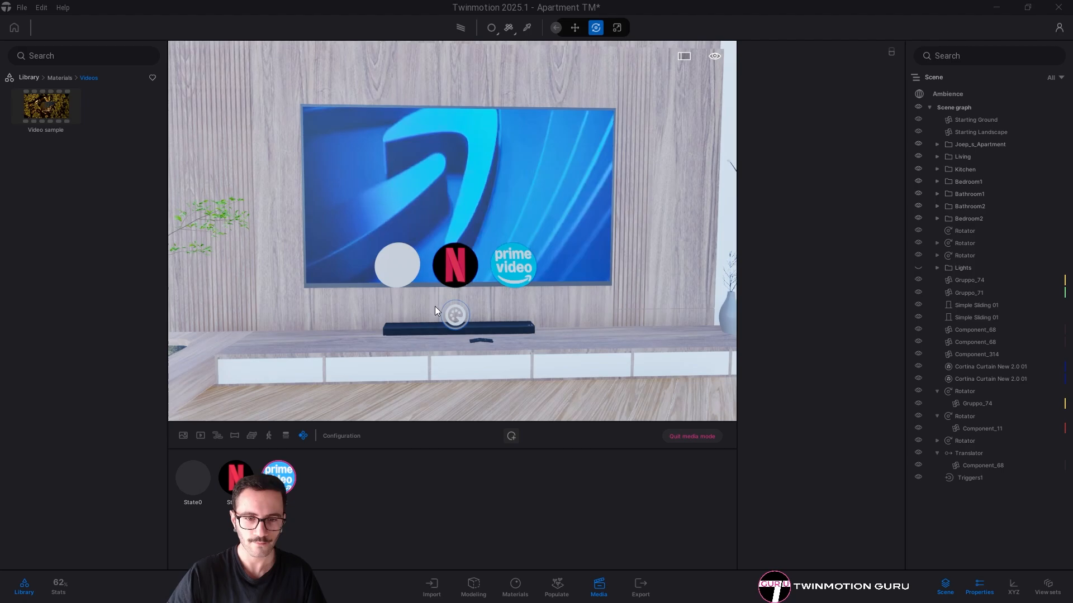
pyautogui.press('a')
pyautogui.moveTo(481, 326); pyautogui.dragTo(427, 260, button='right')
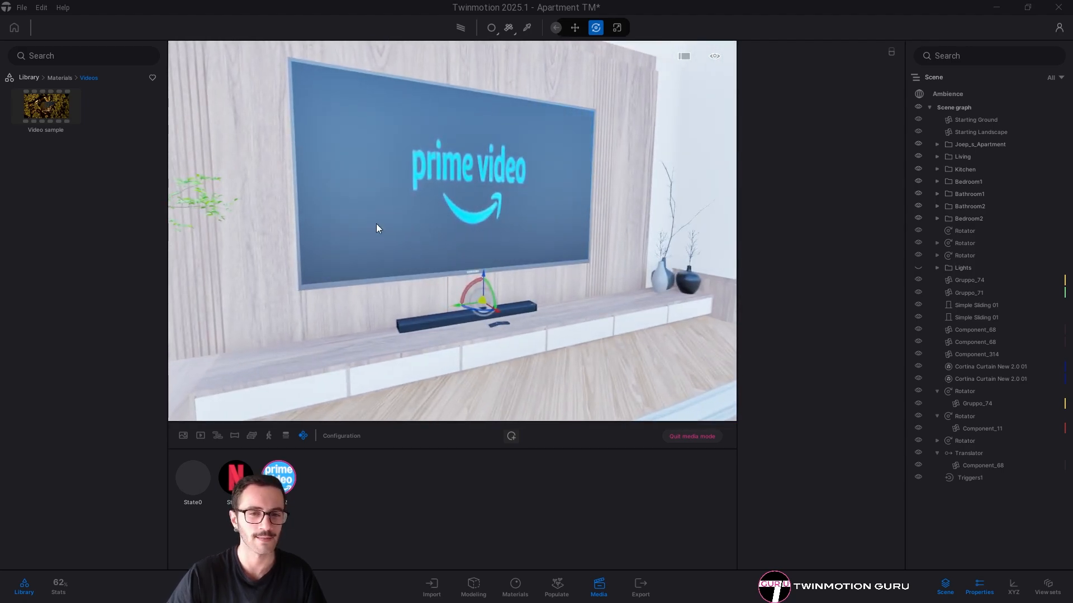
# Leave the TV configuration and save the project
pyautogui.click(689, 437)
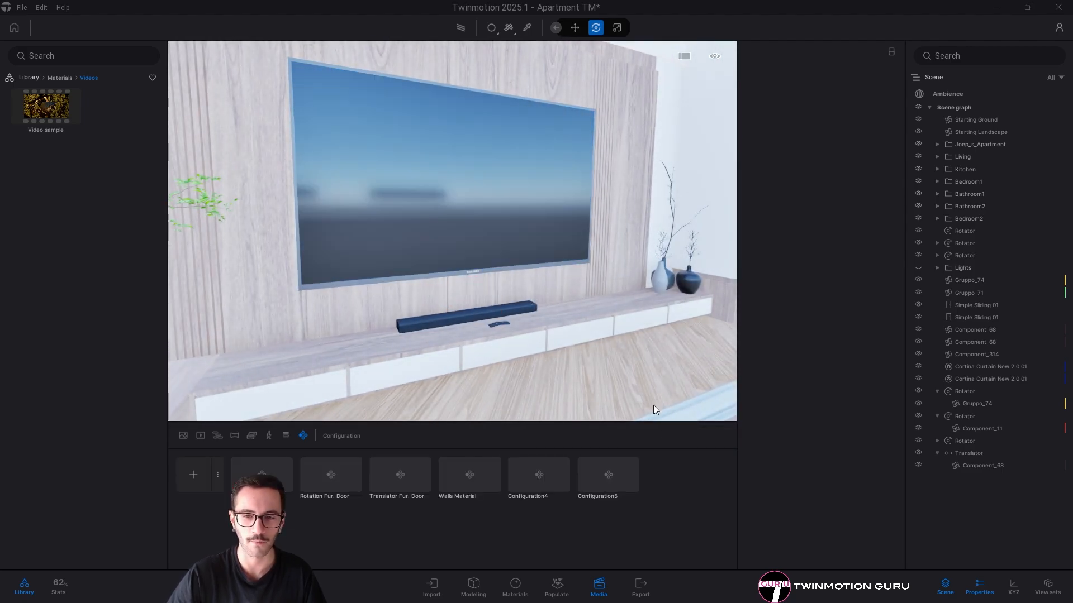
pyautogui.hotkey('ctrl', 's')
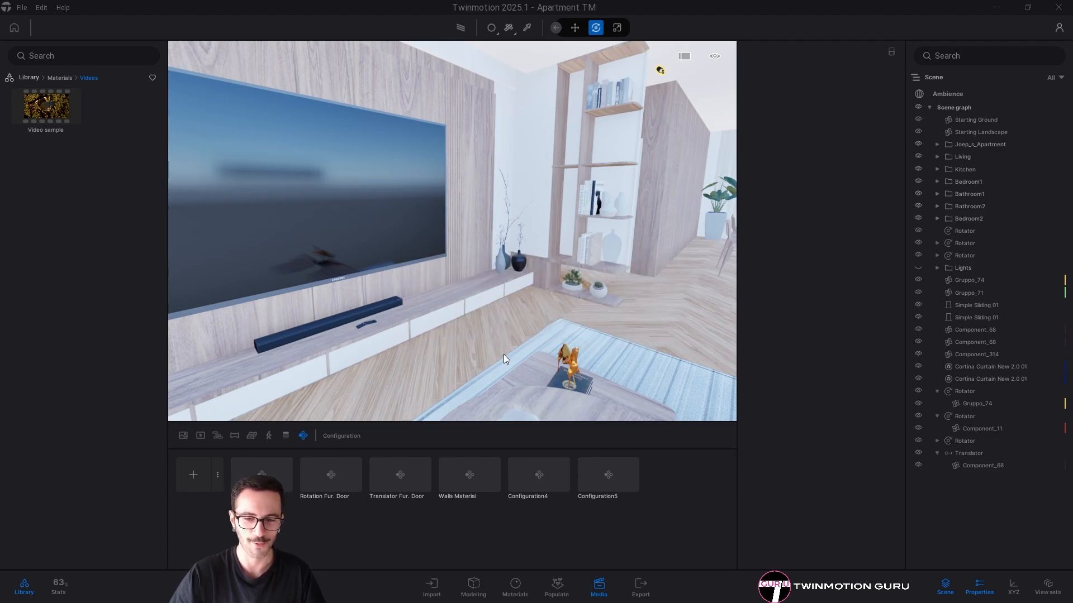
# Set the type for new configurations to Visibility
pyautogui.press('s')
pyautogui.moveTo(313, 279); pyautogui.dragTo(392, 260, button='right')
pyautogui.press('w')
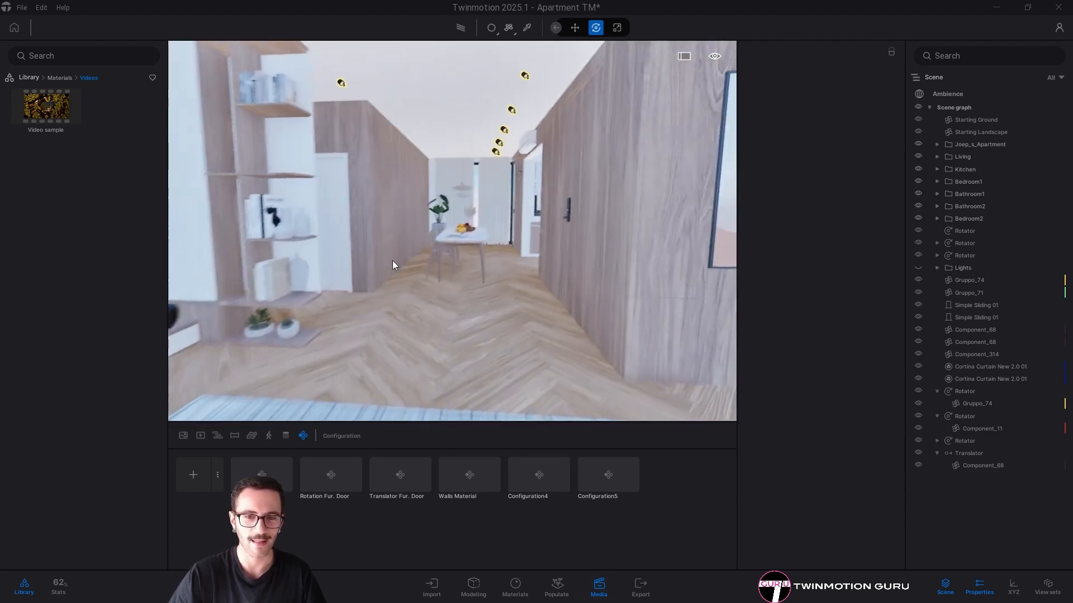
pyautogui.click(217, 476)
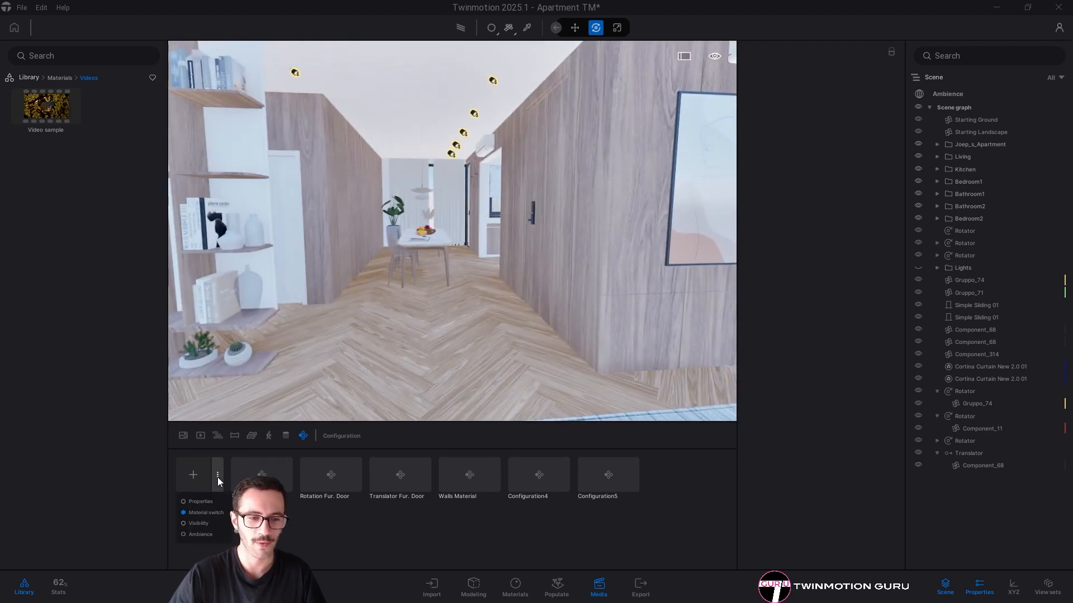
pyautogui.click(196, 523)
pyautogui.press('w')
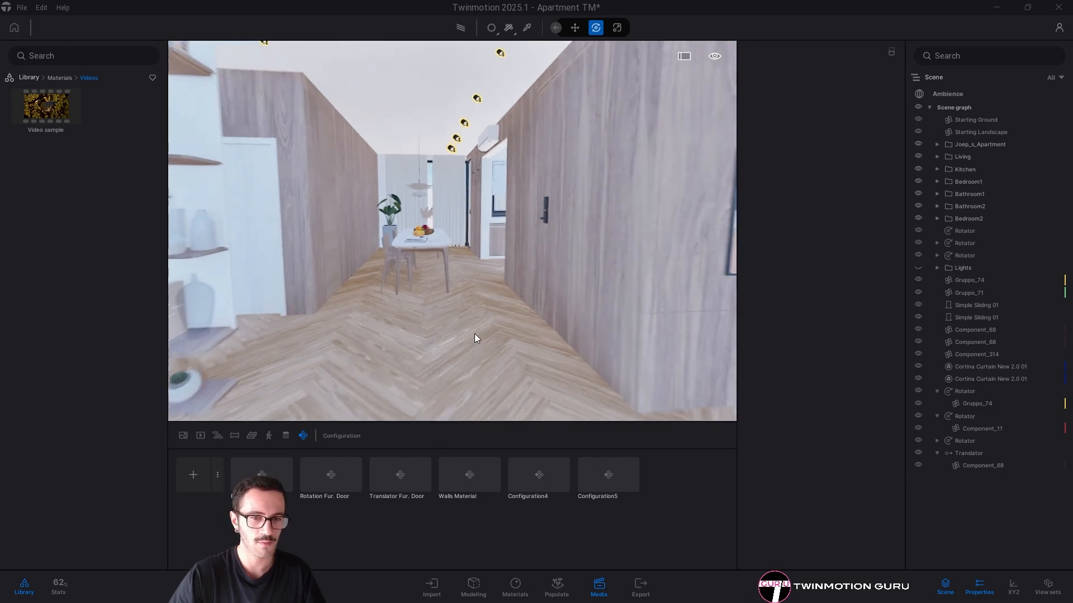
# Rename Configuration5 as TV ON/OFF
pyautogui.click(608, 457)
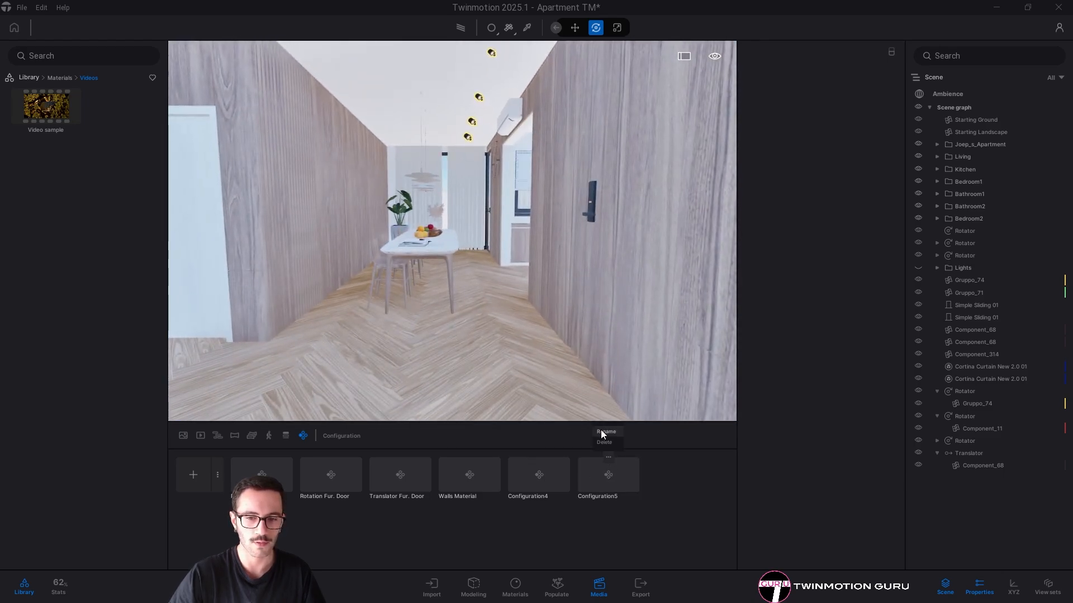
pyautogui.click(603, 432)
pyautogui.write('TV')
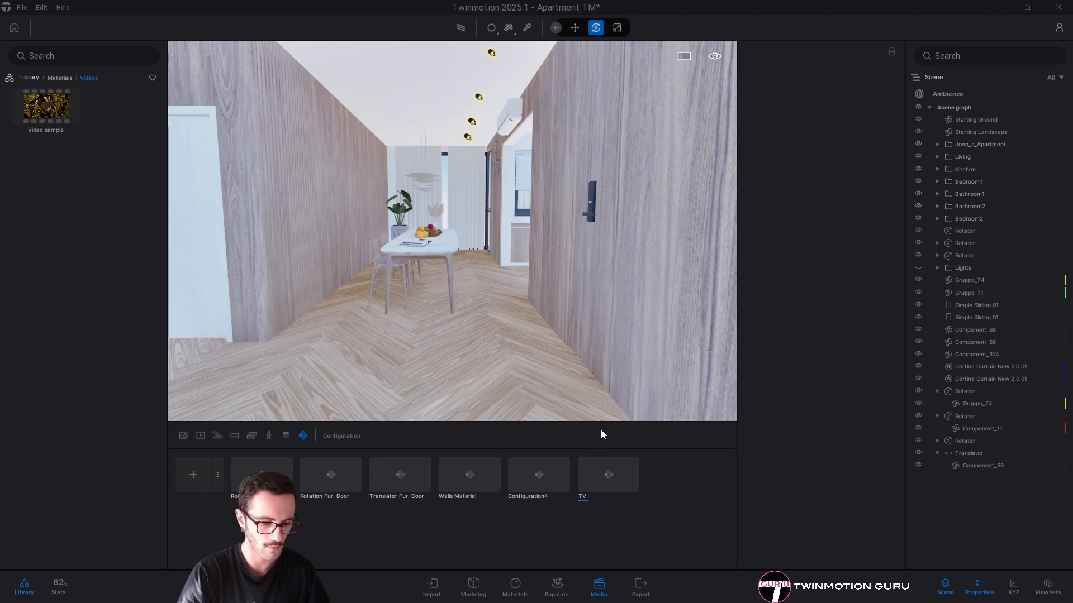
pyautogui.write(' ON/OFF')
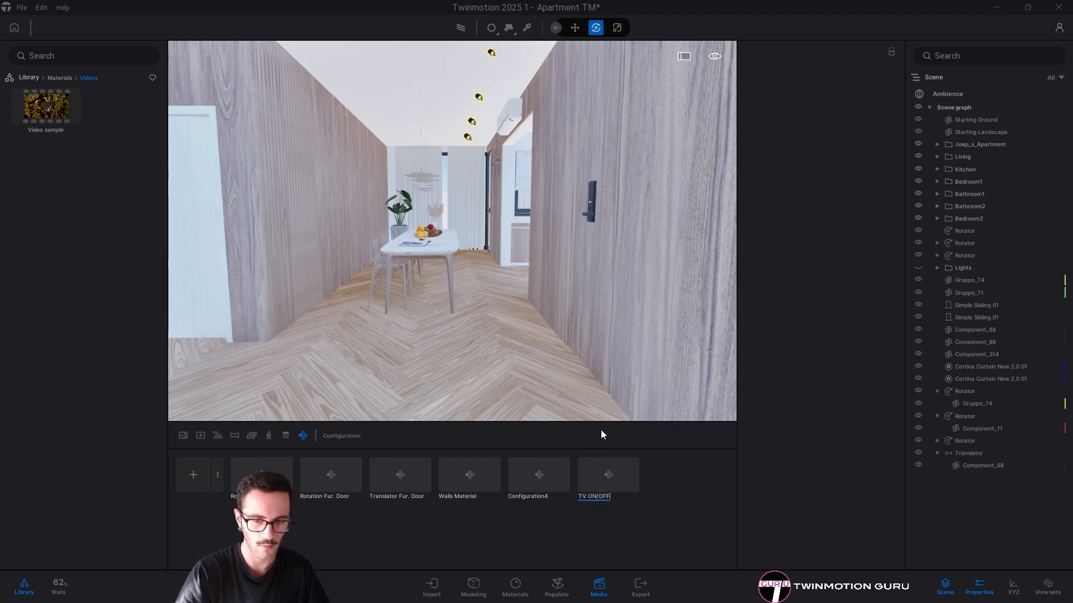
pyautogui.press('Return')
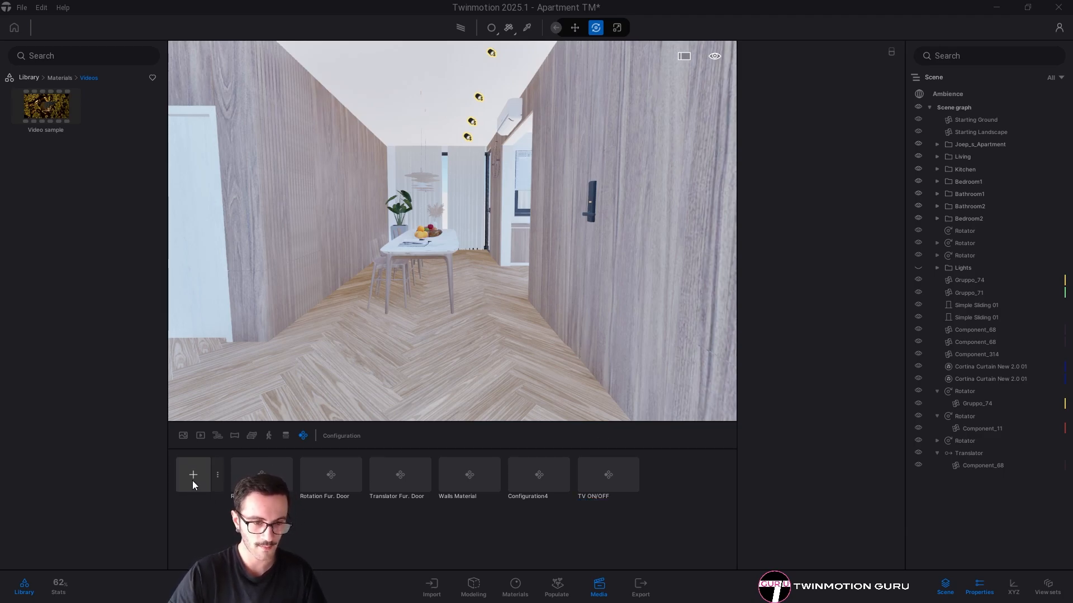
# Create a new configuration of the Visibility type
pyautogui.click(207, 480)
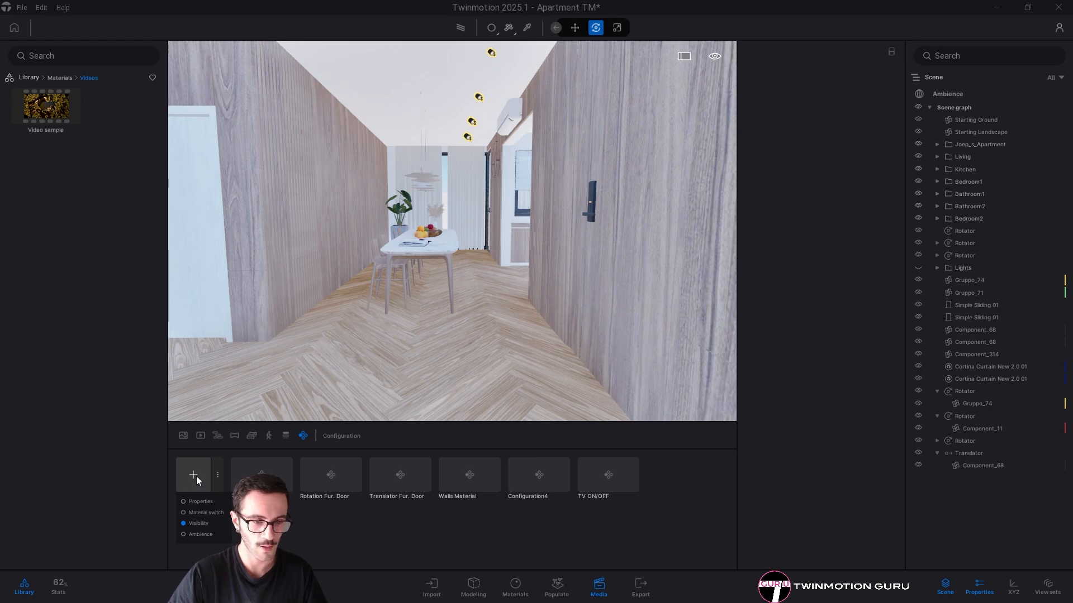
pyautogui.click(196, 476)
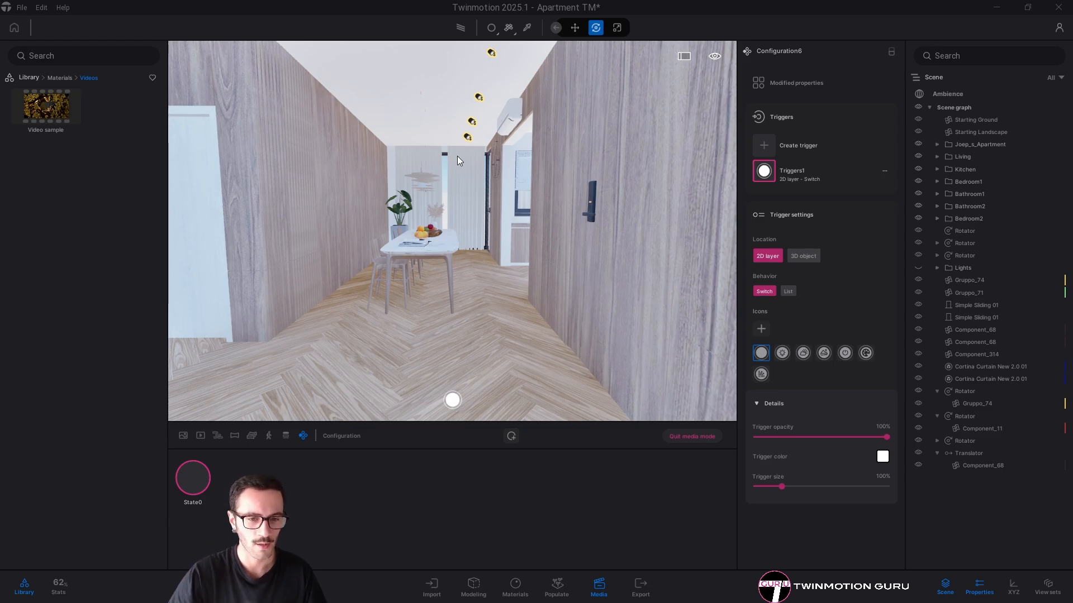
# Examine the wooden chairs along the dining table and locate the nearest one in the scene graph
pyautogui.moveTo(456, 156); pyautogui.dragTo(803, 514, button='right')
pyautogui.press('a')
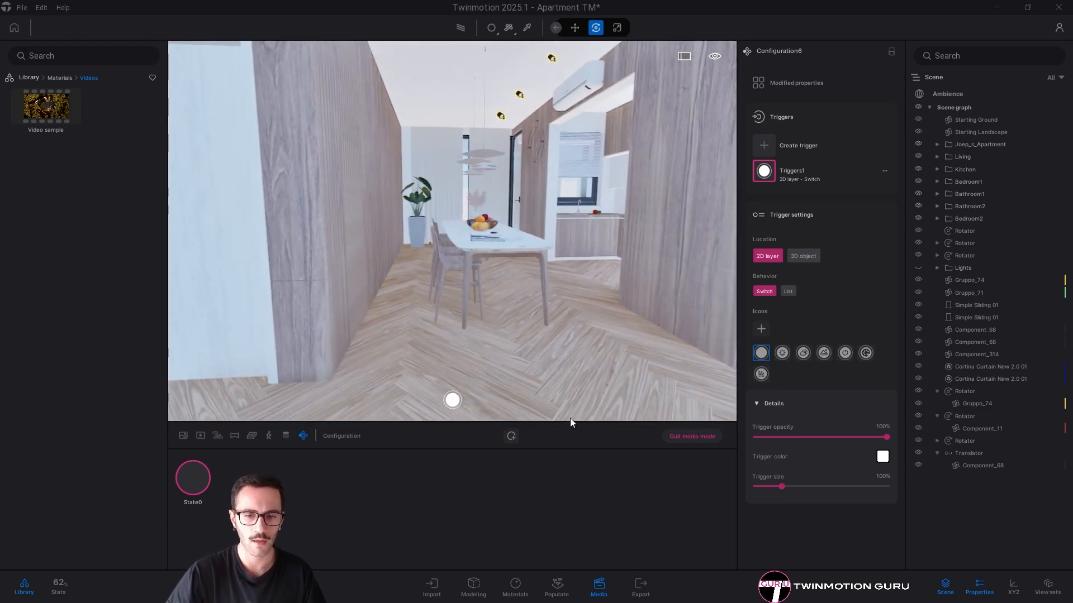
pyautogui.press('w')
pyautogui.moveTo(570, 418); pyautogui.dragTo(441, 213, button='right')
pyautogui.press('d')
pyautogui.press('e')
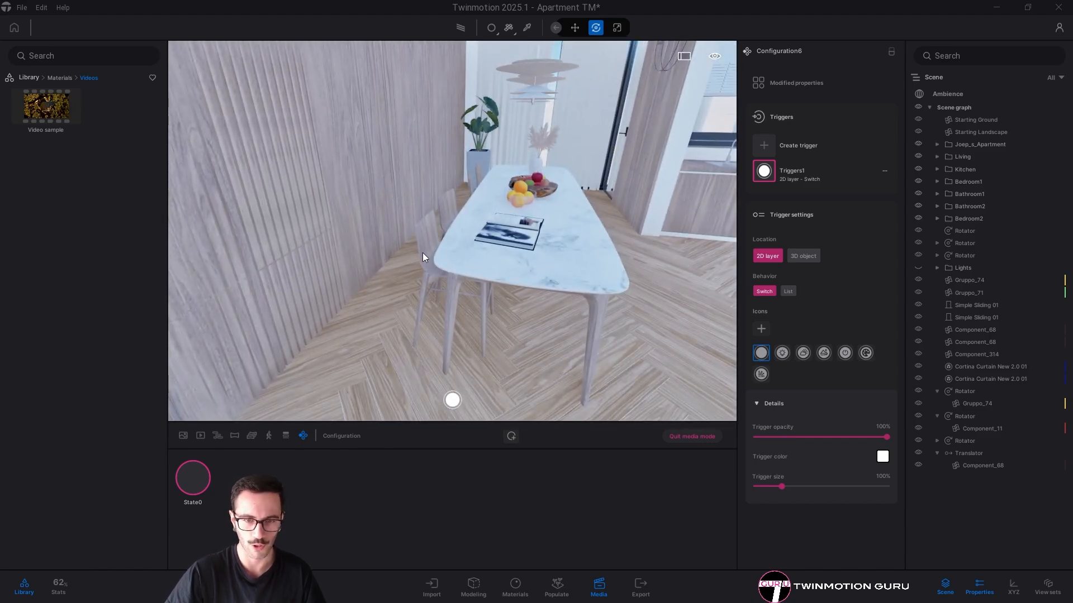
pyautogui.moveTo(423, 250); pyautogui.dragTo(520, 290, button='right')
pyautogui.press('a')
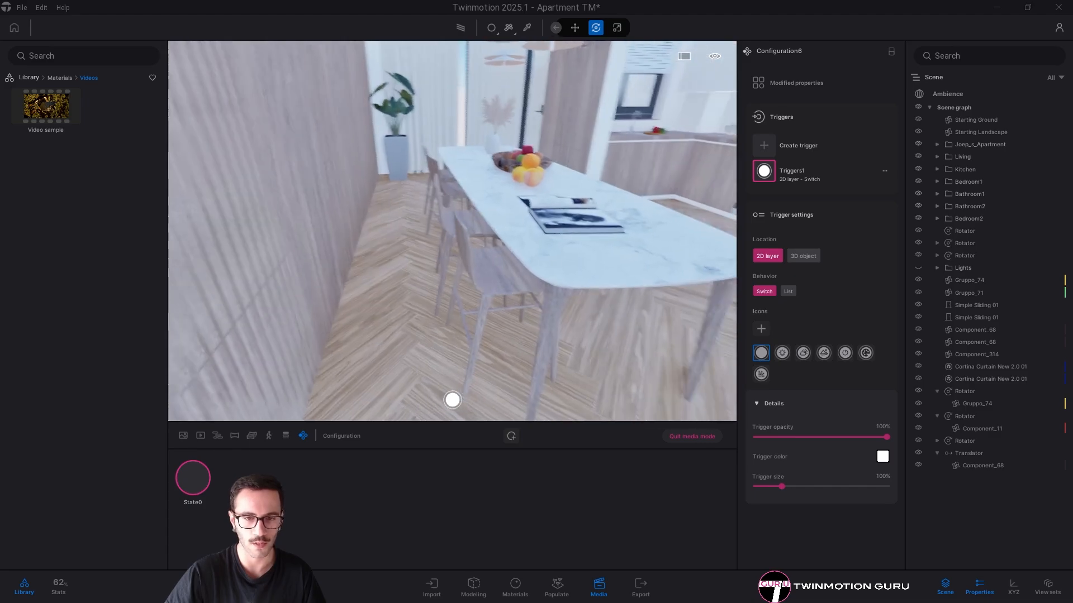
pyautogui.click(482, 276)
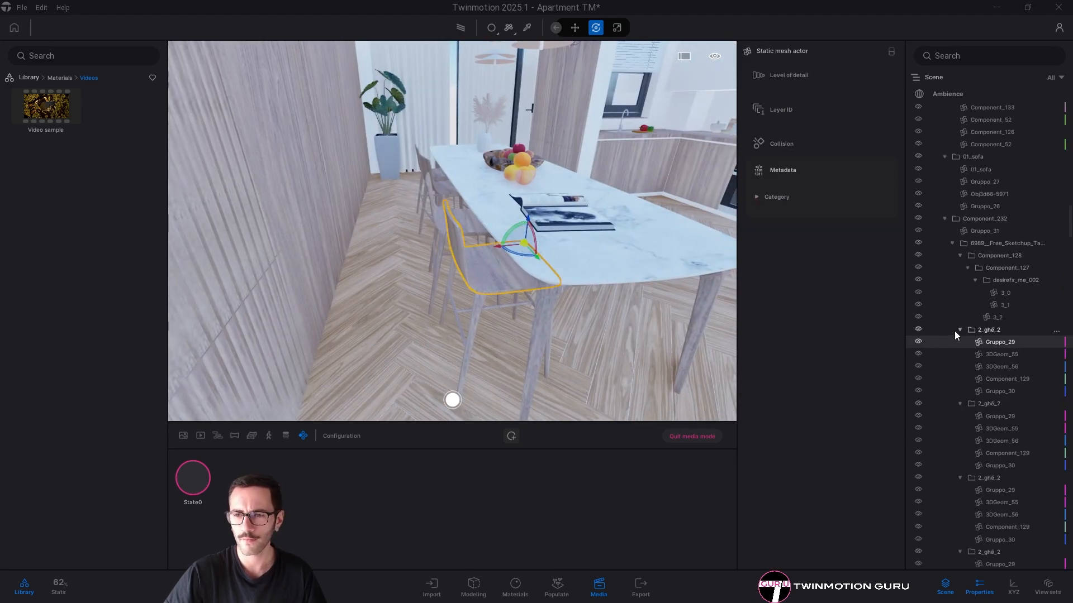
pyautogui.moveTo(448, 159); pyautogui.dragTo(459, 177, button='right')
pyautogui.press('d')
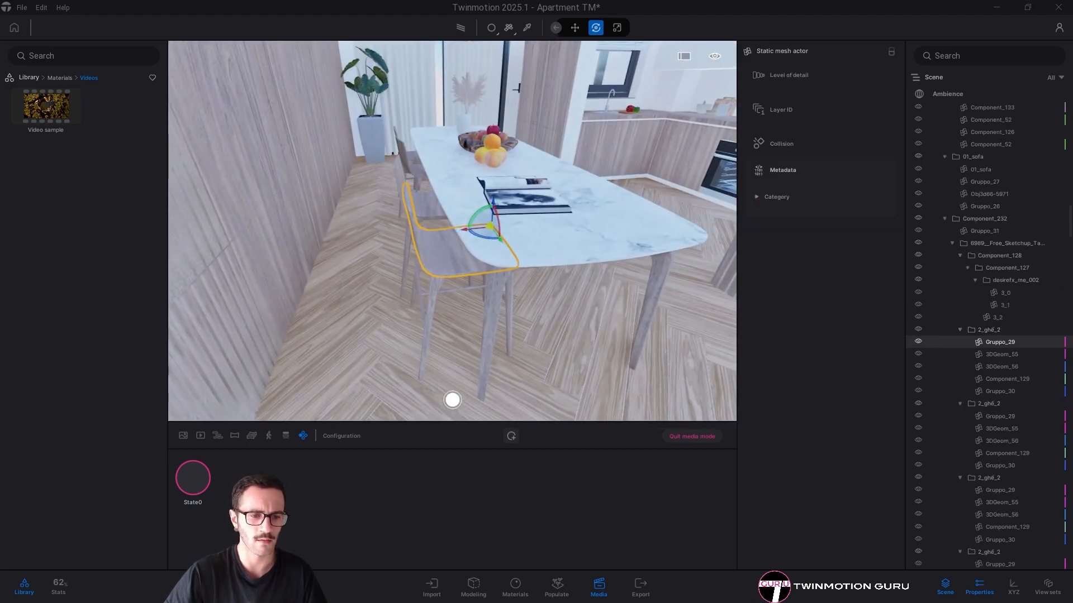
pyautogui.press('a')
pyautogui.moveTo(403, 150); pyautogui.dragTo(386, 167, button='right')
pyautogui.press('d')
pyautogui.moveTo(354, 275); pyautogui.dragTo(354, 263, button='right')
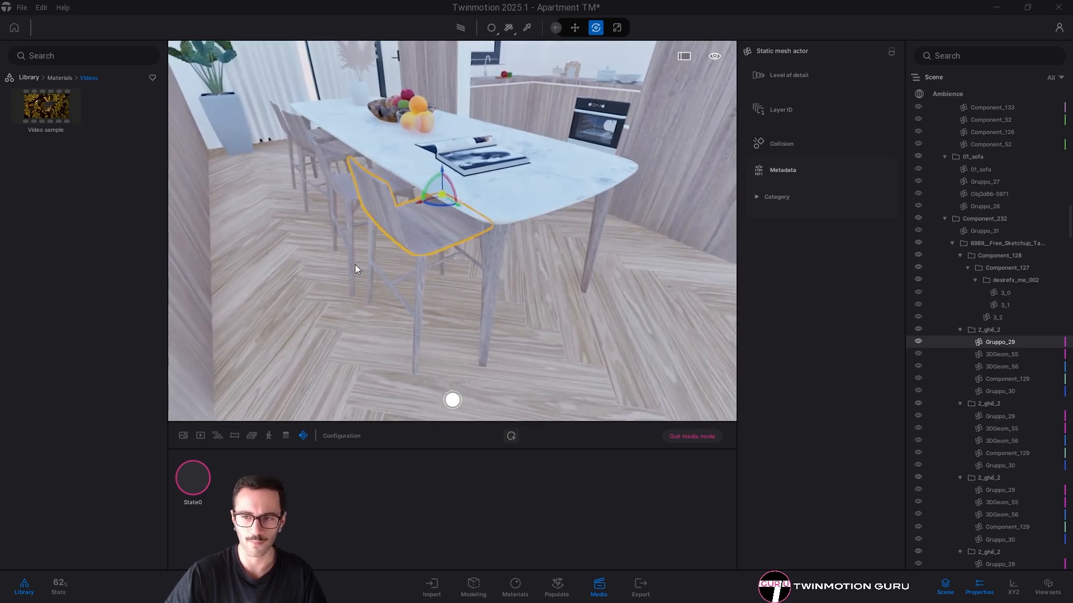
# Browse the library's Home objects for a replacement dining chair among the Living room Chairs
pyautogui.click(30, 77)
pyautogui.click(51, 162)
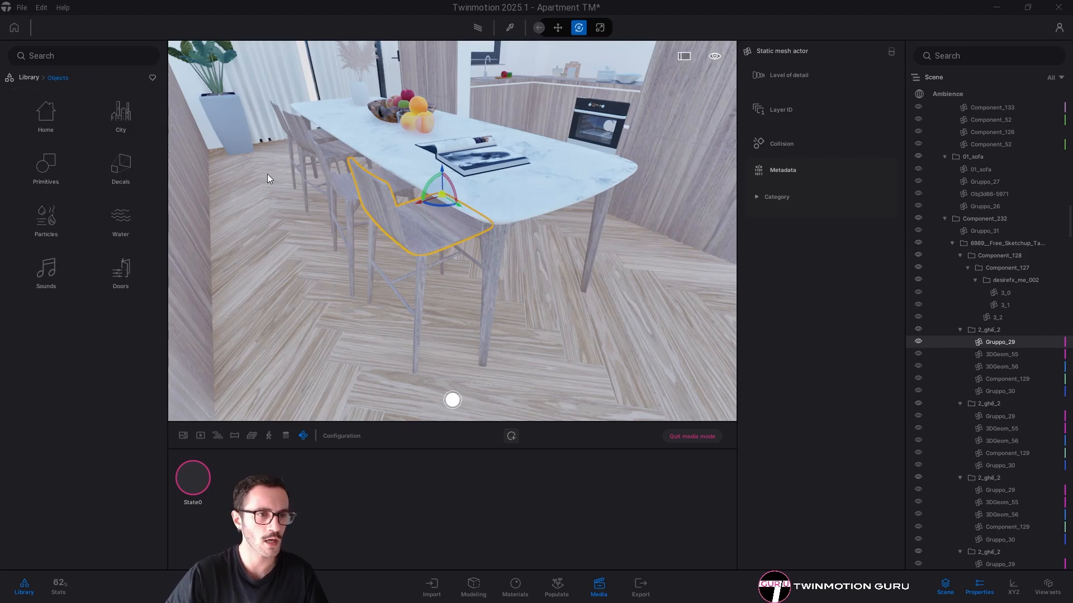
pyautogui.moveTo(267, 173); pyautogui.dragTo(277, 208, button='right')
pyautogui.click(53, 121)
pyautogui.click(44, 112)
pyautogui.click(42, 115)
pyautogui.scroll(-2, 274, 212)
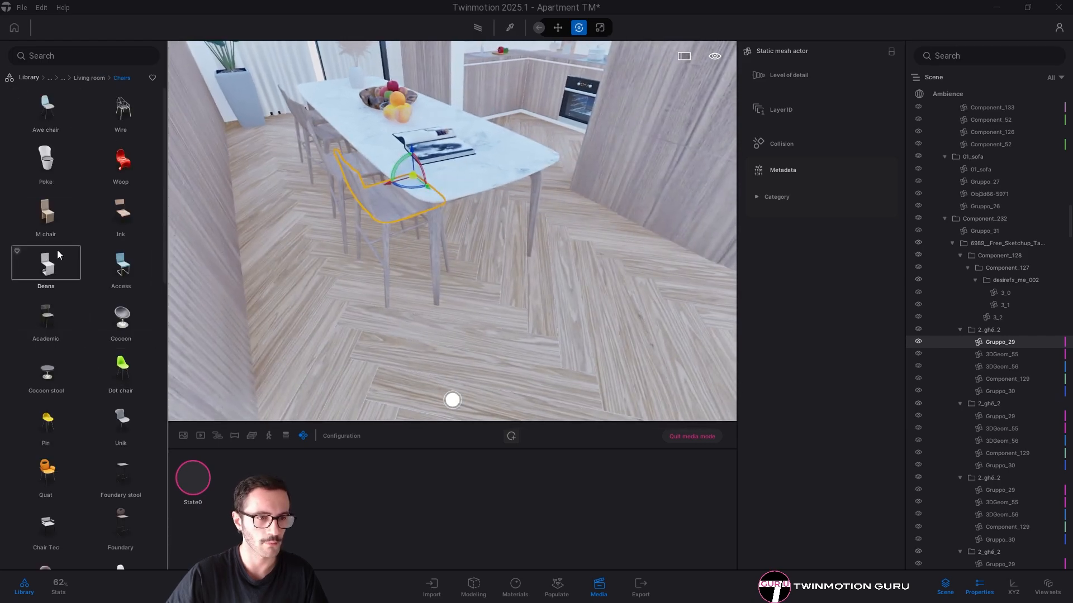
pyautogui.scroll(-2, 118, 268)
pyautogui.scroll(-2, 119, 268)
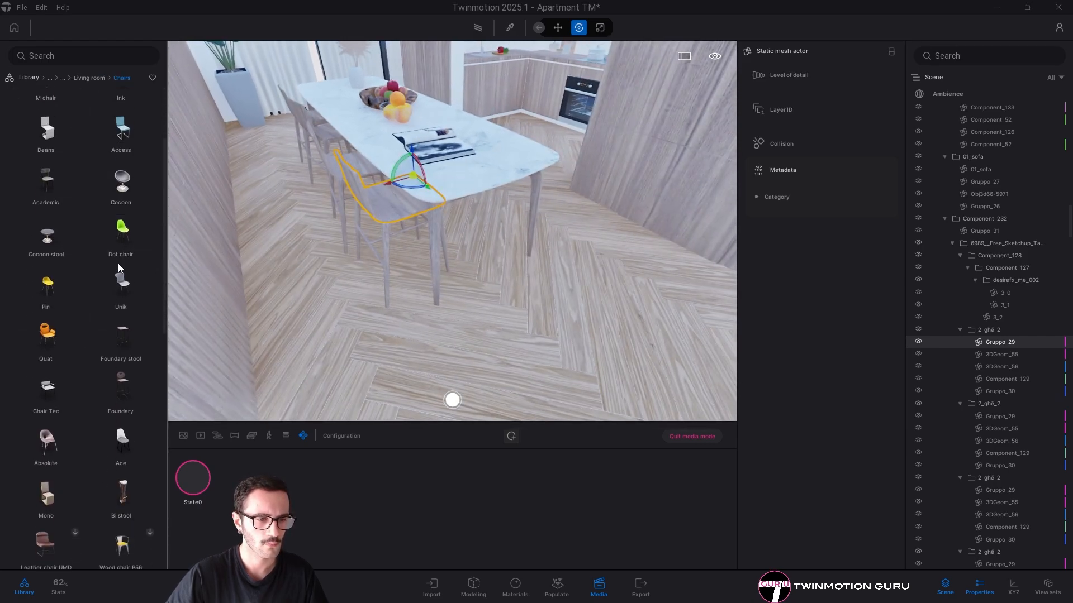
pyautogui.scroll(4, 112, 435)
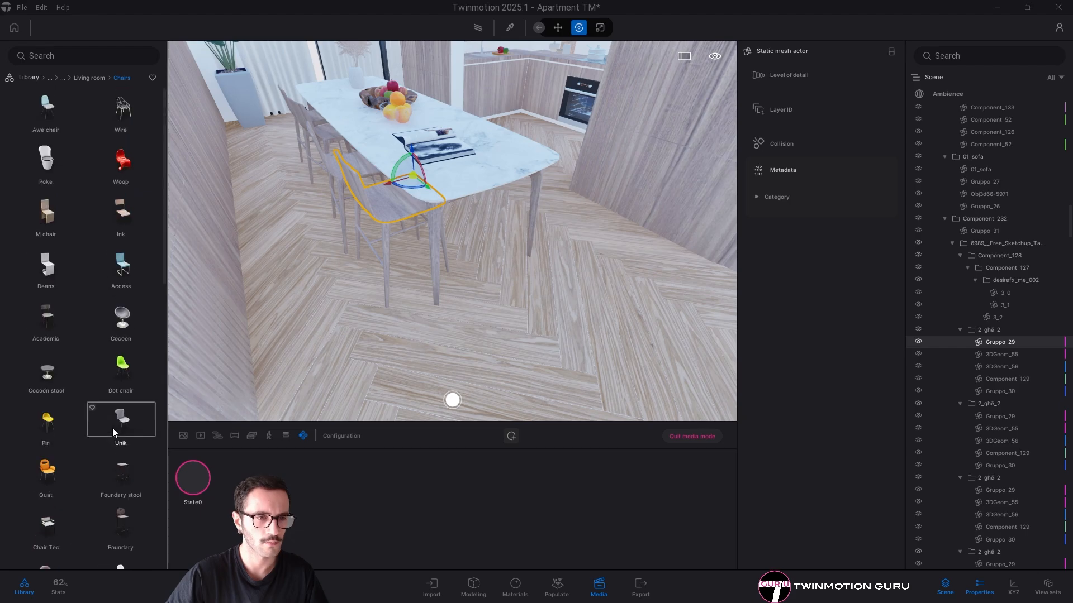
# Open the user library's Chair folder under 3D, Interior and Seat
pyautogui.click(29, 77)
pyautogui.click(125, 369)
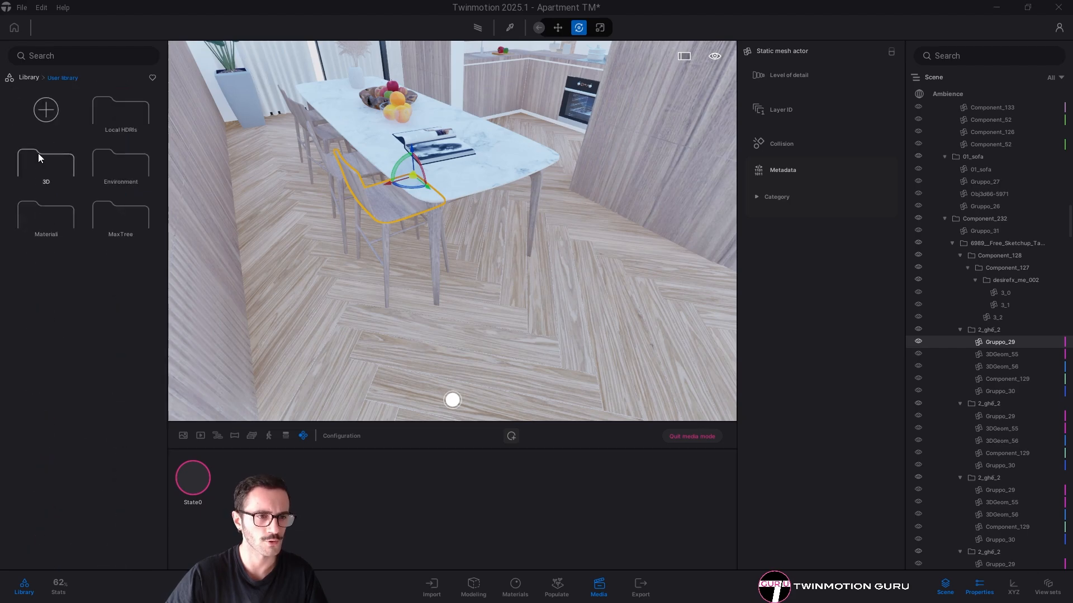
pyautogui.click(38, 153)
pyautogui.click(46, 168)
pyautogui.click(47, 377)
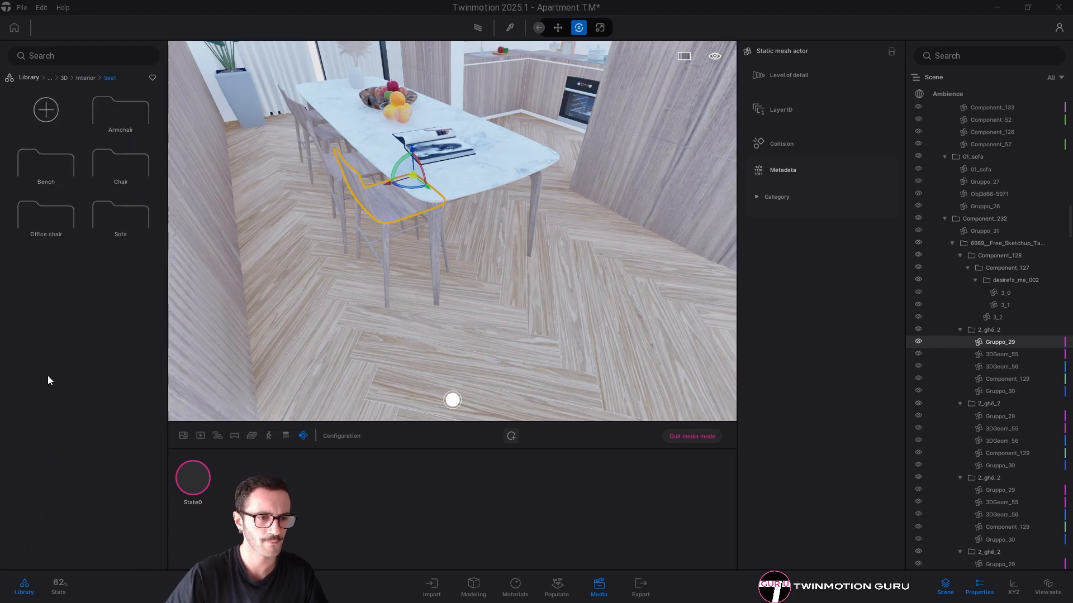
pyautogui.click(121, 165)
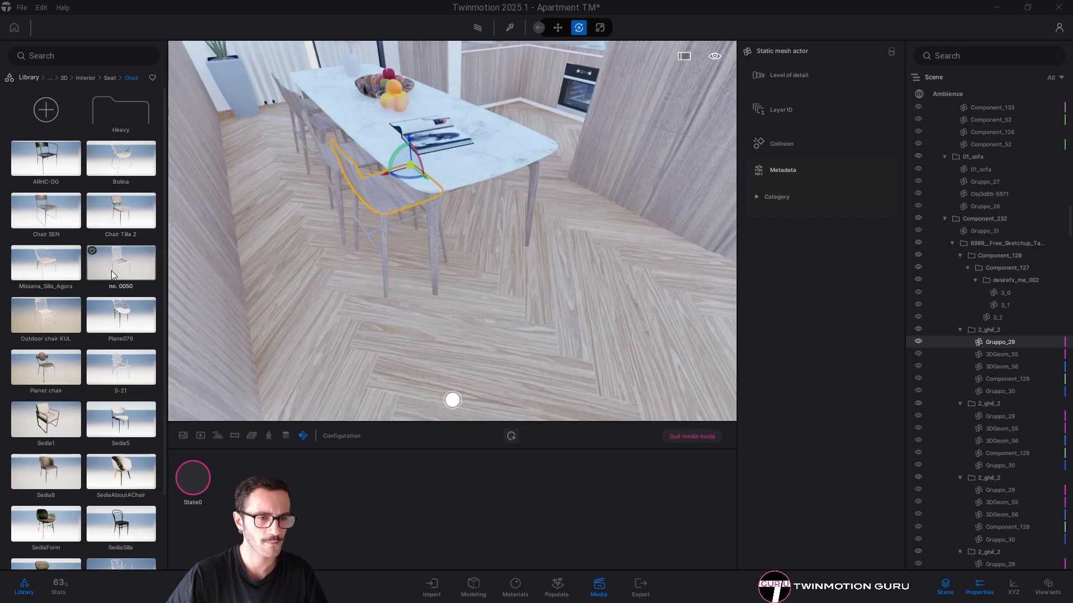
# Place the Plane079 chair beside the dining table and rotate it by 90 degrees
pyautogui.moveTo(125, 311); pyautogui.dragTo(395, 271)
pyautogui.write('90')
pyautogui.press('Return')
pyautogui.moveTo(394, 271)
pyautogui.mouseDown(button='right')
pyautogui.moveTo(330, 274)
pyautogui.moveTo(441, 239)
pyautogui.mouseUp(button='right')
# Copy the Plane079 chair along the table as 3 instances with 0.57 m spacing
pyautogui.moveTo(490, 285)
pyautogui.keyDown('shift'); pyautogui.mouseDown()
pyautogui.moveTo(361, 278)
pyautogui.moveTo(376, 279)
pyautogui.mouseUp(); pyautogui.keyUp('shift')
pyautogui.write('3')
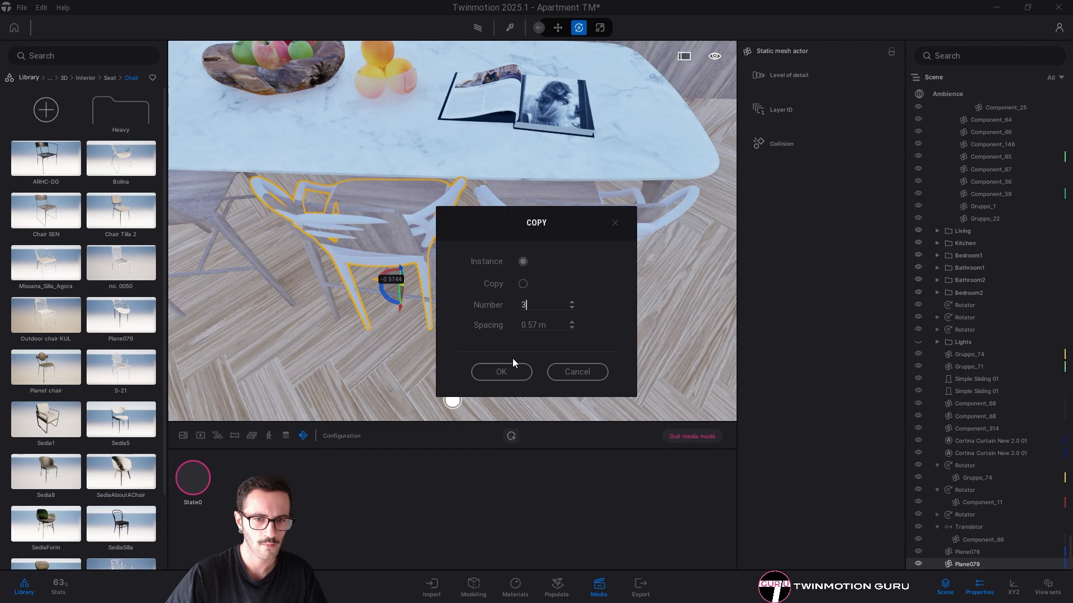
pyautogui.click(506, 364)
# Select all four Plane079 chairs, shift them about 0.11 m along the dining table, and deselect them
pyautogui.moveTo(470, 280); pyautogui.dragTo(502, 275, button='right')
pyautogui.keyDown('ctrl'); pyautogui.click(643, 209); pyautogui.keyUp('ctrl')
pyautogui.moveTo(503, 223); pyautogui.dragTo(530, 242, button='right')
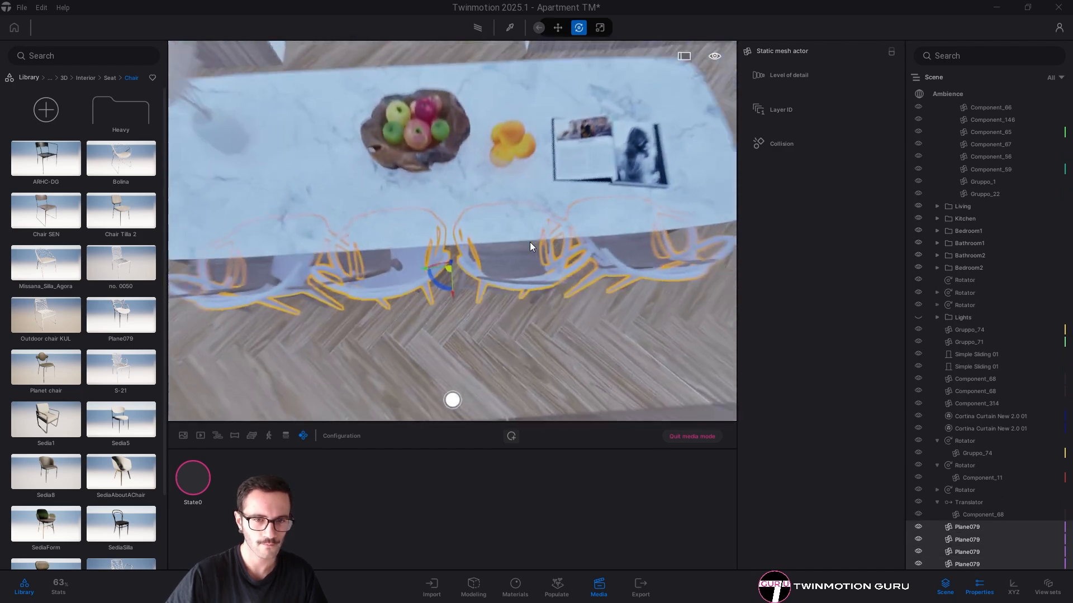
pyautogui.moveTo(423, 267); pyautogui.dragTo(410, 267)
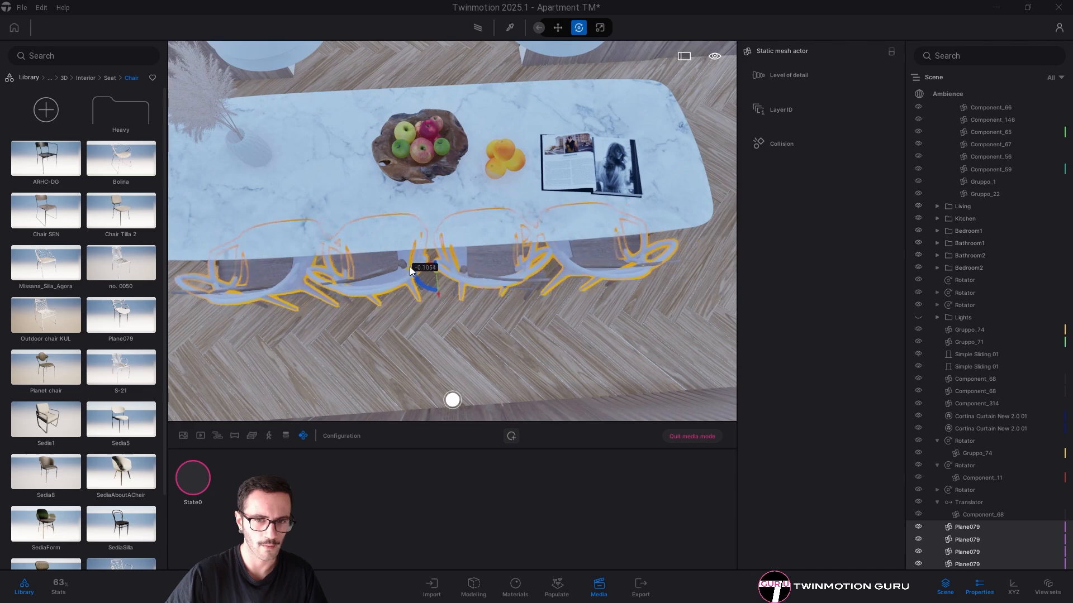
pyautogui.moveTo(410, 270); pyautogui.dragTo(940, 533, button='right')
pyautogui.press('Escape')
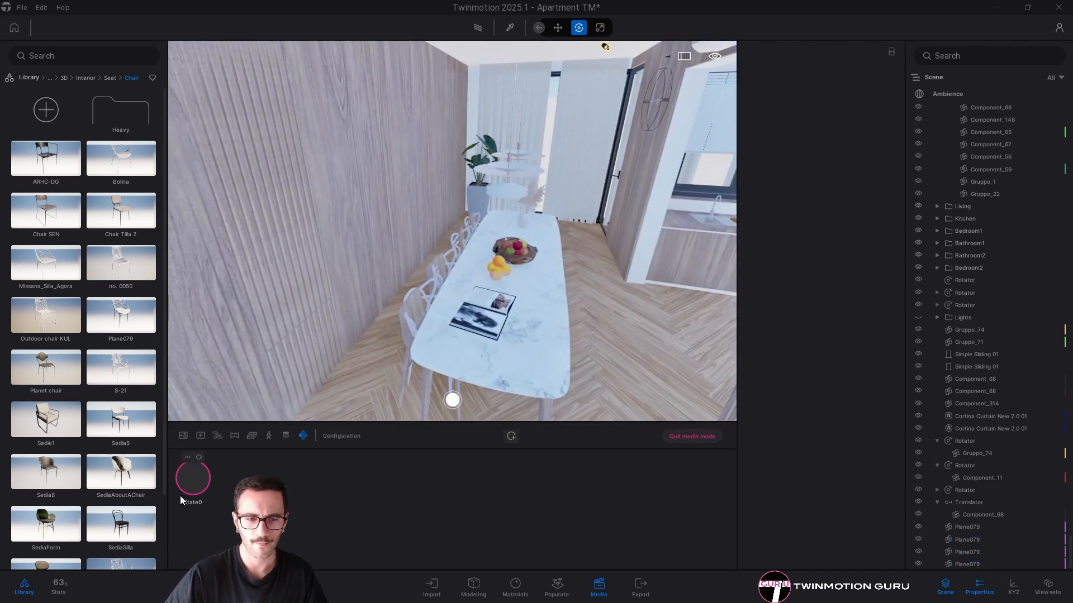
# Hide the four Plane079 chairs with State0 active
pyautogui.click(192, 481)
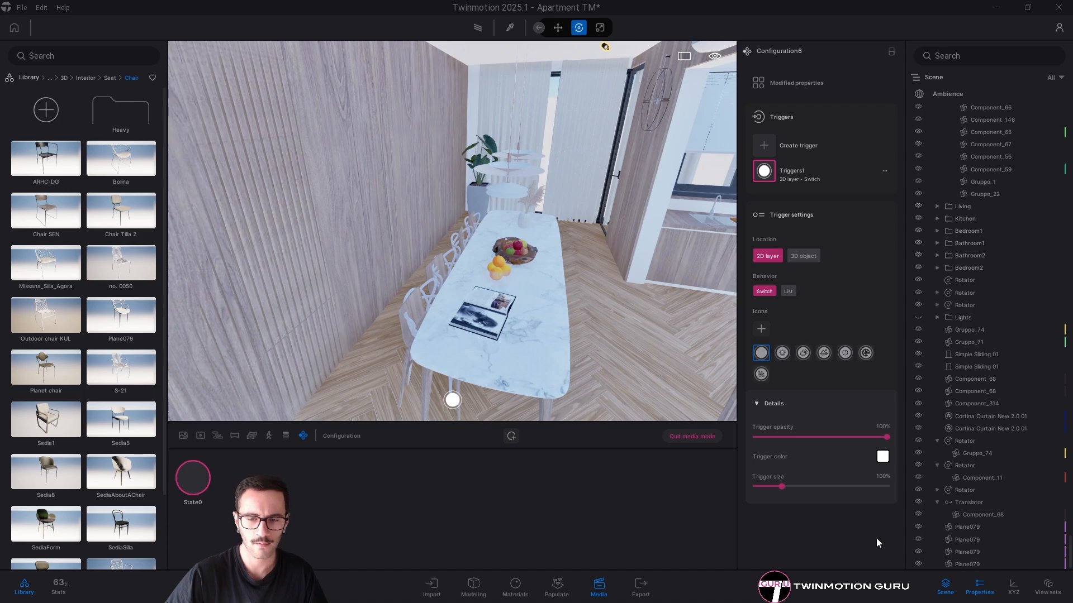
pyautogui.click(963, 527)
pyautogui.keyDown('shift'); pyautogui.click(971, 564); pyautogui.keyUp('shift')
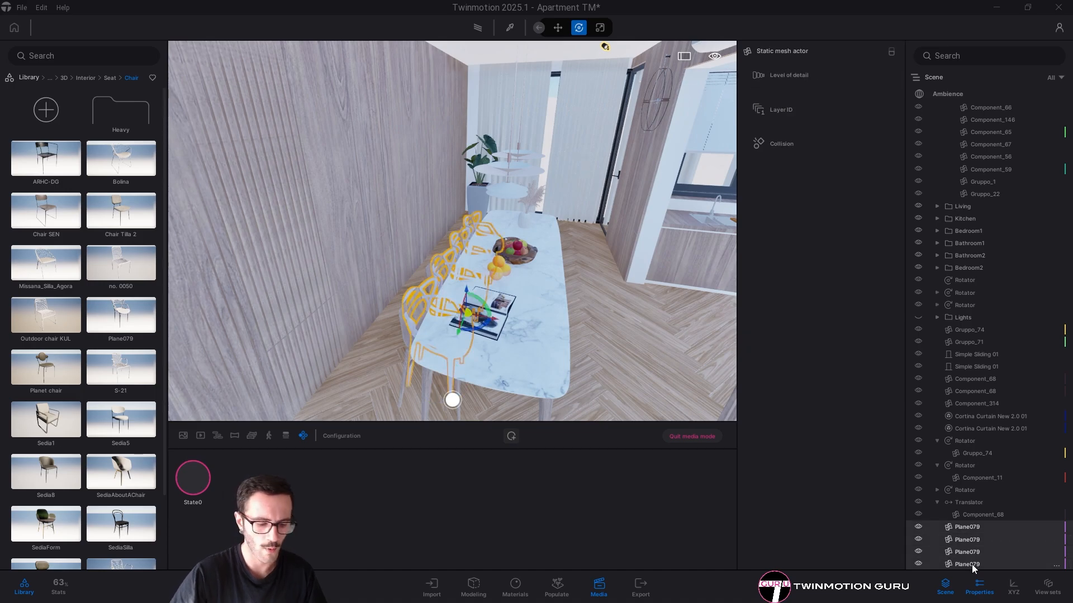
pyautogui.click(917, 528)
pyautogui.press('Escape')
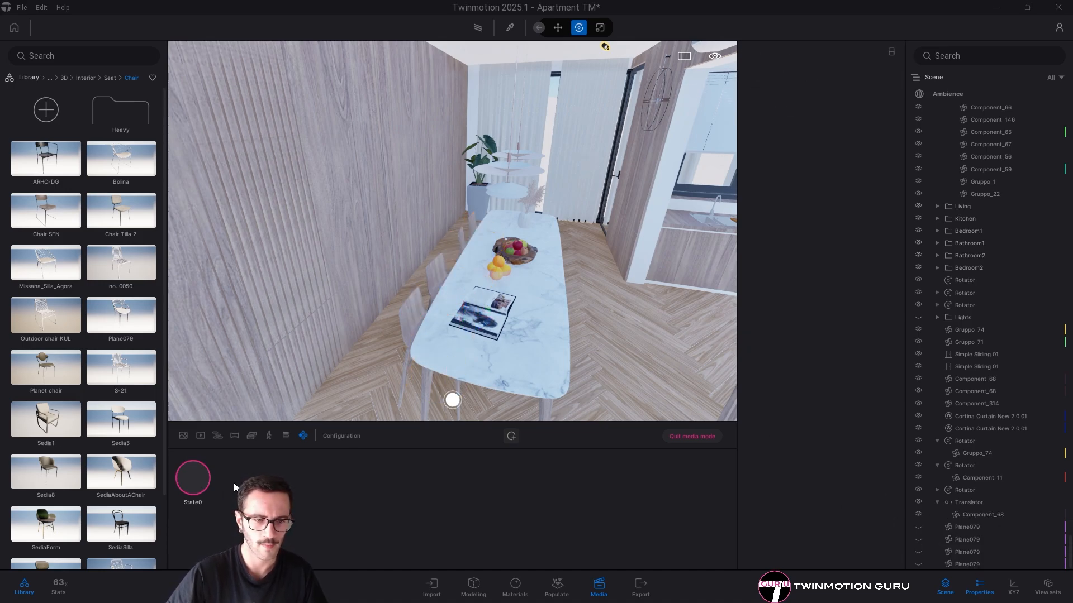
# Select the four original wooden chair groups in the scene graph and hide them from the dining table
pyautogui.moveTo(197, 460)
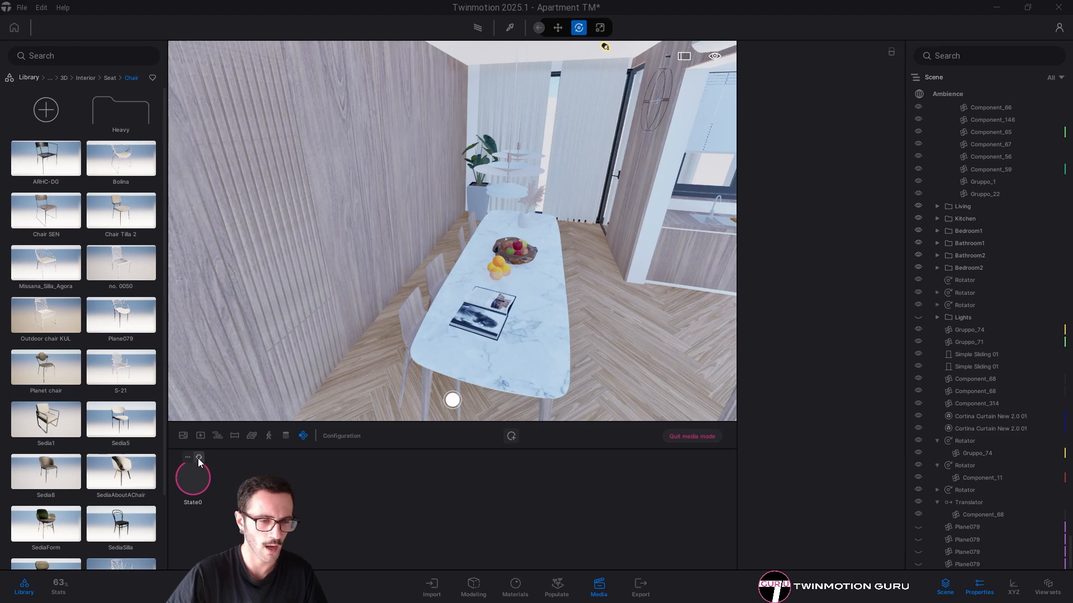
pyautogui.press('q')
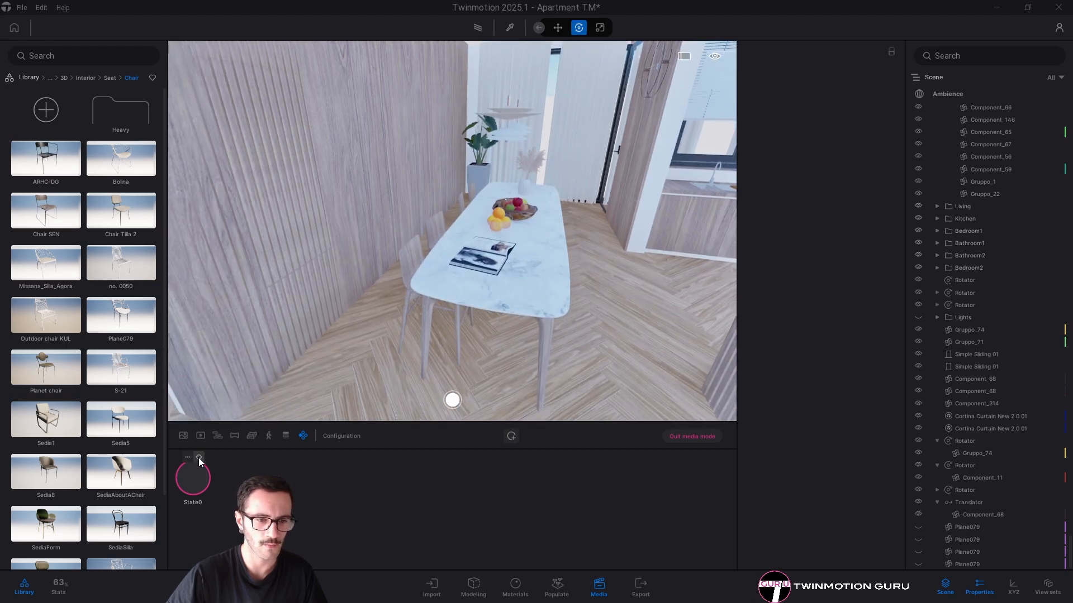
pyautogui.moveTo(453, 268); pyautogui.dragTo(436, 264, button='right')
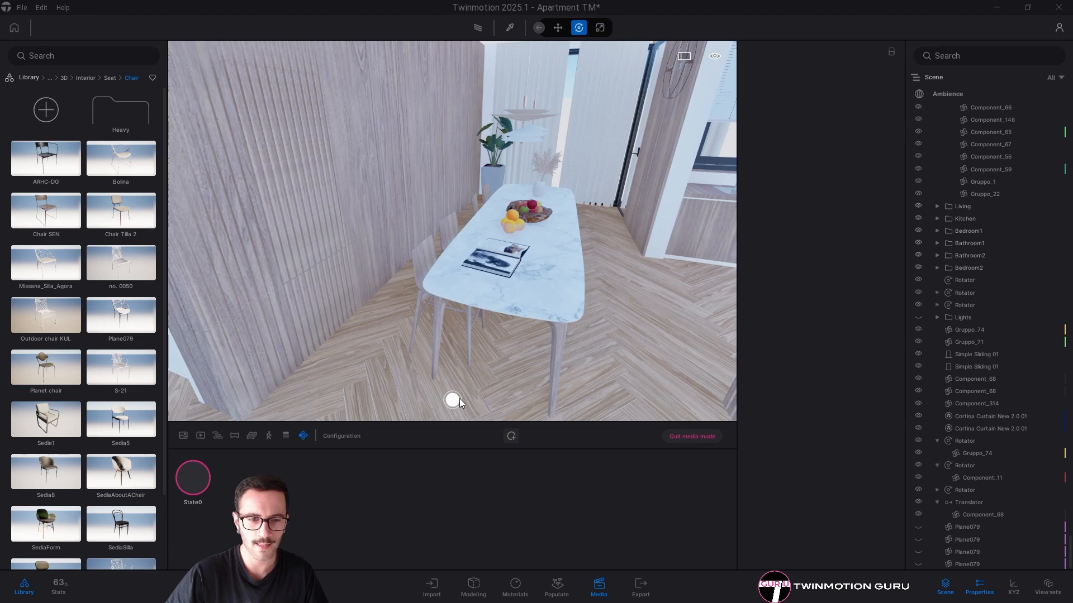
pyautogui.moveTo(460, 402); pyautogui.dragTo(470, 266, button='right')
pyautogui.click(470, 267)
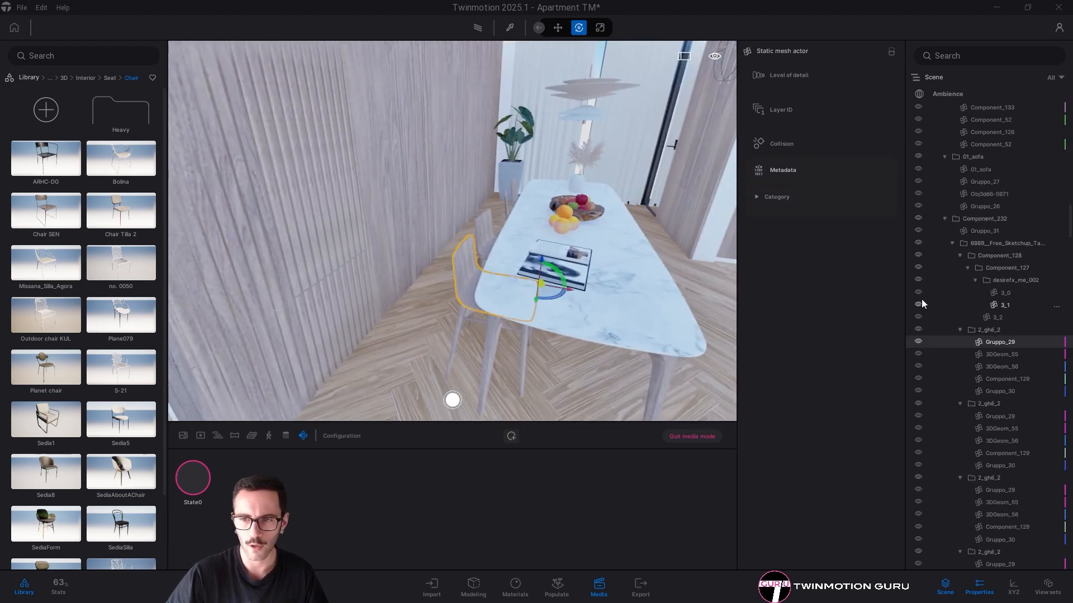
pyautogui.click(987, 330)
pyautogui.scroll(-5, 987, 335)
pyautogui.keyDown('shift'); pyautogui.click(987, 400); pyautogui.keyUp('shift')
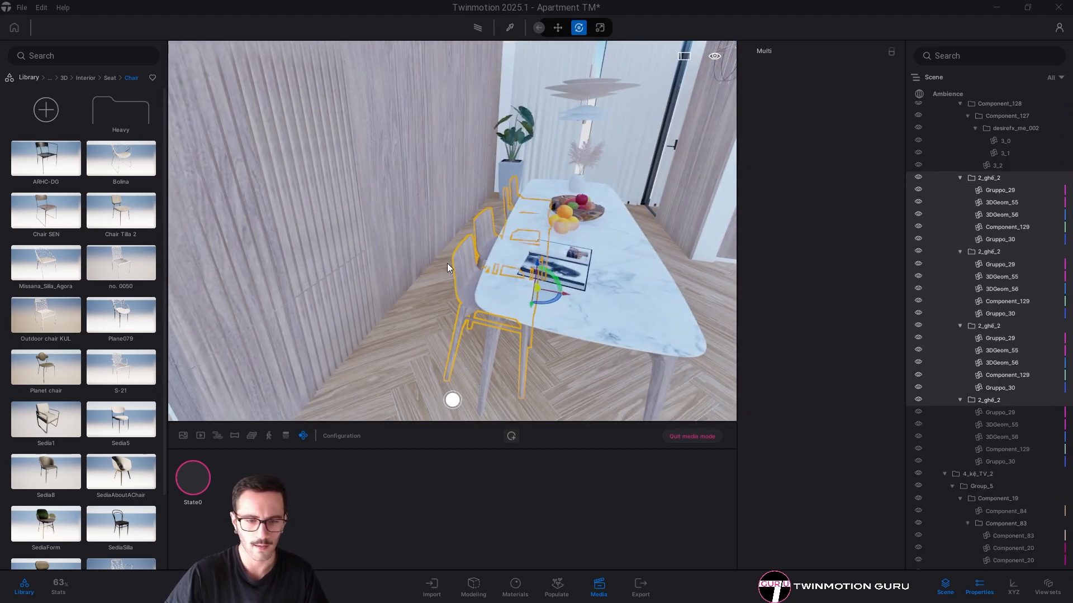
pyautogui.press('Delete')
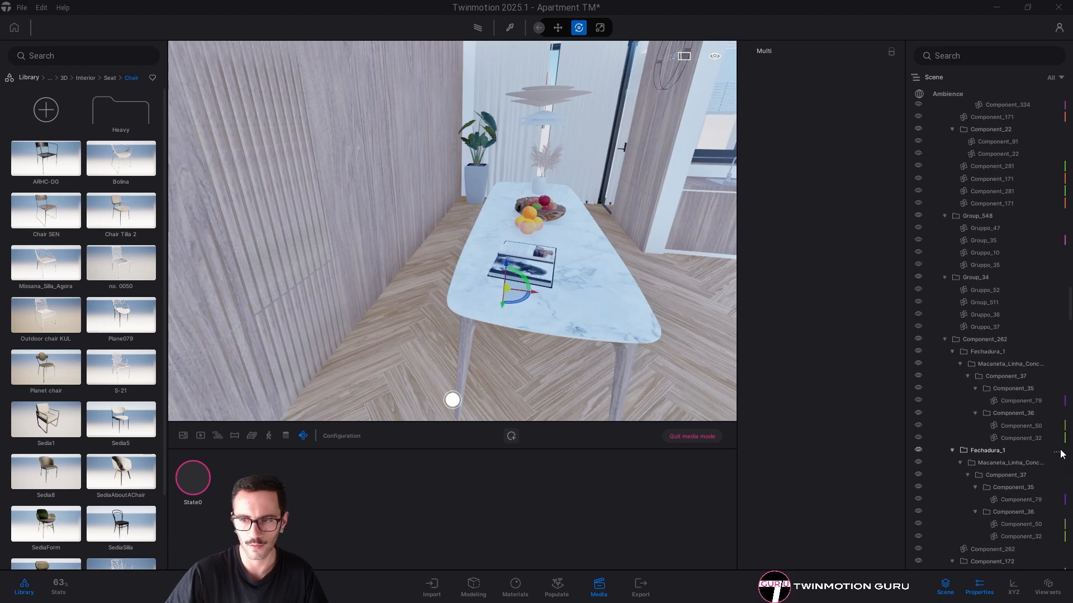
# Show the four hidden Plane079 chairs and record the chair visibility as a new state
pyautogui.click(975, 528)
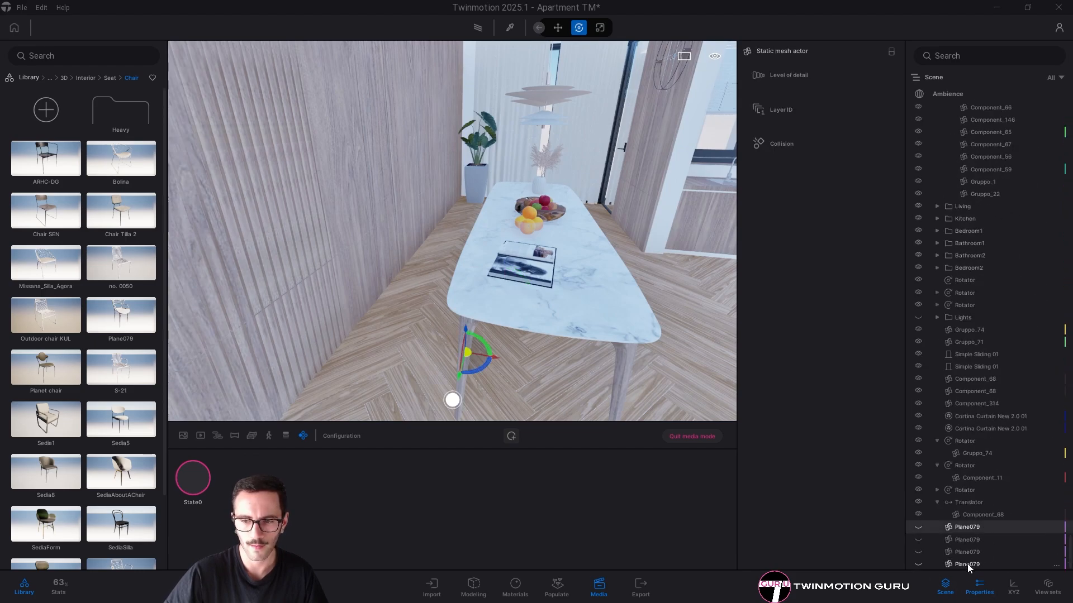
pyautogui.keyDown('shift'); pyautogui.click(967, 565); pyautogui.keyUp('shift')
pyautogui.moveTo(555, 292); pyautogui.dragTo(558, 294, button='right')
pyautogui.press('h')
pyautogui.press('Escape')
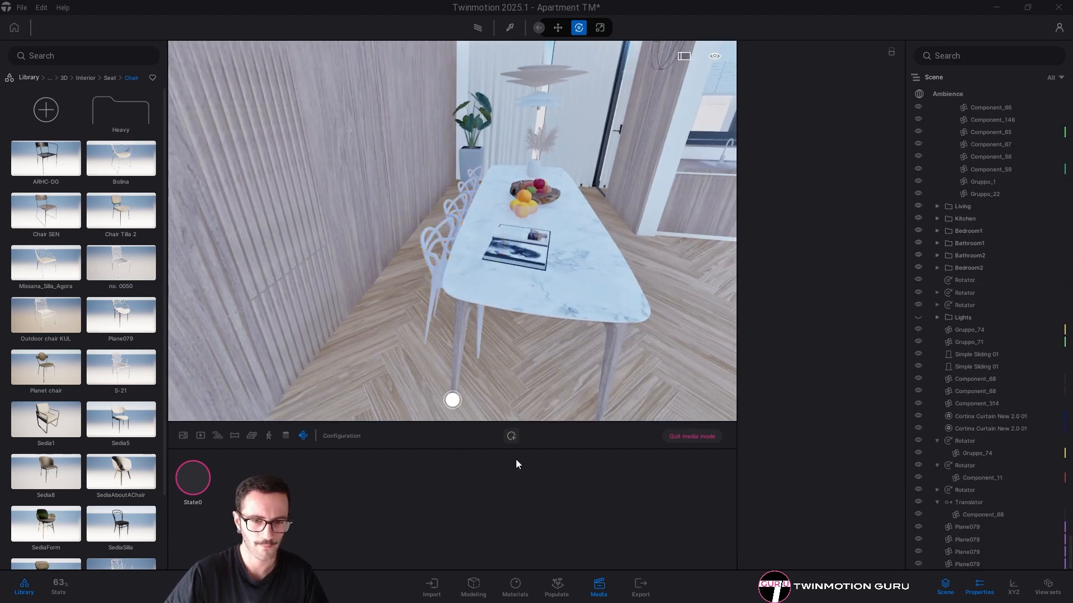
pyautogui.click(511, 437)
# Test the chair configuration by switching between State0 and the new state while viewing the dining table
pyautogui.moveTo(319, 363); pyautogui.dragTo(311, 354, button='right')
pyautogui.press('d')
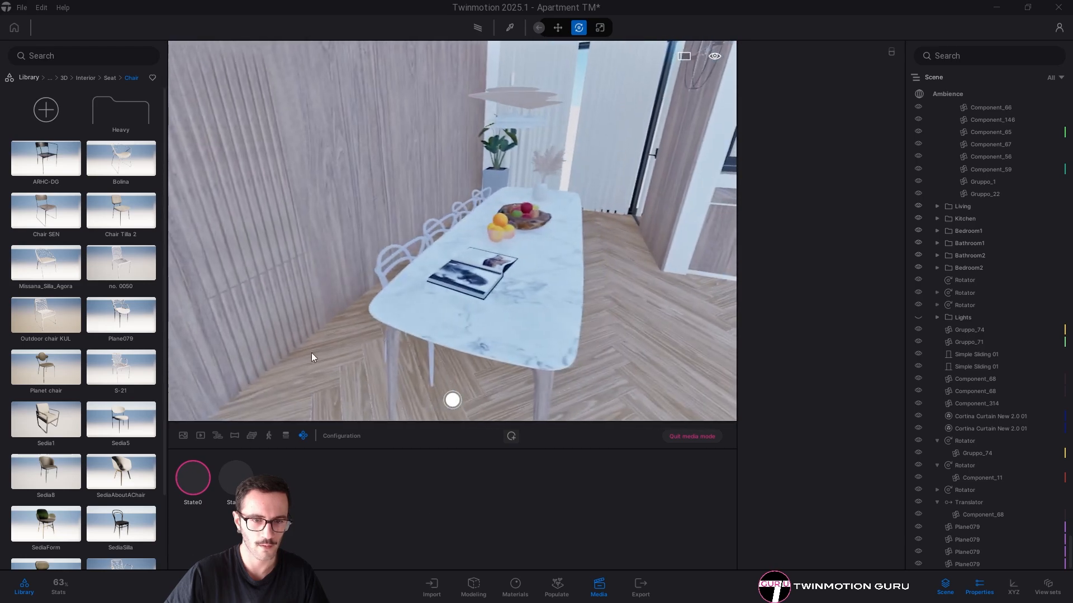
pyautogui.click(236, 477)
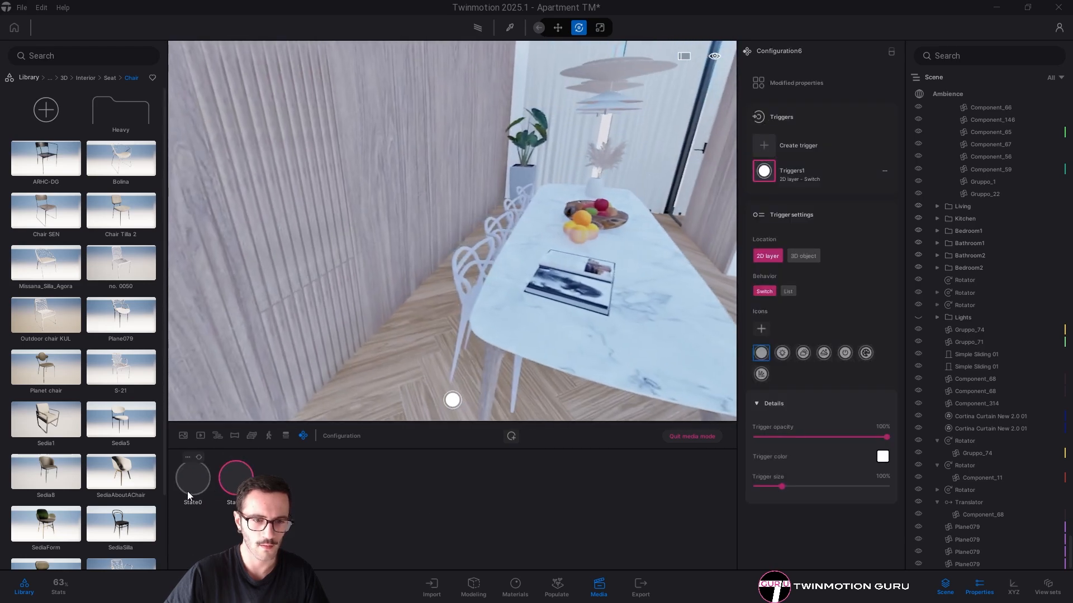
pyautogui.click(187, 492)
pyautogui.click(233, 490)
pyautogui.moveTo(358, 267); pyautogui.dragTo(366, 263, button='right')
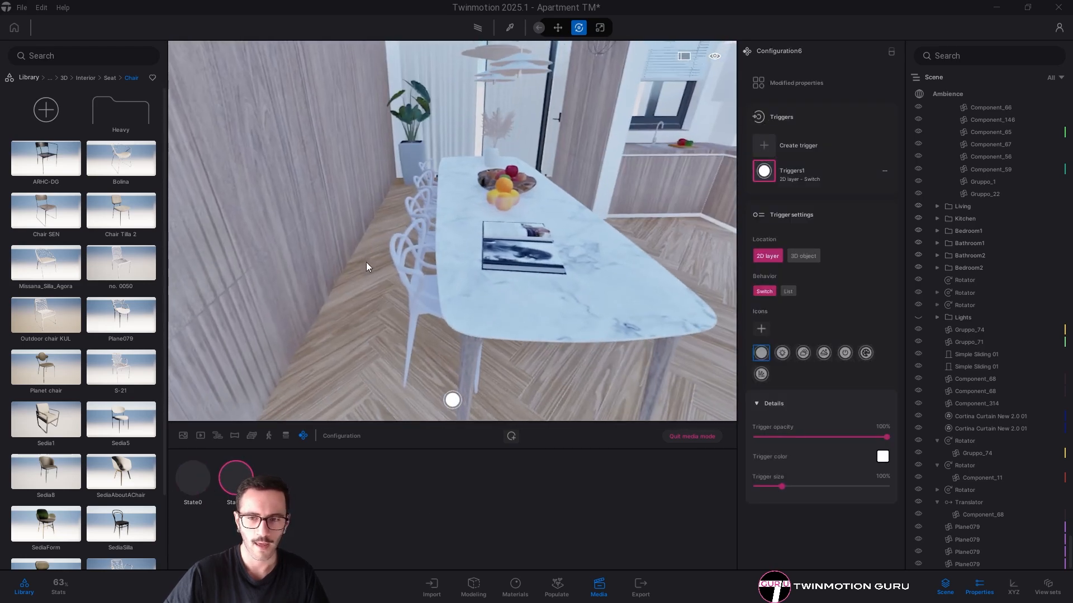
pyautogui.moveTo(217, 195); pyautogui.dragTo(263, 226, button='right')
pyautogui.press('a')
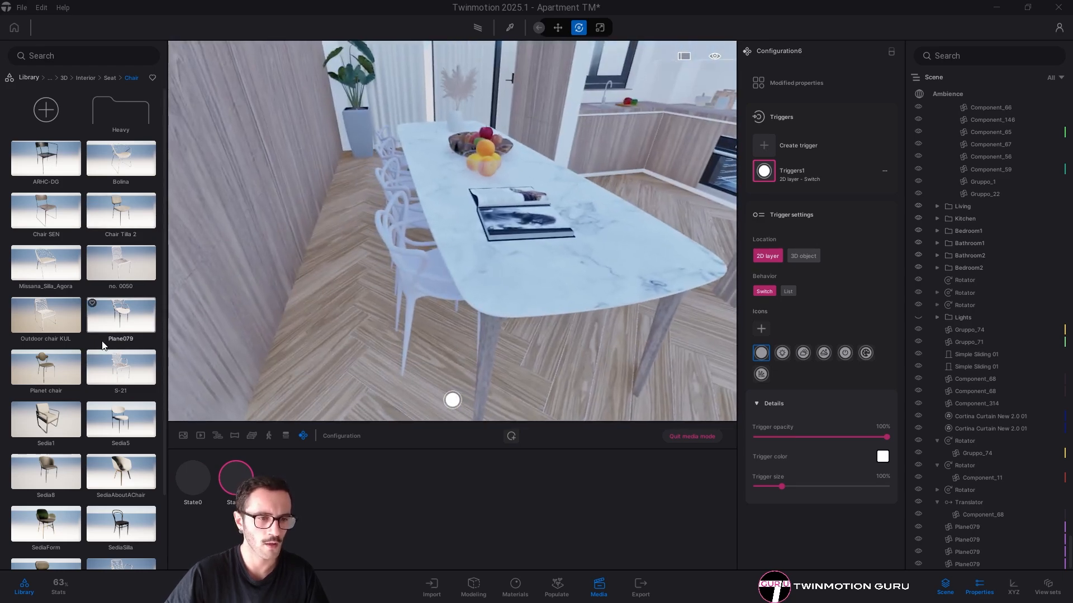
# Place the YO chair from the library at the near end of the dining table, overlapping the existing white chair there
pyautogui.scroll(-2, 102, 346)
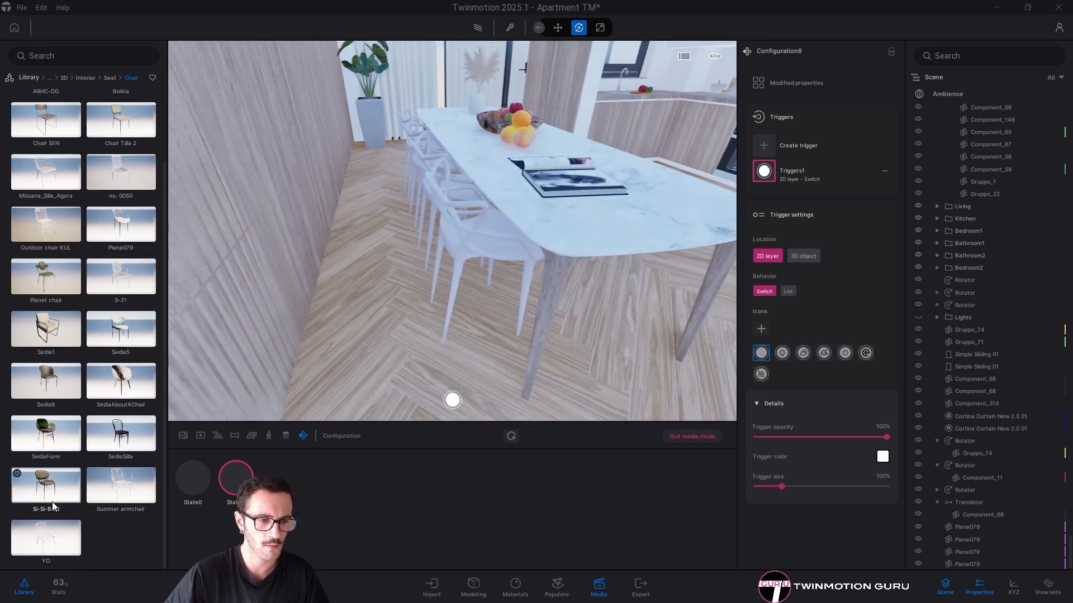
pyautogui.moveTo(52, 502); pyautogui.dragTo(458, 310)
pyautogui.press('a')
pyautogui.moveTo(458, 310); pyautogui.dragTo(396, 277, button='right')
pyautogui.press('s')
pyautogui.moveTo(445, 336); pyautogui.dragTo(461, 328)
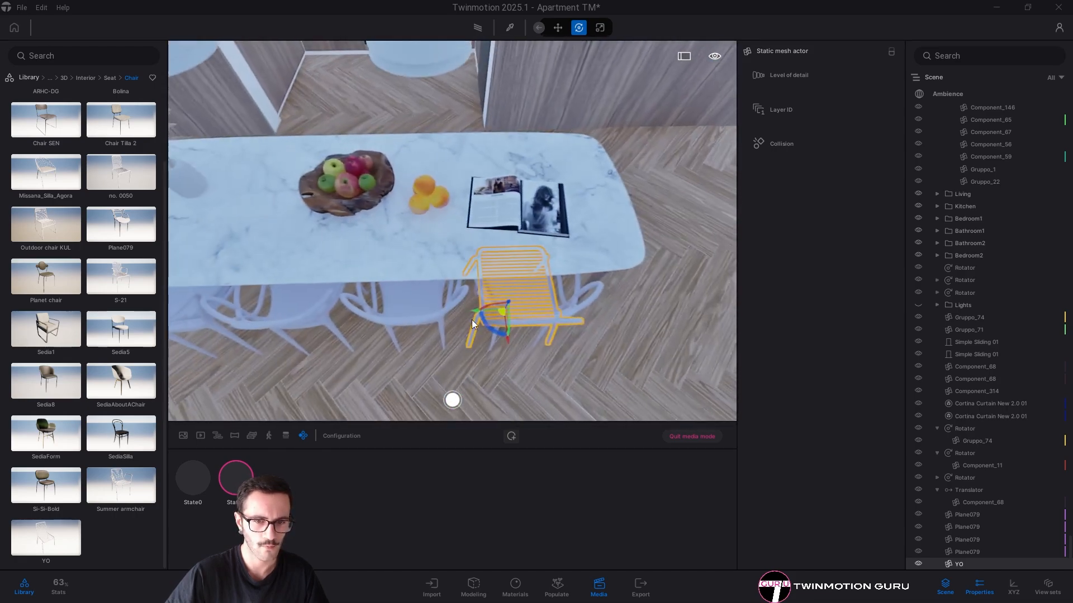
# Copy the YO chair along the table side as 3 instances spaced about 0.63 m apart
pyautogui.moveTo(474, 310); pyautogui.dragTo(383, 311)
pyautogui.write('3')
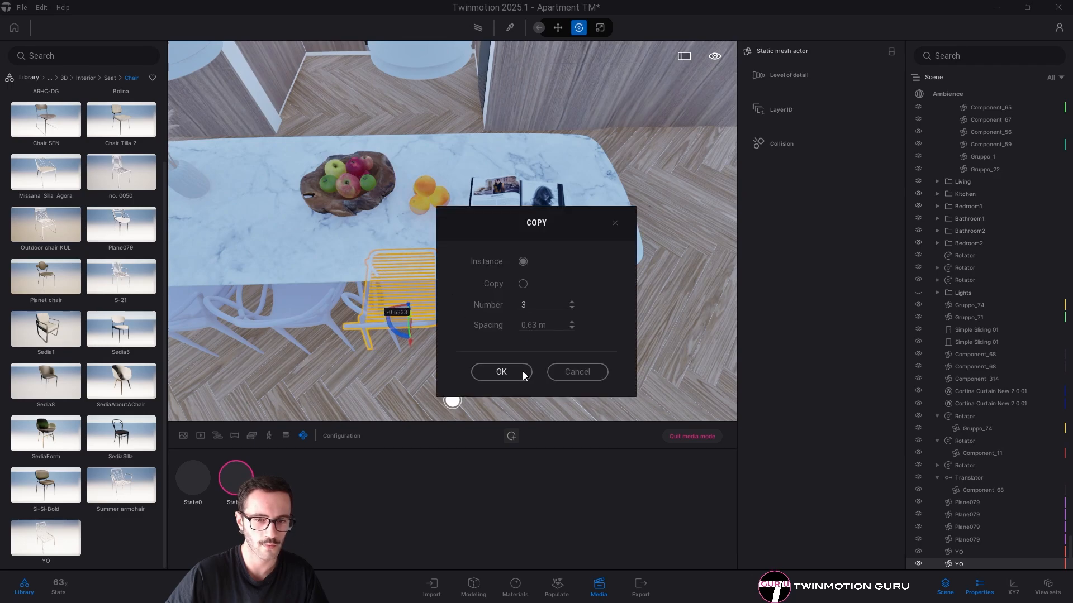
pyautogui.click(521, 370)
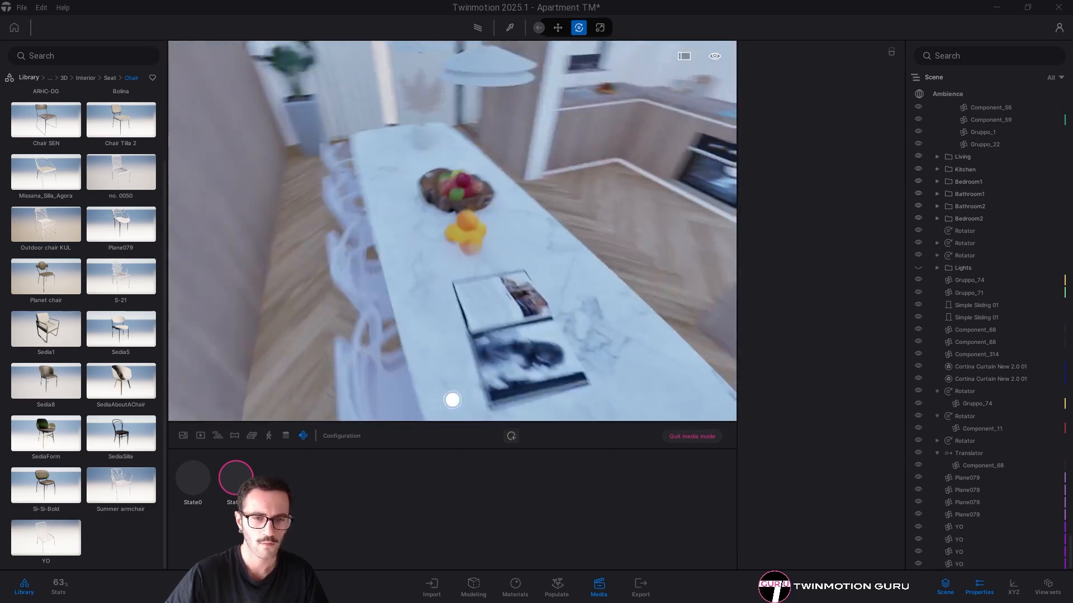
# Hide the four Plane079 chairs and add a new state to the configuration
pyautogui.click(970, 515)
pyautogui.keyDown('shift'); pyautogui.click(970, 478); pyautogui.keyUp('shift')
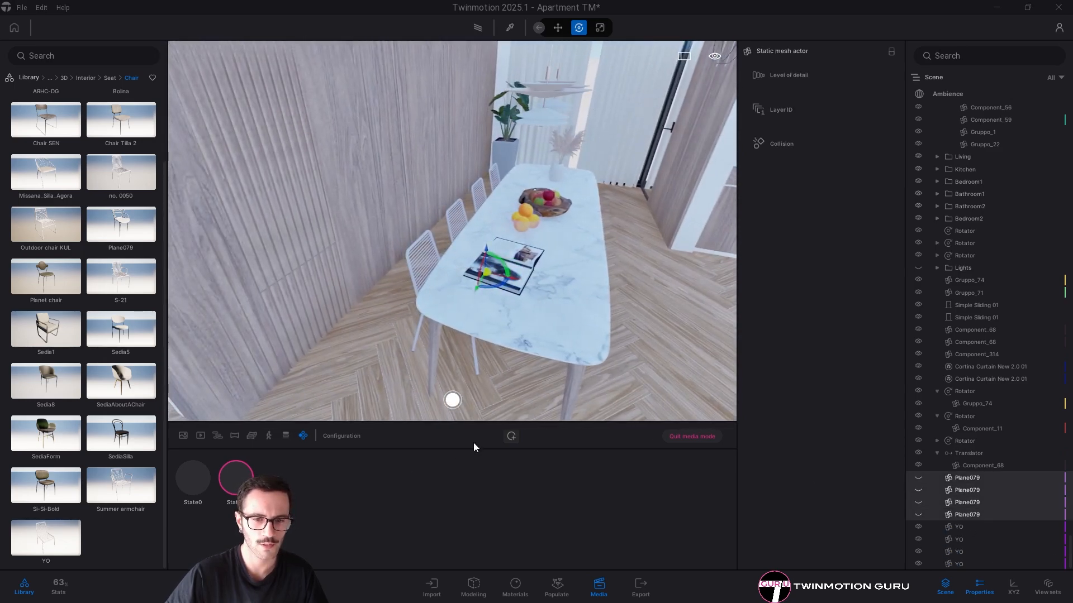
pyautogui.click(510, 436)
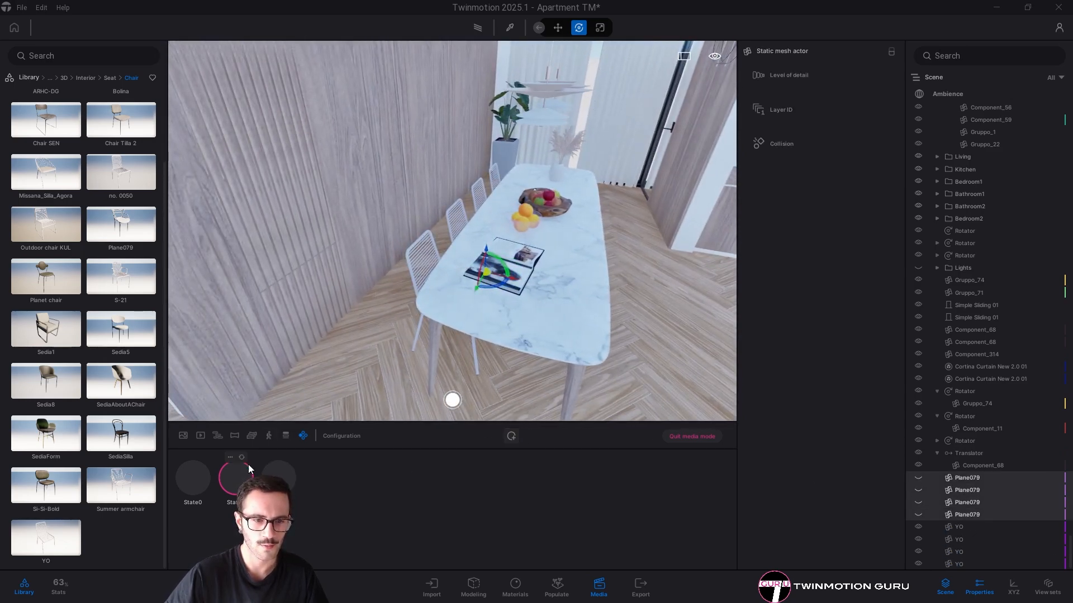
# Activate the second state, hide the four YO chairs and update that state
pyautogui.click(235, 480)
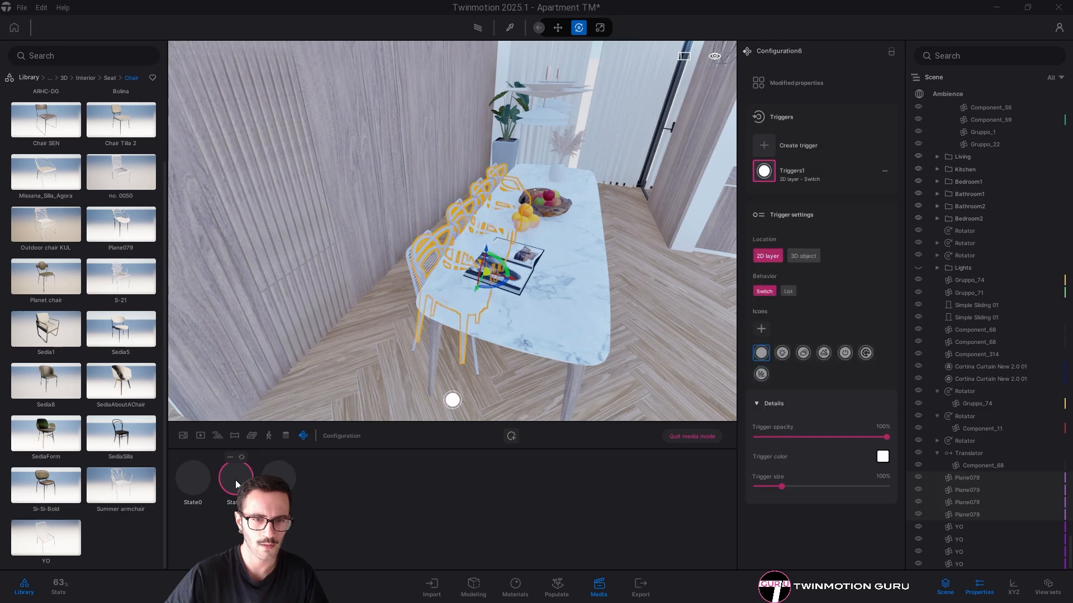
pyautogui.click(971, 527)
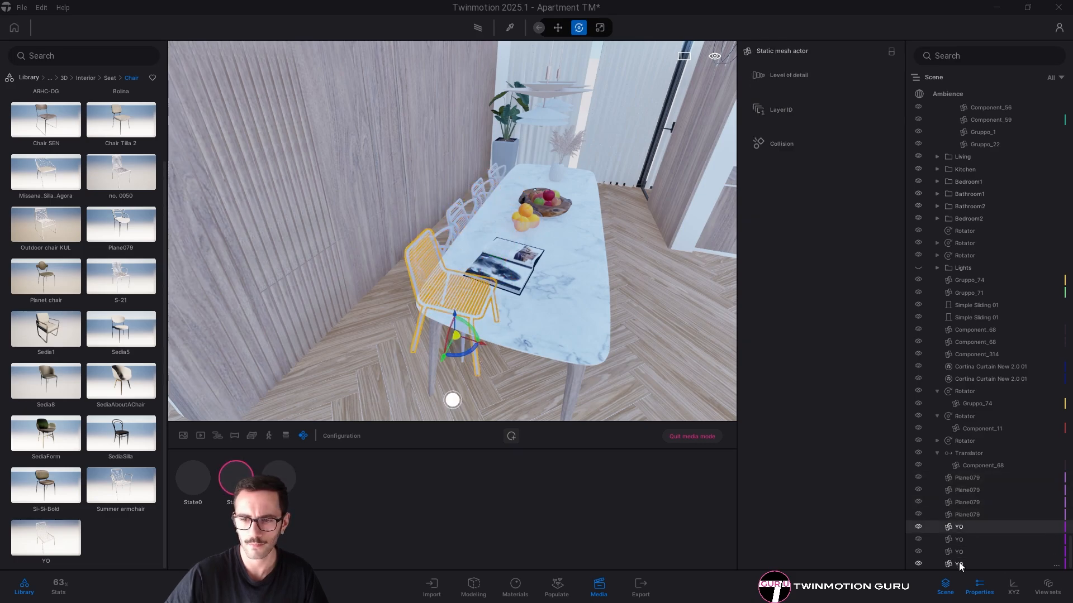
pyautogui.keyDown('shift'); pyautogui.click(959, 563); pyautogui.keyUp('shift')
pyautogui.press('h')
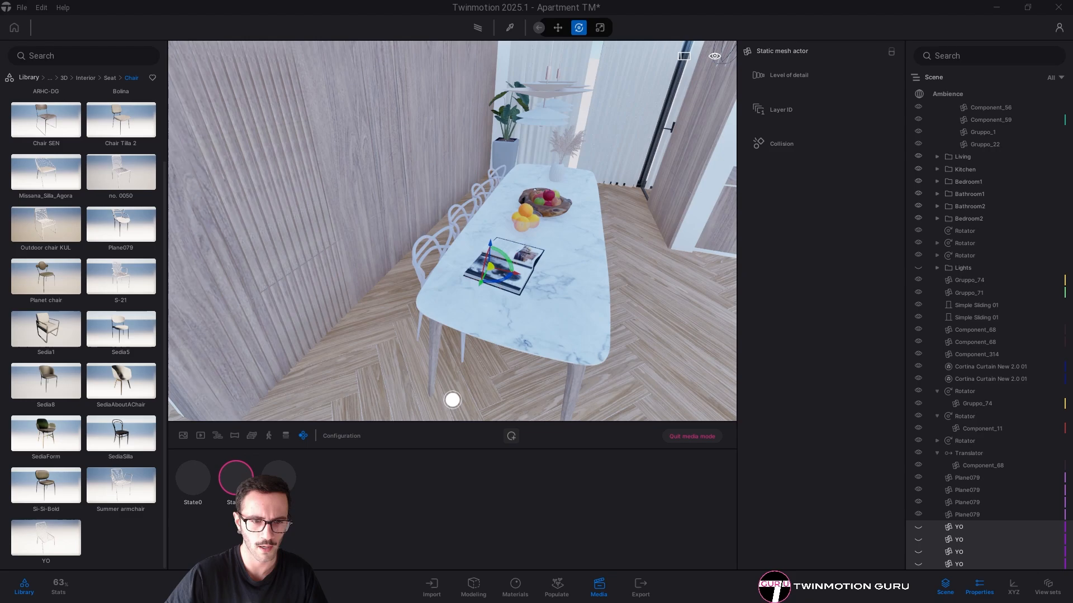
pyautogui.moveTo(239, 458)
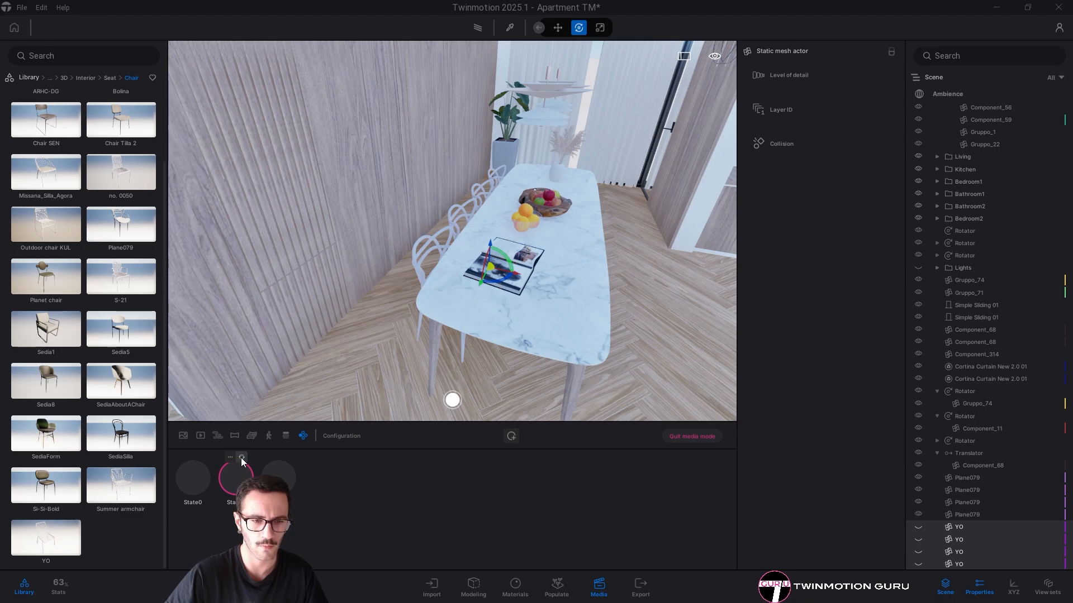
# Activate State0, hide the four YO chairs and update that state
pyautogui.click(184, 482)
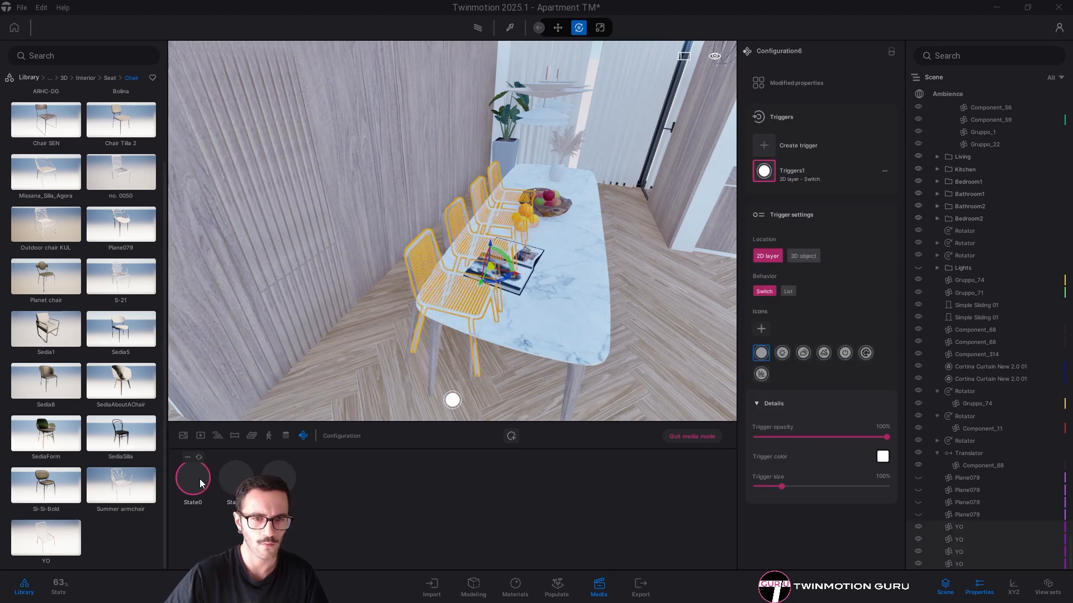
pyautogui.click(917, 527)
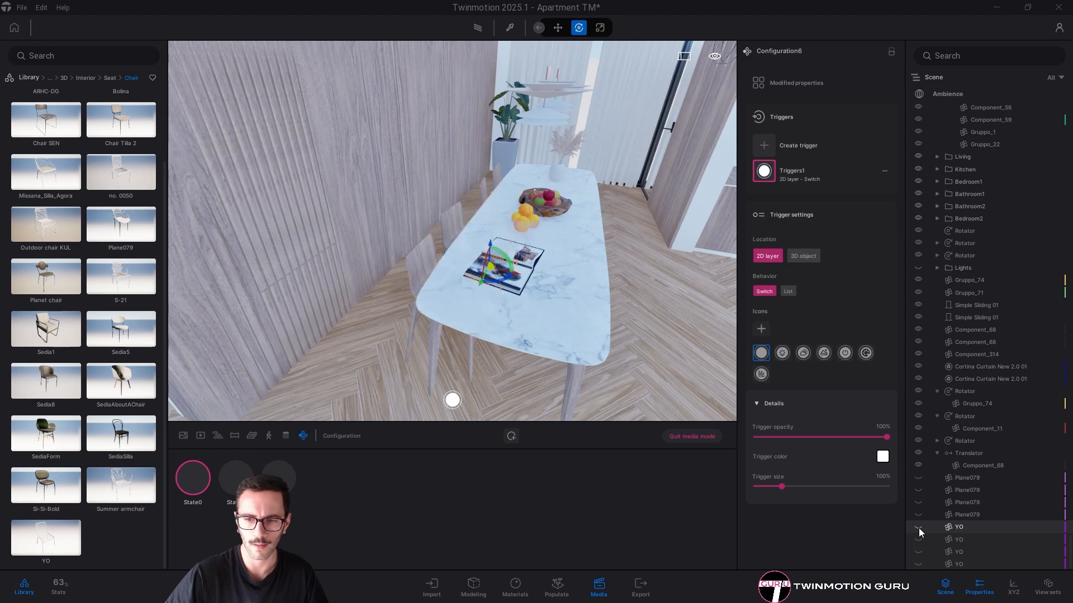
pyautogui.moveTo(192, 466)
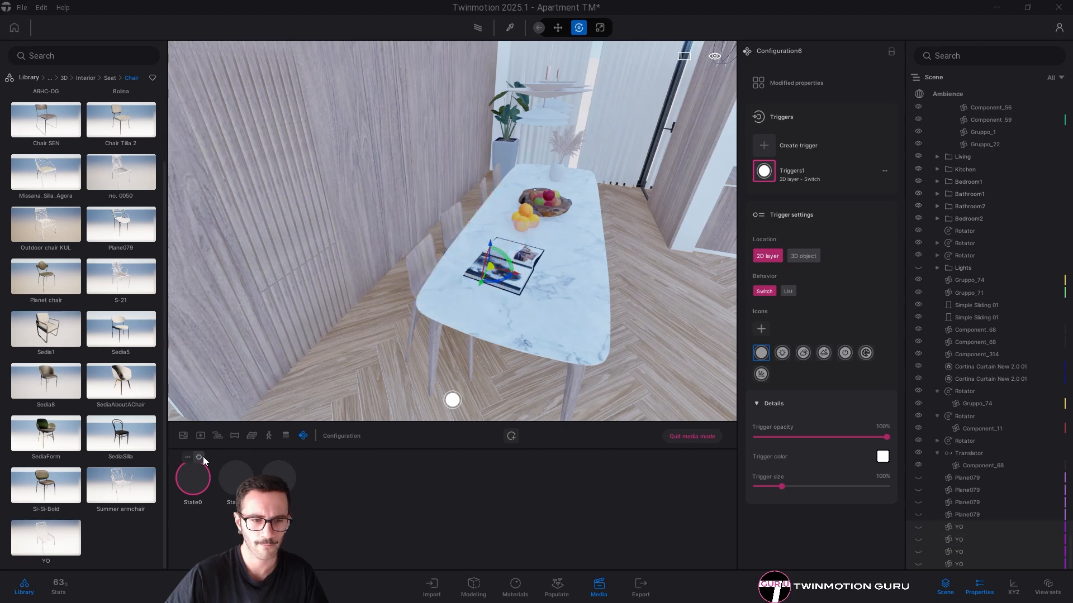
# Switch between the states to check which chairs each one shows around the table
pyautogui.click(224, 484)
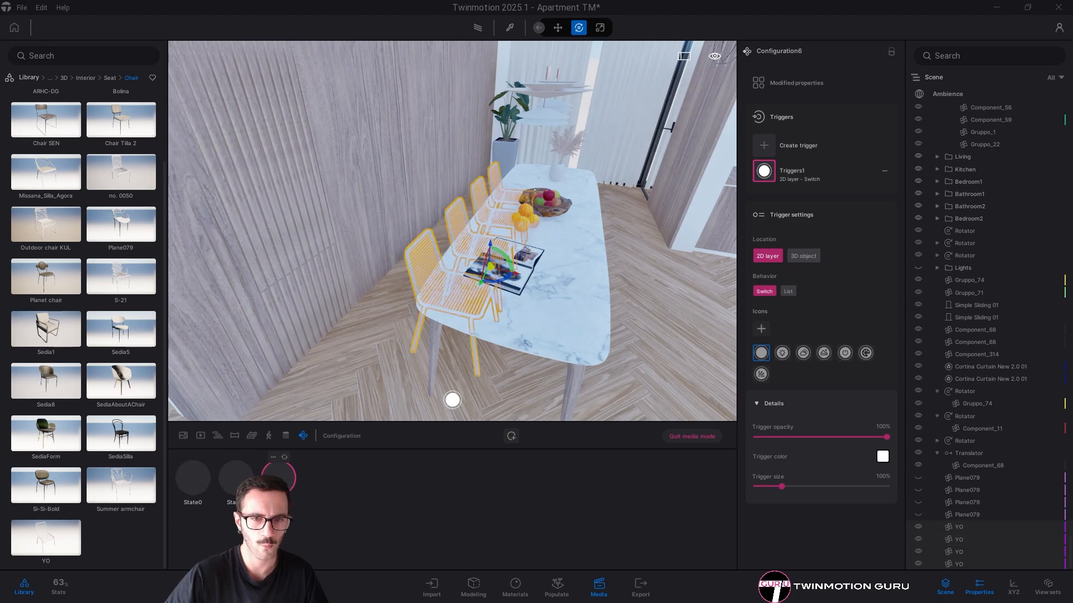
pyautogui.click(192, 478)
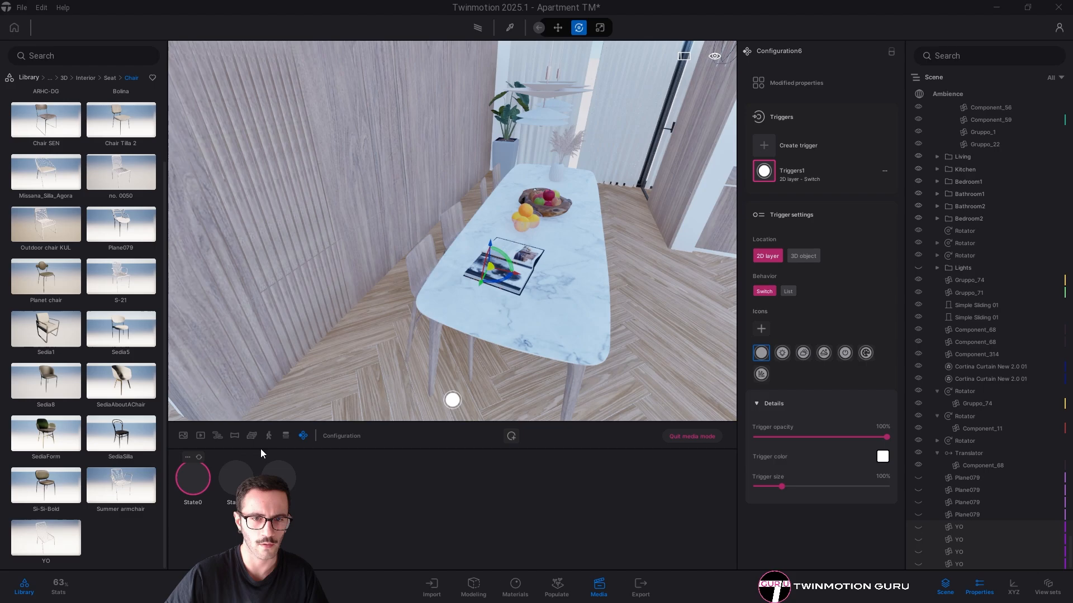
pyautogui.click(423, 283)
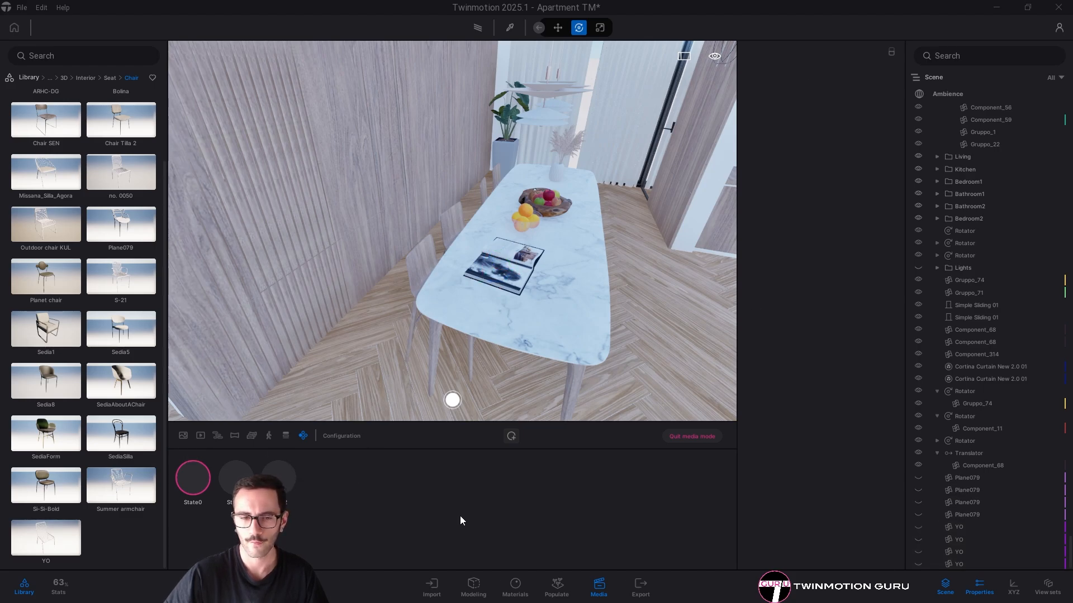
pyautogui.click(280, 476)
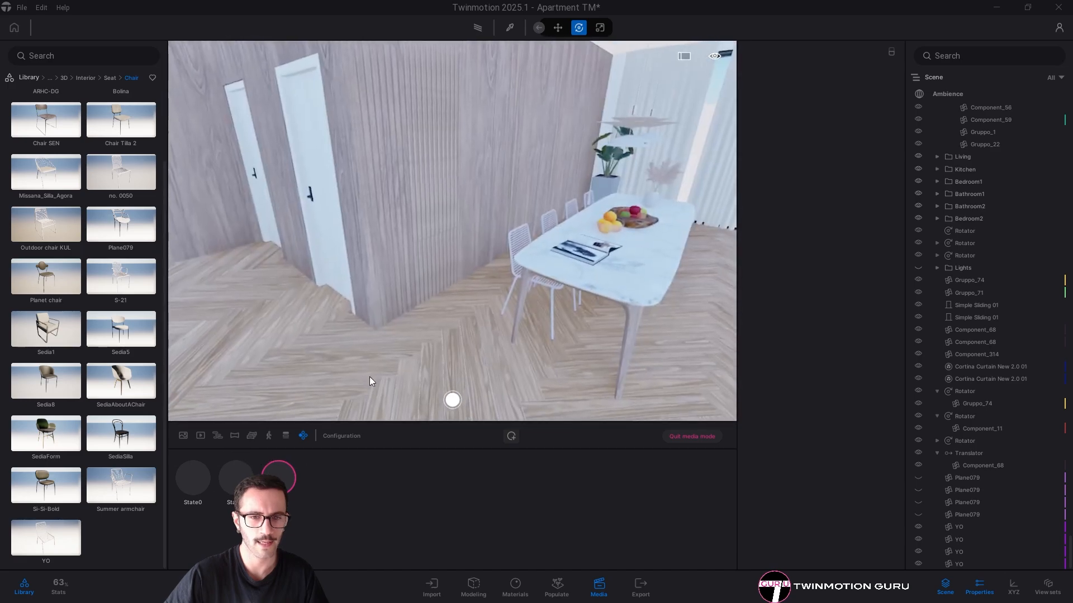
# Copy the nearest YO chair as one instance onto the open floor, about 1.83 m from the table
pyautogui.click(955, 528)
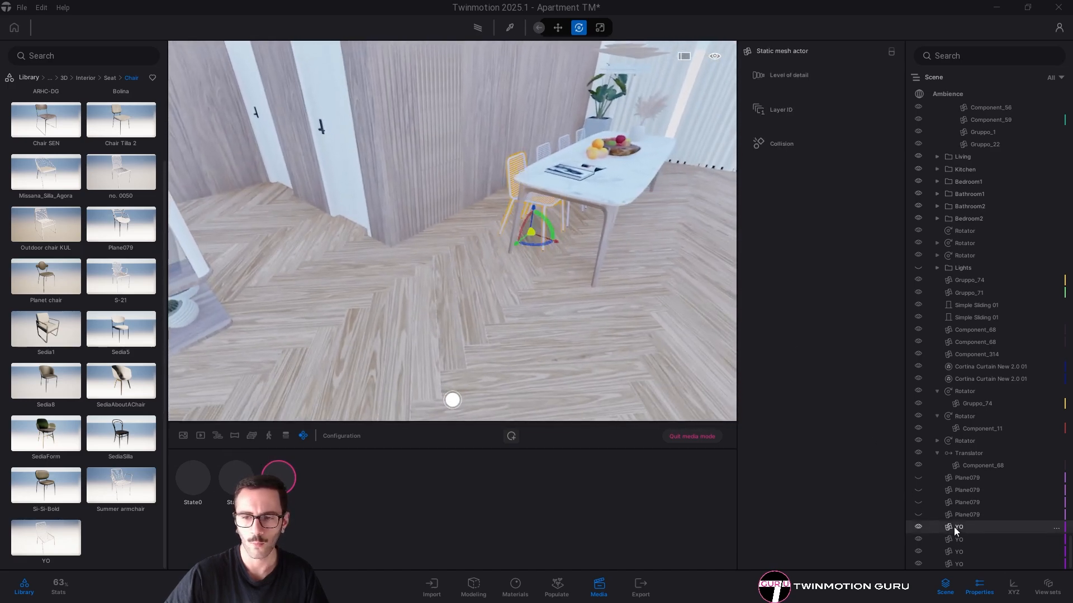
pyautogui.keyDown('shift'); pyautogui.moveTo(536, 243); pyautogui.dragTo(412, 375); pyautogui.keyUp('shift')
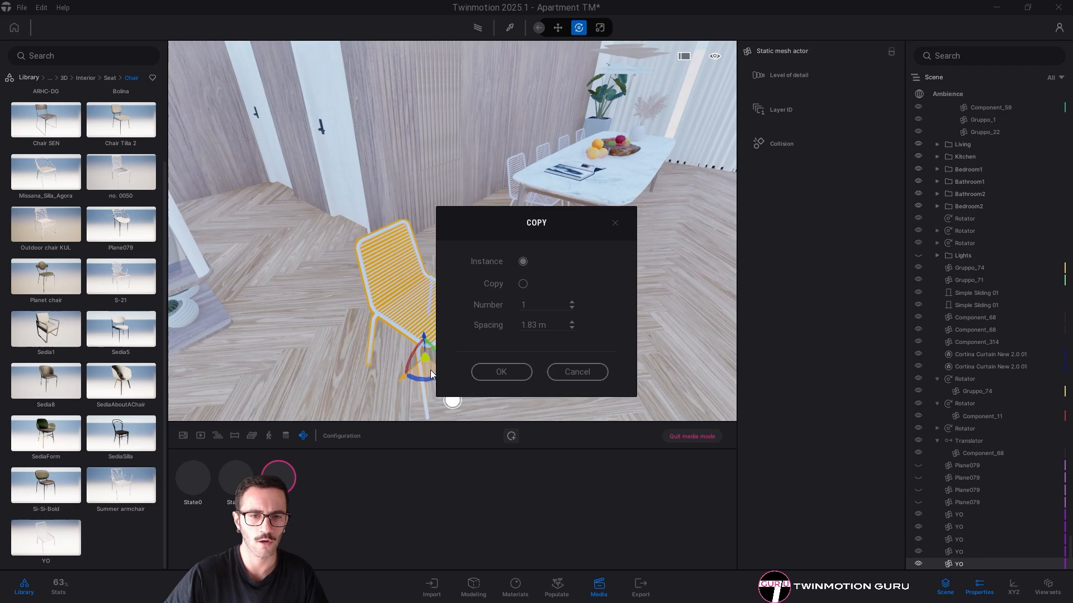
pyautogui.click(515, 374)
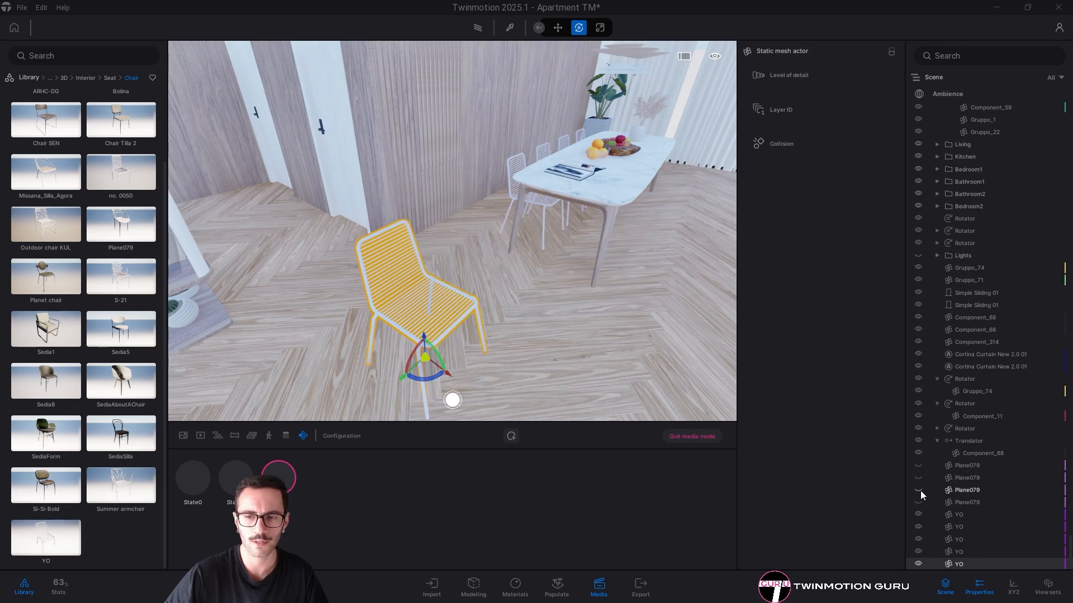
# Leave the configuration and copy one Plane079 chair as a single instance onto the loose YO chair, about 3.04 m away
pyautogui.click(696, 438)
pyautogui.click(970, 491)
pyautogui.keyDown('shift'); pyautogui.moveTo(574, 207); pyautogui.dragTo(428, 411); pyautogui.keyUp('shift')
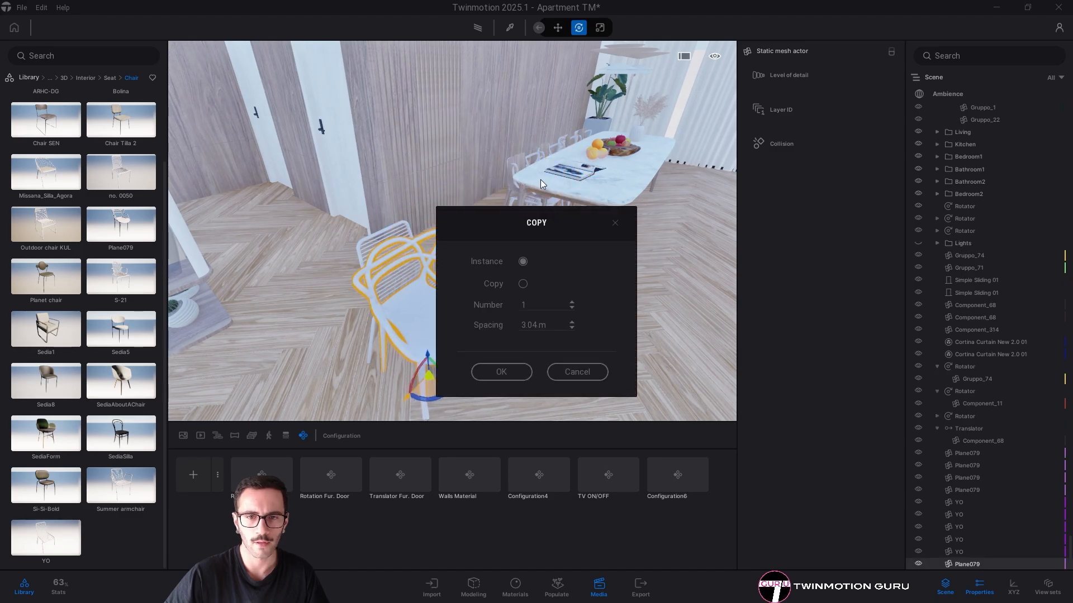
pyautogui.click(502, 372)
# Copy the nearest wooden chair 2_ghế_2 from the table as one instance onto the two loose chairs on the open floor
pyautogui.click(516, 155)
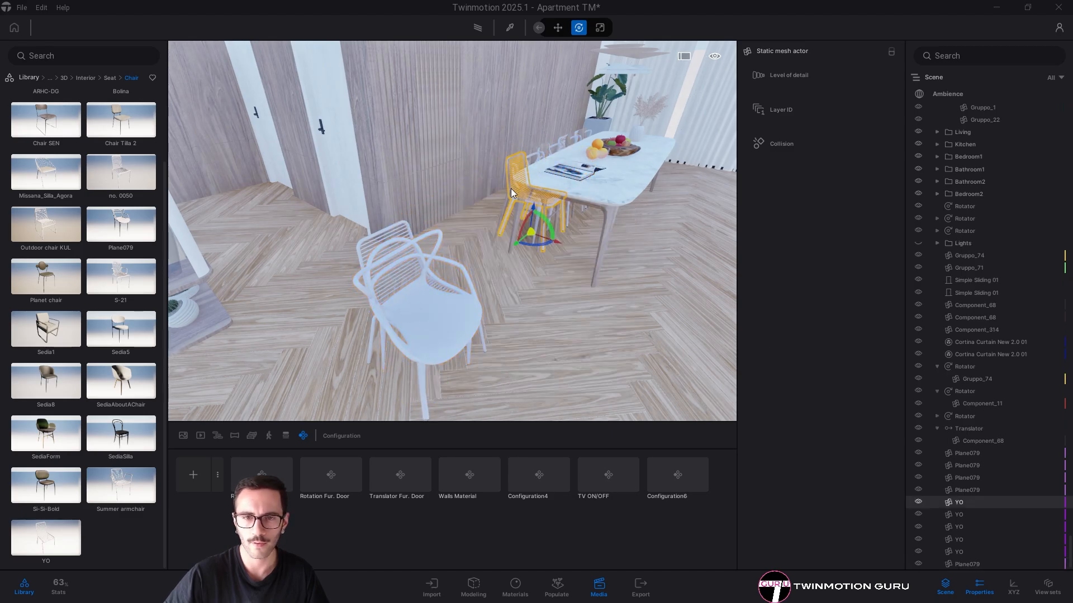
pyautogui.scroll(8, 545, 226)
pyautogui.press('Delete')
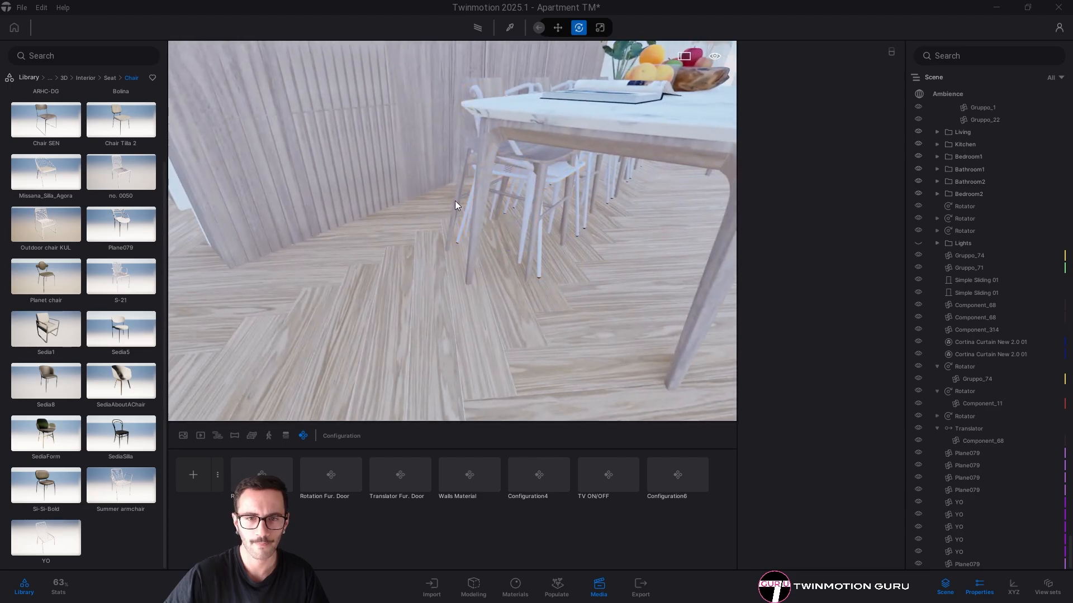
pyautogui.click(455, 200)
pyautogui.scroll(-10, 455, 200)
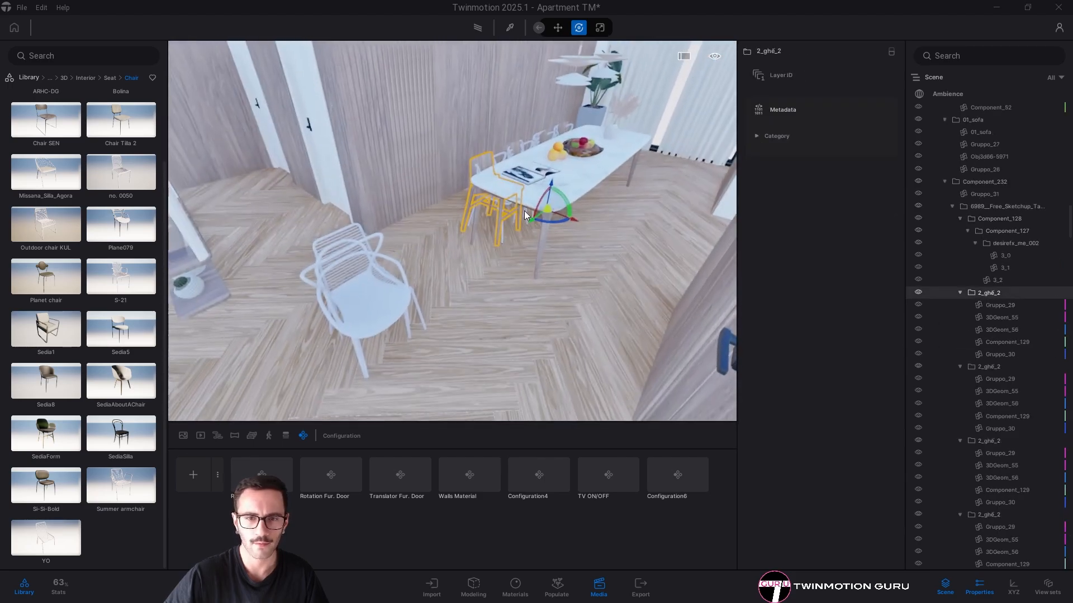
pyautogui.moveTo(554, 216); pyautogui.dragTo(487, 307)
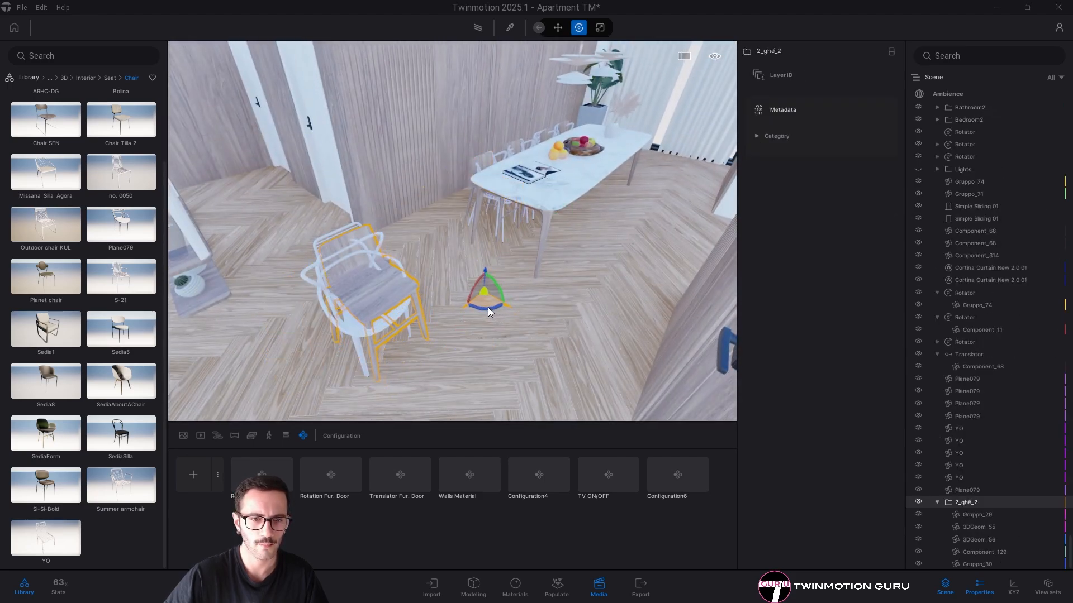
pyautogui.click(498, 371)
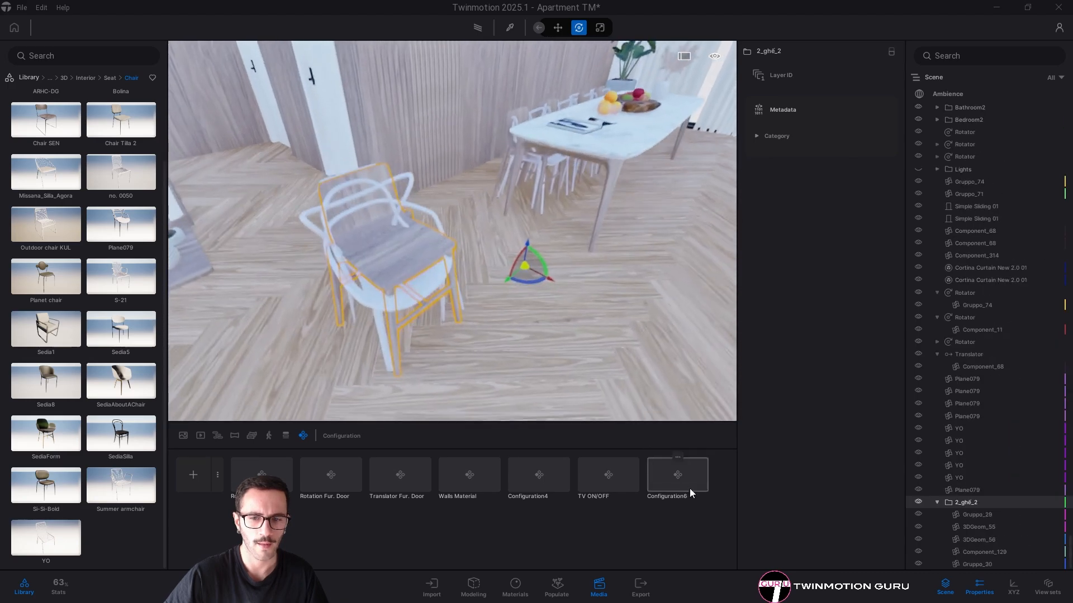
# Open Configuration6 and hide the loose copies of the wooden chair and the Plane079 chair
pyautogui.click(687, 486)
pyautogui.press('Escape')
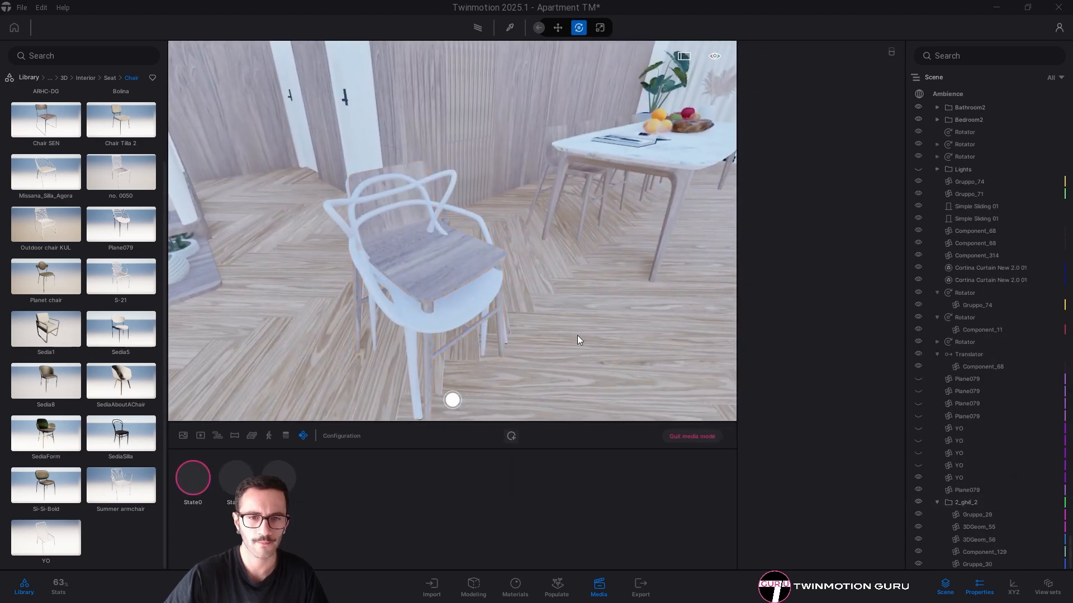
pyautogui.moveTo(577, 335); pyautogui.dragTo(553, 323, button='right')
pyautogui.click(918, 503)
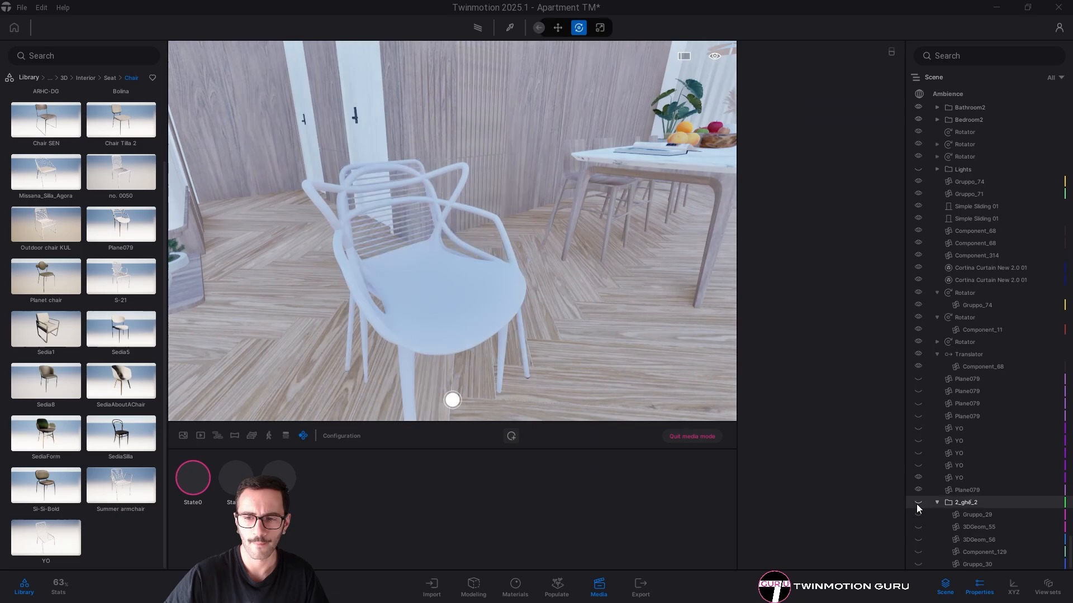
pyautogui.click(918, 490)
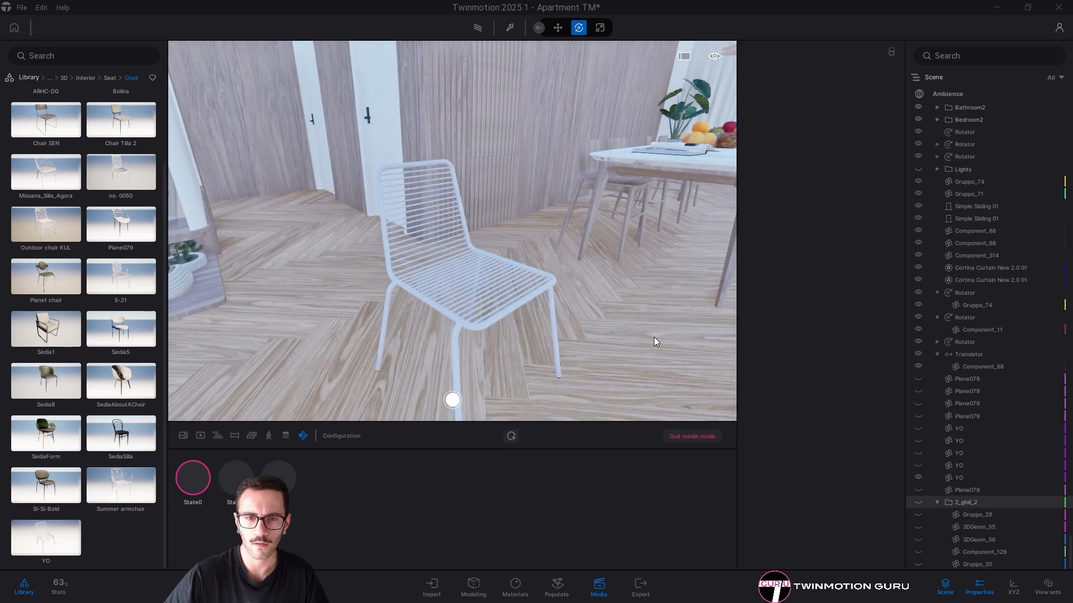
# Frame the loose YO chair in close-up and capture the view as the third state's thumbnail
pyautogui.click(274, 458)
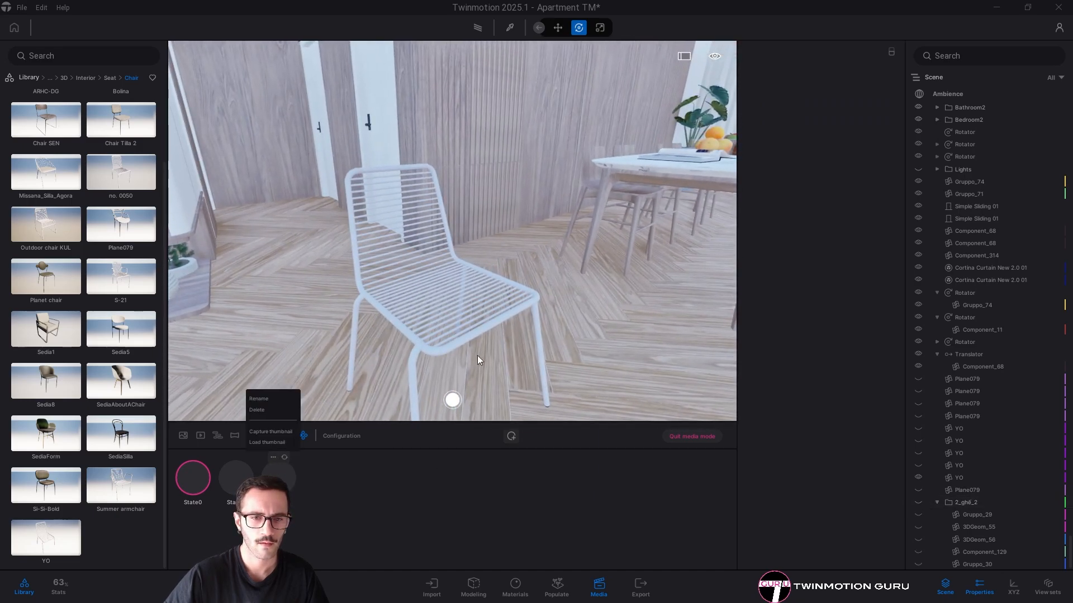
pyautogui.moveTo(503, 358); pyautogui.dragTo(563, 283, button='middle')
pyautogui.moveTo(562, 282); pyautogui.dragTo(560, 278, button='right')
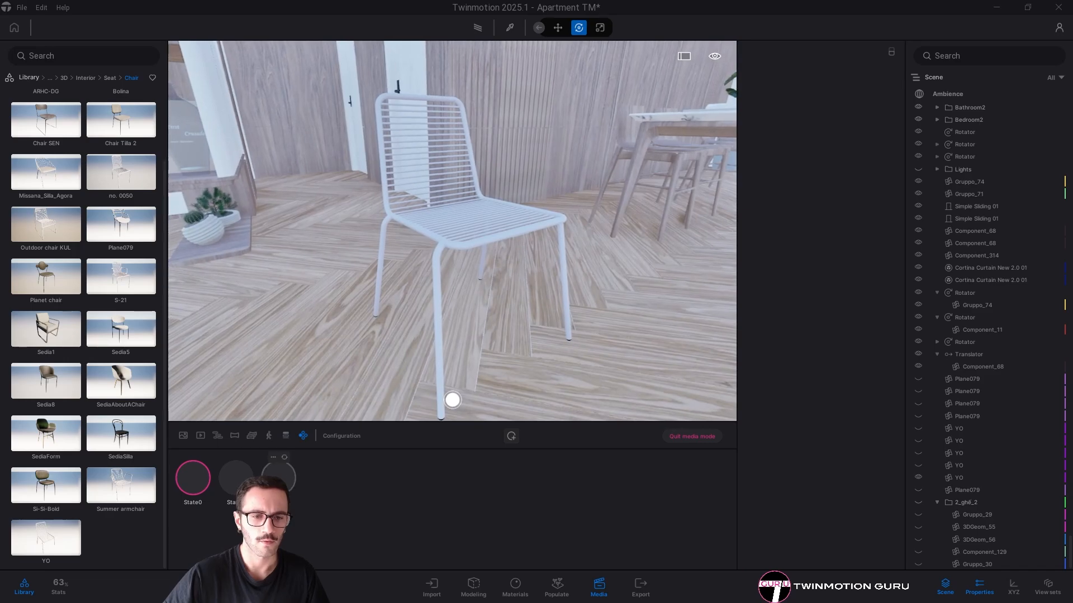
pyautogui.click(272, 457)
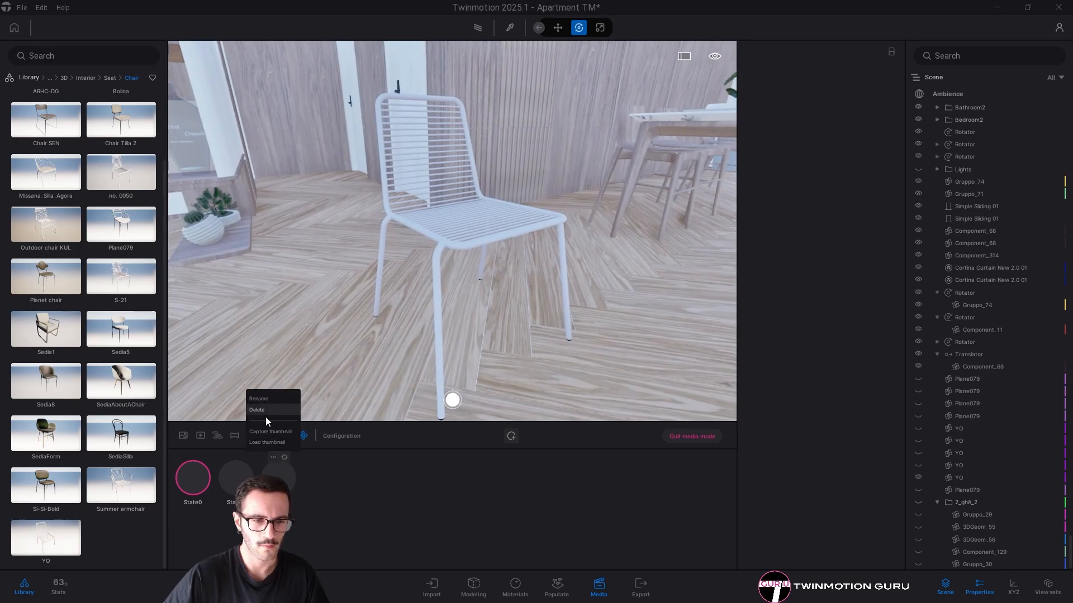
pyautogui.click(270, 431)
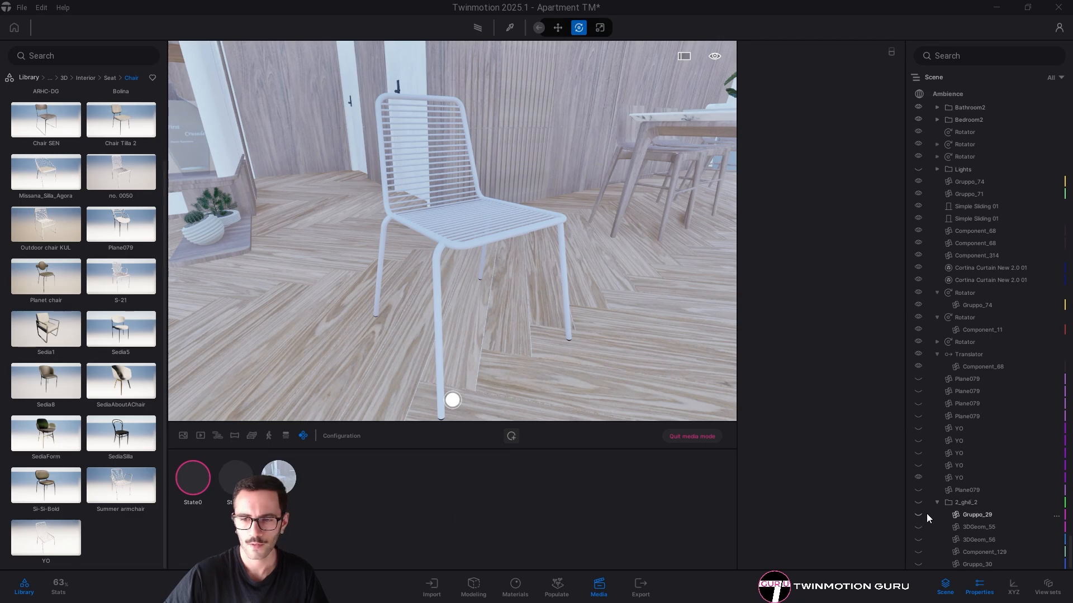
# Hide the loose YO chair, show the loose Plane079 chair and capture the view as the second state's thumbnail
pyautogui.click(918, 479)
pyautogui.click(919, 490)
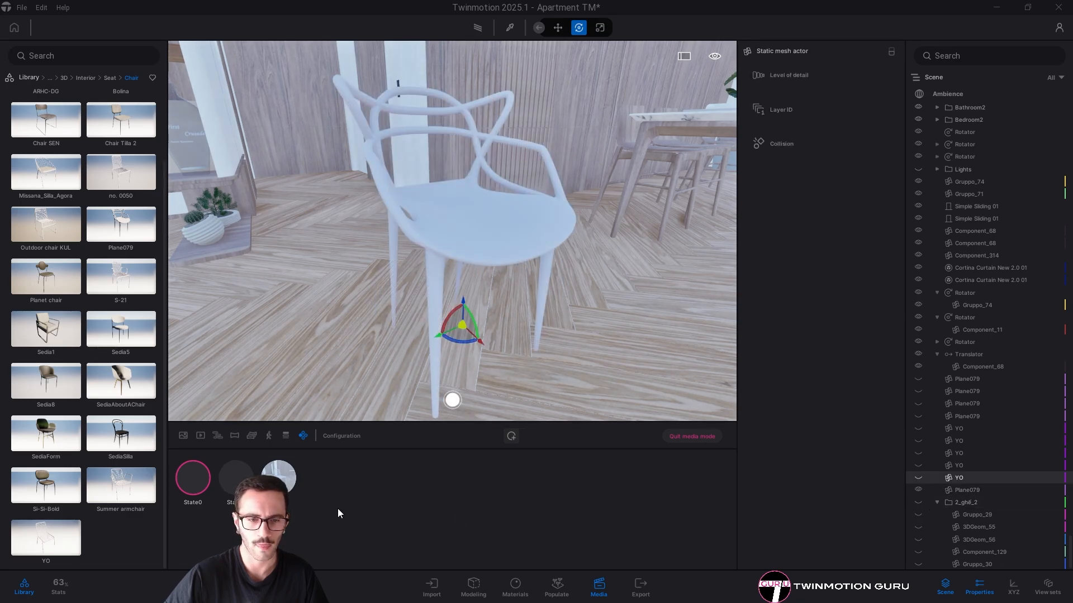
pyautogui.moveTo(243, 457)
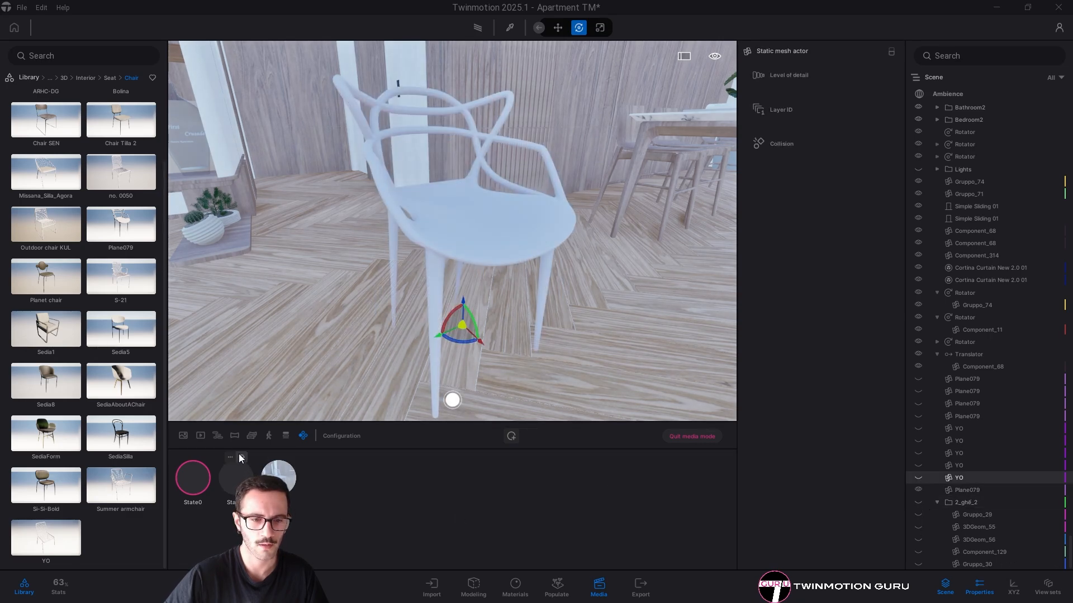
pyautogui.click(231, 457)
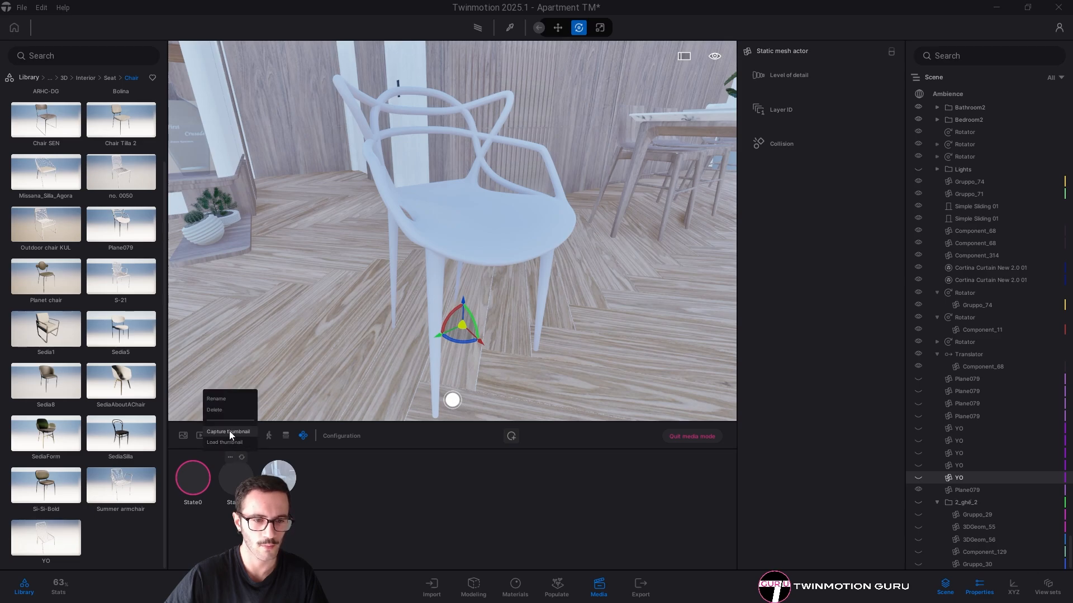
pyautogui.click(224, 432)
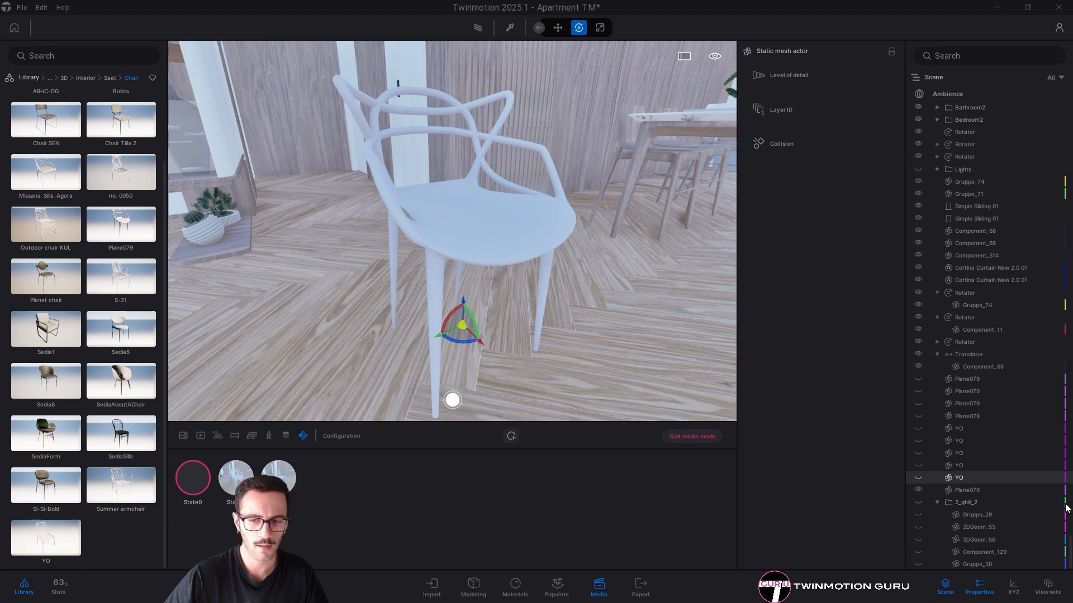
# Show the loose wooden chair 2_ghế_2 instead of Plane079 and capture the view as State0's thumbnail
pyautogui.click(918, 502)
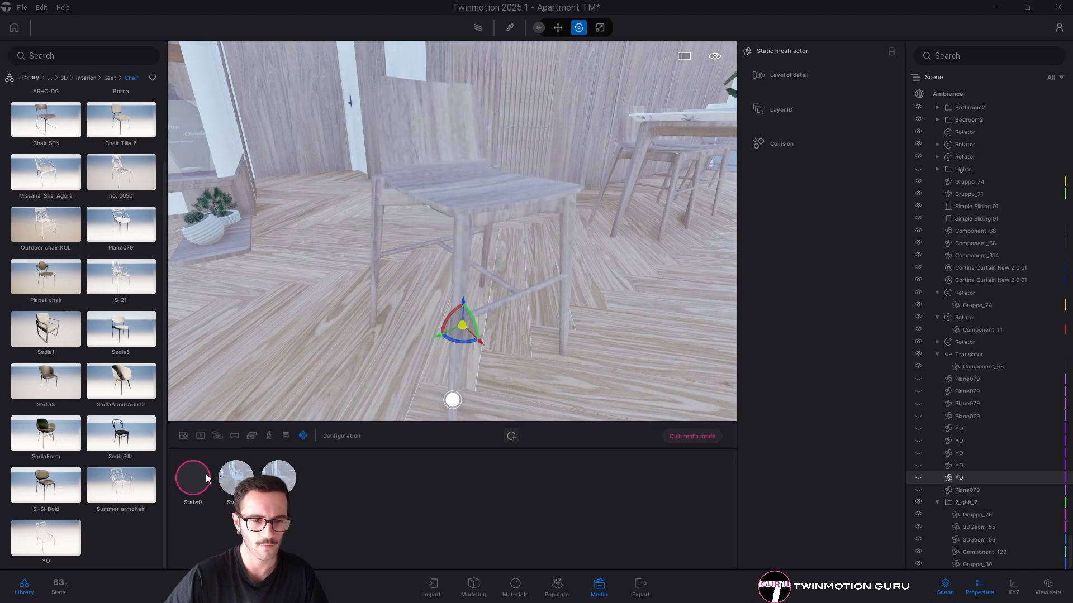
pyautogui.click(188, 457)
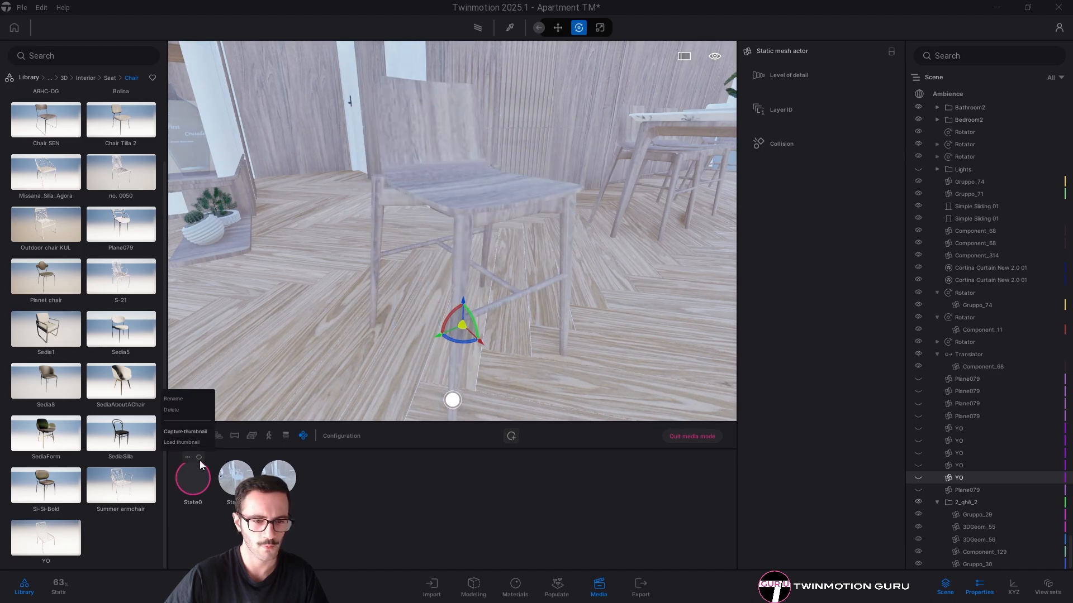
pyautogui.click(185, 432)
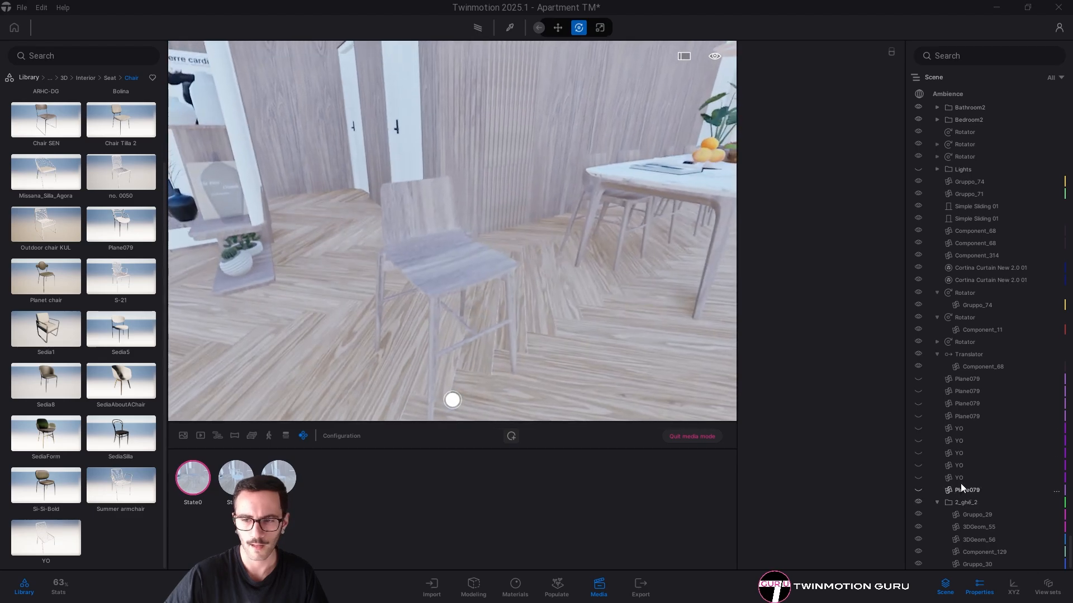
# Delete the loose YO, Plane079 and 2_ghế_2 chairs standing on the open floor
pyautogui.click(964, 482)
pyautogui.keyDown('shift'); pyautogui.click(968, 503); pyautogui.keyUp('shift')
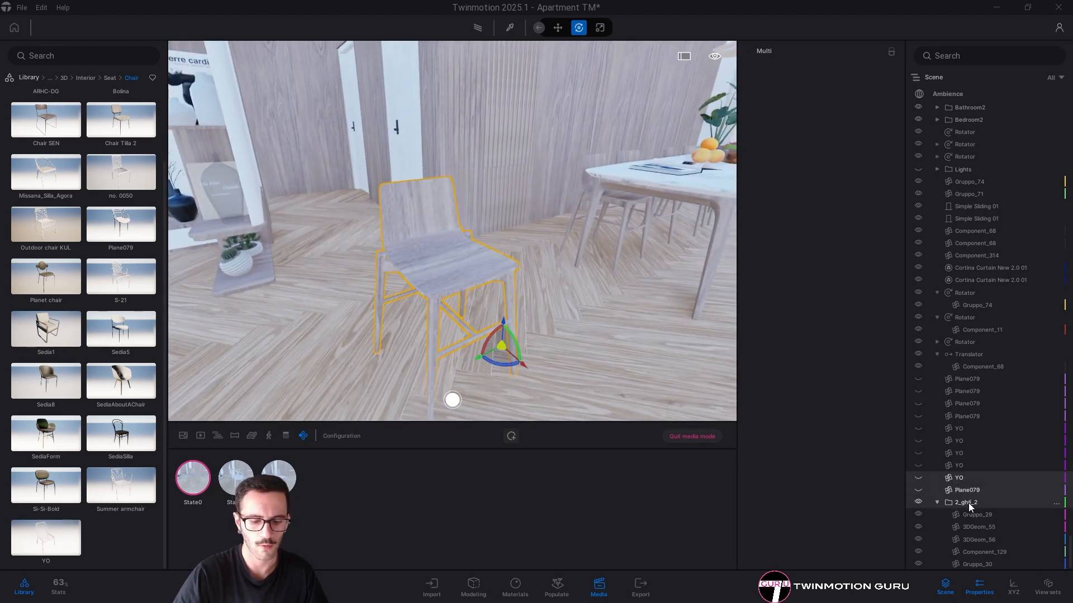
pyautogui.press('Delete')
# Activate the configuration's second state and show the four Plane079 chairs along the dining table
pyautogui.moveTo(518, 329); pyautogui.dragTo(481, 323)
pyautogui.keyDown('shift'); pyautogui.moveTo(481, 324); pyautogui.dragTo(419, 285, button='middle'); pyautogui.keyUp('shift')
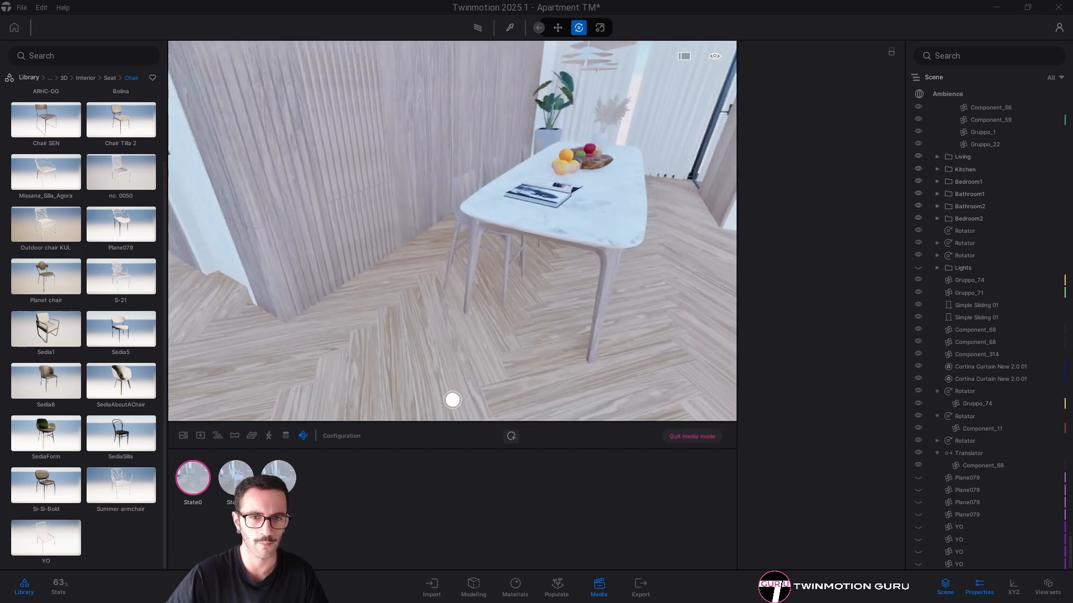
pyautogui.click(236, 477)
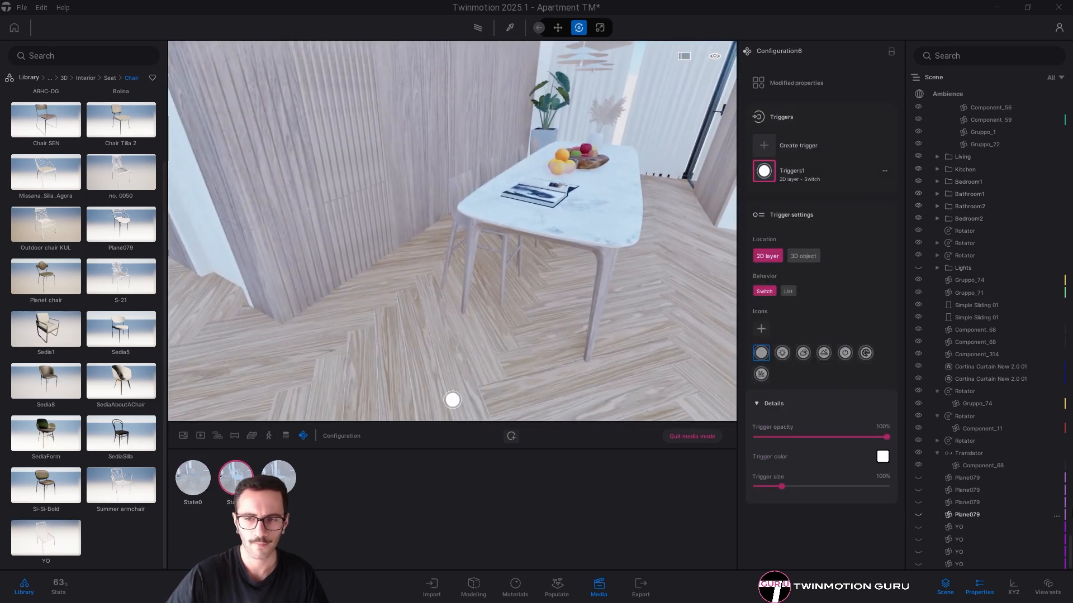
pyautogui.click(965, 514)
pyautogui.keyDown('shift'); pyautogui.click(968, 482); pyautogui.keyUp('shift')
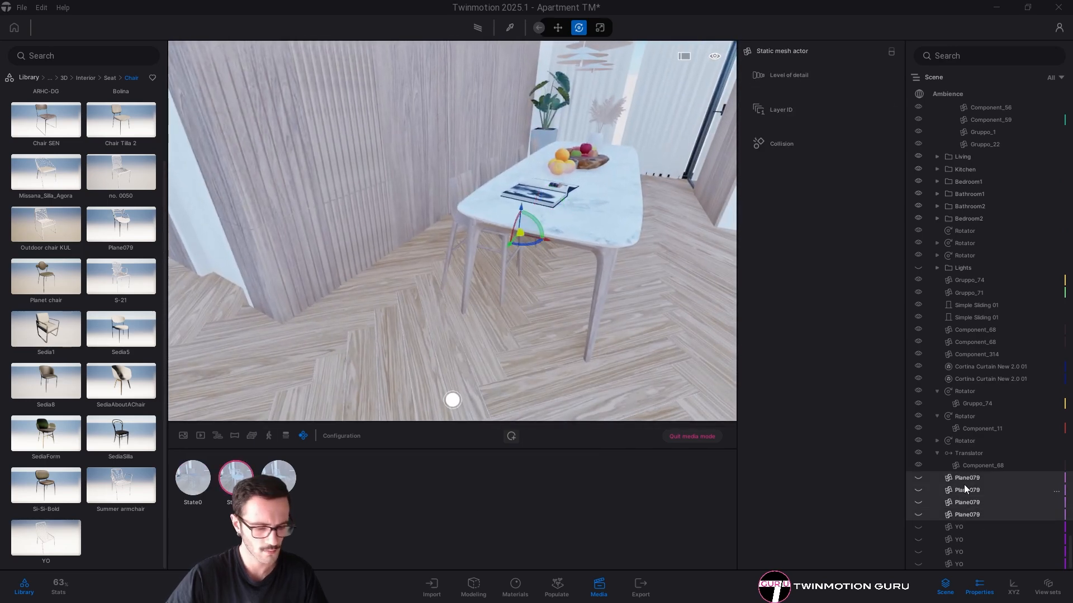
pyautogui.click(918, 478)
pyautogui.click(234, 477)
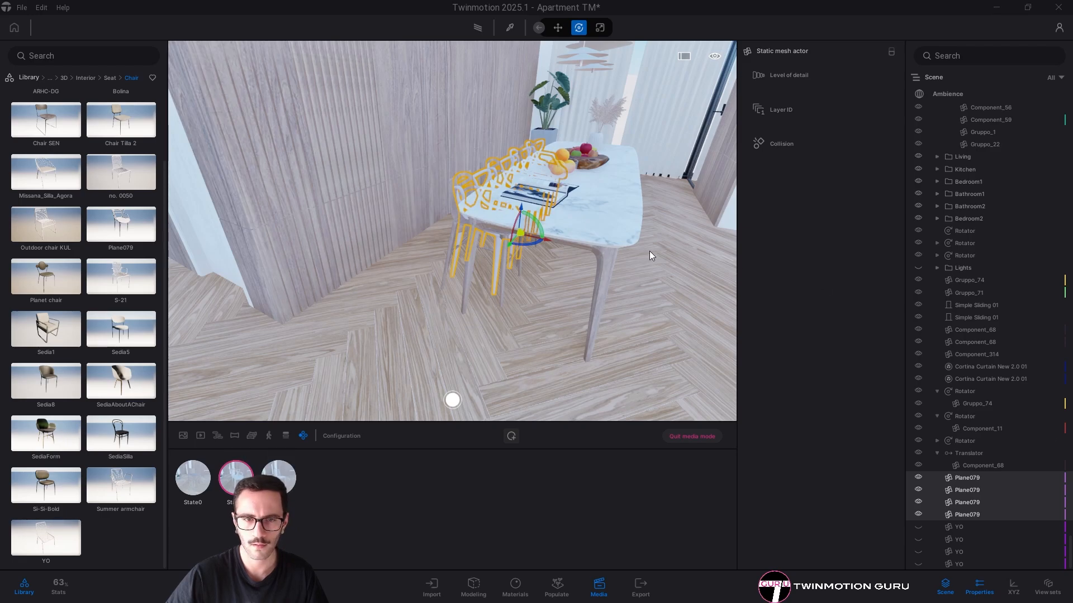
# Hide the four wooden 2_ghế_2 chairs at the dining table in the second state
pyautogui.click(449, 257)
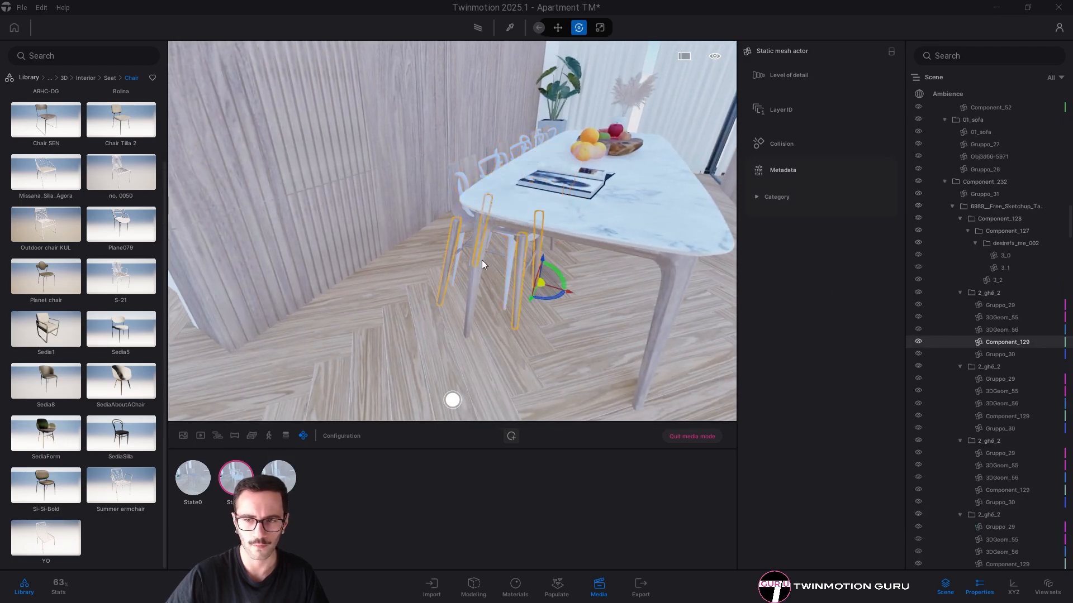
pyautogui.click(989, 293)
pyautogui.scroll(-3, 982, 346)
pyautogui.keyDown('shift'); pyautogui.click(985, 440); pyautogui.keyUp('shift')
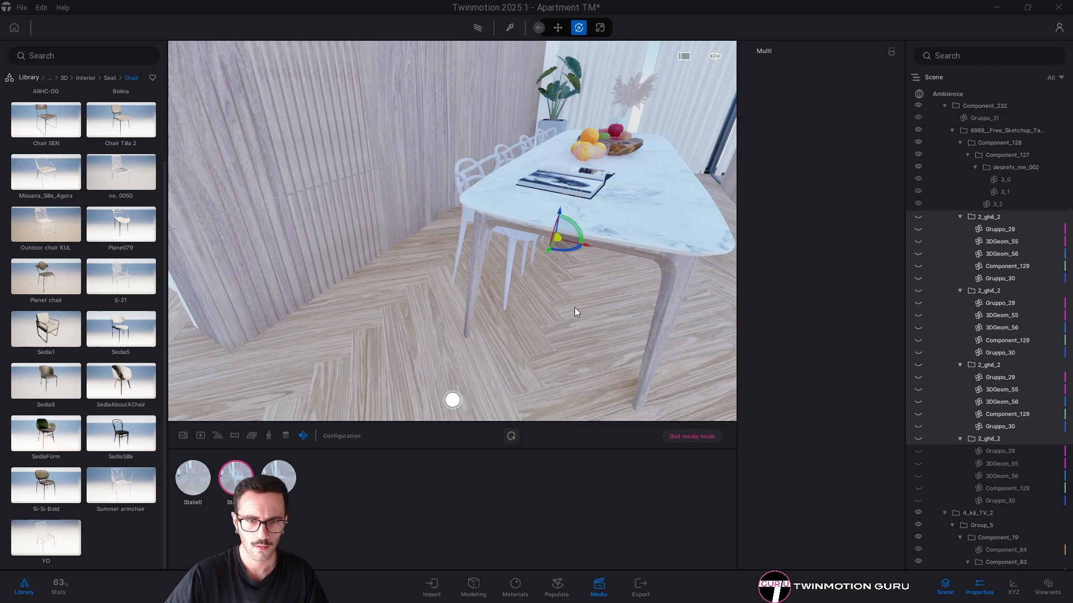
pyautogui.press('h')
pyautogui.moveTo(241, 462)
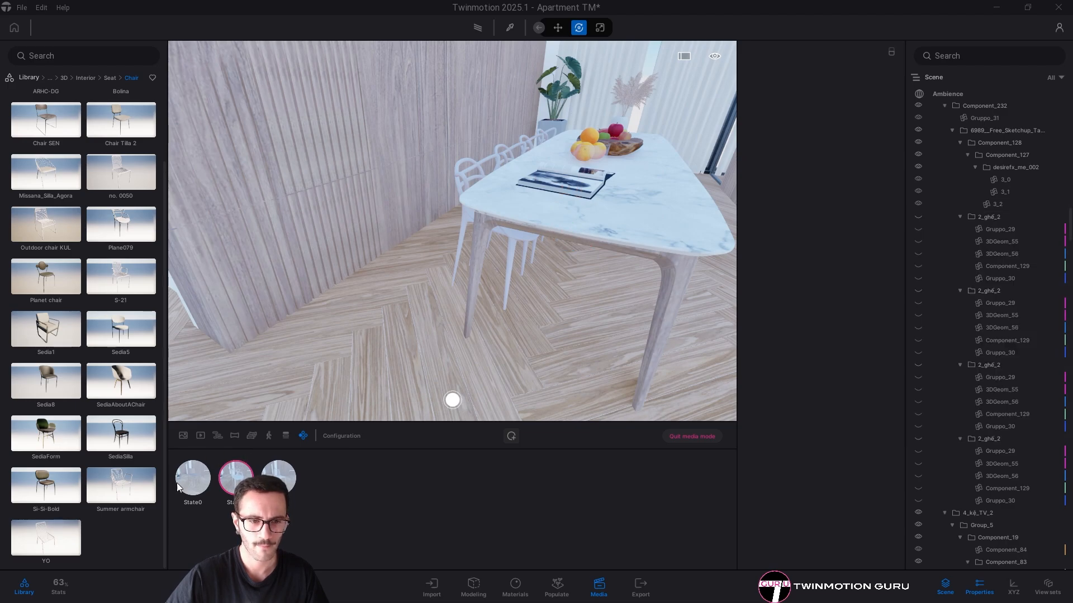
# Switch through the three configuration states and examine which chairs each one shows at the dining table
pyautogui.click(190, 478)
pyautogui.click(230, 478)
pyautogui.click(279, 473)
pyautogui.moveTo(452, 335); pyautogui.dragTo(835, 209, button='right')
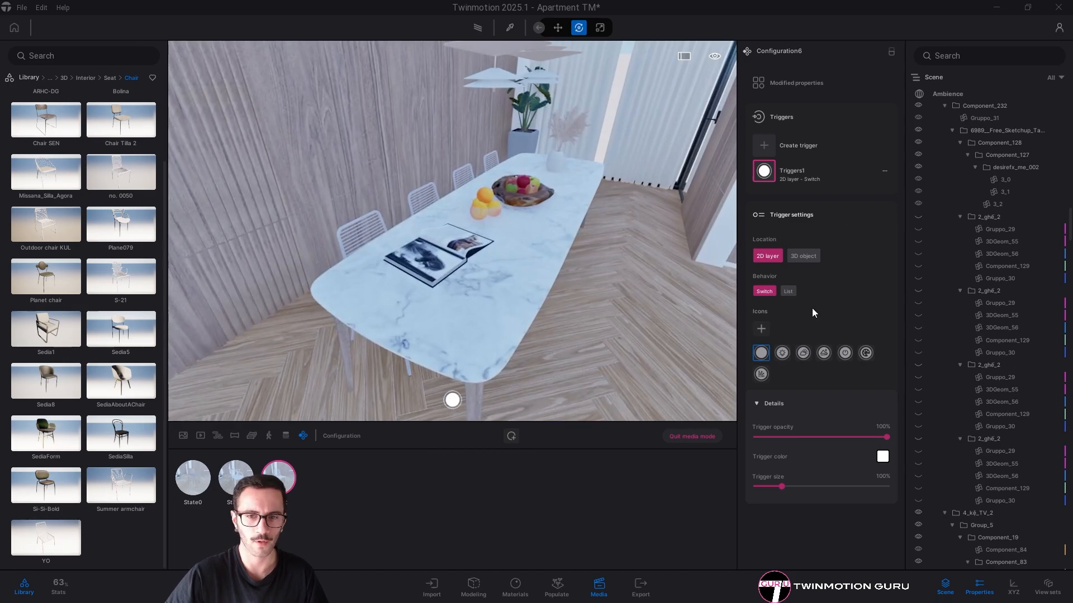
pyautogui.moveTo(670, 308); pyautogui.dragTo(599, 229, button='right')
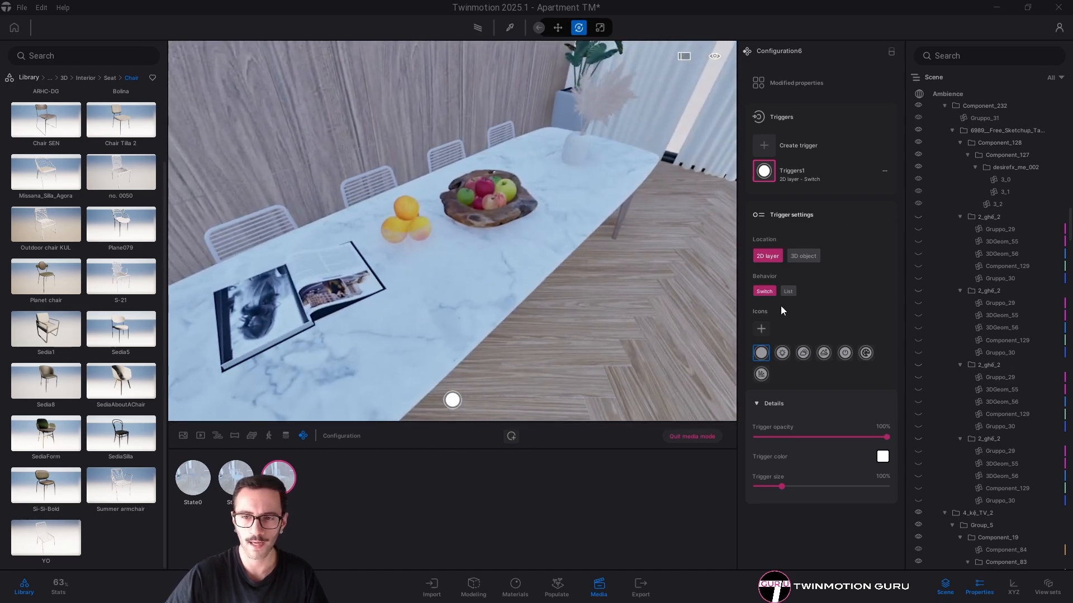
# Set the configuration trigger's location to 3D object and place it above the floor beside the near table leg
pyautogui.press('s')
pyautogui.moveTo(710, 284); pyautogui.dragTo(764, 271, button='right')
pyautogui.keyDown('shift'); pyautogui.moveTo(559, 307); pyautogui.dragTo(792, 256, button='middle'); pyautogui.keyUp('shift')
pyautogui.click(810, 255)
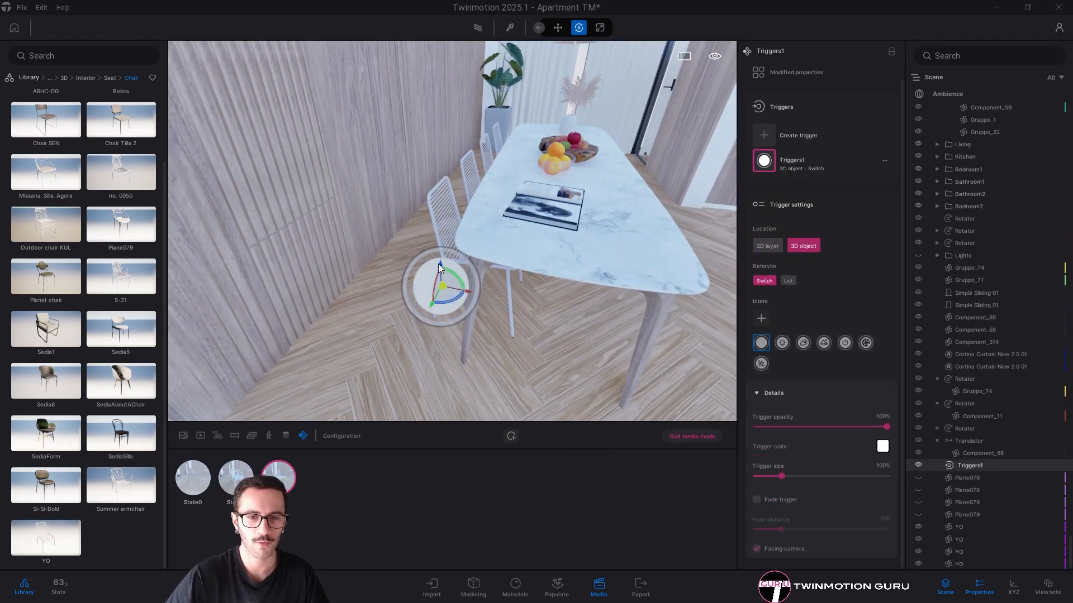
pyautogui.click(438, 335)
pyautogui.keyDown('shift'); pyautogui.moveTo(438, 334); pyautogui.dragTo(461, 268, button='middle'); pyautogui.keyUp('shift')
pyautogui.click(400, 252)
pyautogui.moveTo(402, 204); pyautogui.dragTo(459, 271)
pyautogui.keyDown('shift'); pyautogui.moveTo(459, 271); pyautogui.dragTo(435, 277, button='middle'); pyautogui.keyUp('shift')
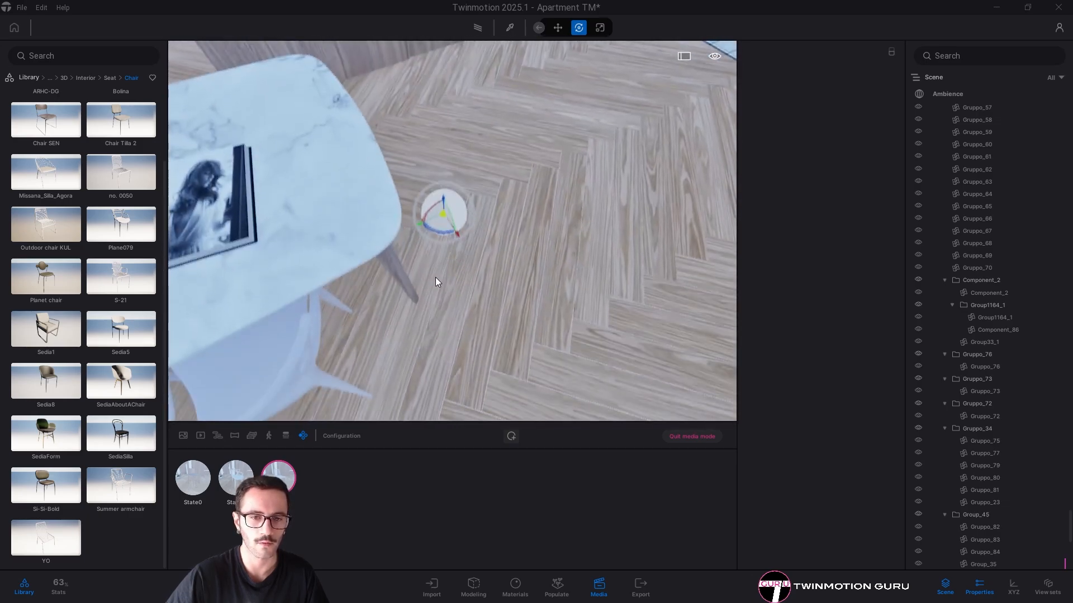
pyautogui.moveTo(438, 213); pyautogui.dragTo(433, 279)
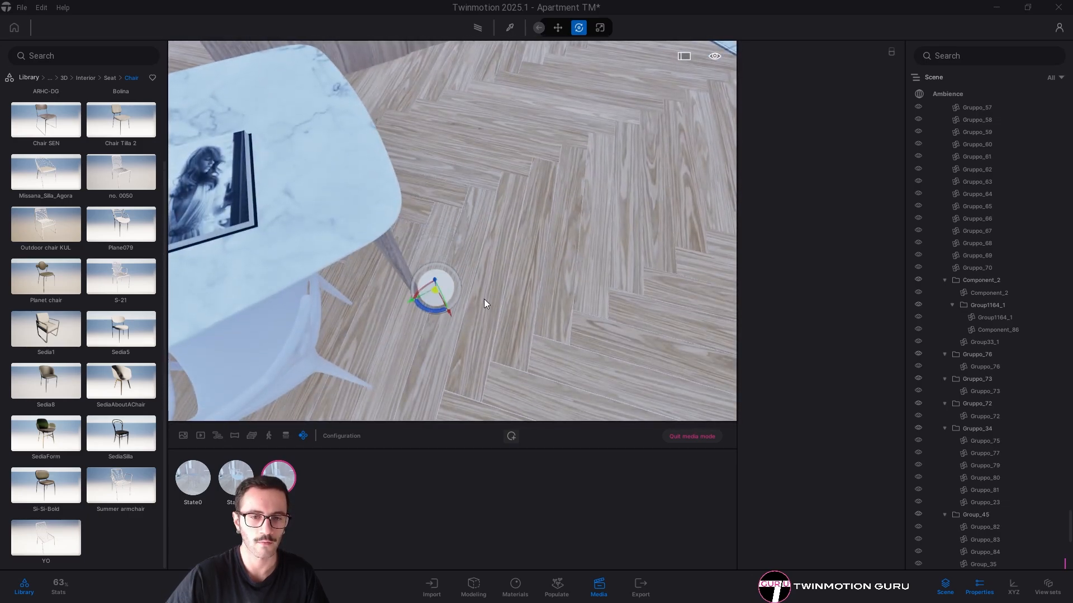
pyautogui.keyDown('shift'); pyautogui.moveTo(484, 299); pyautogui.dragTo(548, 277, button='middle'); pyautogui.keyUp('shift')
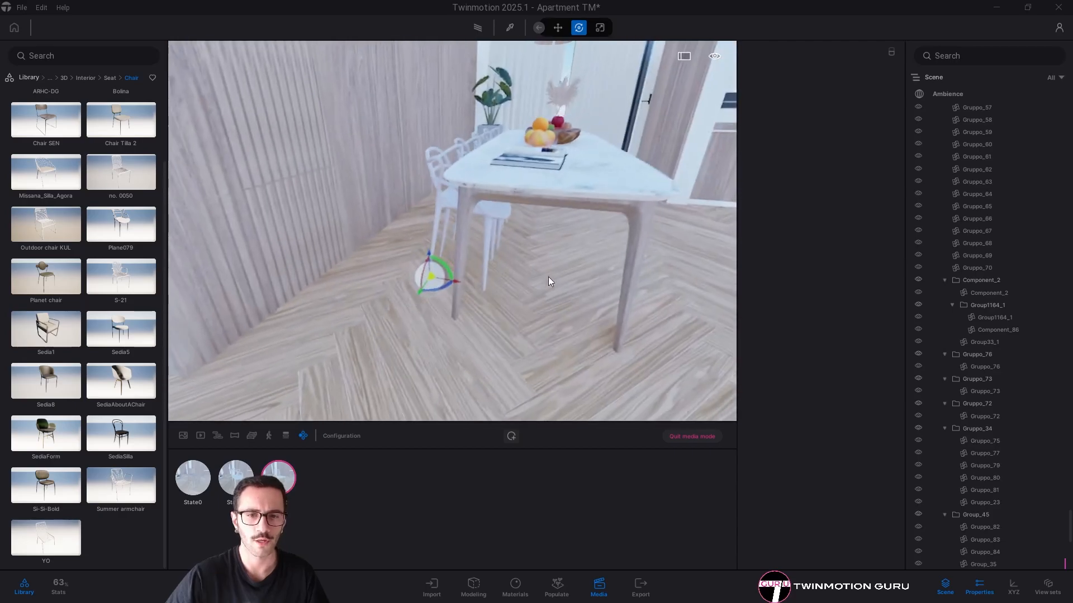
# Set the chair trigger's behavior to List and move the trigger slightly farther out from the dining table
pyautogui.click(426, 281)
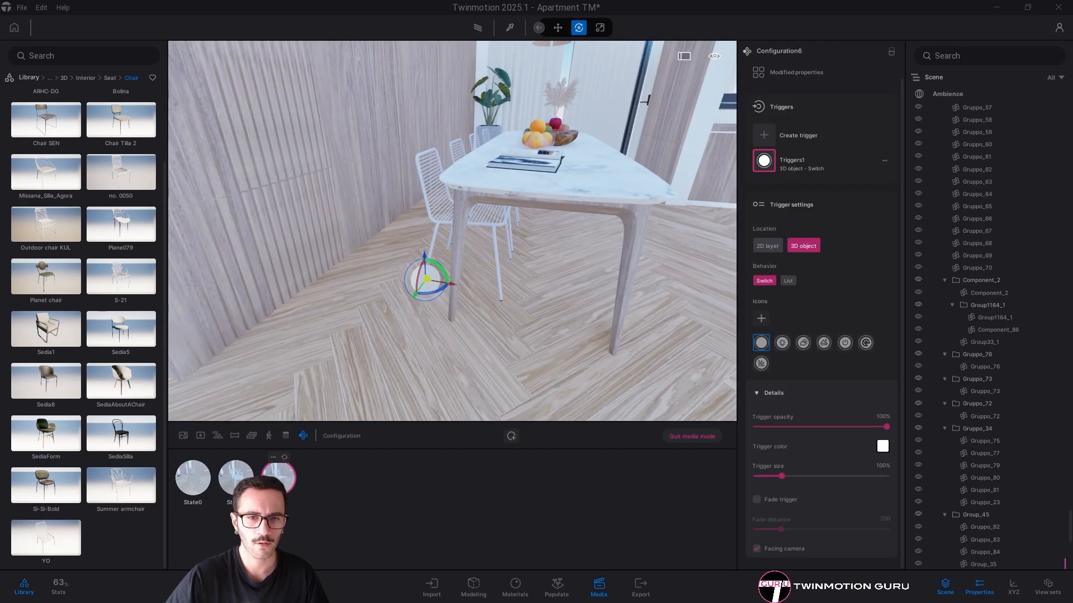
pyautogui.click(788, 280)
pyautogui.moveTo(414, 295); pyautogui.dragTo(396, 324)
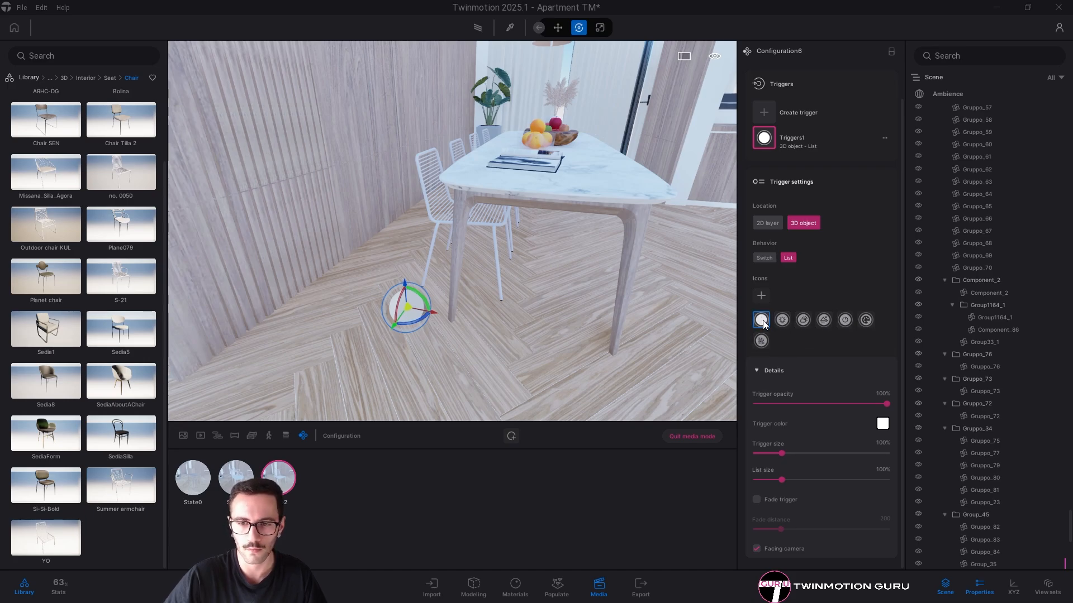
pyautogui.click(659, 366)
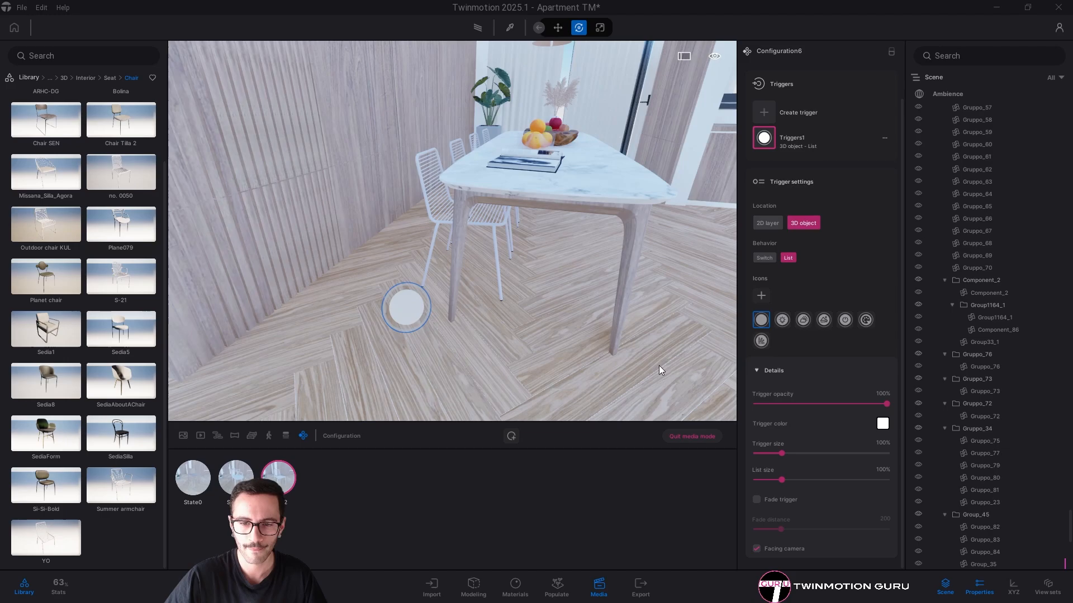
# Quit media mode and view the dining area in the full-screen presentation
pyautogui.press('s')
pyautogui.press('d')
pyautogui.click(691, 436)
pyautogui.press('s')
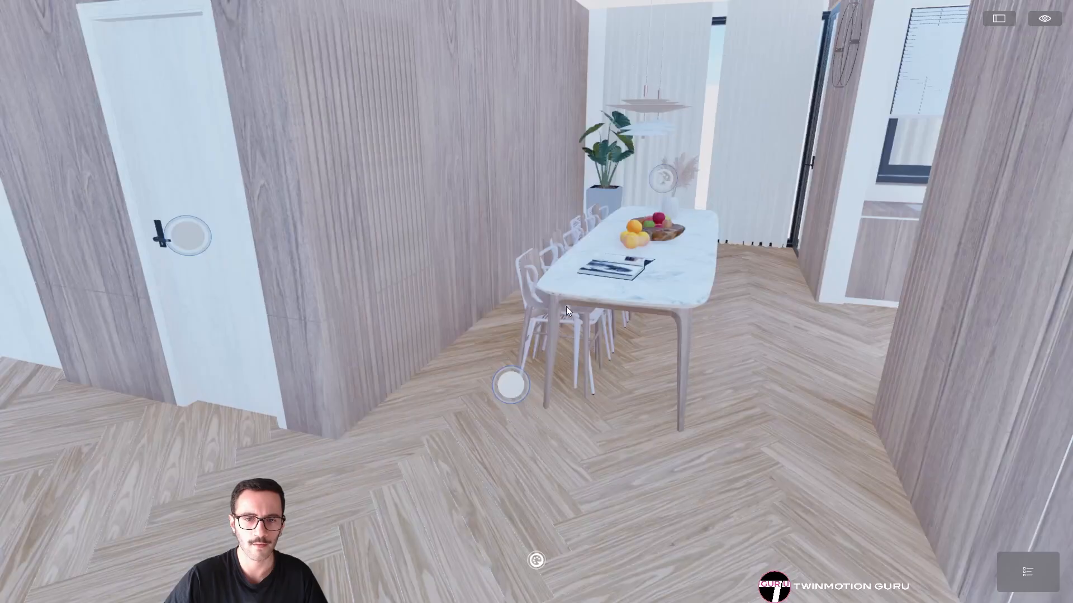
# Go to the living room's wall cabinets and test the trigger that swings the tall cabinet door
pyautogui.moveTo(657, 337); pyautogui.dragTo(424, 335, button='right')
pyautogui.press('s')
pyautogui.press('a')
pyautogui.press('s')
pyautogui.moveTo(656, 337); pyautogui.dragTo(721, 380, button='right')
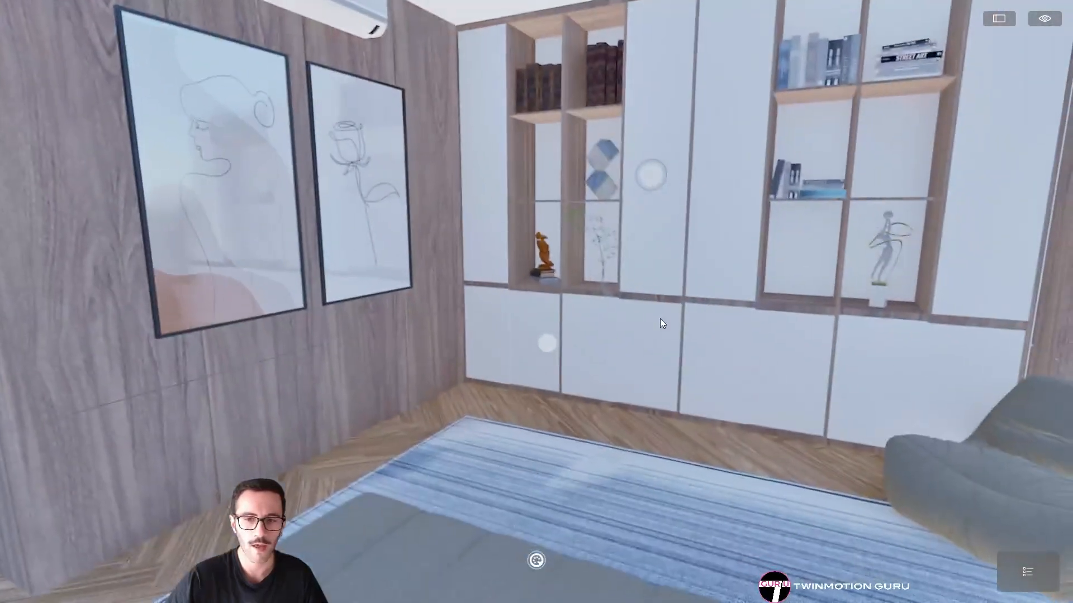
pyautogui.press('d')
pyautogui.moveTo(659, 318); pyautogui.dragTo(634, 308, button='right')
pyautogui.click(652, 214)
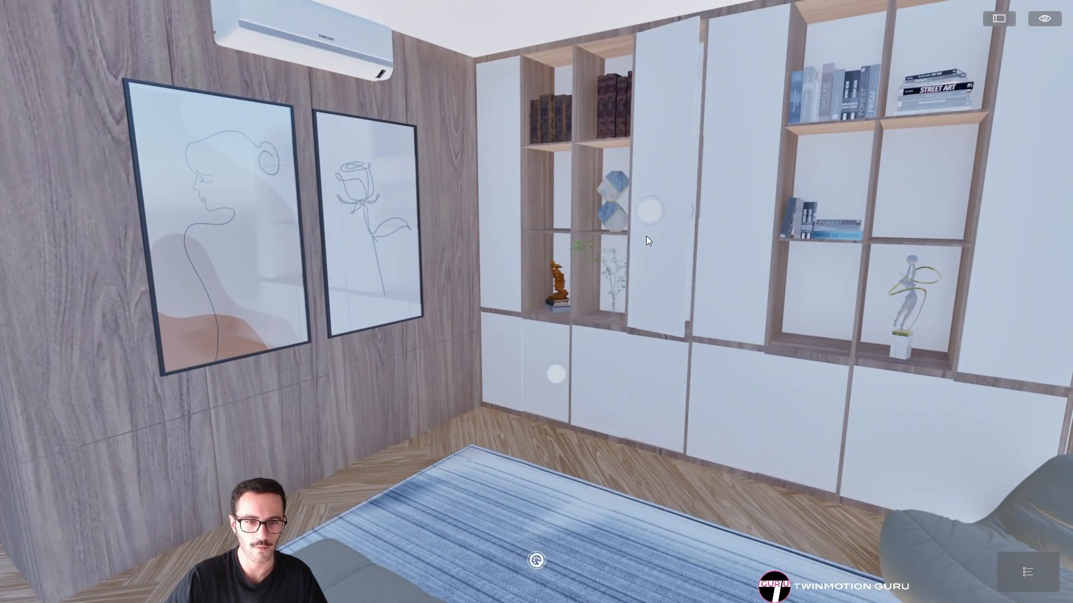
pyautogui.click(625, 213)
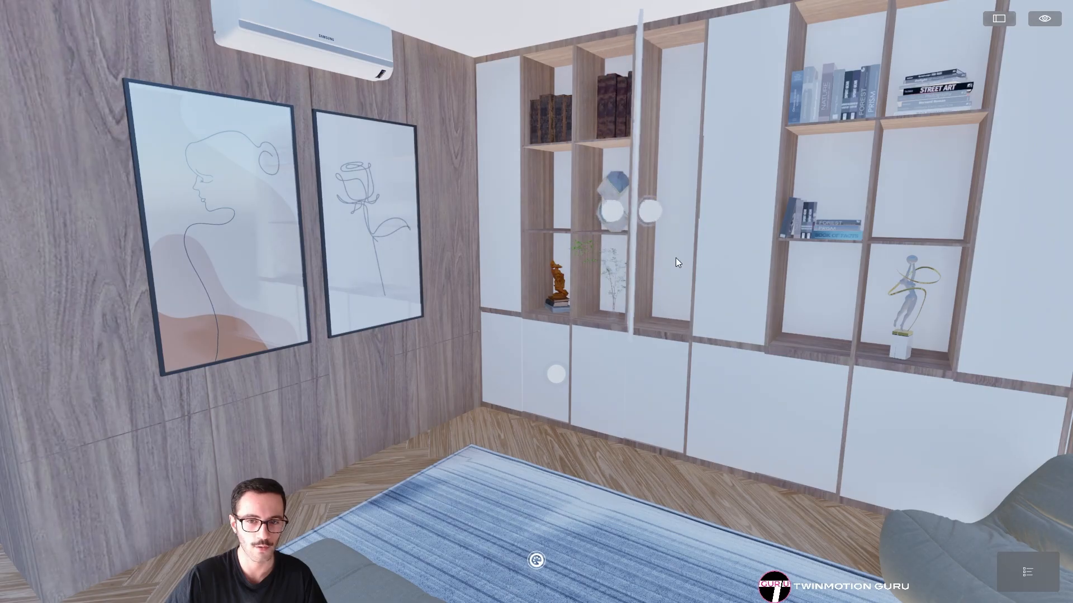
# Test the television's trigger list by switching among Netflix, Prime Video and the blank screen
pyautogui.moveTo(676, 257); pyautogui.dragTo(396, 257, button='right')
pyautogui.press('w')
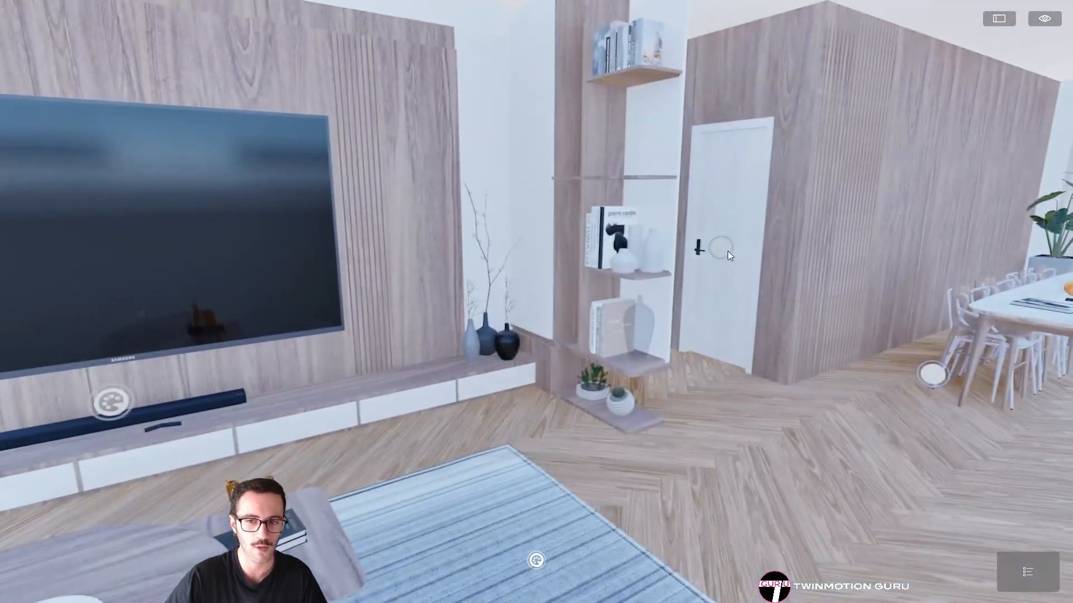
pyautogui.click(726, 251)
pyautogui.moveTo(727, 249); pyautogui.dragTo(721, 250, button='right')
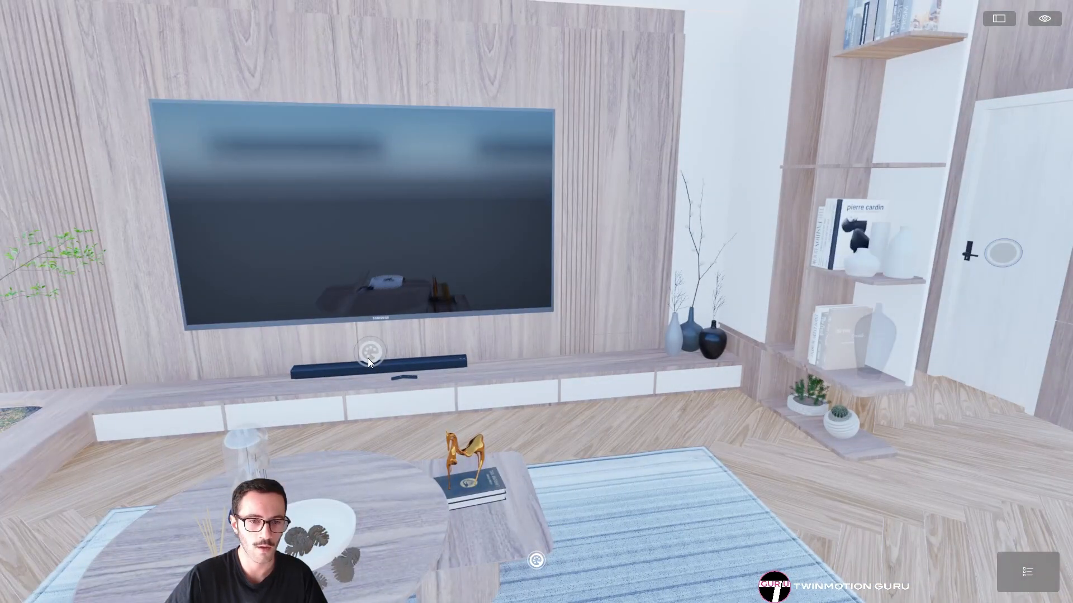
pyautogui.click(368, 352)
pyautogui.click(366, 303)
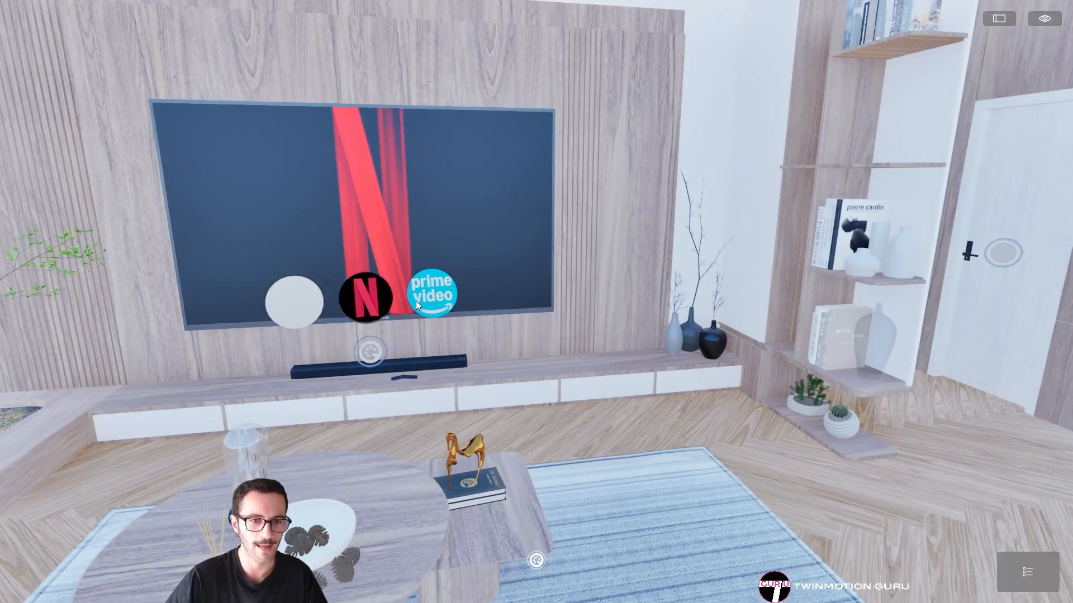
pyautogui.click(418, 299)
pyautogui.click(371, 305)
pyautogui.click(307, 311)
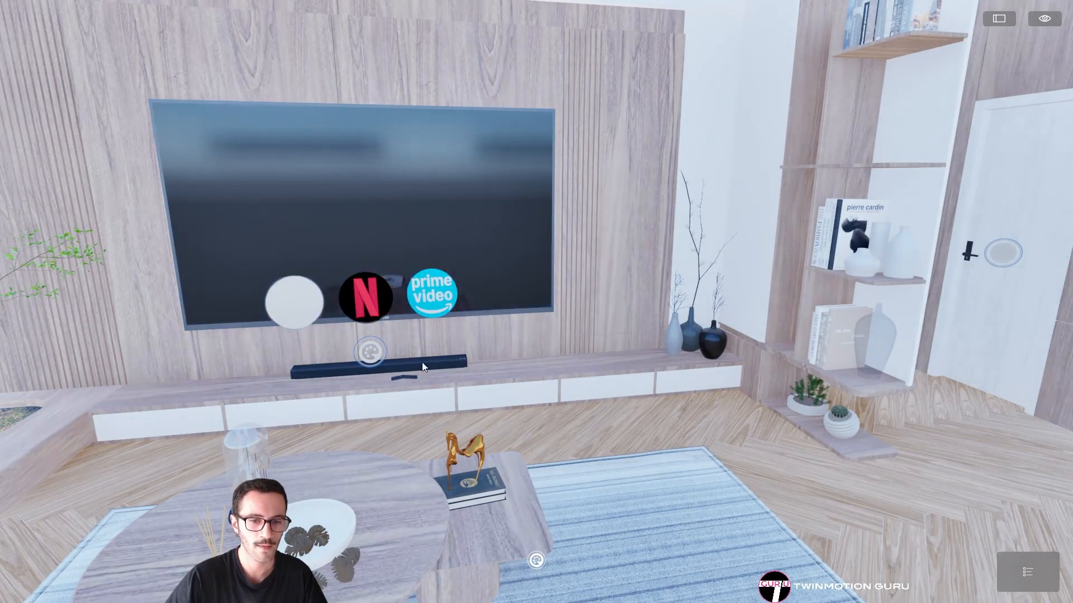
# Test the 2D material trigger by applying its third wood finish and returning to the first one
pyautogui.moveTo(423, 367); pyautogui.dragTo(473, 572, button='right')
pyautogui.click(536, 560)
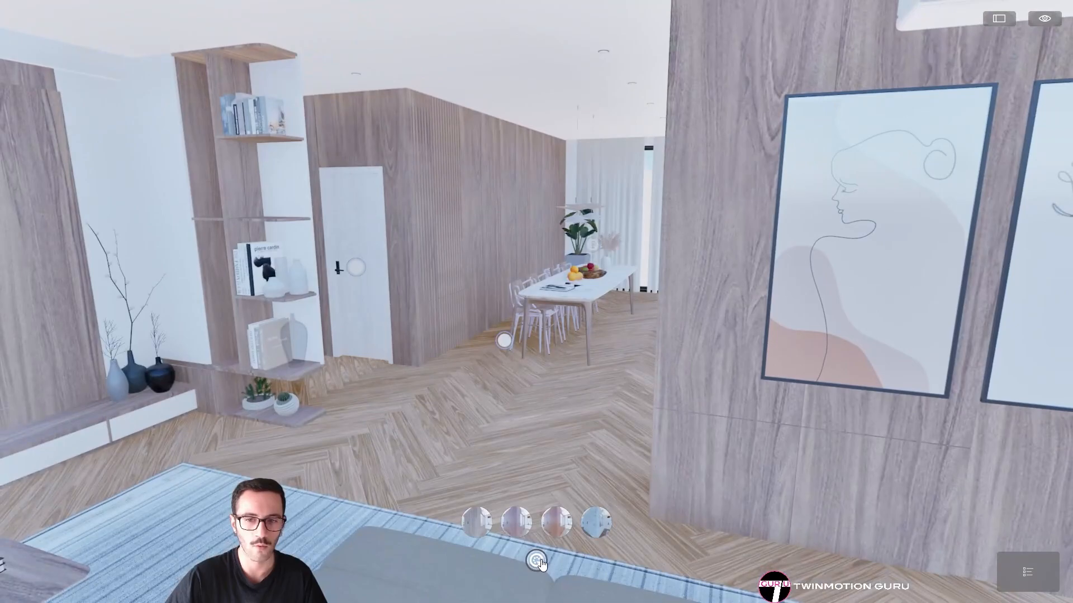
pyautogui.click(557, 522)
pyautogui.click(557, 528)
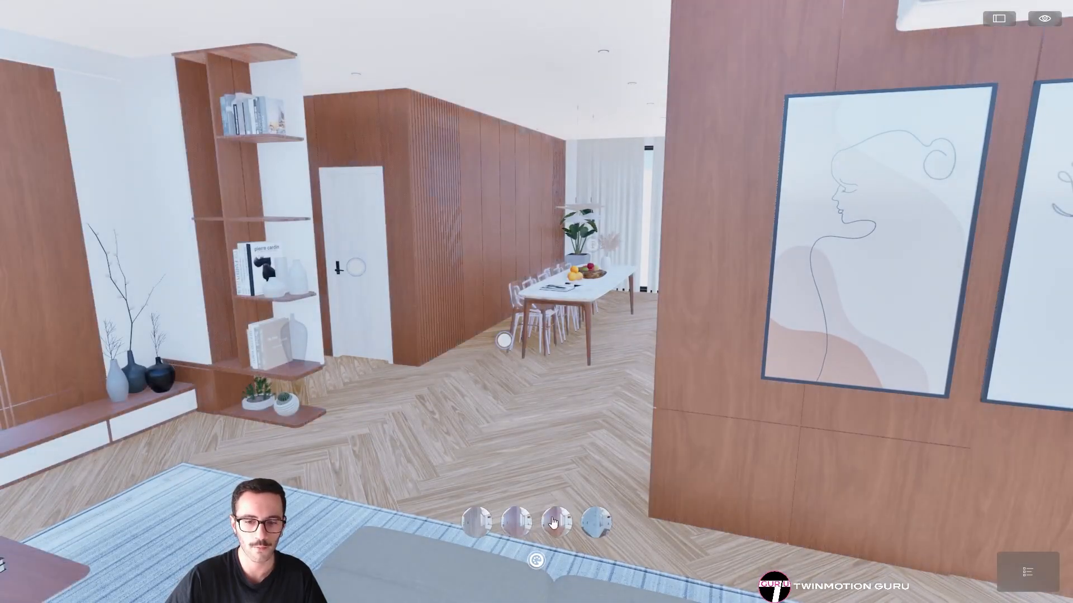
pyautogui.click(478, 524)
# Open the 3D chair trigger's thumbnail list by the dining table and test switching among the three chair models
pyautogui.click(504, 389)
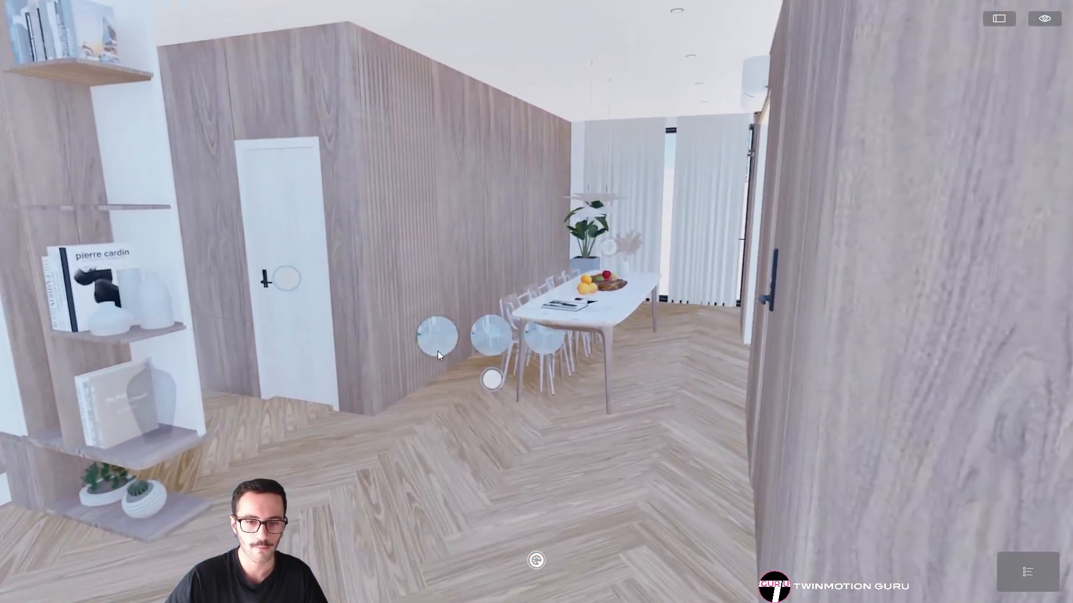
pyautogui.click(434, 342)
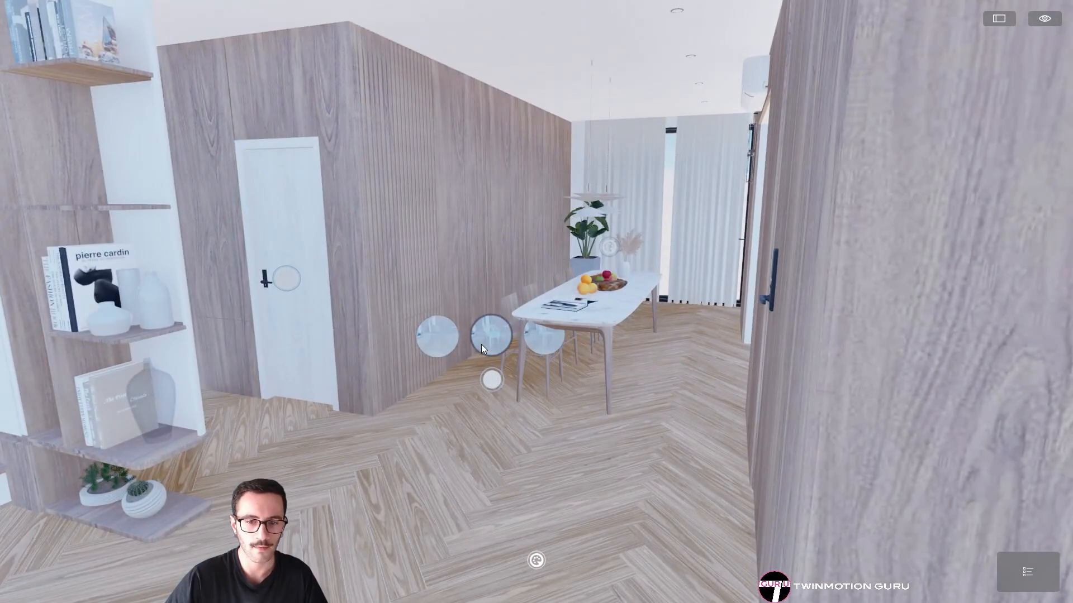
pyautogui.click(481, 344)
pyautogui.click(529, 349)
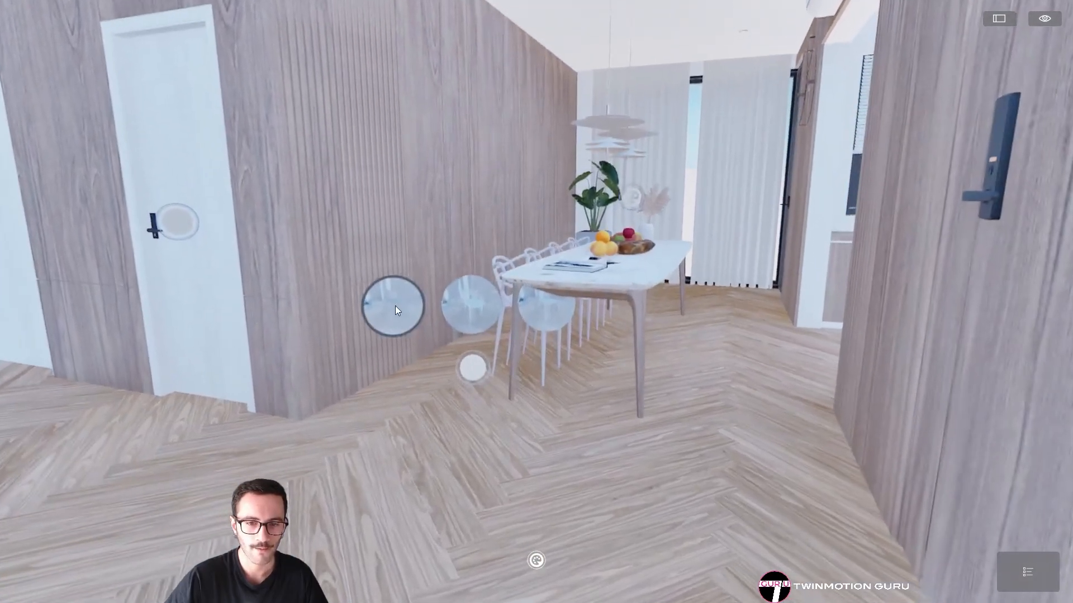
pyautogui.click(395, 306)
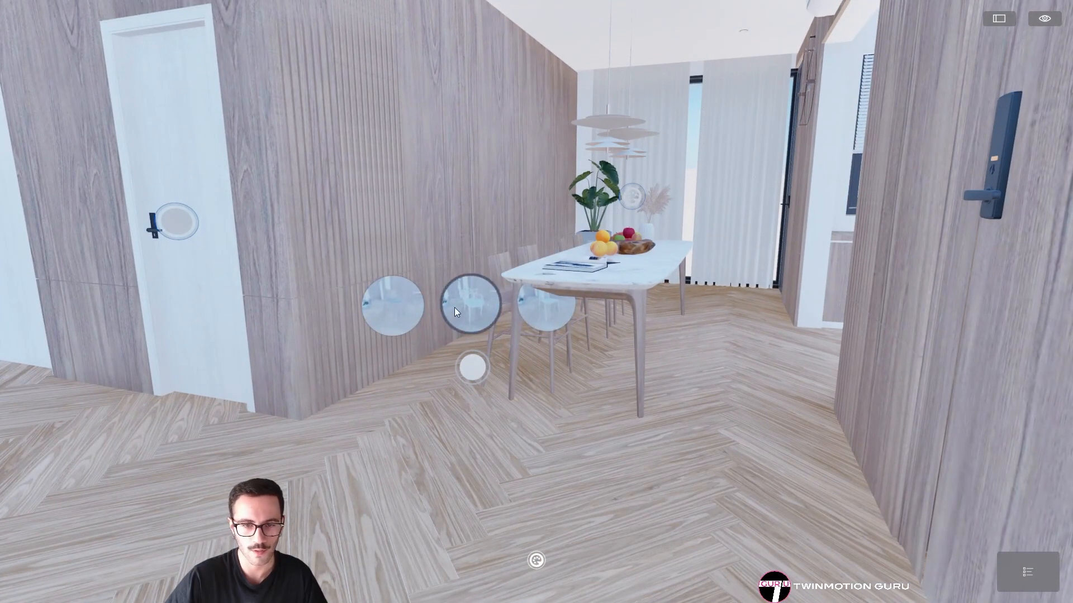
pyautogui.press('w')
pyautogui.press('q')
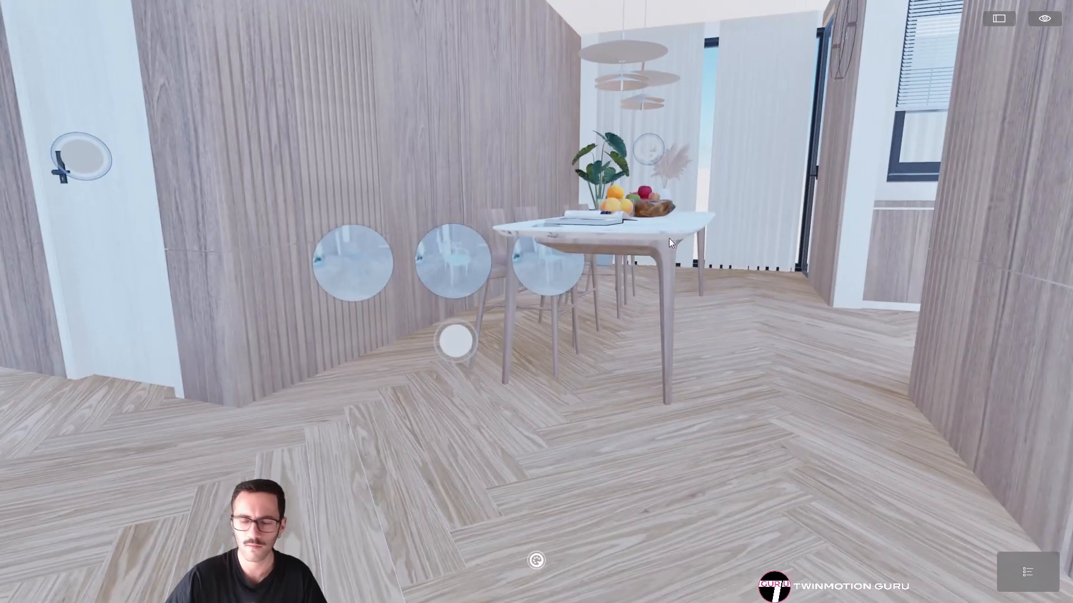
# Leave full screen, hide all the Plane079 and YO chairs in the scene, and close the object properties
pyautogui.press('Escape')
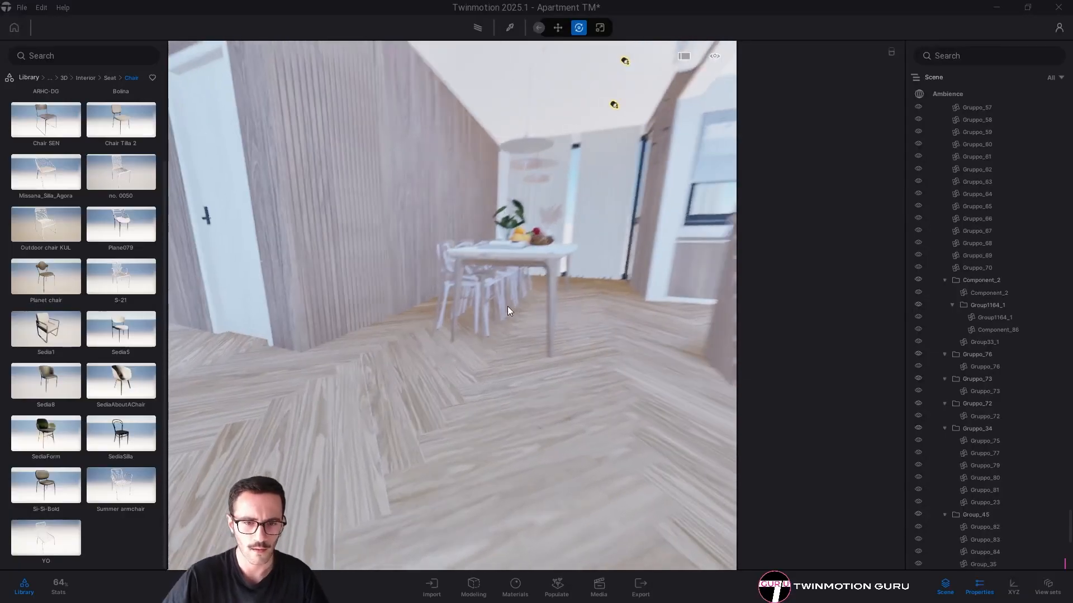
pyautogui.scroll(3, 507, 306)
pyautogui.scroll(-10, 1028, 505)
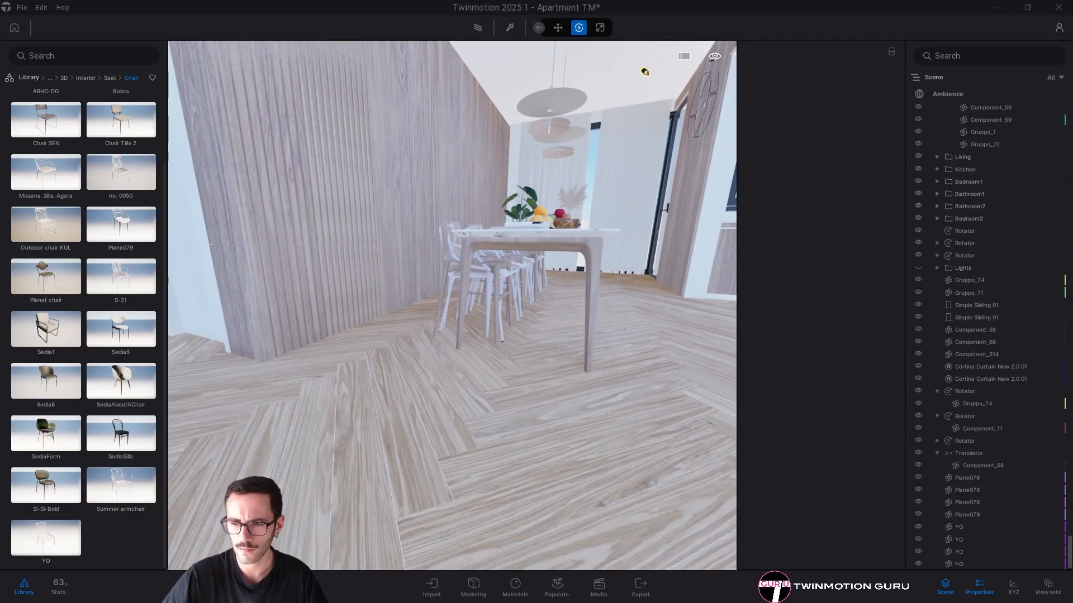
pyautogui.click(950, 480)
pyautogui.keyDown('shift'); pyautogui.click(955, 562); pyautogui.keyUp('shift')
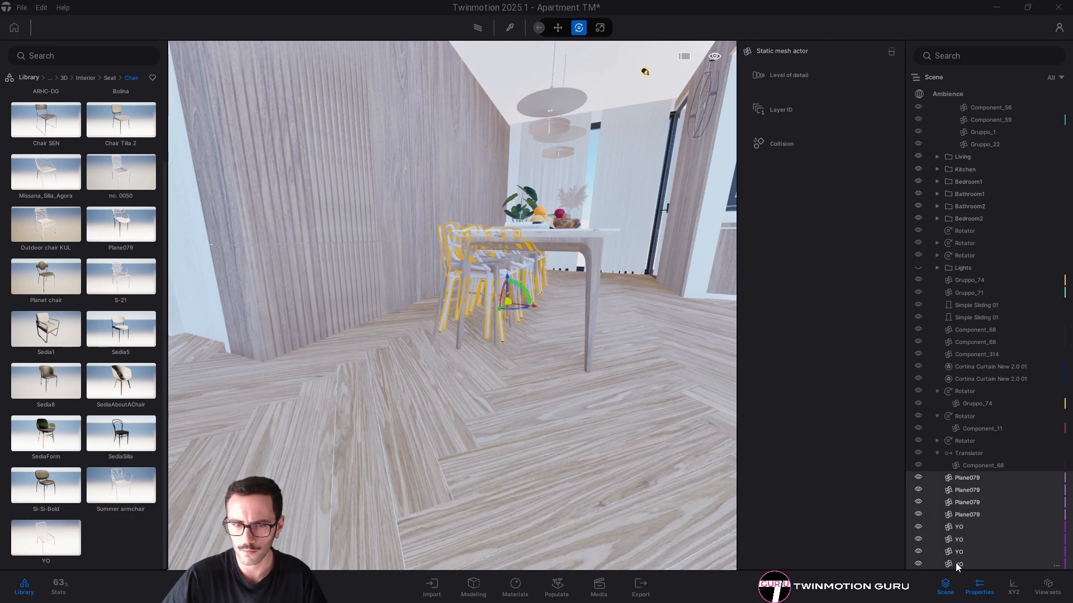
pyautogui.press('h')
pyautogui.moveTo(425, 255); pyautogui.dragTo(547, 251)
pyautogui.press('s')
pyautogui.press('a')
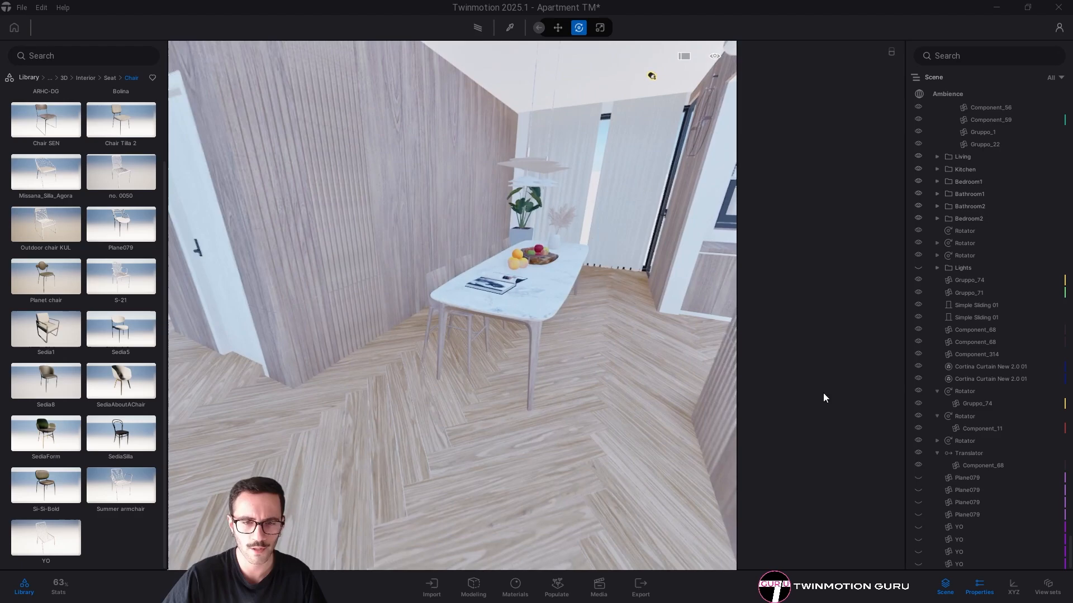
pyautogui.click(982, 596)
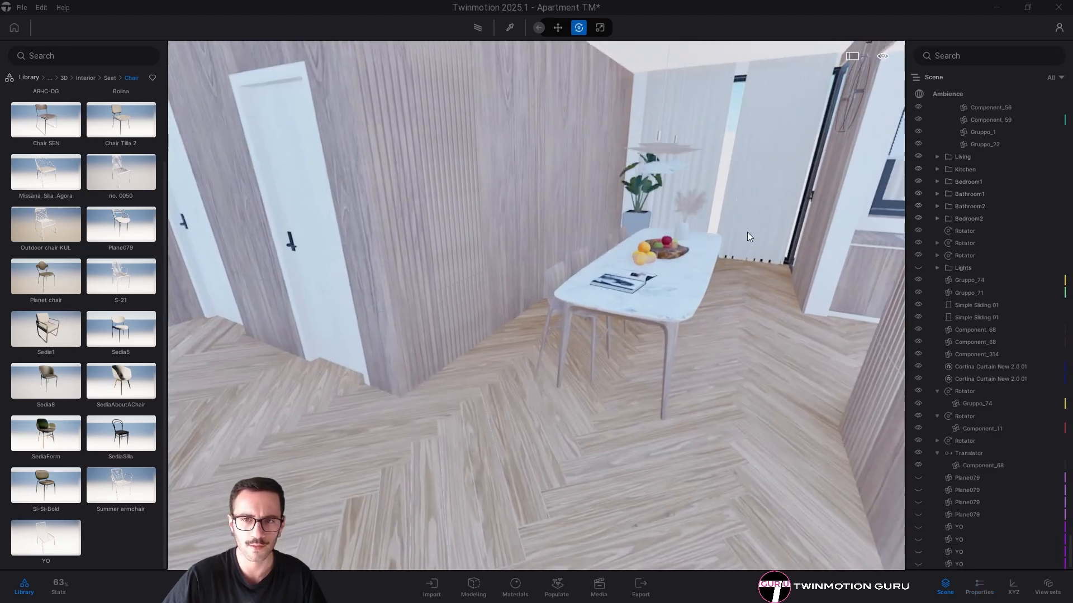
# Return to the full-screen presentation and test collapsing and reopening the dining chair trigger's thumbnail list
pyautogui.press('s')
pyautogui.moveTo(789, 229); pyautogui.dragTo(786, 240, button='right')
pyautogui.press('F11')
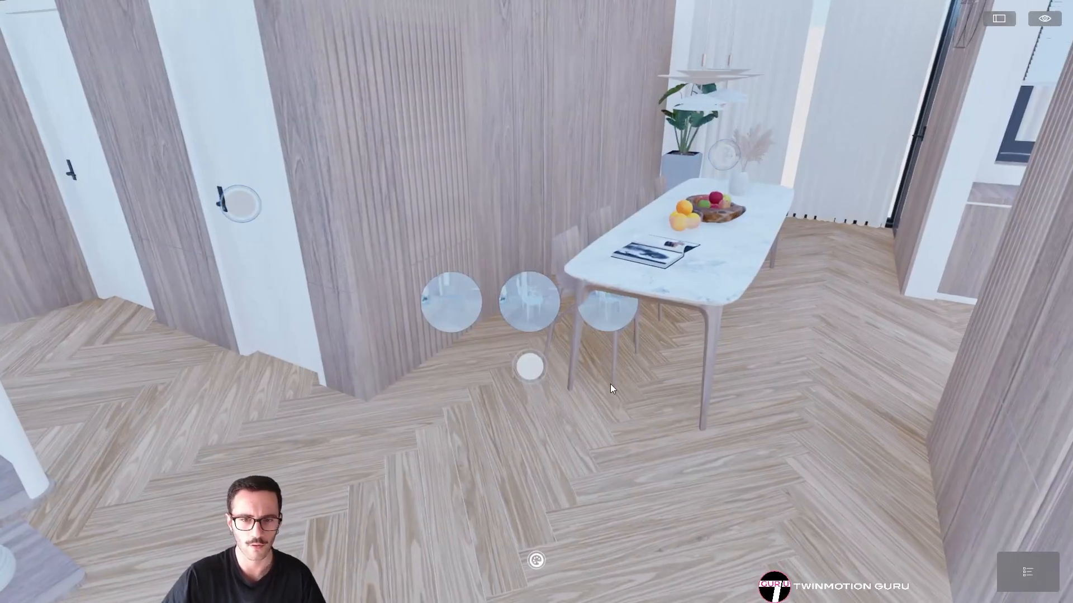
pyautogui.moveTo(610, 384); pyautogui.dragTo(492, 340, button='right')
pyautogui.click(463, 325)
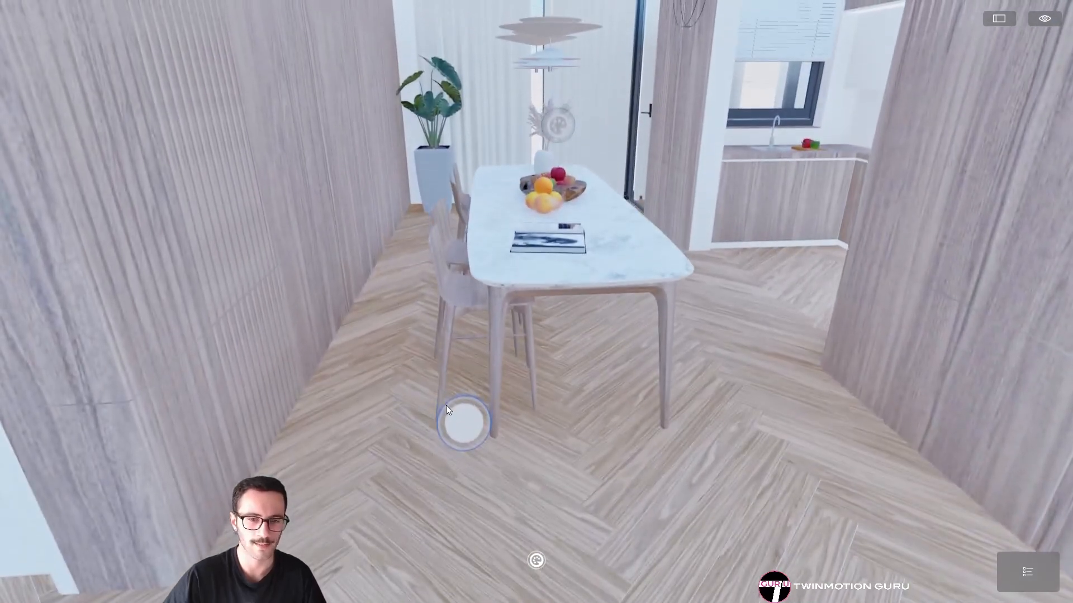
pyautogui.click(459, 438)
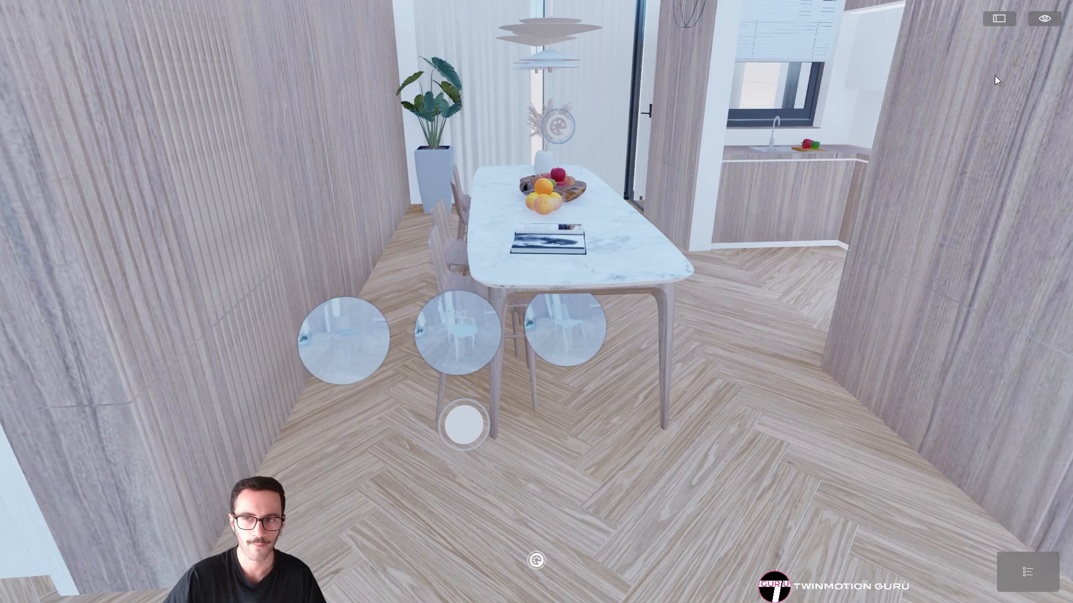
# Leave full screen and rename Configuration6 as Chair
pyautogui.press('Escape')
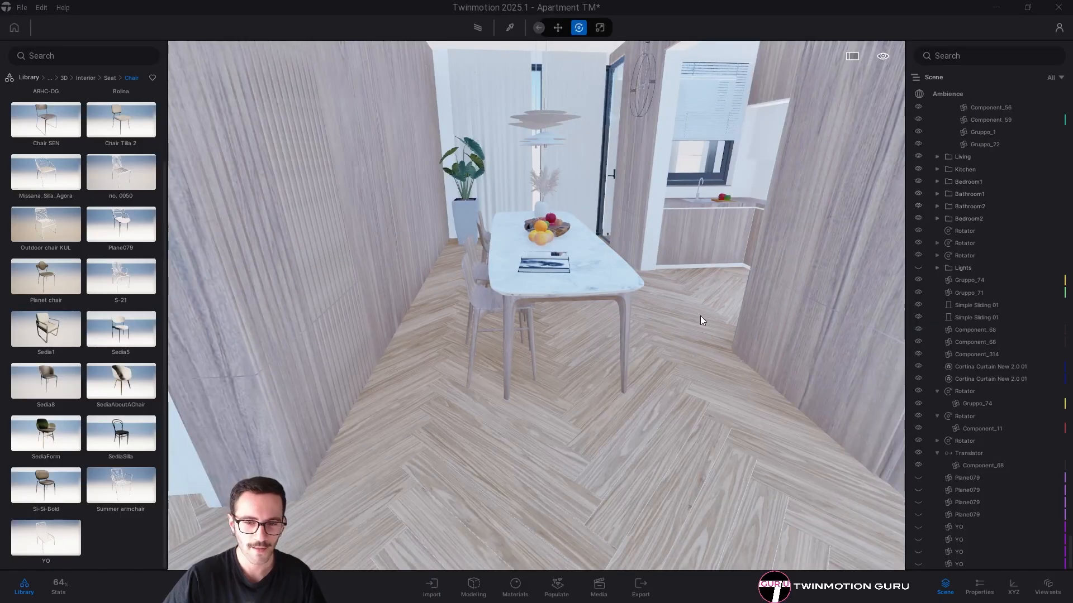
pyautogui.moveTo(699, 316); pyautogui.dragTo(353, 442, button='right')
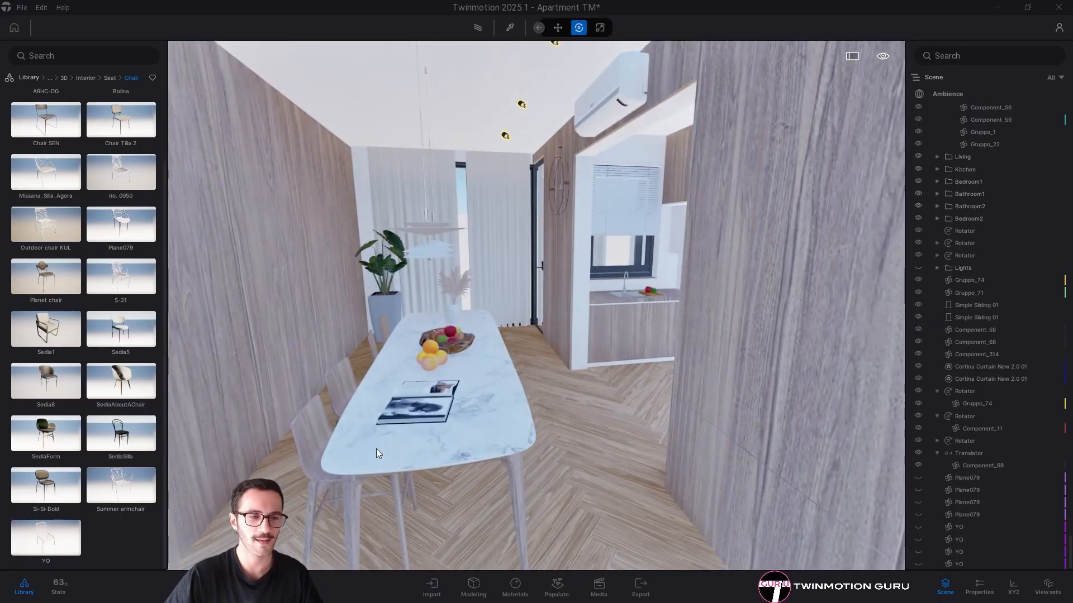
pyautogui.click(598, 586)
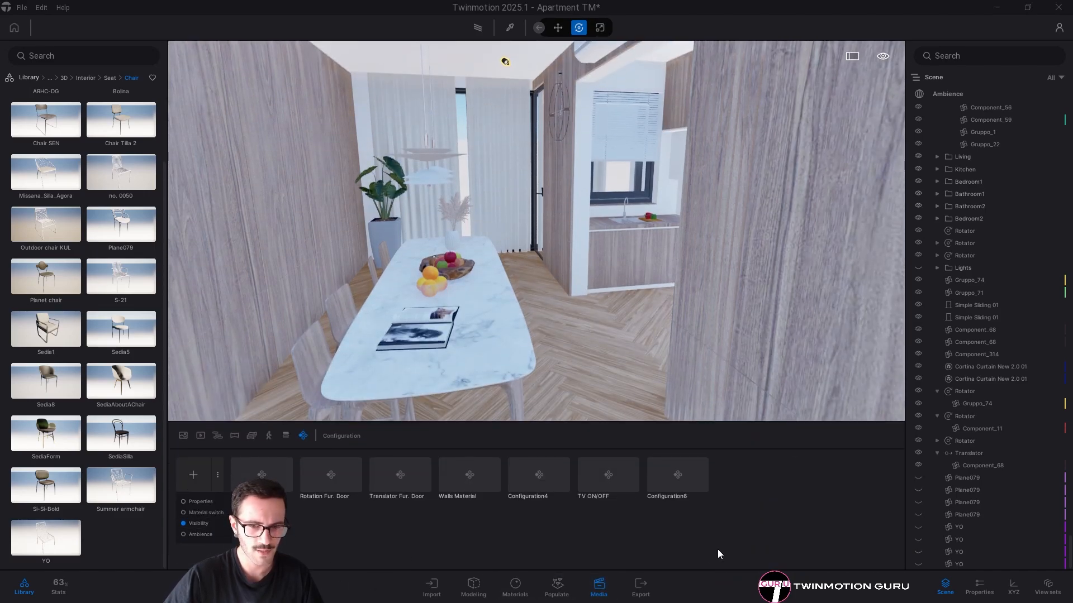
pyautogui.click(678, 456)
pyautogui.click(673, 431)
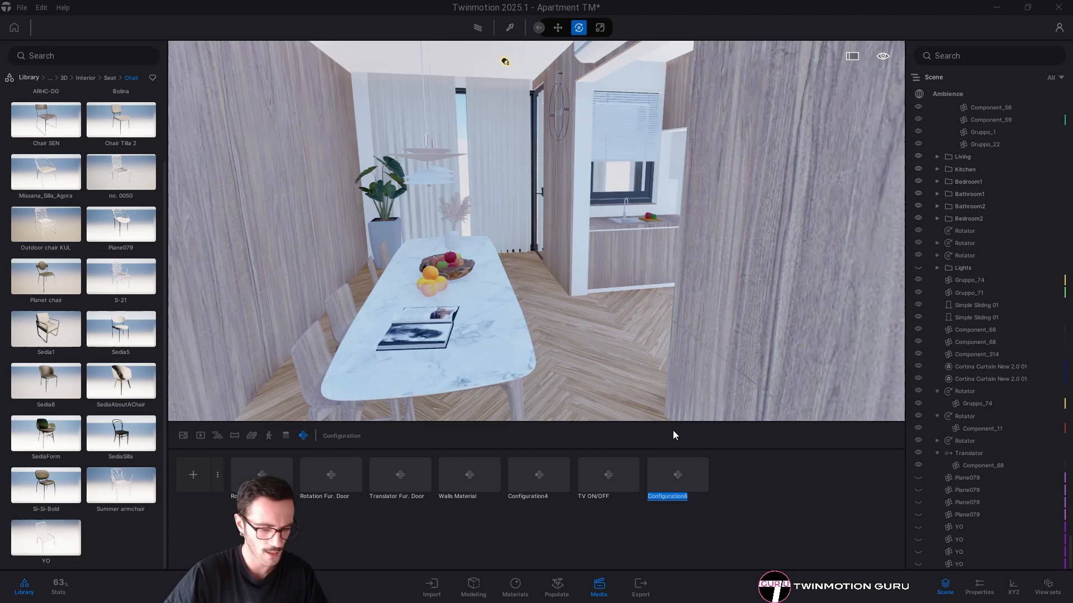
pyautogui.write('Chair')
pyautogui.press('Return')
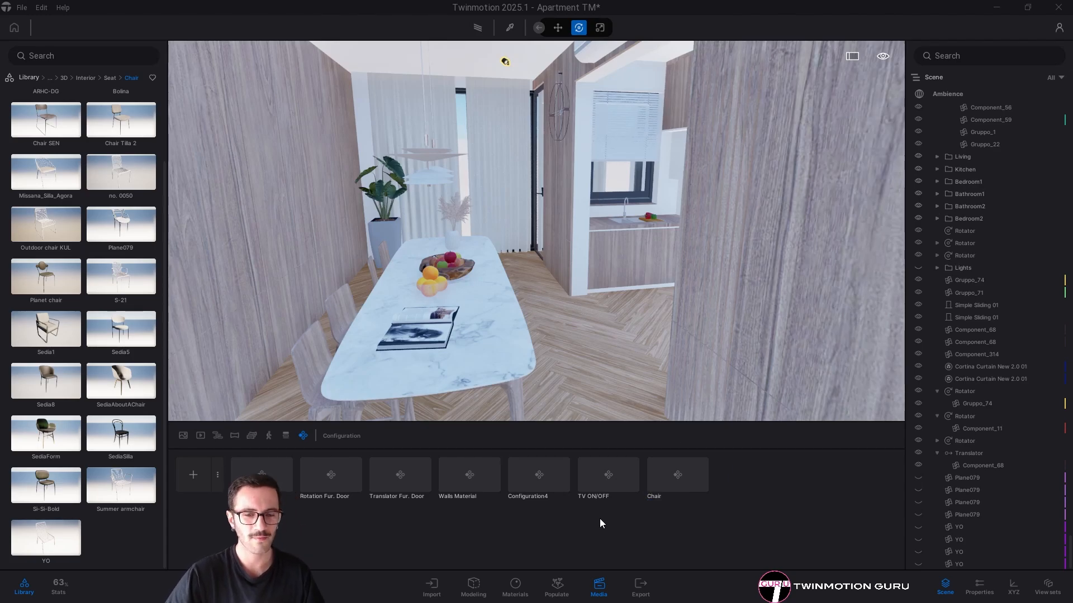
# Close the media dock, go from the dining table to the kitchen counter, and hide the asset library
pyautogui.click(598, 587)
pyautogui.scroll(3, 443, 433)
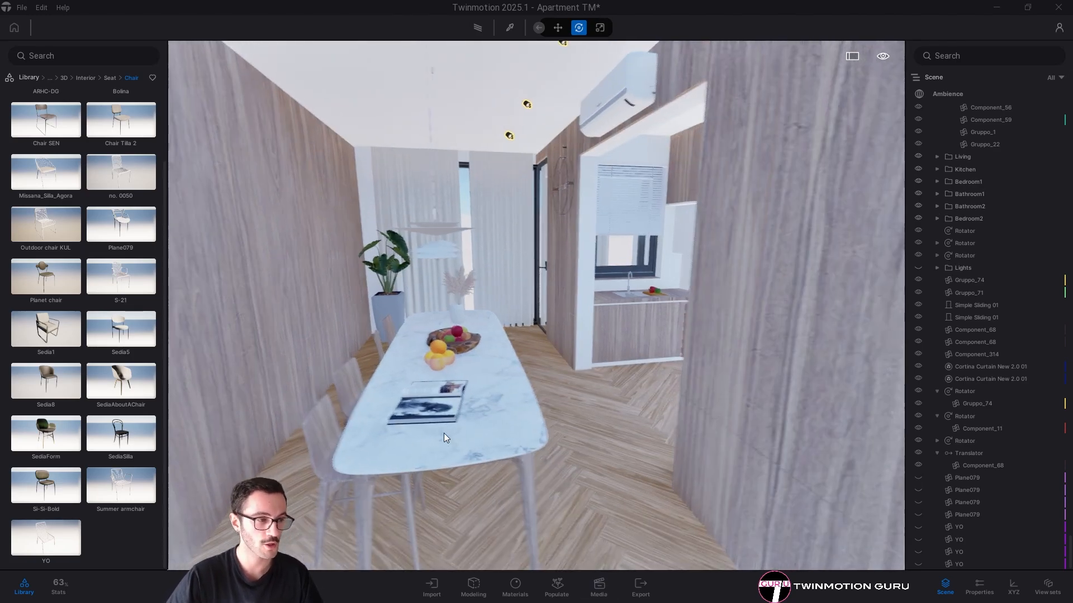
pyautogui.moveTo(443, 358); pyautogui.dragTo(564, 358, button='right')
pyautogui.press('w')
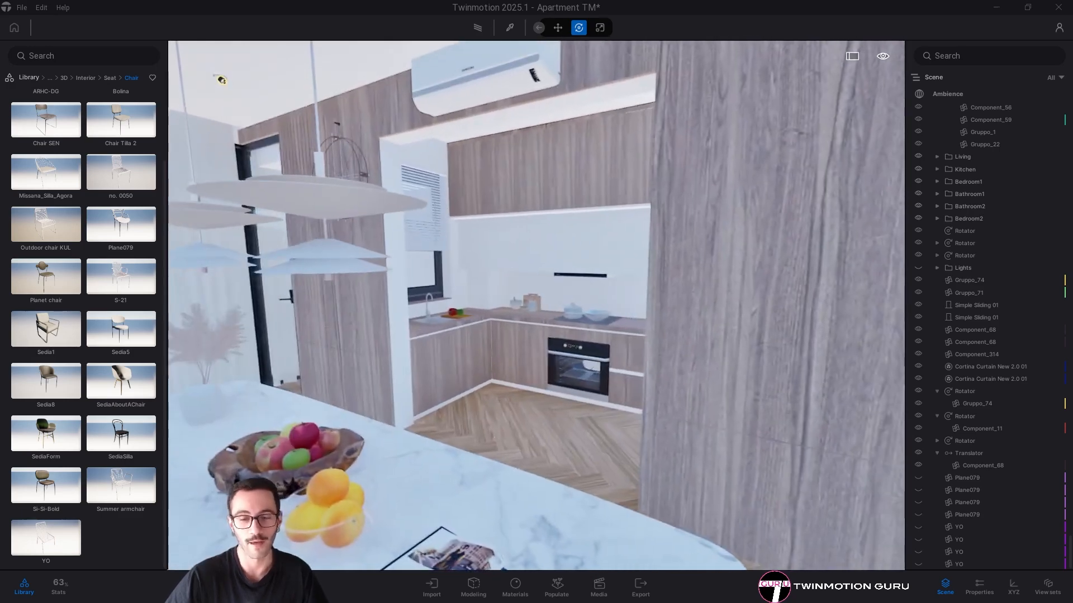
pyautogui.press('w')
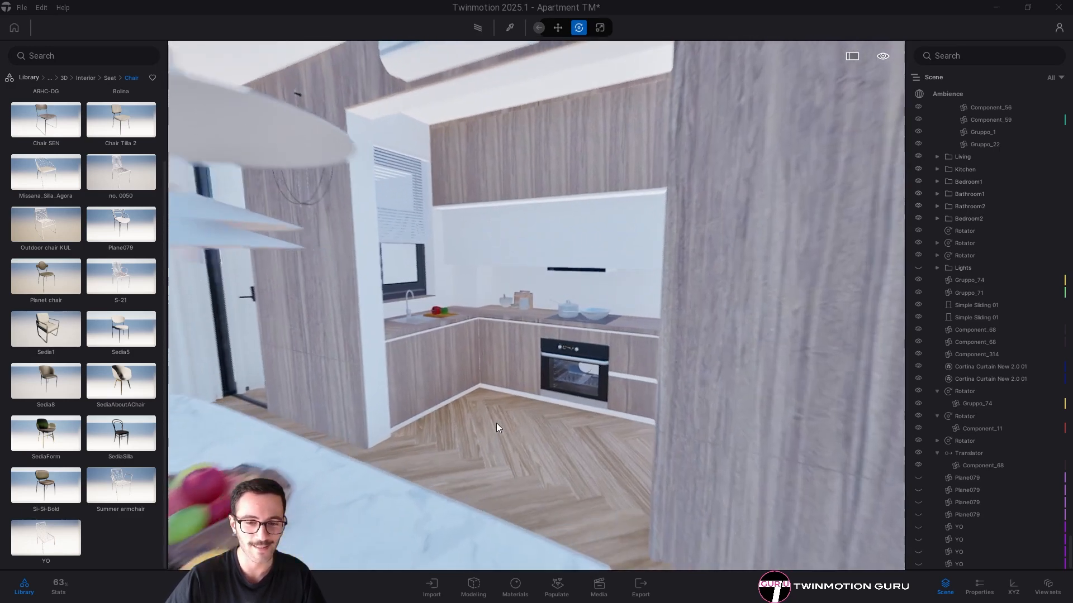
pyautogui.press('w')
pyautogui.moveTo(496, 423); pyautogui.dragTo(527, 412, button='right')
pyautogui.press('d')
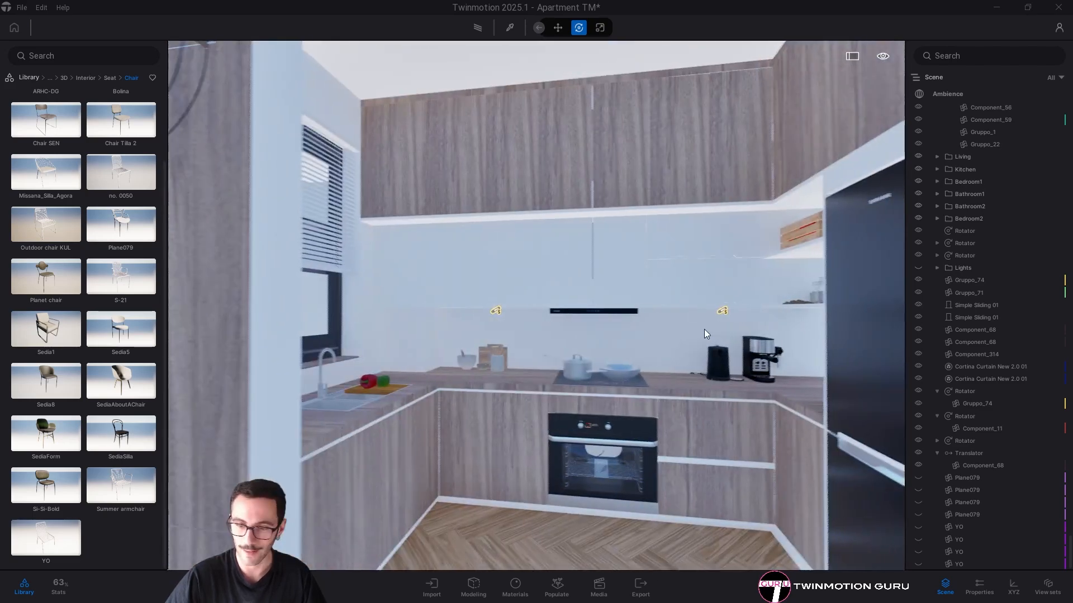
pyautogui.press('w')
pyautogui.click(29, 77)
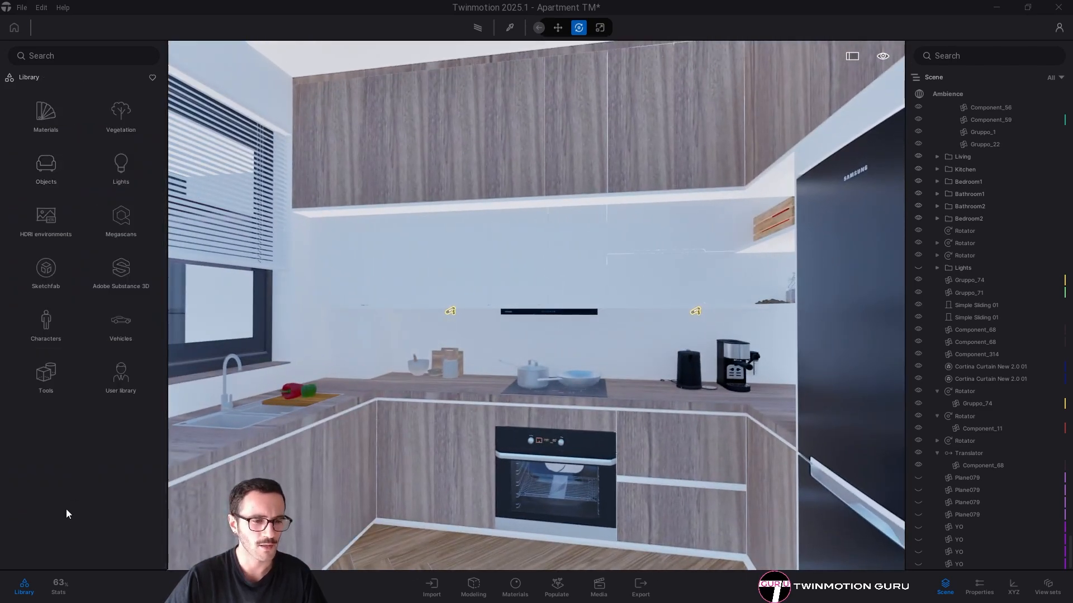
pyautogui.click(24, 586)
pyautogui.press('d')
pyautogui.moveTo(485, 333); pyautogui.dragTo(536, 320, button='right')
# Create a new Visibility configuration while facing the kitchen cooktop and wall cabinets
pyautogui.click(598, 586)
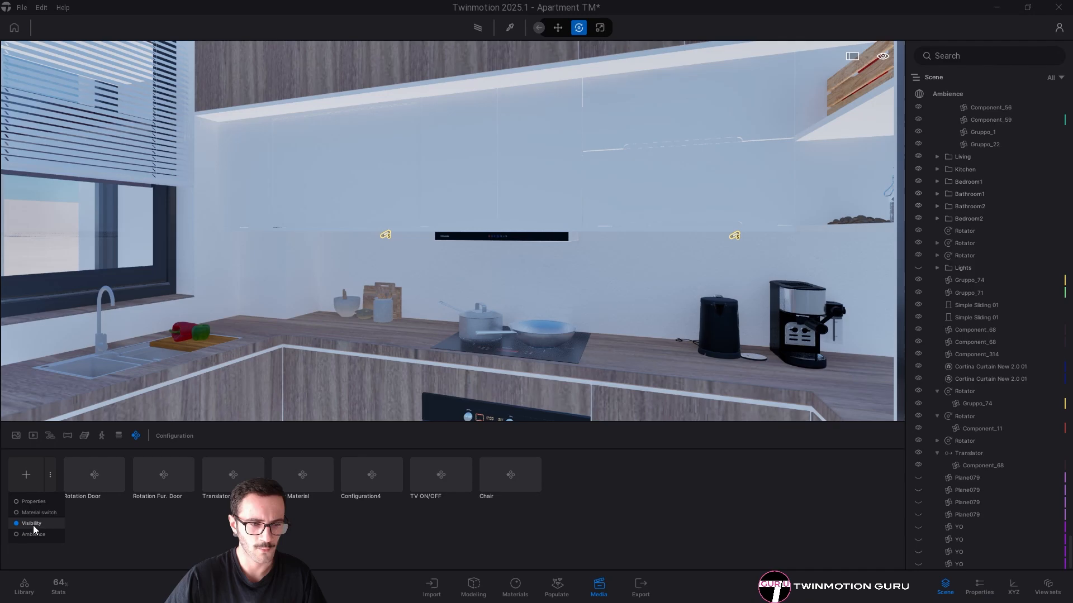
pyautogui.click(32, 476)
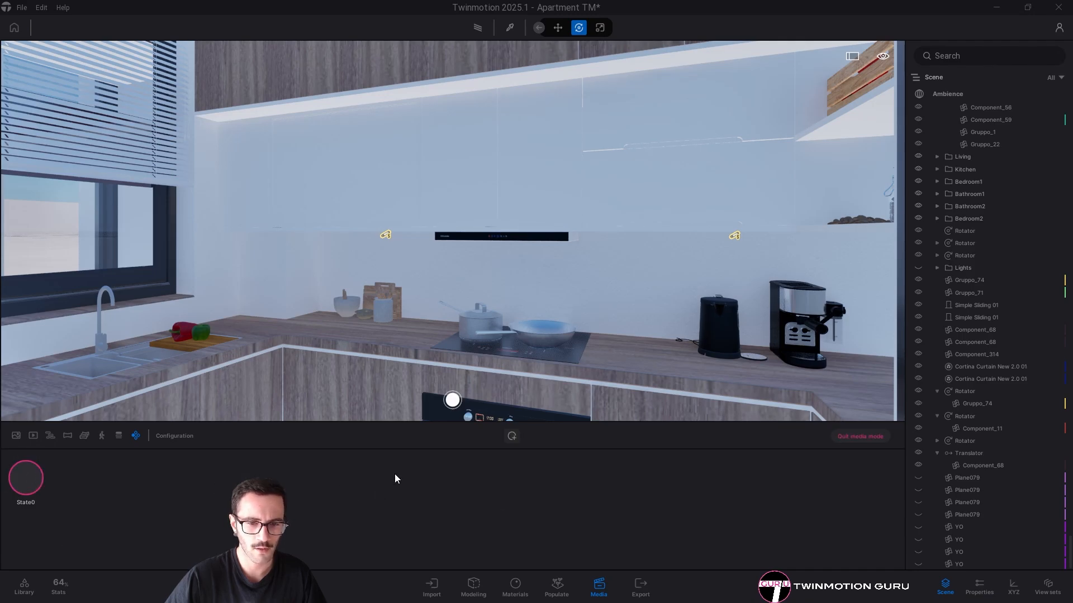
pyautogui.press('d')
pyautogui.press('w')
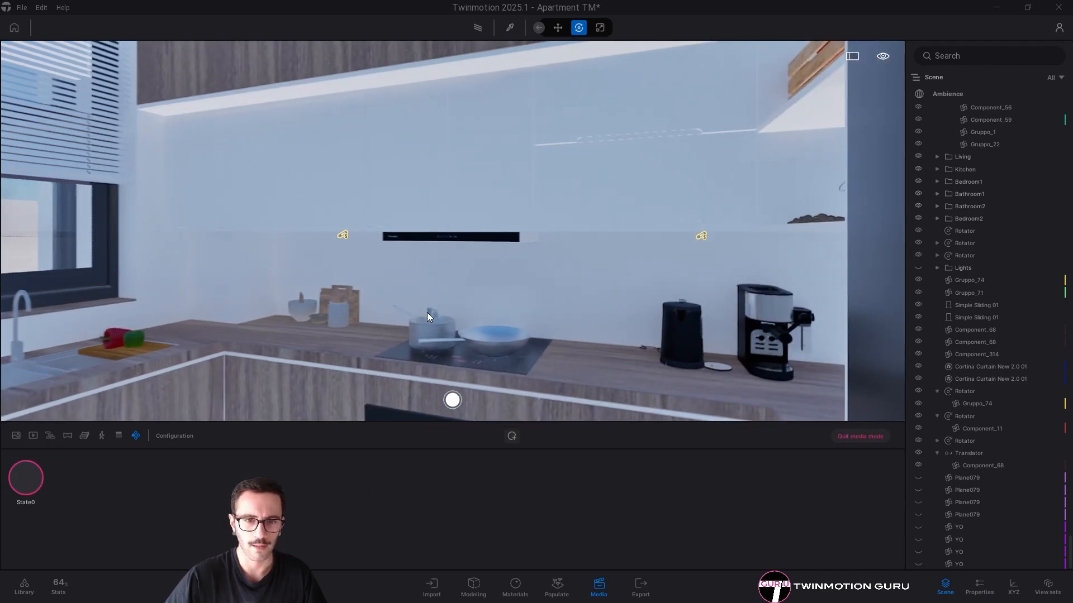
pyautogui.press('a')
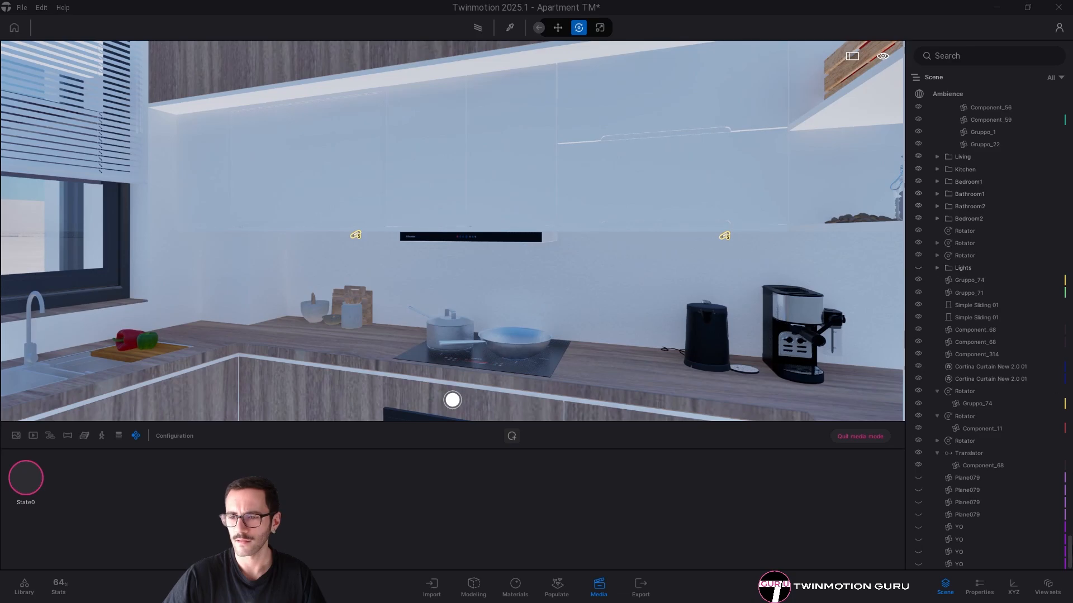
# Collapse the apartment, Rotator and Translator groups in the scene tree and expand the Lights folder
pyautogui.scroll(10, 938, 262)
pyautogui.click(945, 153)
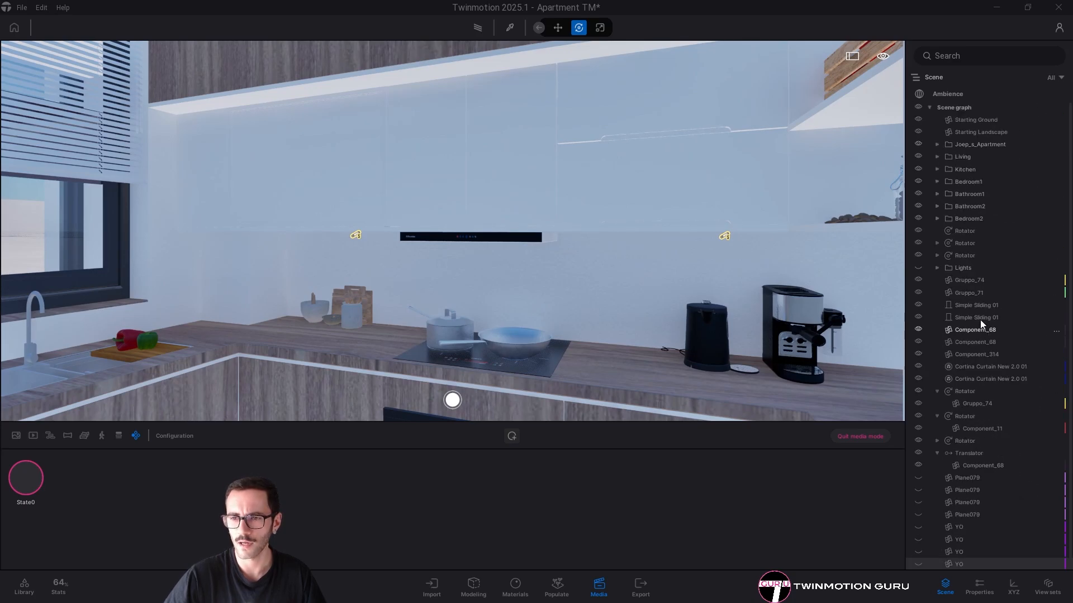
pyautogui.click(937, 391)
pyautogui.click(937, 404)
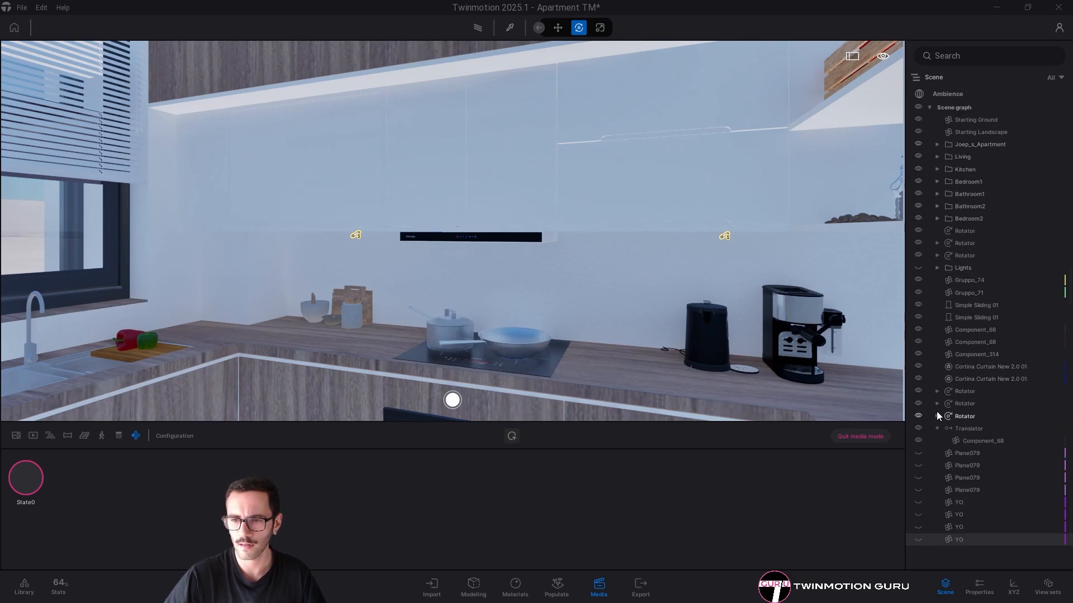
pyautogui.click(937, 429)
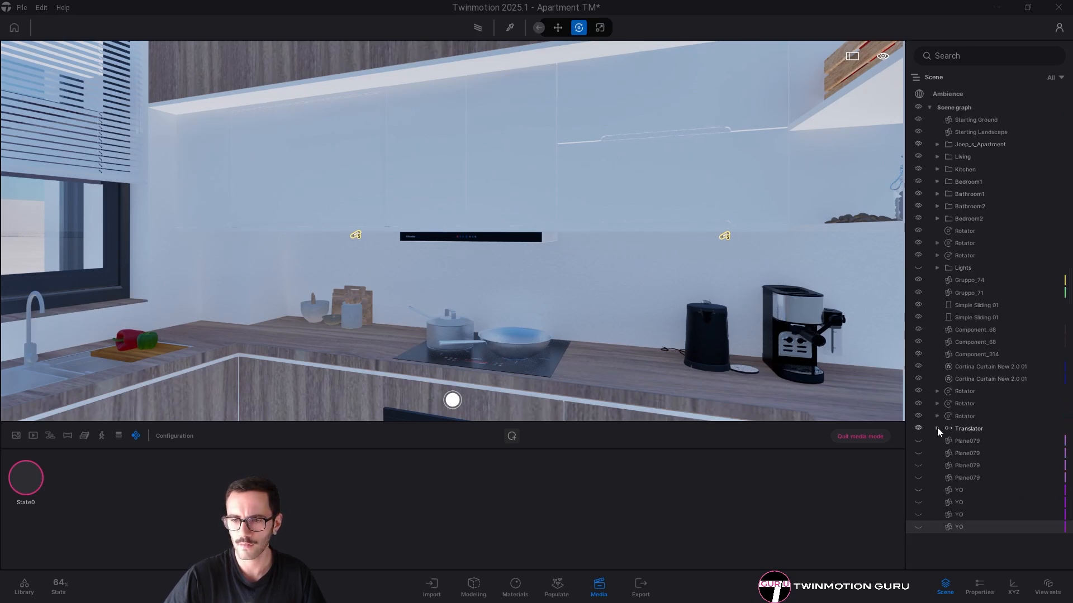
pyautogui.click(936, 268)
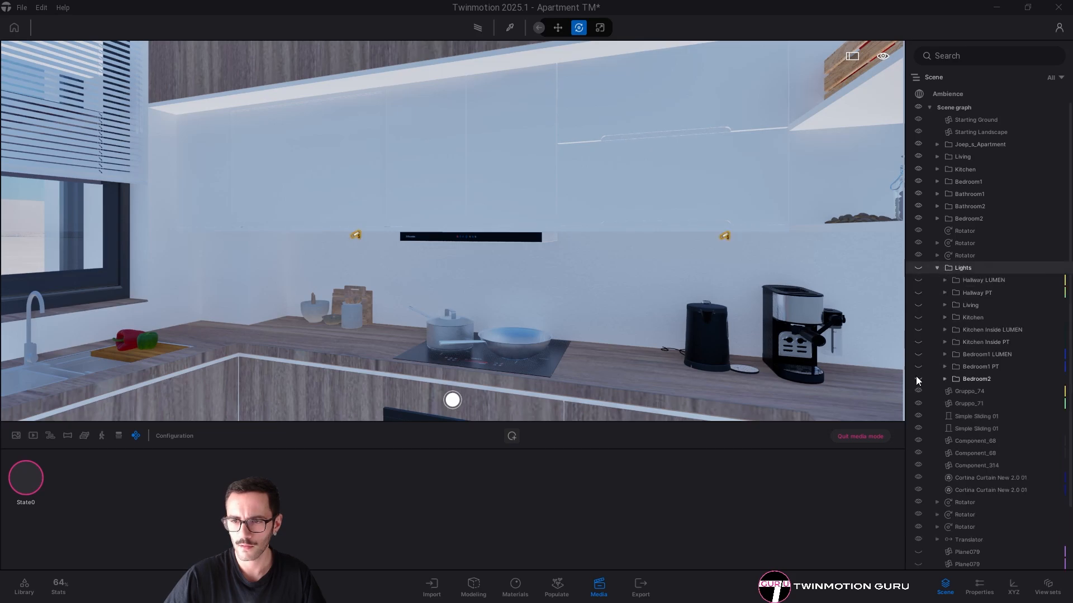
# Frame the kitchen counter and make the Kitchen Inside LUMEN lights visible as a second configuration state
pyautogui.moveTo(782, 335); pyautogui.dragTo(782, 348, button='right')
pyautogui.press('s')
pyautogui.moveTo(646, 252); pyautogui.dragTo(603, 244, button='right')
pyautogui.moveTo(22, 486)
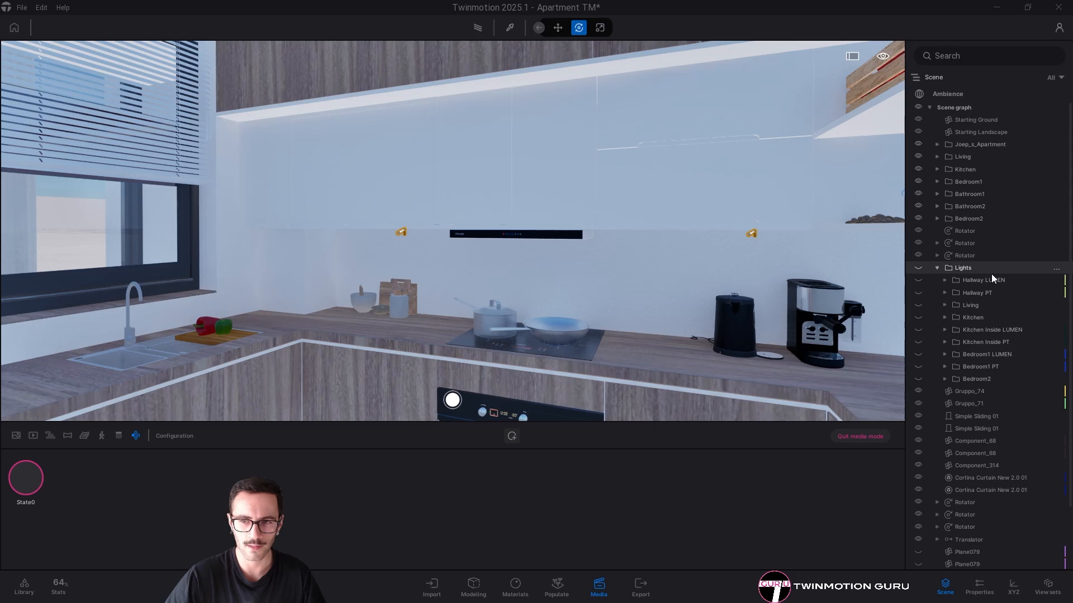
pyautogui.click(918, 329)
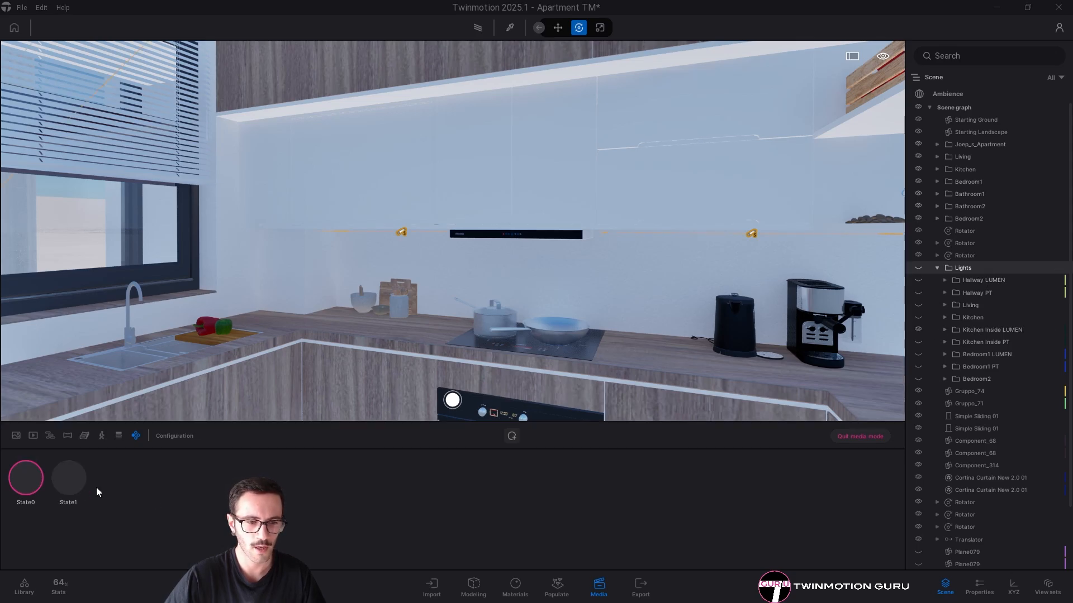
# Rename the first configuration state as Lights Off
pyautogui.click(20, 457)
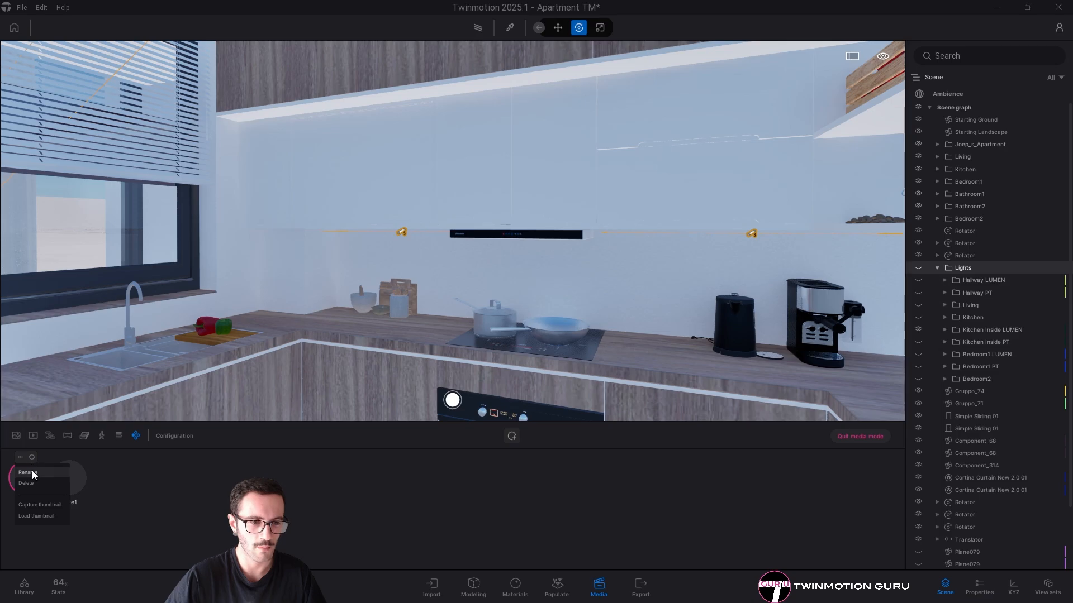
pyautogui.click(32, 470)
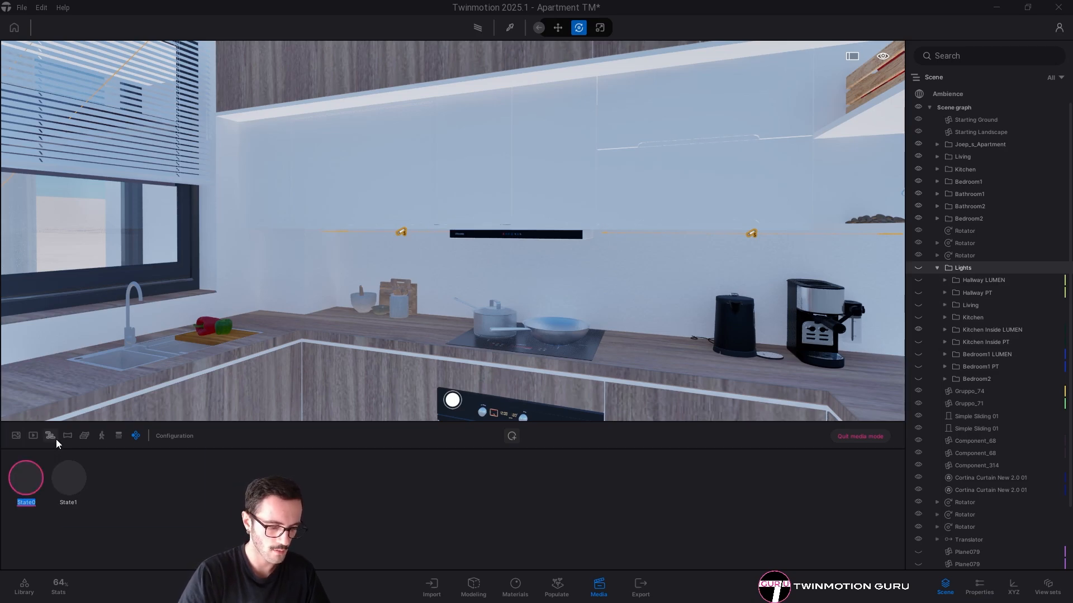
pyautogui.write('Lights Off')
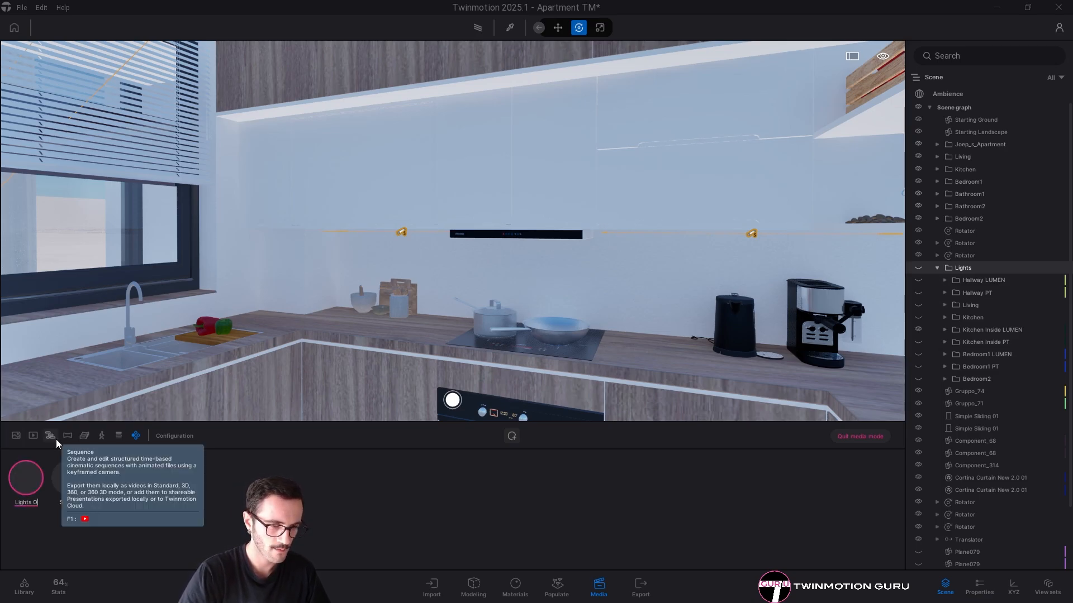
pyautogui.press('Return')
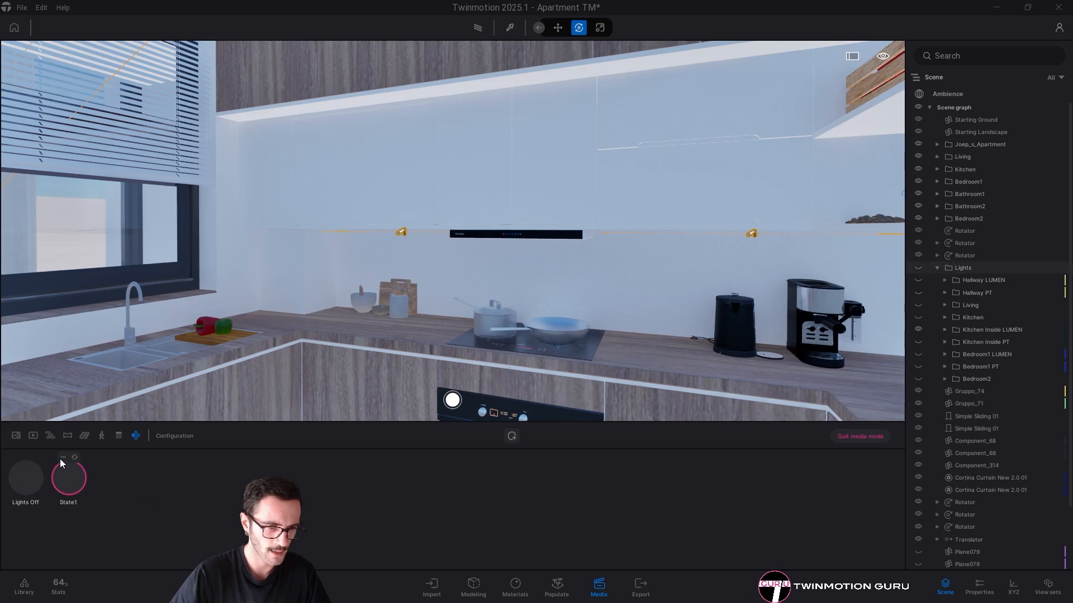
# Rename the second configuration state as Lights ON and deselect the Lights folder
pyautogui.click(62, 457)
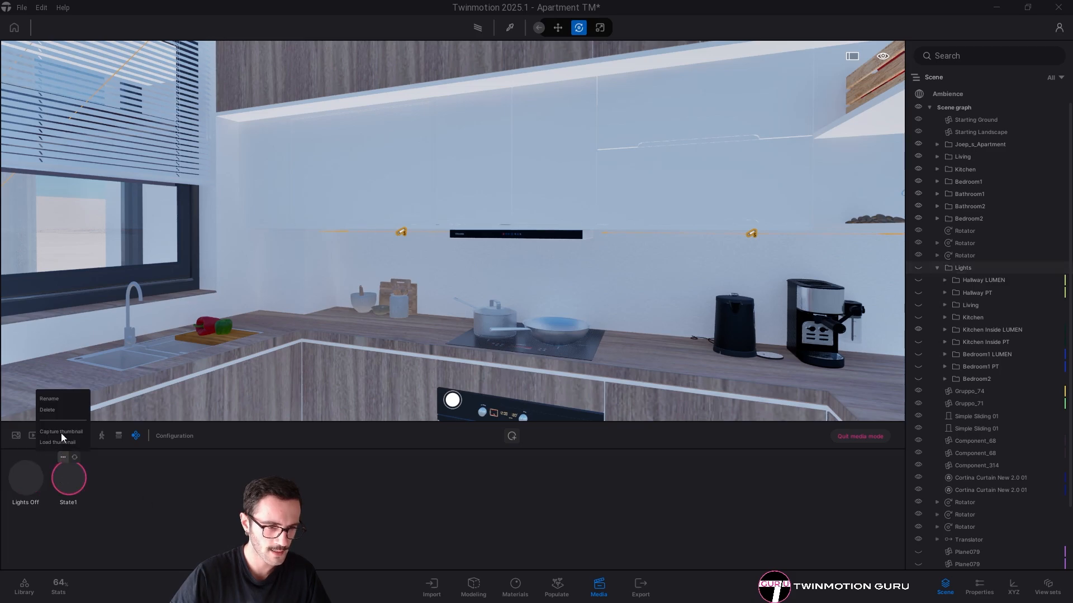
pyautogui.click(51, 399)
pyautogui.write('Lights')
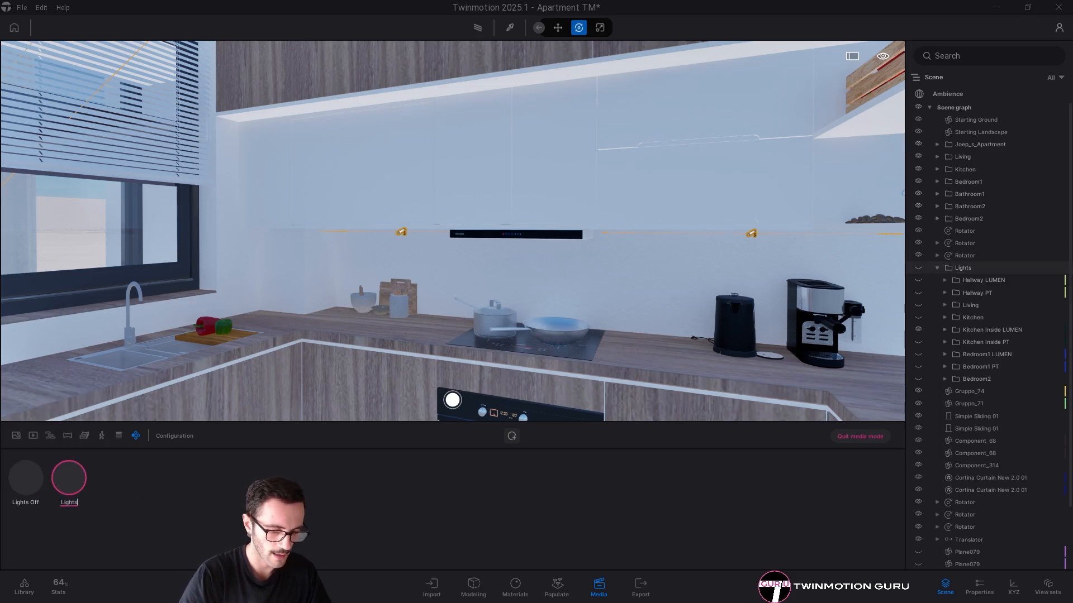
pyautogui.write(' ON')
pyautogui.press('Return')
pyautogui.press('Escape')
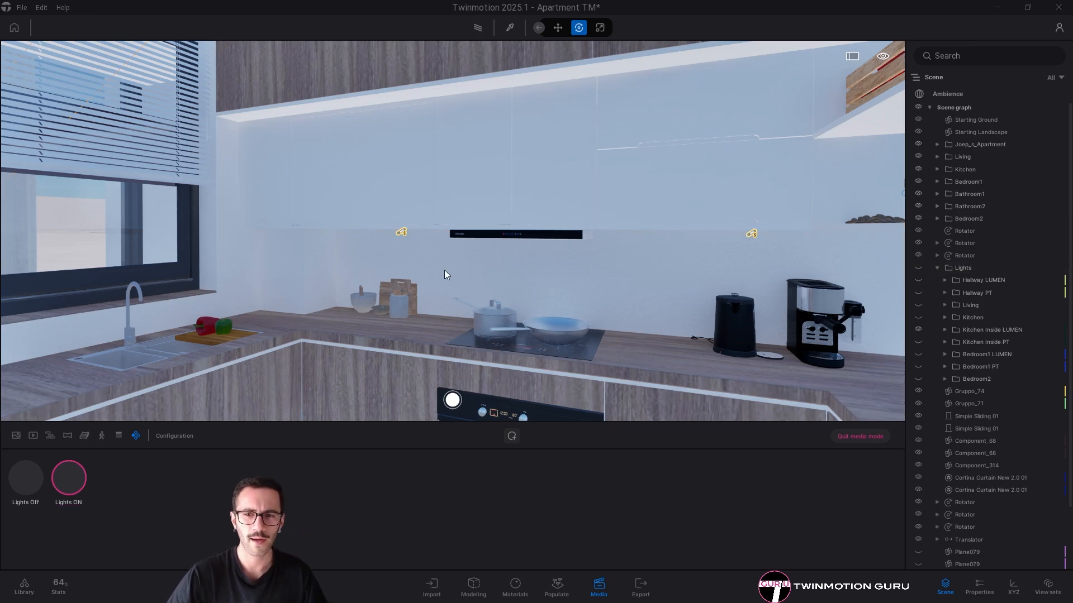
# Switch between the Lights Off and Lights ON states to compare the kitchen lighting
pyautogui.press('s')
pyautogui.moveTo(821, 266); pyautogui.dragTo(853, 282, button='right')
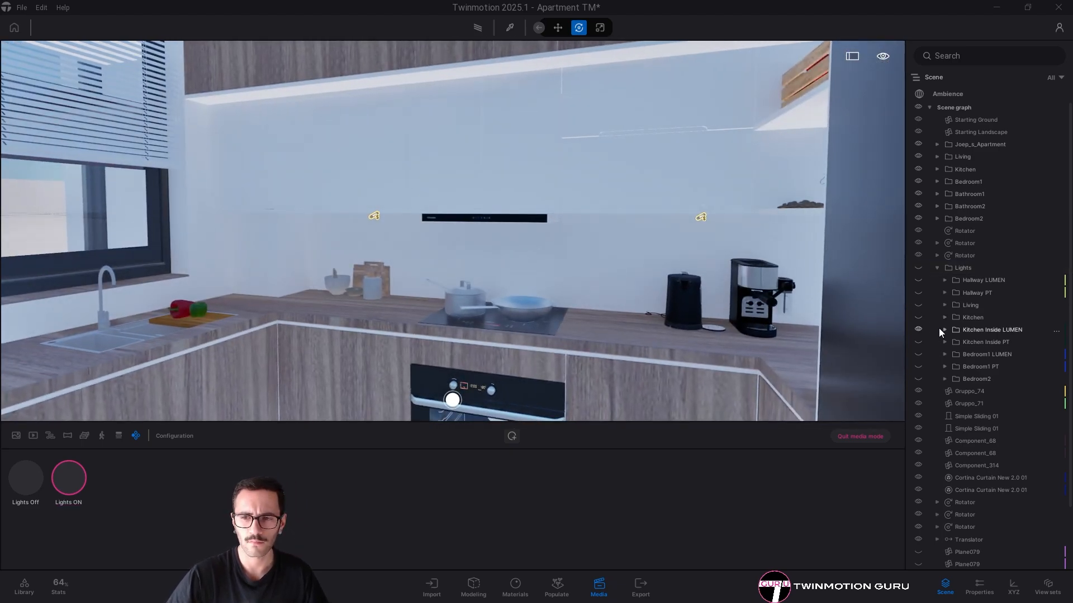
pyautogui.click(19, 485)
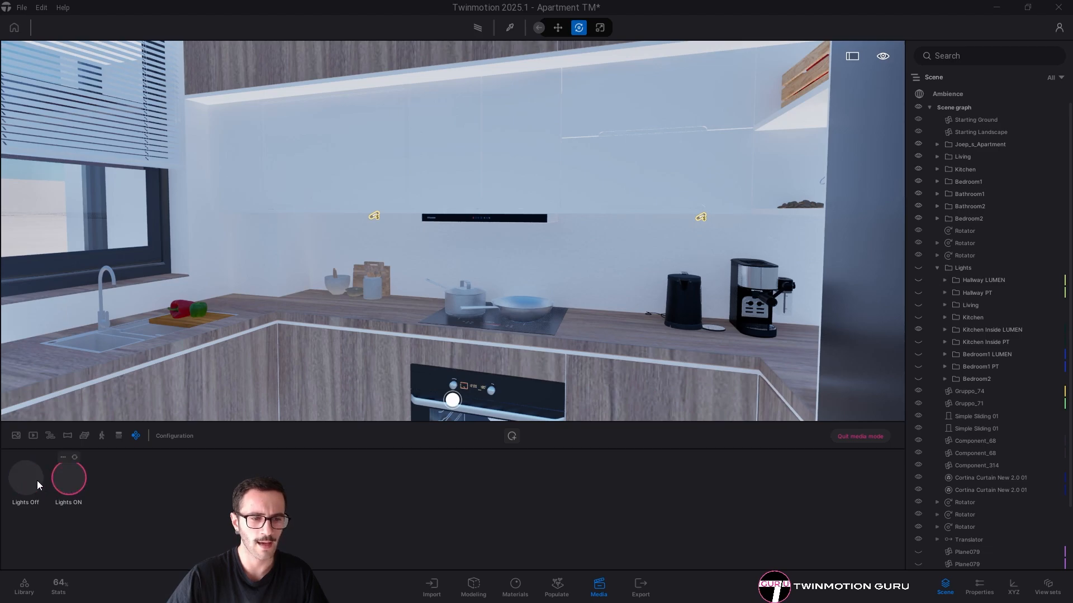
pyautogui.click(71, 481)
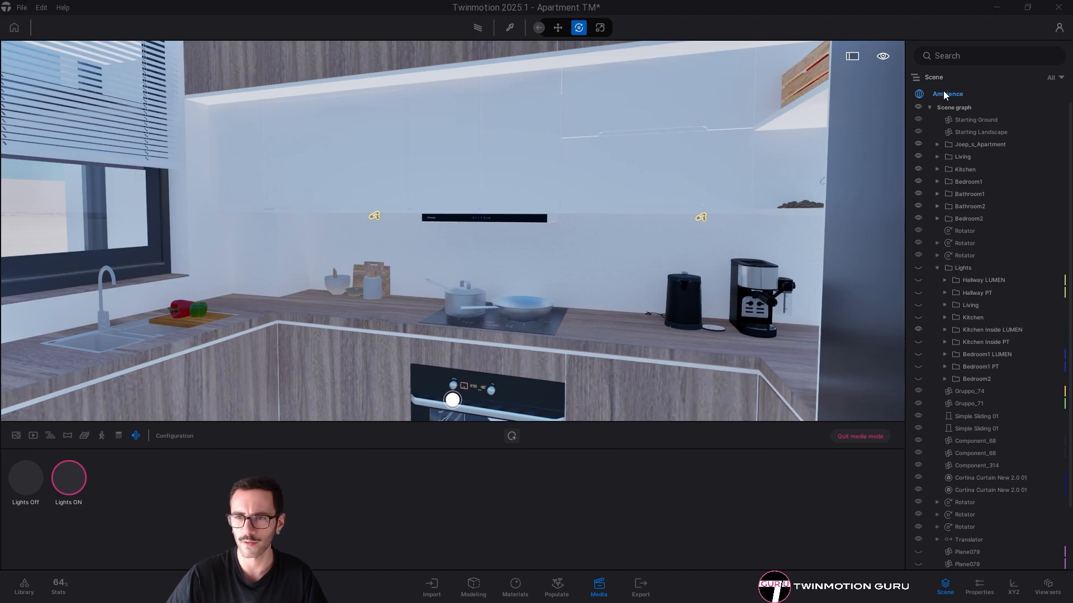
# Activate the Lights Off state and set the Ambience render's global illumination to Lumen
pyautogui.click(979, 587)
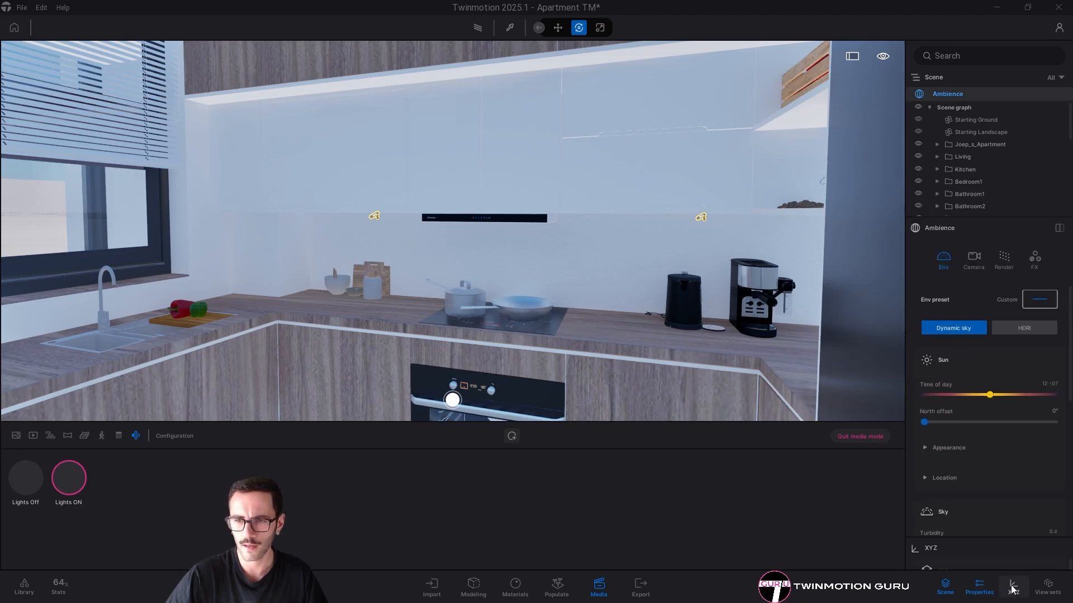
pyautogui.click(1004, 258)
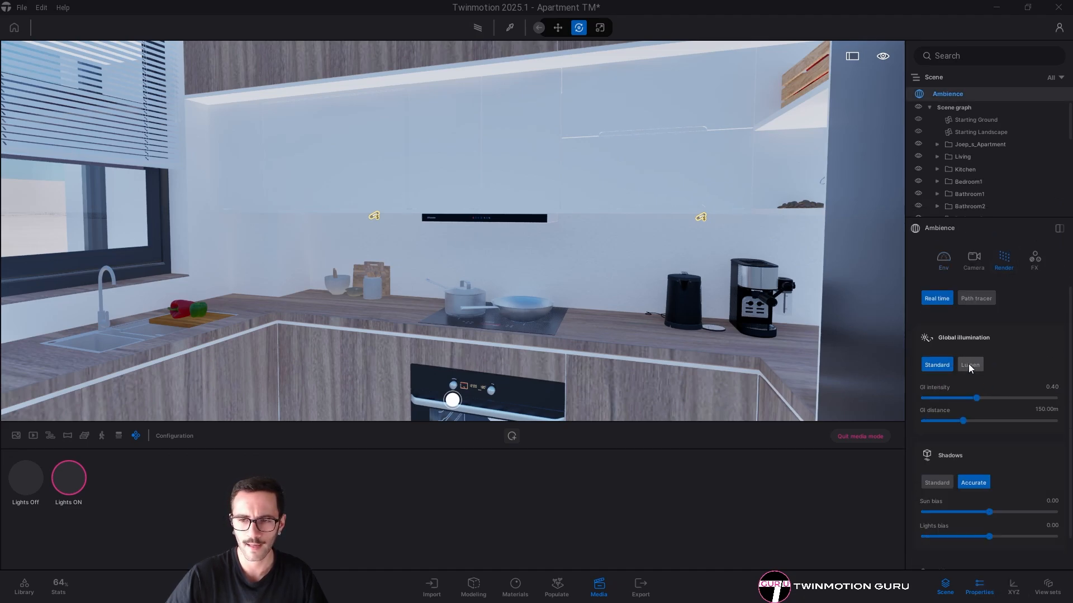
pyautogui.click(42, 482)
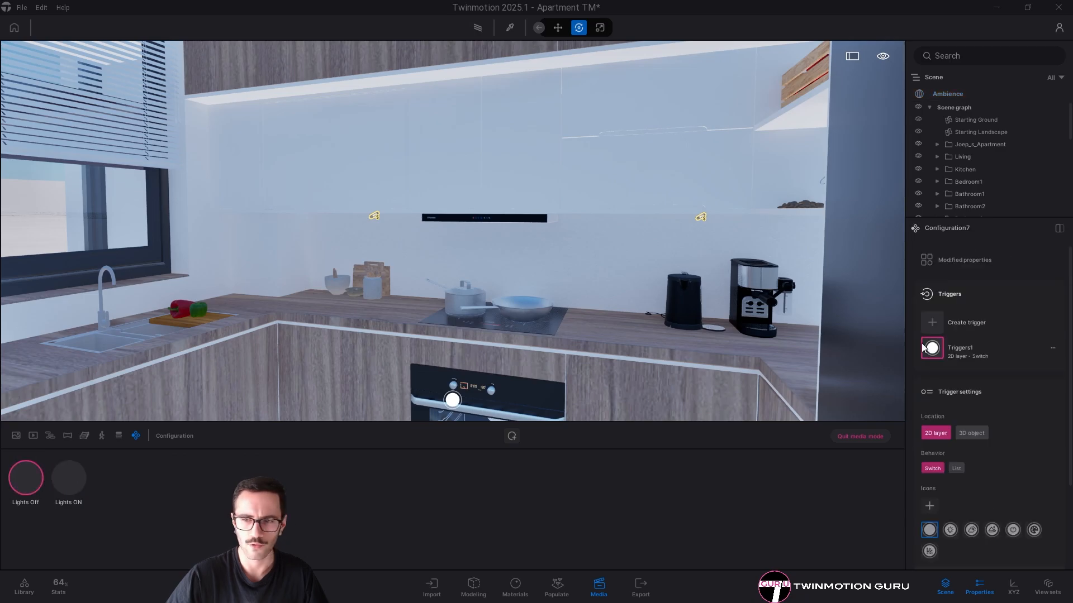
pyautogui.click(949, 96)
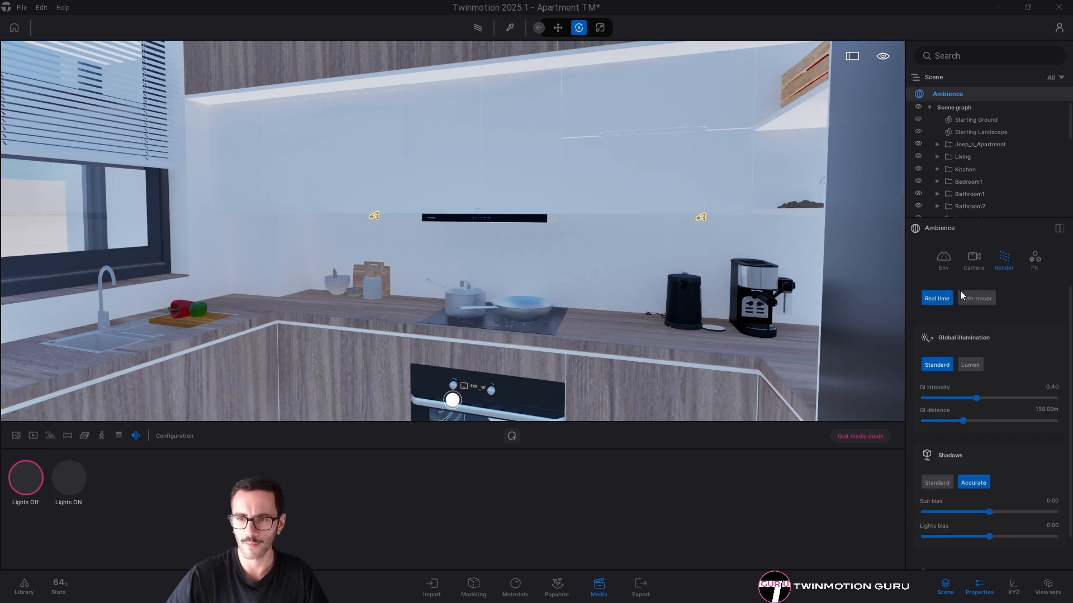
pyautogui.click(970, 365)
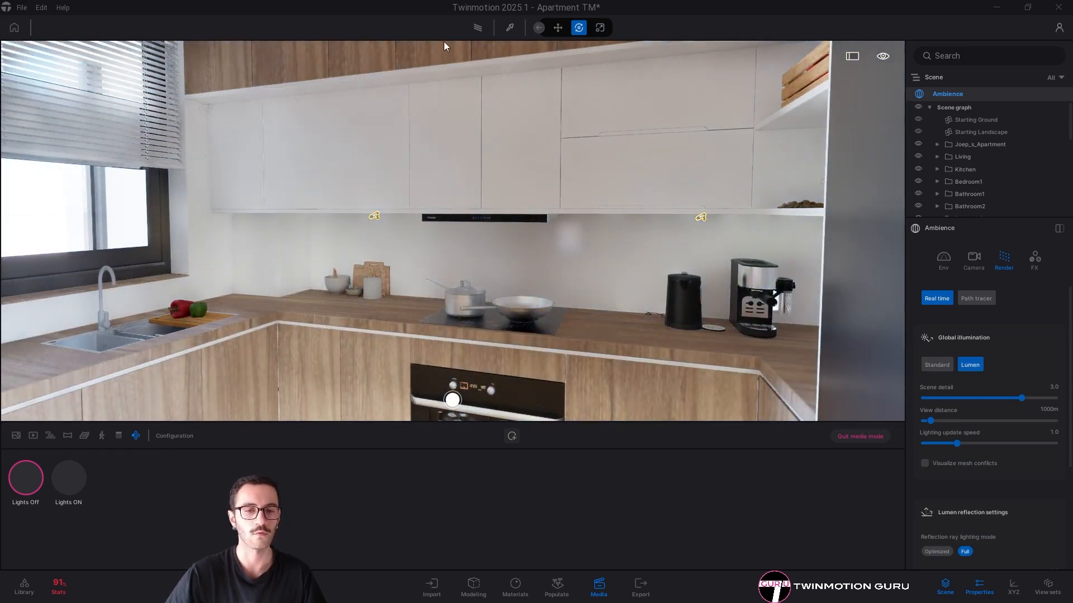
# Alternate repeatedly between Lights ON and Lights Off to check the under-cabinet lights with Lumen, ending on Lights Off
pyautogui.moveTo(578, 283)
pyautogui.mouseDown(button='right')
pyautogui.moveTo(564, 287)
pyautogui.moveTo(582, 294)
pyautogui.moveTo(561, 290)
pyautogui.mouseUp(button='right')
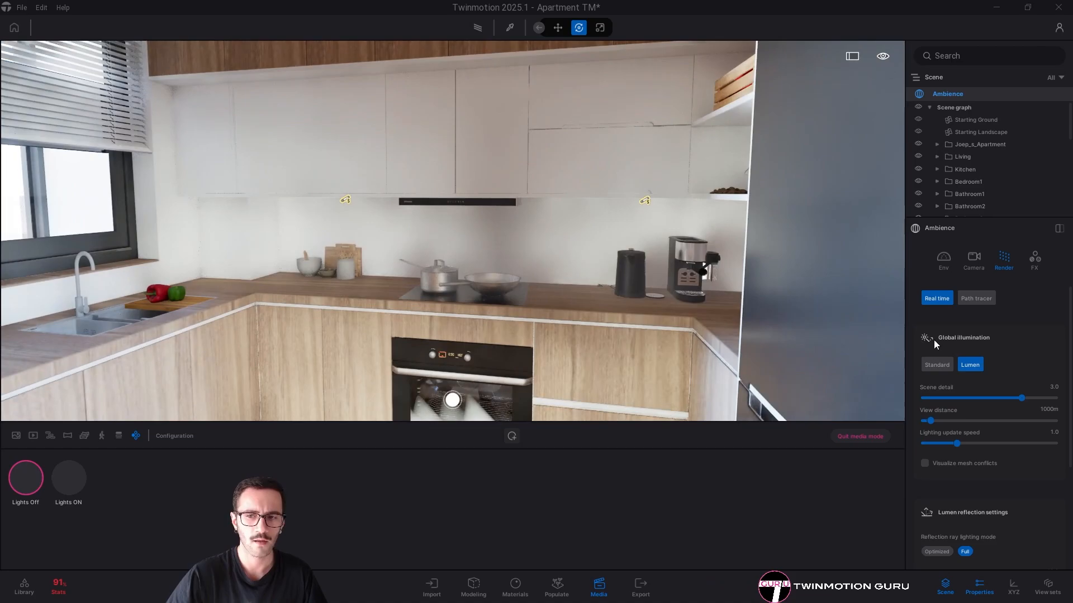
pyautogui.click(70, 485)
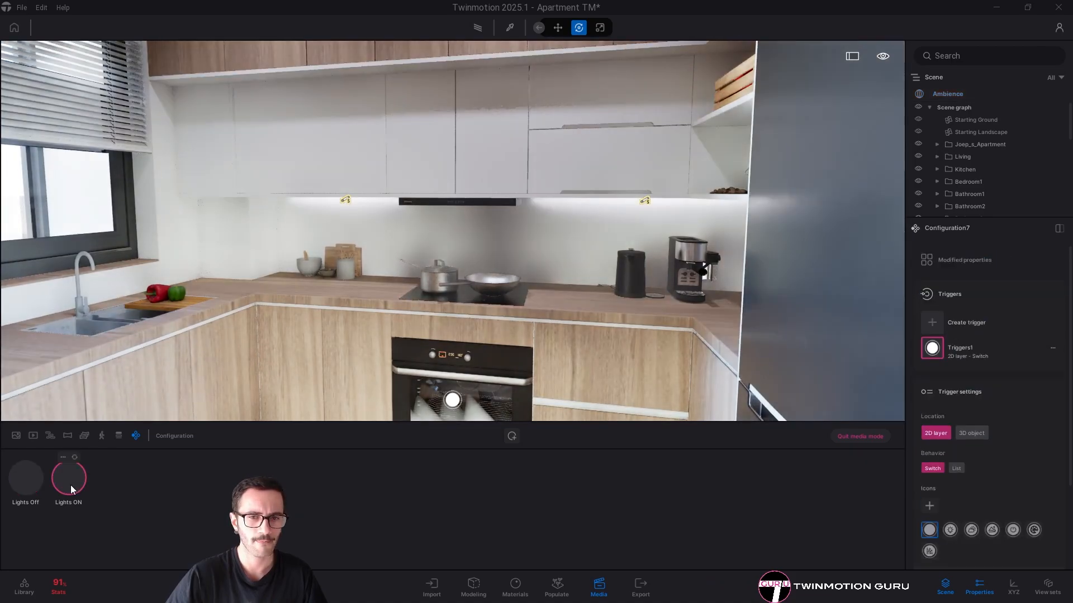
pyautogui.click(22, 484)
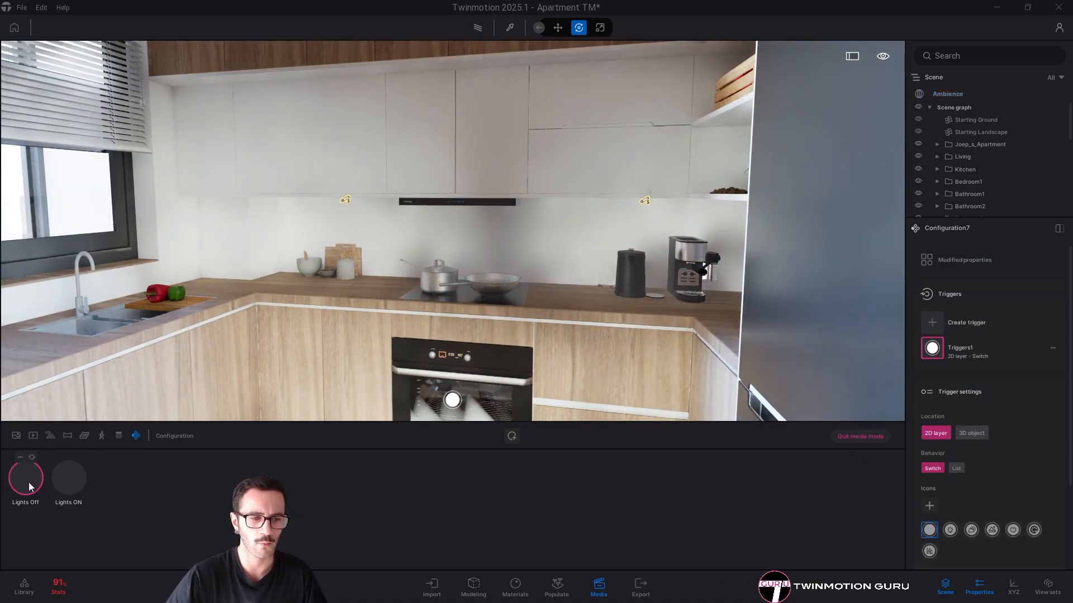
pyautogui.click(70, 484)
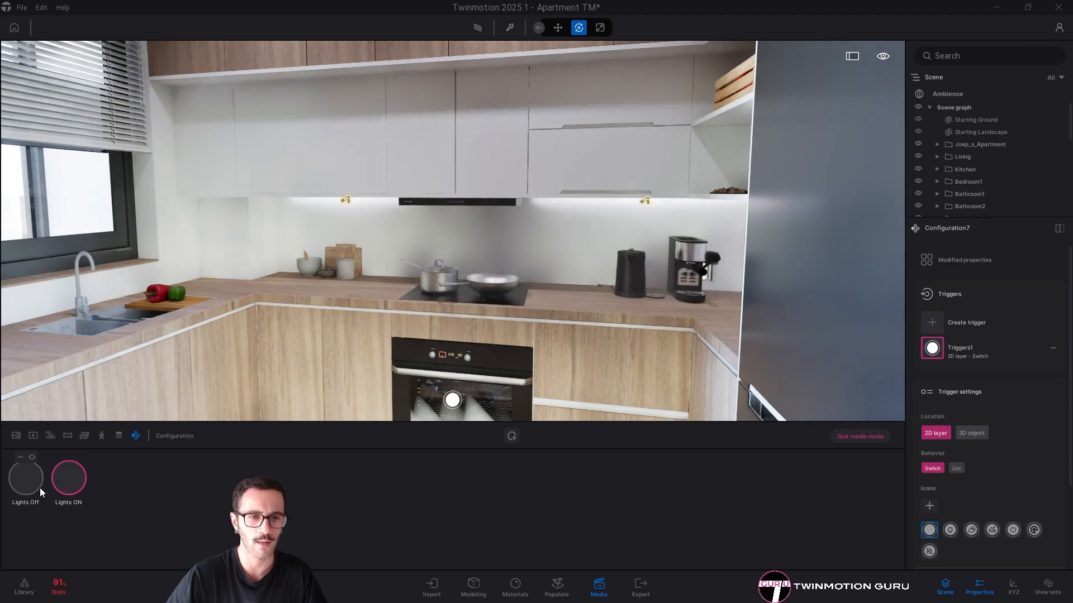
pyautogui.click(26, 488)
pyautogui.click(67, 489)
pyautogui.click(25, 486)
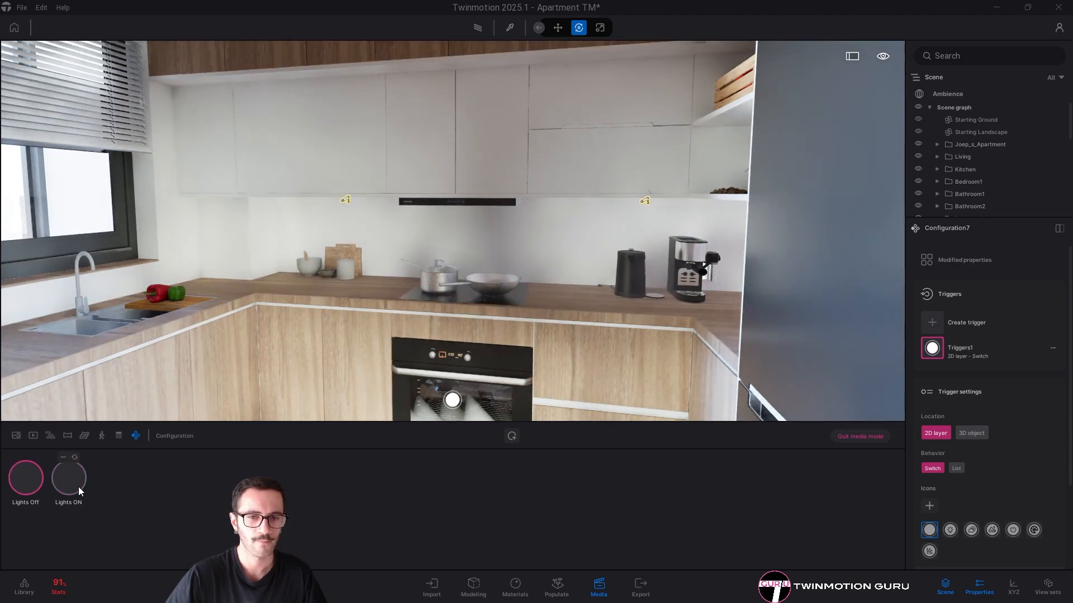
pyautogui.click(78, 487)
pyautogui.click(26, 484)
# Change the configuration trigger's location to 3D object and place it in the kitchen
pyautogui.moveTo(452, 231); pyautogui.dragTo(503, 224, button='right')
pyautogui.moveTo(704, 266); pyautogui.dragTo(689, 259, button='right')
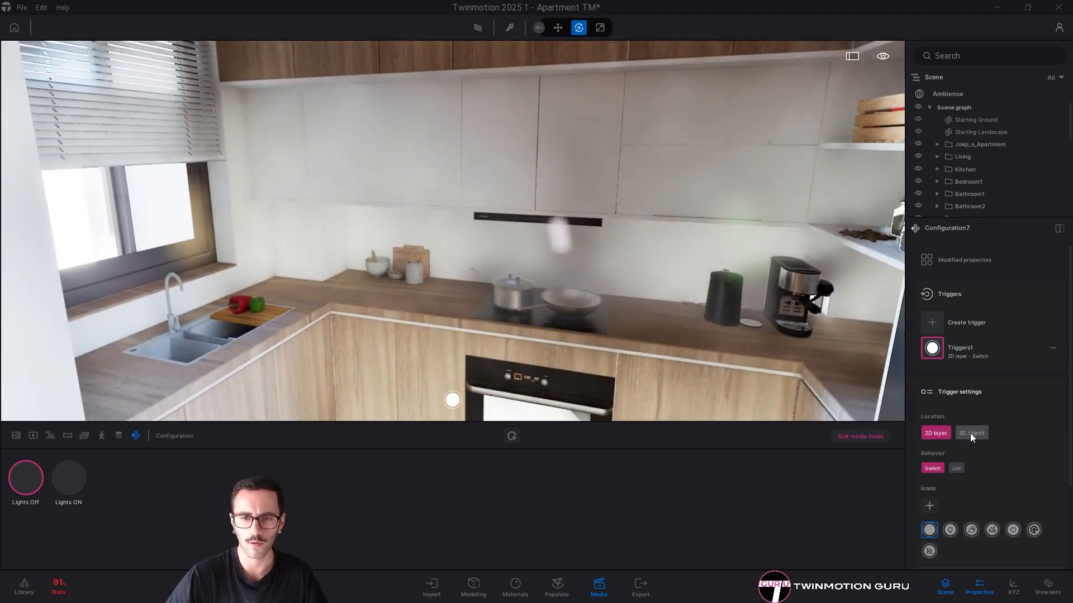
pyautogui.click(969, 434)
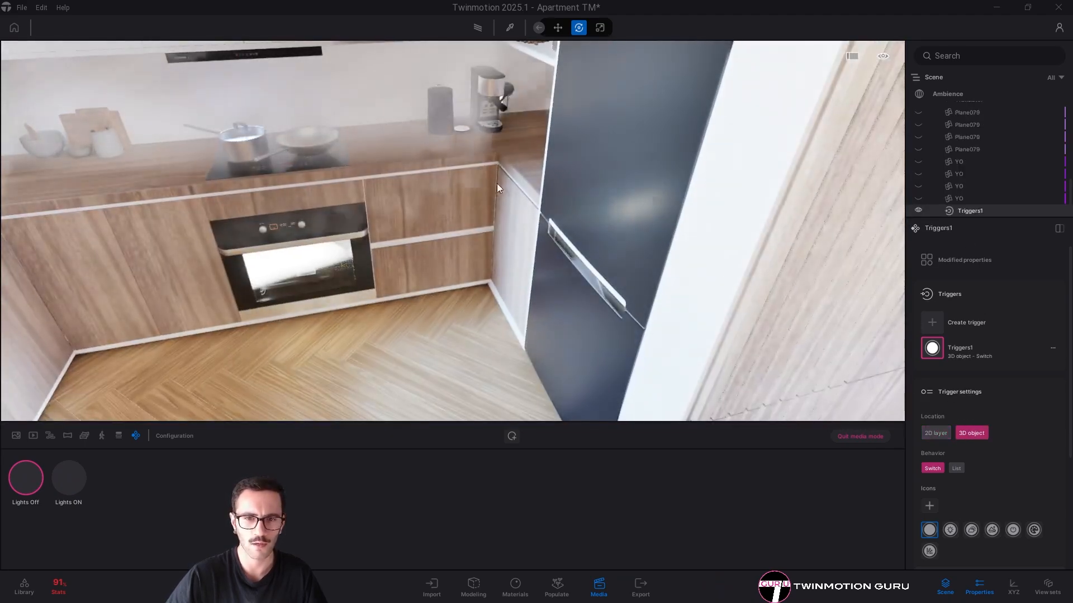
pyautogui.moveTo(497, 183); pyautogui.dragTo(496, 120, button='right')
pyautogui.click(484, 170)
# Raise the 3D trigger above the counter and move it to the backsplash beside the range hood
pyautogui.moveTo(438, 358); pyautogui.dragTo(459, 301)
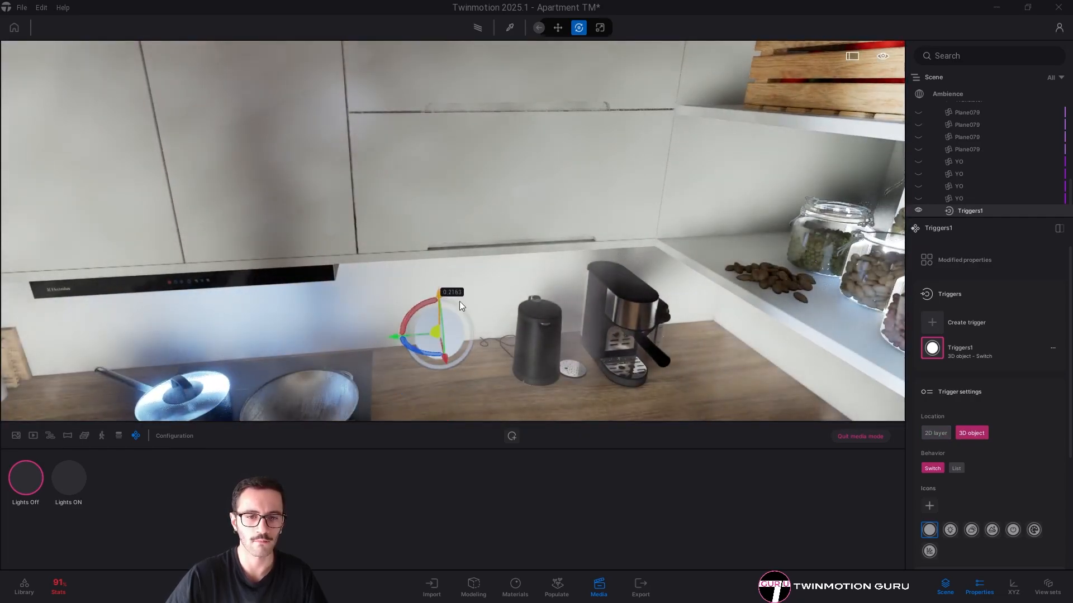
pyautogui.moveTo(459, 302); pyautogui.dragTo(505, 278, button='right')
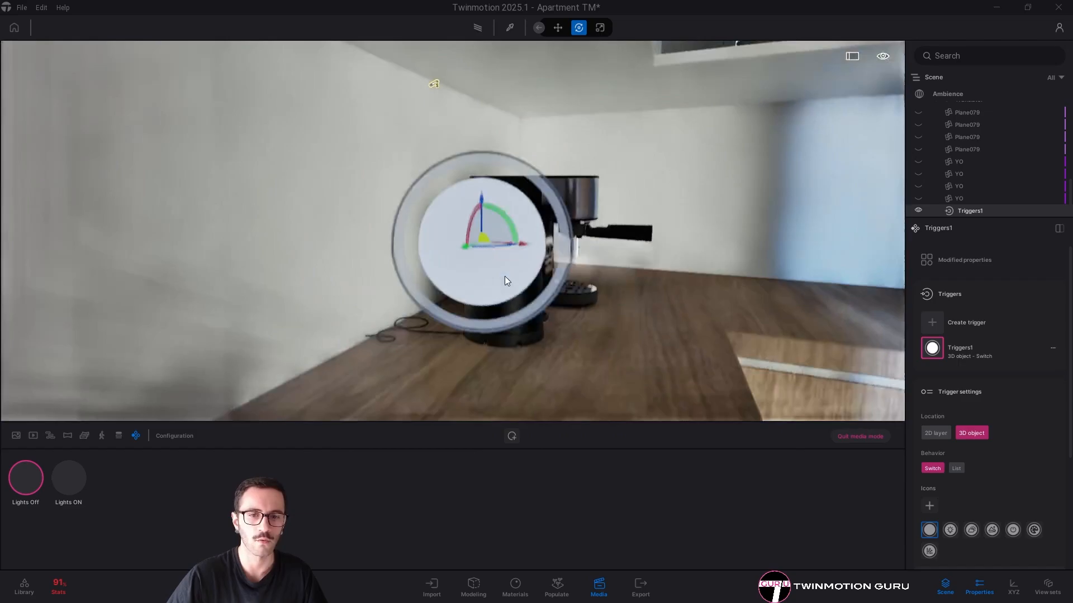
pyautogui.moveTo(507, 211); pyautogui.dragTo(618, 378, button='right')
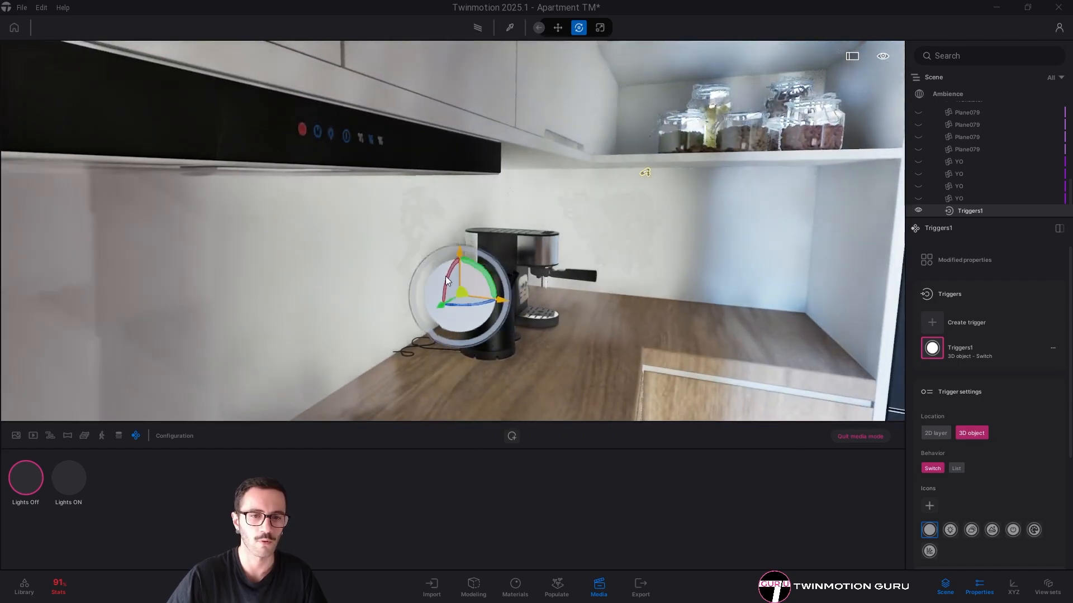
pyautogui.moveTo(445, 276); pyautogui.dragTo(370, 213)
pyautogui.moveTo(399, 215); pyautogui.dragTo(488, 233, button='right')
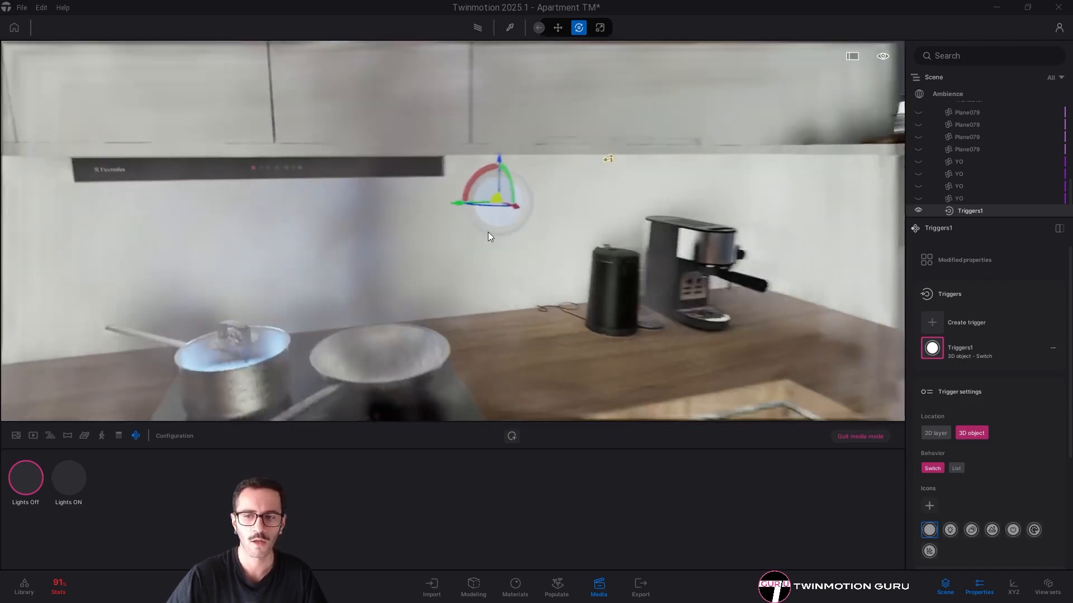
# Set the trigger's icon to the power symbol and deselect the trigger
pyautogui.scroll(-2, 959, 455)
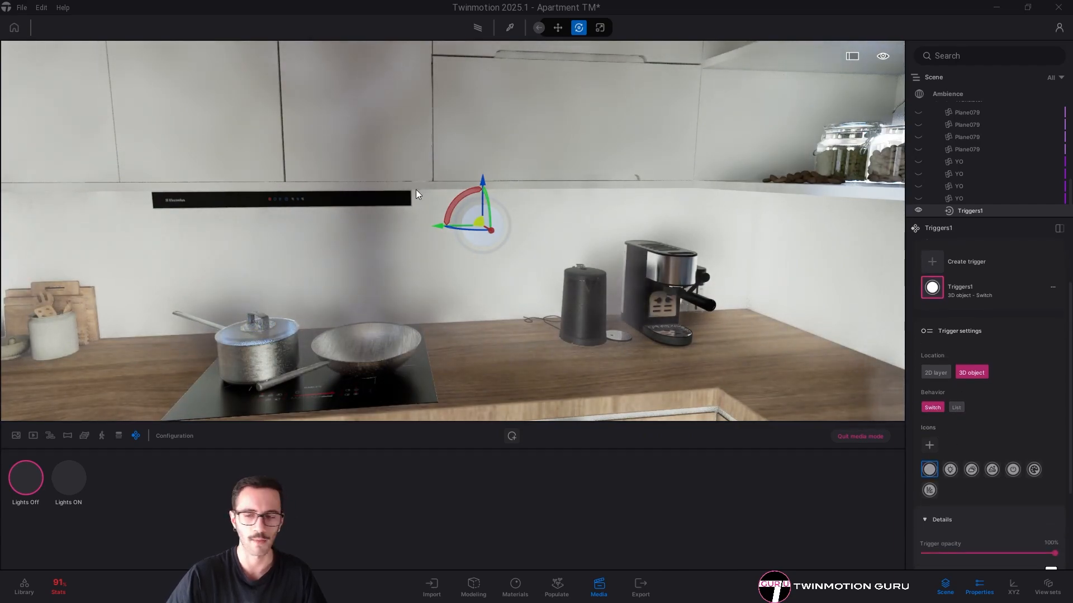
pyautogui.click(1013, 470)
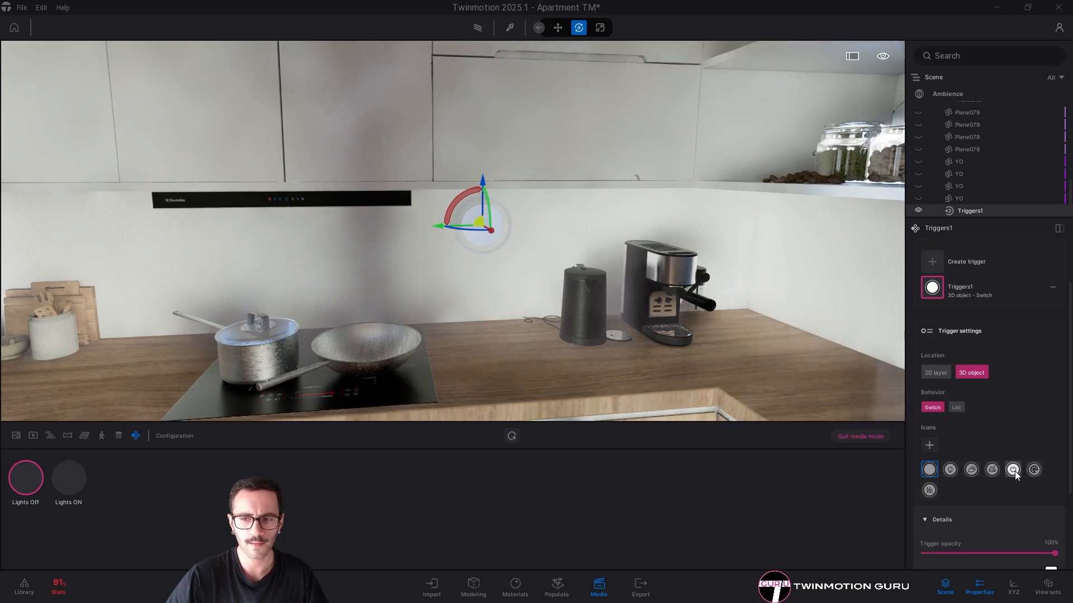
pyautogui.press('Escape')
# Step back to view the whole kitchen and test the power trigger on the backsplash
pyautogui.keyDown('shift'); pyautogui.moveTo(505, 274); pyautogui.dragTo(600, 289, button='middle'); pyautogui.keyUp('shift')
pyautogui.press('s')
pyautogui.moveTo(557, 211); pyautogui.dragTo(620, 233, button='right')
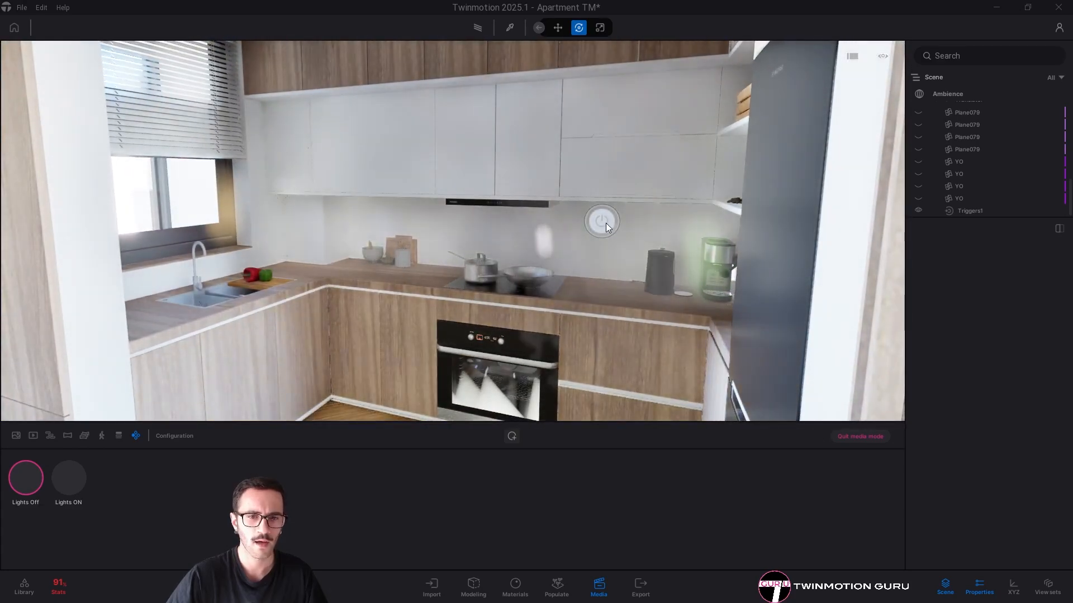
pyautogui.click(605, 223)
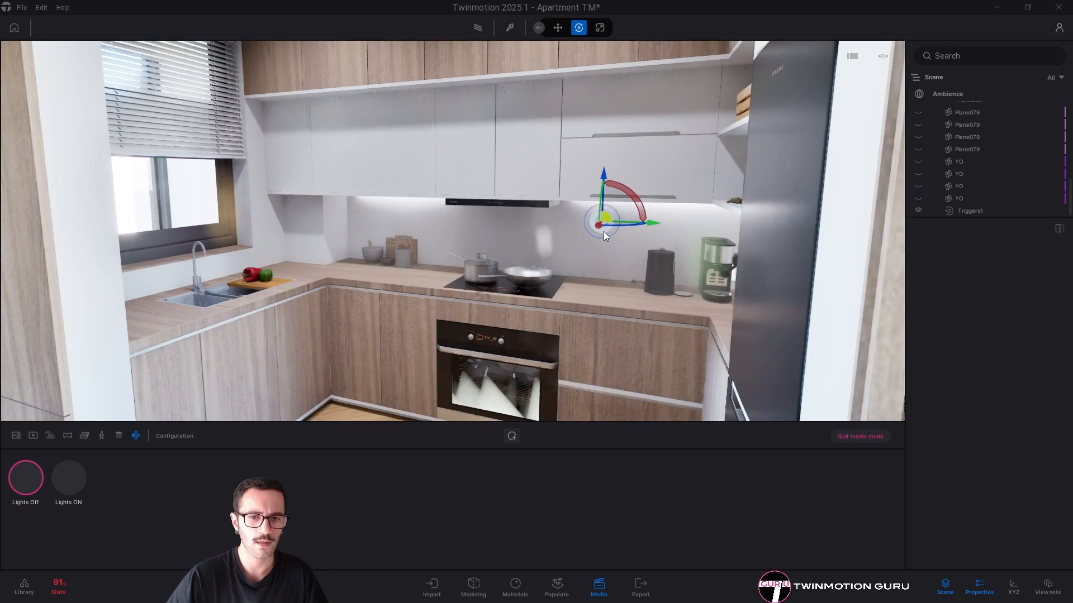
pyautogui.press('Escape')
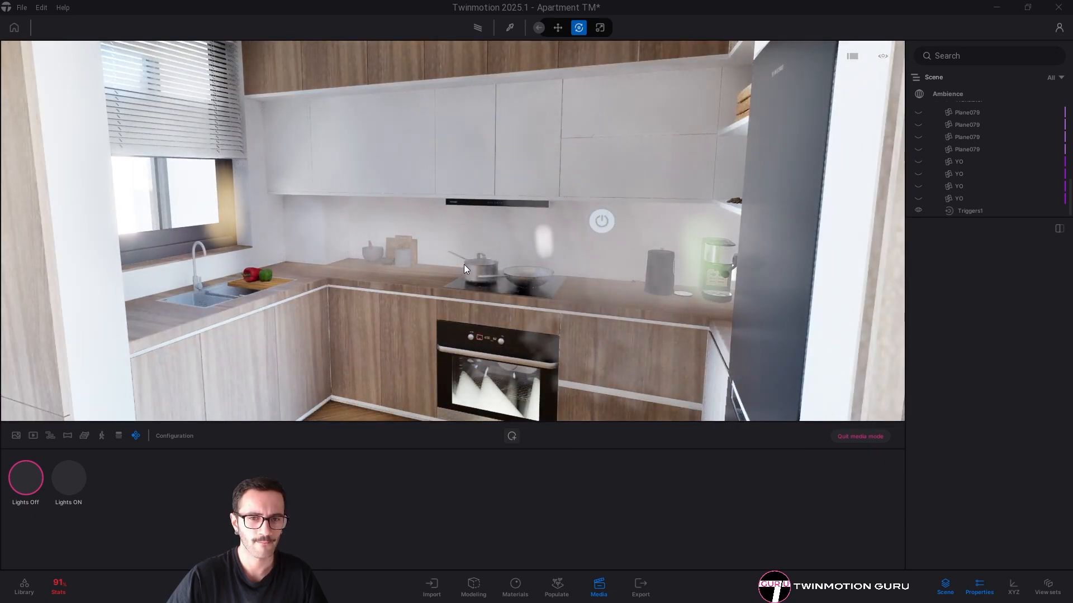
# Quit media mode and rename Configuration7 as Kitchen Lights
pyautogui.click(862, 436)
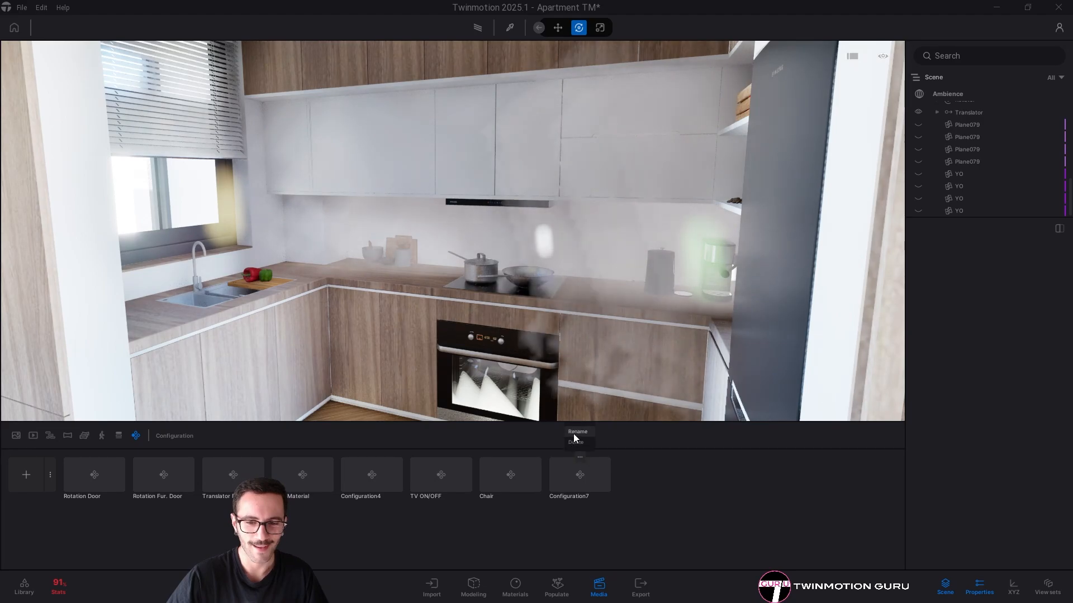
pyautogui.doubleClick(569, 496)
pyautogui.write('Kit')
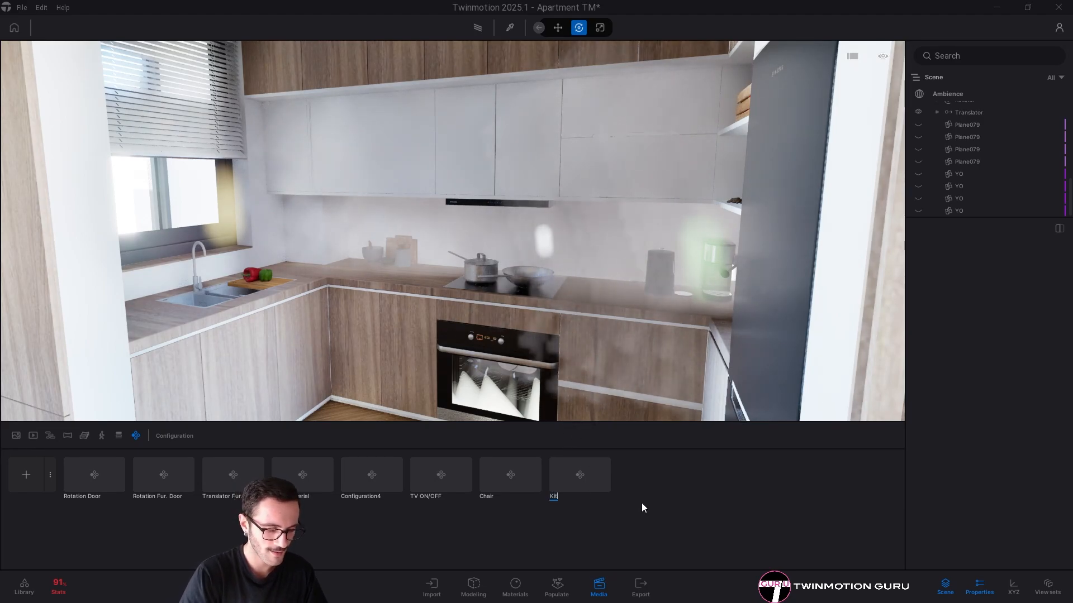
pyautogui.write('chen Lights')
pyautogui.press('Return')
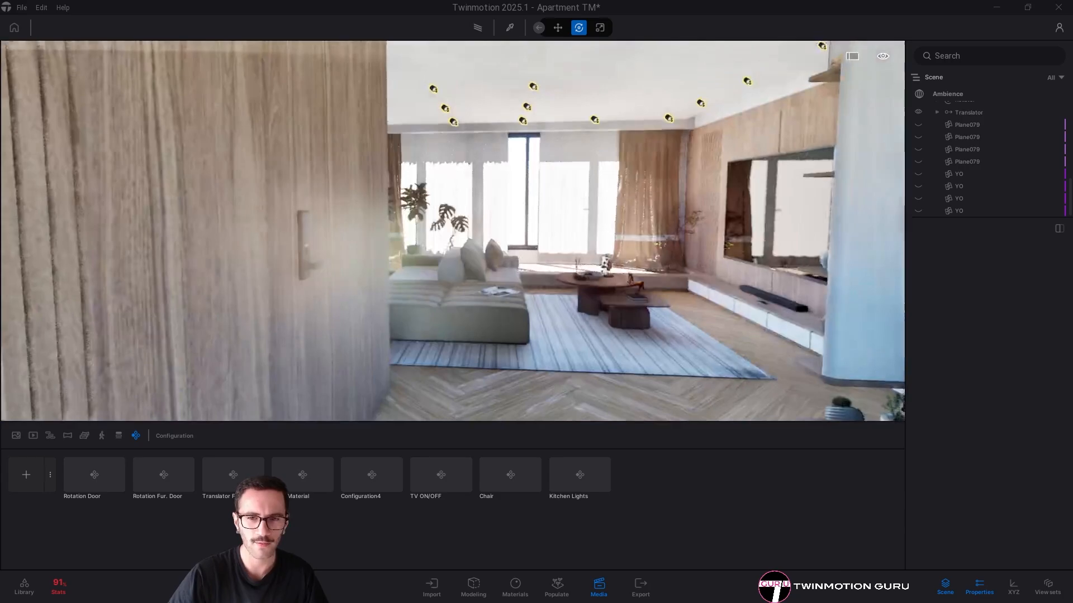
# Create a new configuration for the living area lights while facing the sofa and windows, and show its settings beside the scene tree
pyautogui.press('w')
pyautogui.moveTo(452, 231); pyautogui.dragTo(363, 235, button='right')
pyautogui.press('d')
pyautogui.moveTo(453, 231); pyautogui.dragTo(338, 273, button='right')
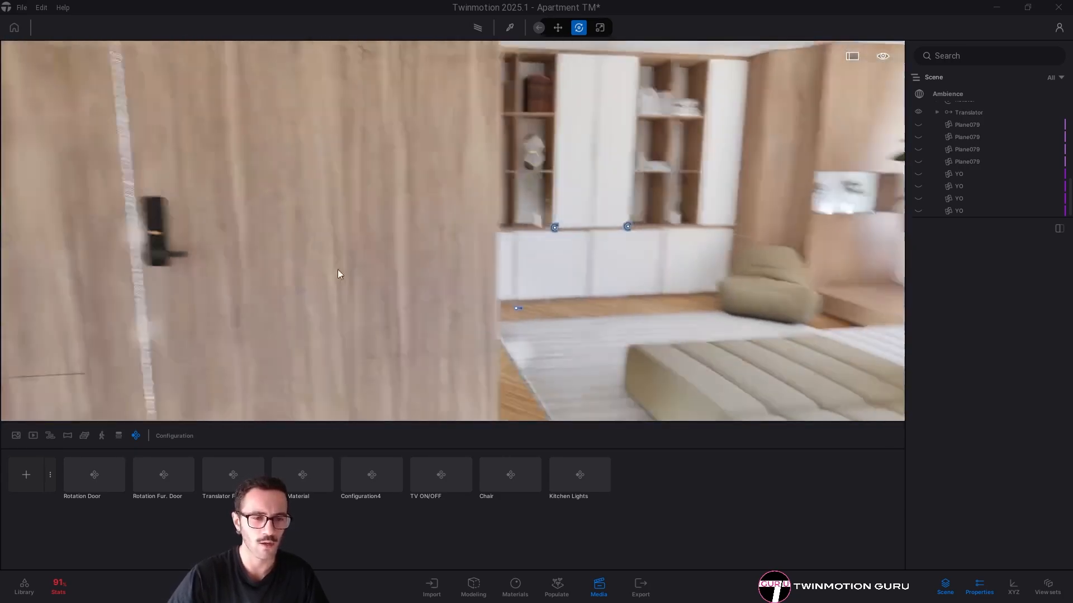
pyautogui.click(23, 474)
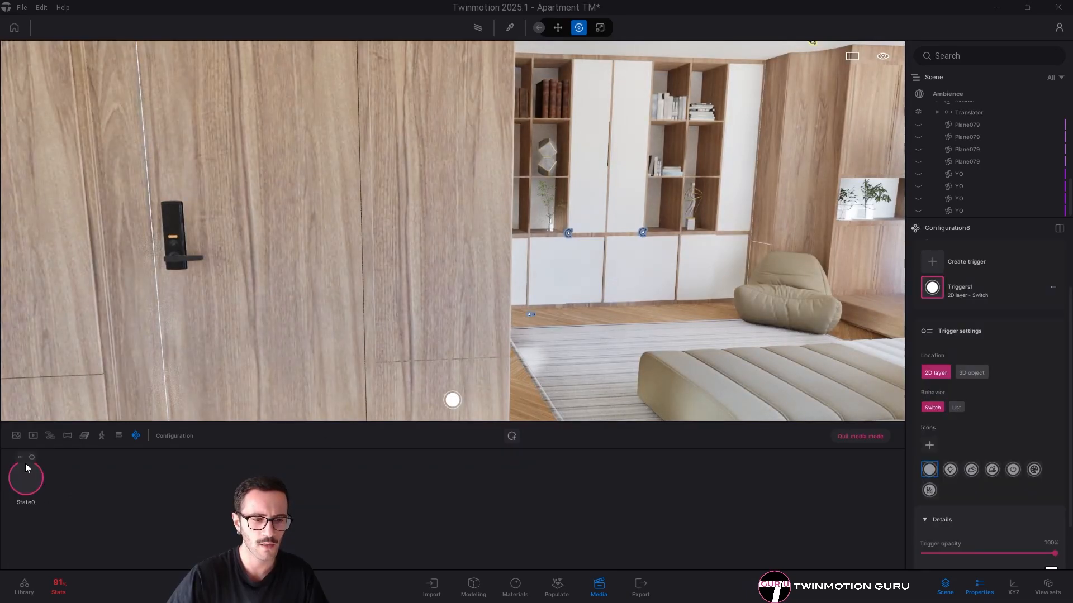
pyautogui.moveTo(366, 304)
pyautogui.mouseDown(button='right')
pyautogui.moveTo(709, 302)
pyautogui.moveTo(363, 300)
pyautogui.mouseUp(button='right')
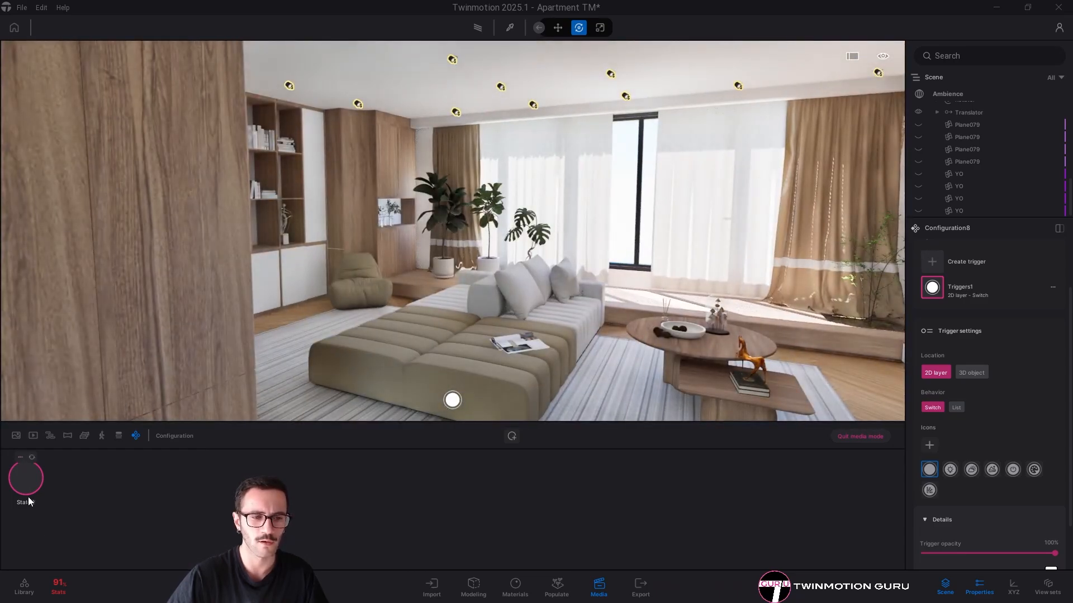
pyautogui.click(1058, 228)
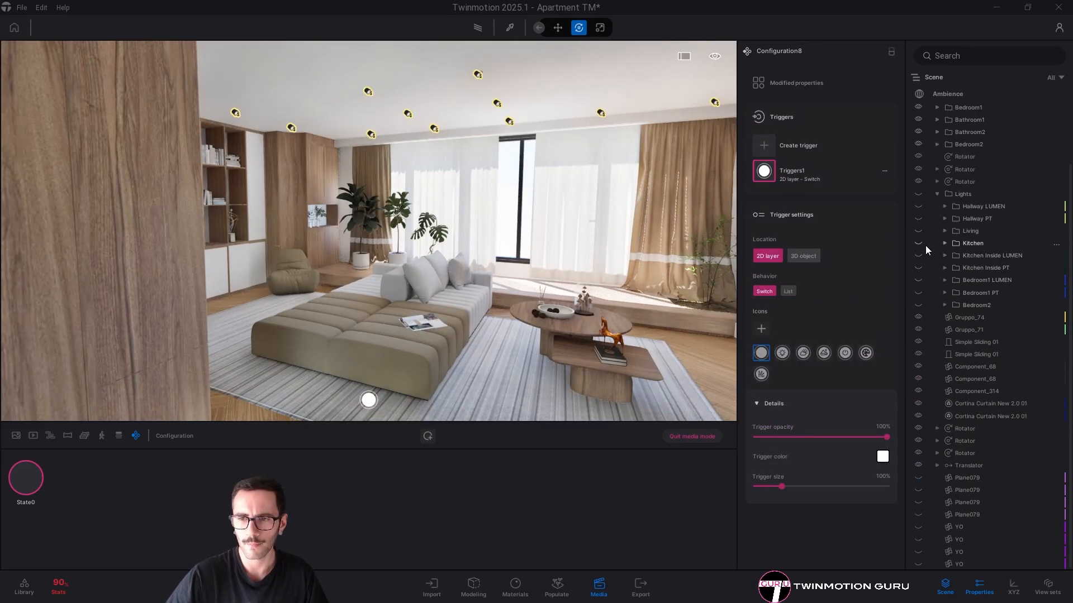
# Make the Living lights folder visible and record it as State1 of the new configuration
pyautogui.click(918, 231)
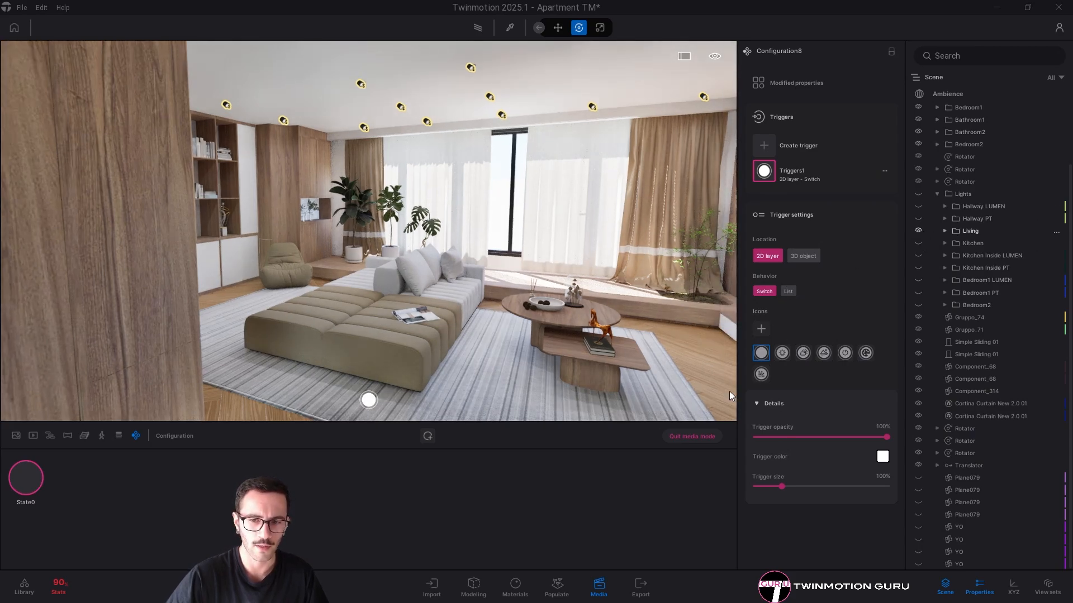
pyautogui.click(426, 437)
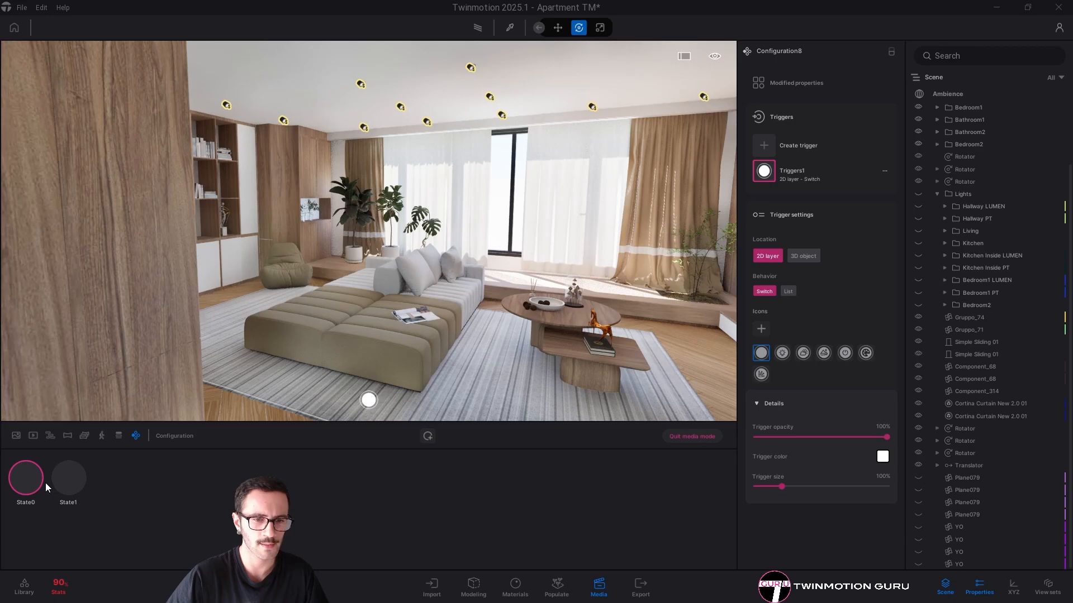
pyautogui.click(66, 488)
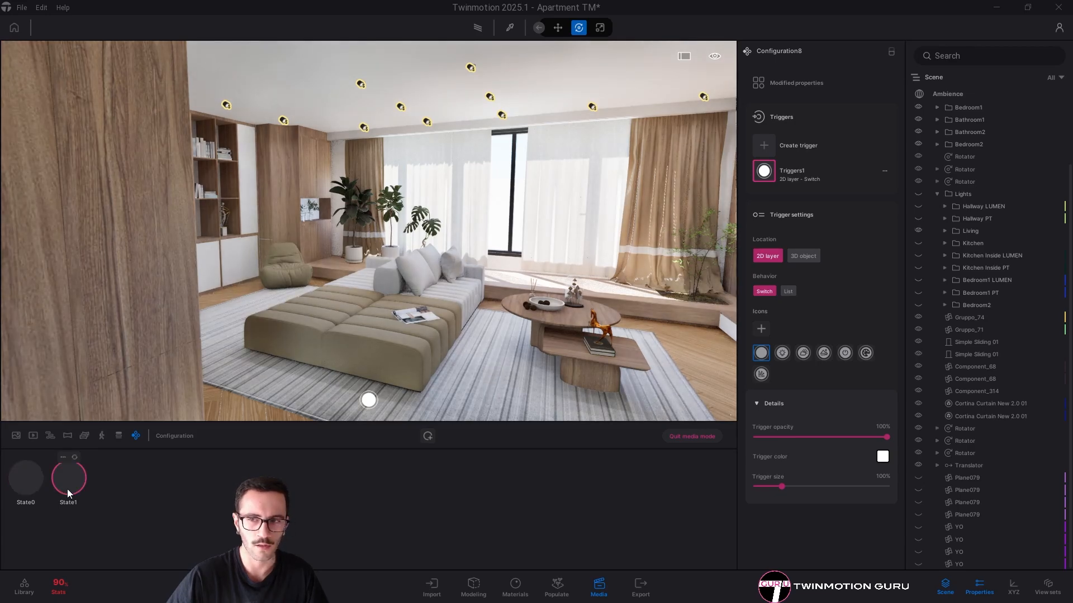
# Set the intensity of the first spot light in the Living folder to 2500 and deselect it
pyautogui.click(944, 231)
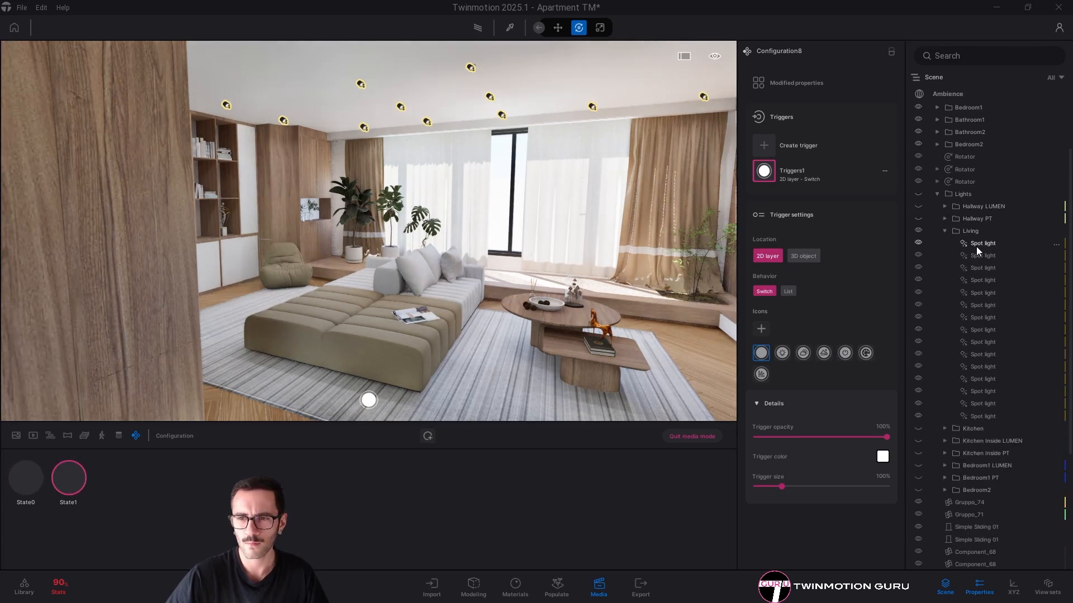
pyautogui.click(977, 244)
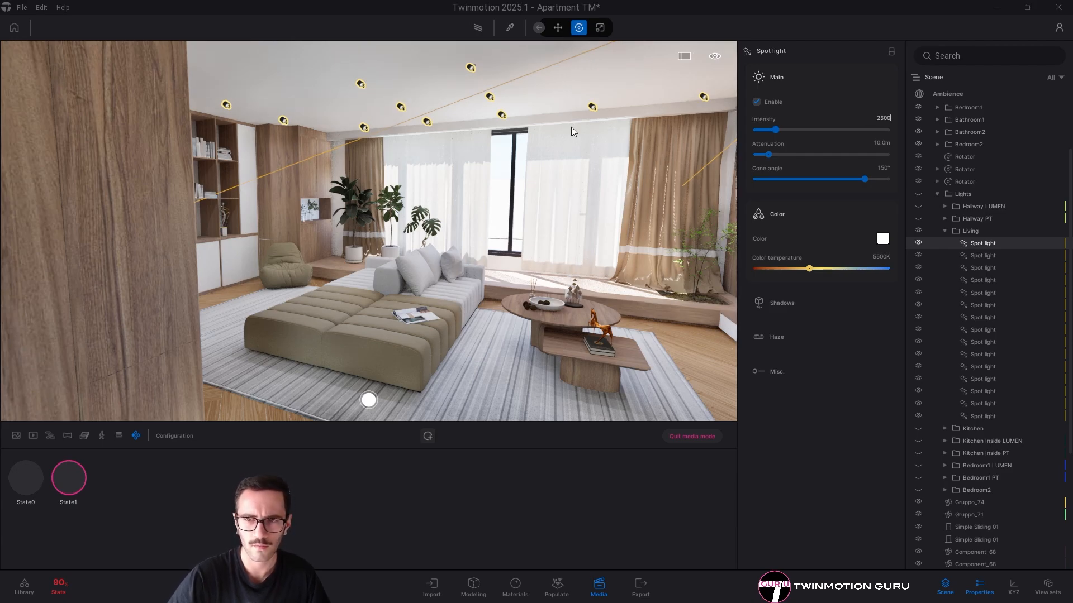
pyautogui.write('0')
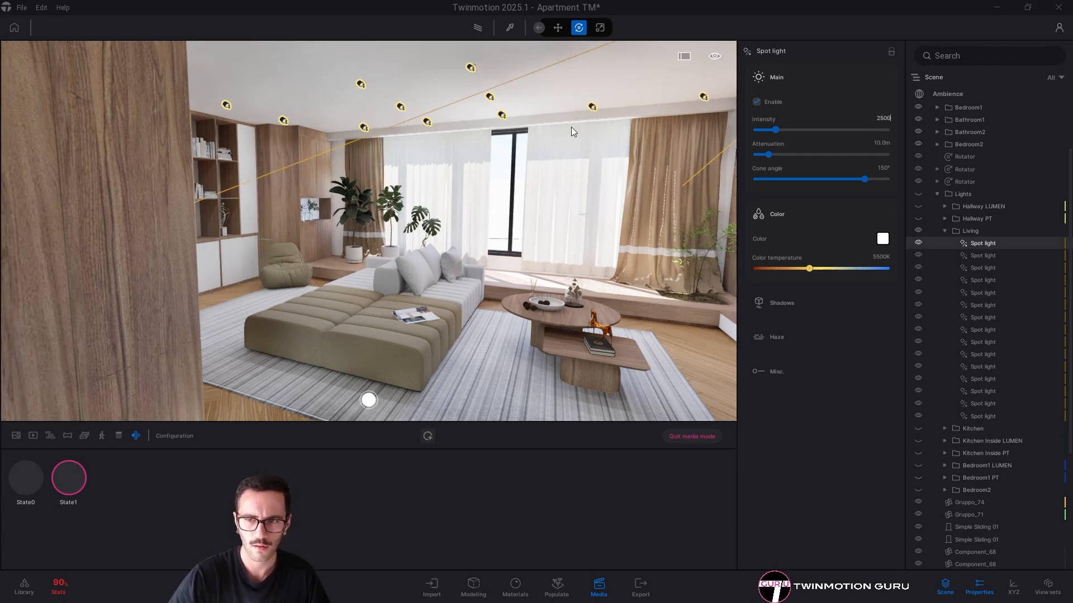
pyautogui.press('Return')
pyautogui.click(88, 475)
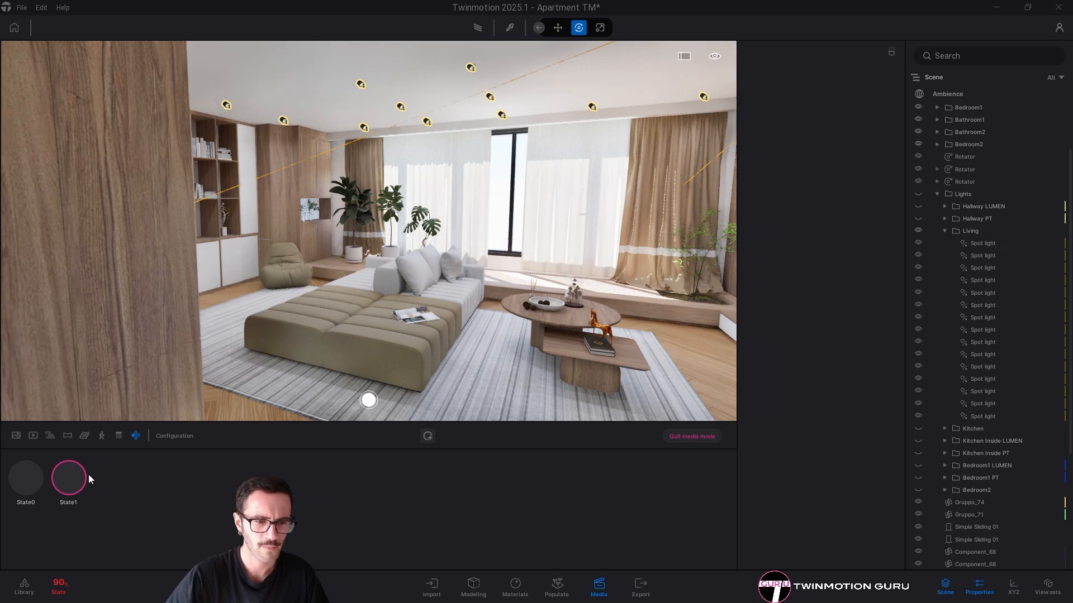
# Compare State0 and State1 of the living lights configuration, finishing on State1
pyautogui.click(18, 480)
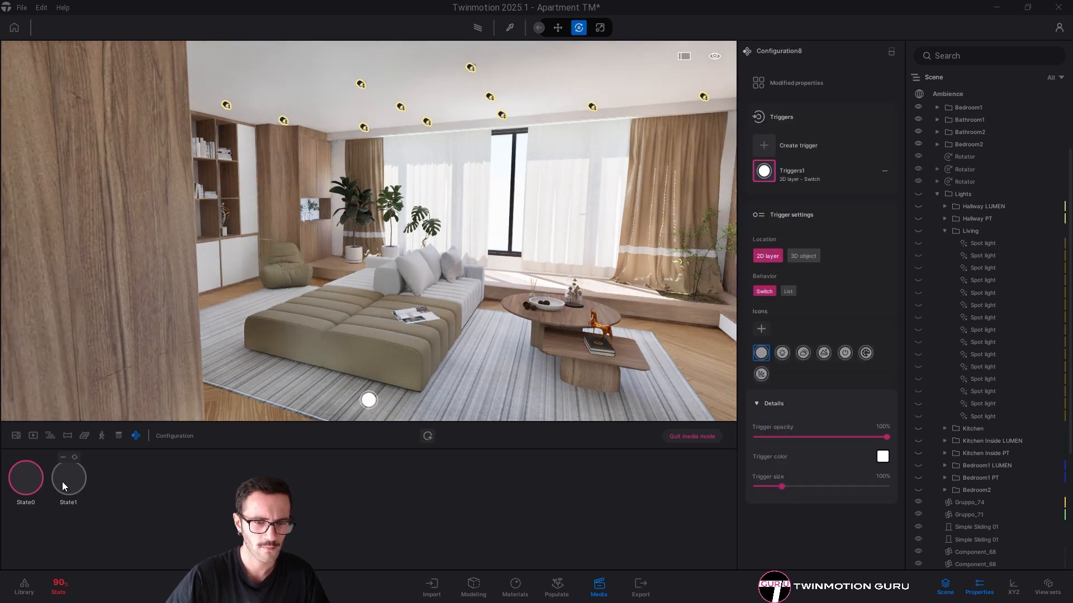
pyautogui.click(62, 482)
pyautogui.click(25, 484)
pyautogui.click(62, 481)
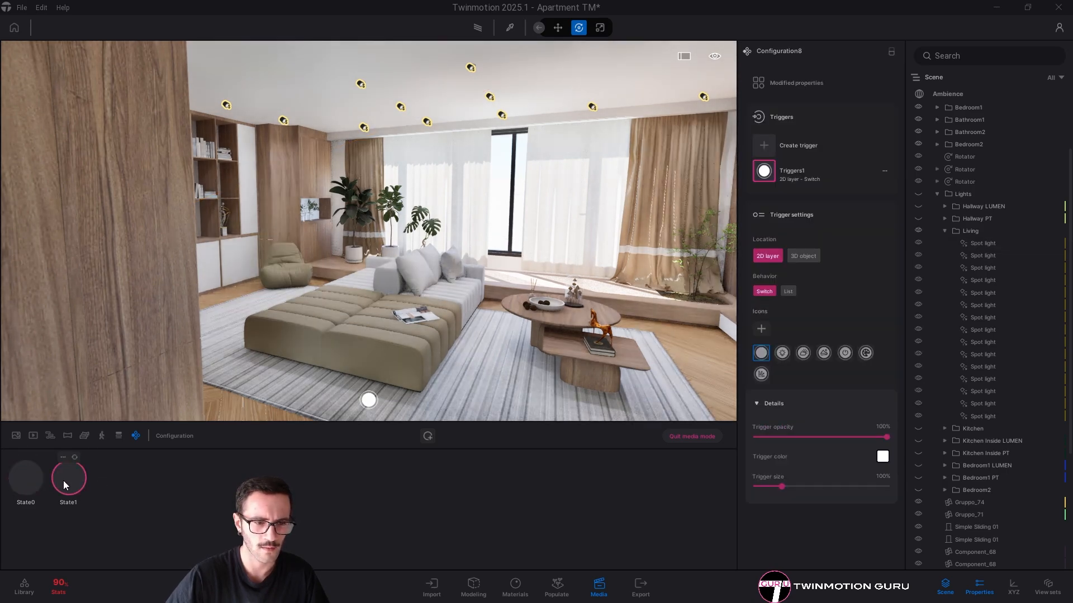
# Change the trigger to a 3D object at the wood wall's edge near the entrance door and give it the power icon
pyautogui.moveTo(610, 281); pyautogui.dragTo(519, 291, button='right')
pyautogui.click(805, 256)
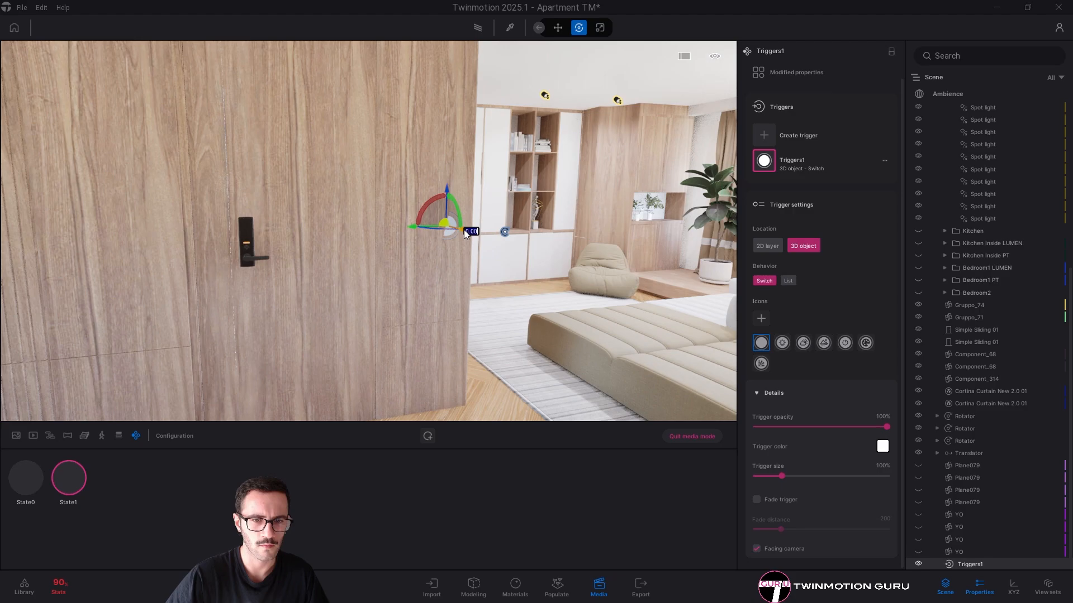
pyautogui.moveTo(464, 230); pyautogui.dragTo(476, 237)
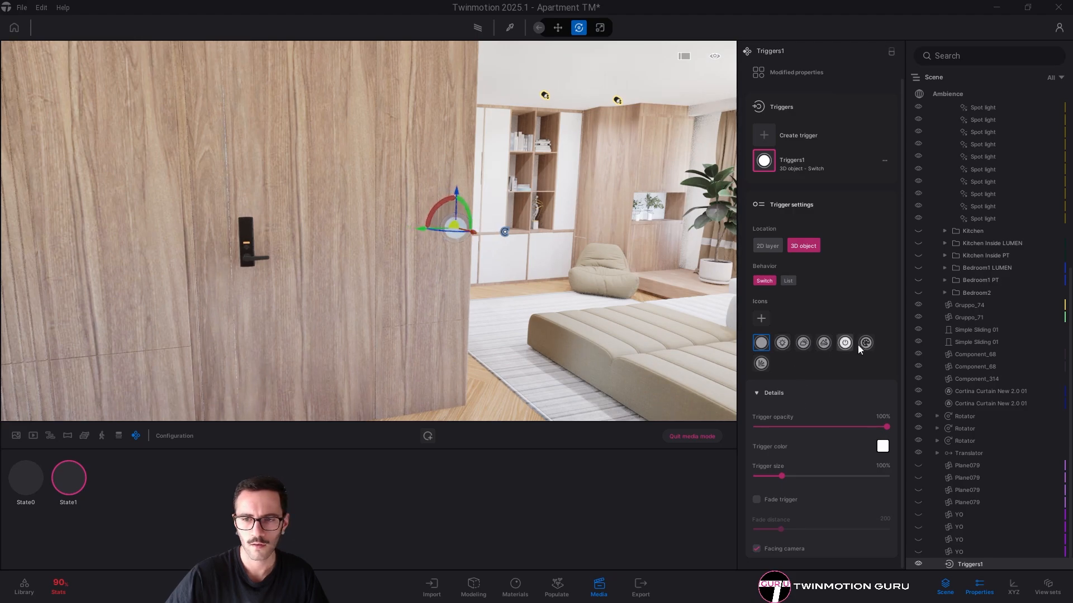
pyautogui.click(843, 343)
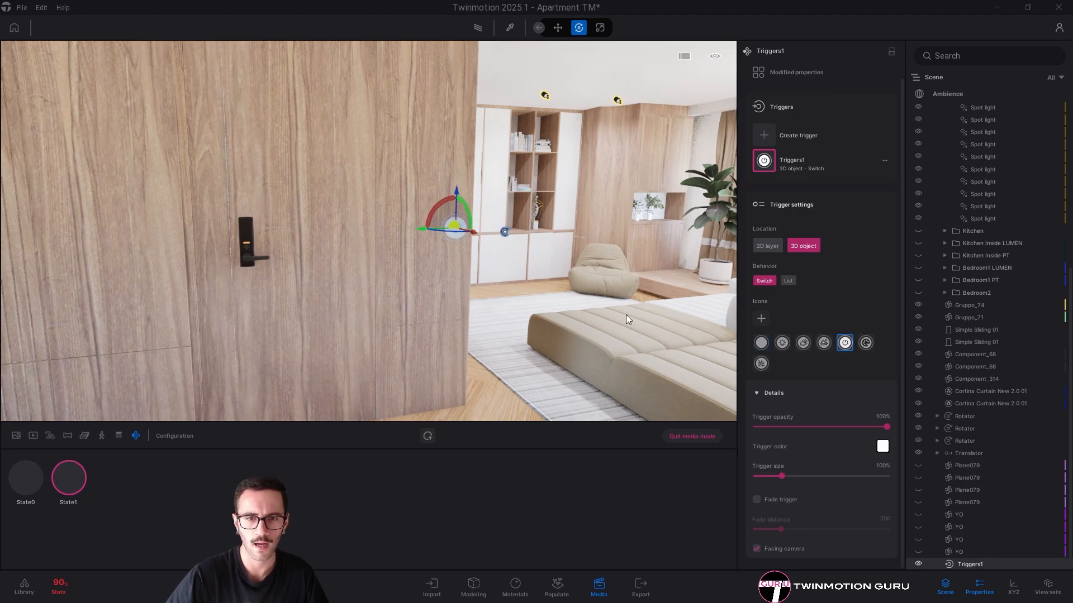
pyautogui.click(482, 300)
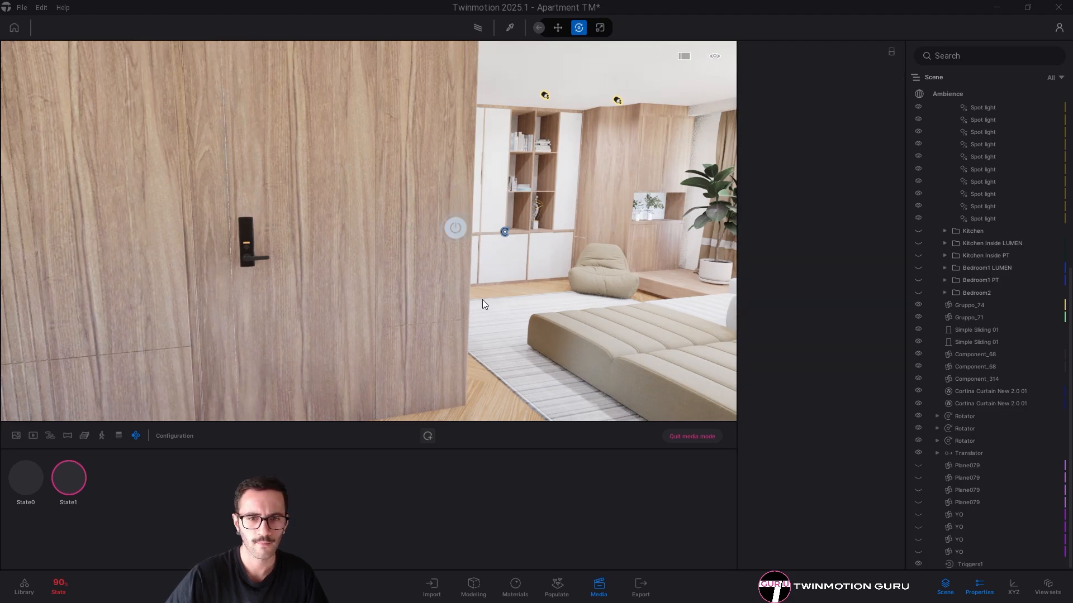
# Set the scene's global illumination to Standard in the Ambience render settings
pyautogui.click(940, 93)
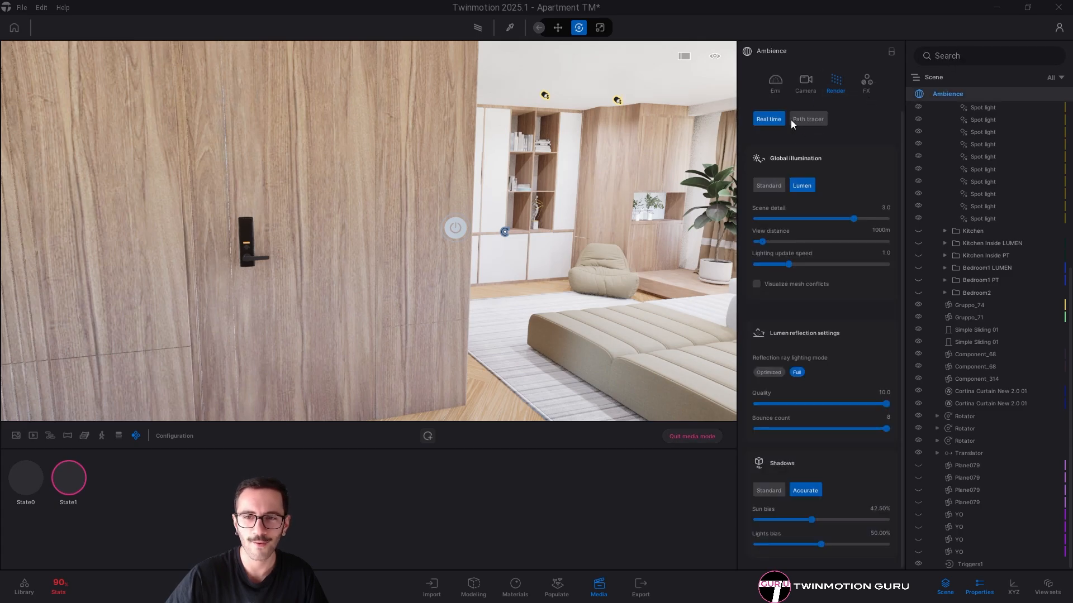
pyautogui.click(762, 185)
pyautogui.moveTo(447, 250); pyautogui.dragTo(434, 242, button='right')
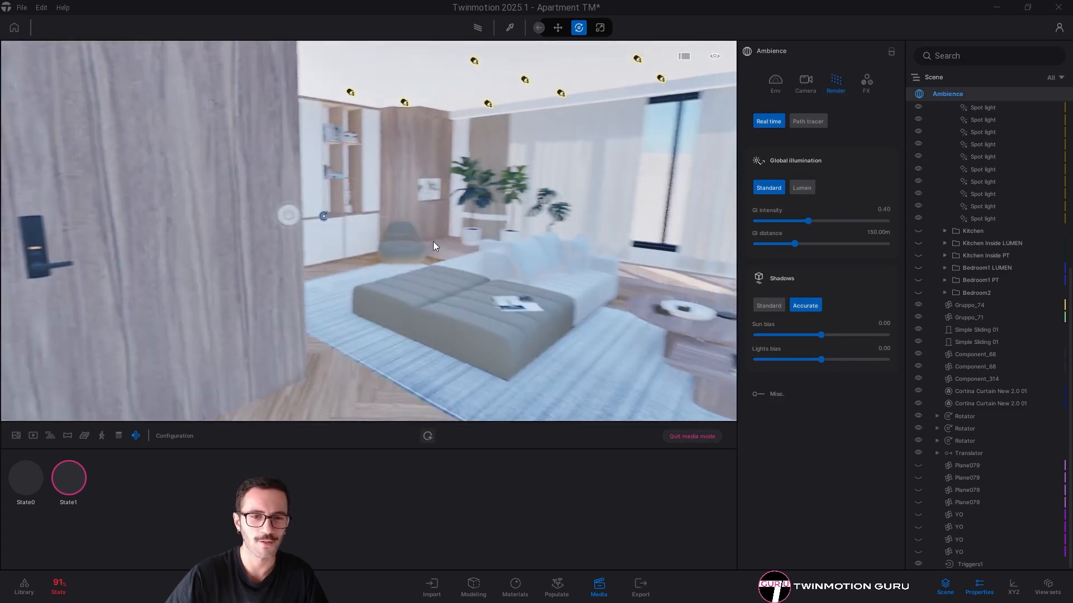
# Quit media mode and save the project
pyautogui.click(679, 434)
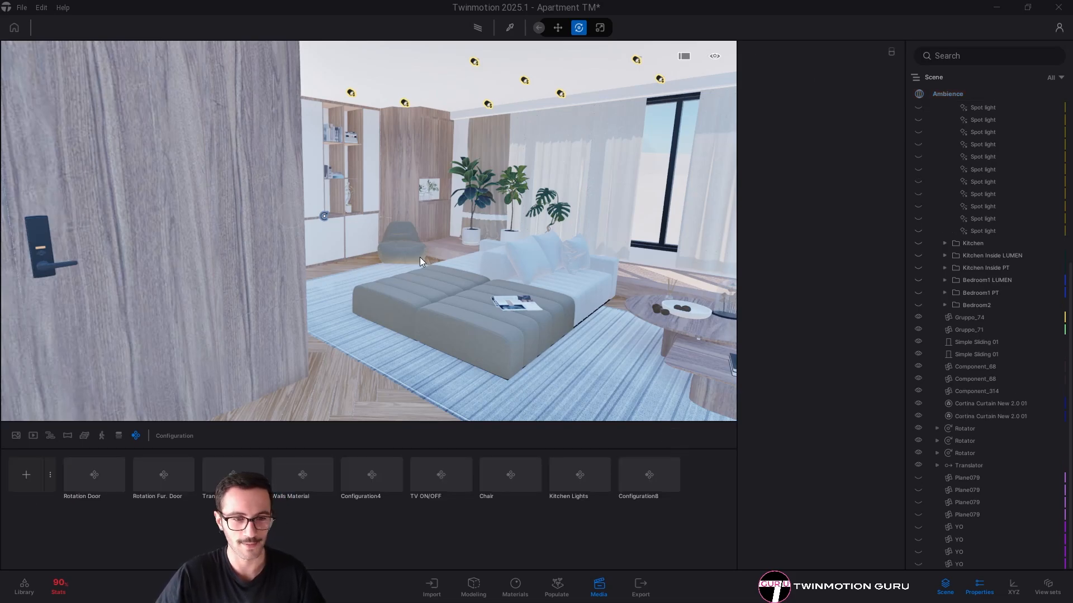
pyautogui.hotkey('ctrl', 's')
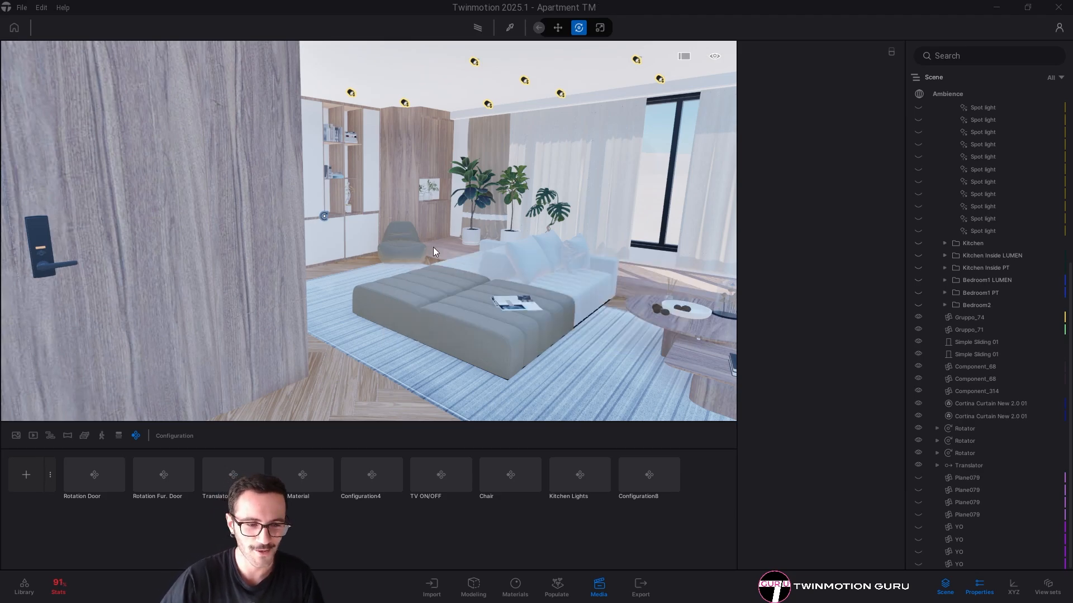
# Examine the living room, TV wall, shelving and dining area under Standard global illumination
pyautogui.moveTo(433, 247); pyautogui.dragTo(548, 236, button='right')
pyautogui.press('s')
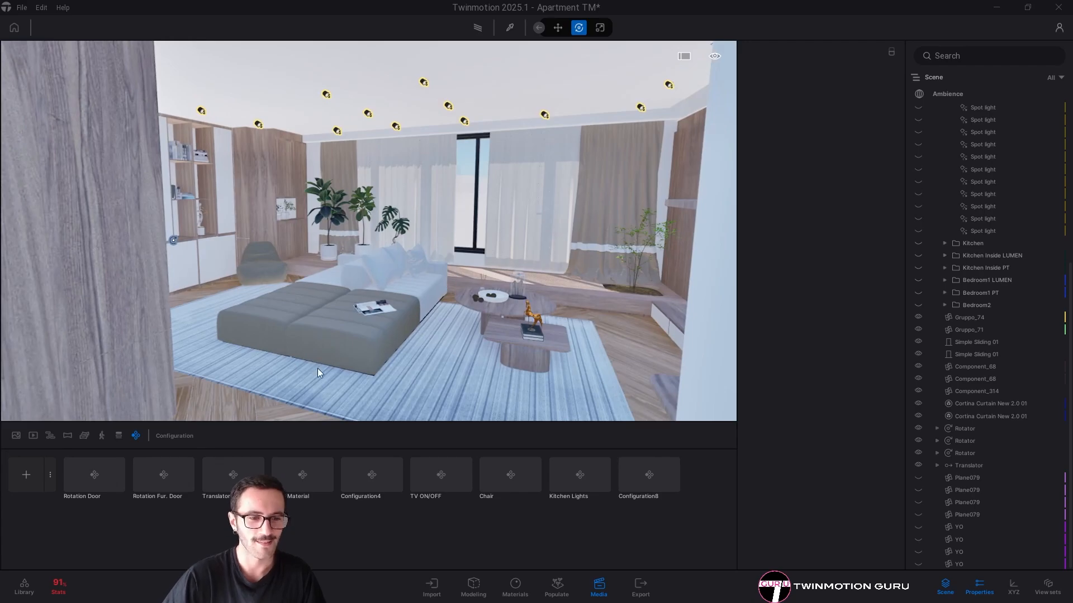
pyautogui.moveTo(475, 221); pyautogui.dragTo(625, 227, button='right')
pyautogui.press('w')
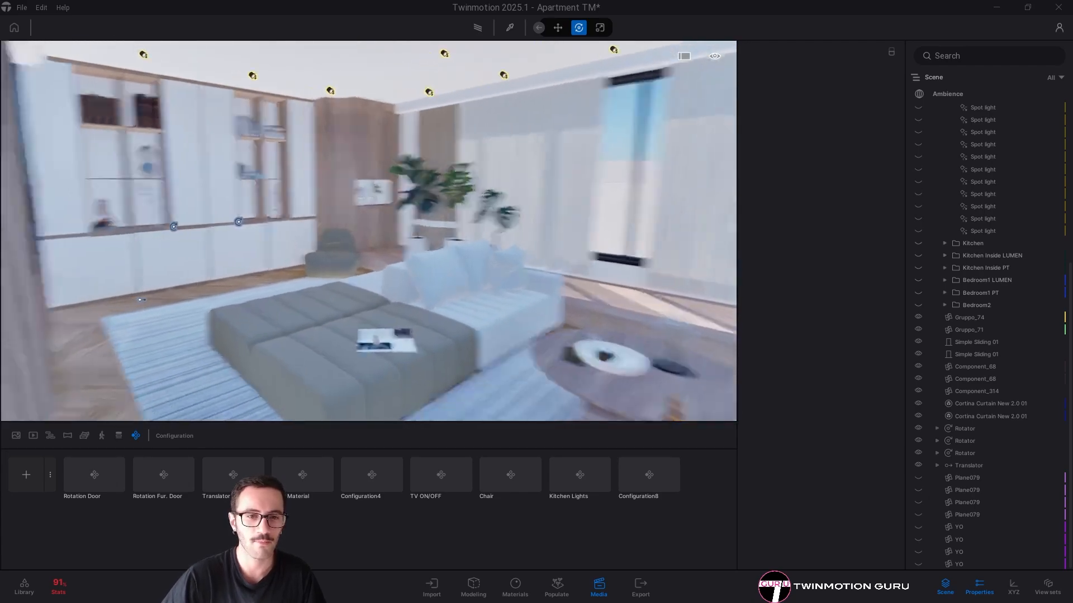
pyautogui.moveTo(347, 223); pyautogui.dragTo(223, 224, button='right')
pyautogui.moveTo(603, 215); pyautogui.dragTo(113, 234, button='right')
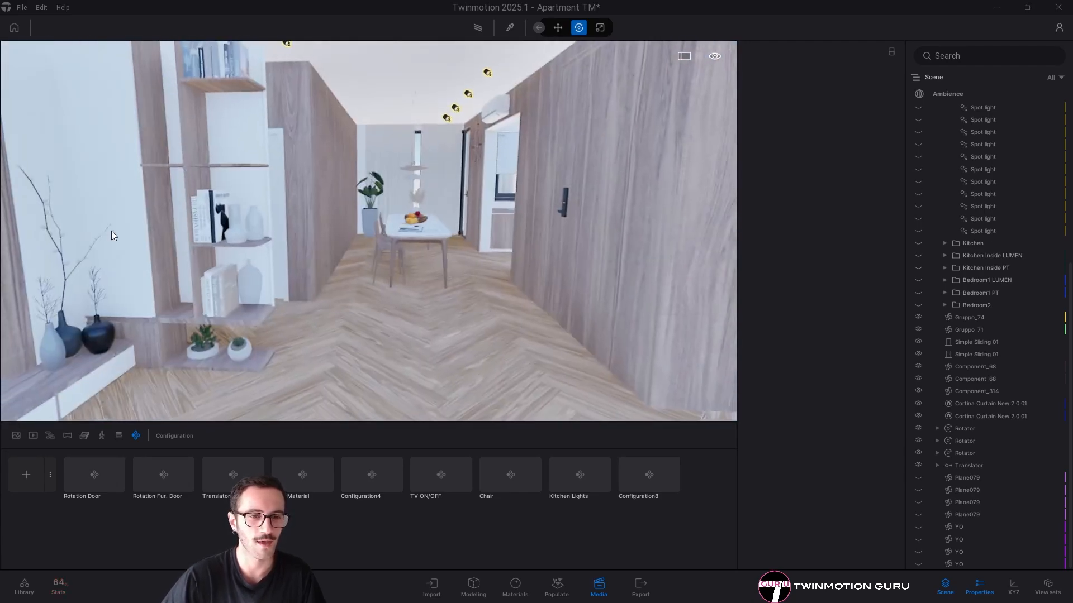
pyautogui.press('s')
pyautogui.press('s')
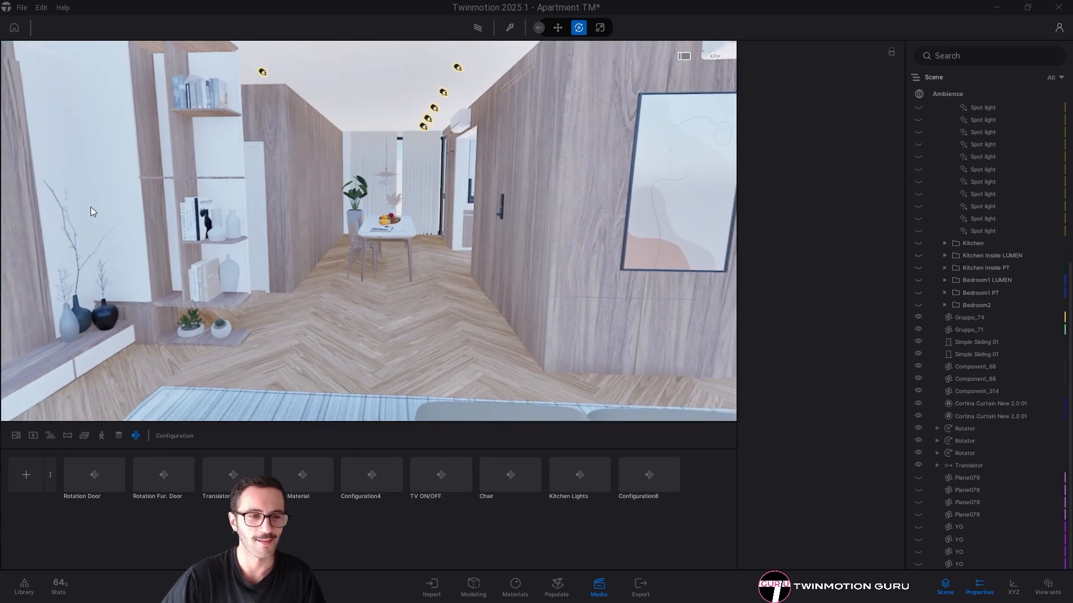
pyautogui.moveTo(428, 304); pyautogui.dragTo(268, 302, button='right')
pyautogui.press('d')
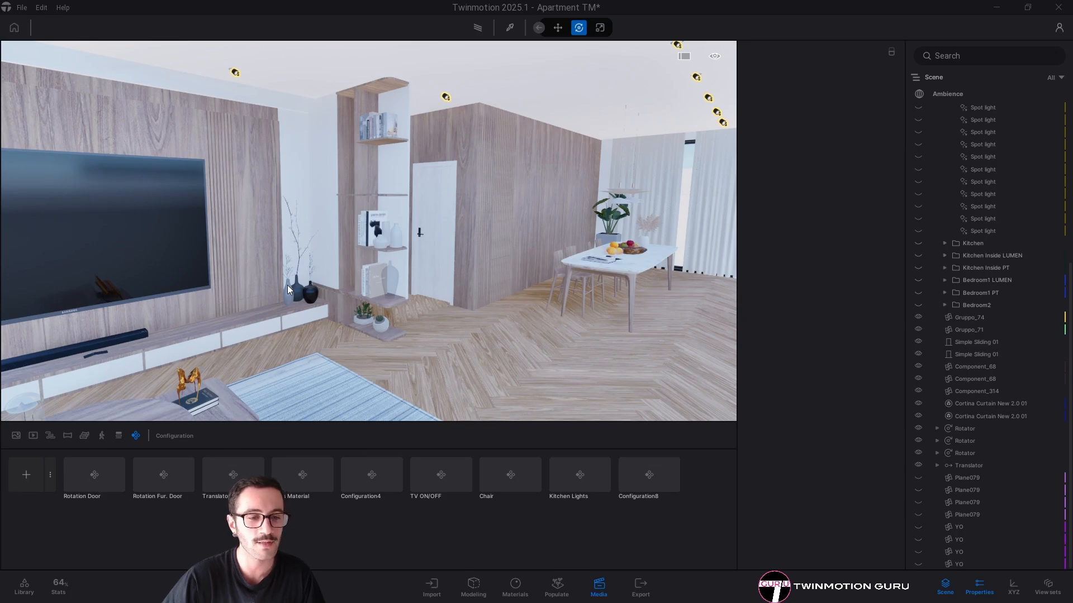
pyautogui.moveTo(342, 200); pyautogui.dragTo(371, 213, button='right')
pyautogui.press('w')
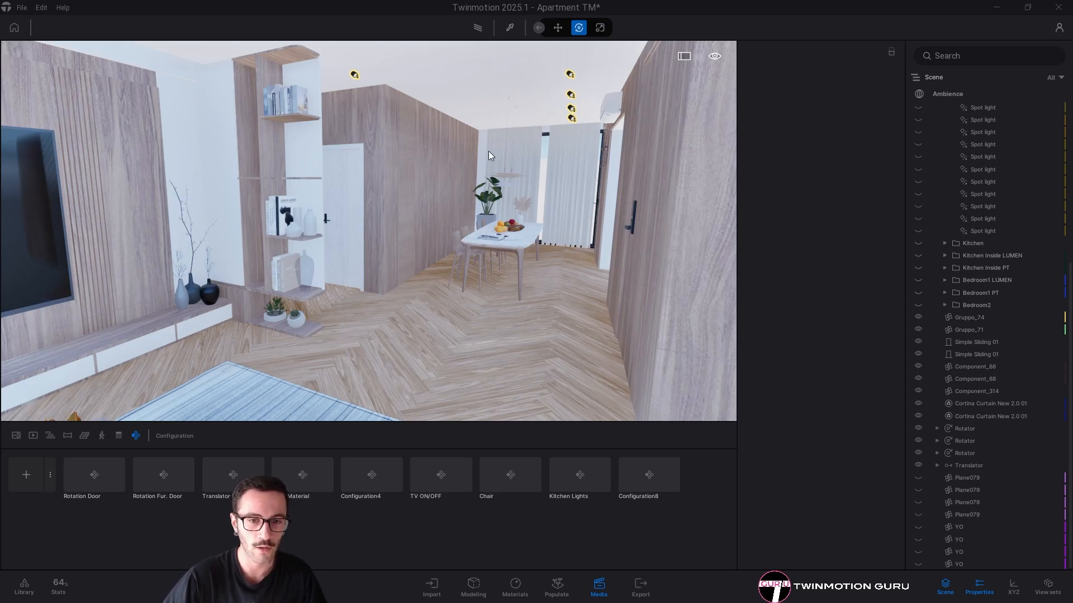
pyautogui.press('a')
pyautogui.press('w')
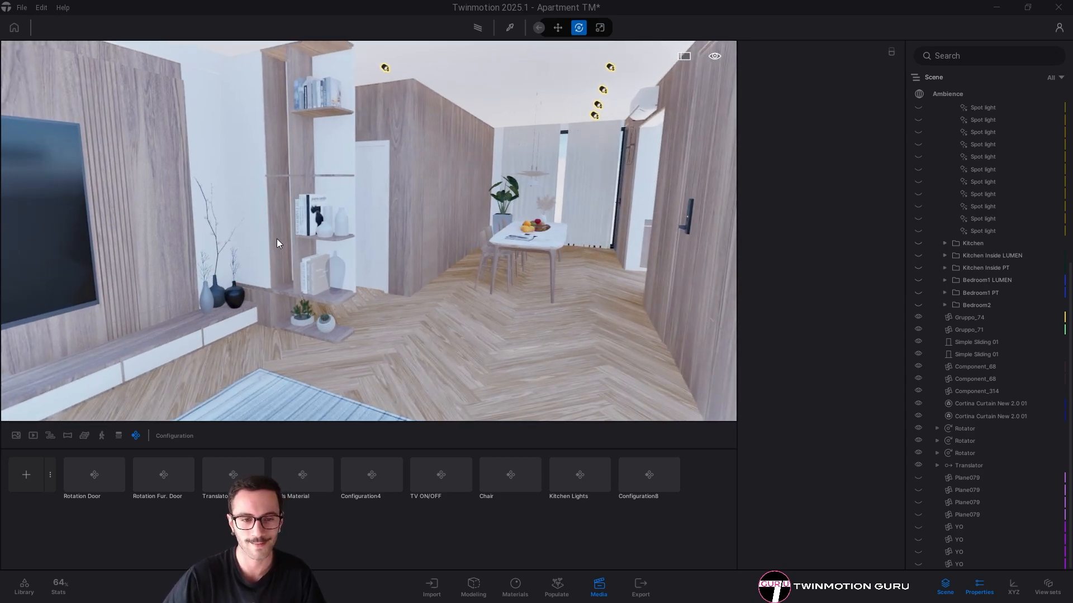
pyautogui.press('a')
pyautogui.press('w')
pyautogui.moveTo(323, 280); pyautogui.dragTo(390, 247, button='right')
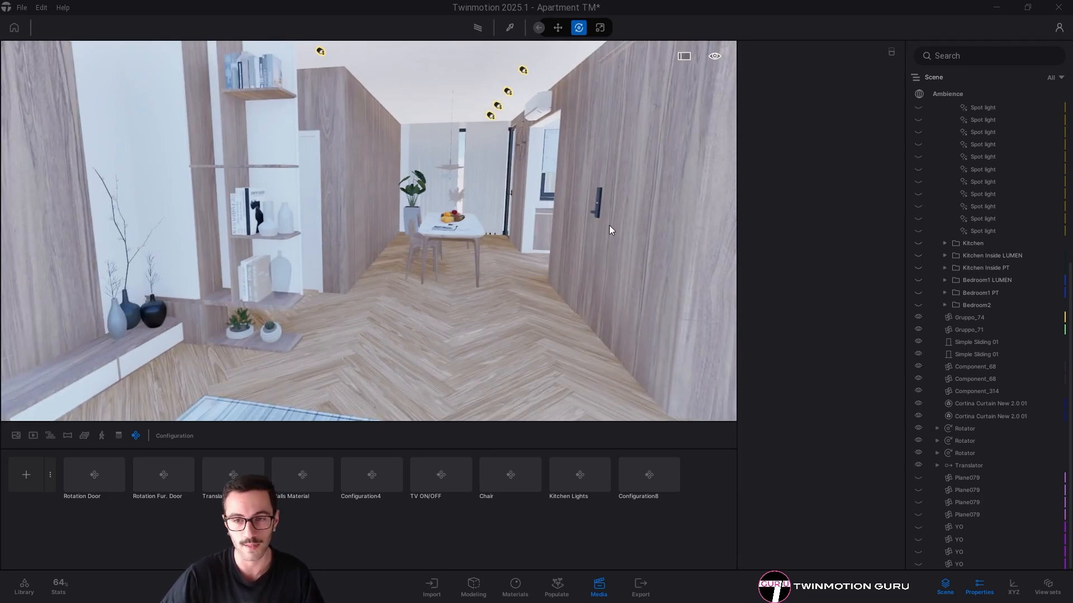
# Compare the dining area view with Lumen global illumination, returning the setting to Standard
pyautogui.click(954, 95)
pyautogui.click(802, 186)
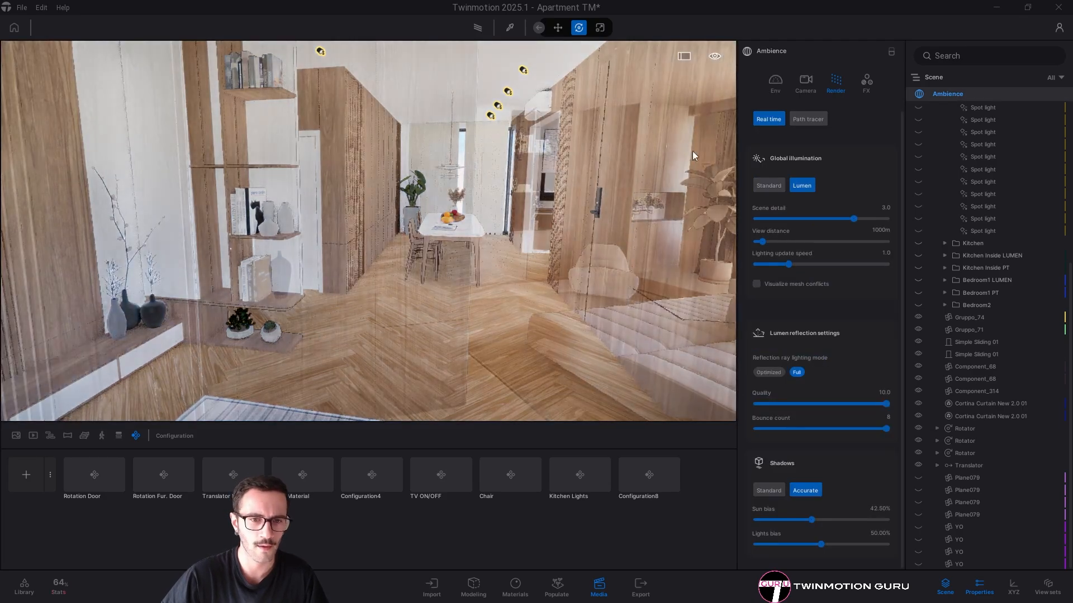
pyautogui.moveTo(632, 246); pyautogui.dragTo(545, 248, button='right')
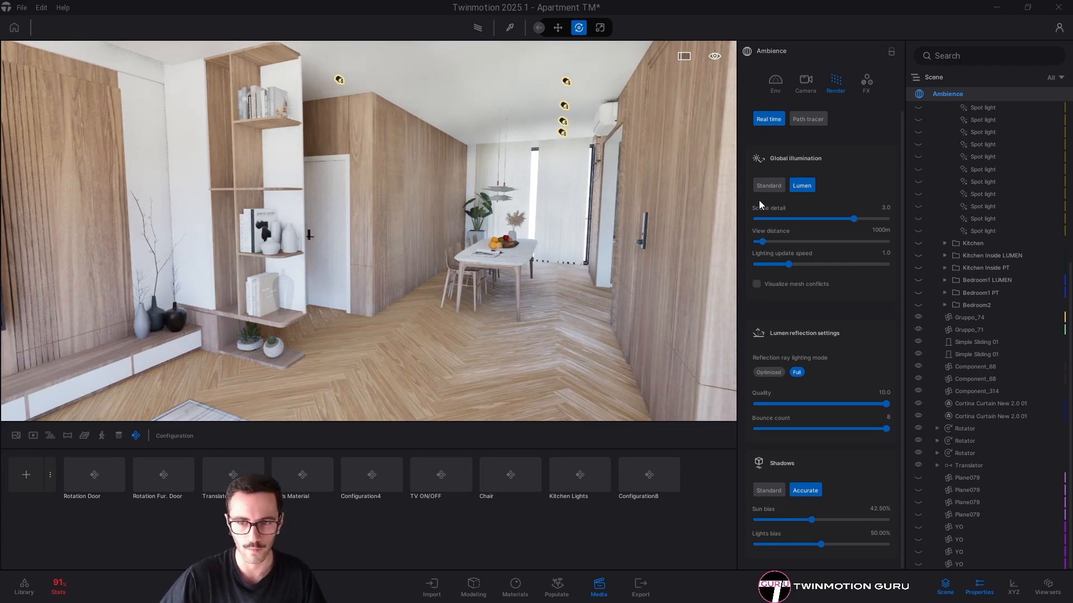
pyautogui.click(768, 185)
# Examine the dining area and living room under Standard global illumination, checking the type chosen for new configurations
pyautogui.press('a')
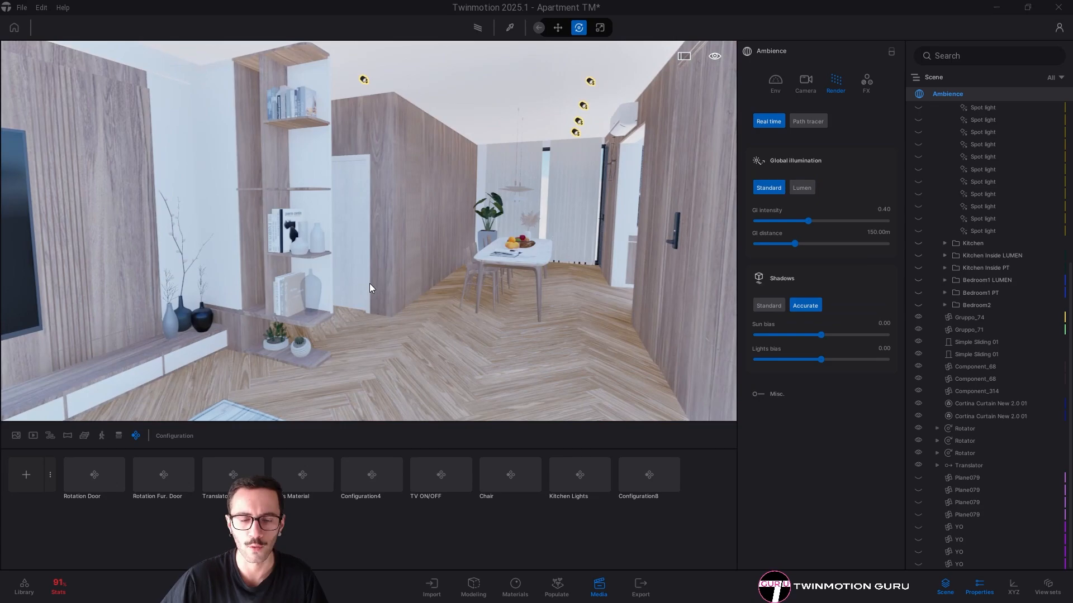
pyautogui.moveTo(412, 289)
pyautogui.mouseDown(button='right')
pyautogui.moveTo(419, 279)
pyautogui.moveTo(399, 290)
pyautogui.moveTo(422, 281)
pyautogui.moveTo(410, 290)
pyautogui.mouseUp(button='right')
pyautogui.press('a')
pyautogui.press('s')
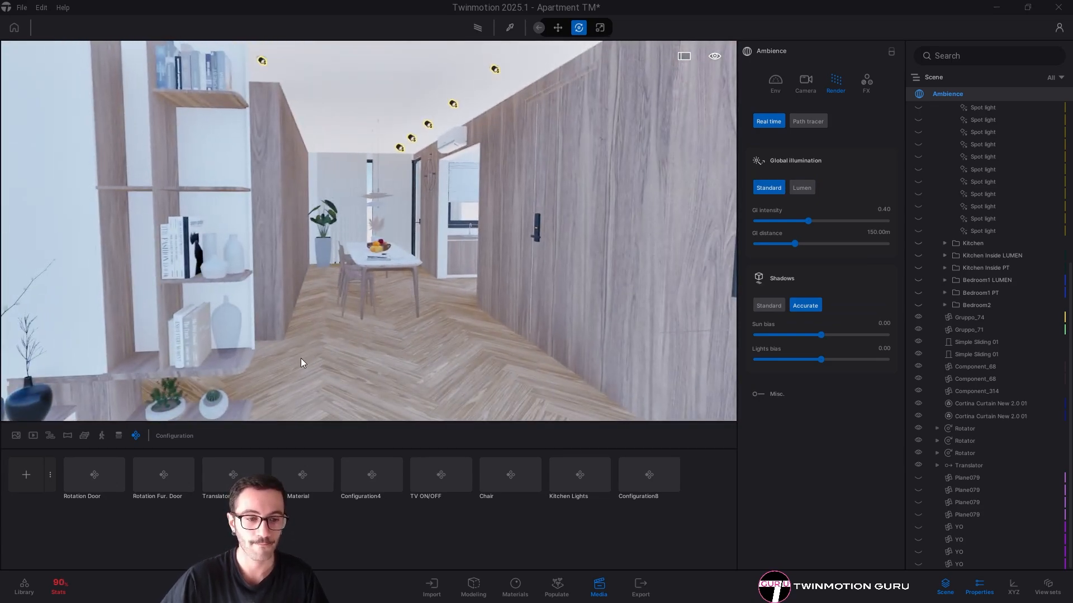
pyautogui.click(50, 475)
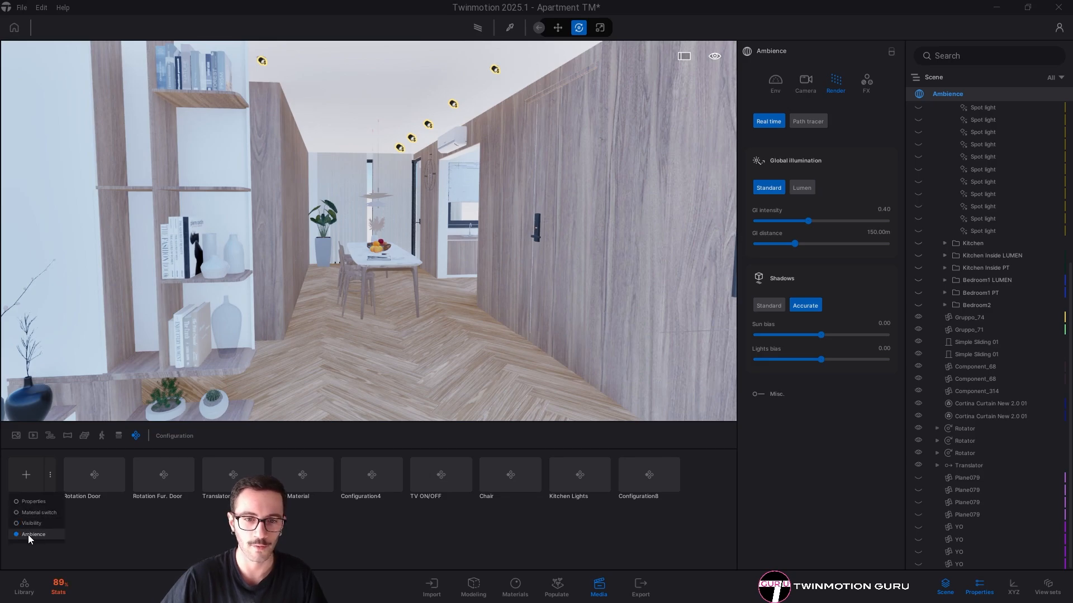
pyautogui.moveTo(357, 268); pyautogui.dragTo(642, 265, button='right')
pyautogui.press('s')
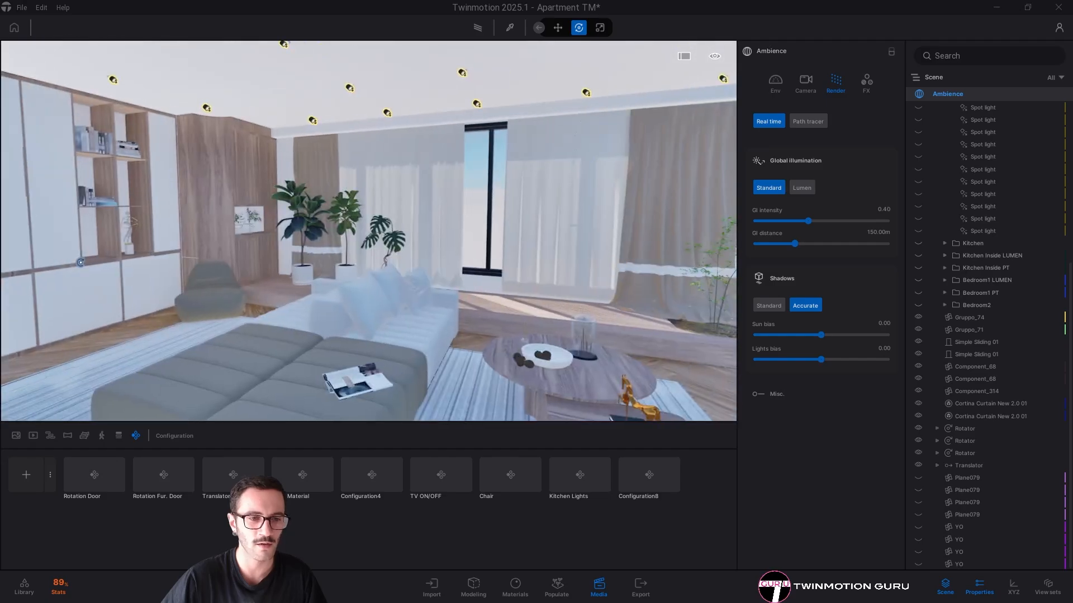
pyautogui.moveTo(402, 269); pyautogui.dragTo(389, 271, button='right')
pyautogui.press('s')
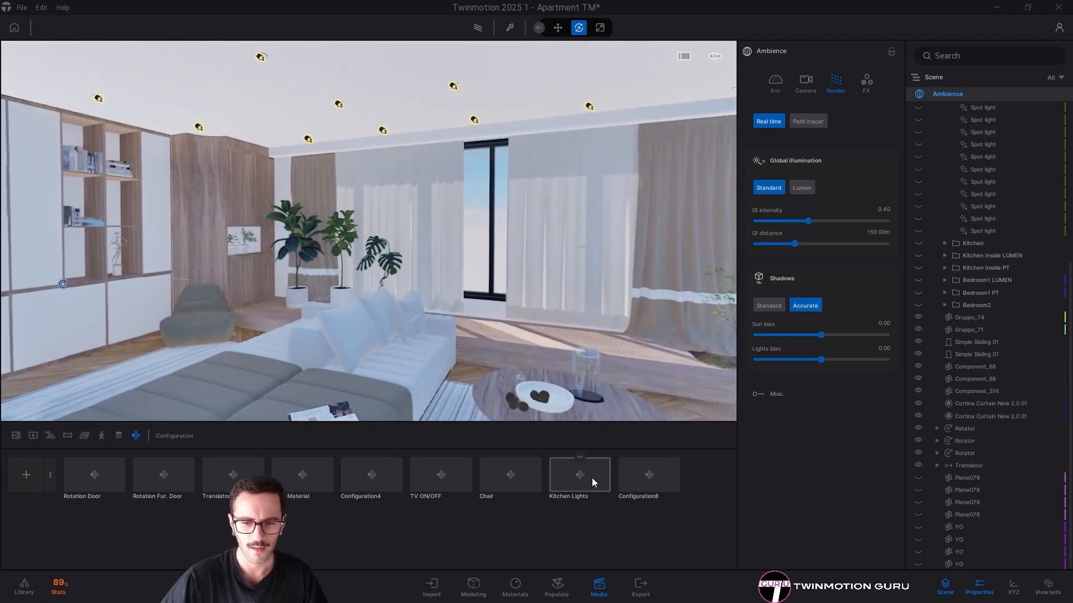
pyautogui.moveTo(558, 268); pyautogui.dragTo(413, 268, button='right')
pyautogui.moveTo(246, 145); pyautogui.dragTo(360, 143, button='right')
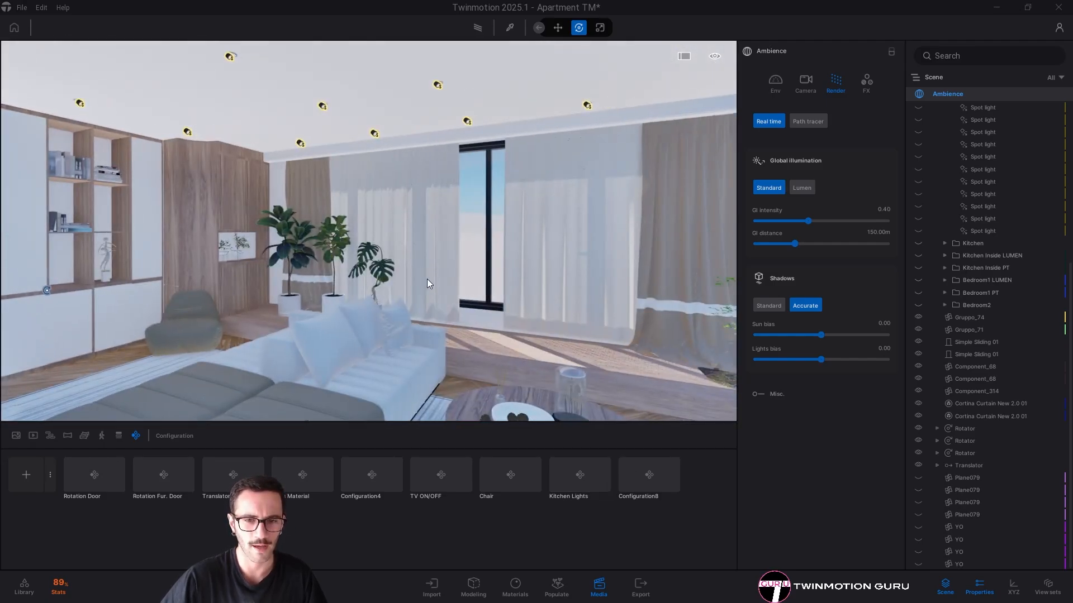
pyautogui.press('d')
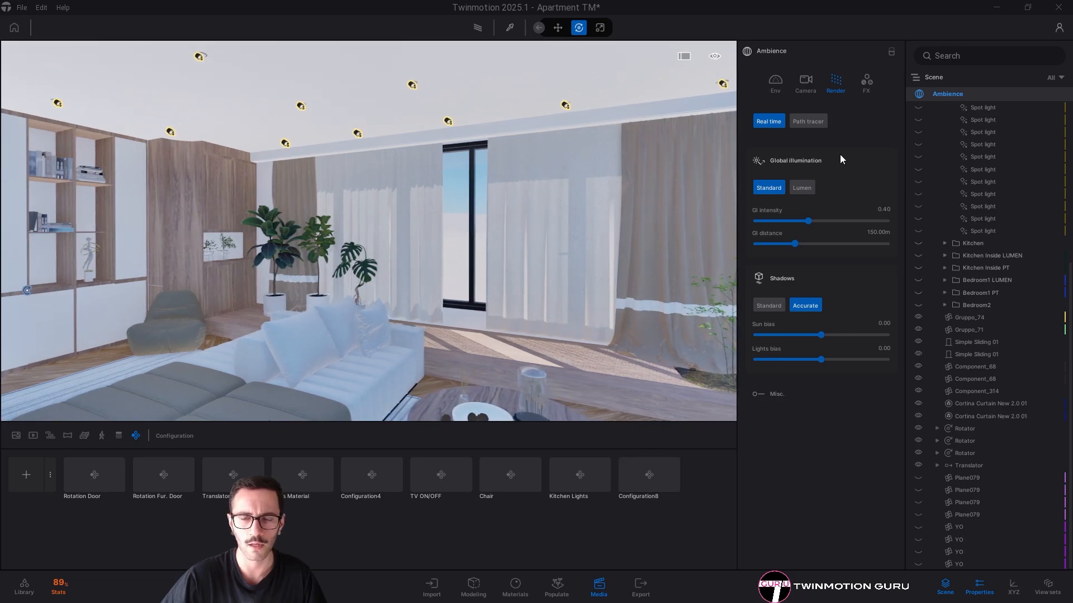
# Open Configuration8 and compare its State0 and State1 lighting before returning to the configuration list
pyautogui.click(651, 481)
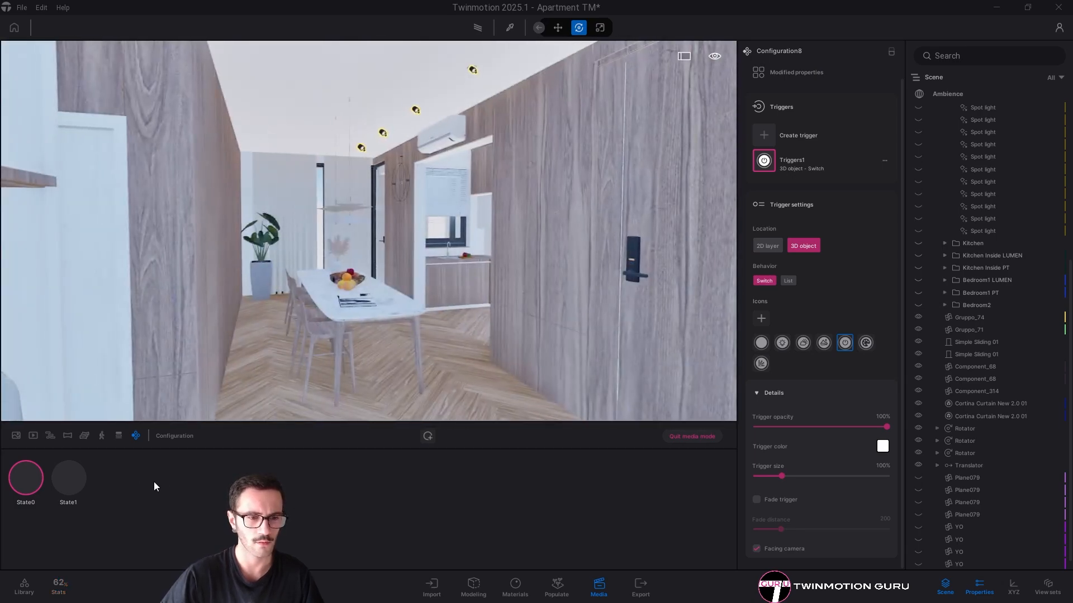
pyautogui.click(69, 481)
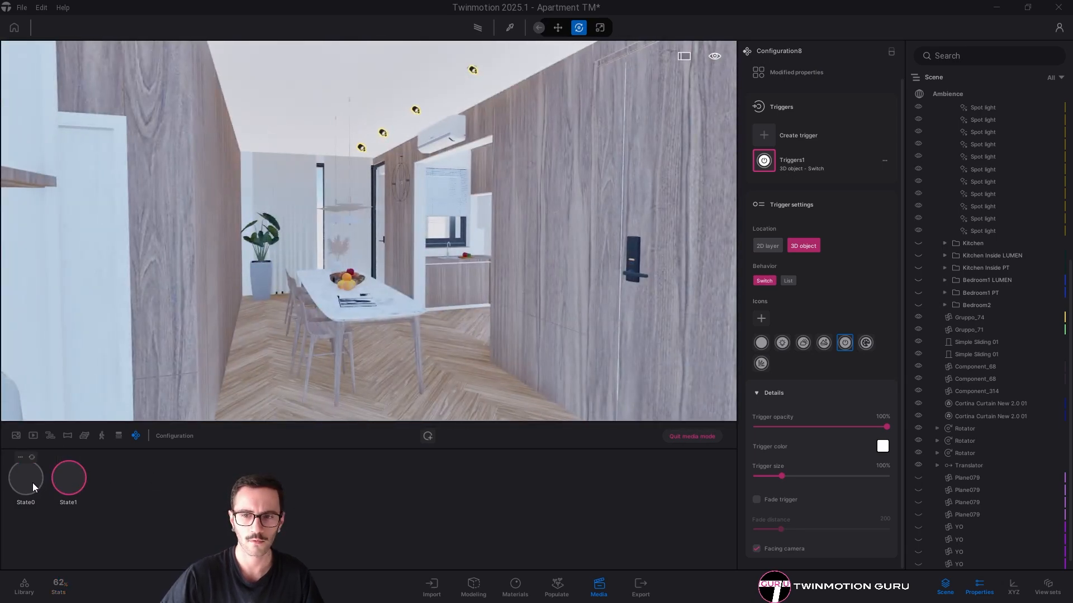
pyautogui.click(33, 482)
pyautogui.click(63, 485)
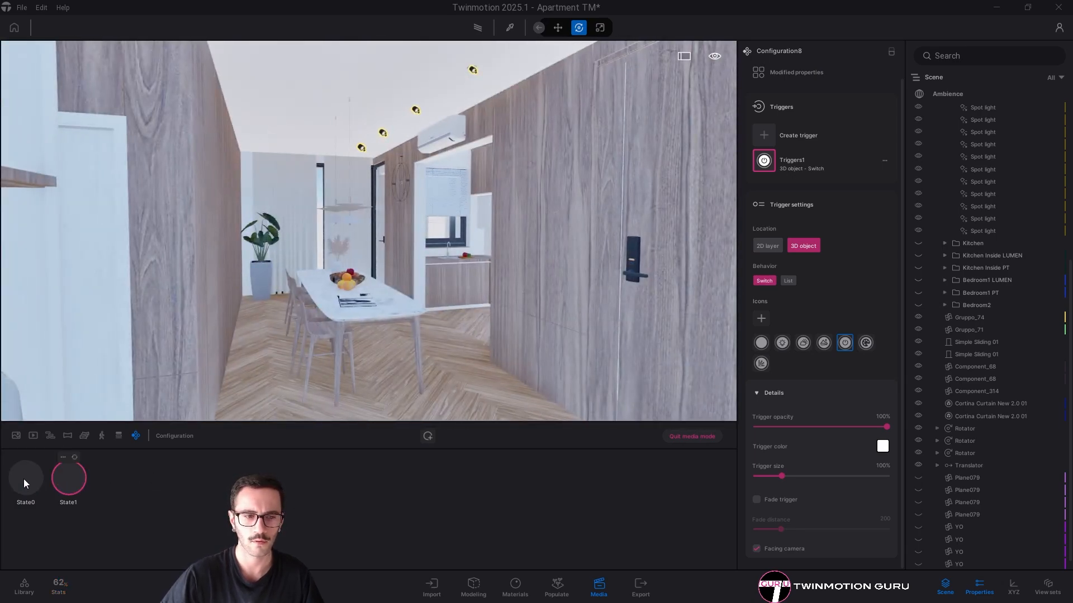
pyautogui.click(138, 437)
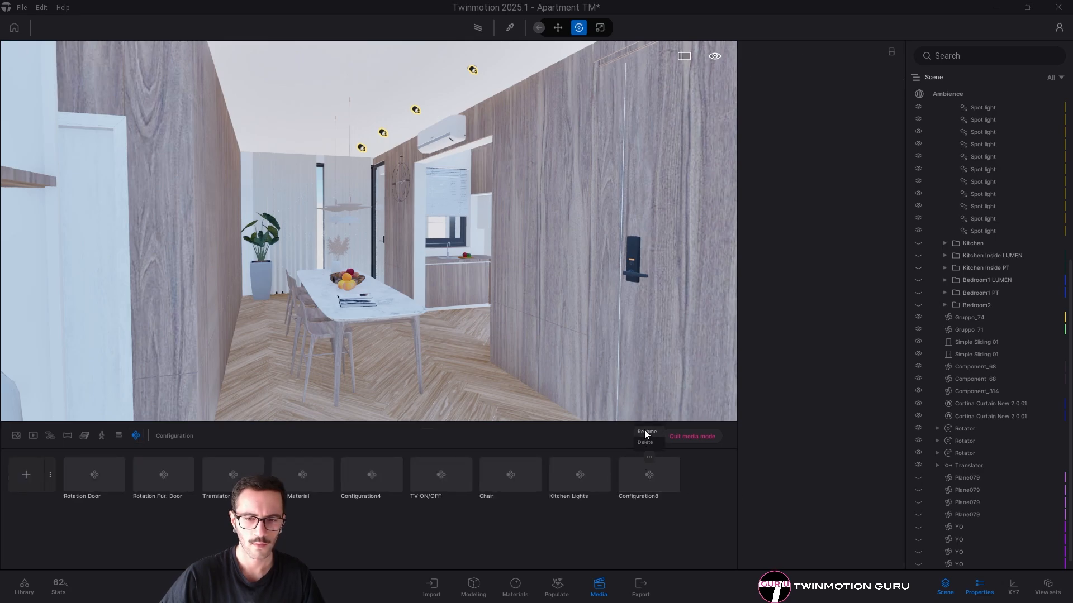
# Rename Configuration8 as Living Lights
pyautogui.doubleClick(640, 495)
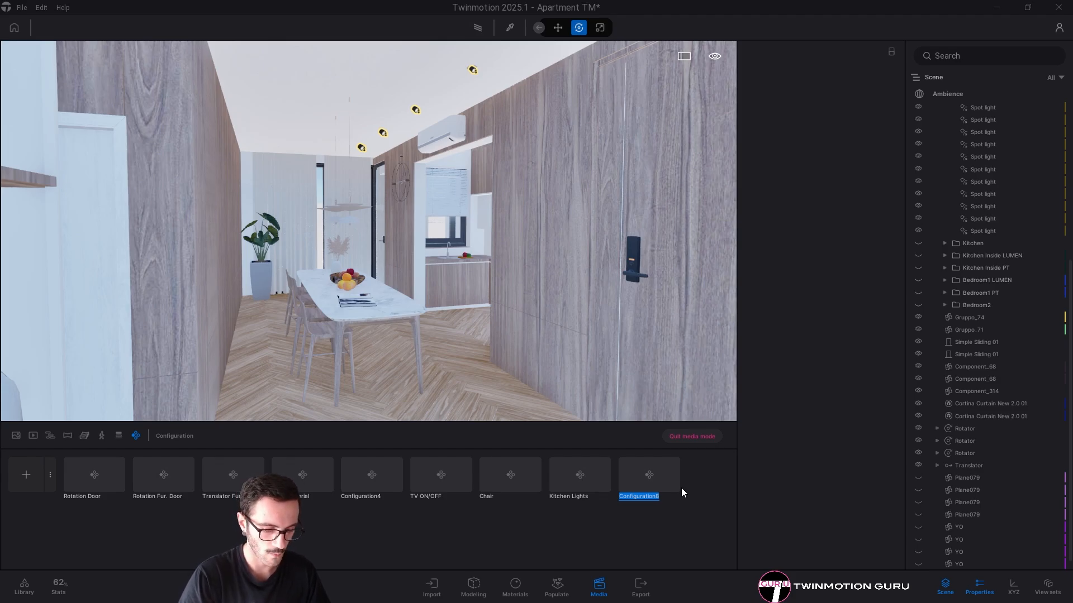
pyautogui.write('Living Lights')
pyautogui.press('Return')
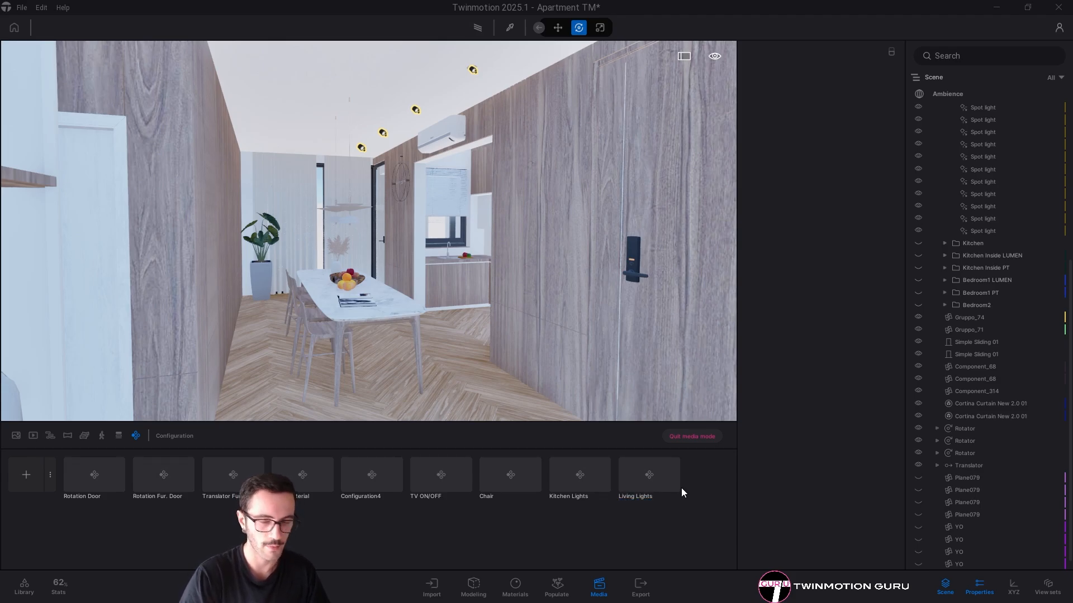
# Create a new configuration of the Ambience type with the living room in view
pyautogui.moveTo(459, 286); pyautogui.dragTo(504, 327, button='right')
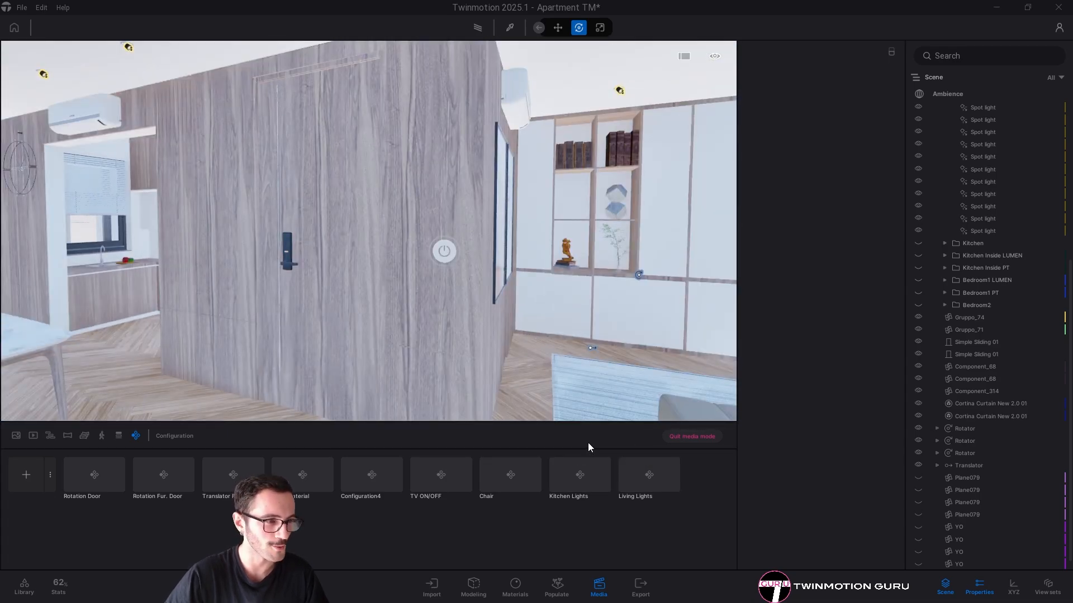
pyautogui.moveTo(363, 355); pyautogui.dragTo(519, 375, button='right')
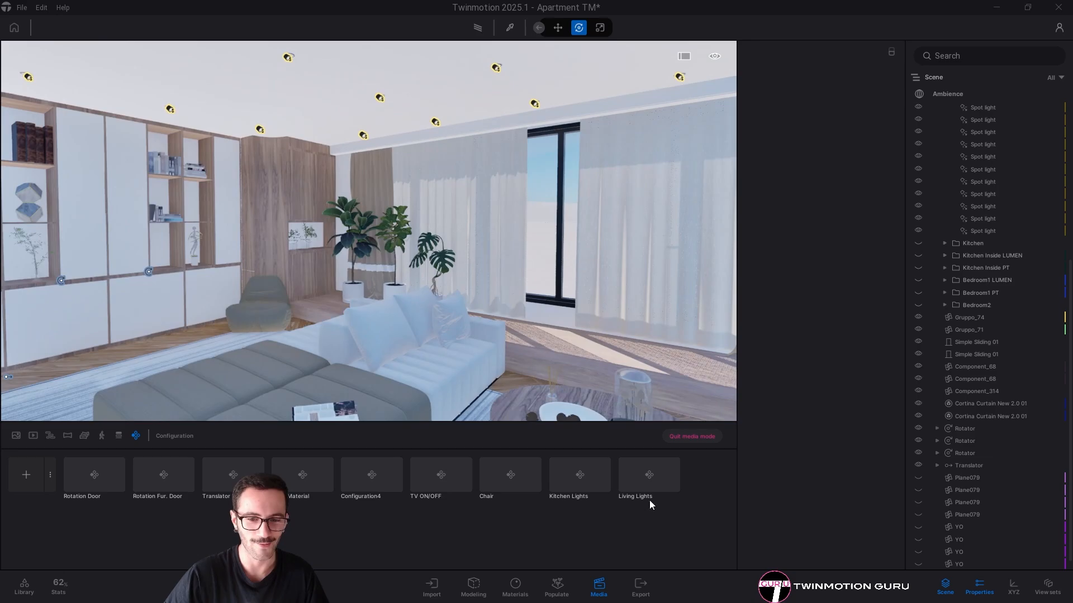
pyautogui.click(49, 477)
pyautogui.click(30, 534)
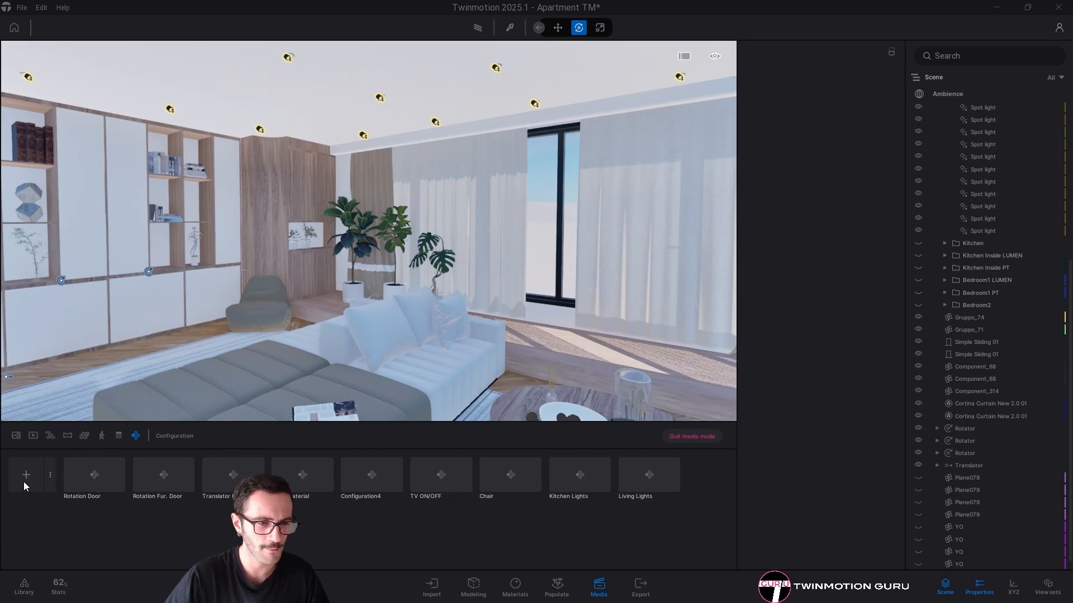
pyautogui.click(25, 475)
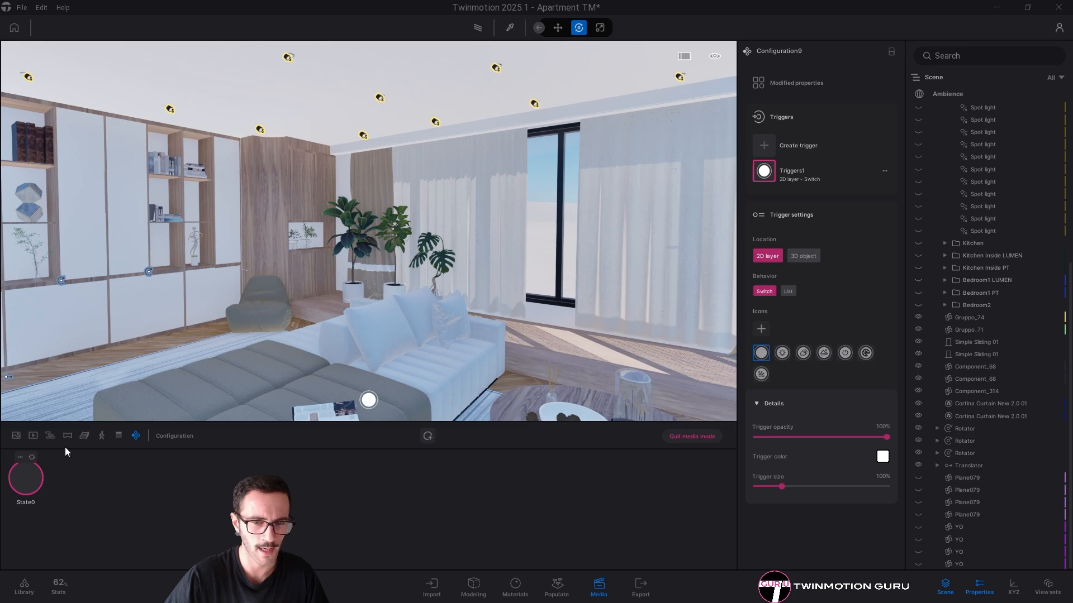
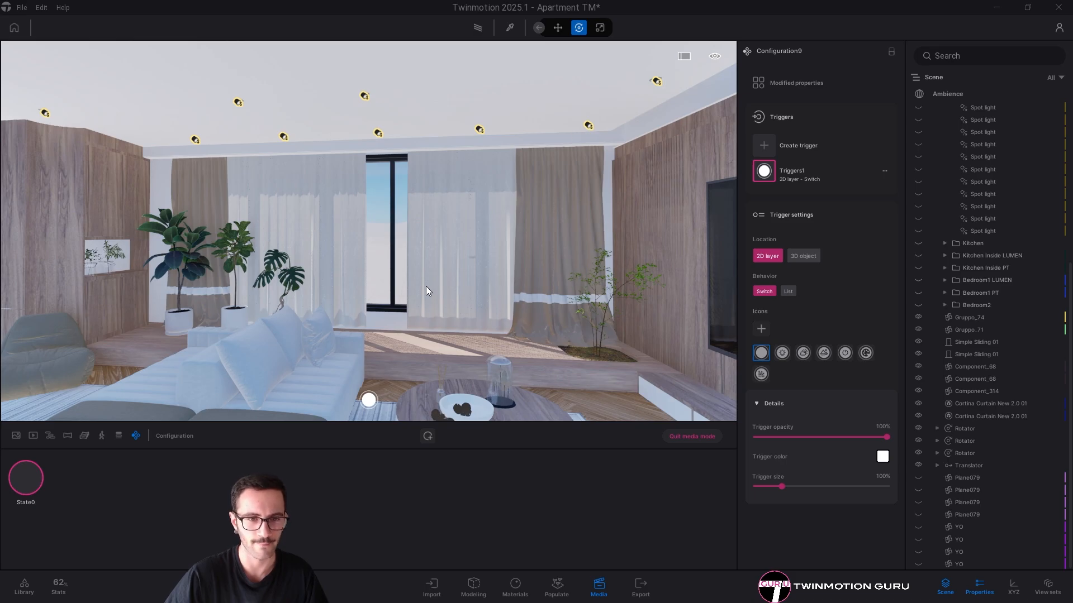
# Set the Ambience time of day to about 15:50, store it as a second state and activate that state
pyautogui.moveTo(452, 283)
pyautogui.mouseDown(button='right')
pyautogui.moveTo(440, 281)
pyautogui.moveTo(467, 275)
pyautogui.mouseUp(button='right')
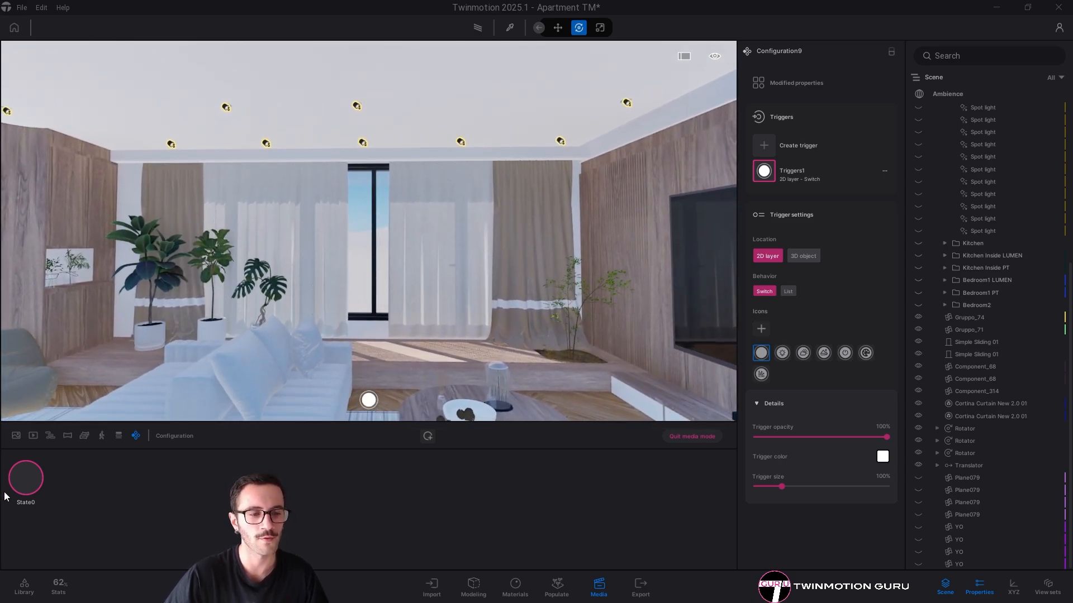
pyautogui.click(957, 95)
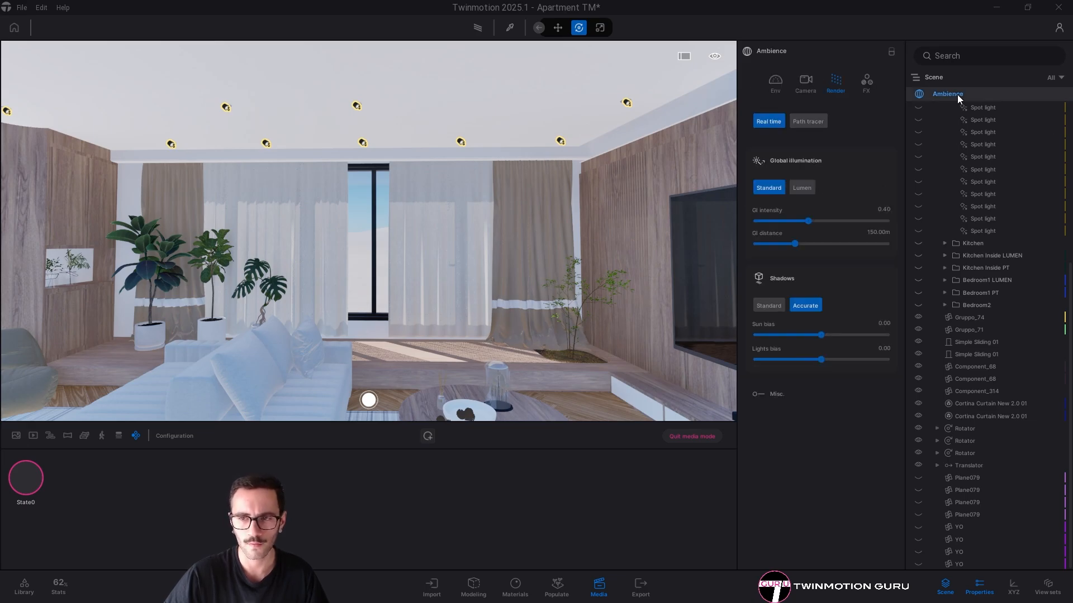
pyautogui.click(775, 85)
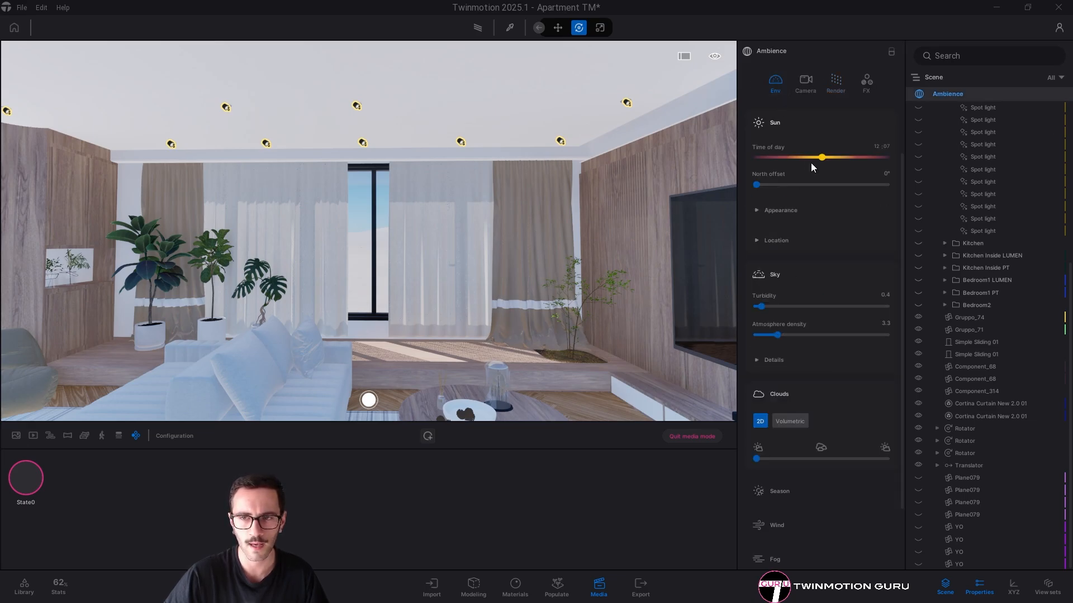
pyautogui.moveTo(823, 219); pyautogui.dragTo(843, 220)
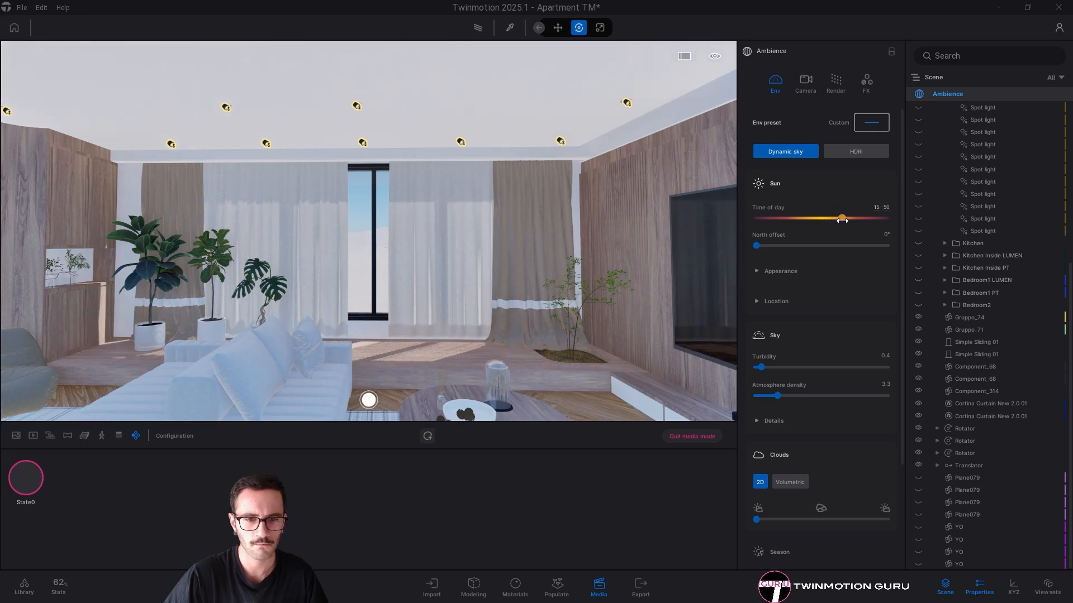
pyautogui.click(427, 437)
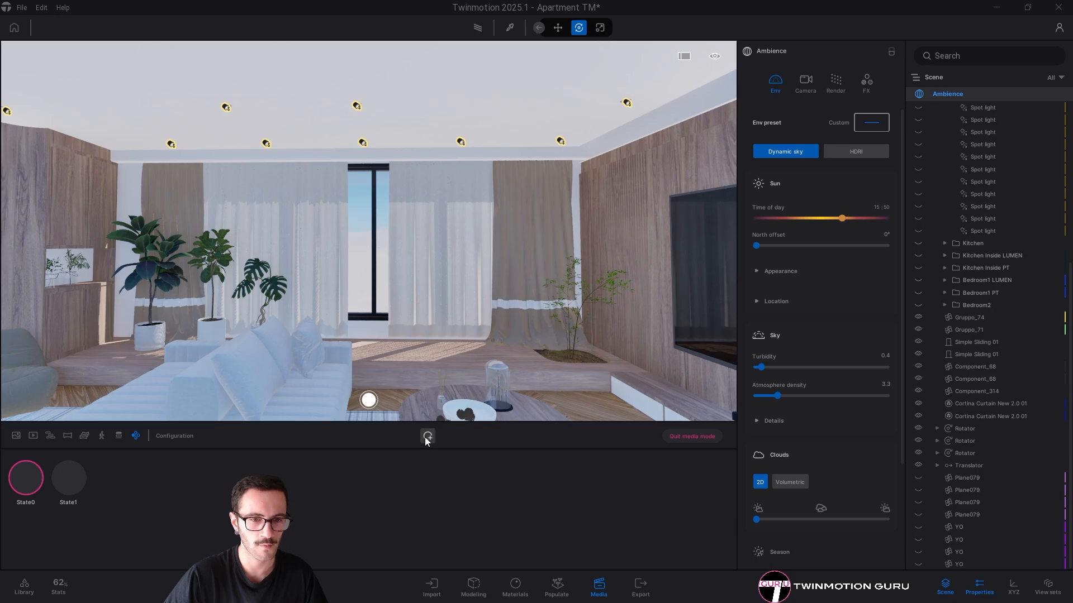
pyautogui.click(68, 491)
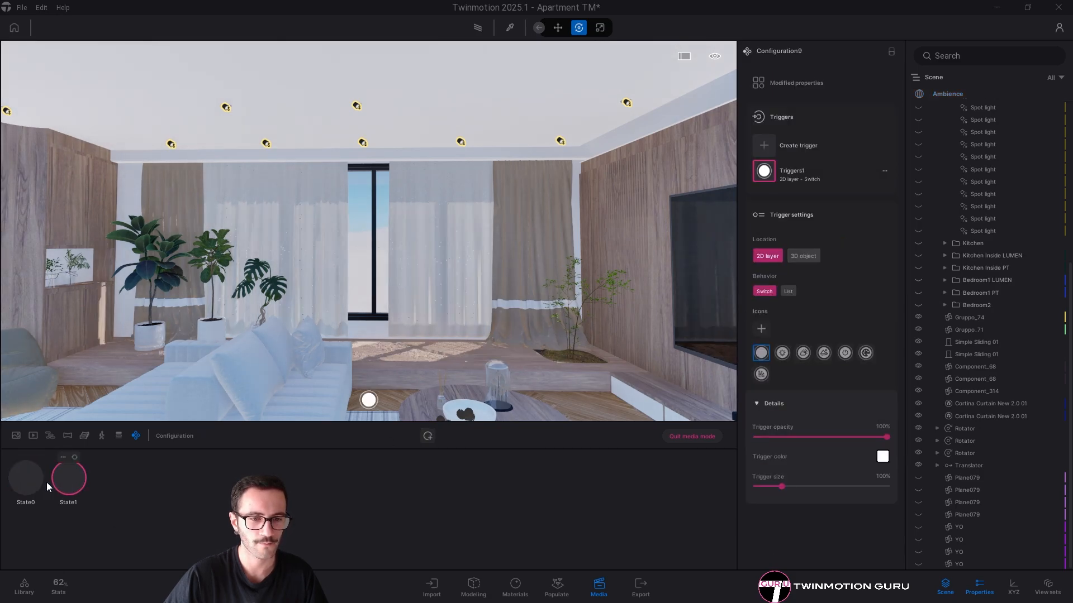
# Apply the Fogbound environment preset to the Ambience and store it as a third state of the configuration
pyautogui.moveTo(550, 290); pyautogui.dragTo(614, 291, button='right')
pyautogui.click(941, 95)
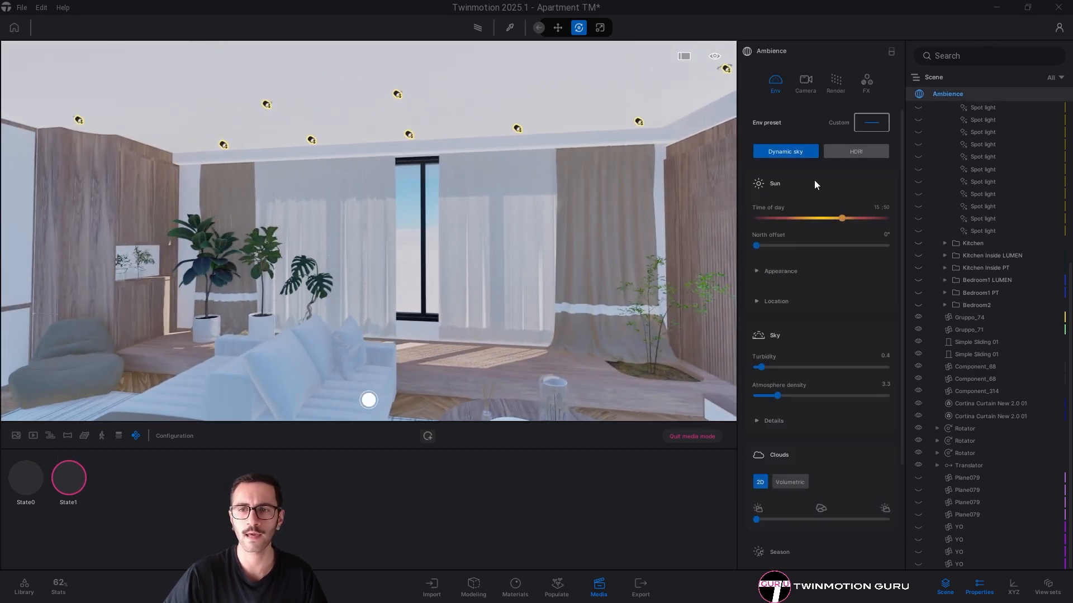
pyautogui.press('w')
pyautogui.moveTo(692, 369); pyautogui.dragTo(591, 319, button='right')
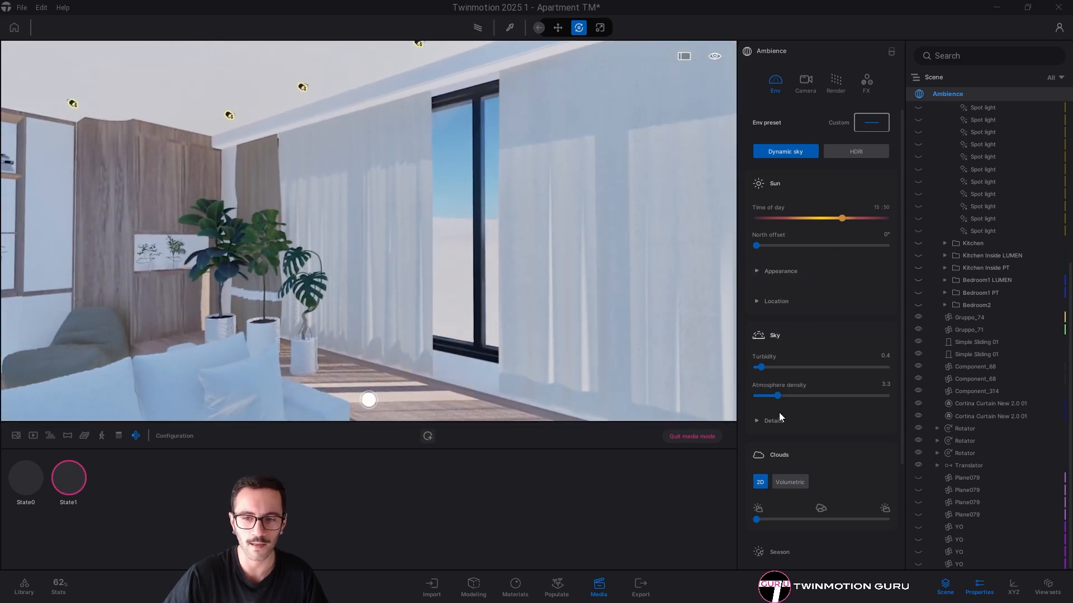
pyautogui.press('a')
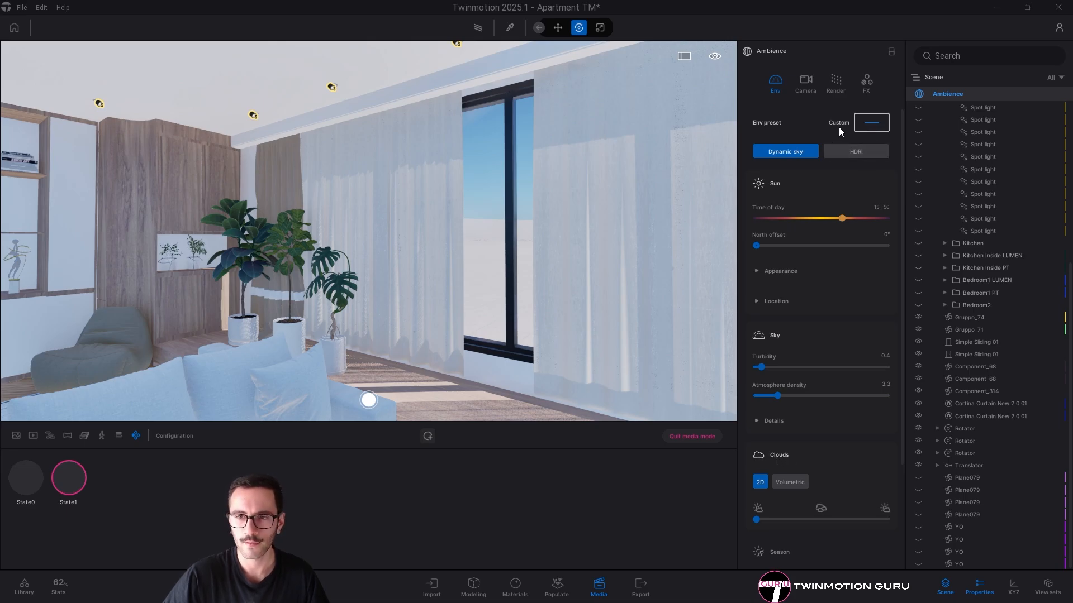
pyautogui.click(875, 124)
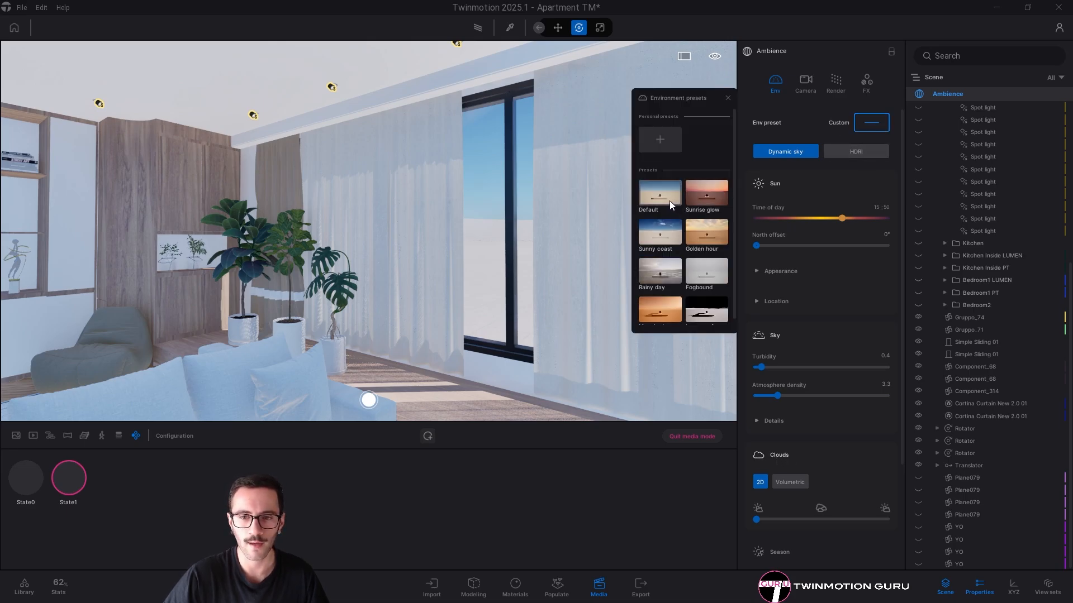
pyautogui.click(717, 278)
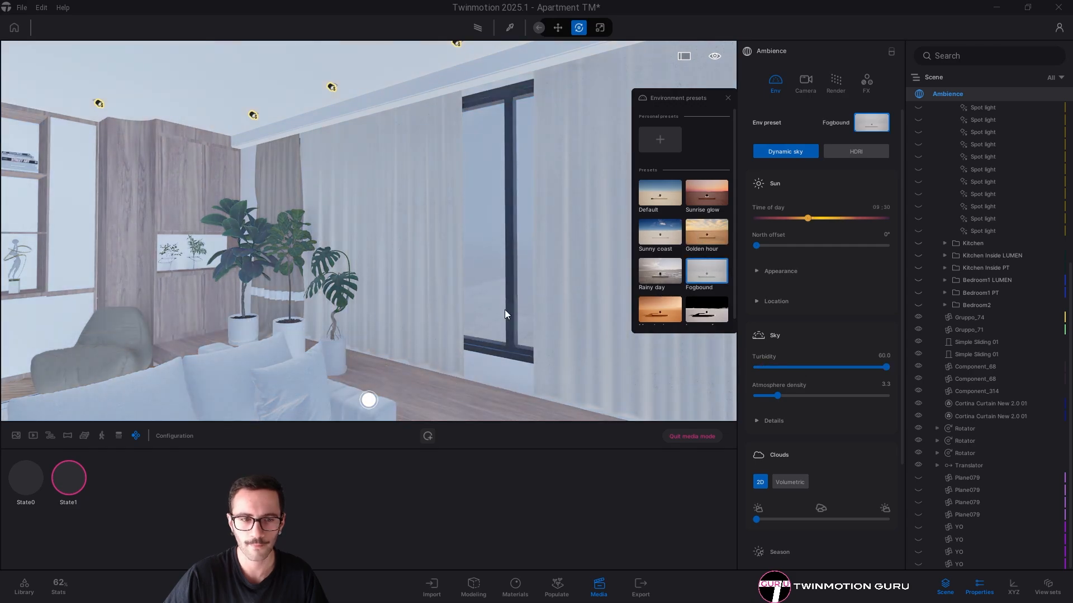
pyautogui.moveTo(510, 310); pyautogui.dragTo(503, 299, button='right')
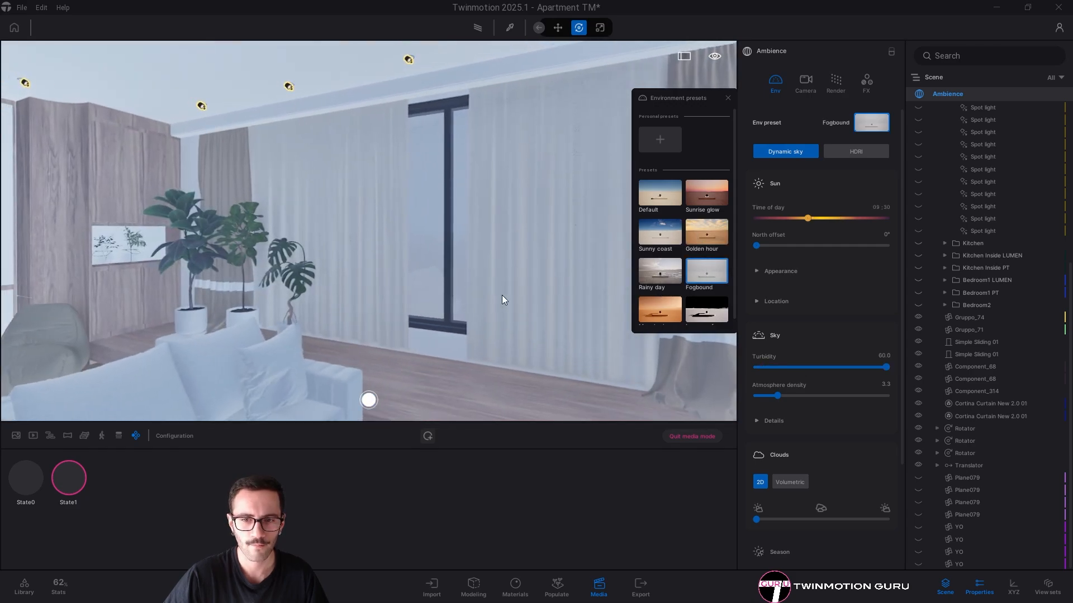
pyautogui.click(429, 437)
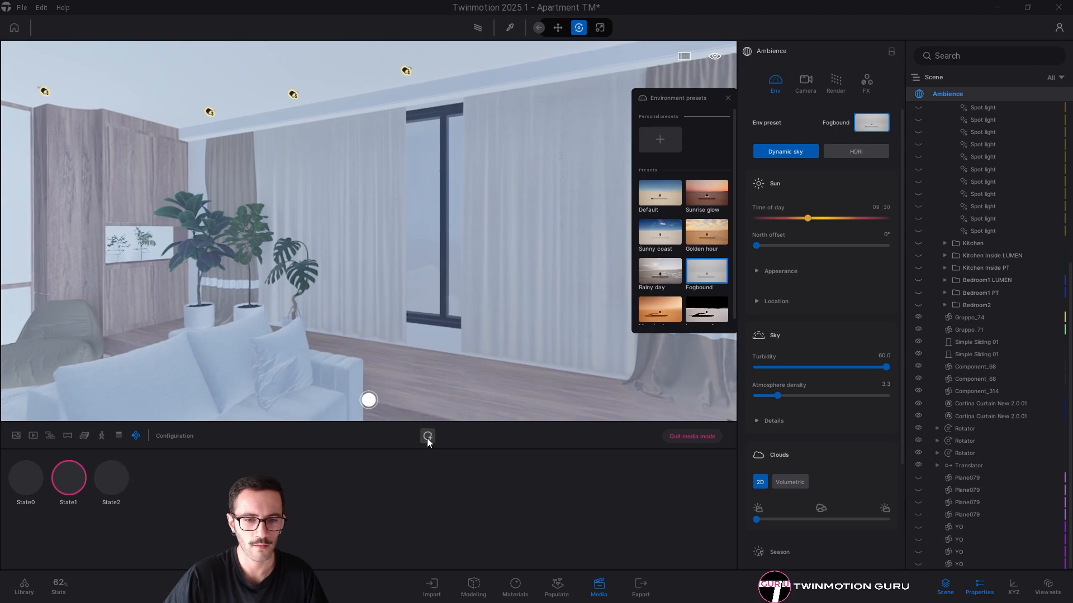
pyautogui.press('s')
pyautogui.moveTo(491, 329)
pyautogui.mouseDown(button='right')
pyautogui.moveTo(463, 329)
pyautogui.moveTo(497, 327)
pyautogui.mouseUp(button='right')
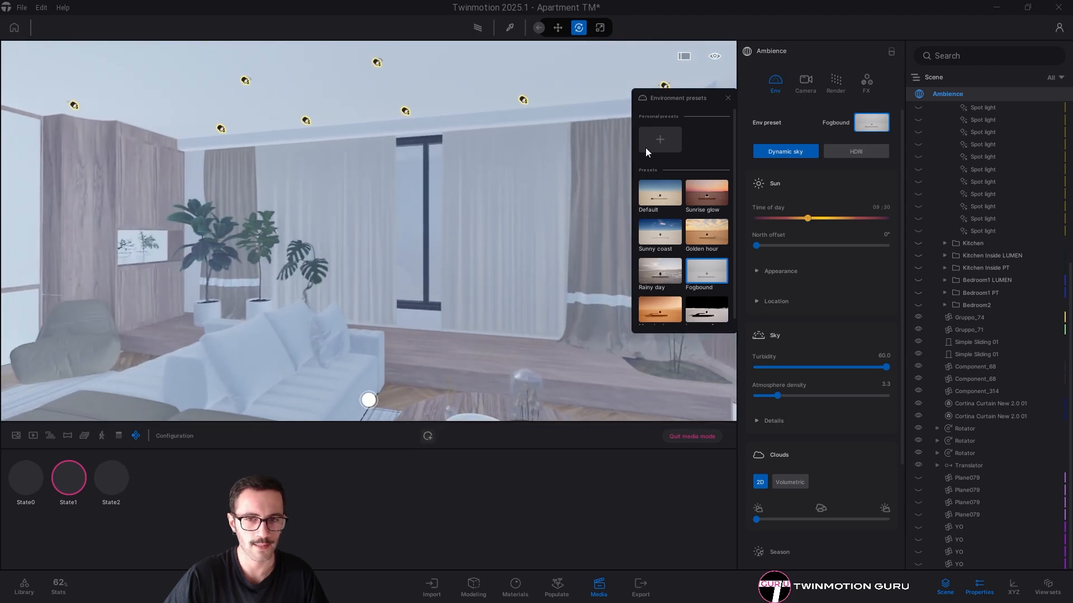
pyautogui.click(727, 98)
# Compare State0, State1 and State2 of the ambience configuration in the living room, ending on State2
pyautogui.moveTo(407, 247); pyautogui.dragTo(392, 245, button='right')
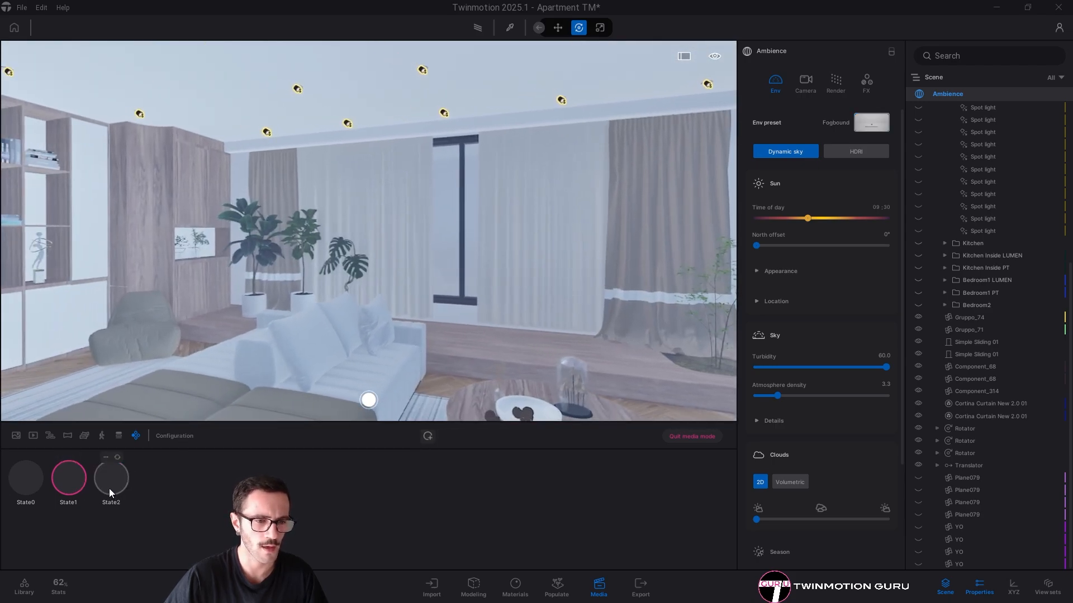
pyautogui.click(110, 484)
pyautogui.click(31, 483)
pyautogui.click(67, 481)
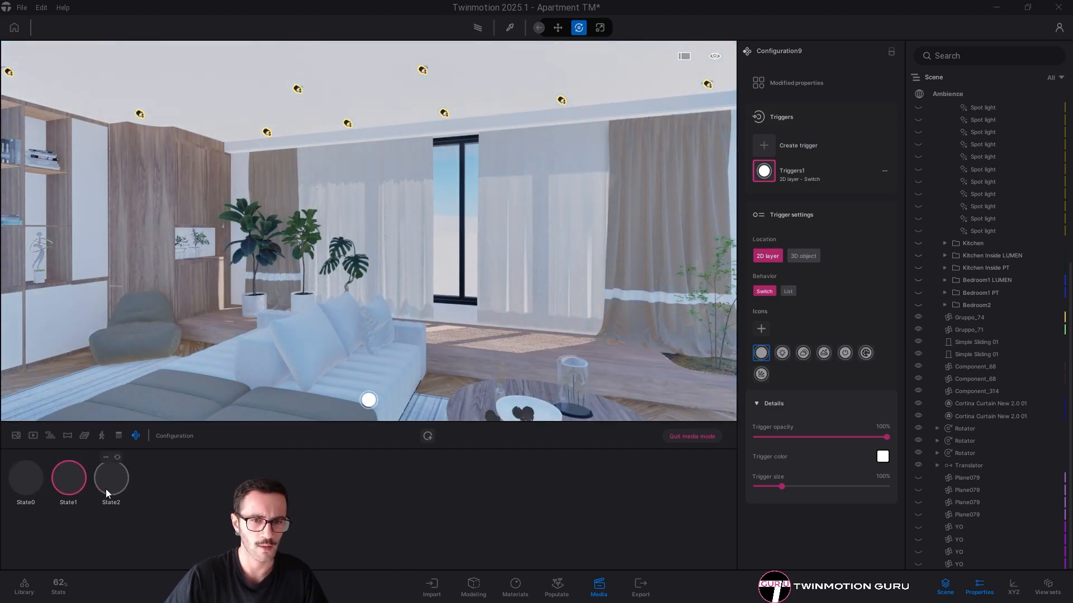
pyautogui.click(106, 488)
pyautogui.moveTo(404, 311); pyautogui.dragTo(368, 304, button='right')
pyautogui.press('w')
pyautogui.press('s')
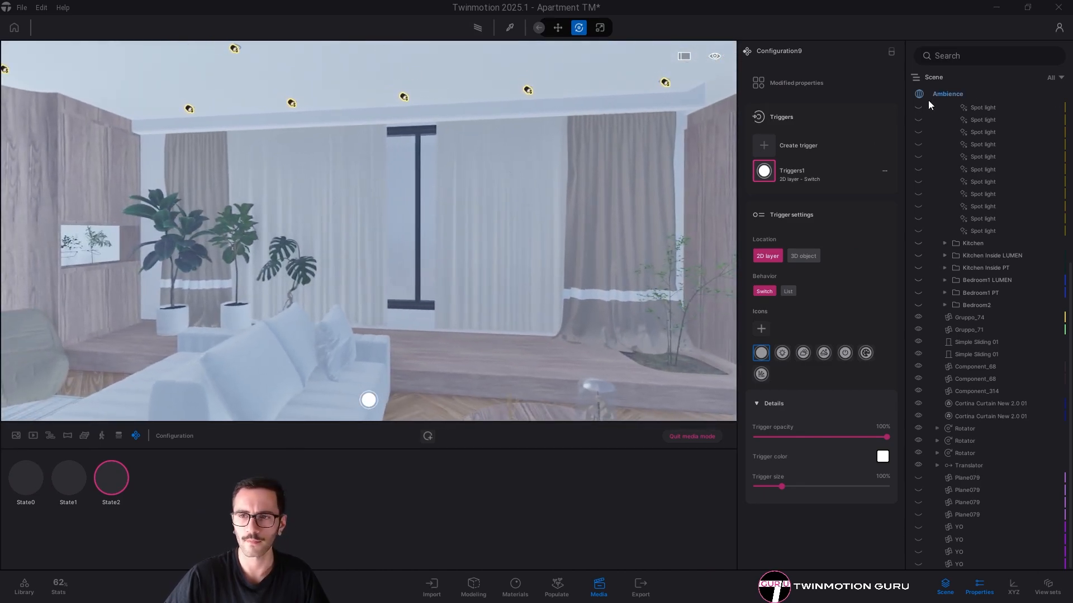
# Try Lumen global illumination on the Fogbound ambience, look around the living room, and reload State2
pyautogui.click(940, 95)
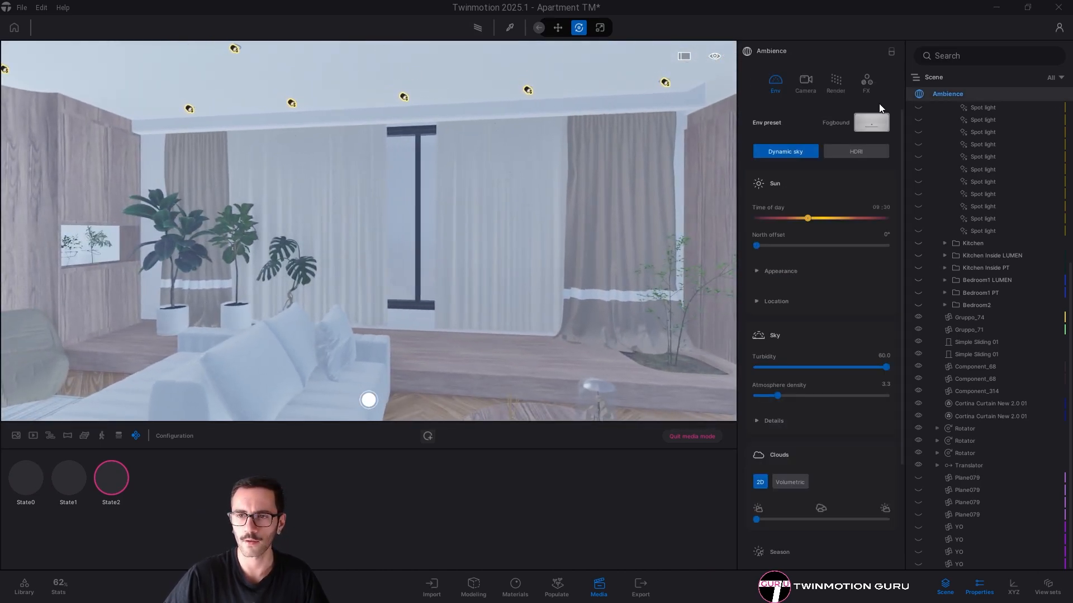
pyautogui.click(838, 81)
pyautogui.click(802, 189)
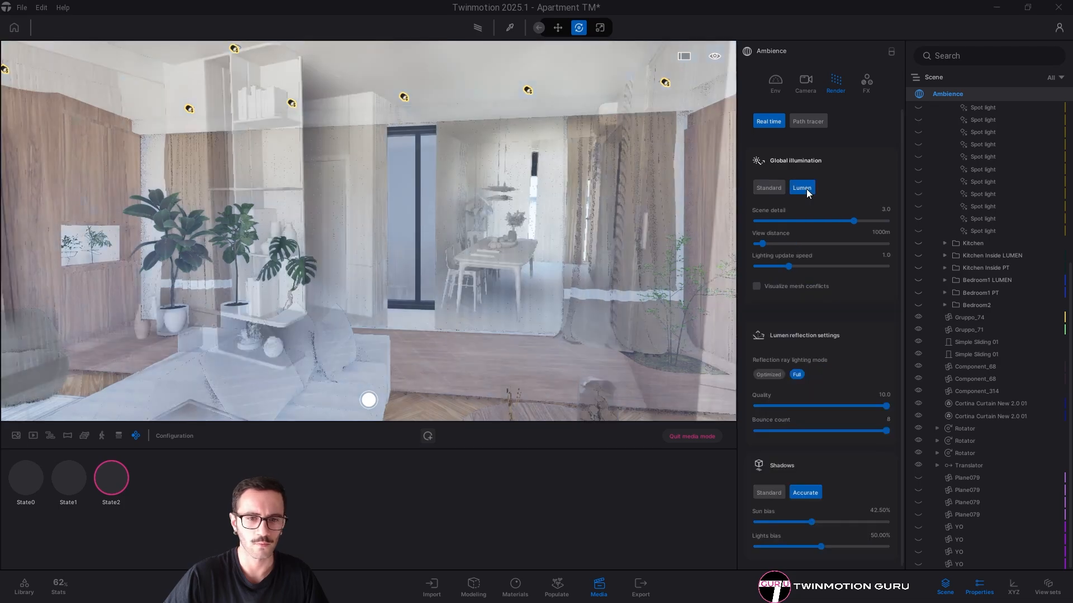
pyautogui.moveTo(669, 242); pyautogui.dragTo(358, 241, button='right')
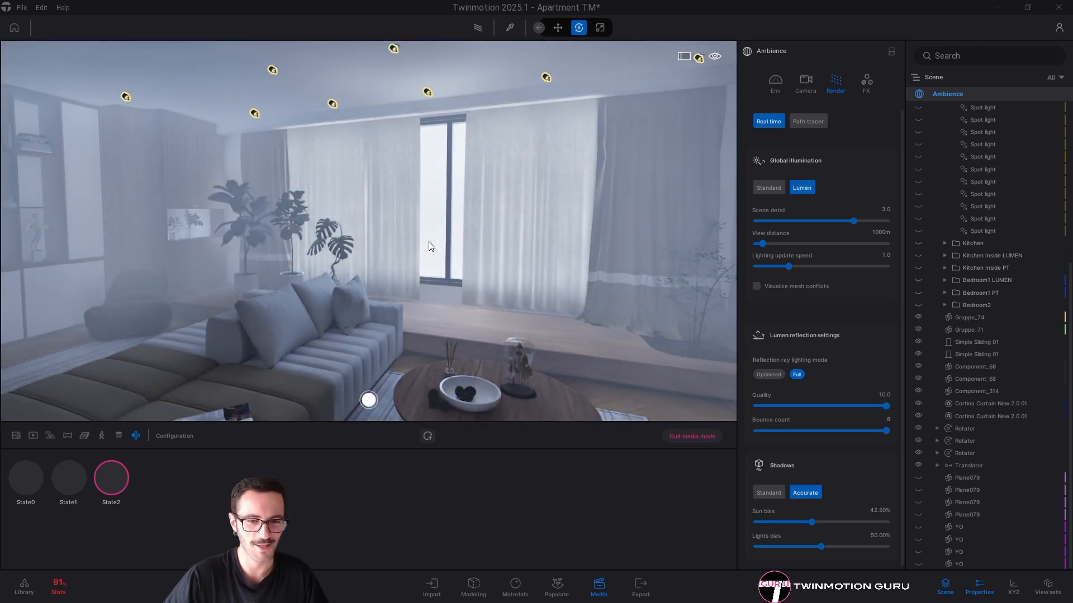
pyautogui.moveTo(103, 488)
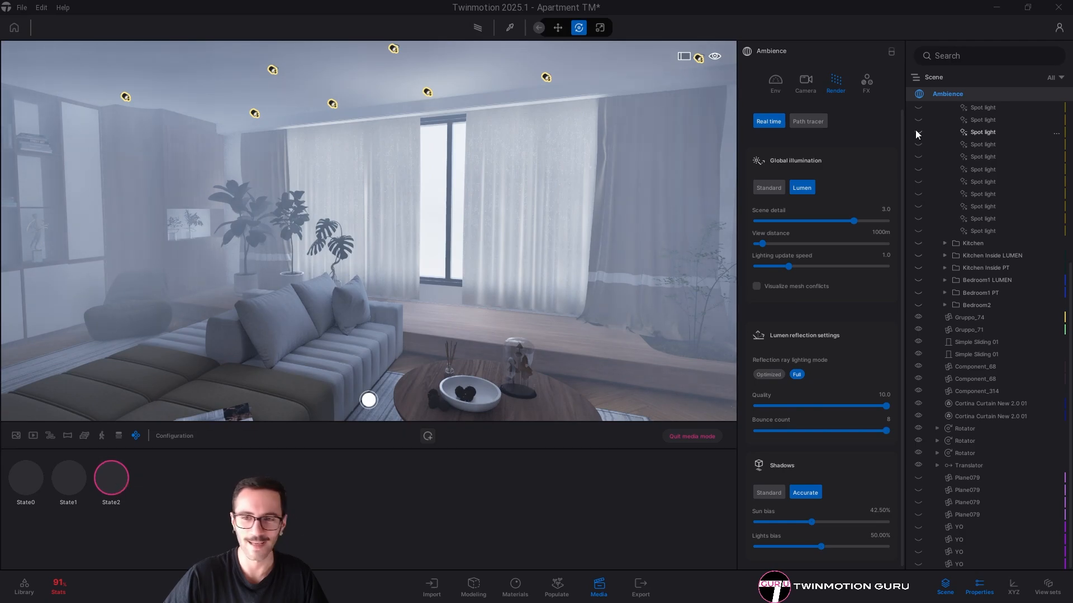
pyautogui.click(121, 481)
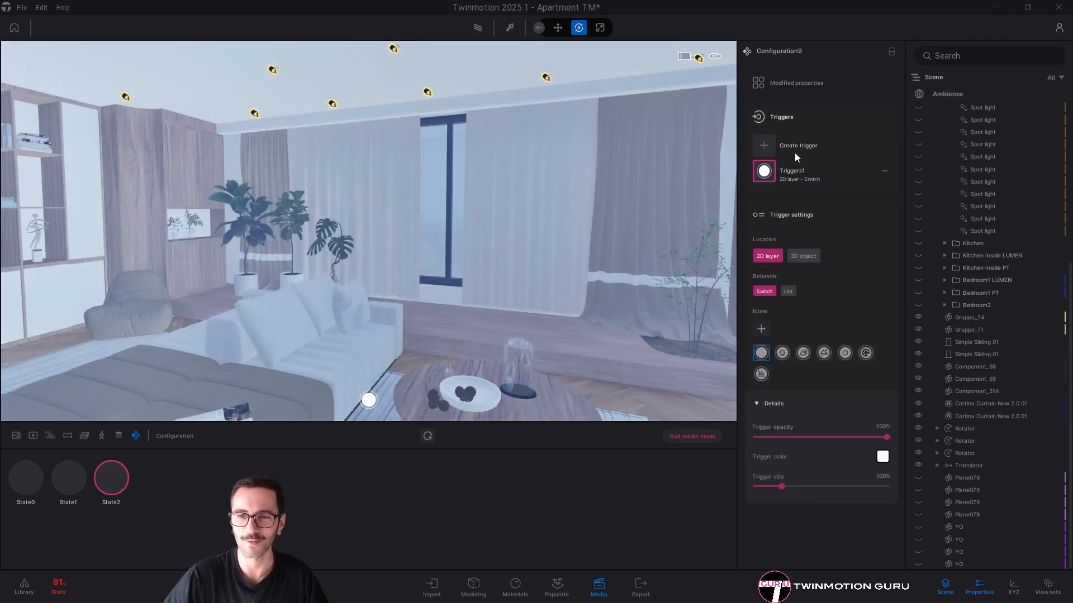
# Replace the Ambience's Fogbound environment preset with the Default preset while State2 is active
pyautogui.click(951, 94)
pyautogui.click(769, 86)
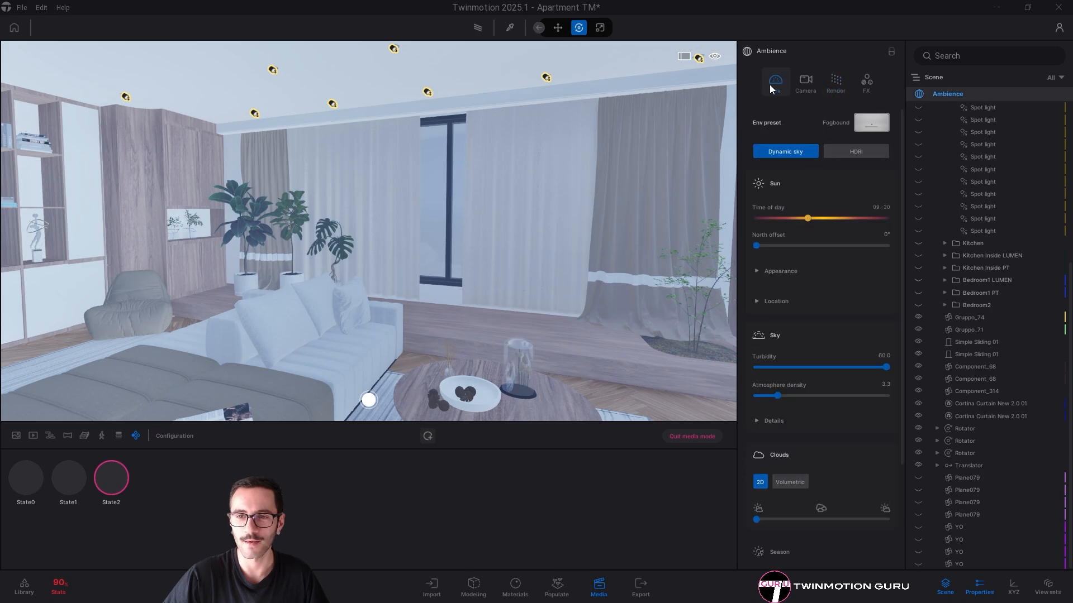
pyautogui.click(873, 125)
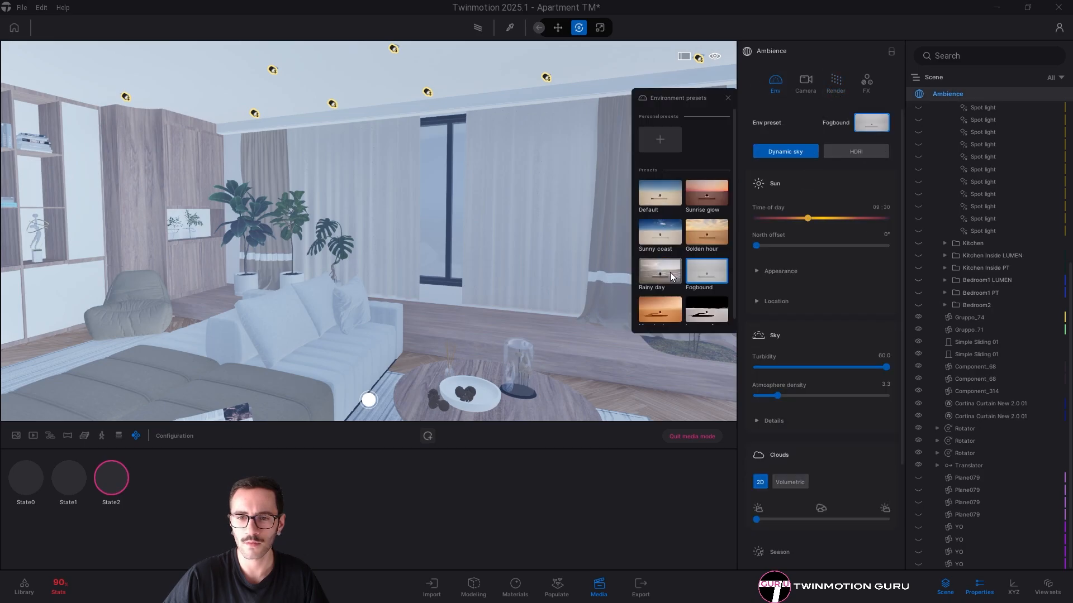
pyautogui.click(668, 197)
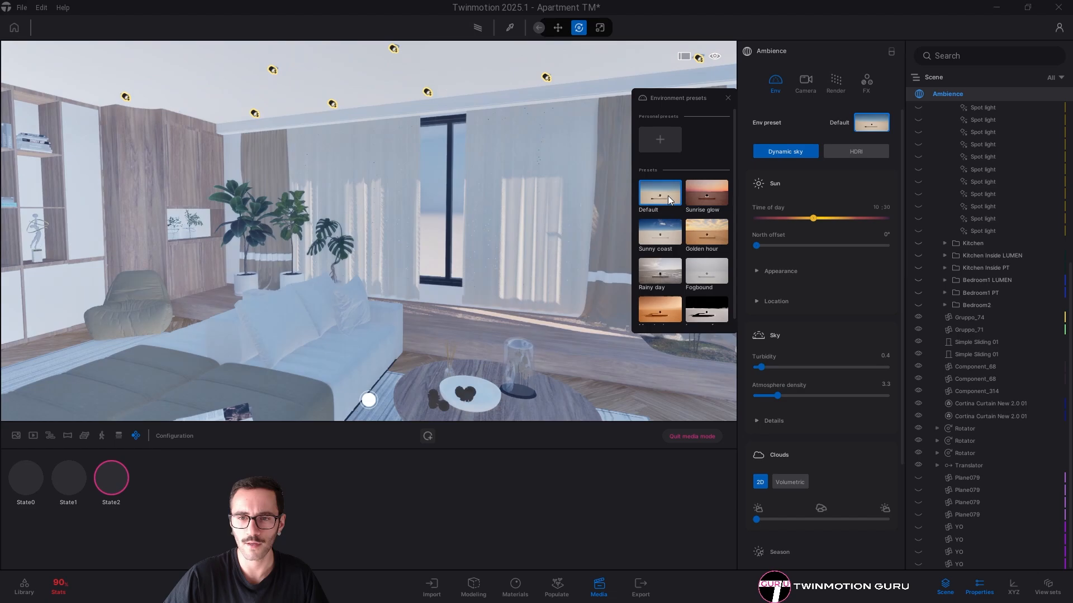
pyautogui.click(727, 97)
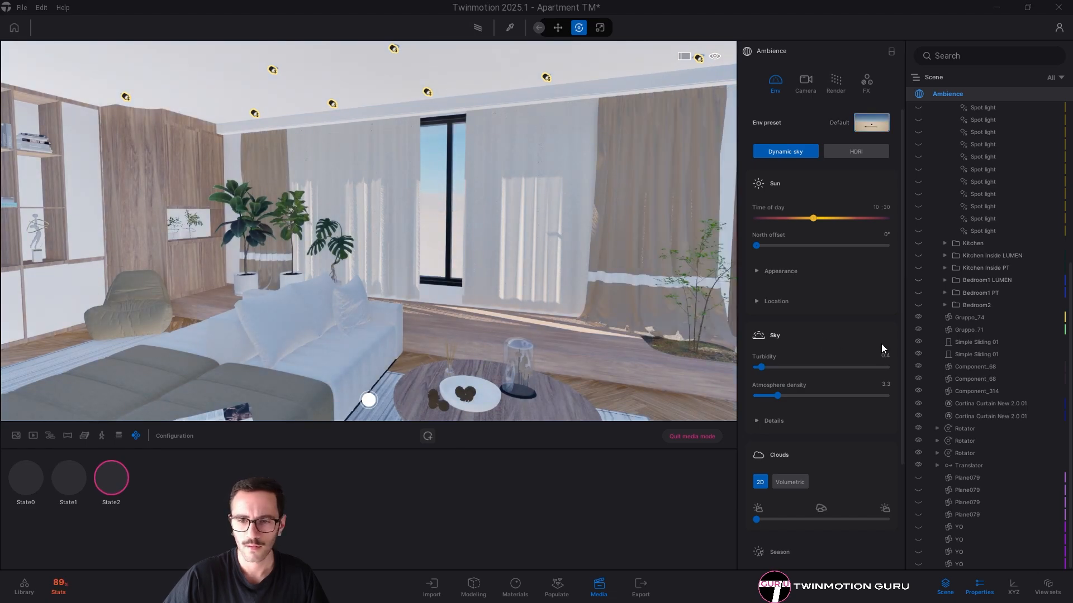
# Switch the Ambience clouds to Volumetric, raise the cloud coverage to about the middle, and update State2
pyautogui.scroll(-3, 771, 335)
pyautogui.click(790, 376)
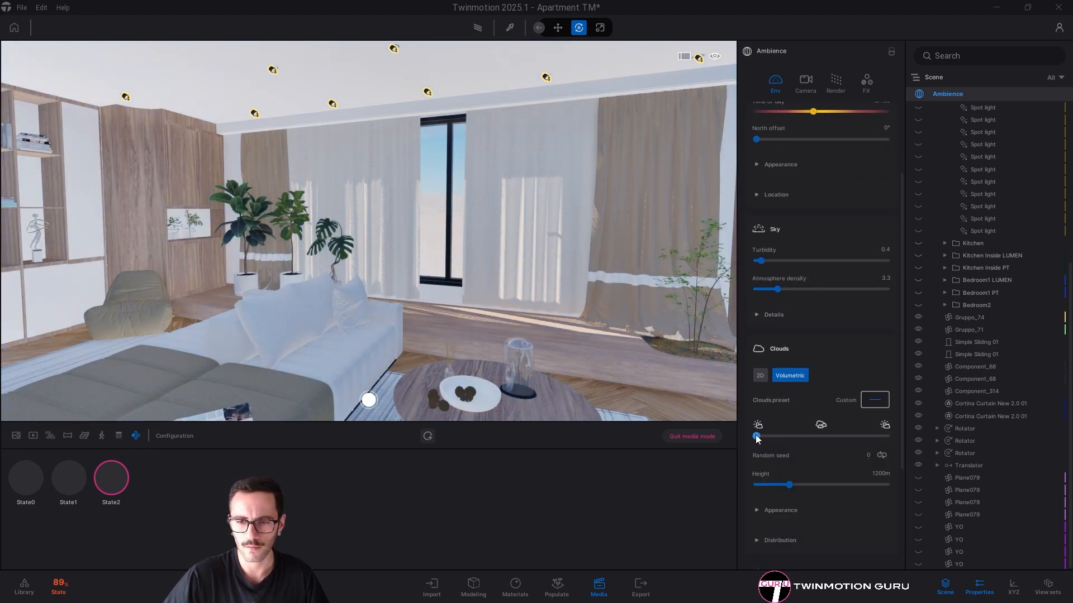
pyautogui.moveTo(756, 436); pyautogui.dragTo(822, 437)
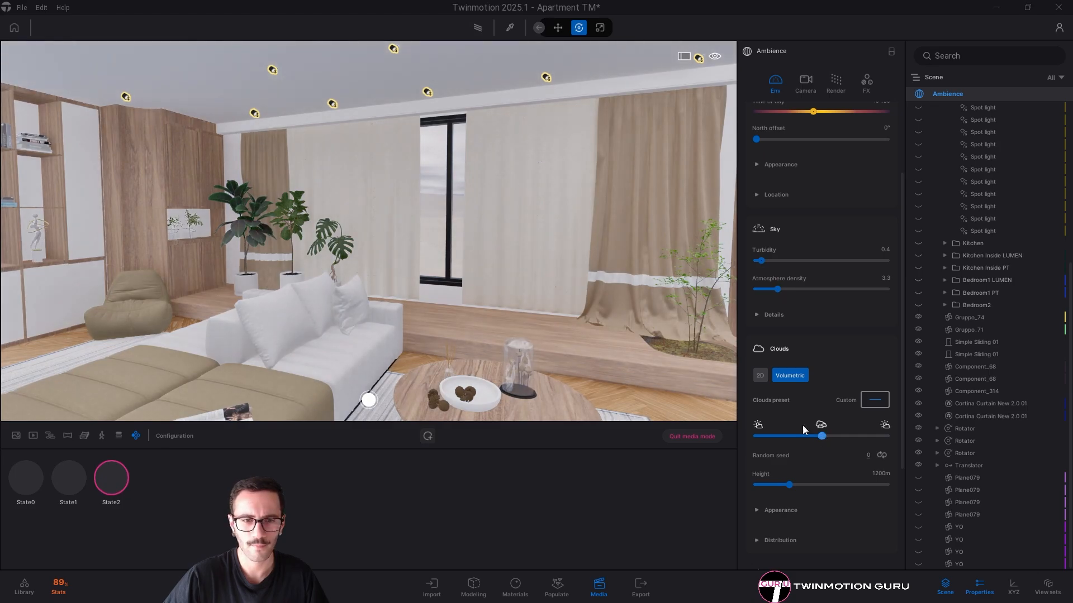
pyautogui.moveTo(334, 264); pyautogui.dragTo(362, 266, button='right')
pyautogui.press('s')
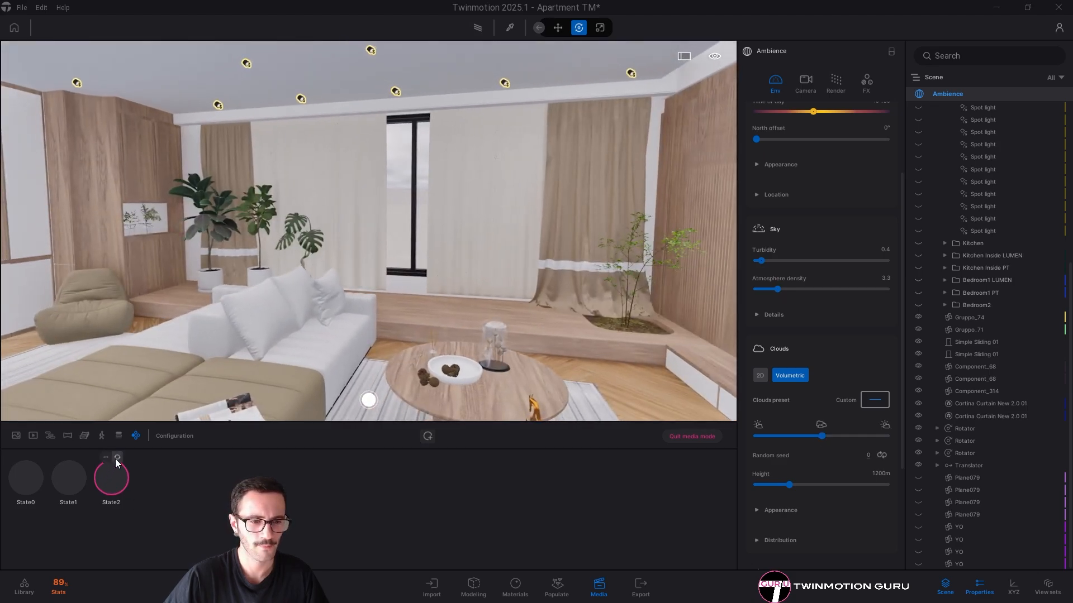
# Activate State0, set its global illumination to Lumen, update the state and capture its thumbnail
pyautogui.click(26, 480)
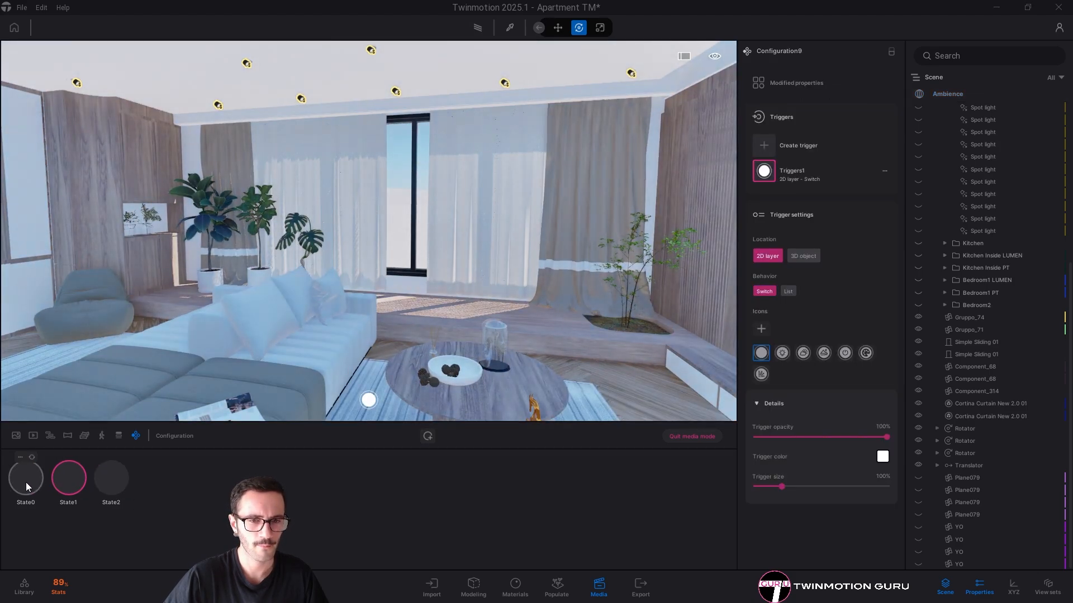
pyautogui.moveTo(293, 412); pyautogui.dragTo(457, 308, button='right')
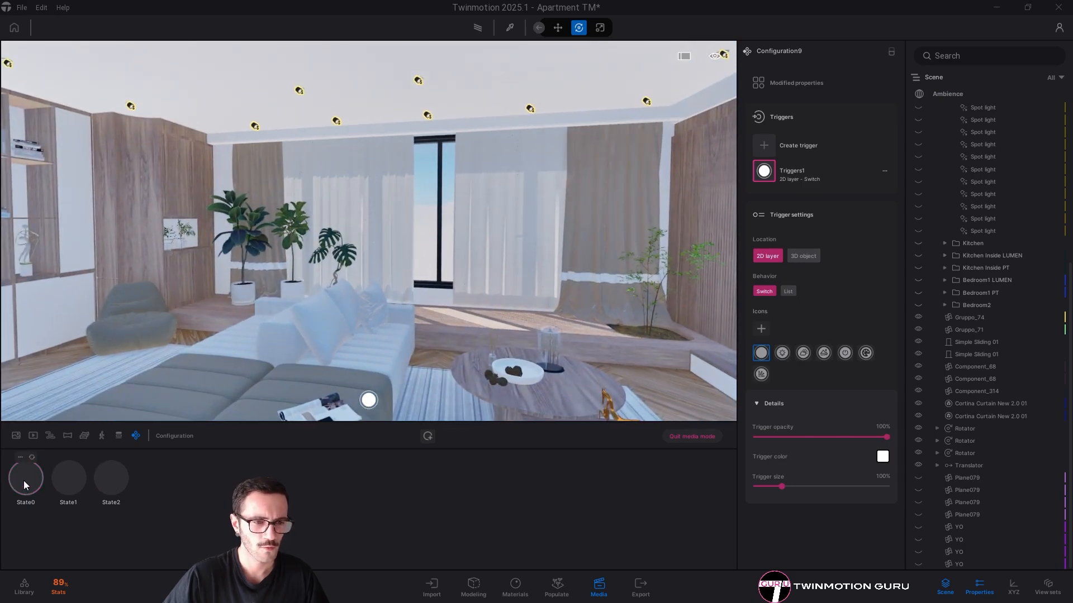
pyautogui.click(937, 91)
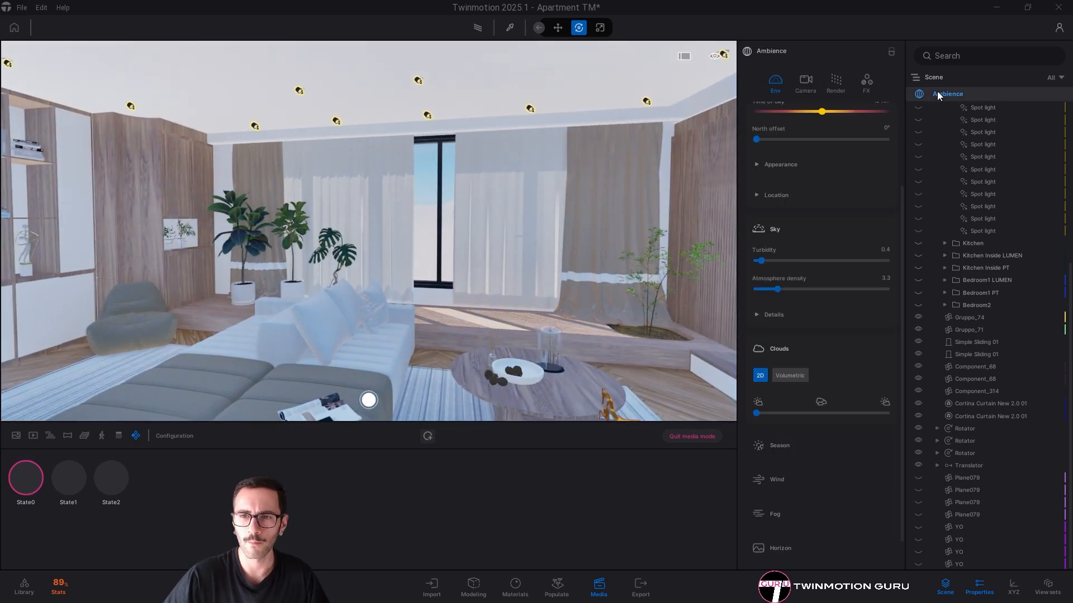
pyautogui.click(834, 84)
pyautogui.click(802, 187)
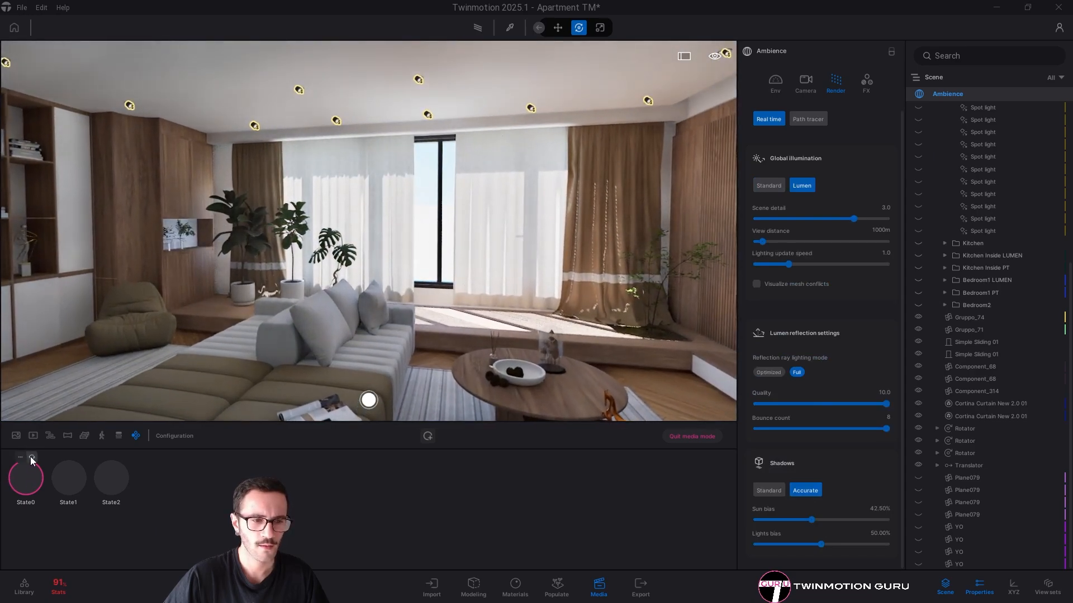
pyautogui.click(21, 457)
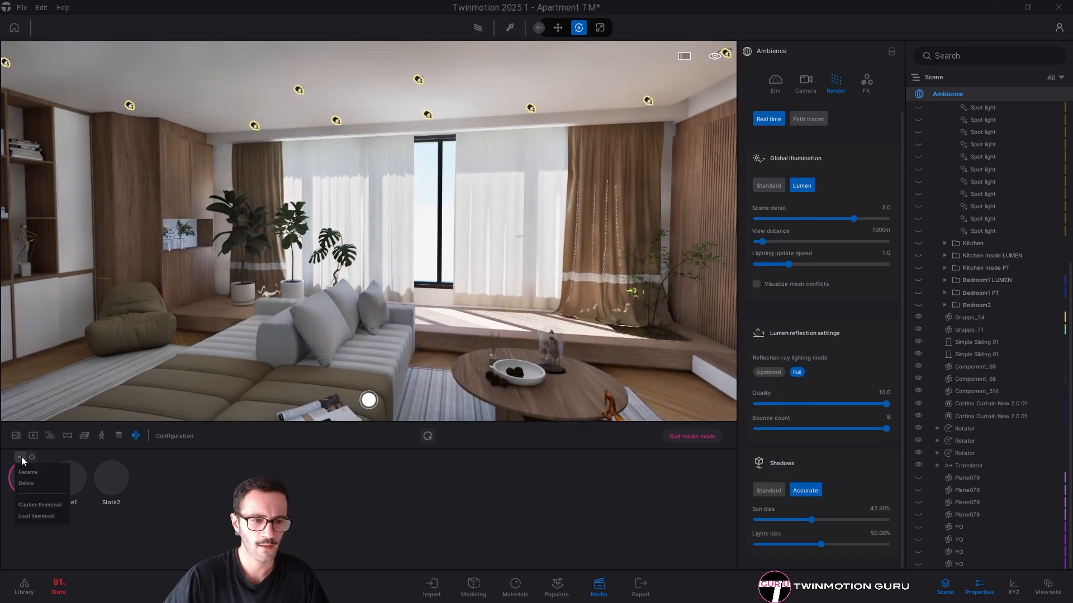
pyautogui.click(31, 506)
# Activate State1, set its global illumination to Lumen, update the state and capture its thumbnail
pyautogui.click(69, 479)
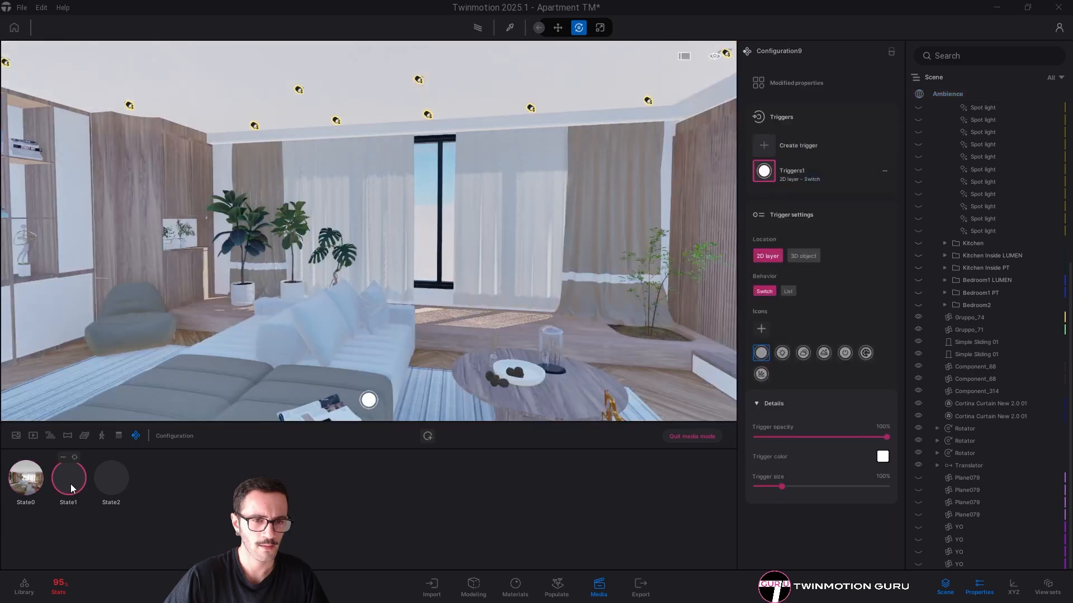
pyautogui.click(949, 93)
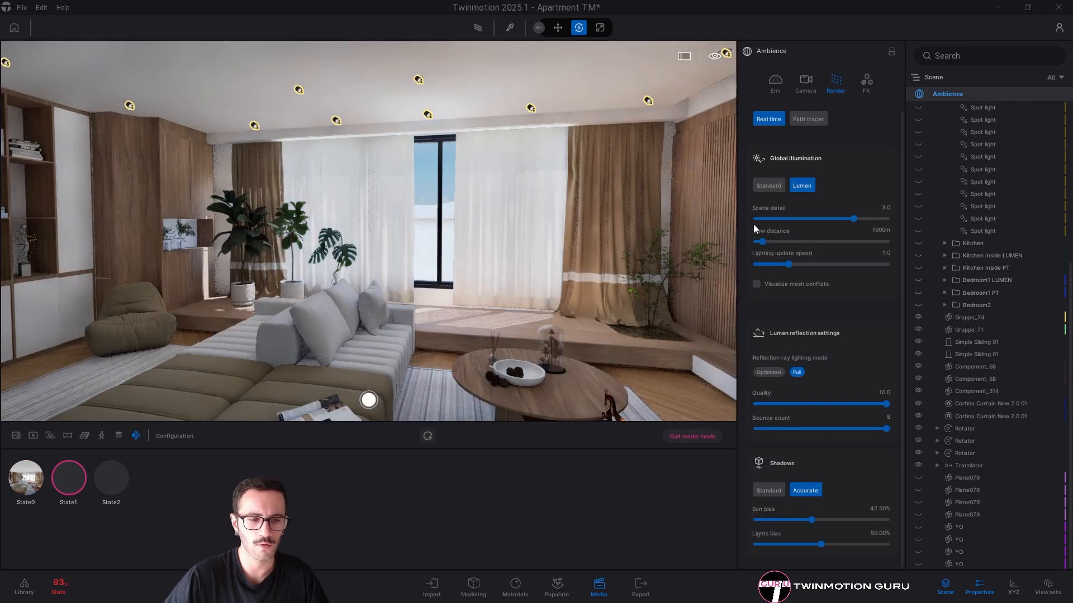
pyautogui.moveTo(73, 468)
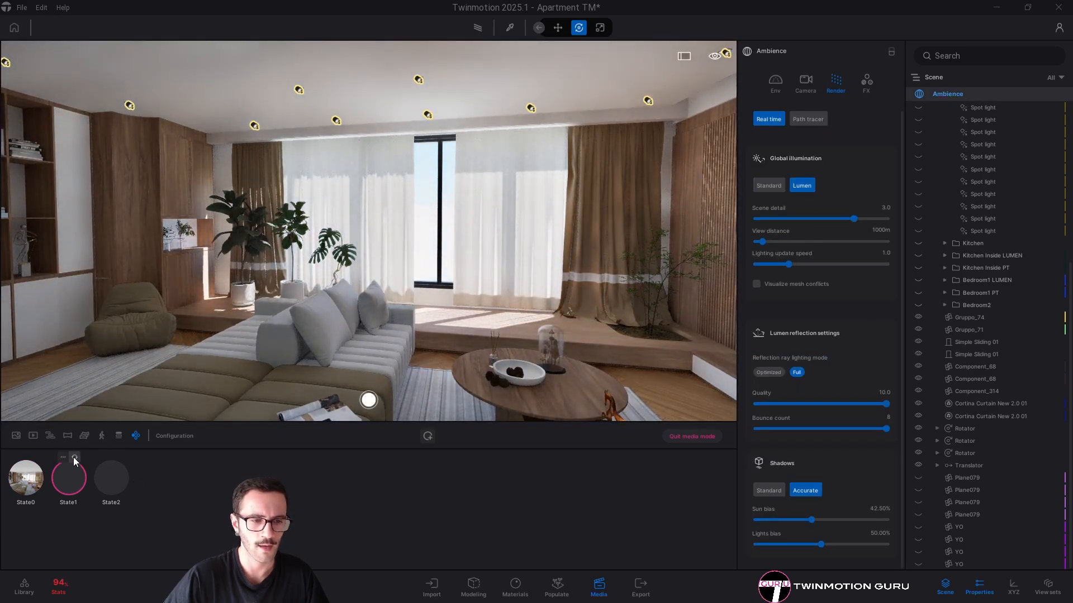
pyautogui.click(64, 457)
pyautogui.click(59, 431)
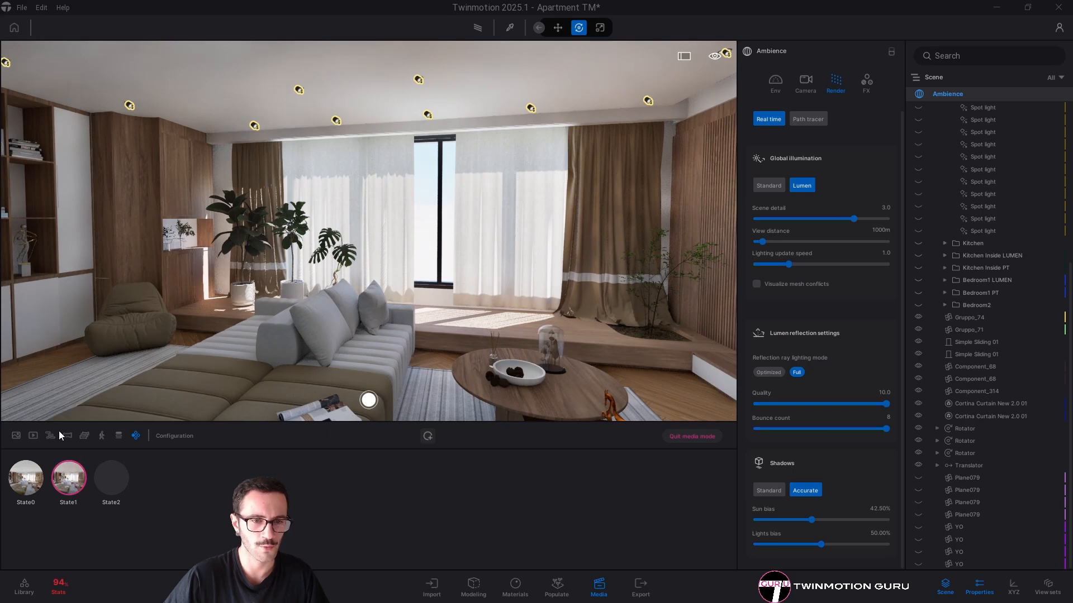
# Activate the cloudy State2, set its global illumination to Lumen, update the state and capture its thumbnail
pyautogui.click(120, 484)
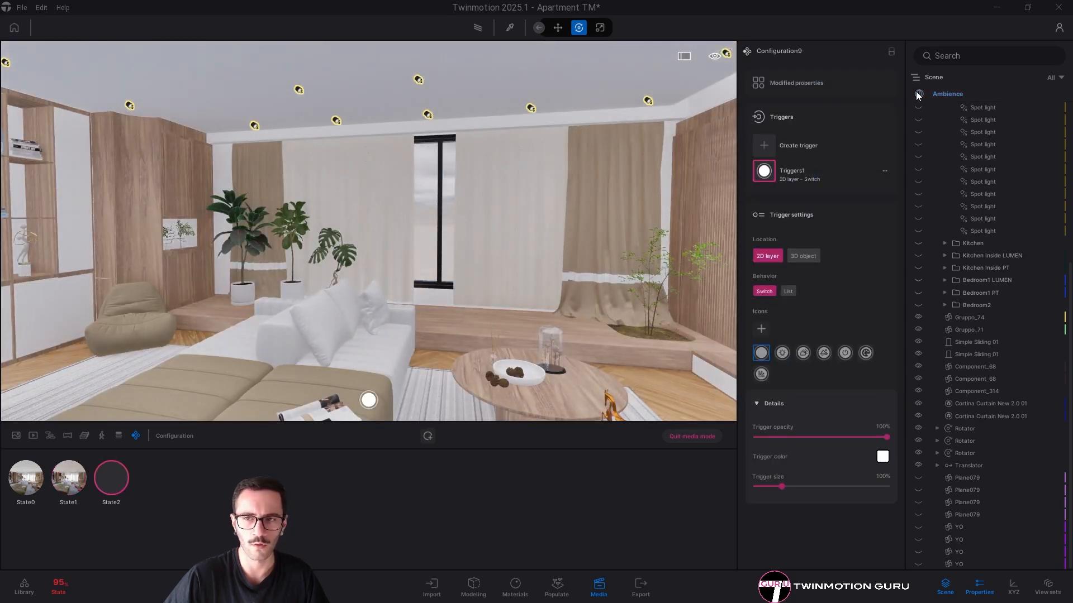
pyautogui.click(934, 95)
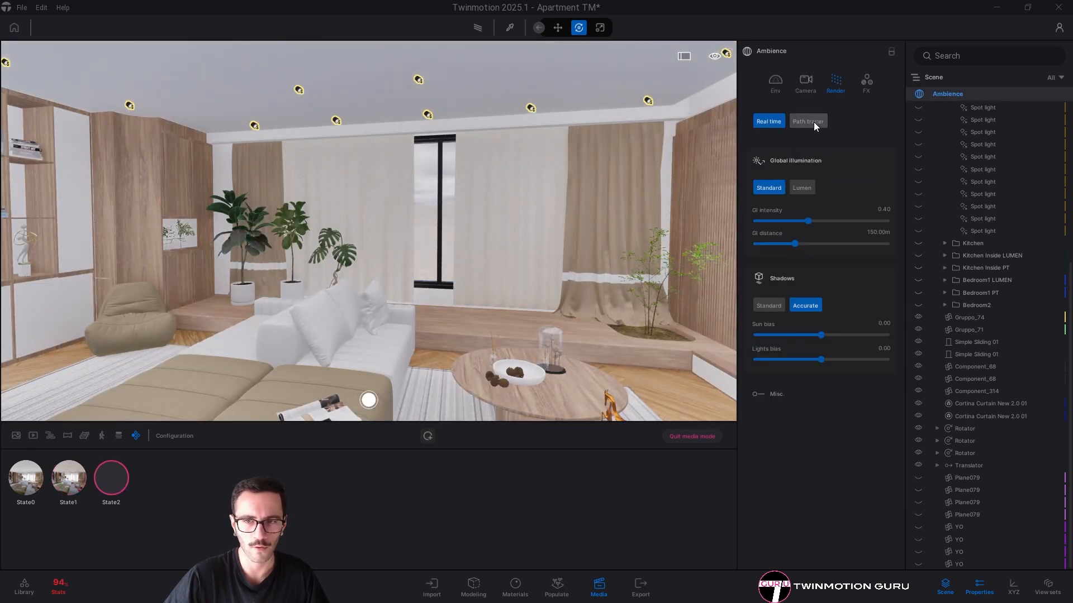
pyautogui.click(801, 190)
pyautogui.moveTo(110, 471)
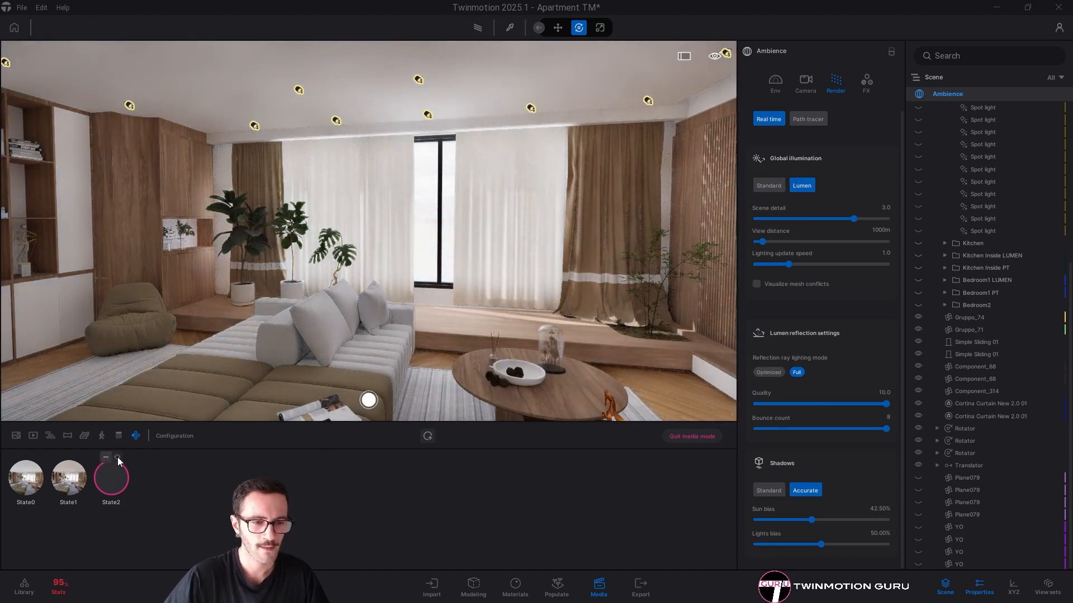
pyautogui.click(106, 457)
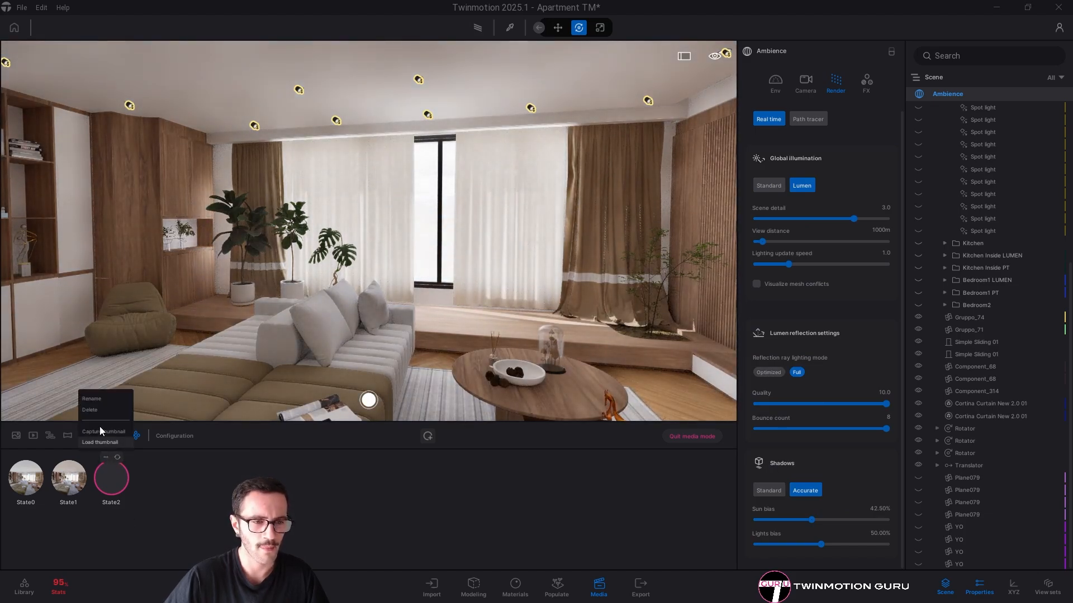
pyautogui.click(104, 432)
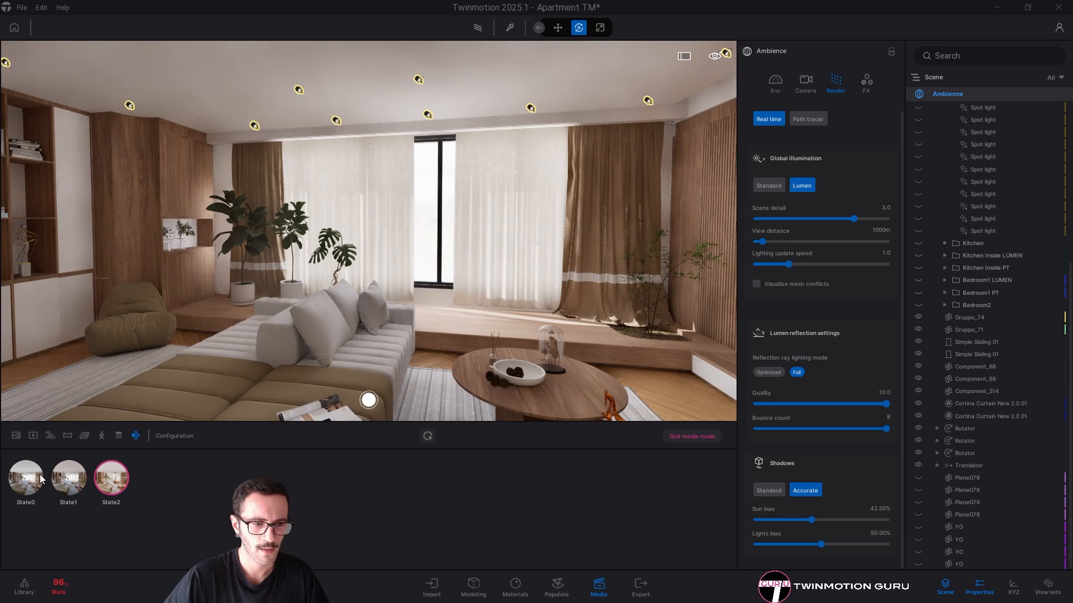
# Compare the Lumen lighting of the ambience states in the living room, ending on State2
pyautogui.moveTo(30, 489)
pyautogui.click(68, 478)
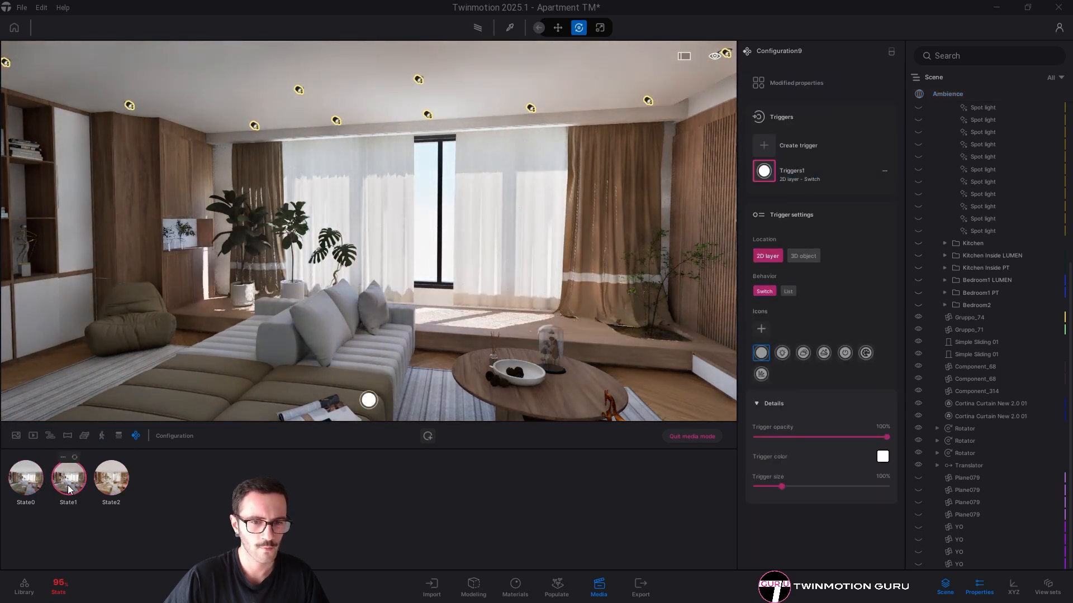
pyautogui.click(109, 483)
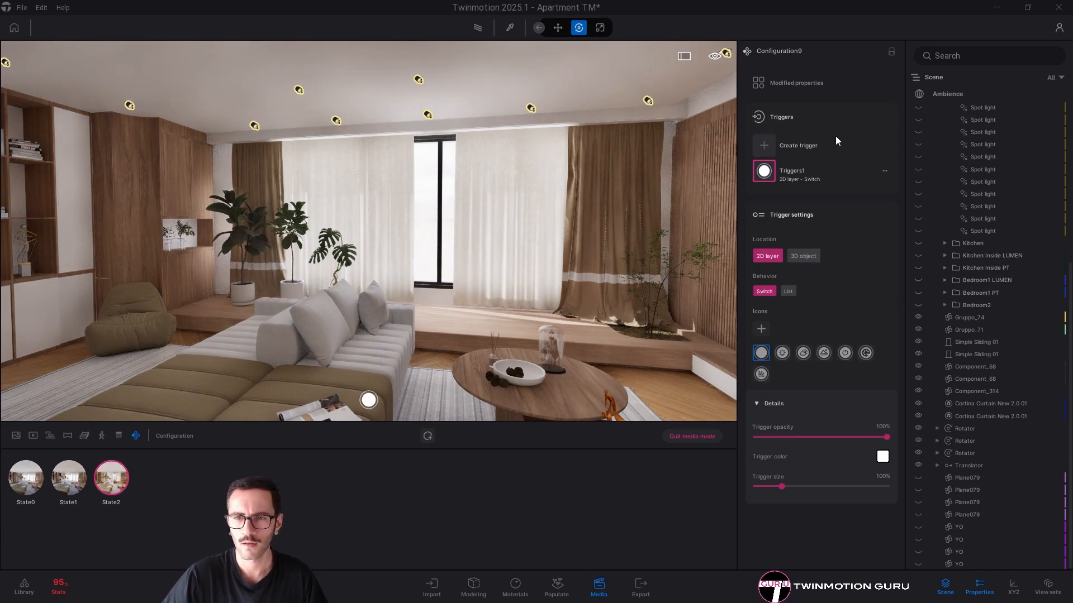
# With the outdoor sky in view, set the scale of State2's volumetric clouds to 0.92
pyautogui.click(950, 94)
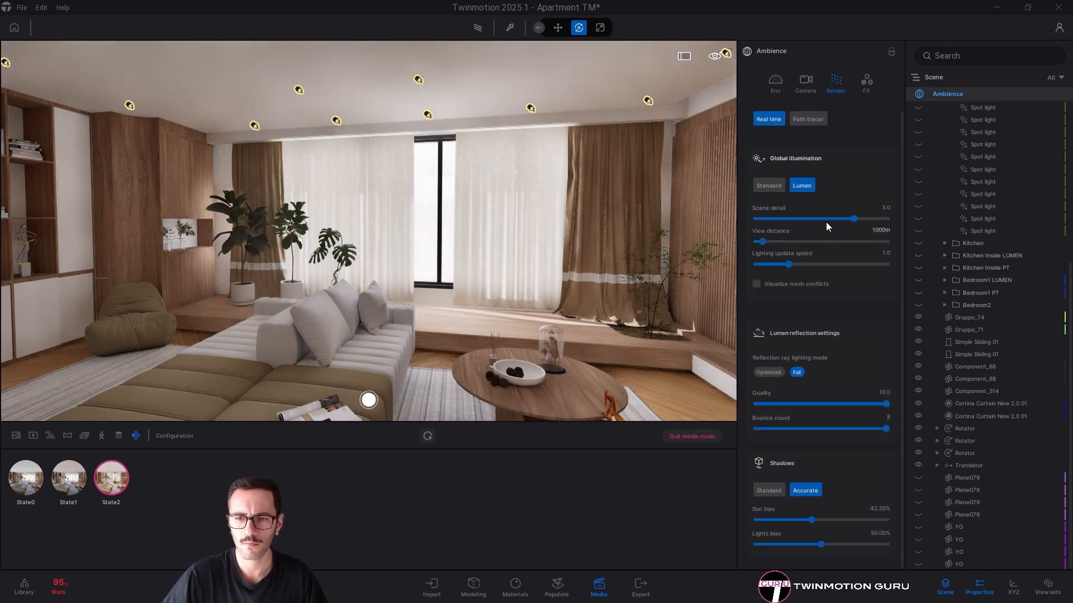
pyautogui.click(777, 83)
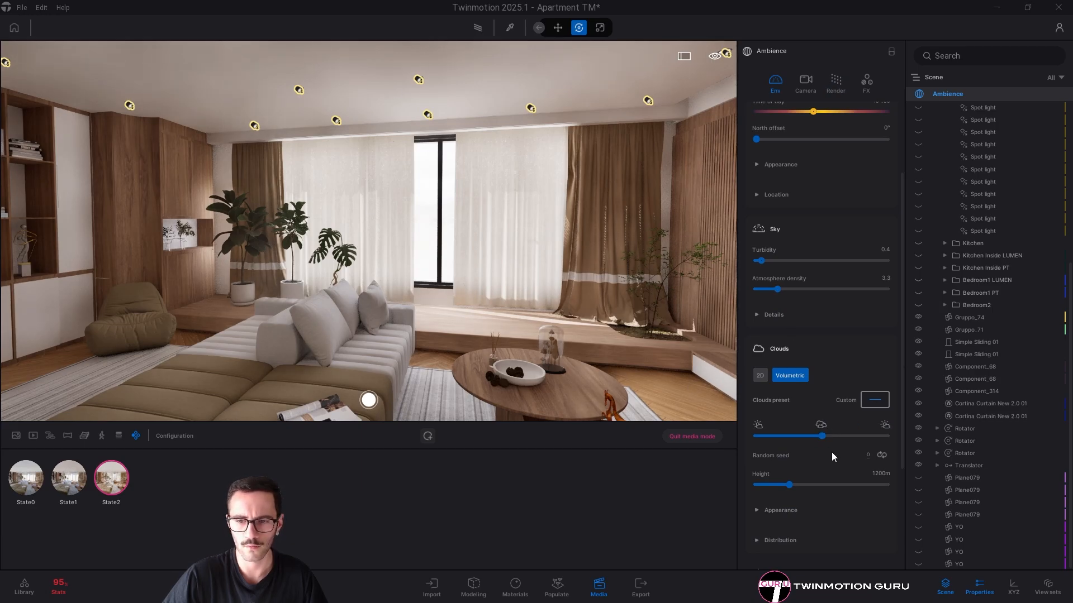
pyautogui.scroll(-4, 831, 452)
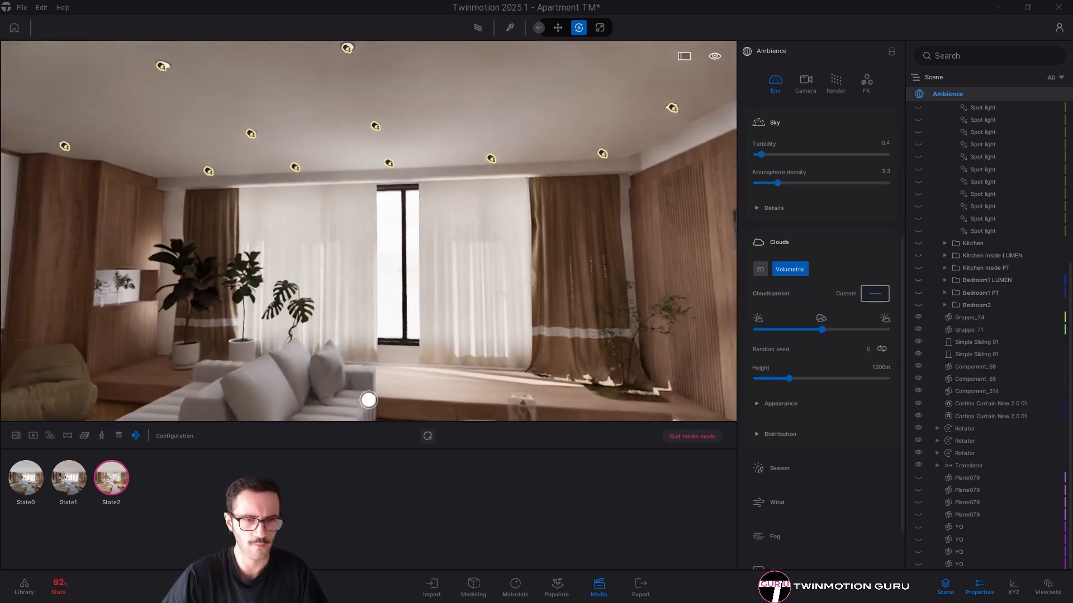
pyautogui.press('w')
pyautogui.moveTo(437, 311)
pyautogui.mouseDown(button='right')
pyautogui.moveTo(419, 298)
pyautogui.moveTo(422, 316)
pyautogui.mouseUp(button='right')
pyautogui.click(780, 405)
pyautogui.scroll(-1, 778, 406)
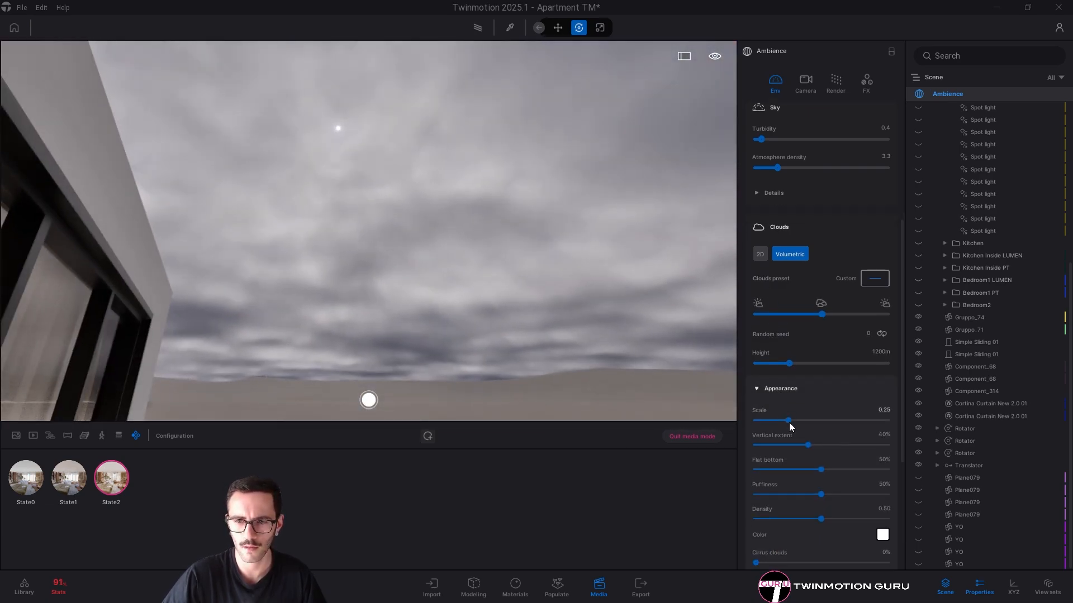
pyautogui.moveTo(789, 420); pyautogui.dragTo(876, 425)
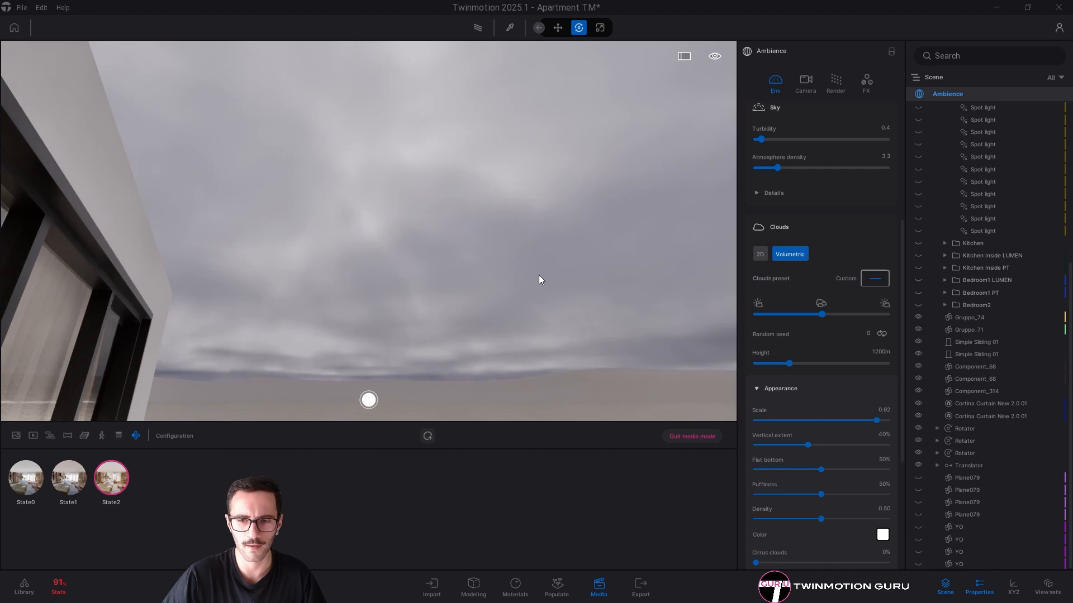
# Set the volumetric clouds' vertical extent to 19% and their density to 1.00
pyautogui.moveTo(540, 280); pyautogui.dragTo(529, 304, button='right')
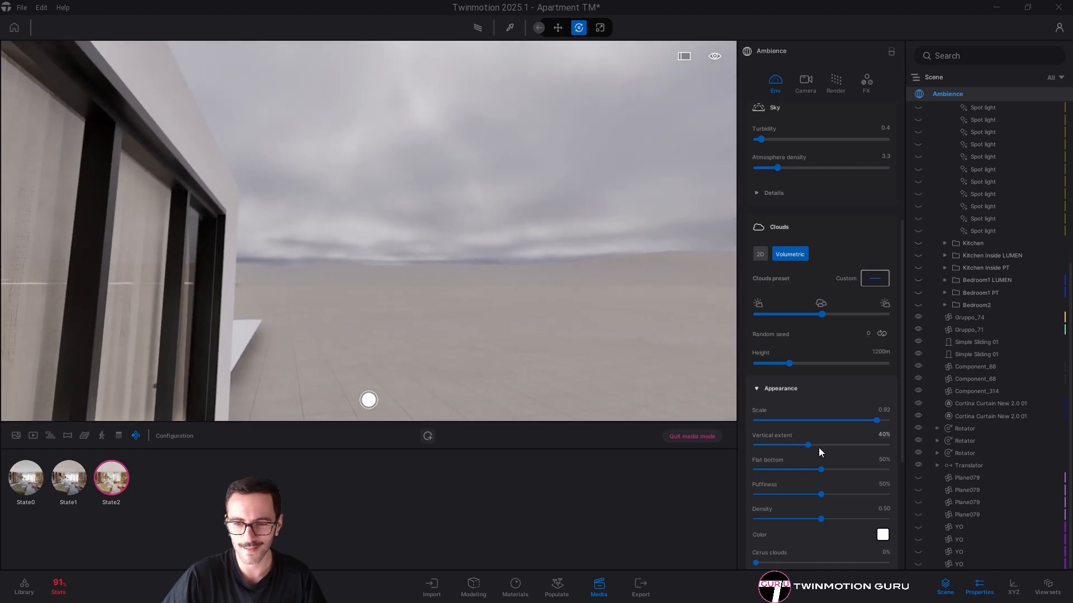
pyautogui.moveTo(809, 445); pyautogui.dragTo(892, 458)
pyautogui.scroll(-2, 819, 446)
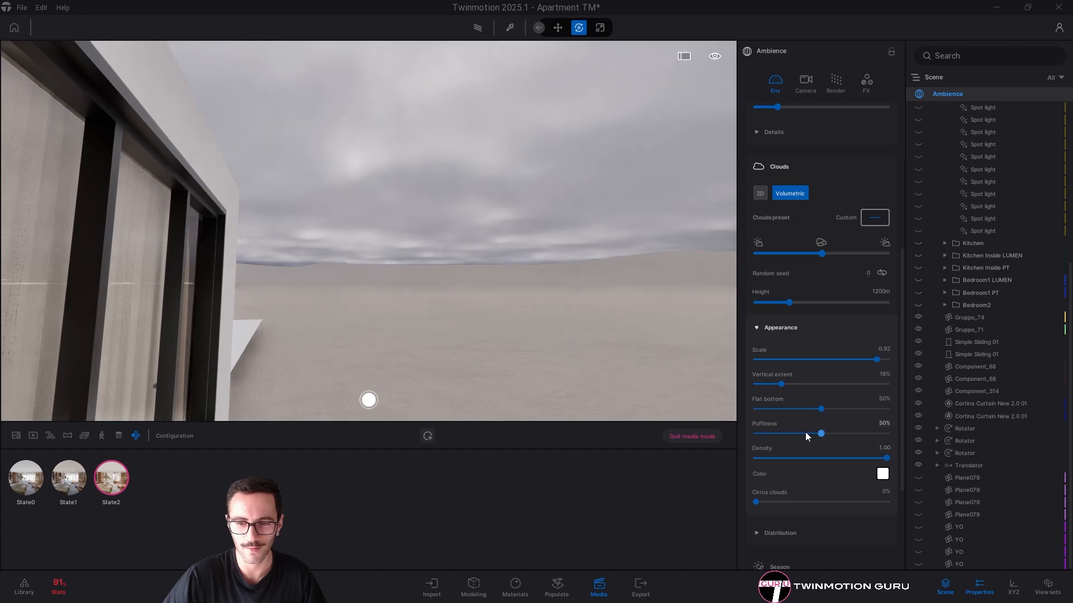
# Set the volumetric clouds' cirrus clouds to 100% and toggle radial dissipation on and off in their distribution settings
pyautogui.scroll(-2, 805, 432)
pyautogui.moveTo(758, 456); pyautogui.dragTo(891, 457)
pyautogui.scroll(-2, 802, 427)
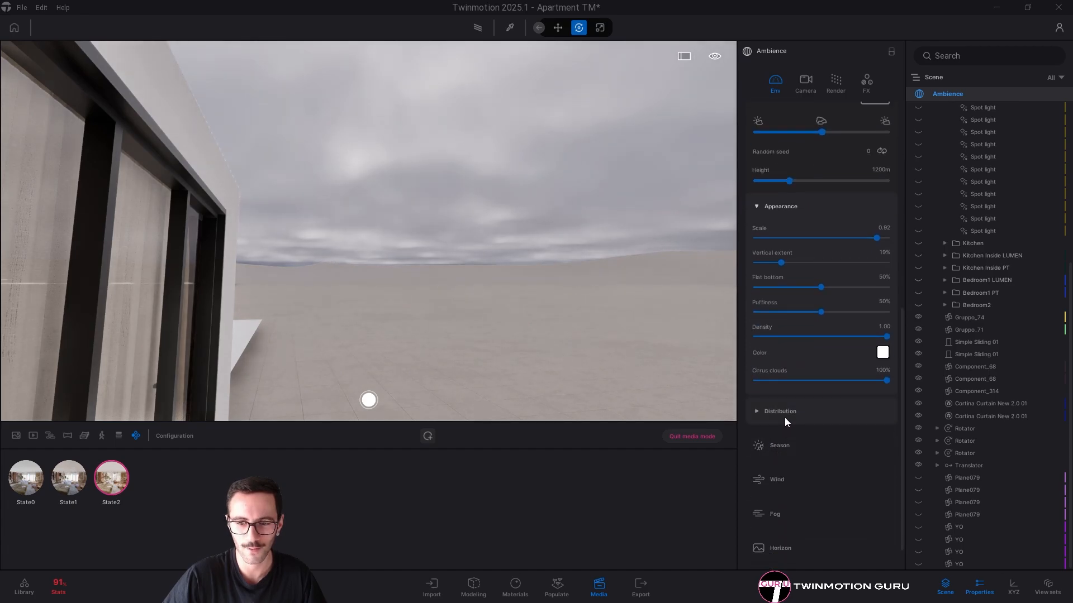
pyautogui.click(785, 417)
pyautogui.scroll(-2, 789, 413)
pyautogui.click(759, 358)
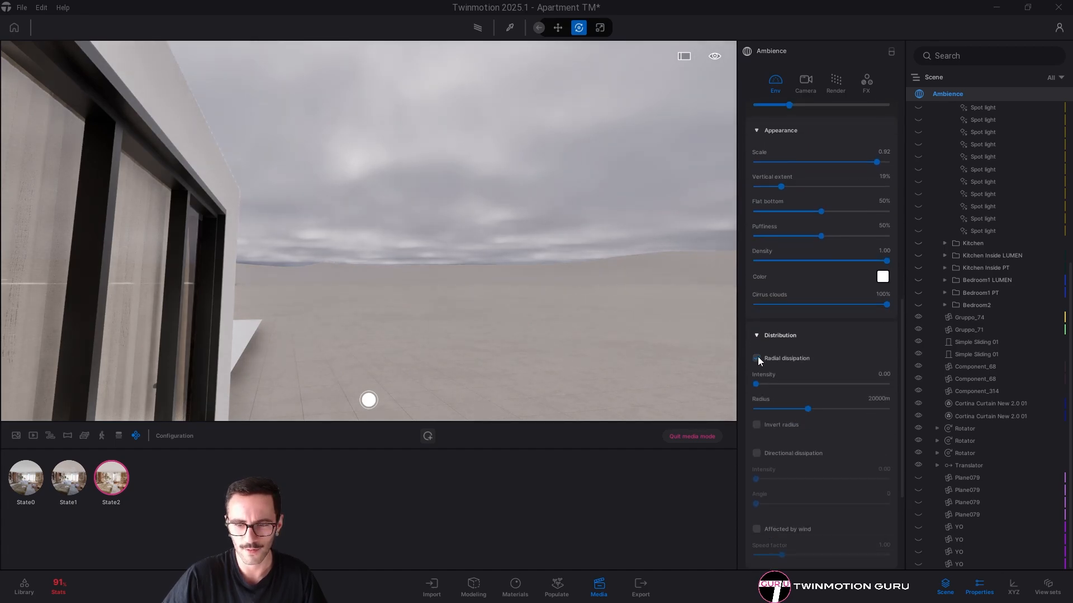
pyautogui.click(760, 357)
# Update State2 from the living room view, then compare its lighting with State0
pyautogui.moveTo(424, 333); pyautogui.dragTo(460, 321, button='right')
pyautogui.press('w')
pyautogui.press('s')
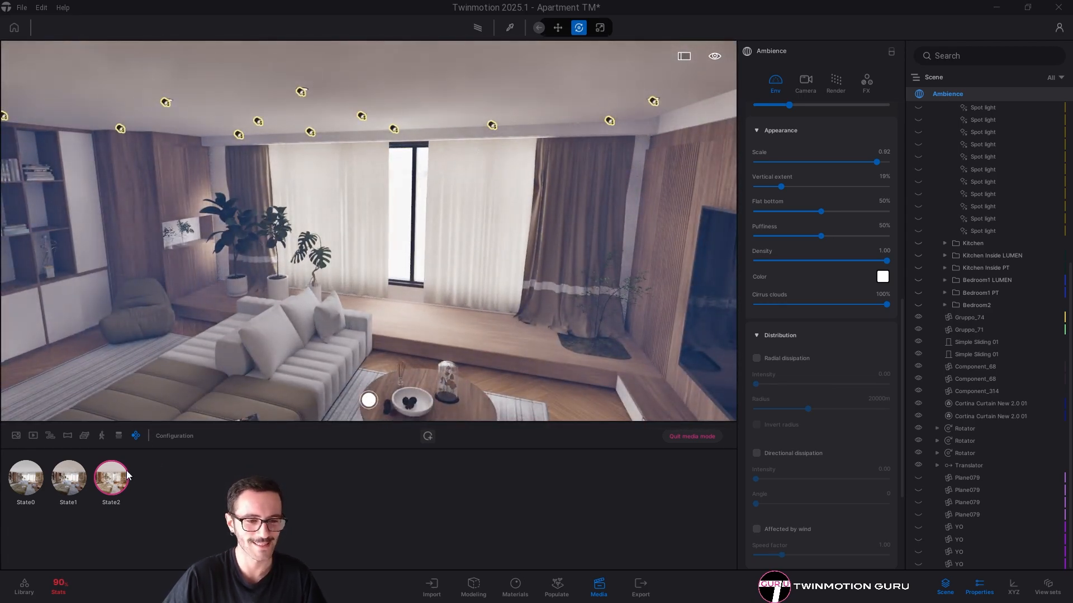
pyautogui.click(112, 472)
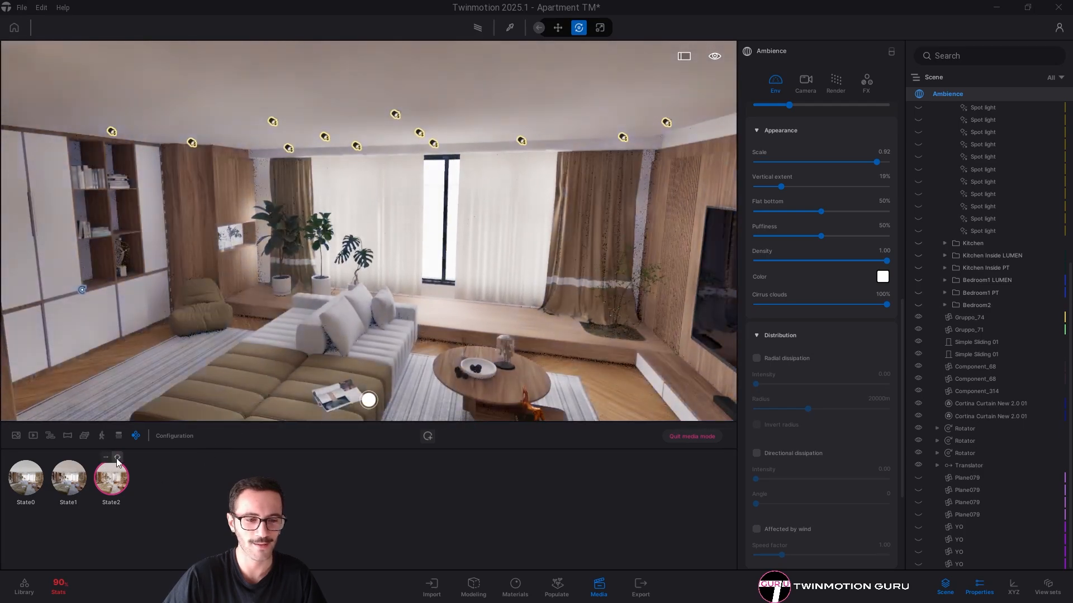
pyautogui.click(33, 486)
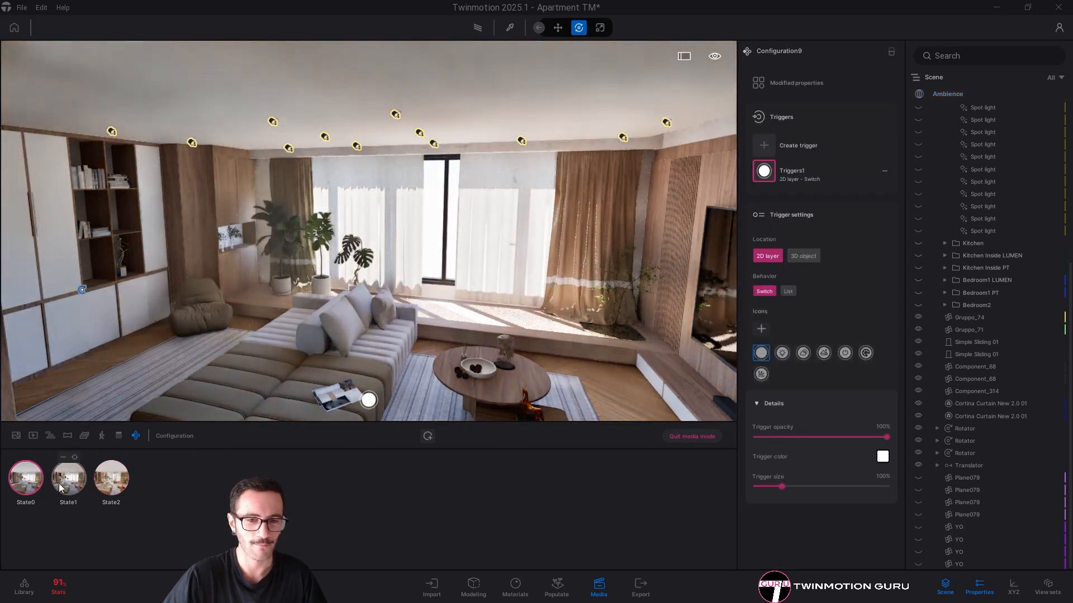
pyautogui.click(108, 488)
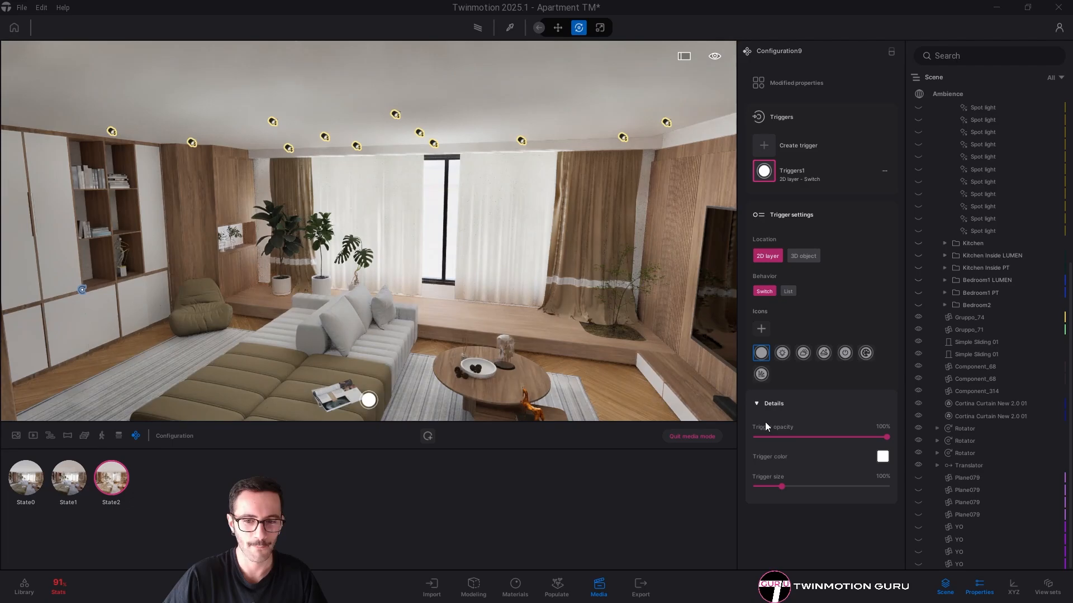
# Quit the configuration's media mode and examine the living room and hallway in the normal viewport
pyautogui.click(686, 436)
pyautogui.click(599, 585)
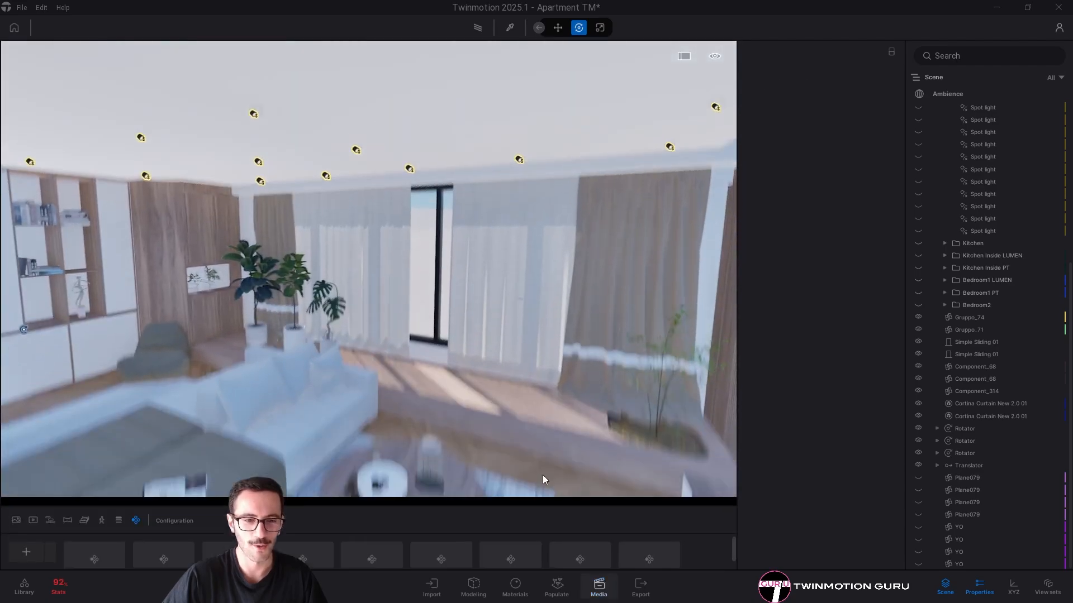
pyautogui.press('w')
pyautogui.moveTo(542, 475); pyautogui.dragTo(291, 470, button='right')
pyautogui.moveTo(559, 363); pyautogui.dragTo(405, 329, button='right')
pyautogui.press('w')
pyautogui.press('d')
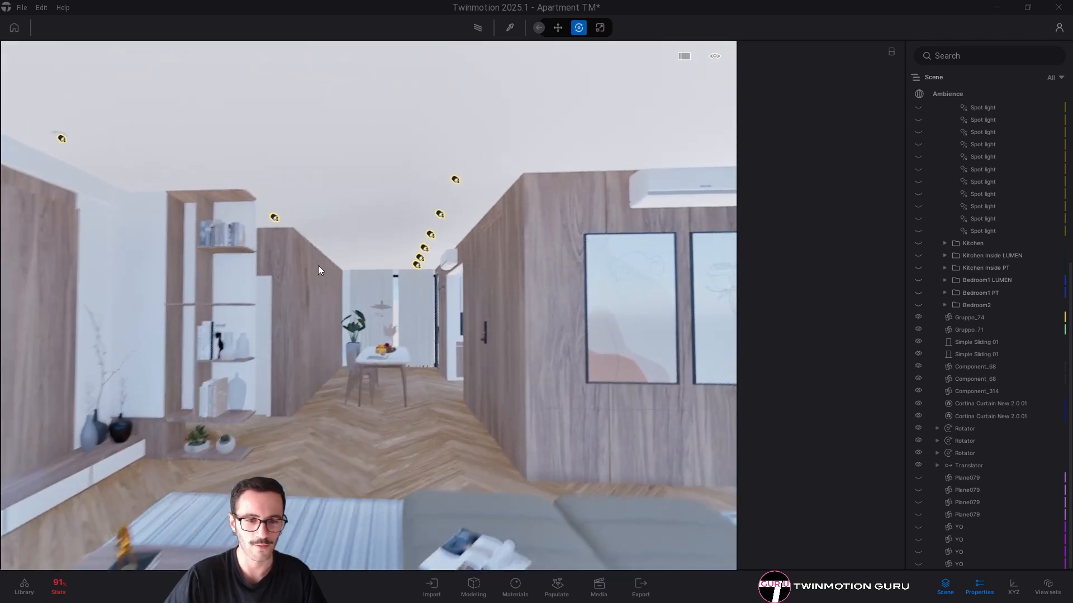
pyautogui.moveTo(478, 276); pyautogui.dragTo(553, 241, button='right')
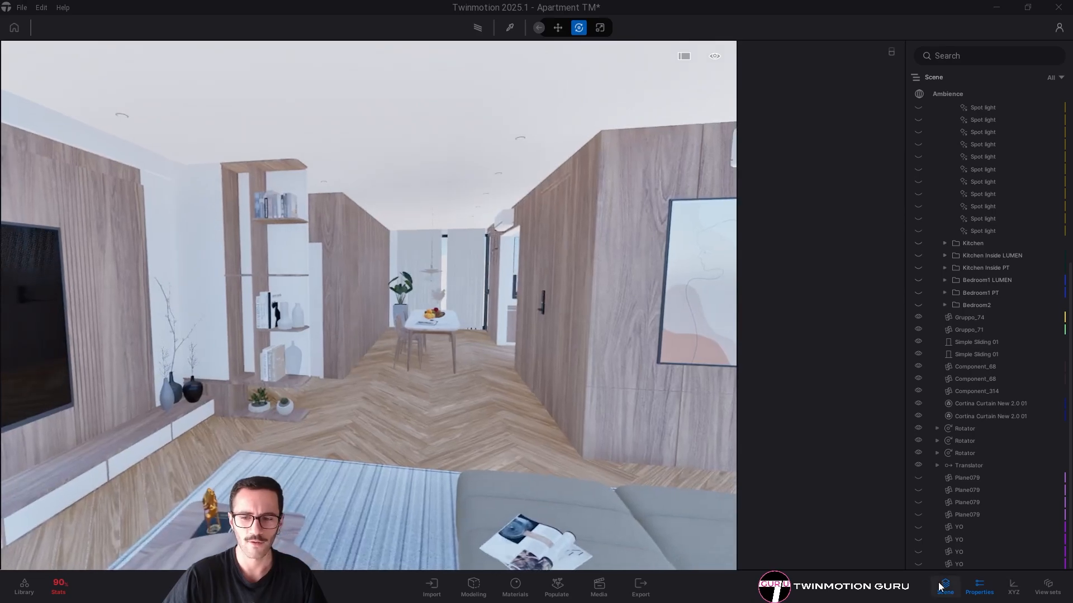
# Hide the object properties and preview the configuration triggers around the living room wall in full screen
pyautogui.click(979, 593)
pyautogui.press('a')
pyautogui.moveTo(639, 462); pyautogui.dragTo(731, 460, button='right')
pyautogui.moveTo(436, 413); pyautogui.dragTo(549, 335, button='right')
pyautogui.press('s')
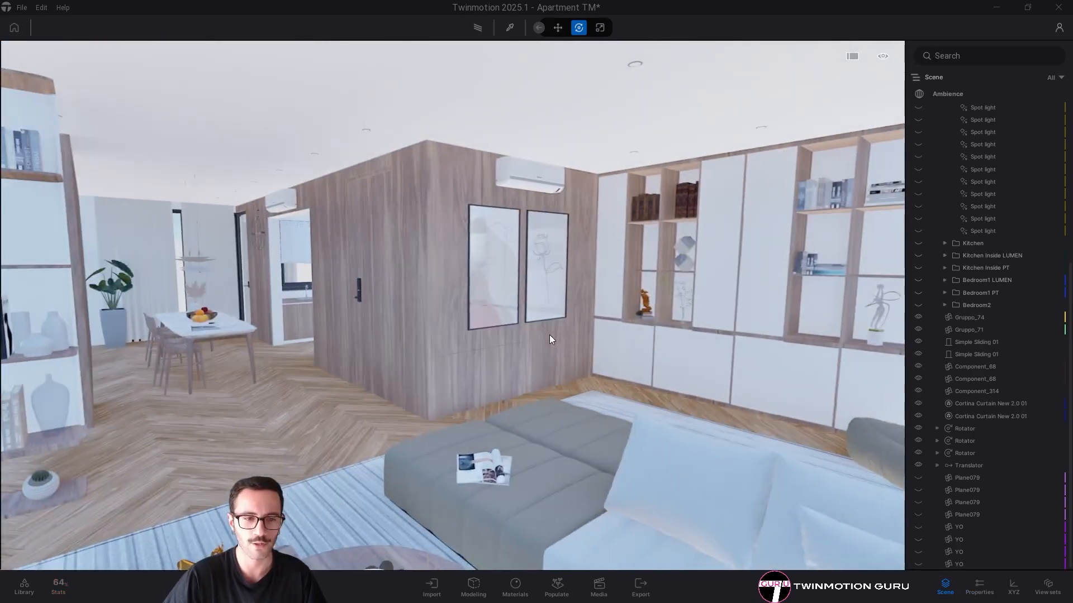
pyautogui.scroll(1, 551, 336)
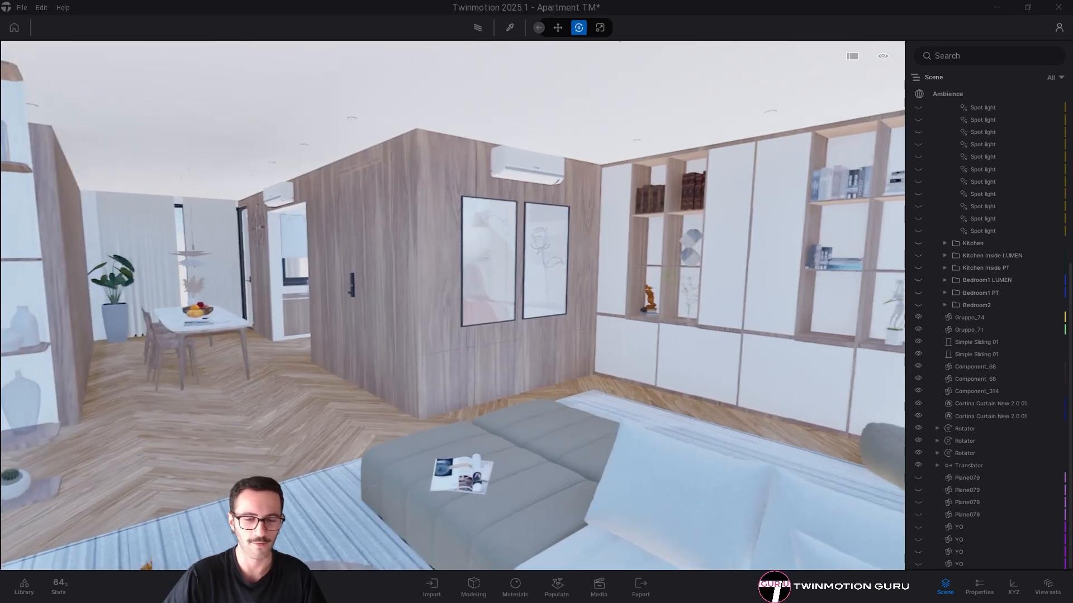
pyautogui.scroll(2, 573, 343)
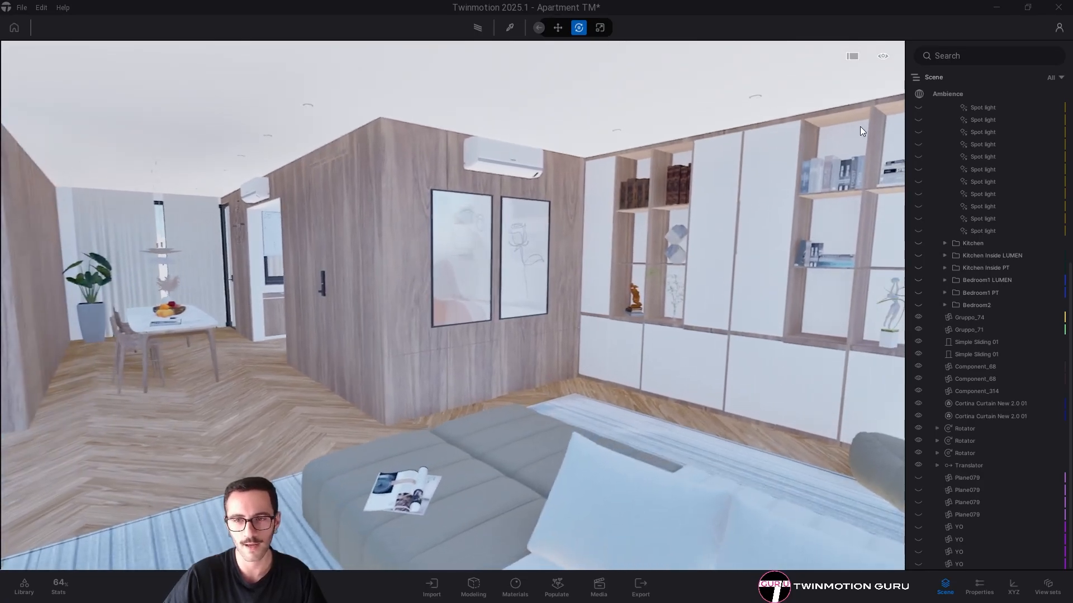
pyautogui.click(853, 58)
pyautogui.moveTo(566, 391); pyautogui.dragTo(512, 585, button='right')
pyautogui.press('a')
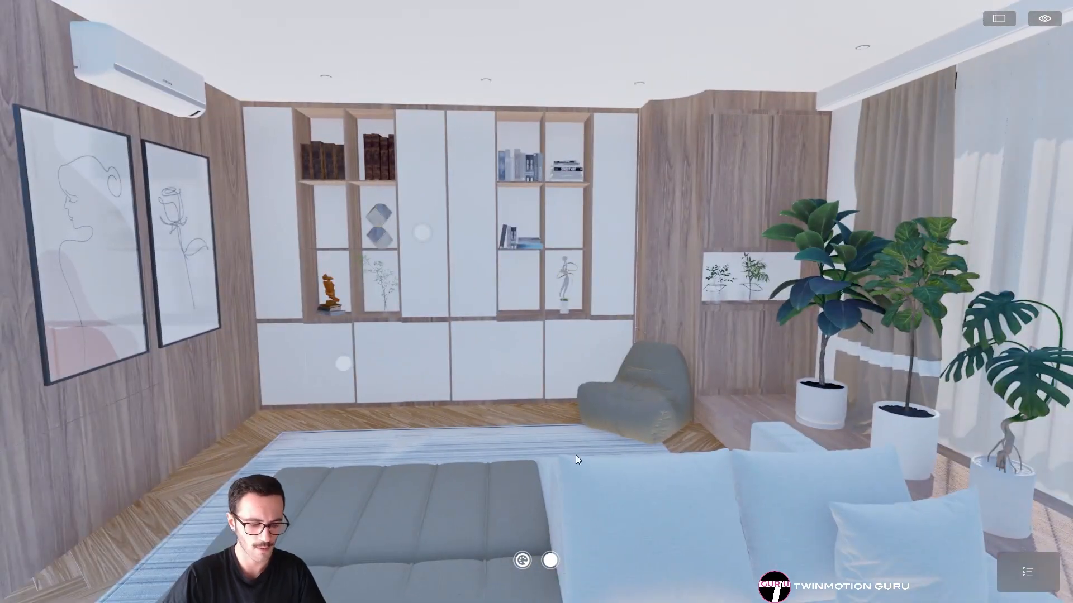
pyautogui.press('Escape')
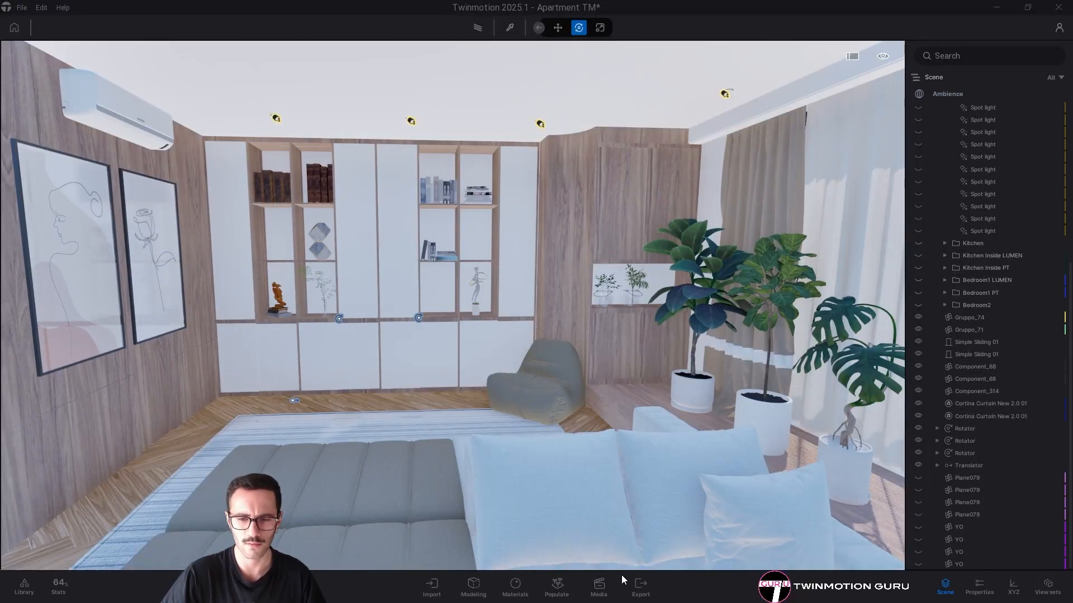
# Reopen Configuration9, give its 2D layer trigger the cloud icon, and leave media mode
pyautogui.click(599, 591)
pyautogui.click(720, 486)
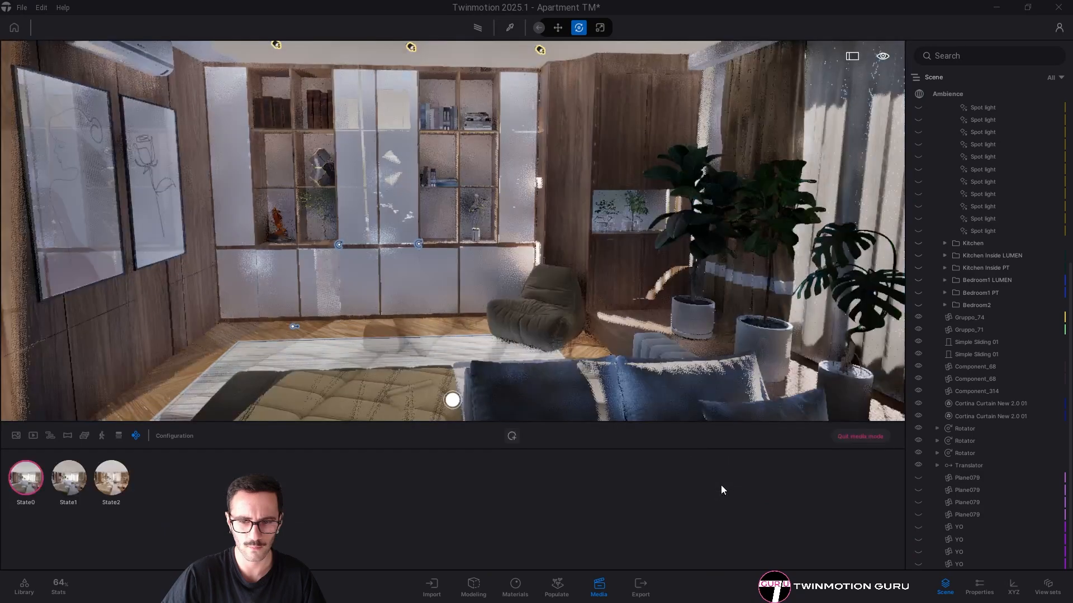
pyautogui.click(983, 586)
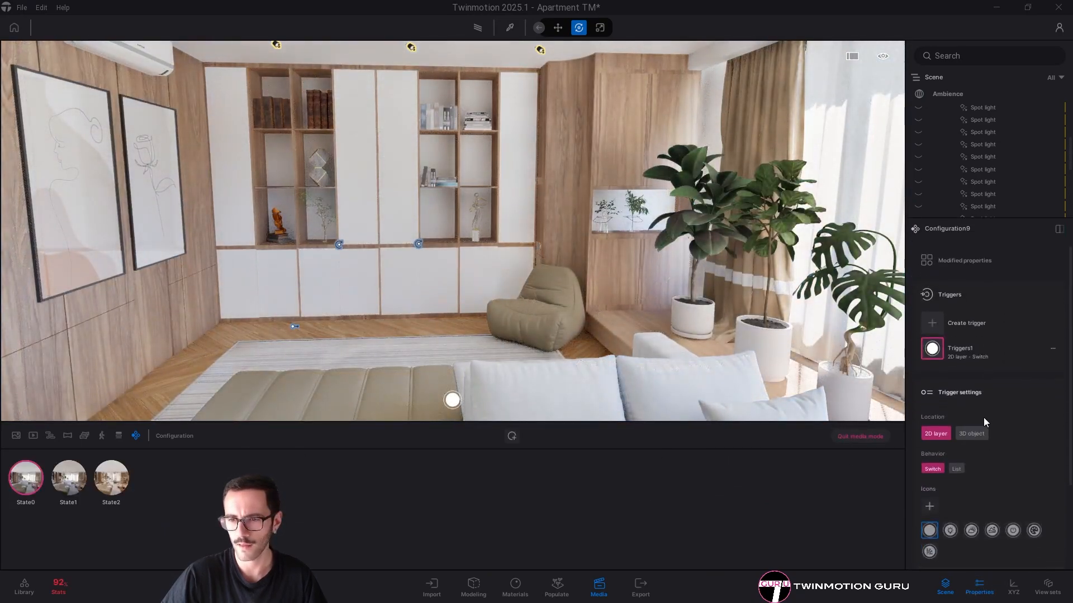
pyautogui.scroll(-1, 992, 427)
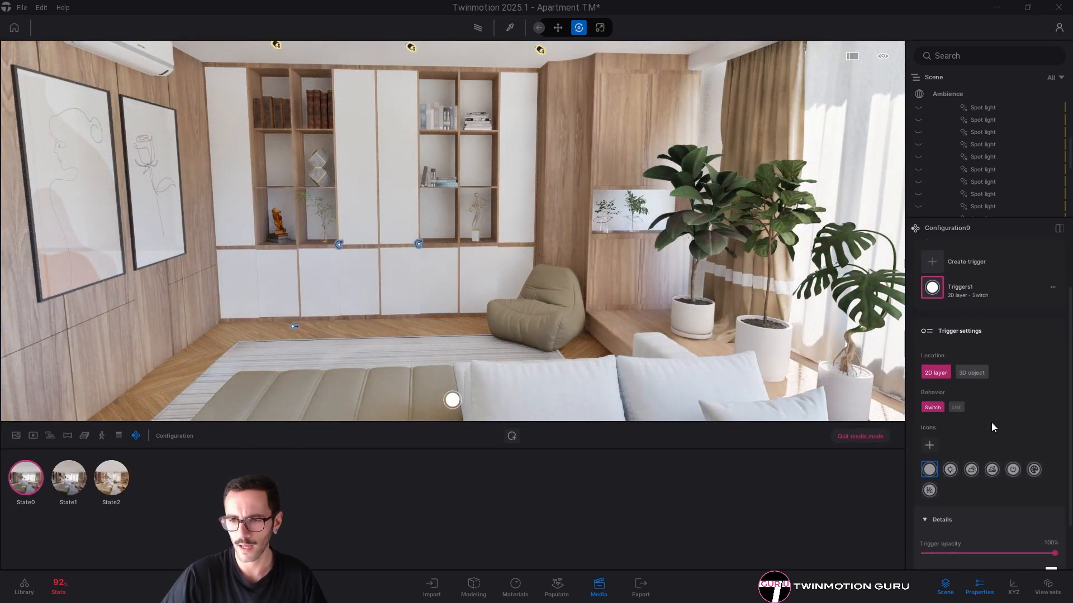
pyautogui.click(972, 469)
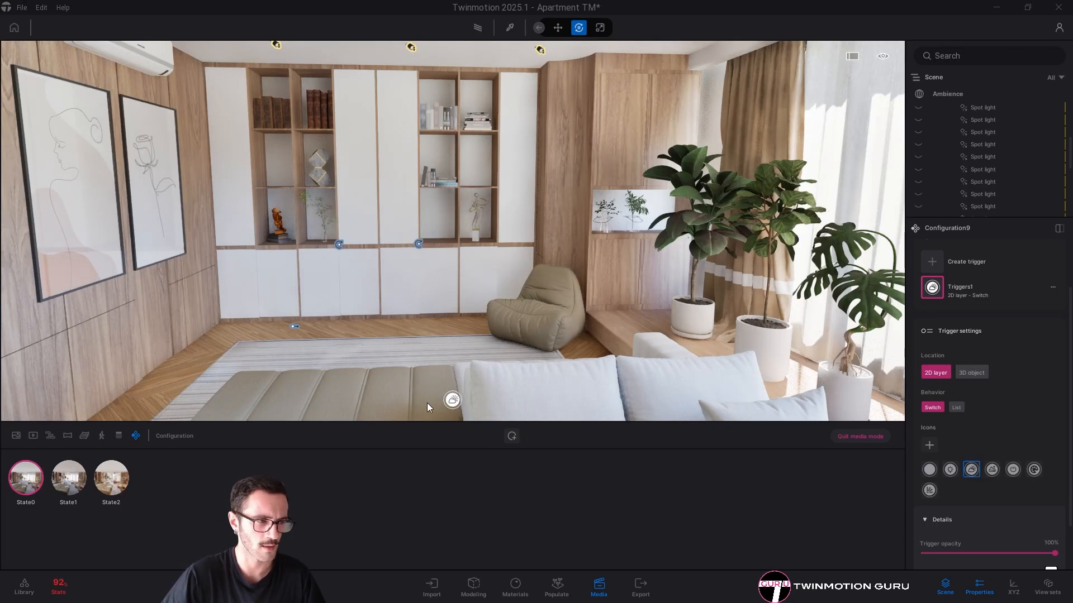
pyautogui.click(860, 437)
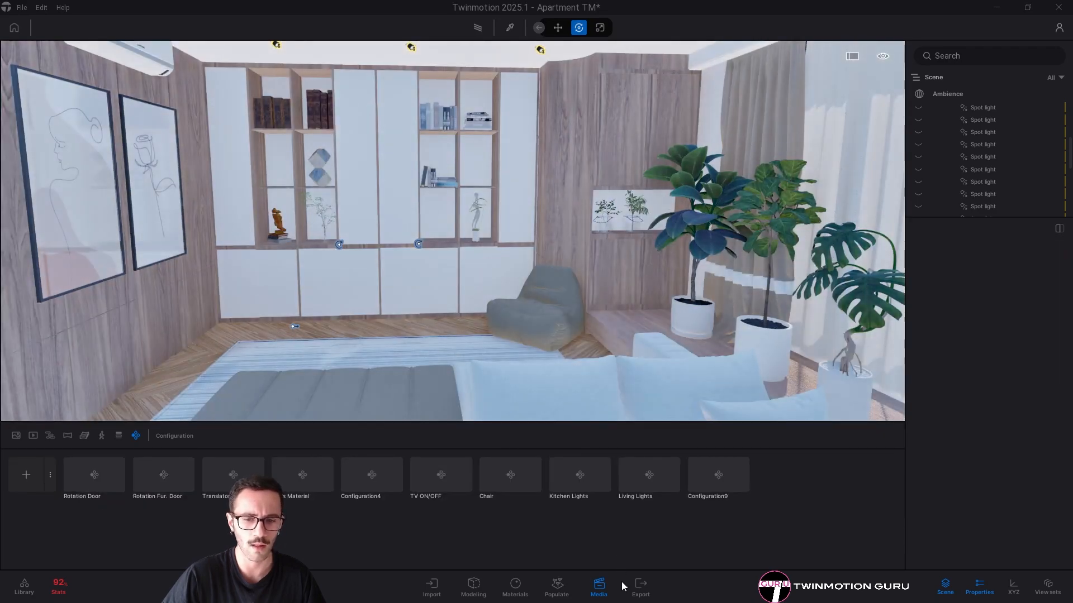
pyautogui.click(600, 587)
# Preview the apartment in full screen and test the chair configuration's options beside the dining table
pyautogui.moveTo(690, 344); pyautogui.dragTo(721, 361, button='right')
pyautogui.click(852, 56)
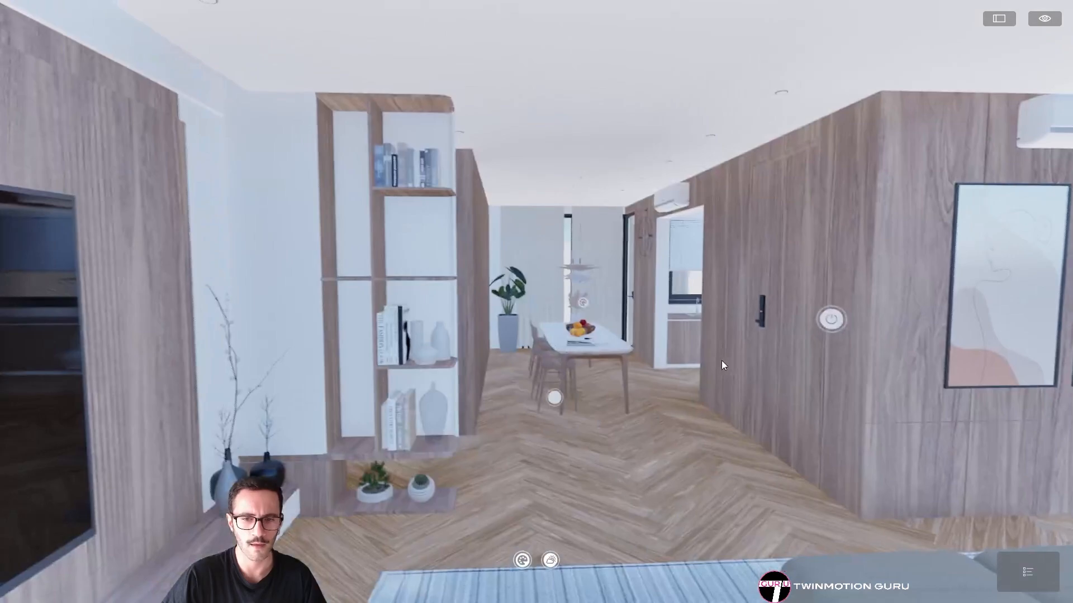
pyautogui.press('w')
pyautogui.press('w')
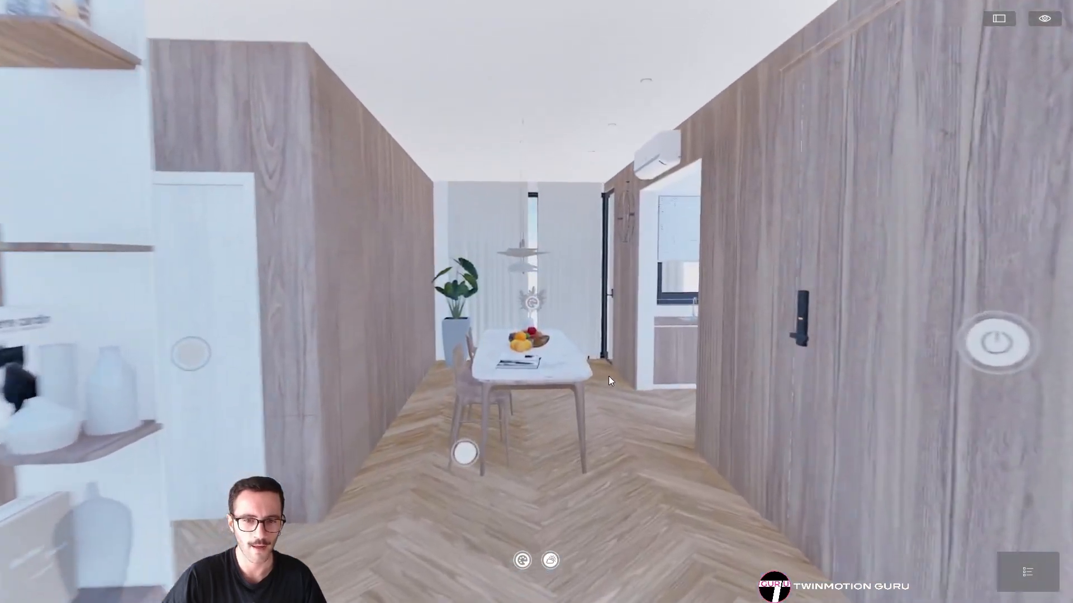
pyautogui.moveTo(609, 376); pyautogui.dragTo(570, 392, button='right')
pyautogui.click(553, 470)
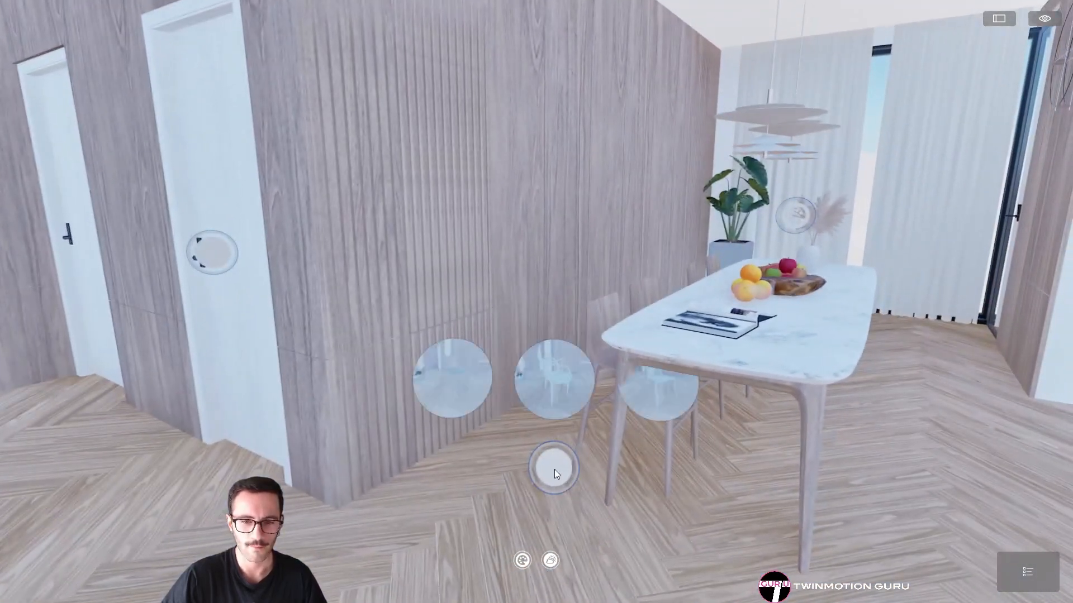
pyautogui.click(551, 391)
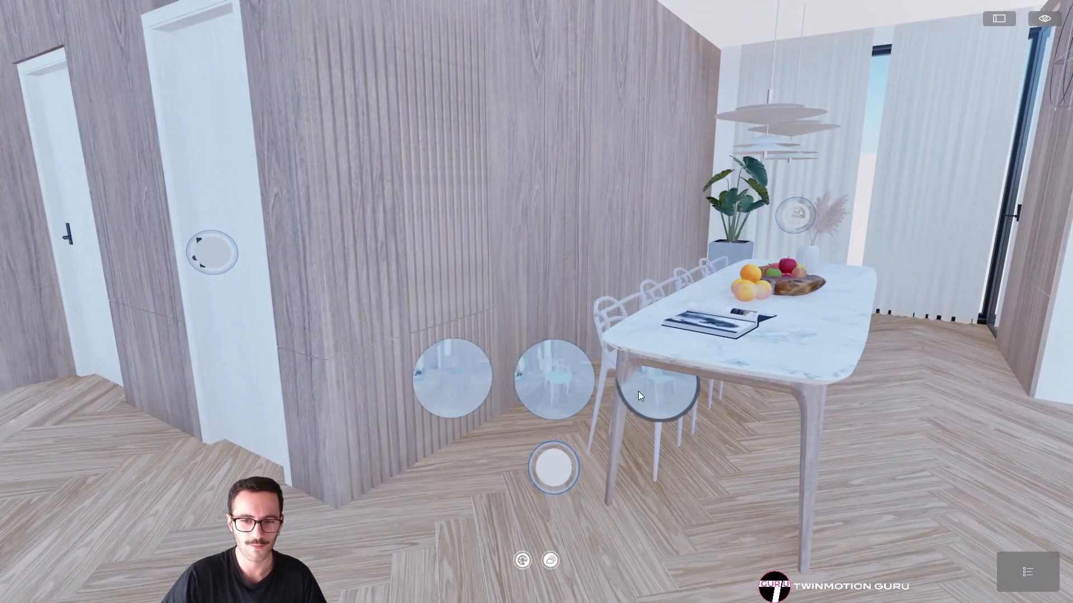
pyautogui.click(461, 386)
# Test the material options of the dining table's configuration, then exit the full-screen preview
pyautogui.moveTo(550, 249); pyautogui.dragTo(634, 251, button='right')
pyautogui.press('w')
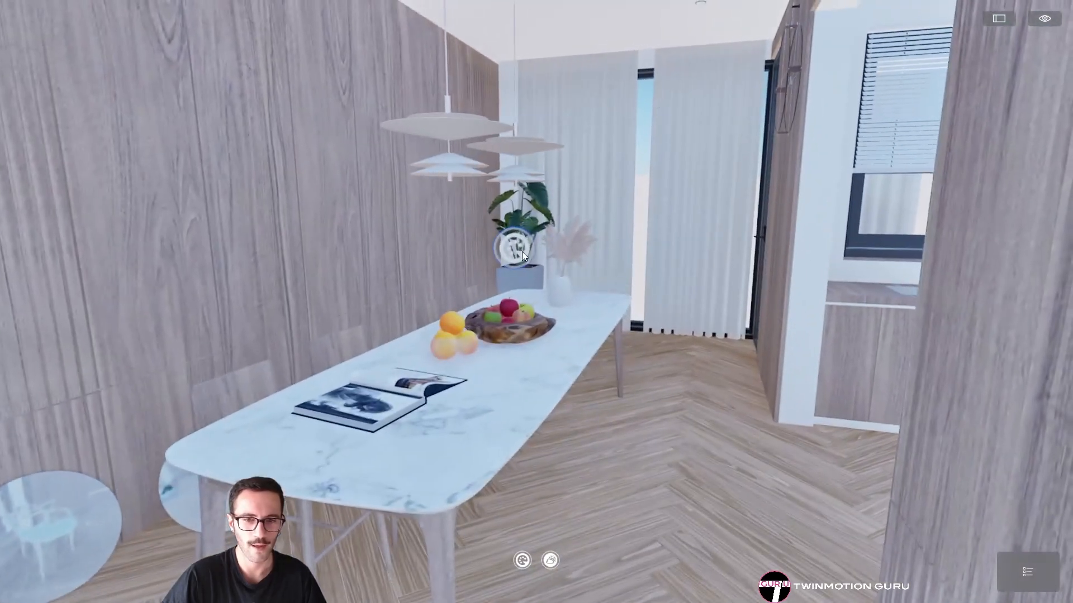
pyautogui.click(518, 251)
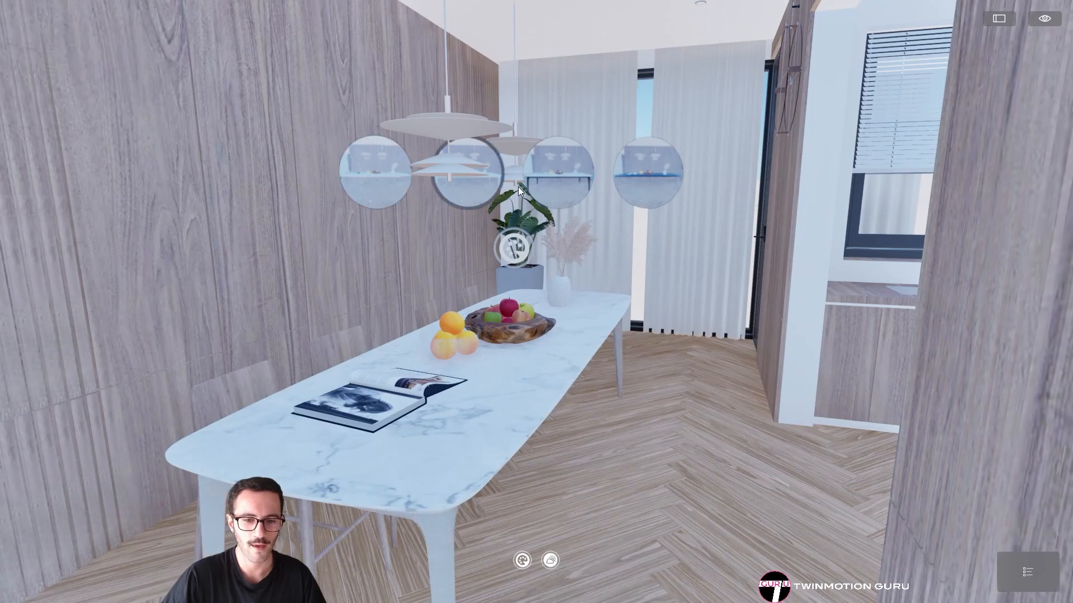
pyautogui.click(558, 170)
pyautogui.click(661, 167)
pyautogui.click(392, 170)
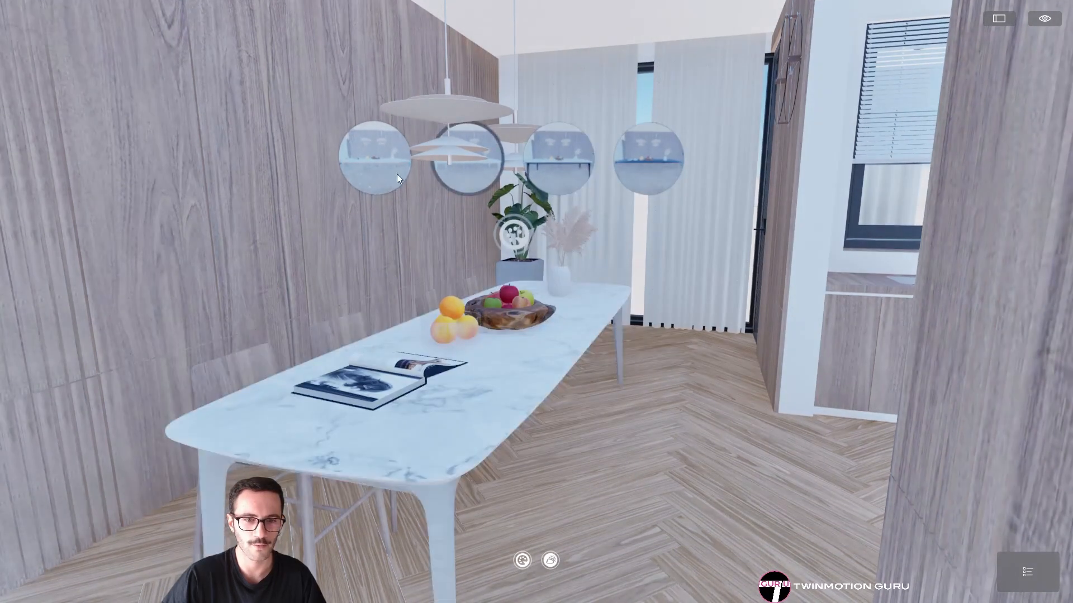
pyautogui.click(1000, 18)
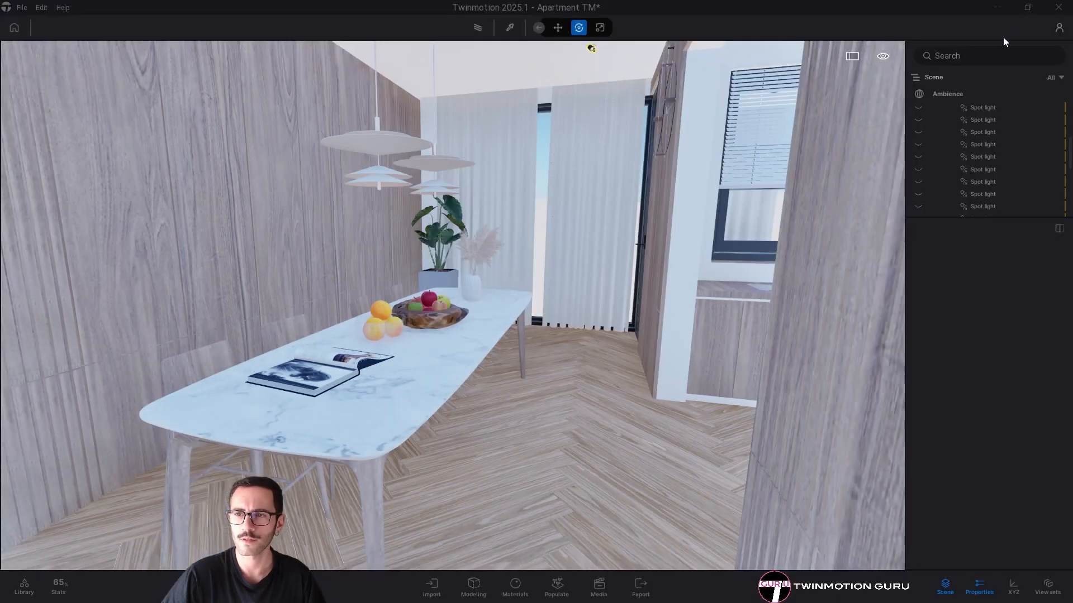
# Compare Standard and Lumen global illumination in the Ambience render settings and leave it set to Lumen
pyautogui.click(947, 94)
pyautogui.click(1001, 257)
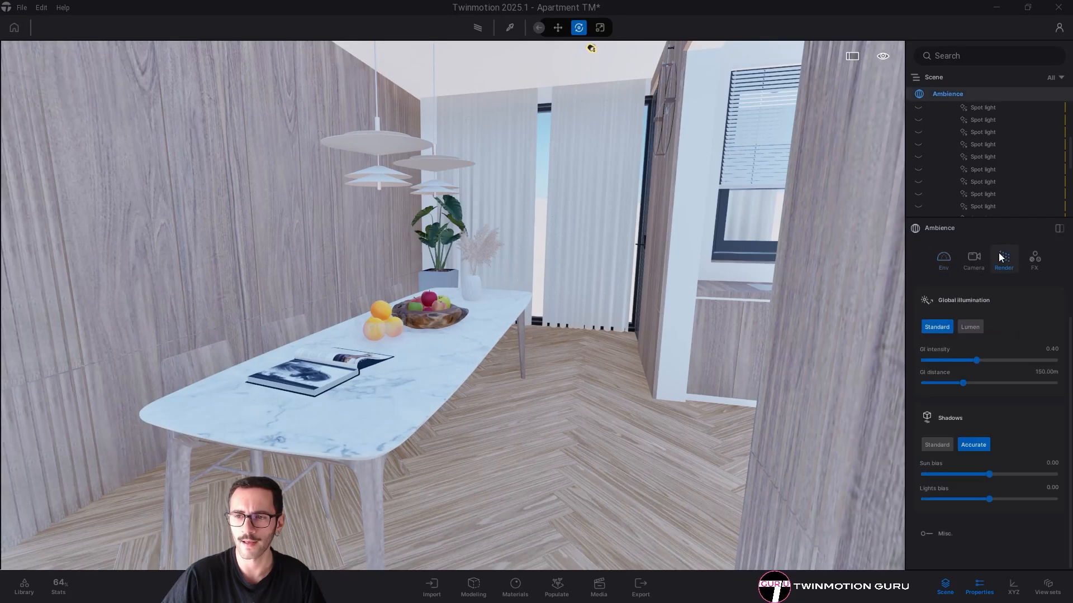
pyautogui.click(968, 327)
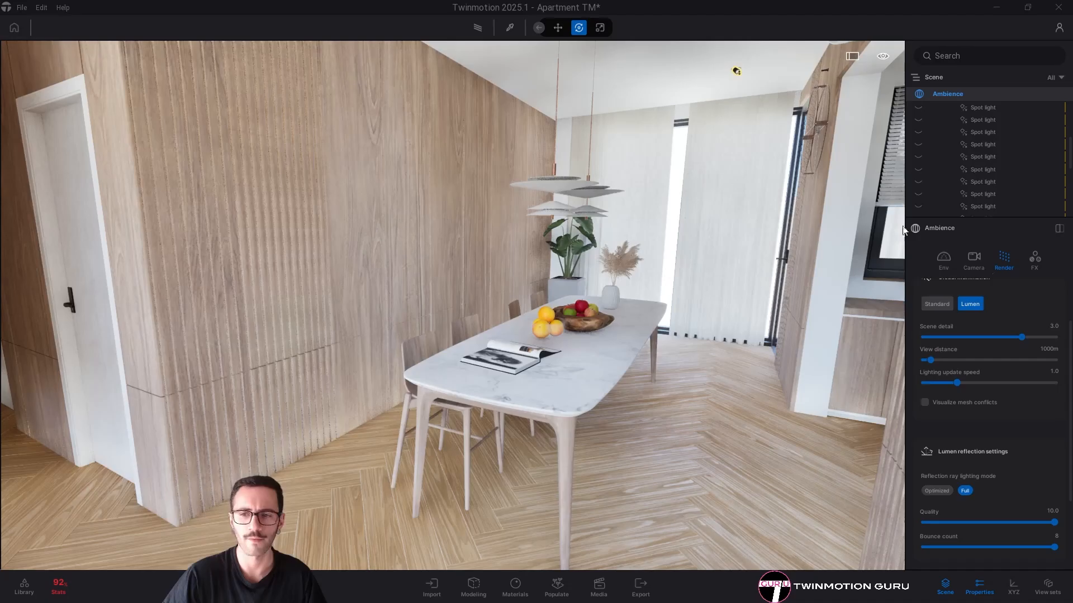
pyautogui.click(941, 304)
pyautogui.click(965, 303)
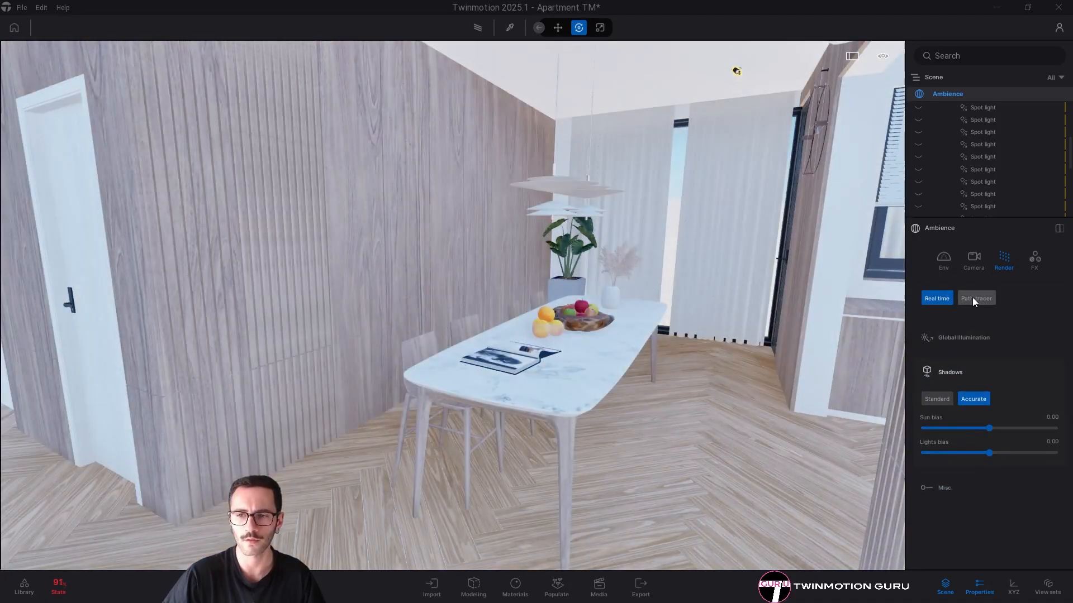
pyautogui.click(969, 340)
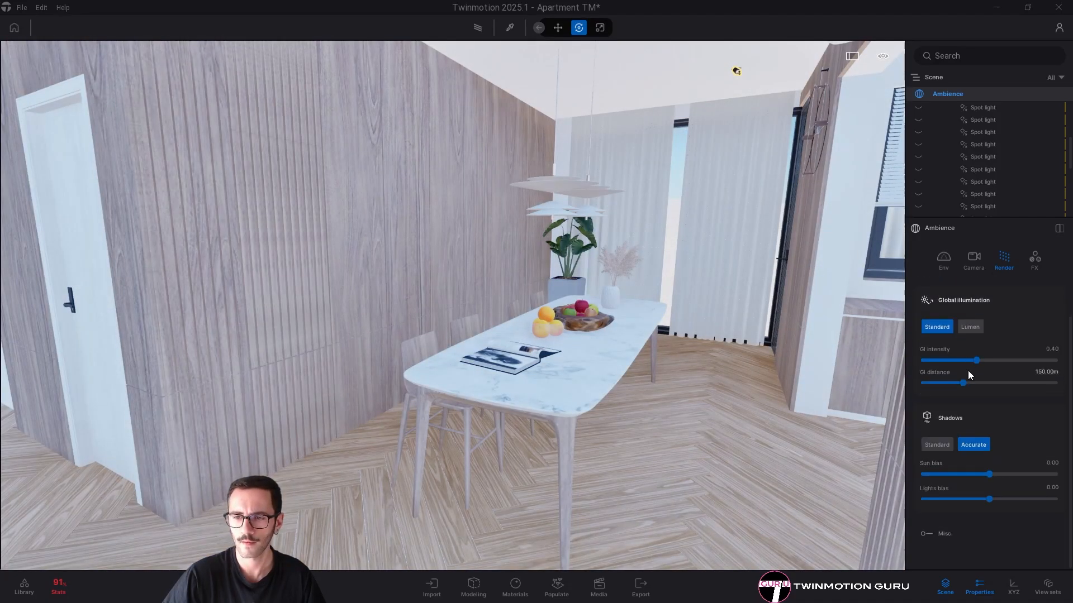
pyautogui.click(972, 327)
pyautogui.scroll(-3, 982, 475)
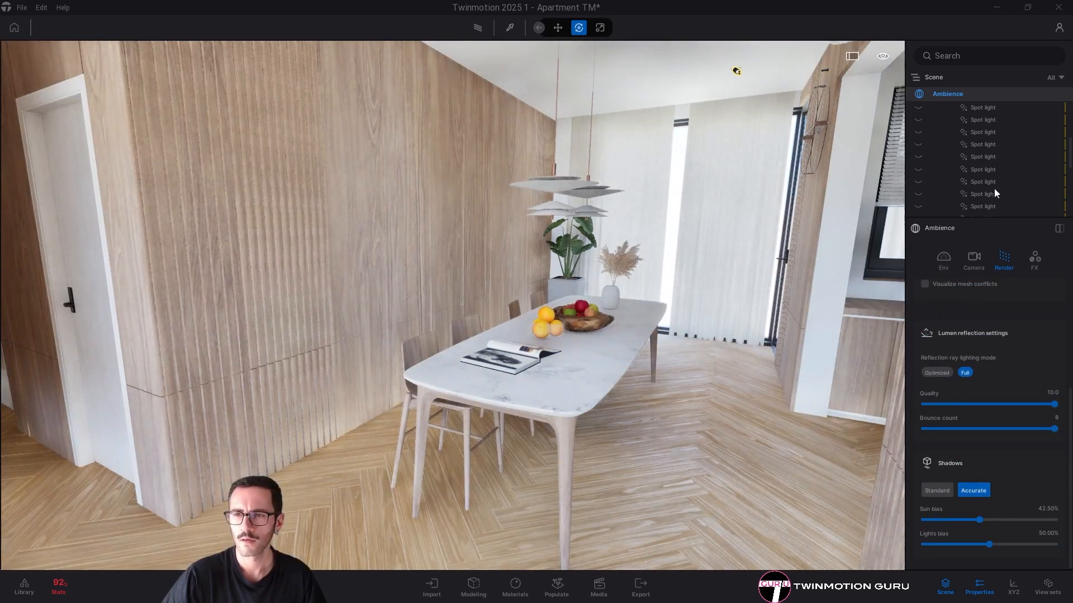
# Preview the apartment in full screen and test the material options of the dining table and the chair configuration's options
pyautogui.click(850, 56)
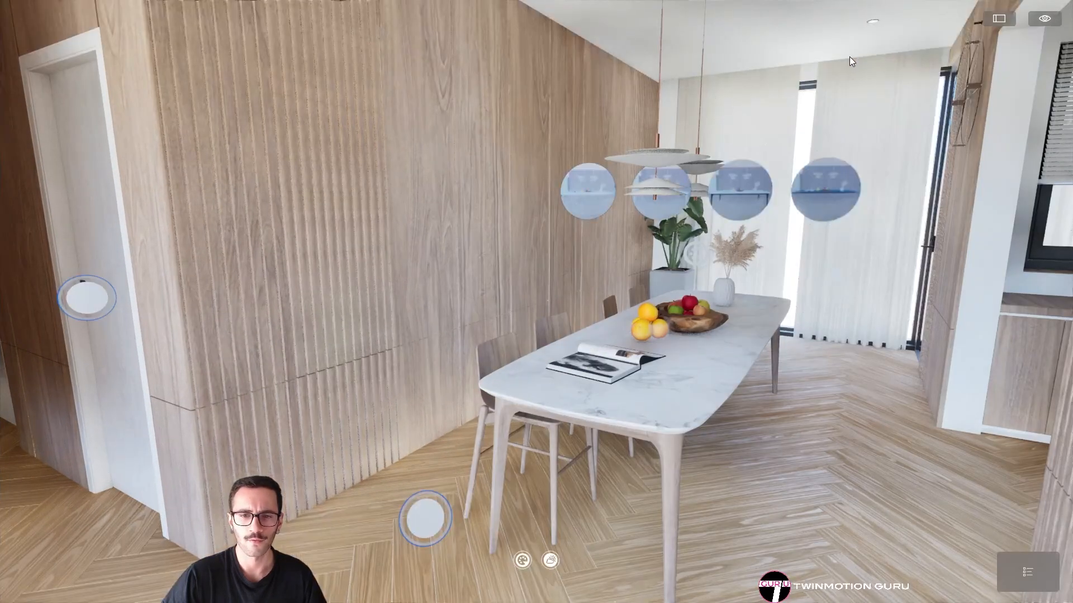
pyautogui.moveTo(591, 316); pyautogui.dragTo(582, 348)
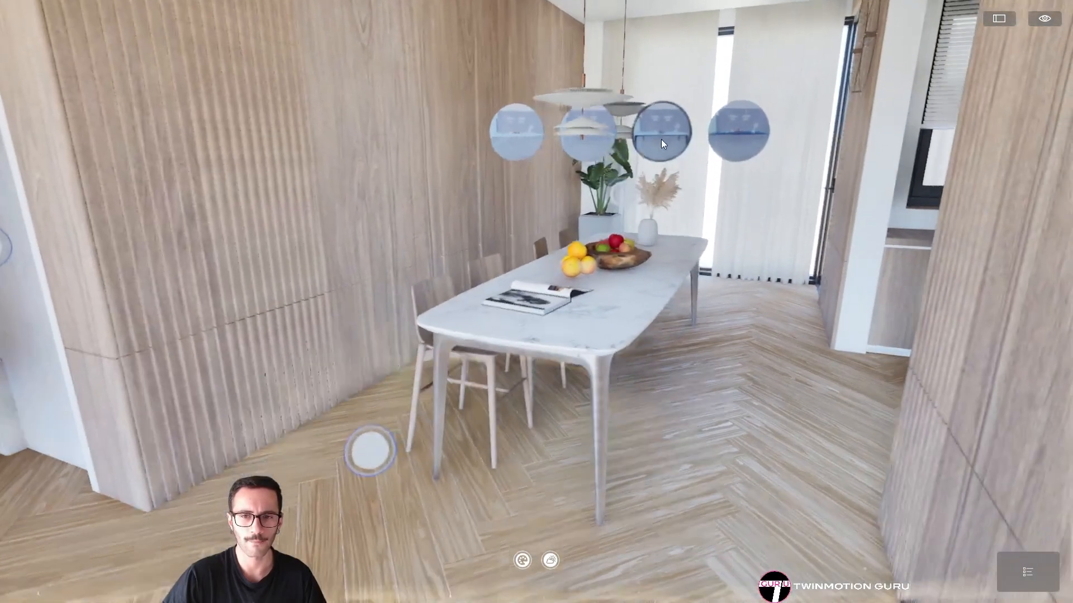
pyautogui.click(656, 134)
pyautogui.click(649, 122)
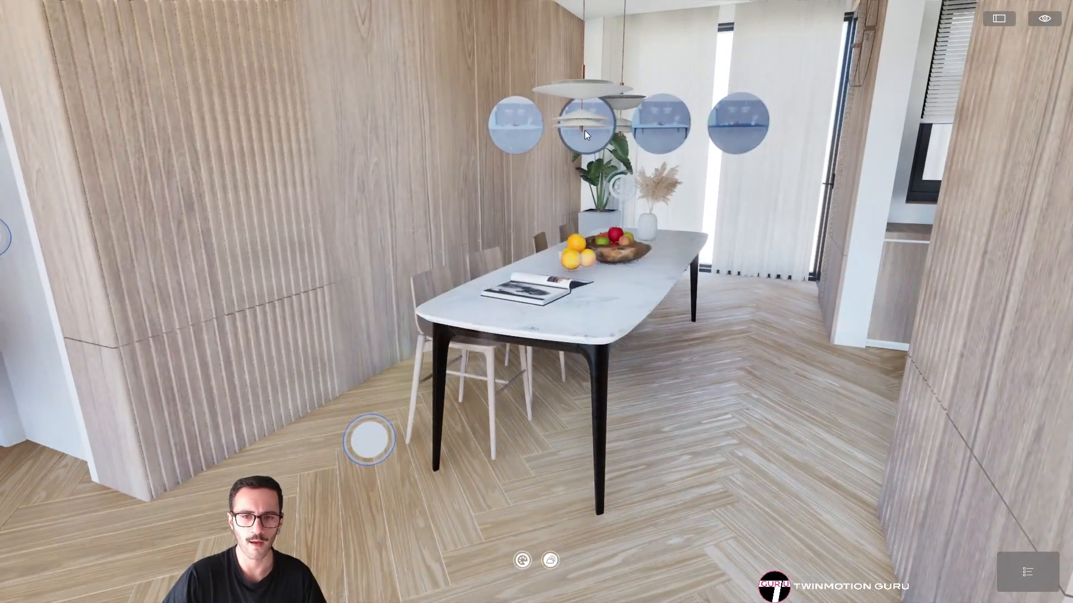
pyautogui.click(374, 442)
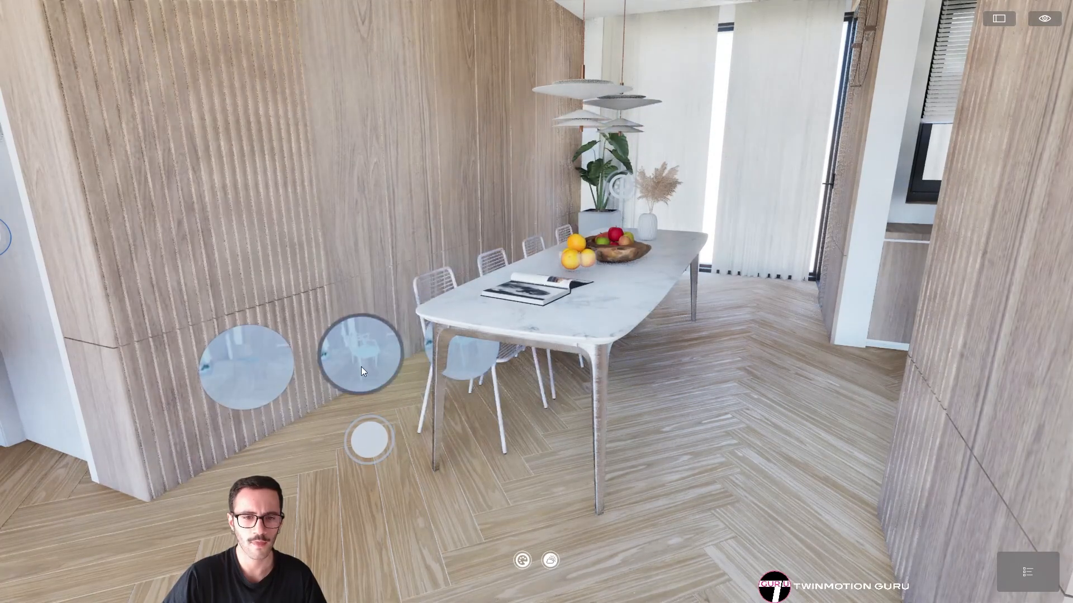
# Go to the kitchen and test the power trigger beside the range hood by toggling the under-cabinet lighting
pyautogui.press('w')
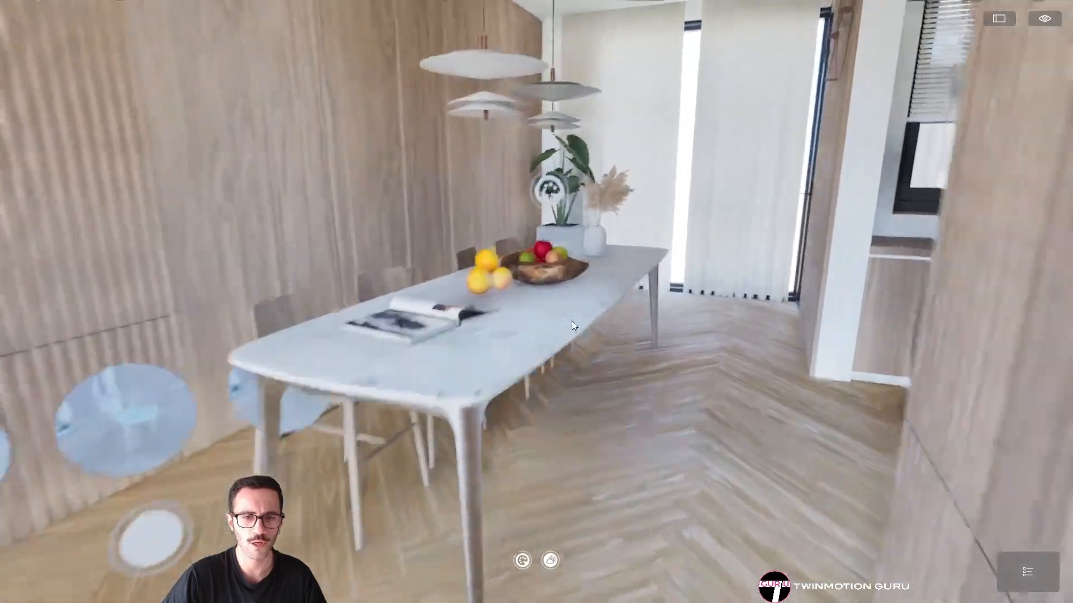
pyautogui.moveTo(573, 321); pyautogui.dragTo(669, 206, button='right')
pyautogui.press('d')
pyautogui.moveTo(597, 206); pyautogui.dragTo(916, 201, button='right')
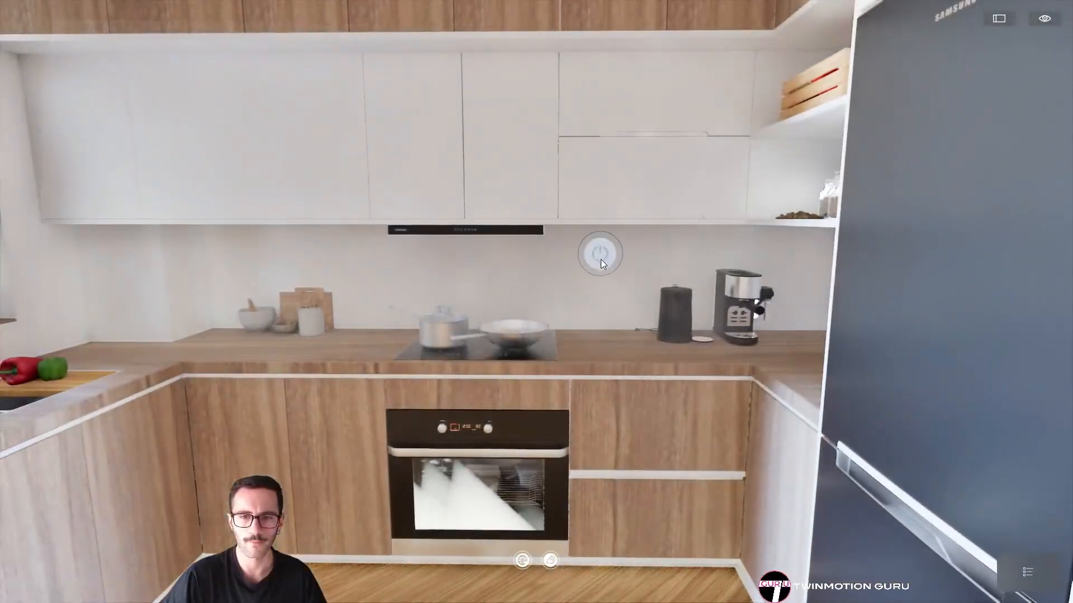
pyautogui.click(601, 258)
pyautogui.click(600, 259)
pyautogui.click(601, 258)
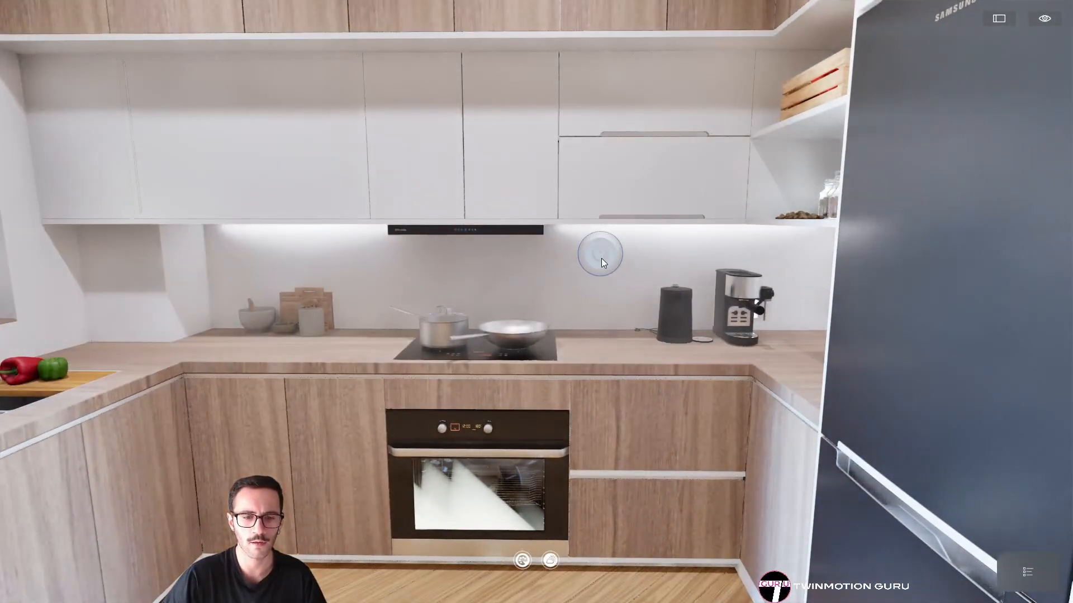
pyautogui.click(601, 258)
# Return to the hallway and test the trigger on the white door near the slatted wood wall
pyautogui.moveTo(601, 258); pyautogui.dragTo(894, 258, button='right')
pyautogui.press('w')
pyautogui.moveTo(541, 333); pyautogui.dragTo(894, 341, button='right')
pyautogui.moveTo(500, 316); pyautogui.dragTo(612, 317, button='right')
pyautogui.press('s')
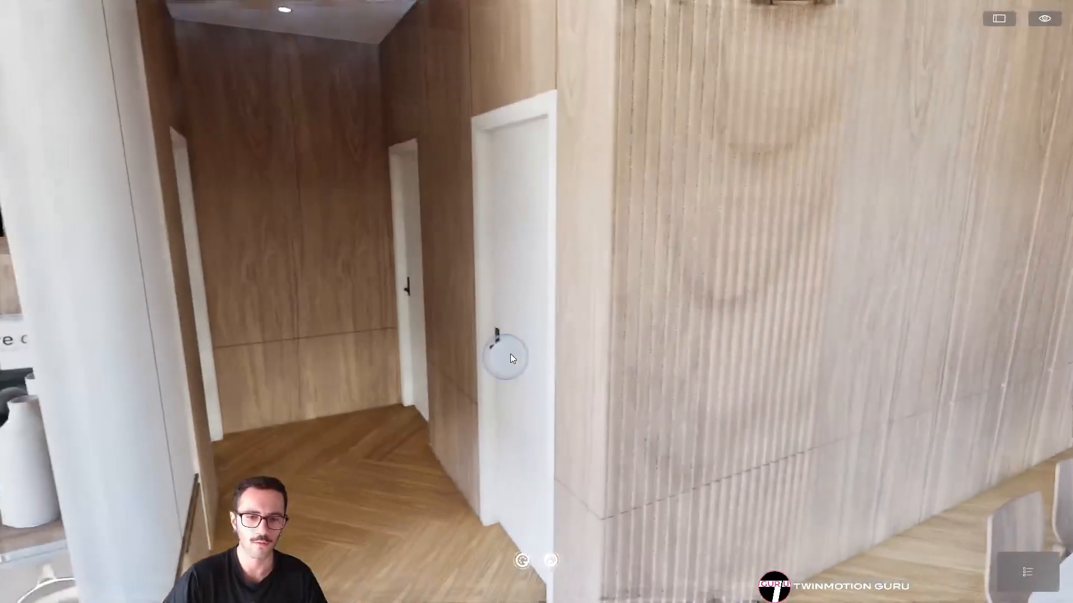
pyautogui.click(514, 357)
pyautogui.click(538, 363)
pyautogui.click(522, 359)
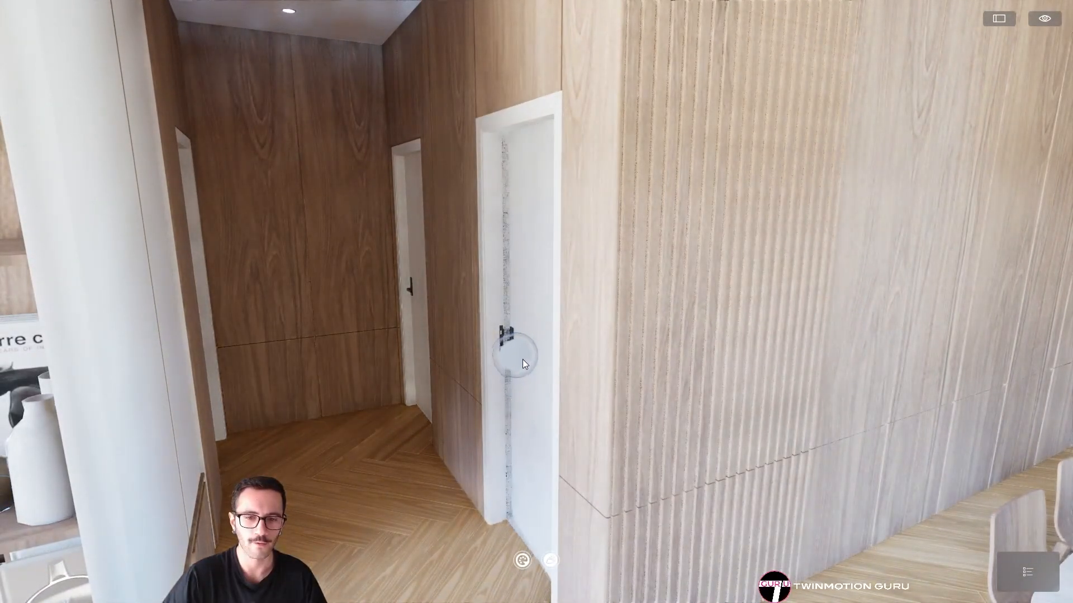
pyautogui.click(530, 360)
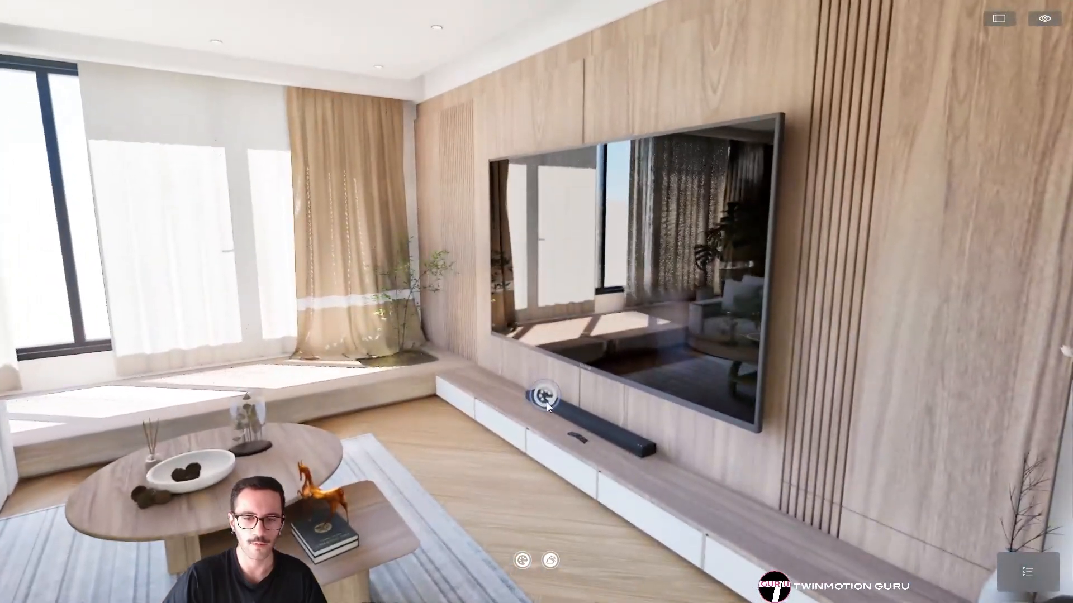
# Test the living room TV's configuration by showing the Netflix and Prime Video options on its screen
pyautogui.click(546, 403)
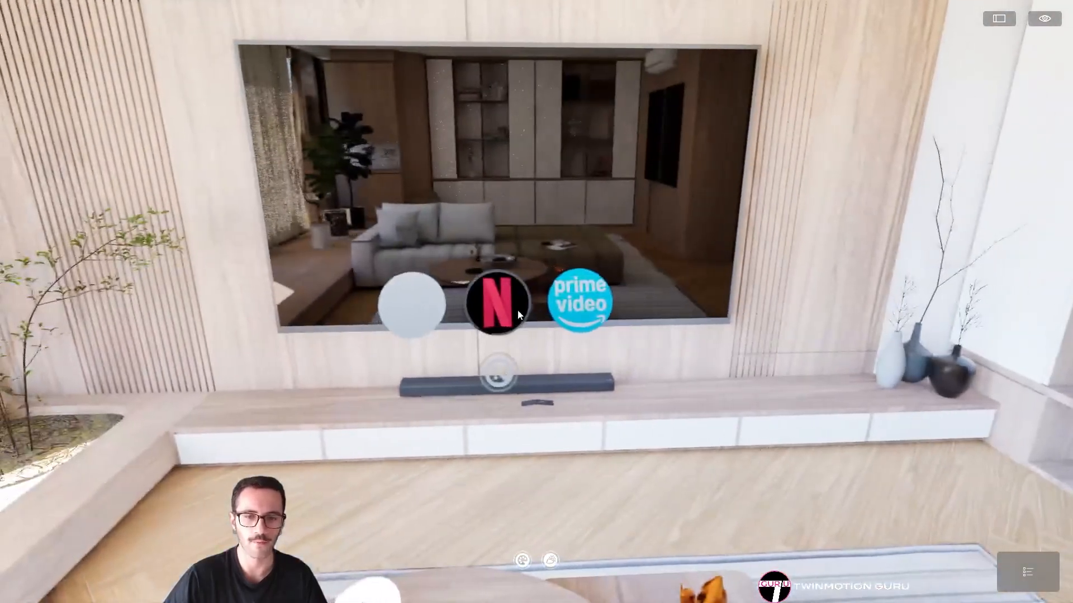
pyautogui.click(518, 310)
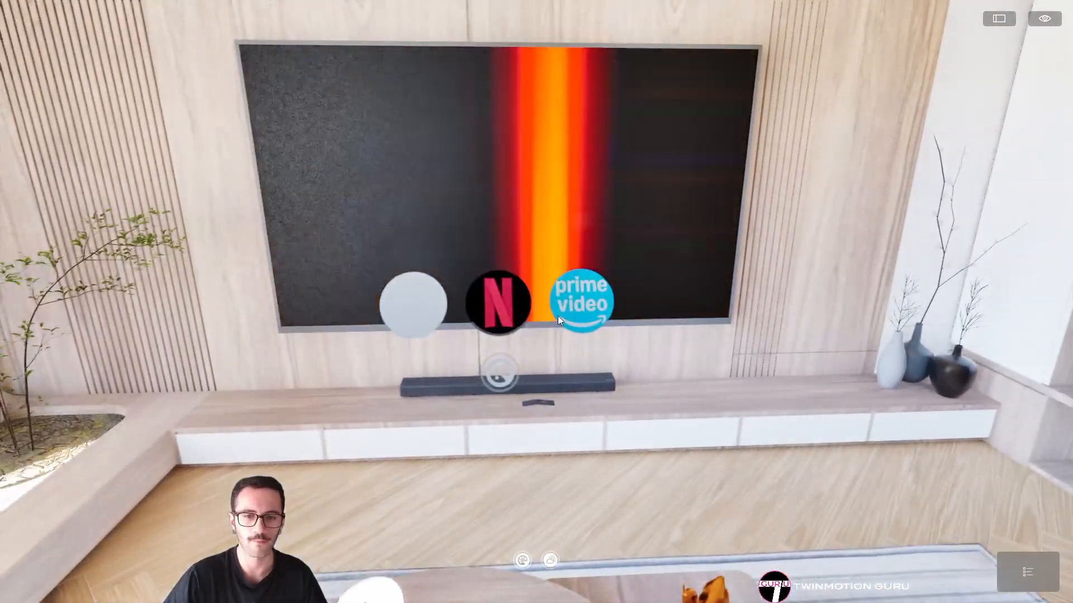
pyautogui.click(575, 313)
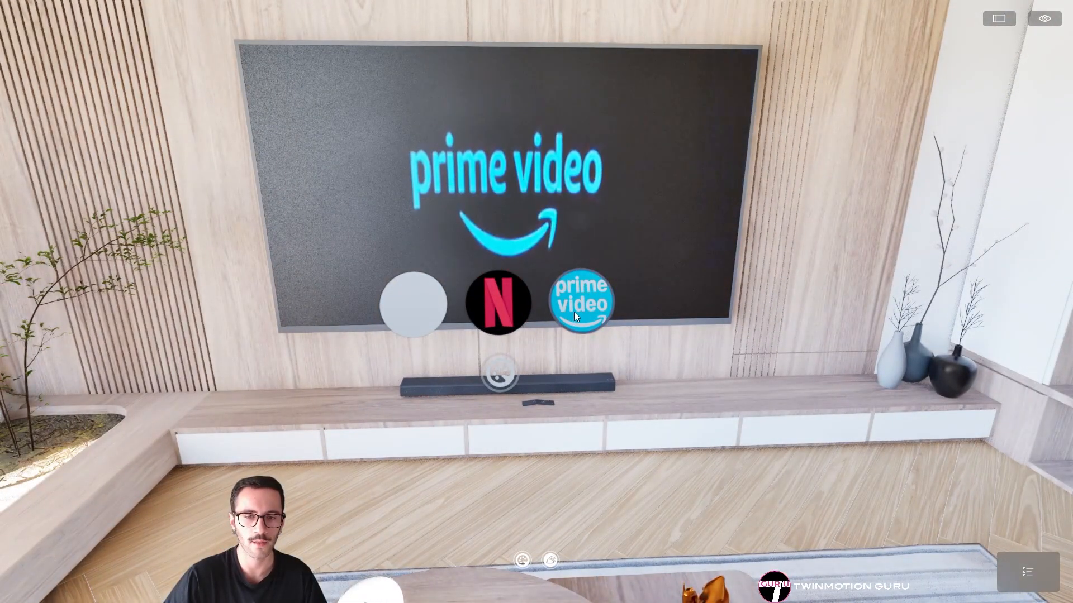
# Turn to the living room bookcase and test the triggers of its lower and upper cabinet doors
pyautogui.moveTo(626, 374); pyautogui.dragTo(33, 358, button='right')
pyautogui.press('s')
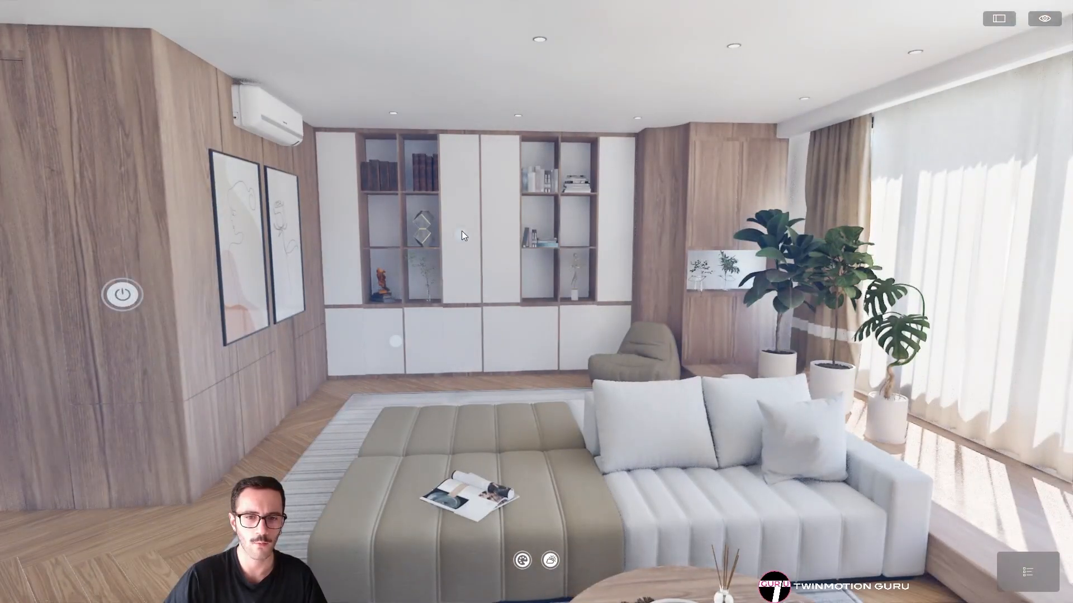
pyautogui.click(396, 338)
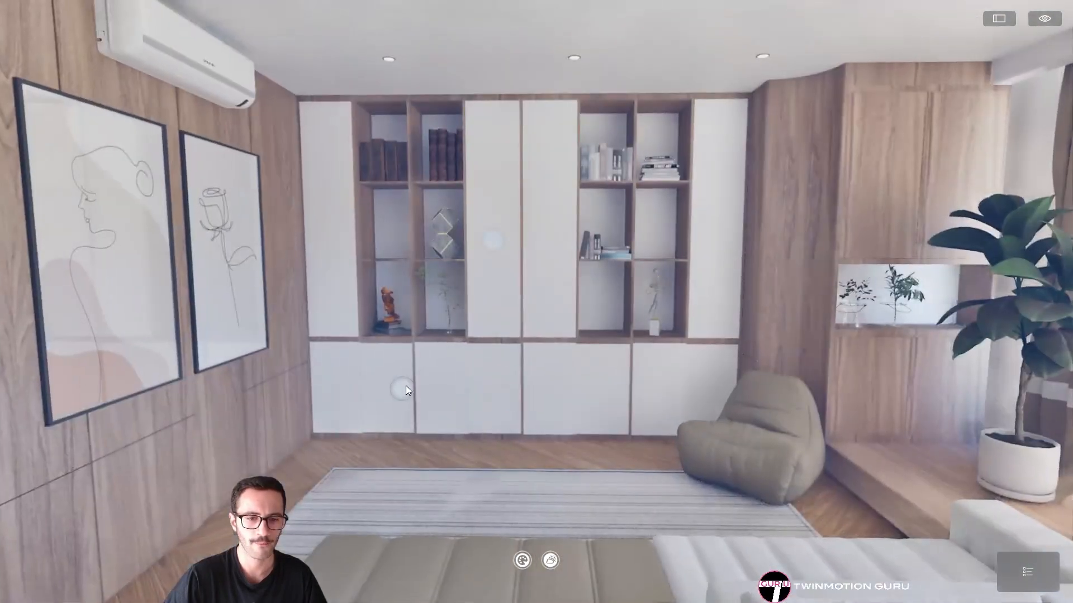
pyautogui.click(403, 389)
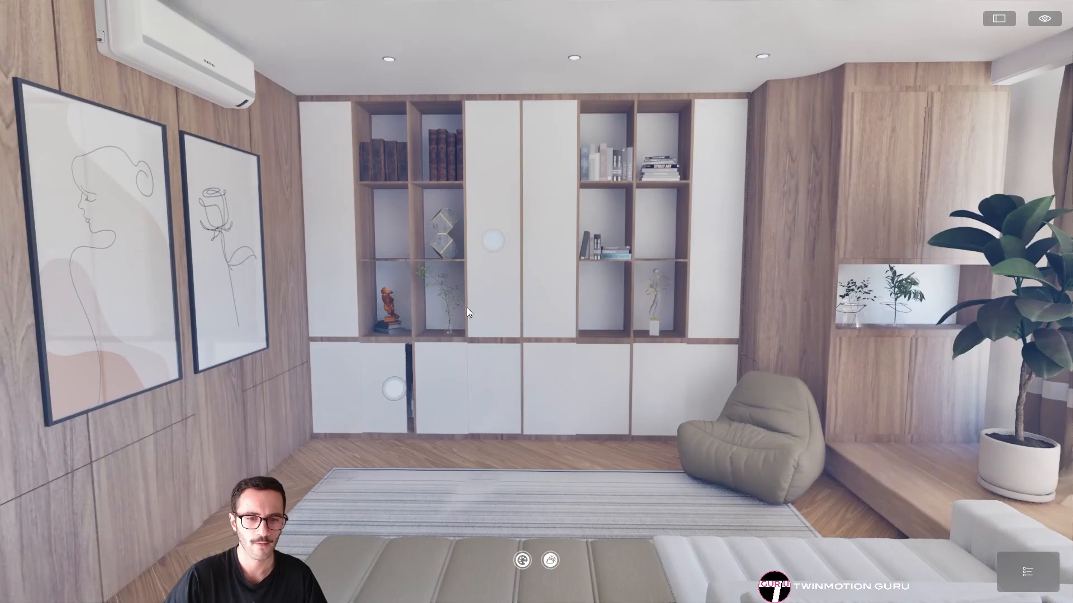
pyautogui.click(481, 252)
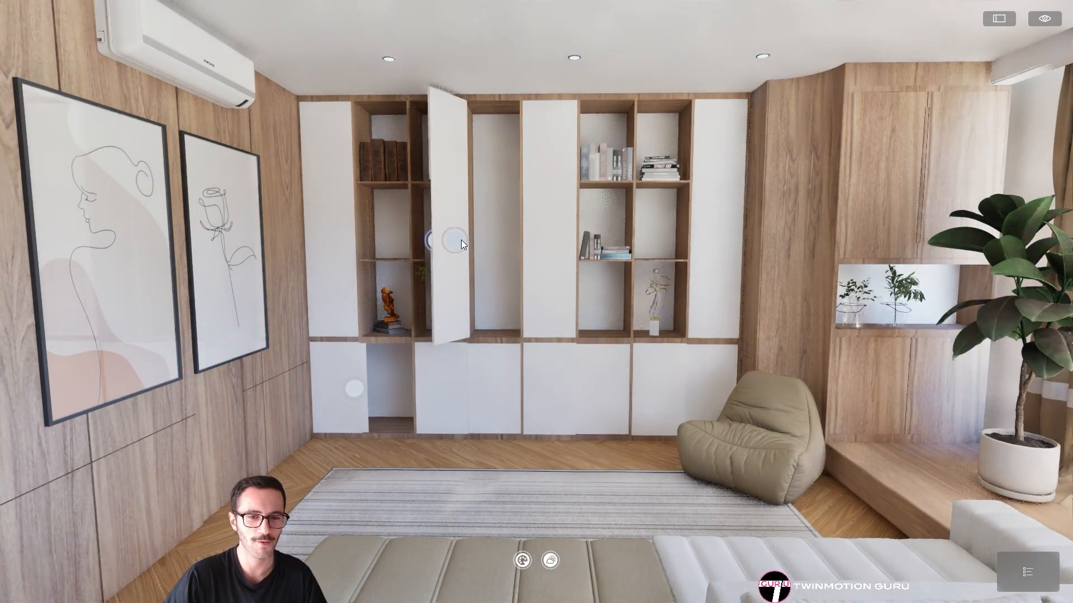
pyautogui.click(461, 239)
# Test the wall finish configuration's options, including white marble, and switch back to the wood option
pyautogui.press('s')
pyautogui.moveTo(503, 443); pyautogui.dragTo(505, 465, button='right')
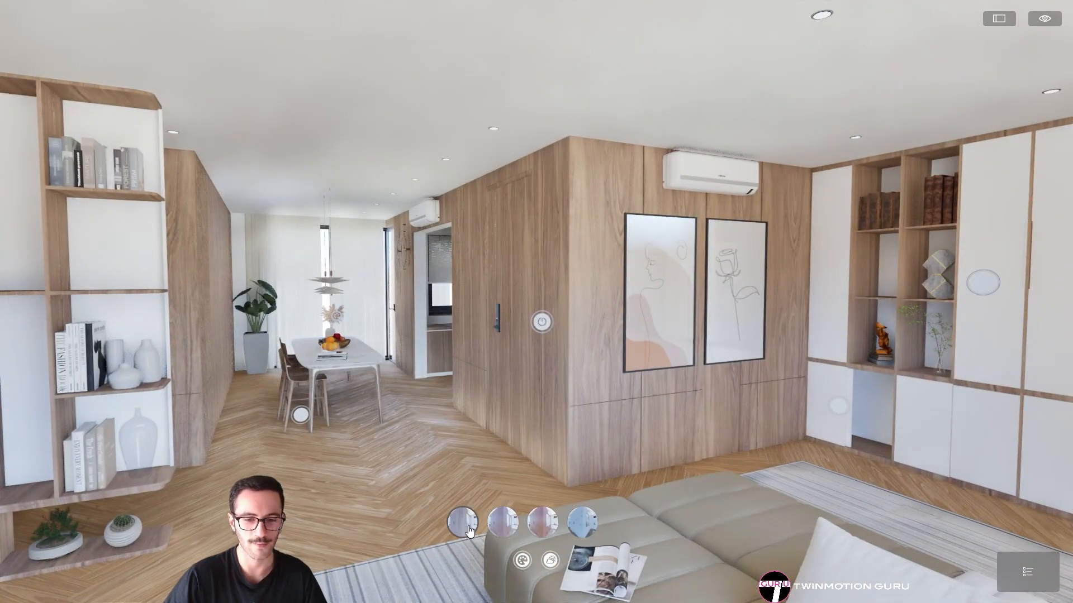
pyautogui.click(530, 530)
pyautogui.click(575, 527)
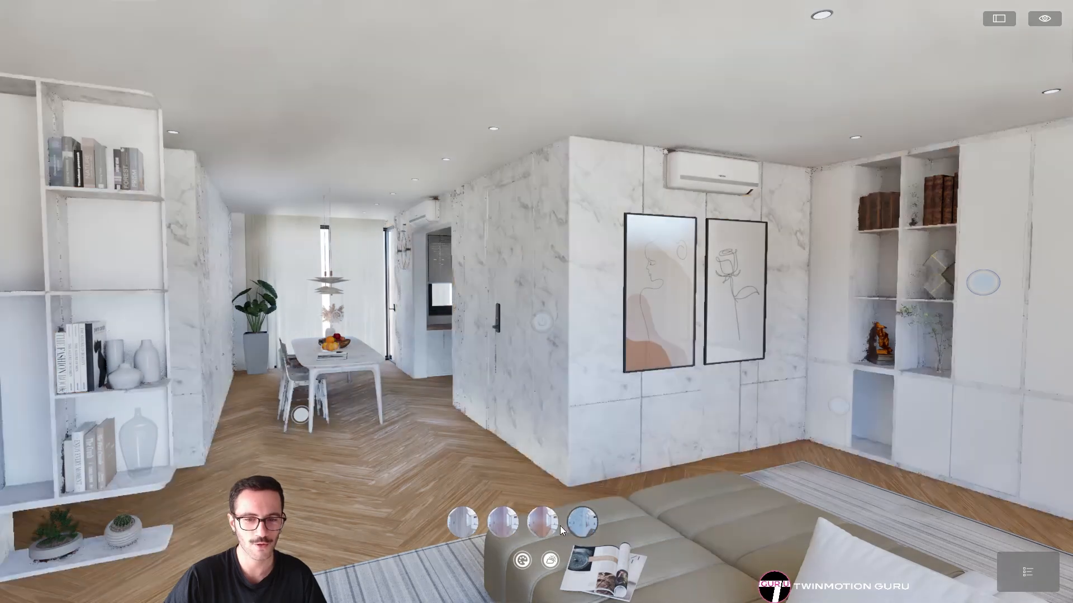
pyautogui.click(516, 526)
pyautogui.click(463, 525)
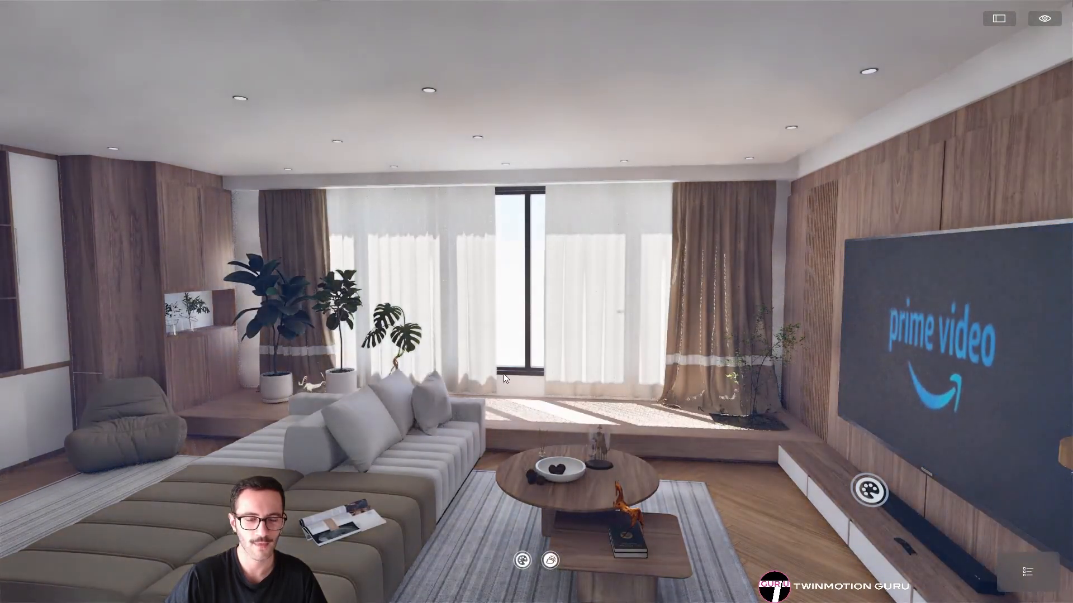
# Look around the living room in the full-screen preview, examining the window side, TV wall and open shelving
pyautogui.moveTo(503, 373); pyautogui.dragTo(3, 373, button='right')
pyautogui.press('s')
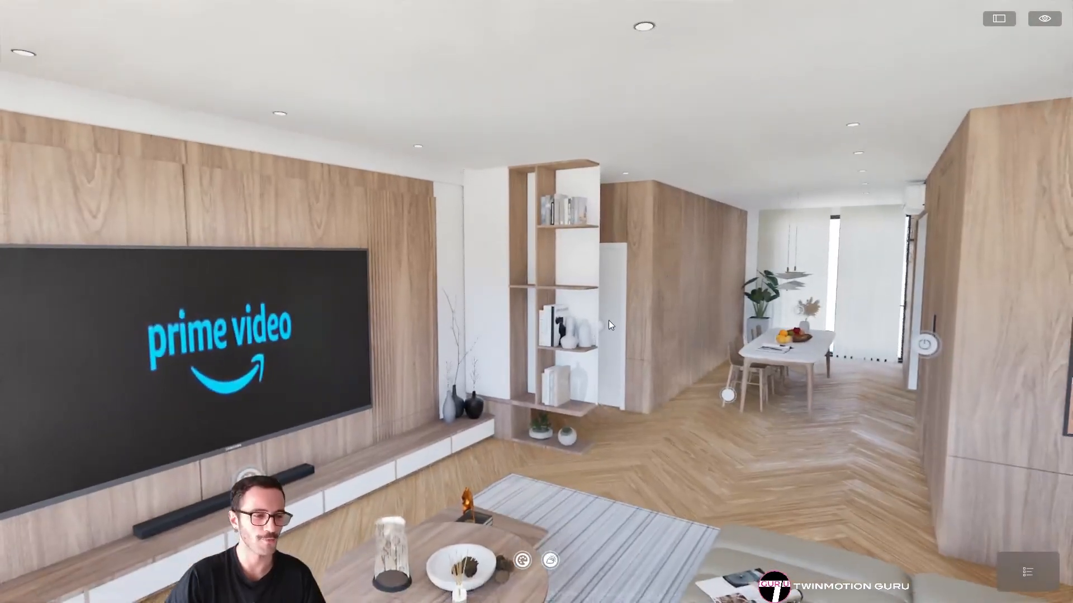
pyautogui.press('d')
pyautogui.press('d')
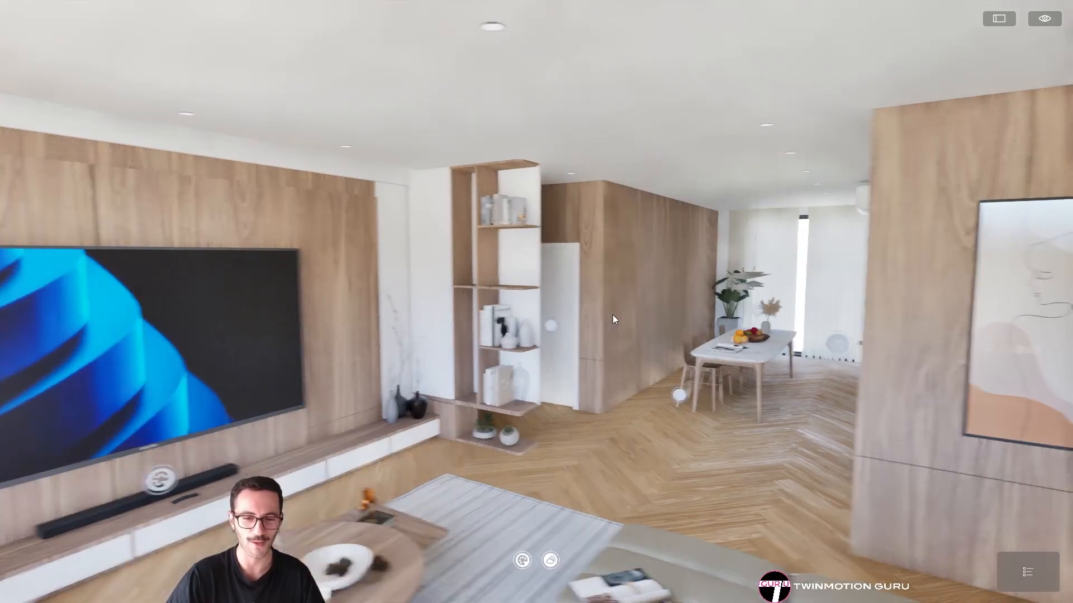
pyautogui.moveTo(612, 314)
pyautogui.mouseDown(button='right')
pyautogui.moveTo(433, 315)
pyautogui.moveTo(500, 336)
pyautogui.moveTo(613, 336)
pyautogui.moveTo(442, 326)
pyautogui.moveTo(613, 316)
pyautogui.mouseUp(button='right')
pyautogui.press('d')
pyautogui.press('w')
pyautogui.press('w')
pyautogui.press('s')
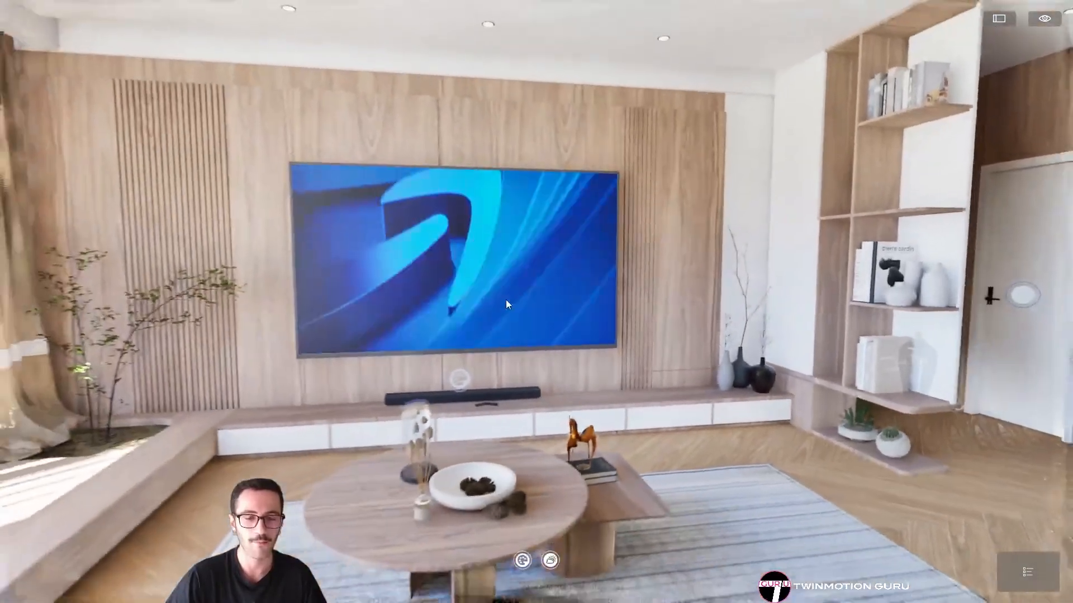
pyautogui.moveTo(505, 300); pyautogui.dragTo(592, 276, button='right')
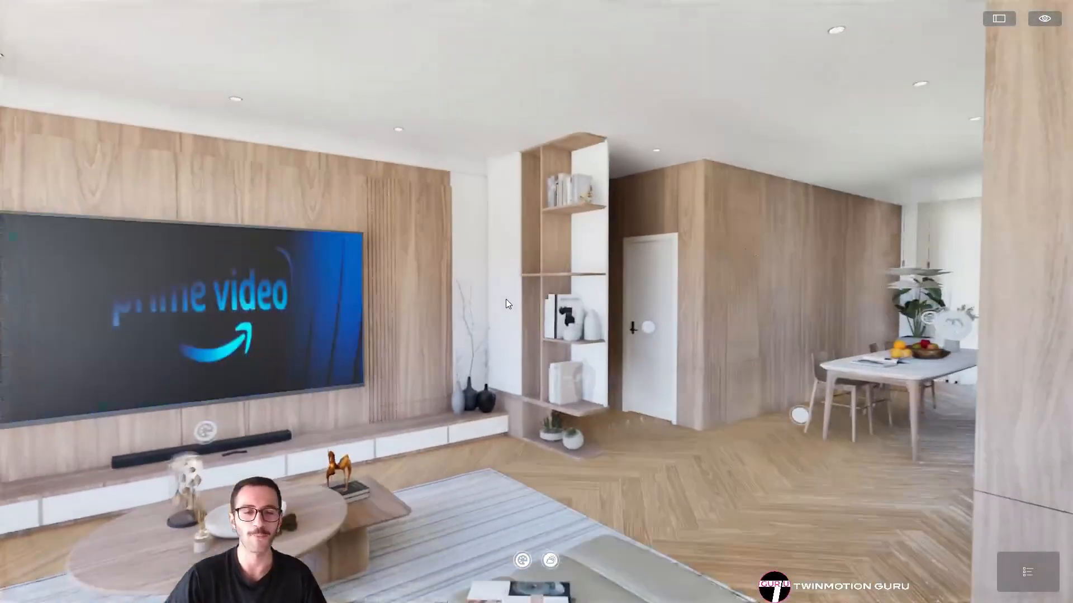
# Walk through the hallway towards the dining table and back past the sofa, examining the interactive triggers along the way
pyautogui.press('a')
pyautogui.moveTo(416, 316); pyautogui.dragTo(503, 316, button='right')
pyautogui.press('w')
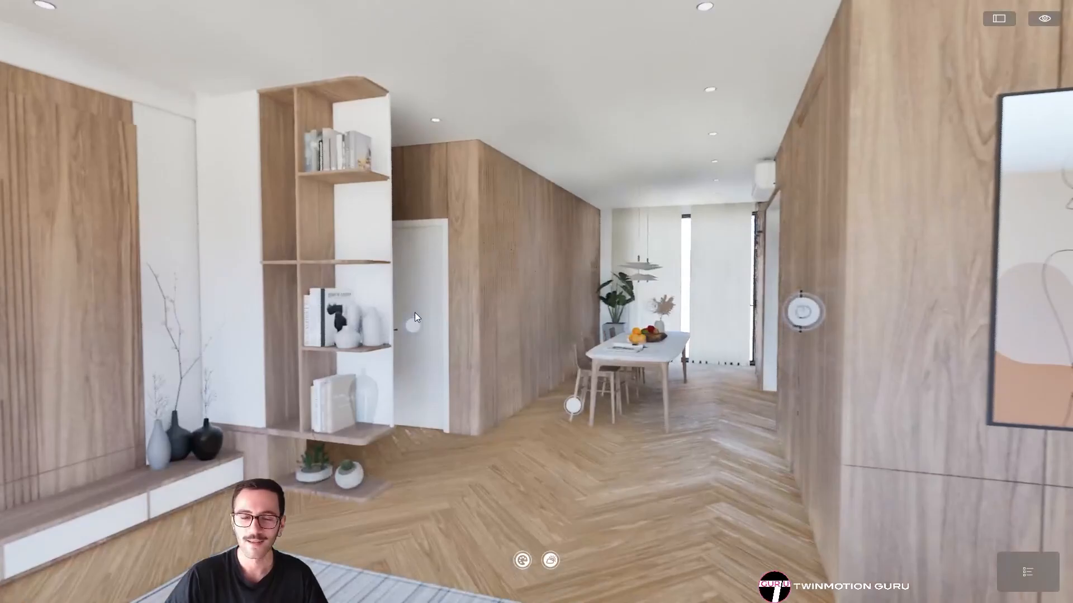
pyautogui.moveTo(415, 313); pyautogui.dragTo(440, 319, button='right')
pyautogui.press('w')
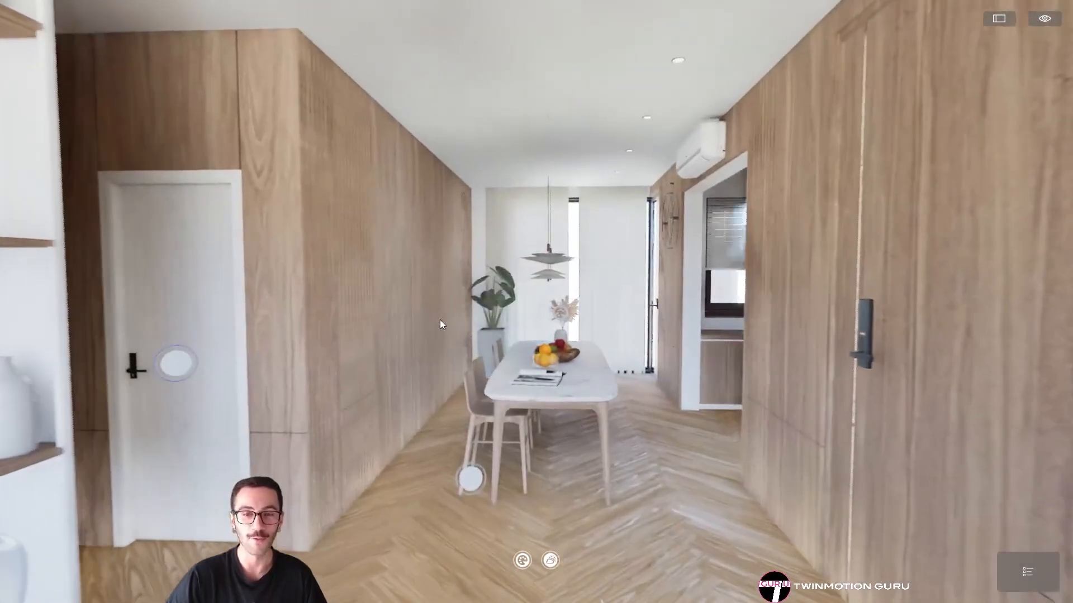
pyautogui.press('s')
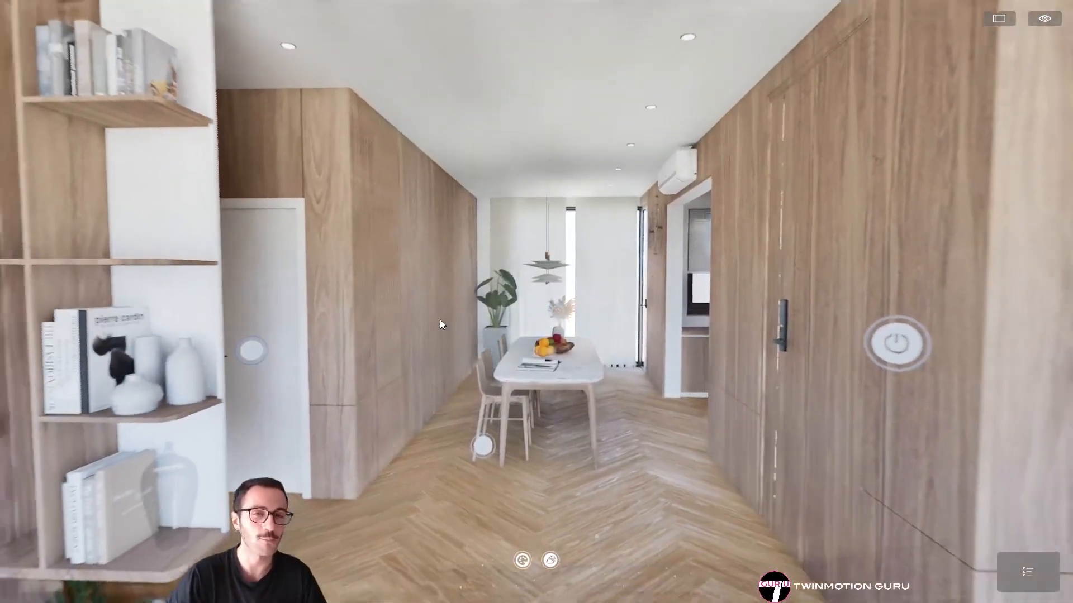
pyautogui.press('w')
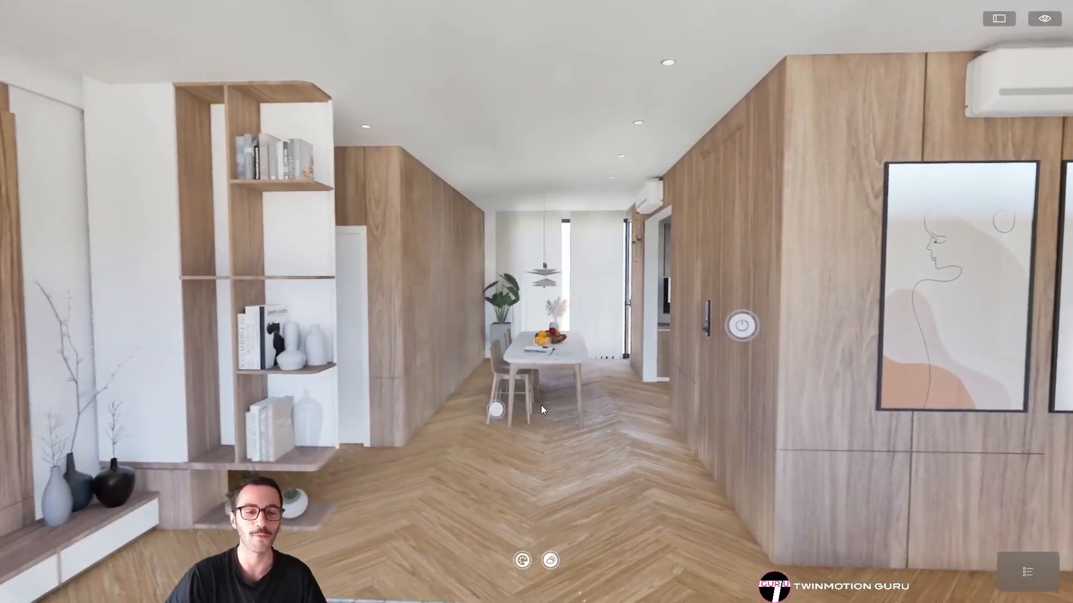
pyautogui.press('w')
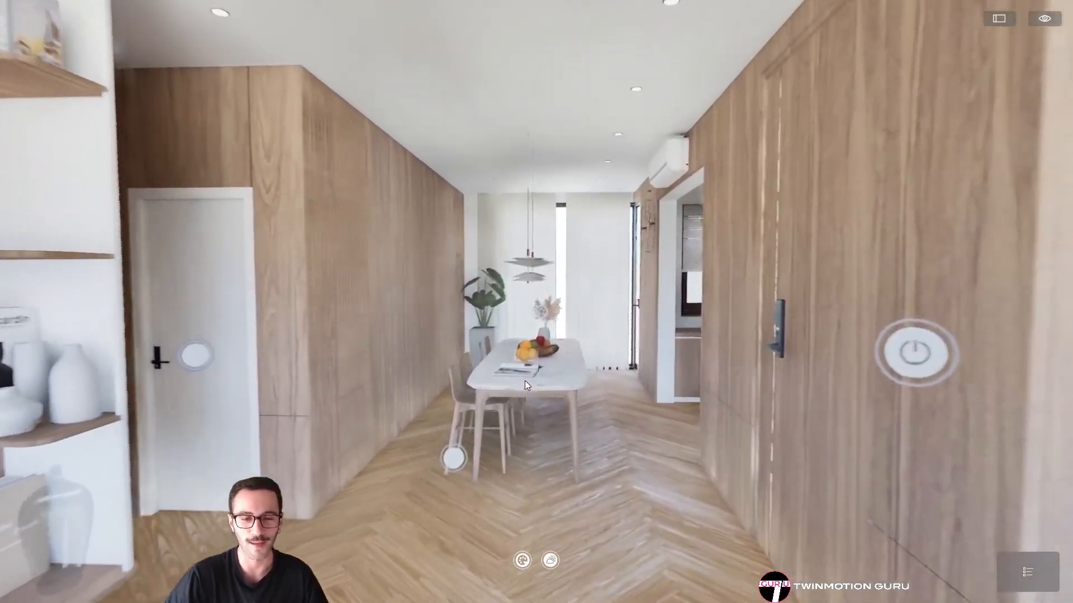
pyautogui.moveTo(561, 382); pyautogui.dragTo(305, 386, button='right')
pyautogui.press('w')
pyautogui.press('d')
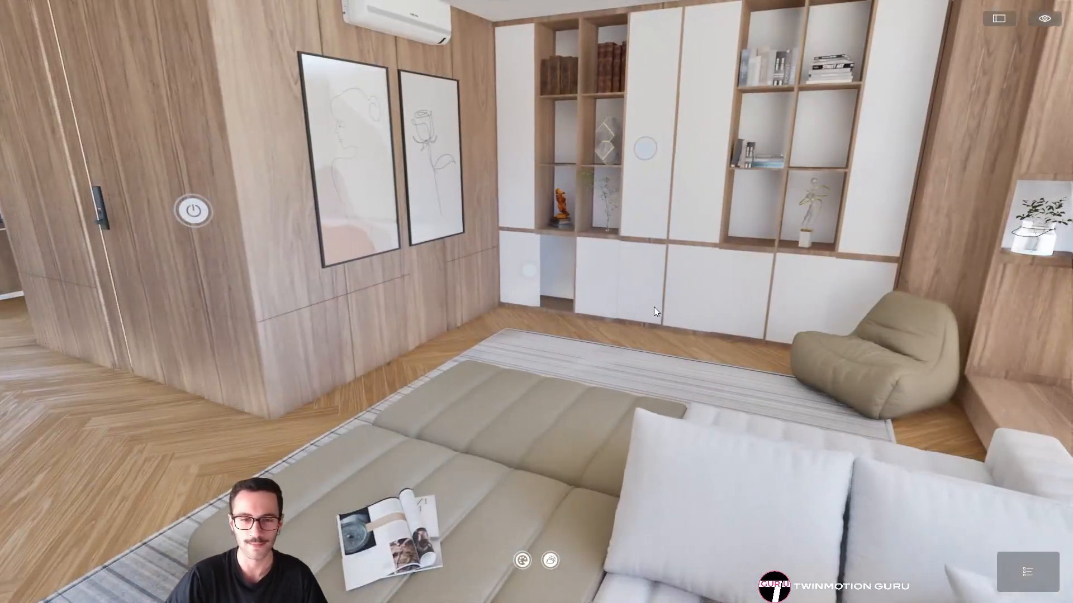
pyautogui.moveTo(654, 311); pyautogui.dragTo(370, 329, button='right')
pyautogui.press('w')
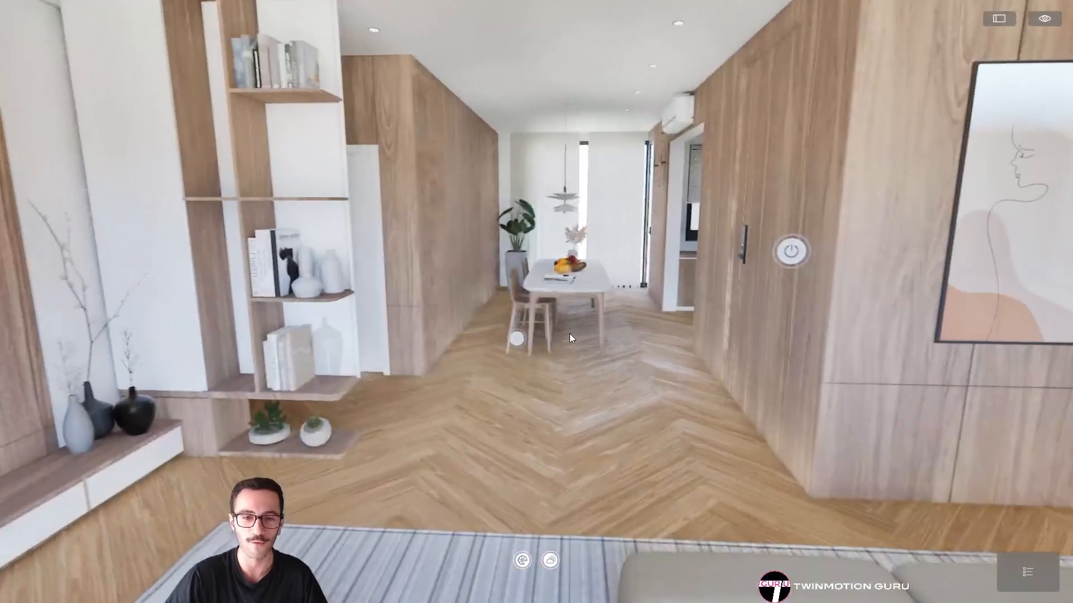